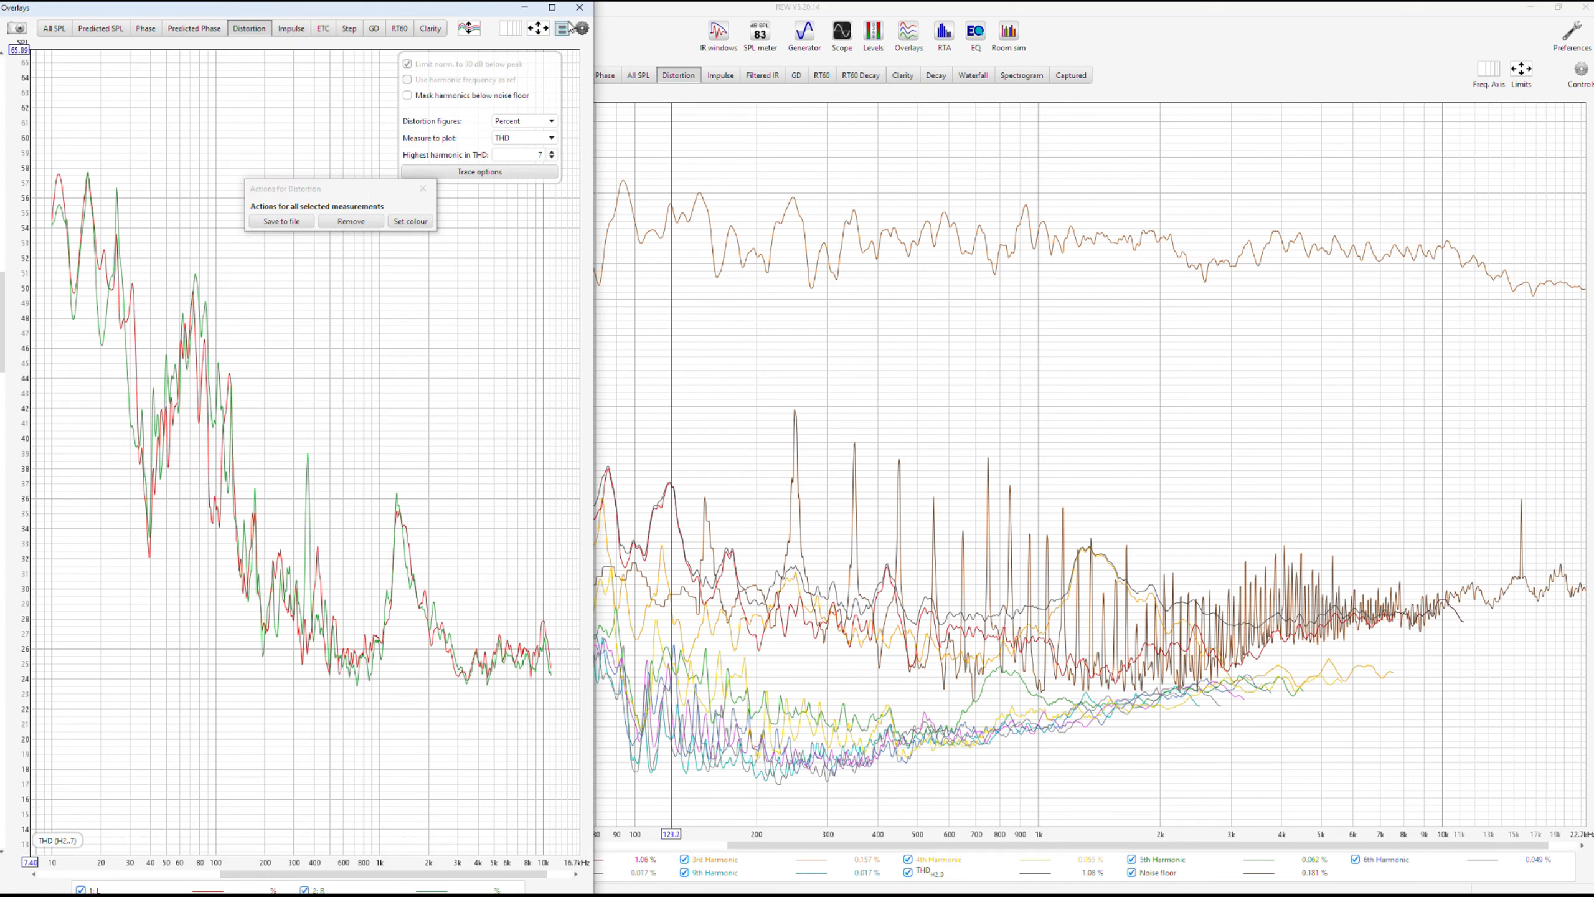
- Minimise the overlays window, inspect the distortion graphs of measurements L and R, and display the SPL traces of all measurements
click(525, 8)
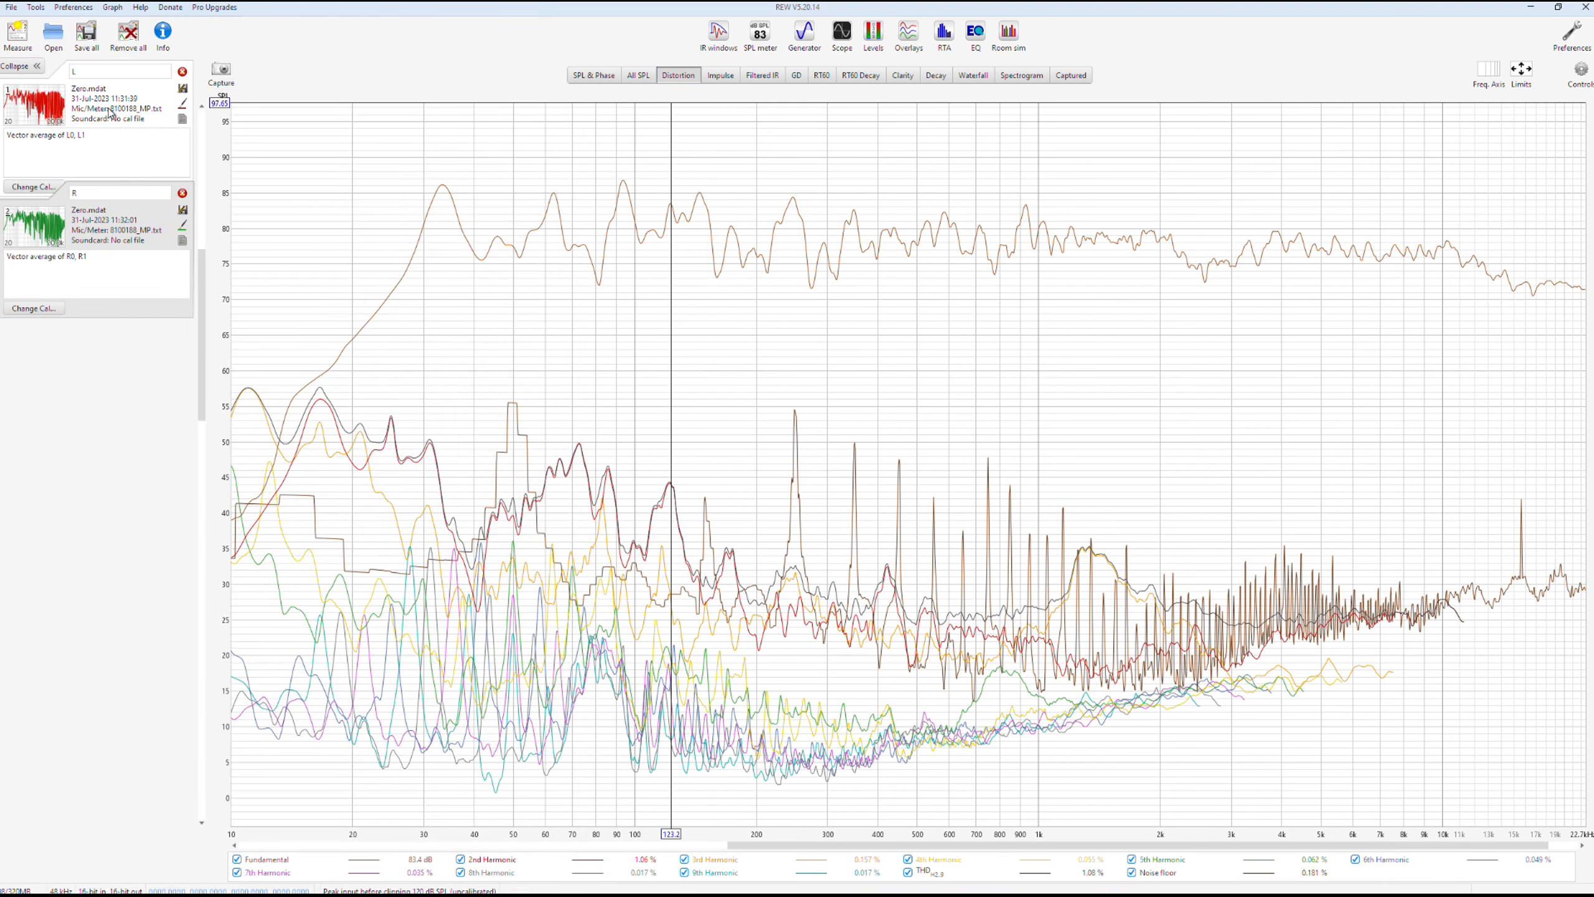
click(116, 241)
click(101, 93)
click(117, 226)
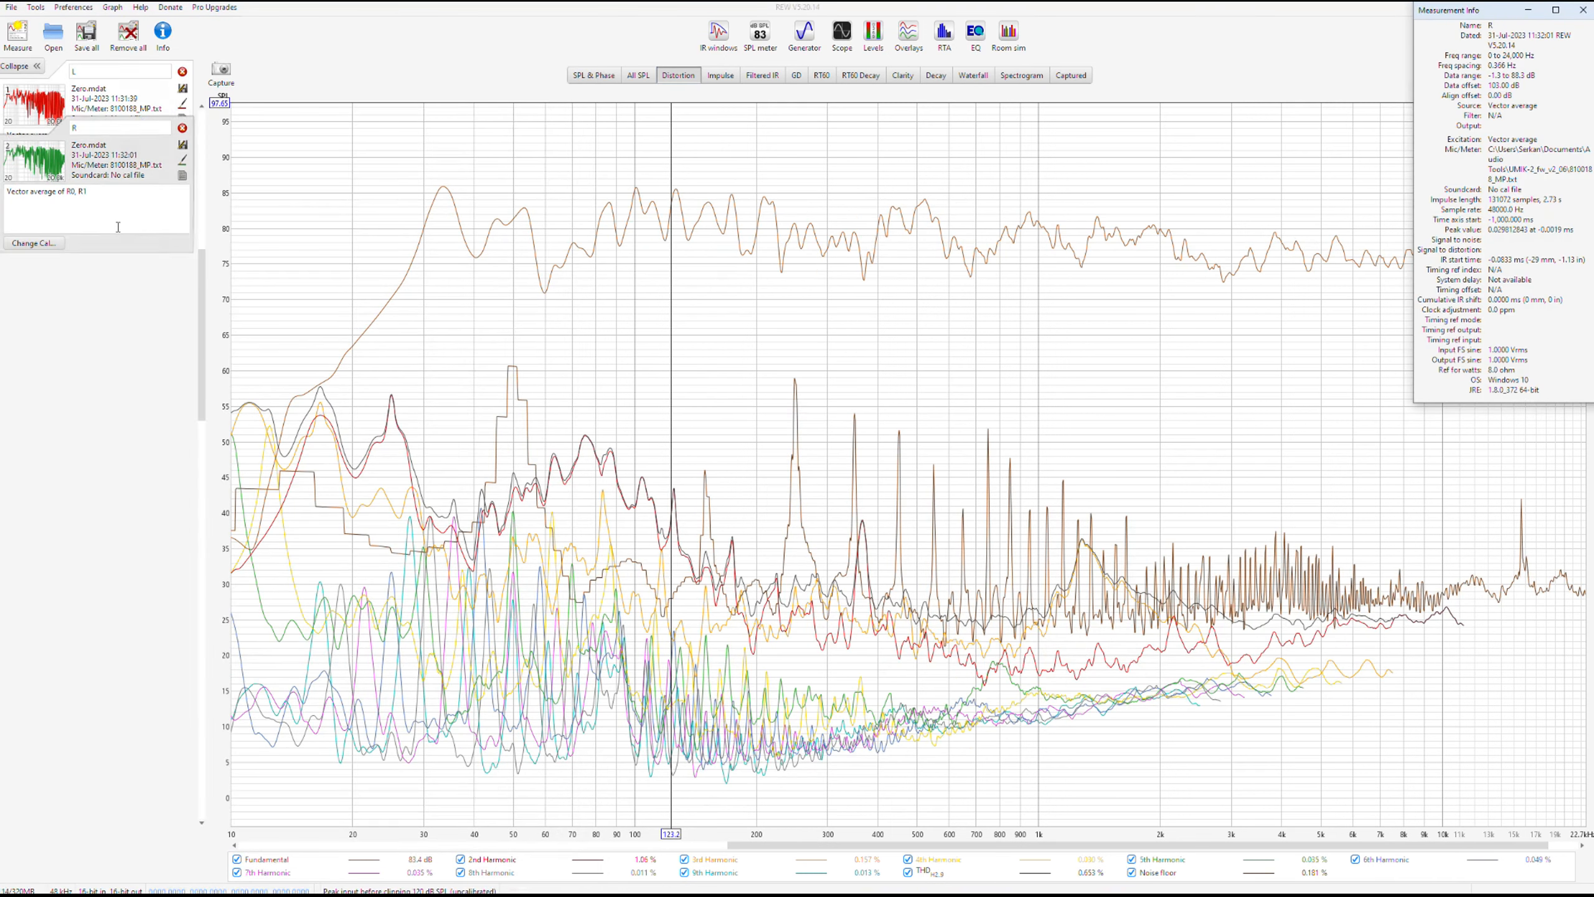
click(639, 75)
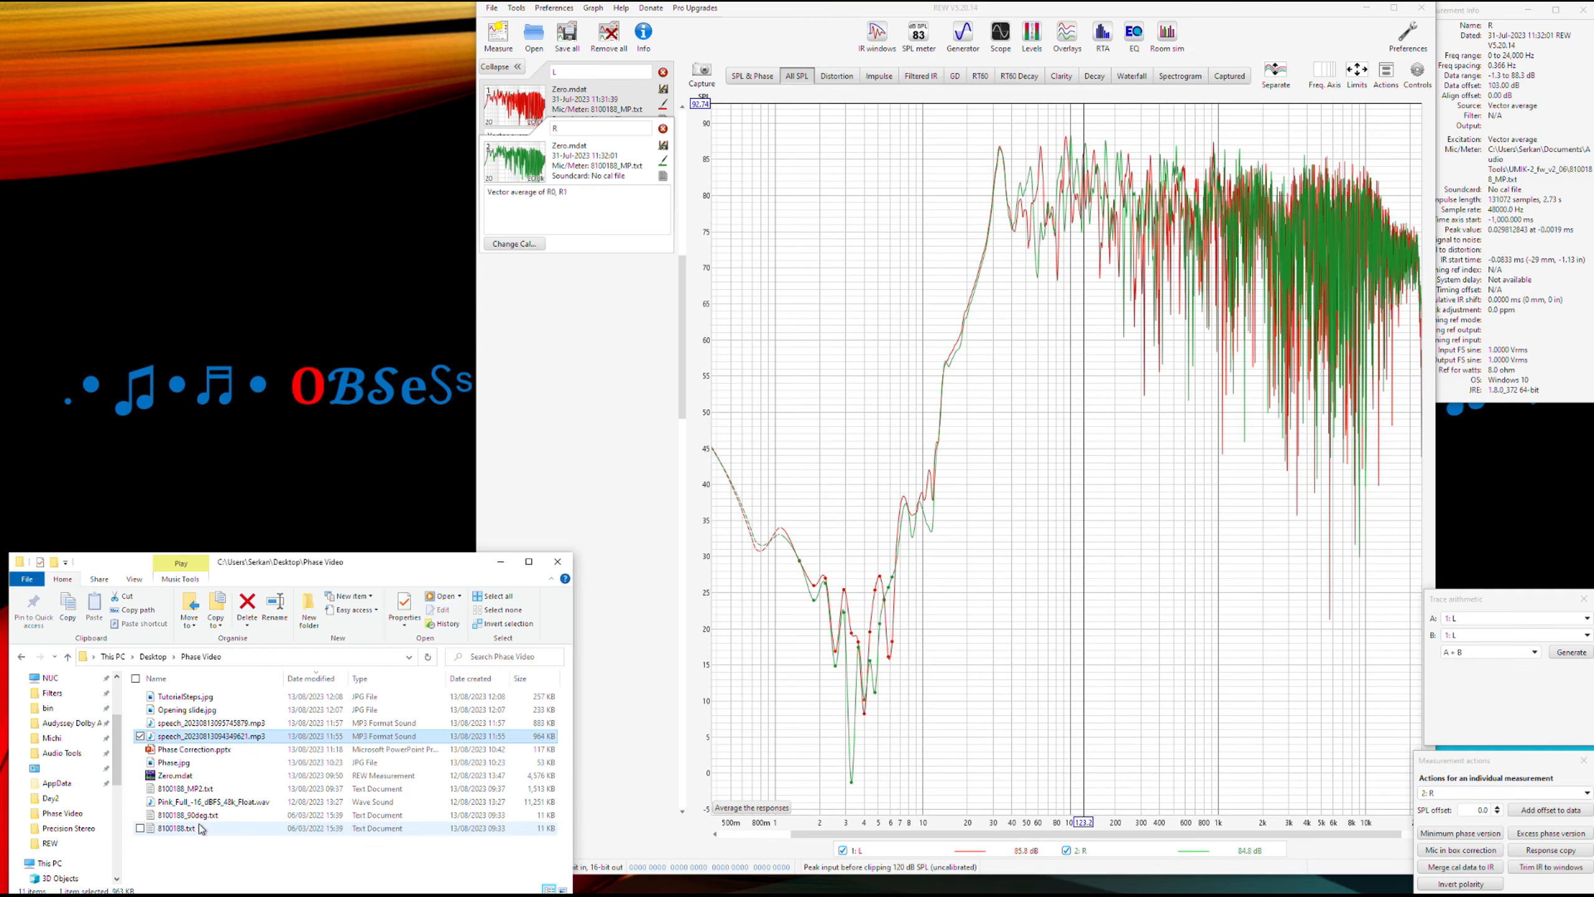
- Import the microphone calibration file 8100188.txt from the Phase Video folder as a measurement
click(197, 828)
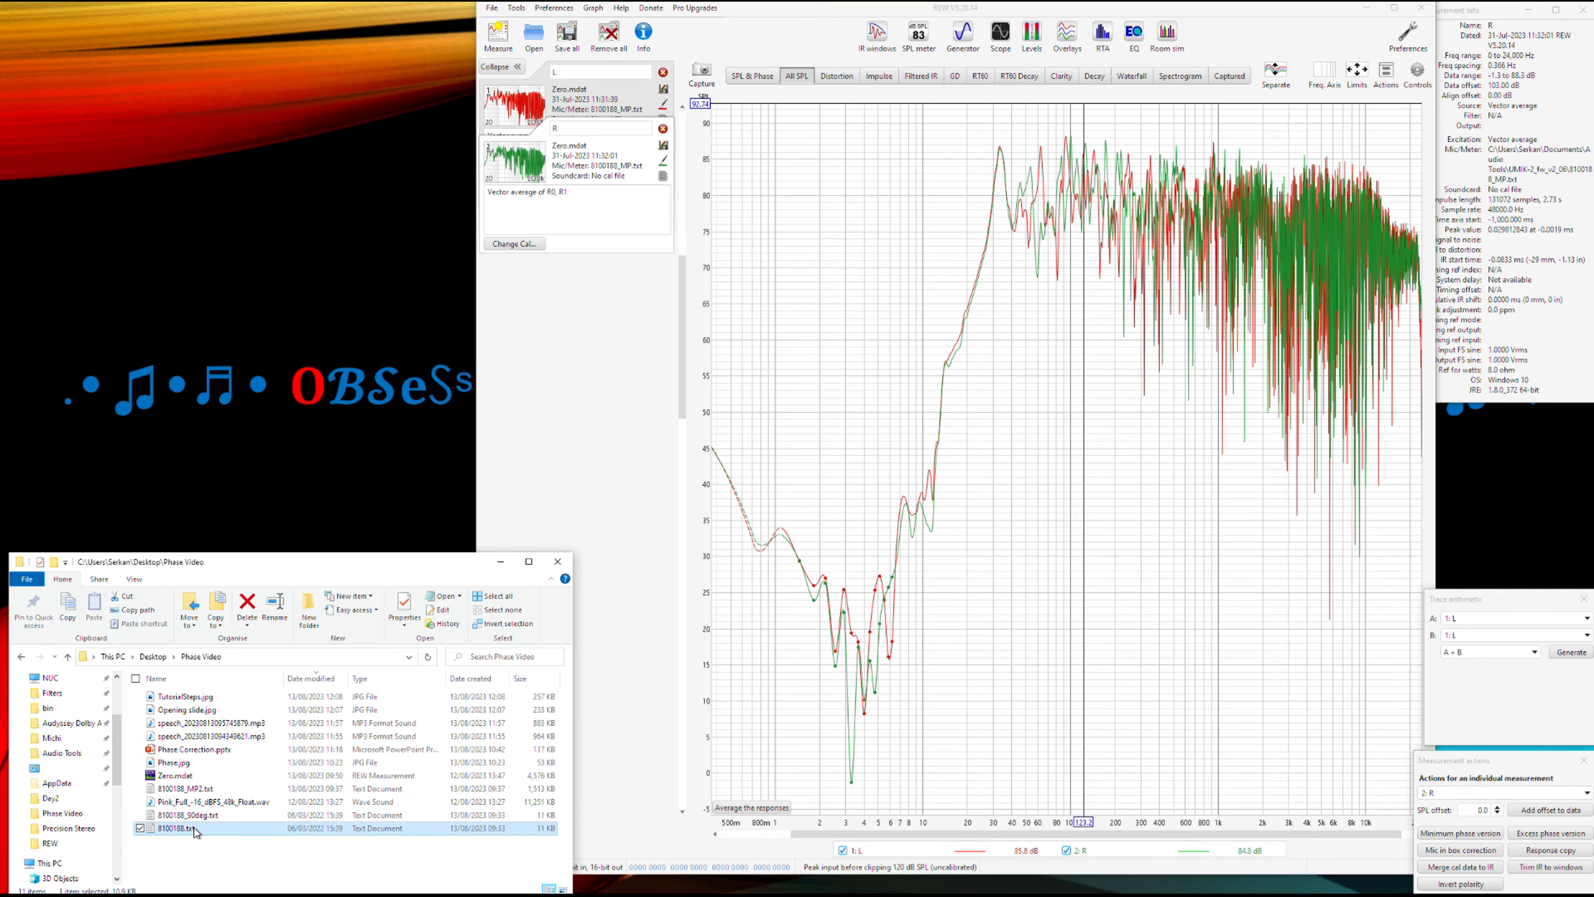
drag(197, 829, 936, 487)
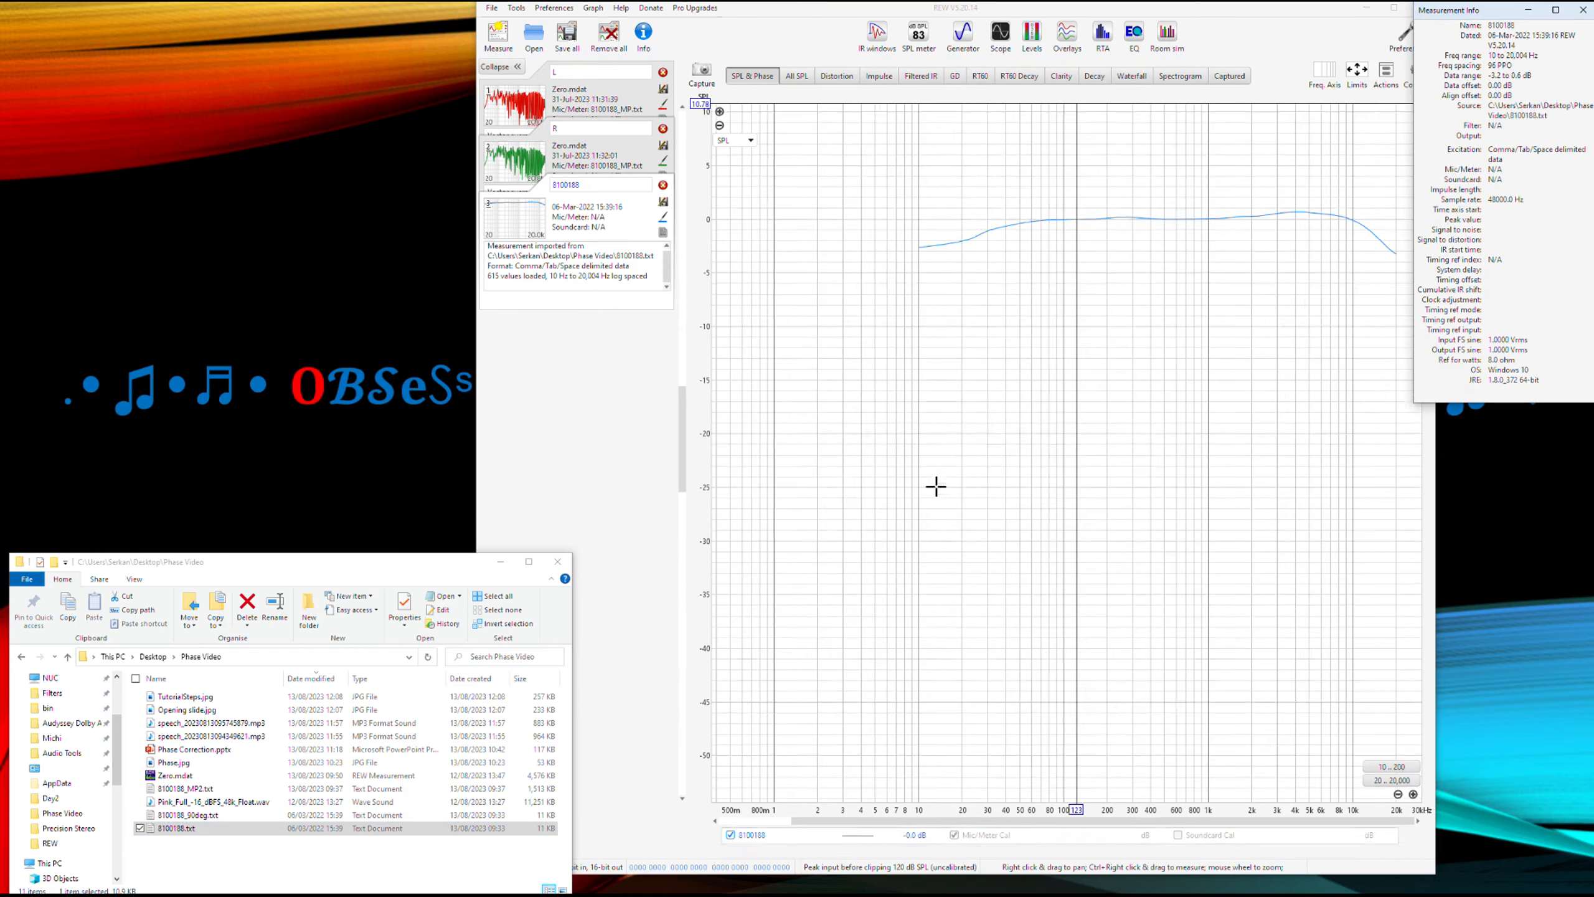
click(1114, 12)
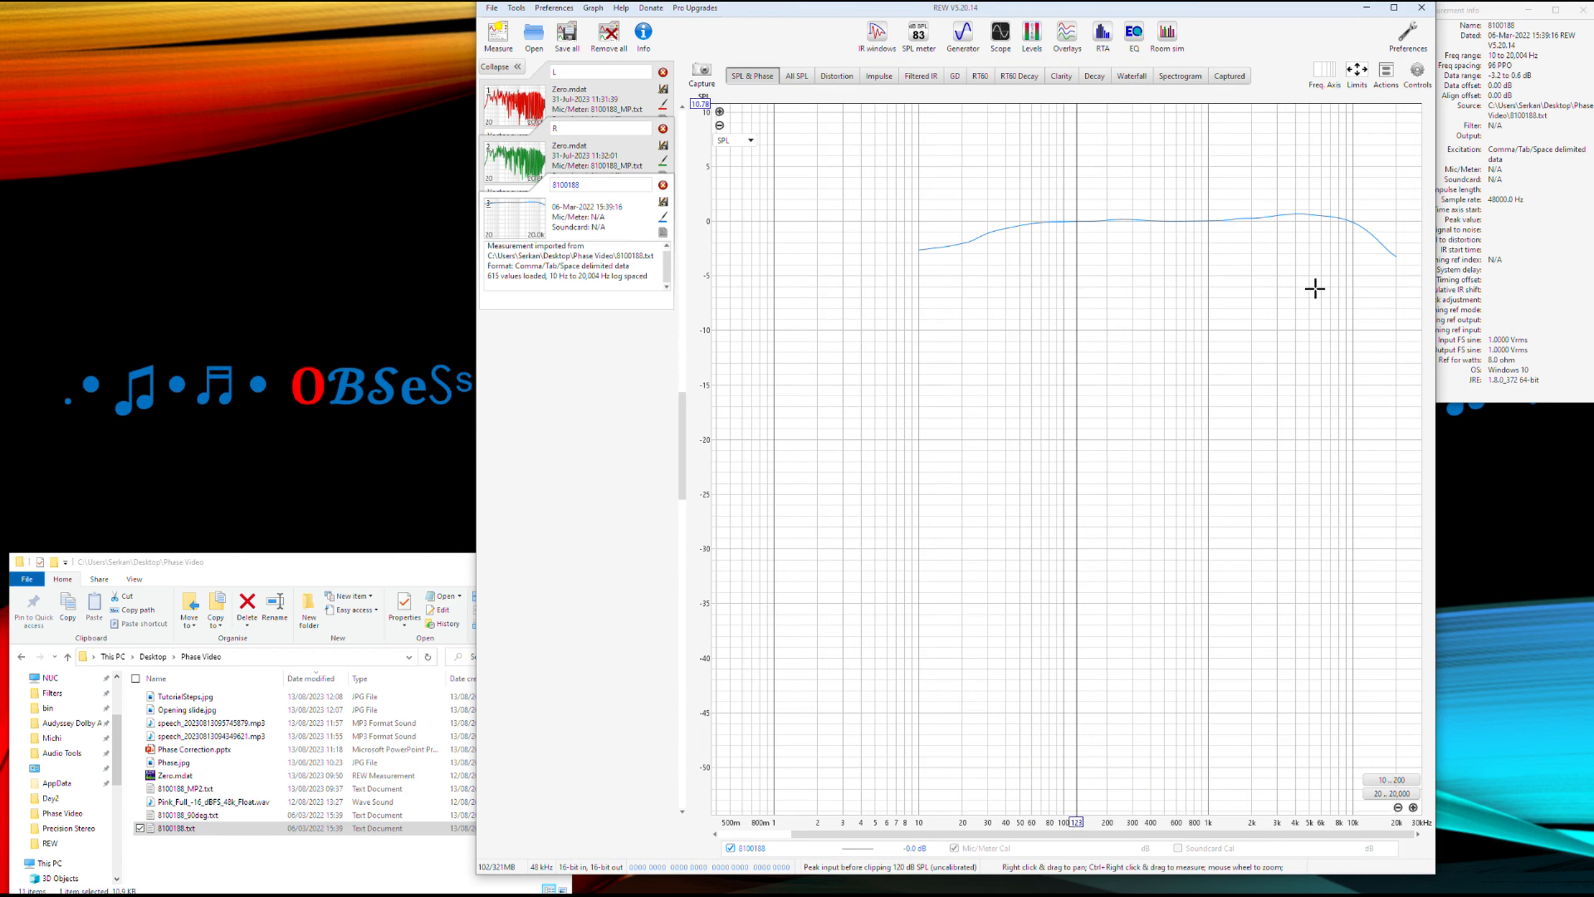
- Review the text export settings and data preview for the imported 8100188 measurement
click(492, 8)
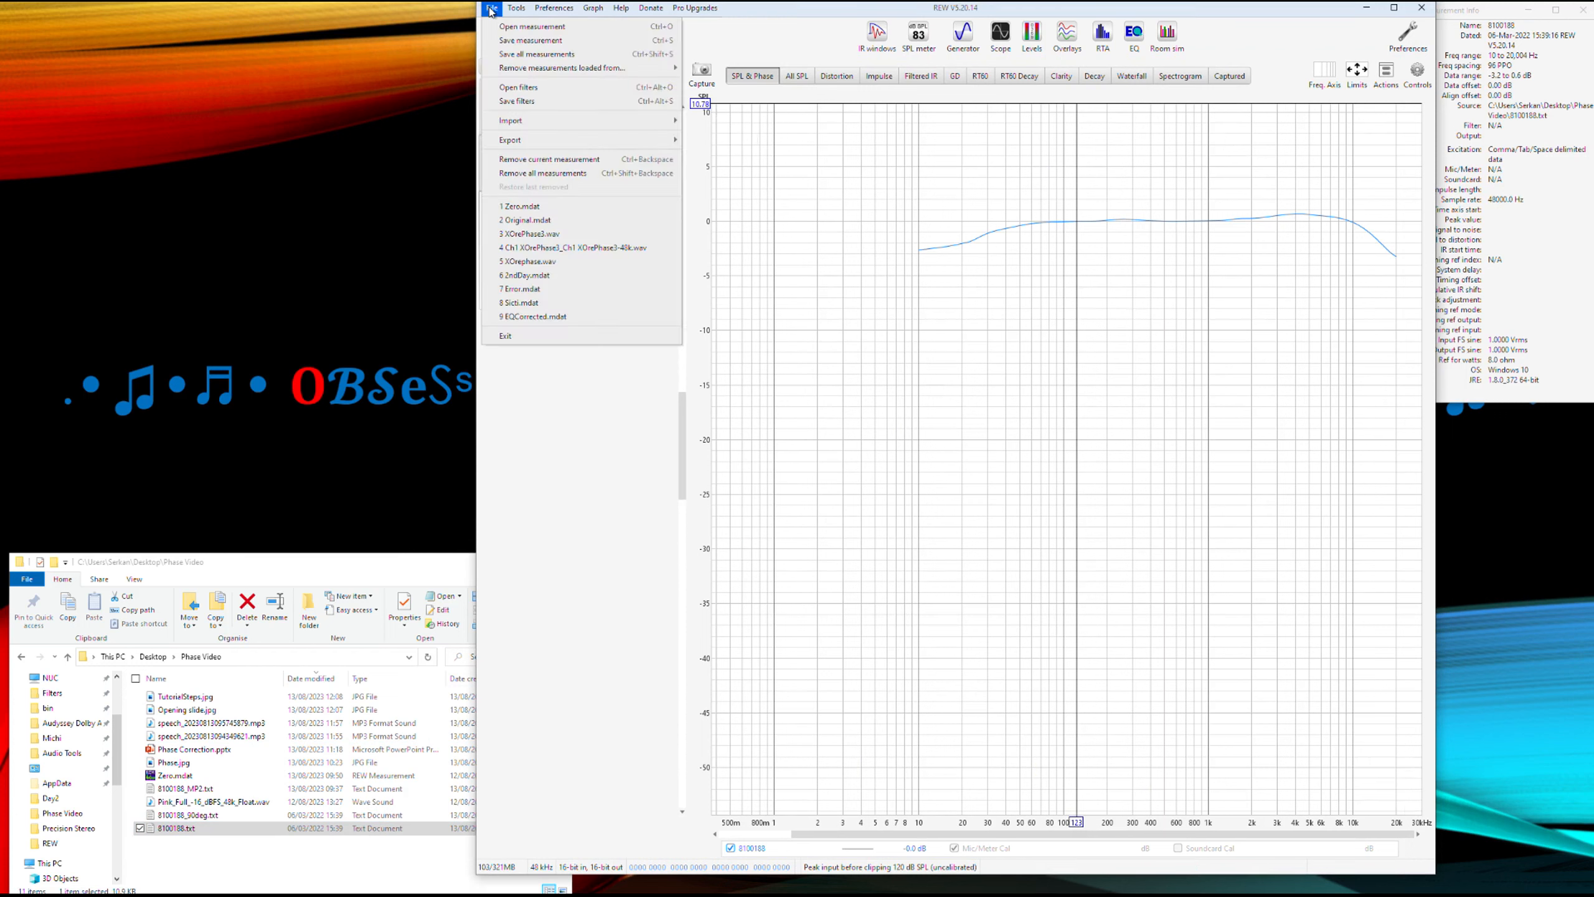
mouse_move(514, 144)
click(743, 140)
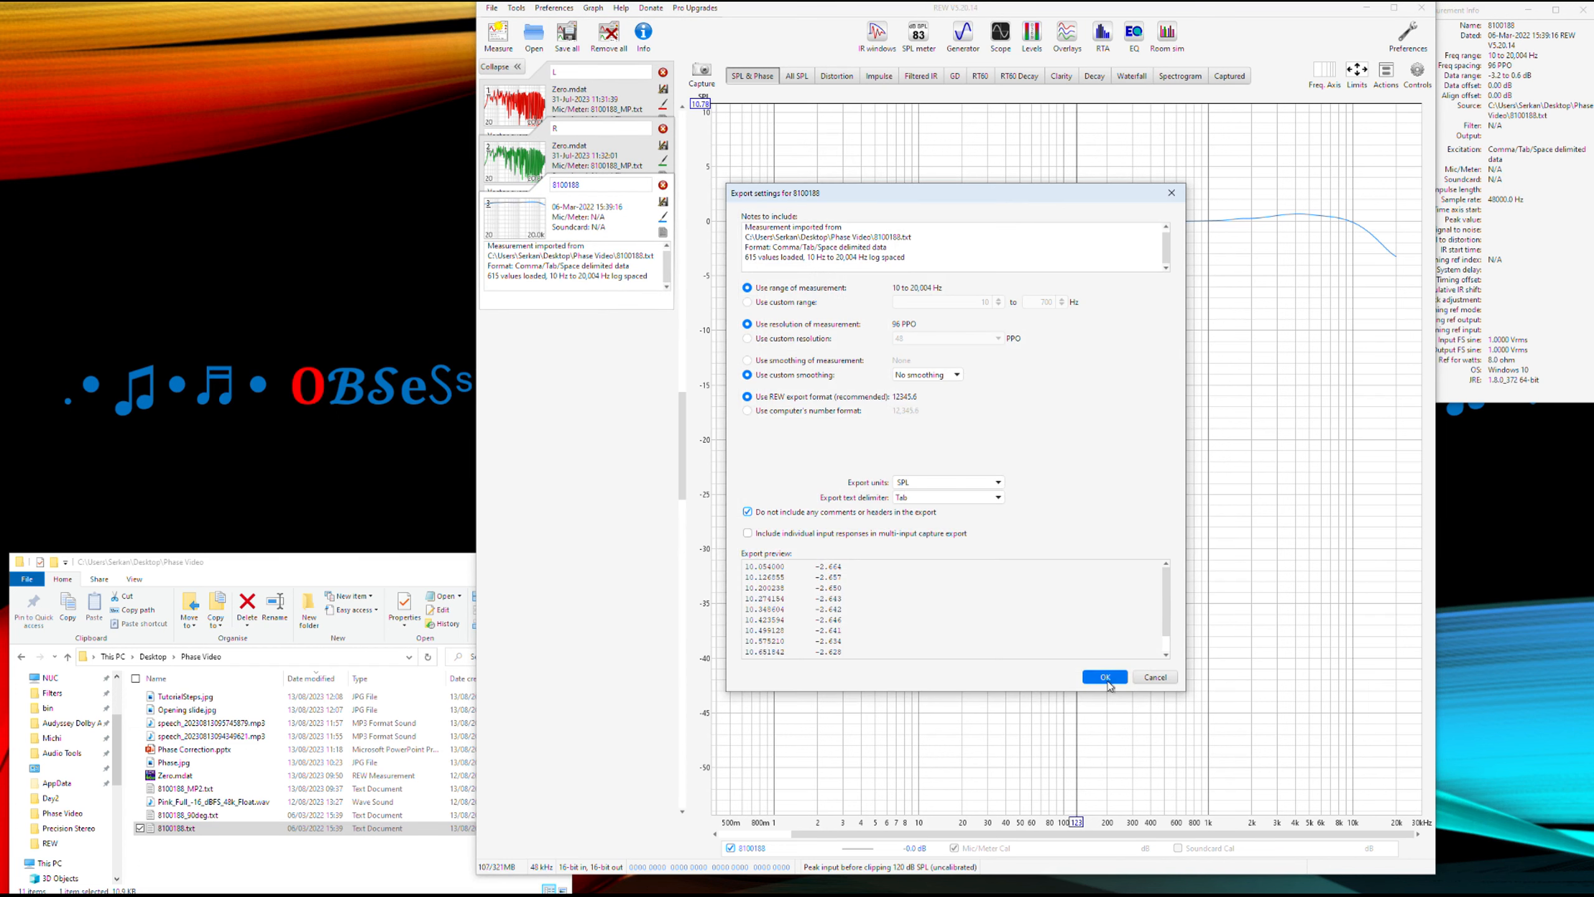
click(1105, 677)
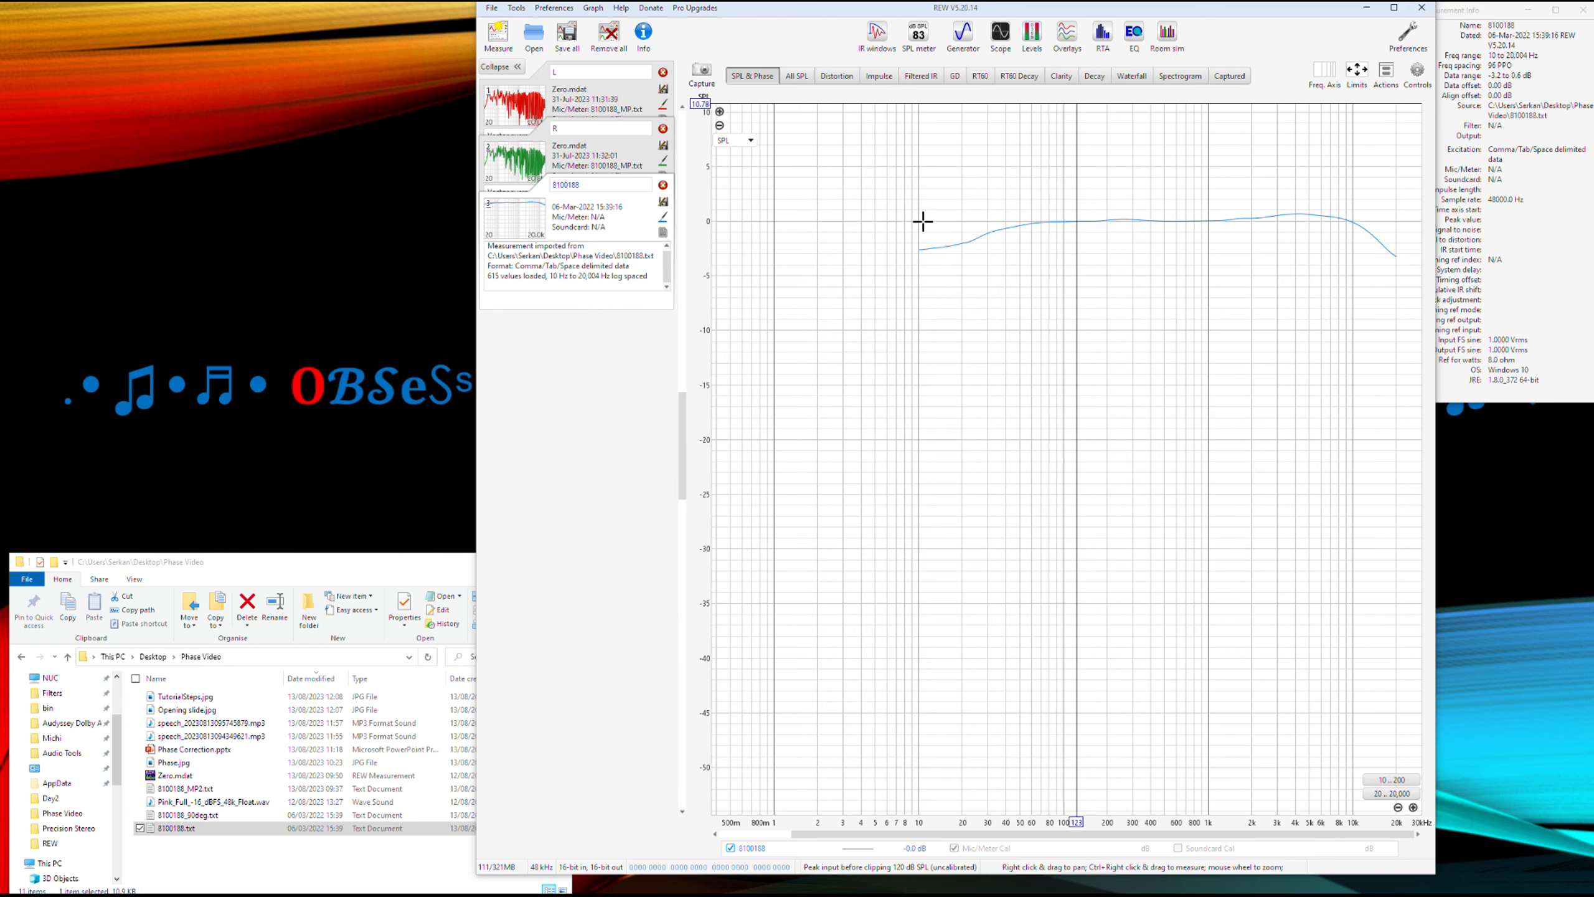
- Examine the 8100188 calibration curve in the maximised window with an enlarged SPL scale and a 20 to 20,000 Hz range
click(1395, 9)
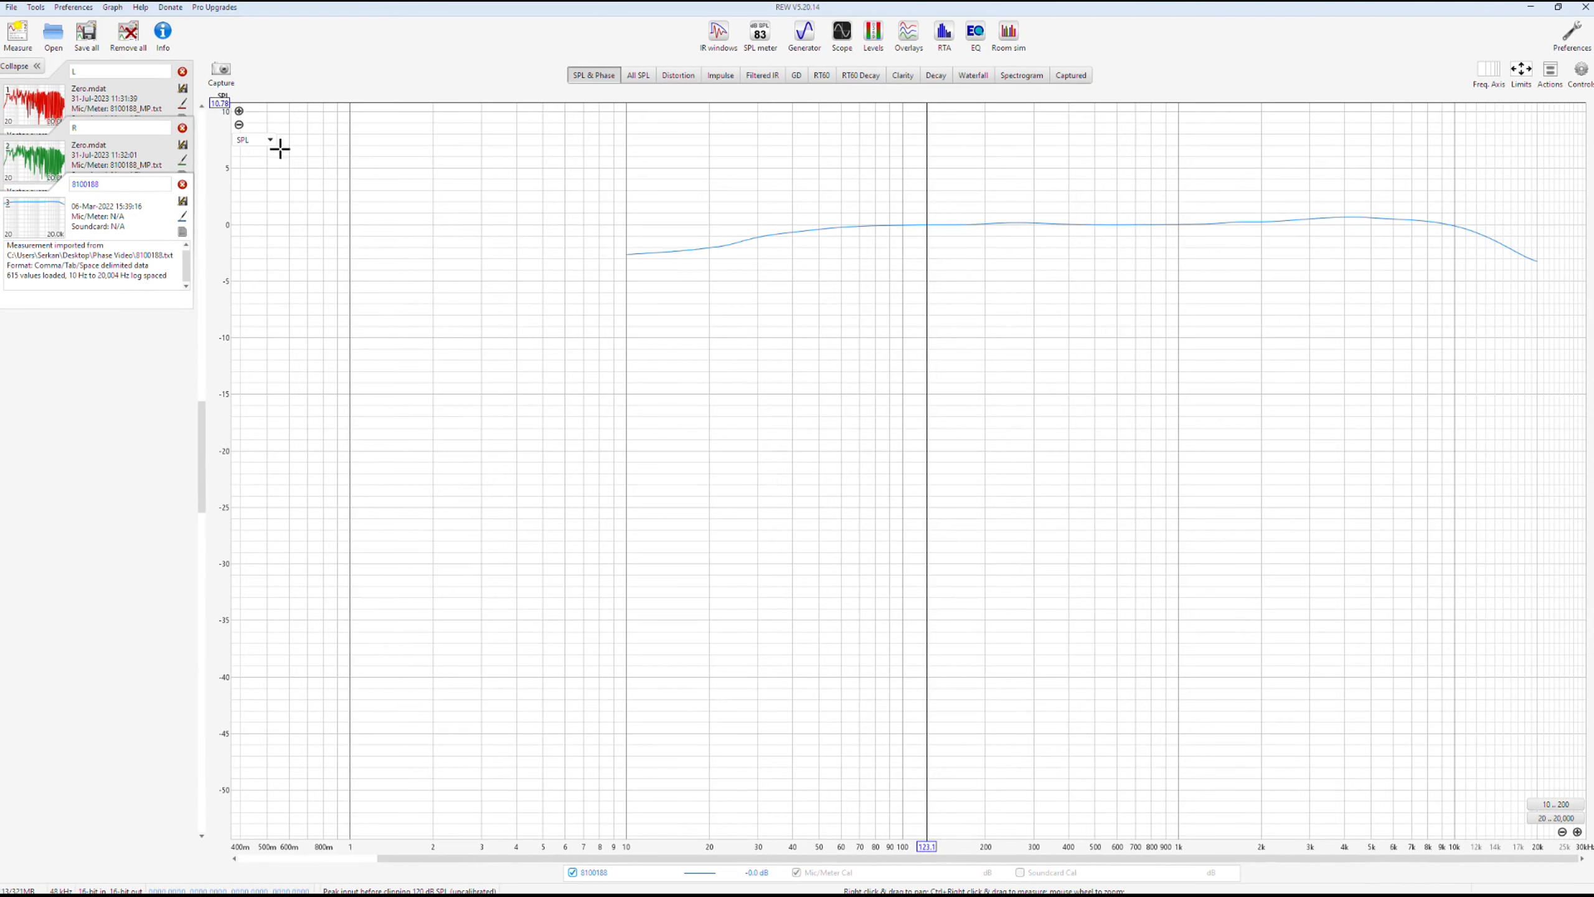
click(239, 112)
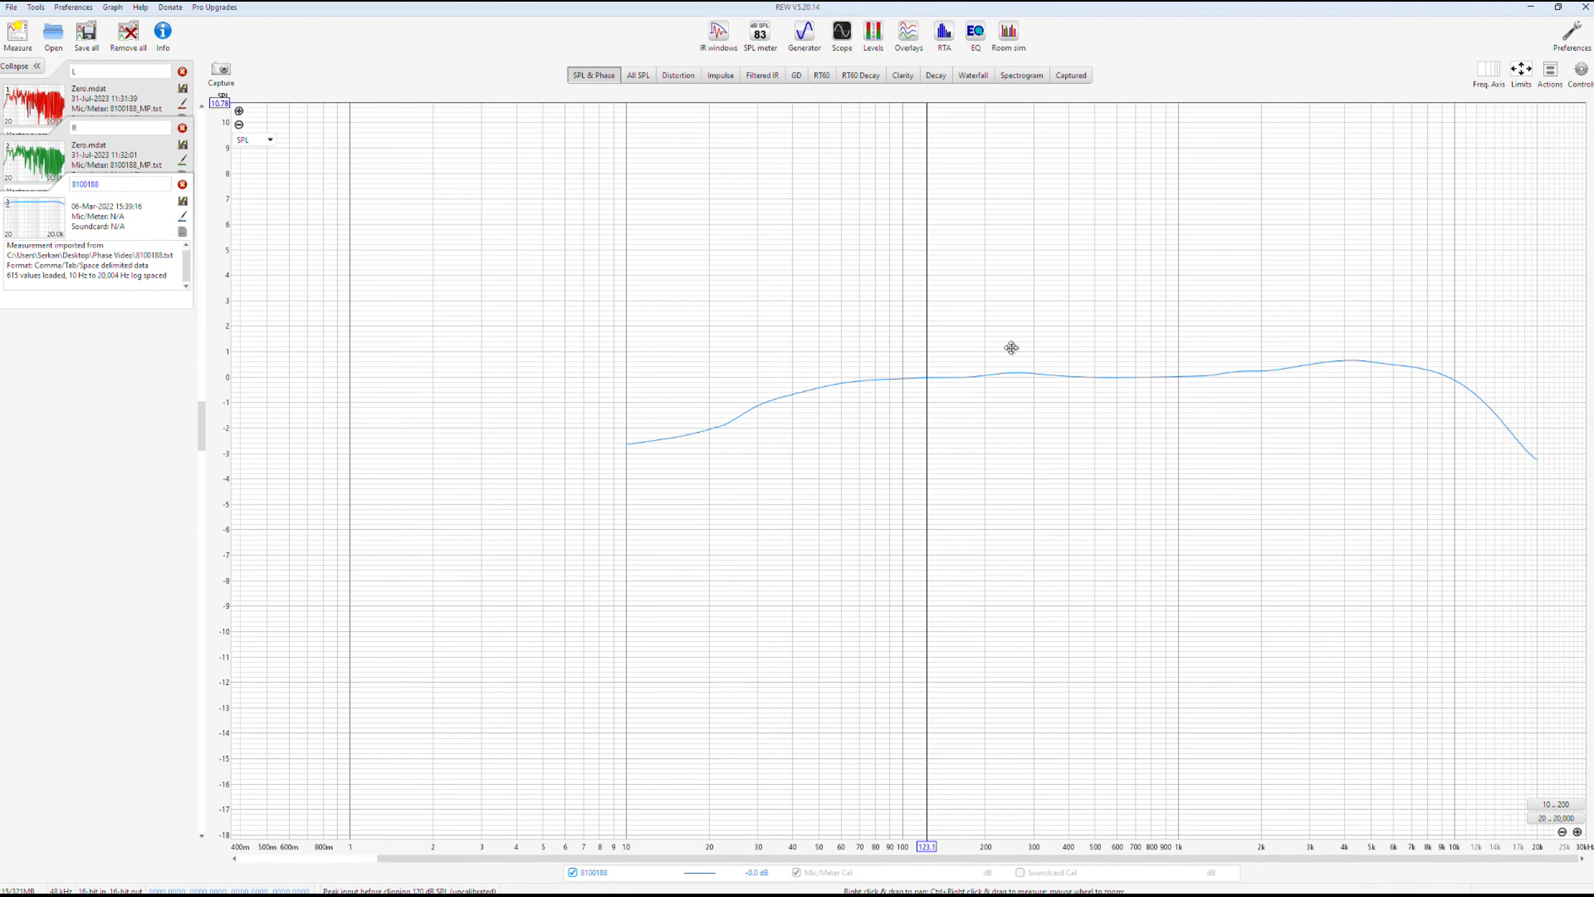
click(1399, 394)
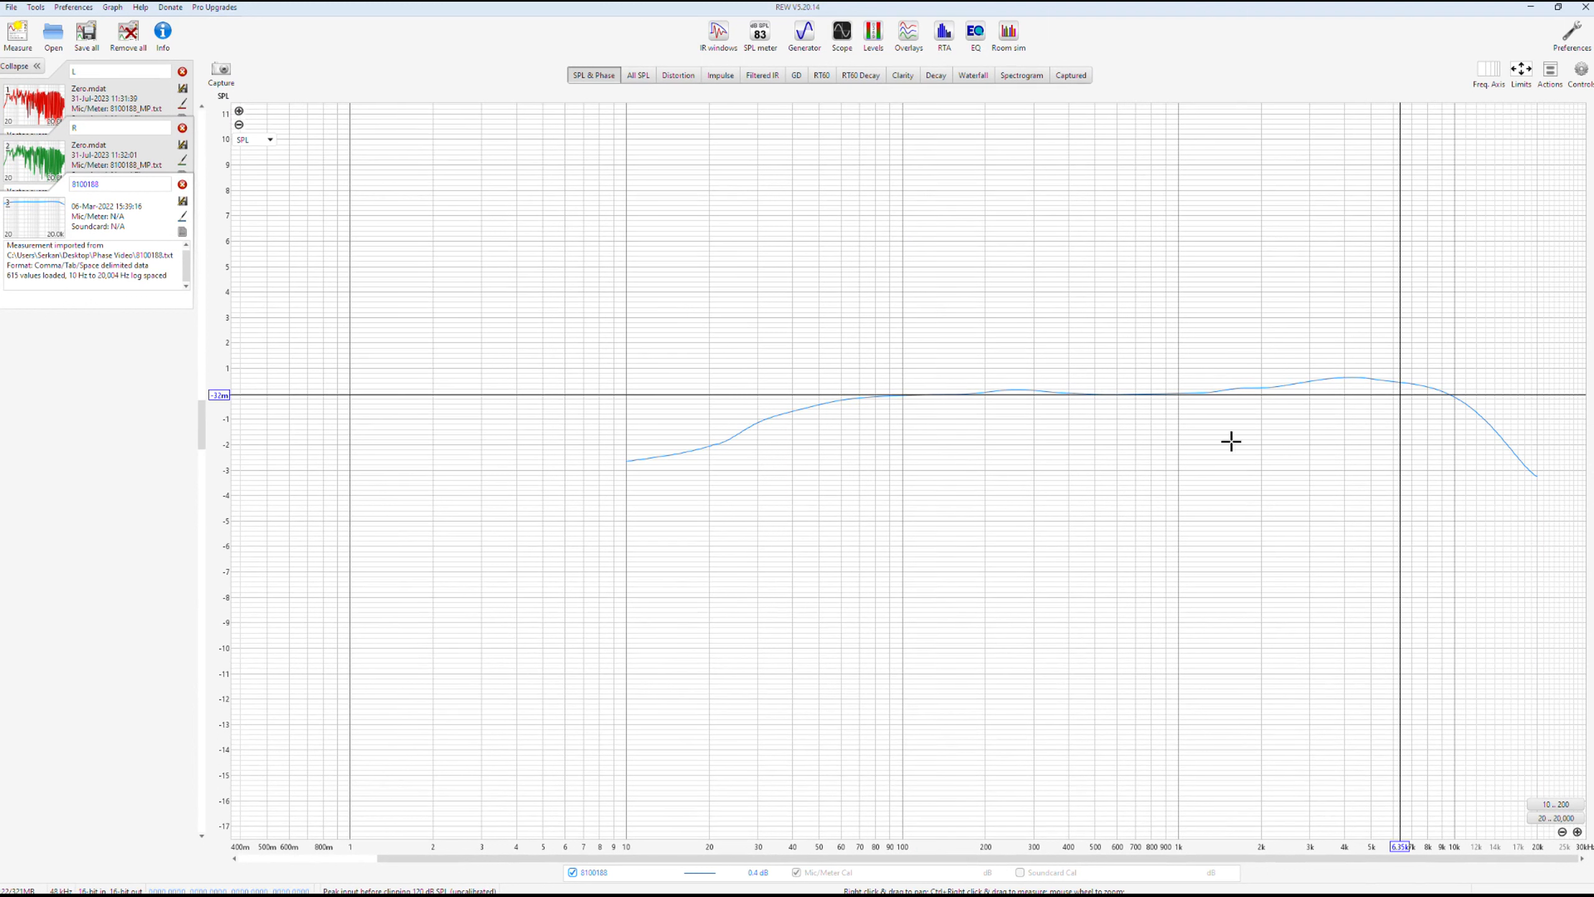
click(1541, 817)
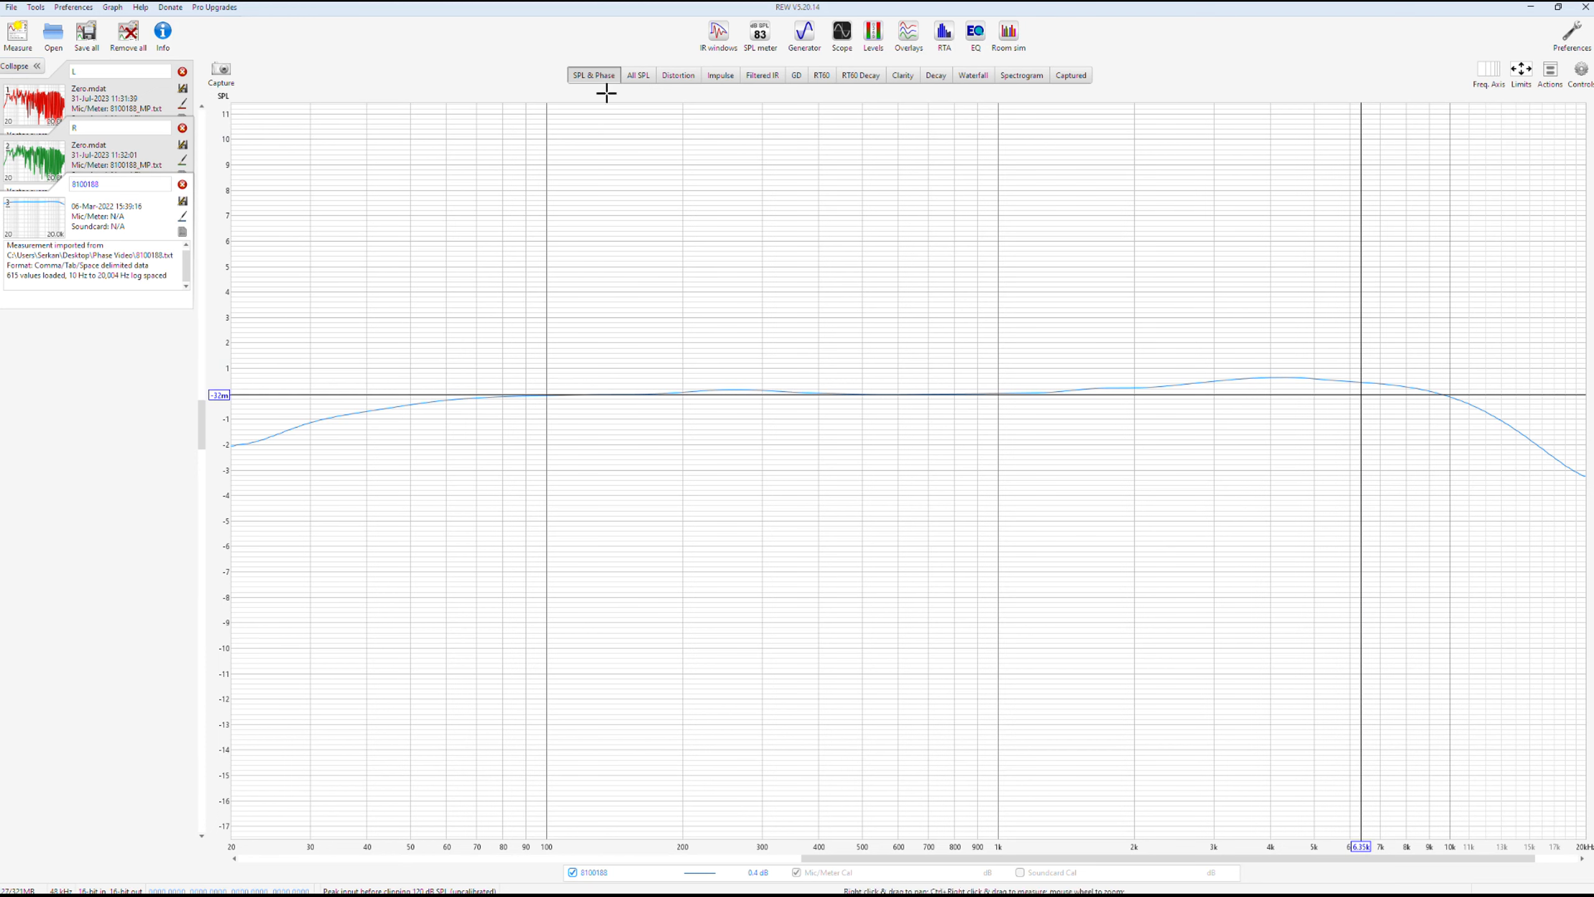
- Create a minimum phase copy of 8100188 without cal file effects, replicating data outside the range
click(647, 77)
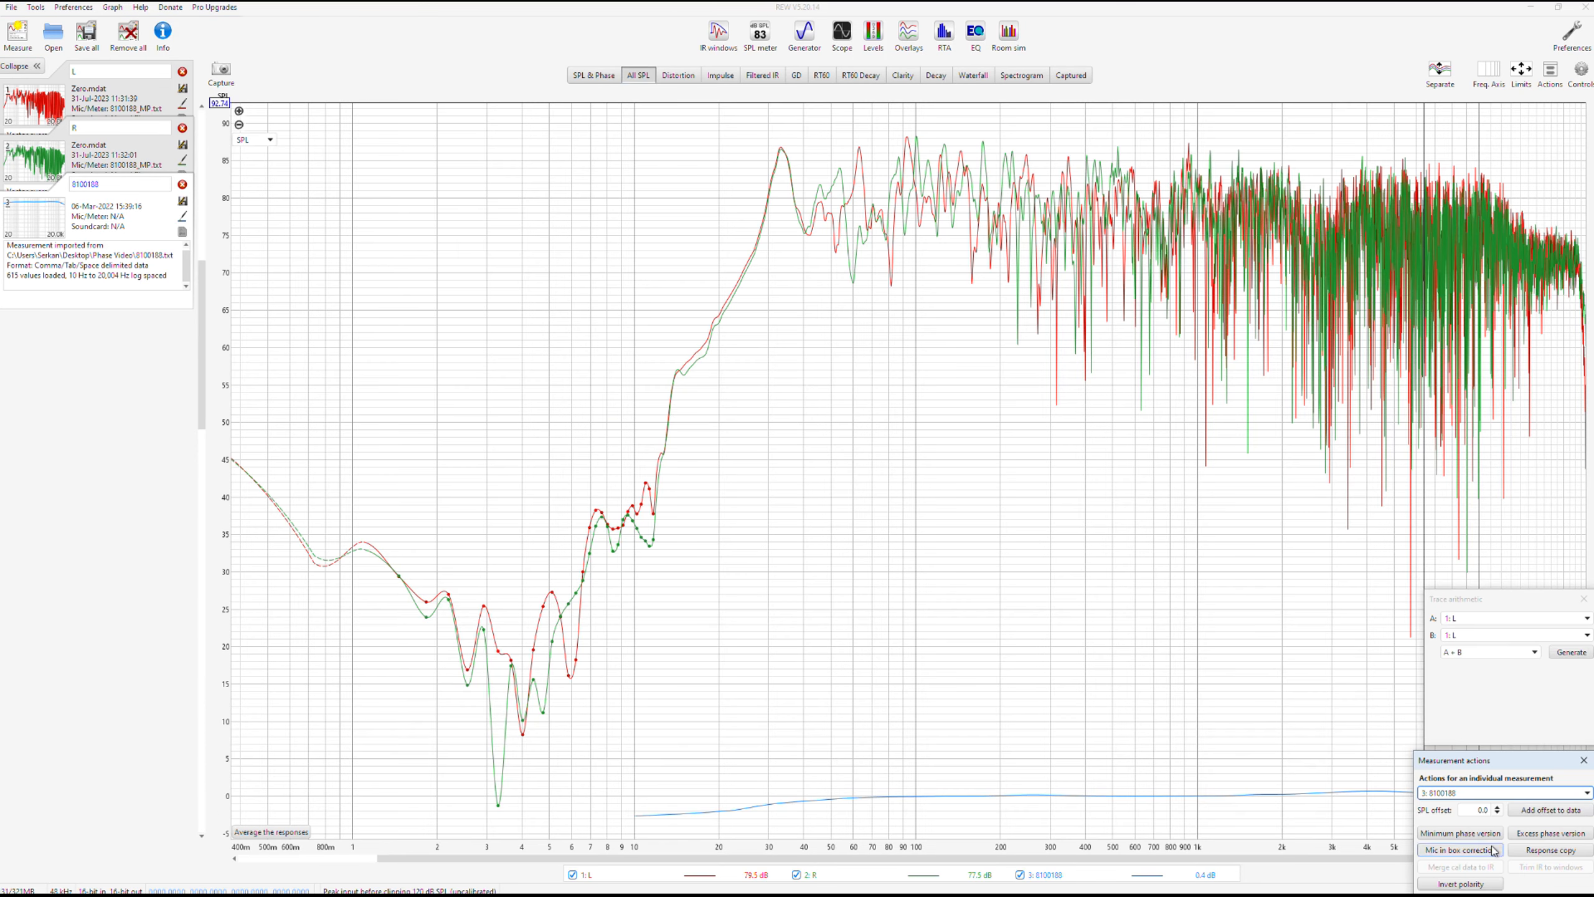
click(1454, 834)
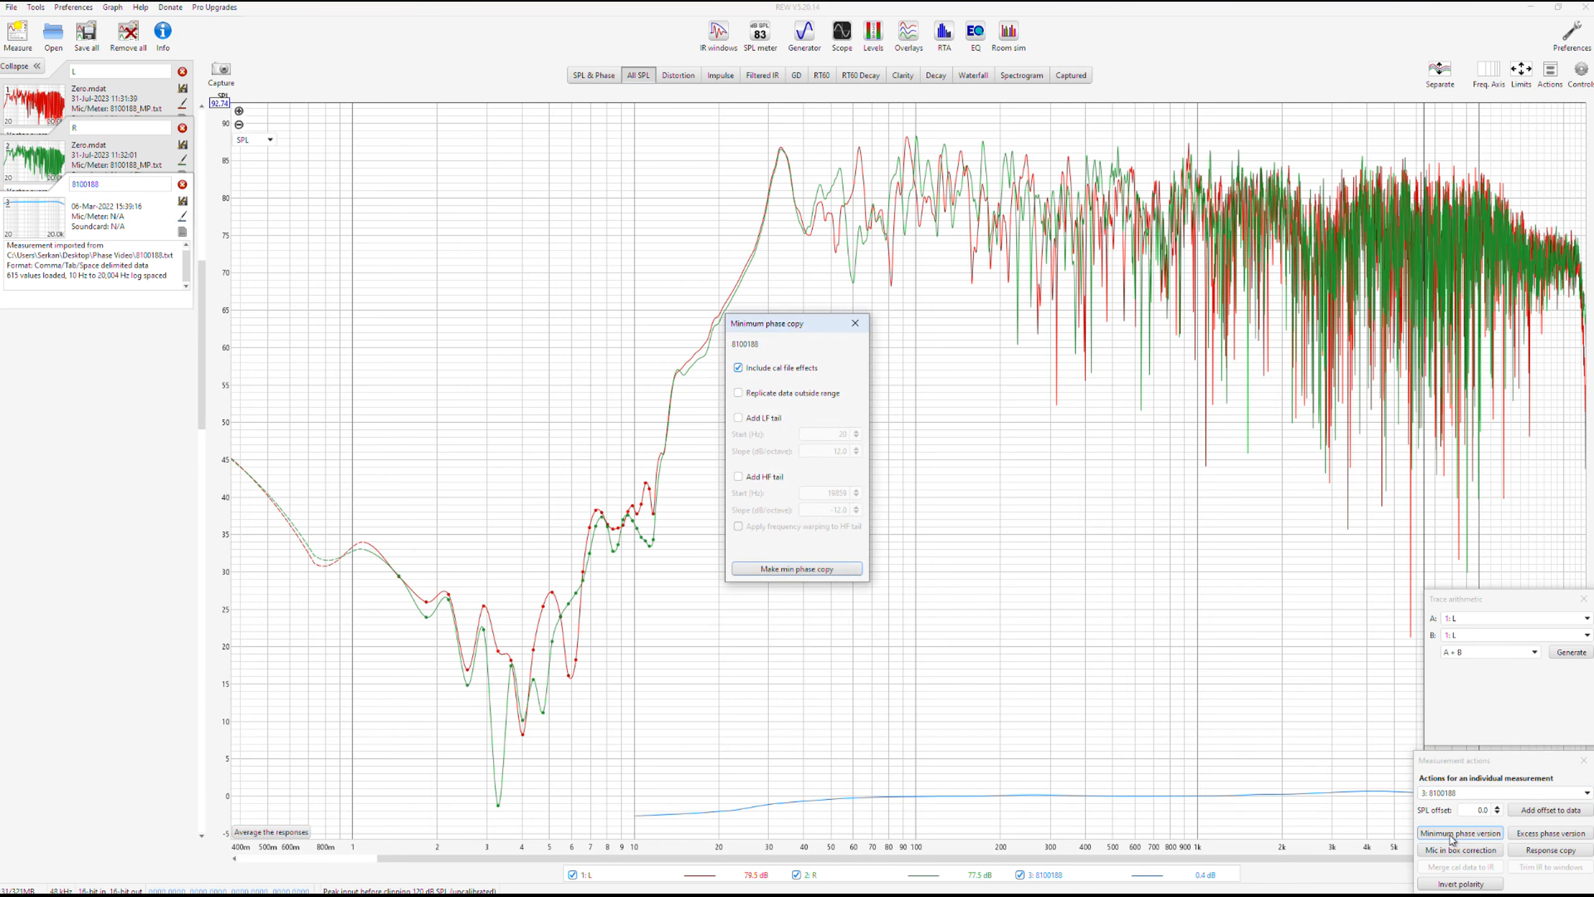
click(739, 394)
click(825, 575)
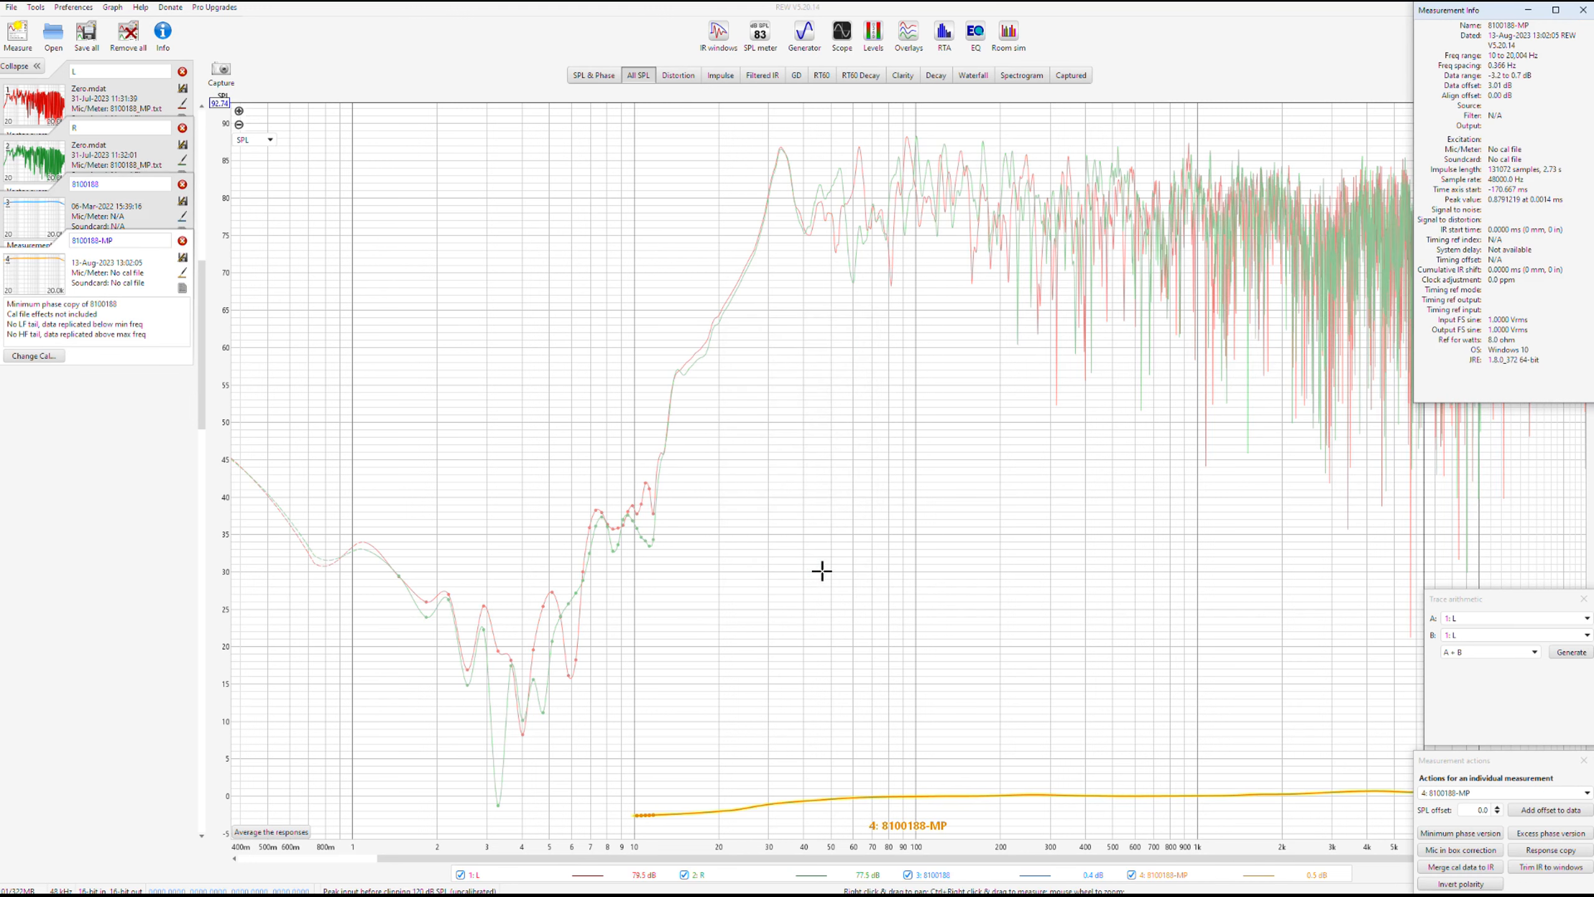
- Export the 8100188-MP measurement as text to 8100188_mp.txt in the Phase Video folder
click(127, 272)
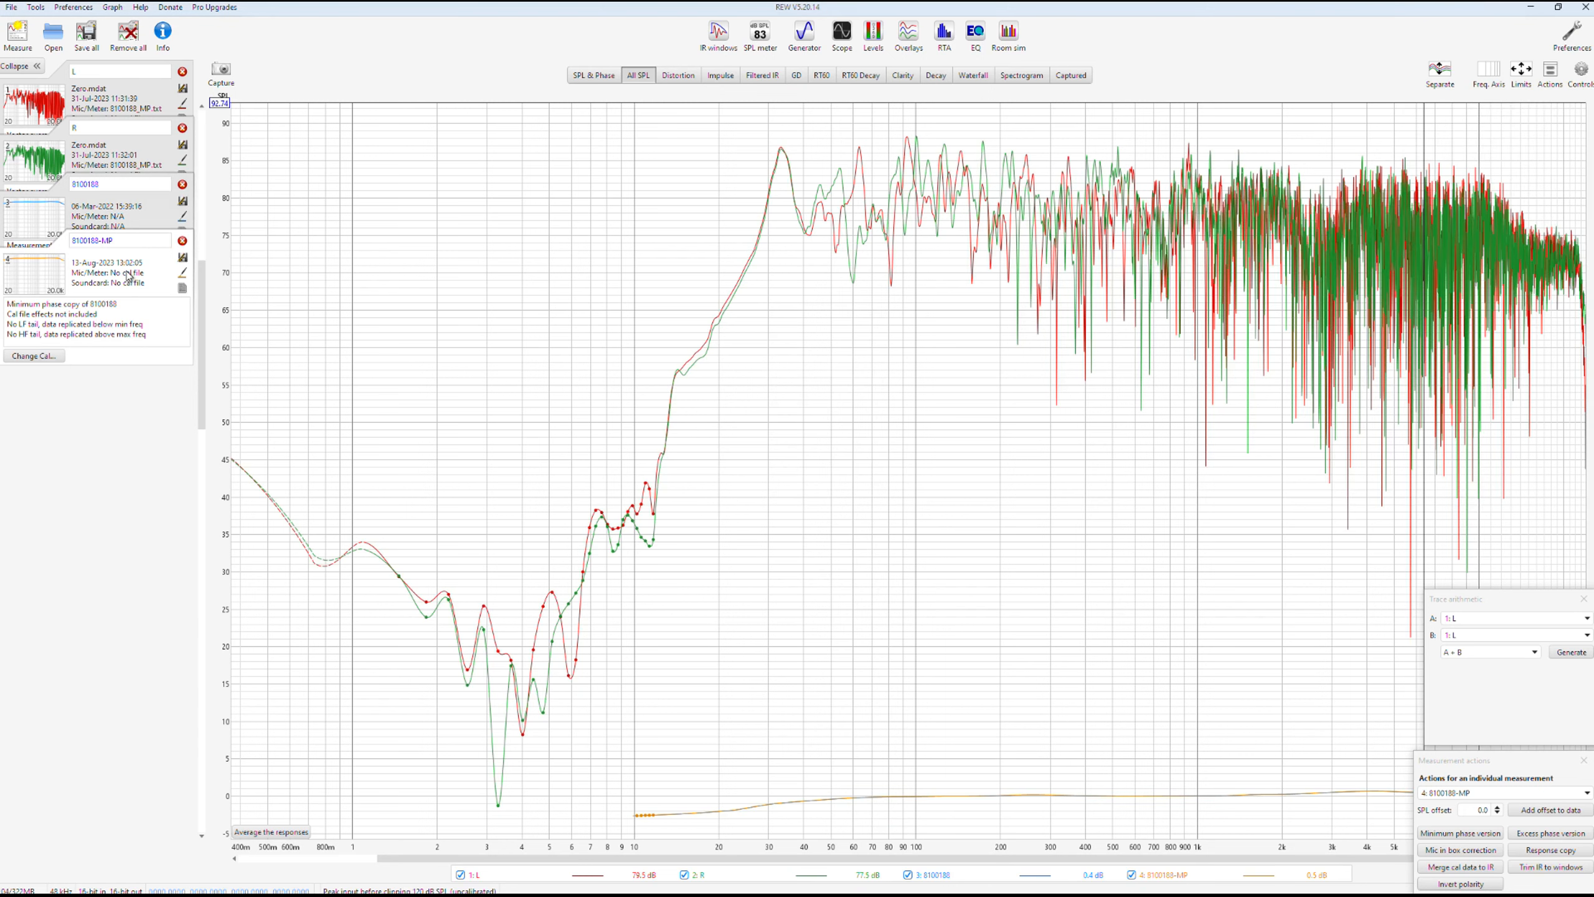
click(11, 7)
mouse_move(57, 139)
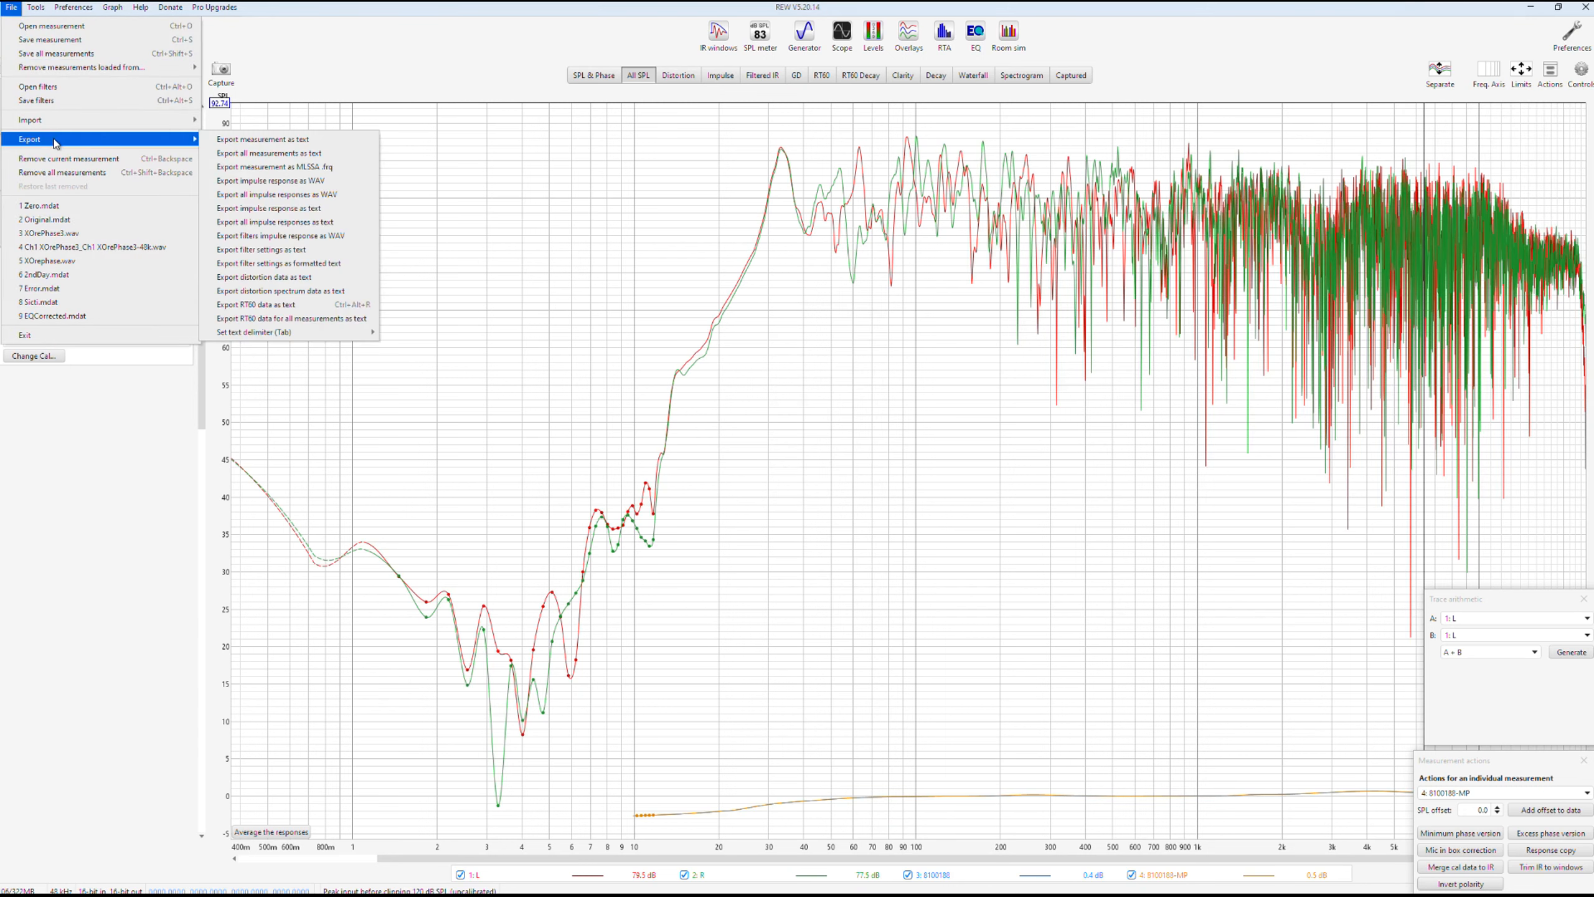
click(302, 140)
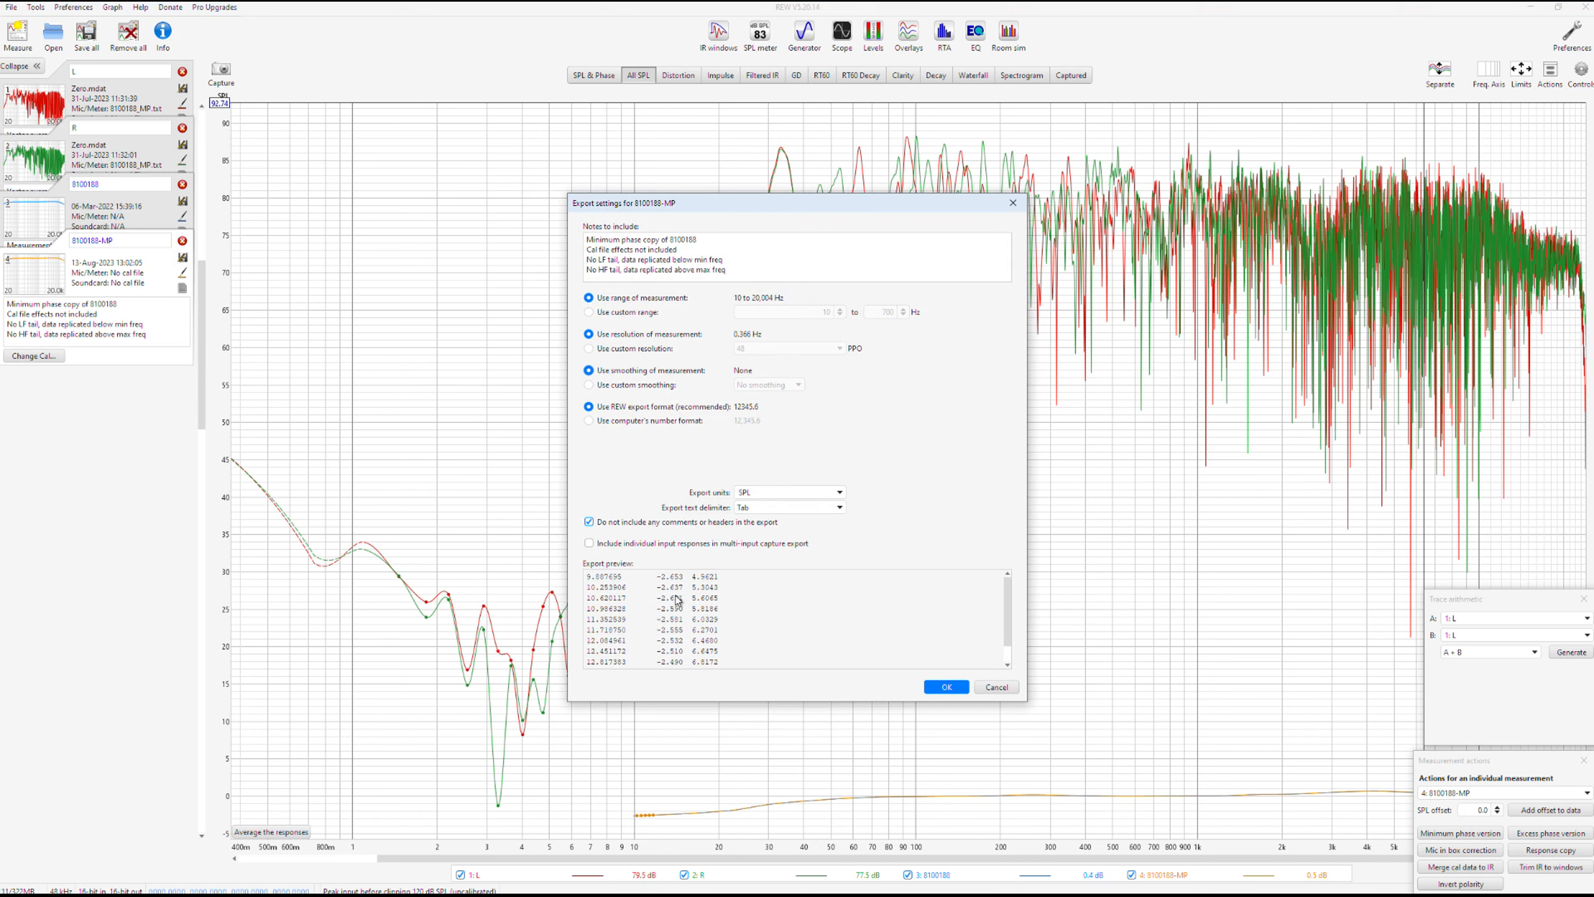
click(946, 687)
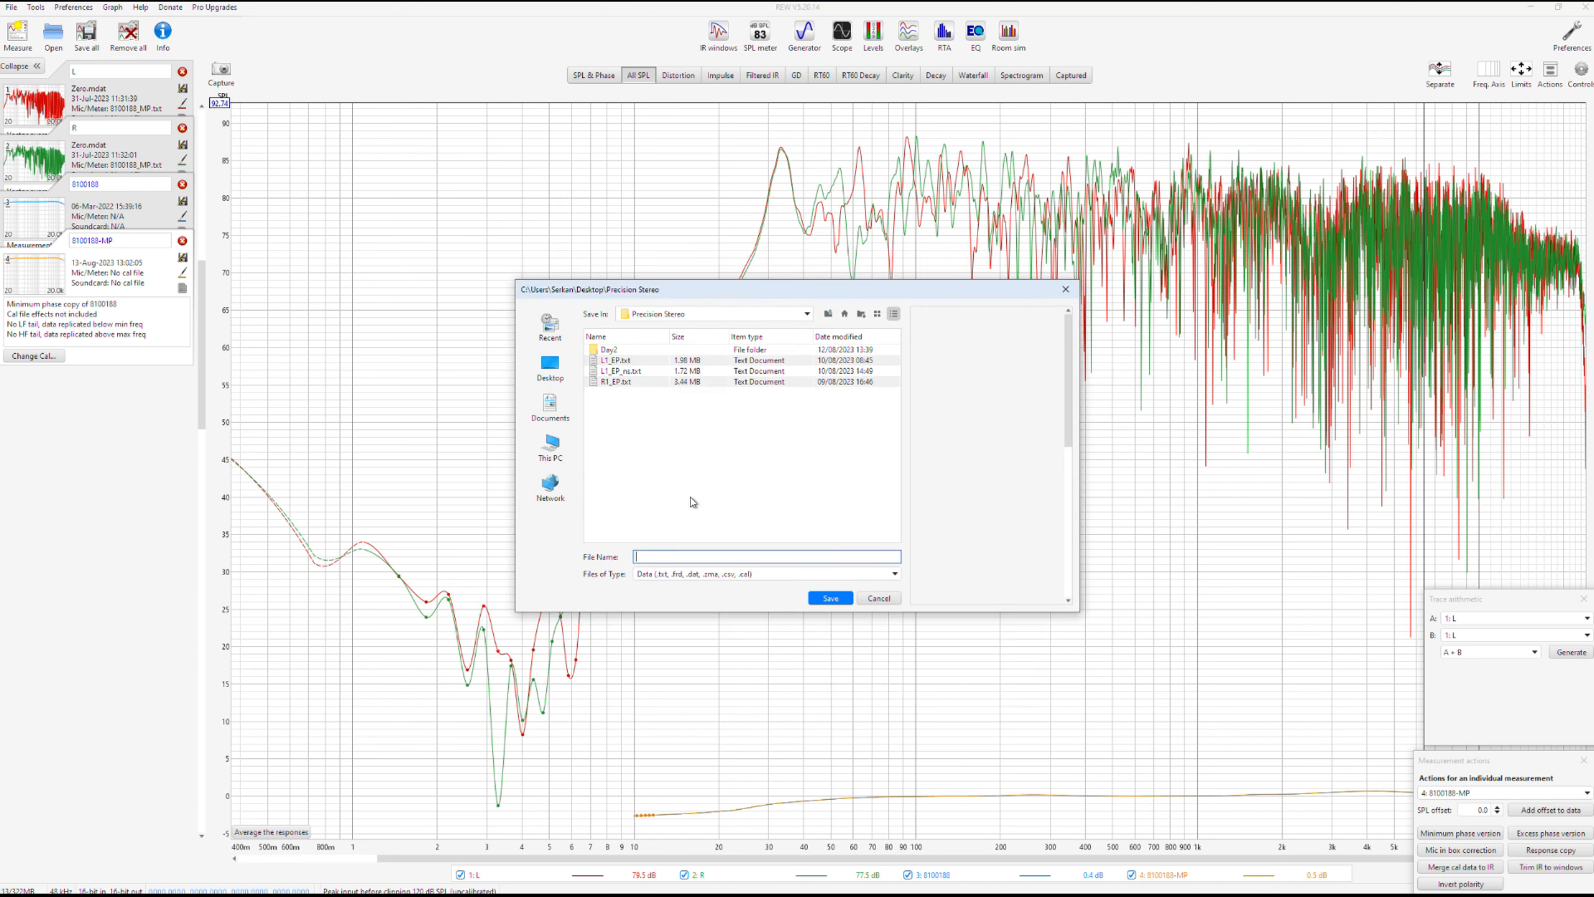
click(828, 315)
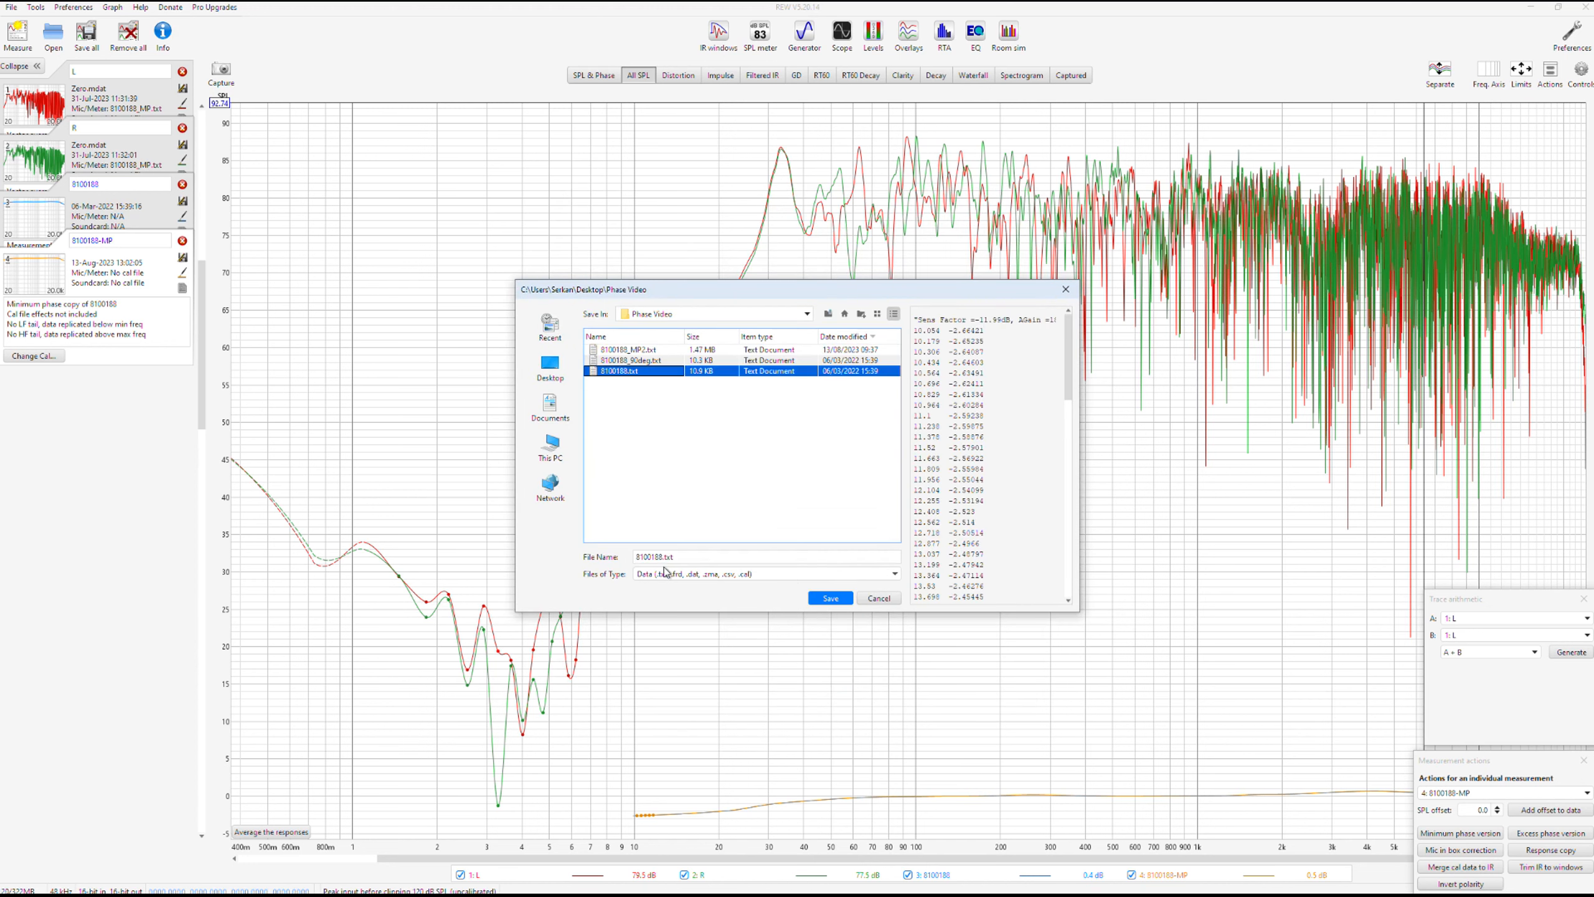
click(663, 556)
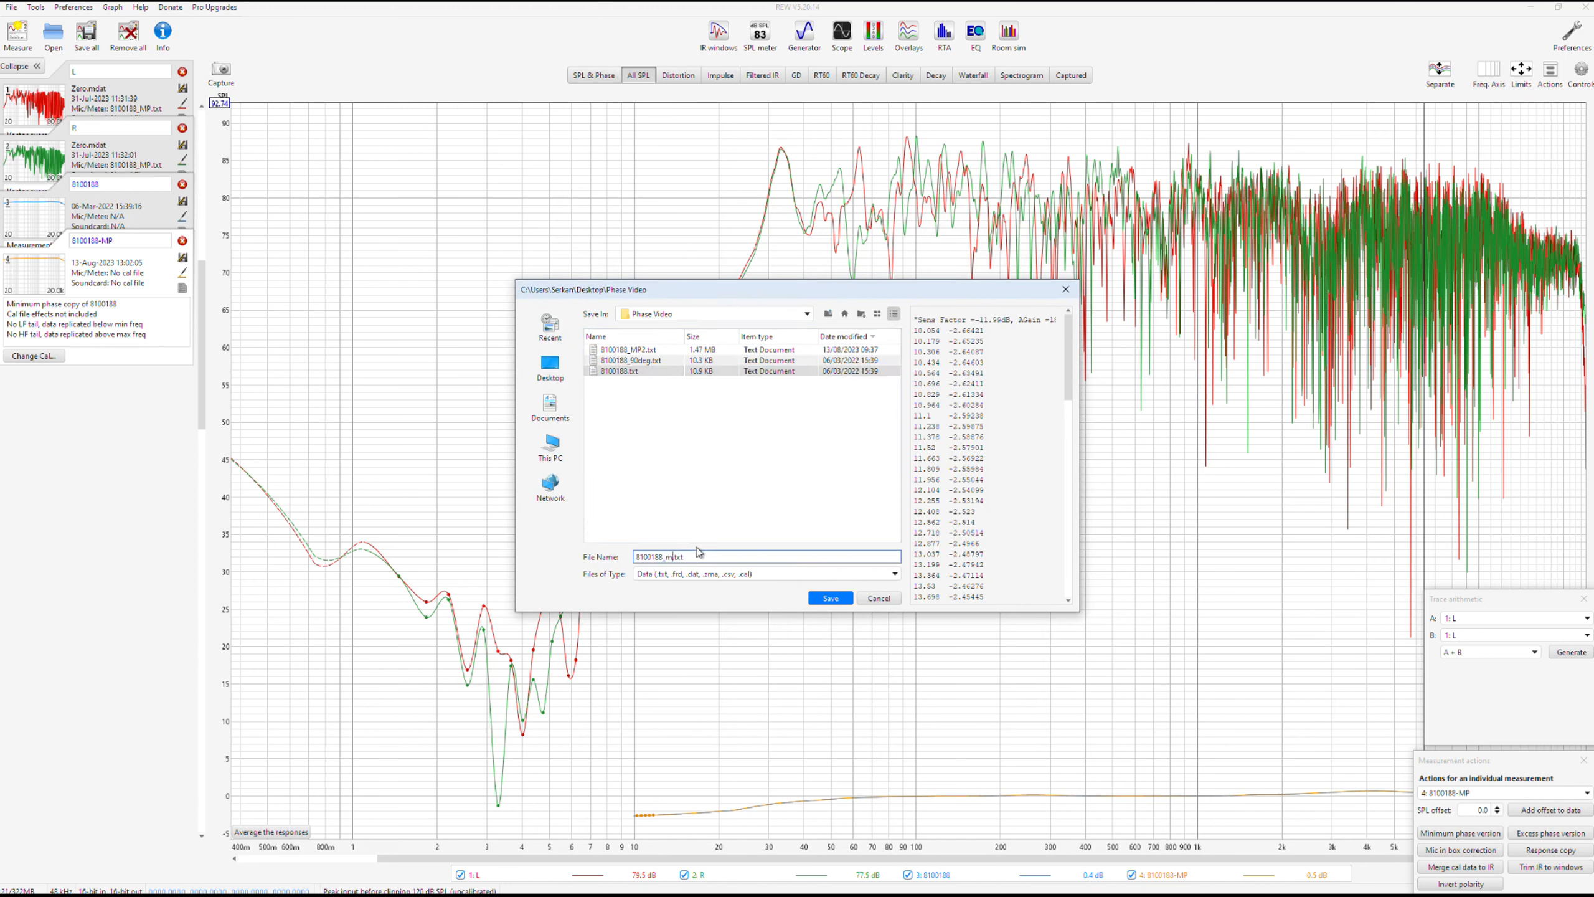
click(839, 599)
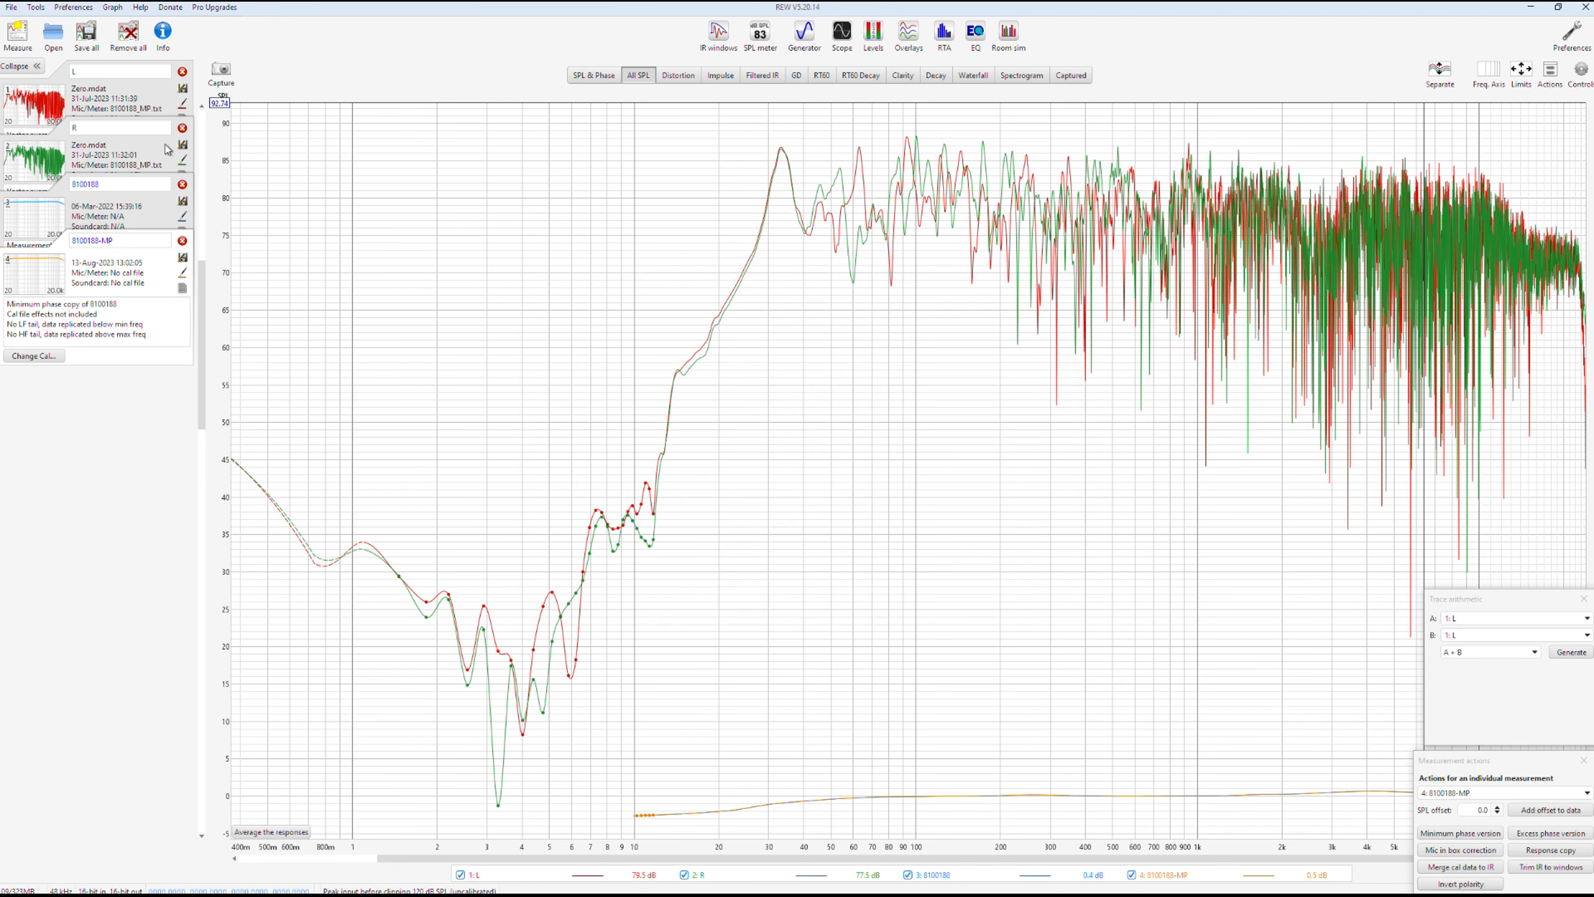
- Replace the mic calibration file of measurement L with 8100188_mp.txt from the Phase Video folder
click(155, 110)
click(33, 186)
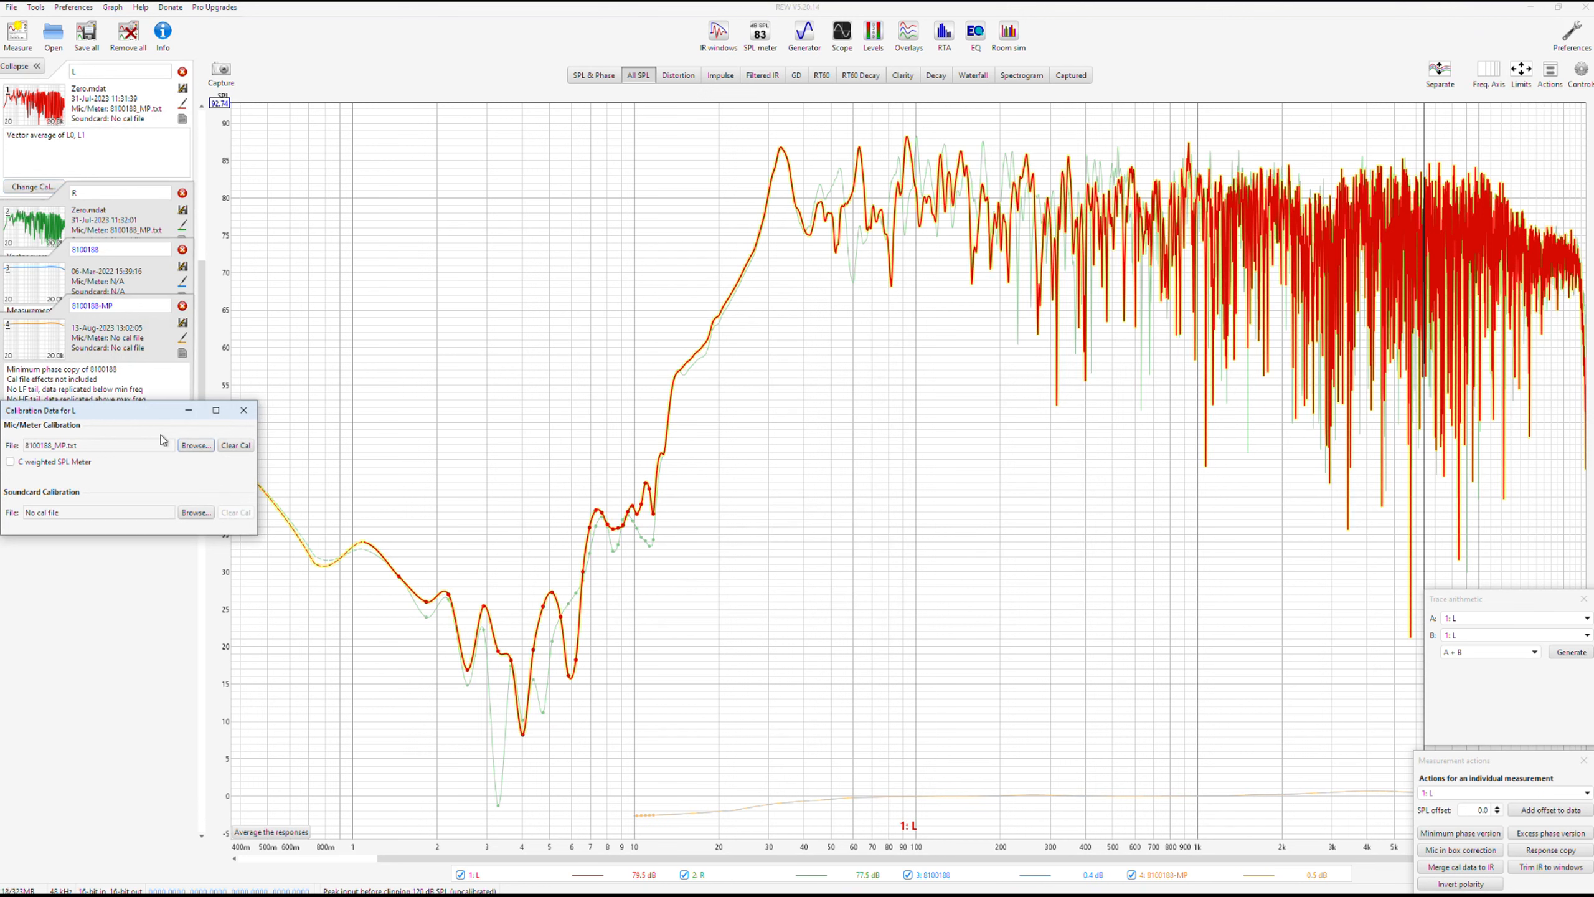
click(191, 447)
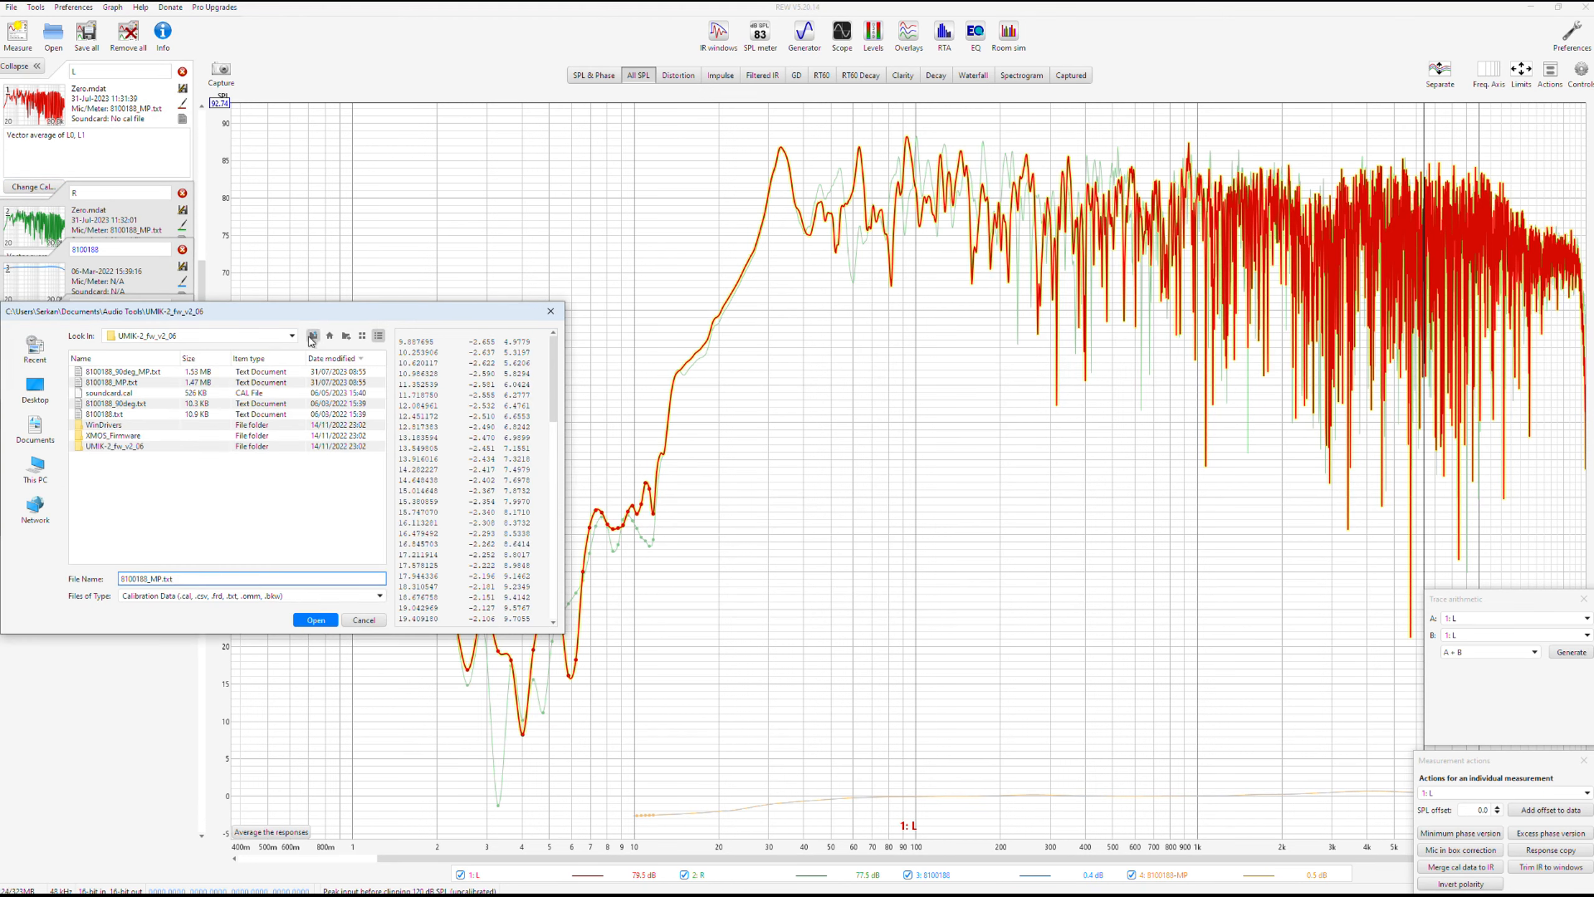
click(310, 338)
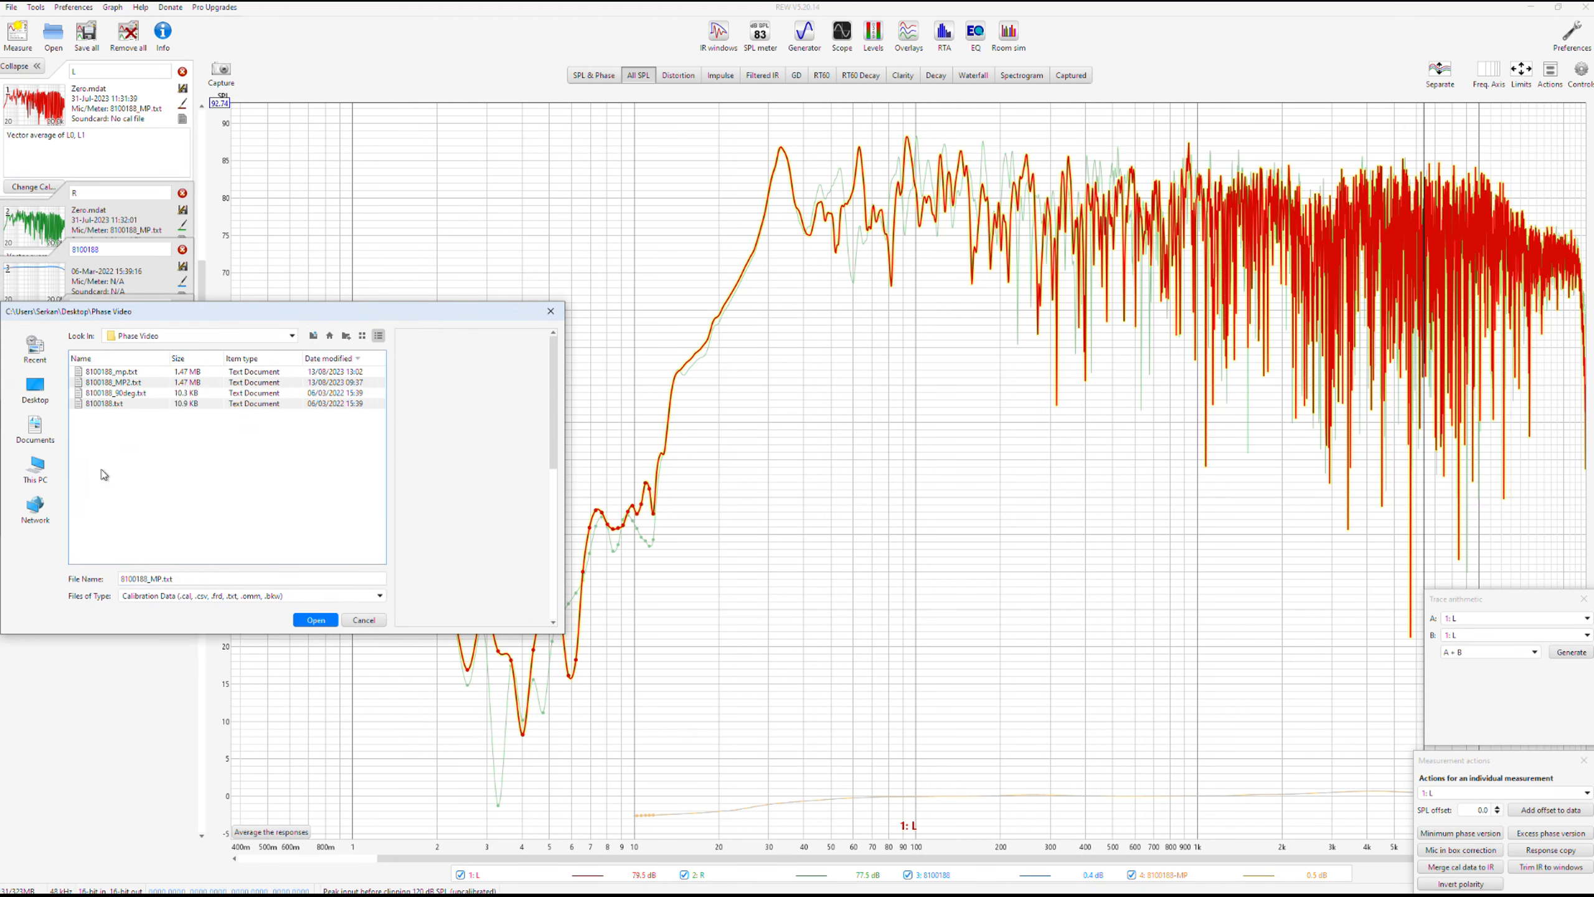
click(113, 372)
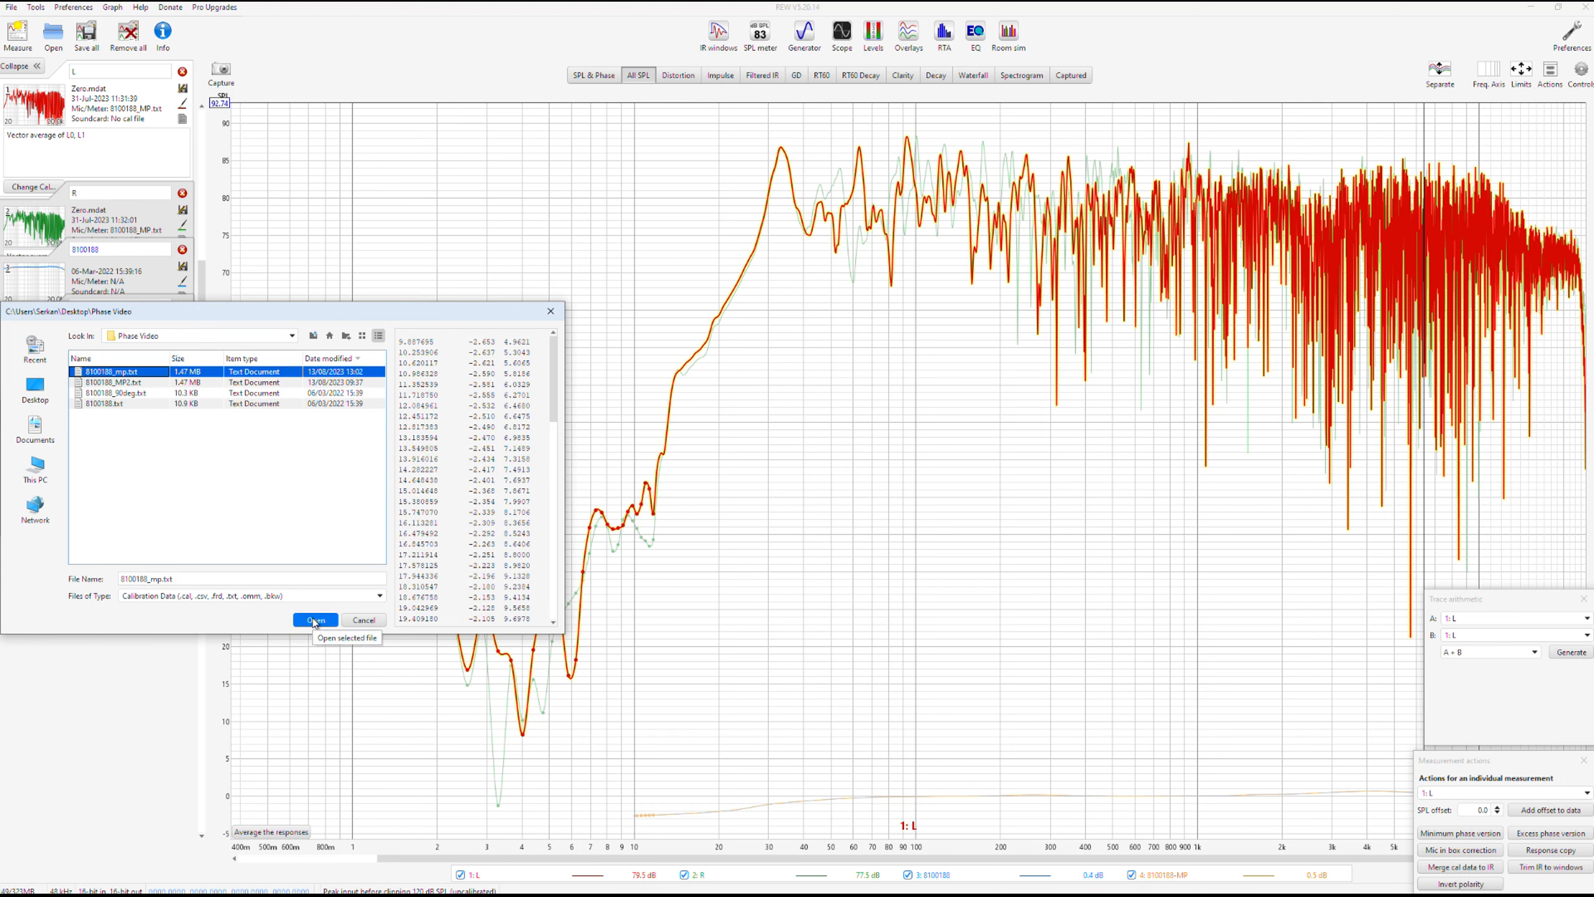
click(315, 620)
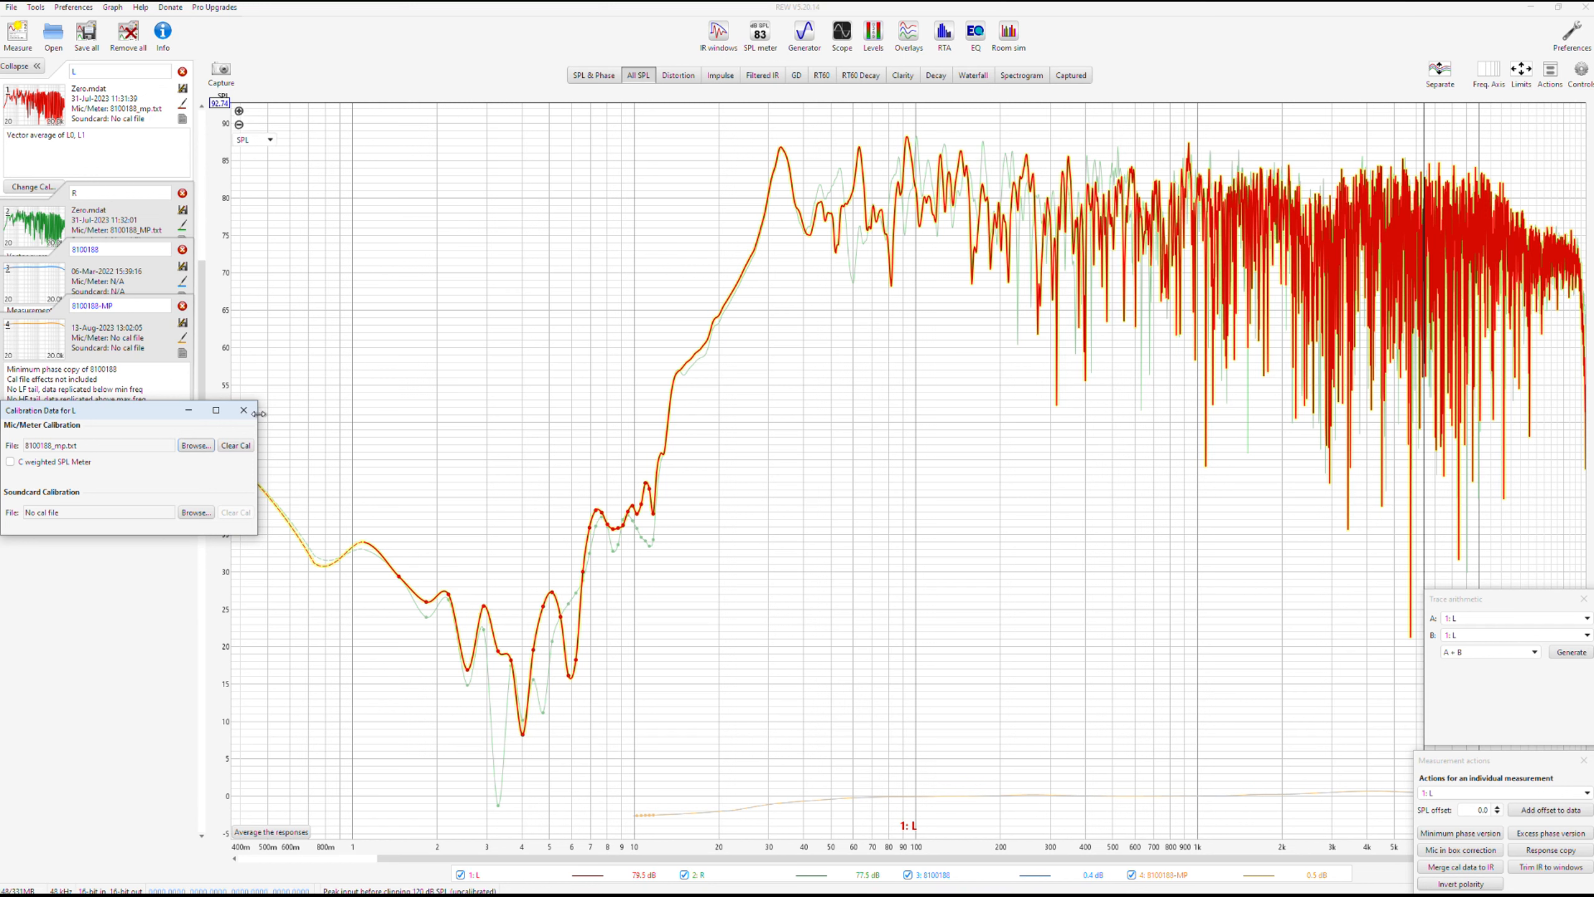
drag(139, 413, 532, 433)
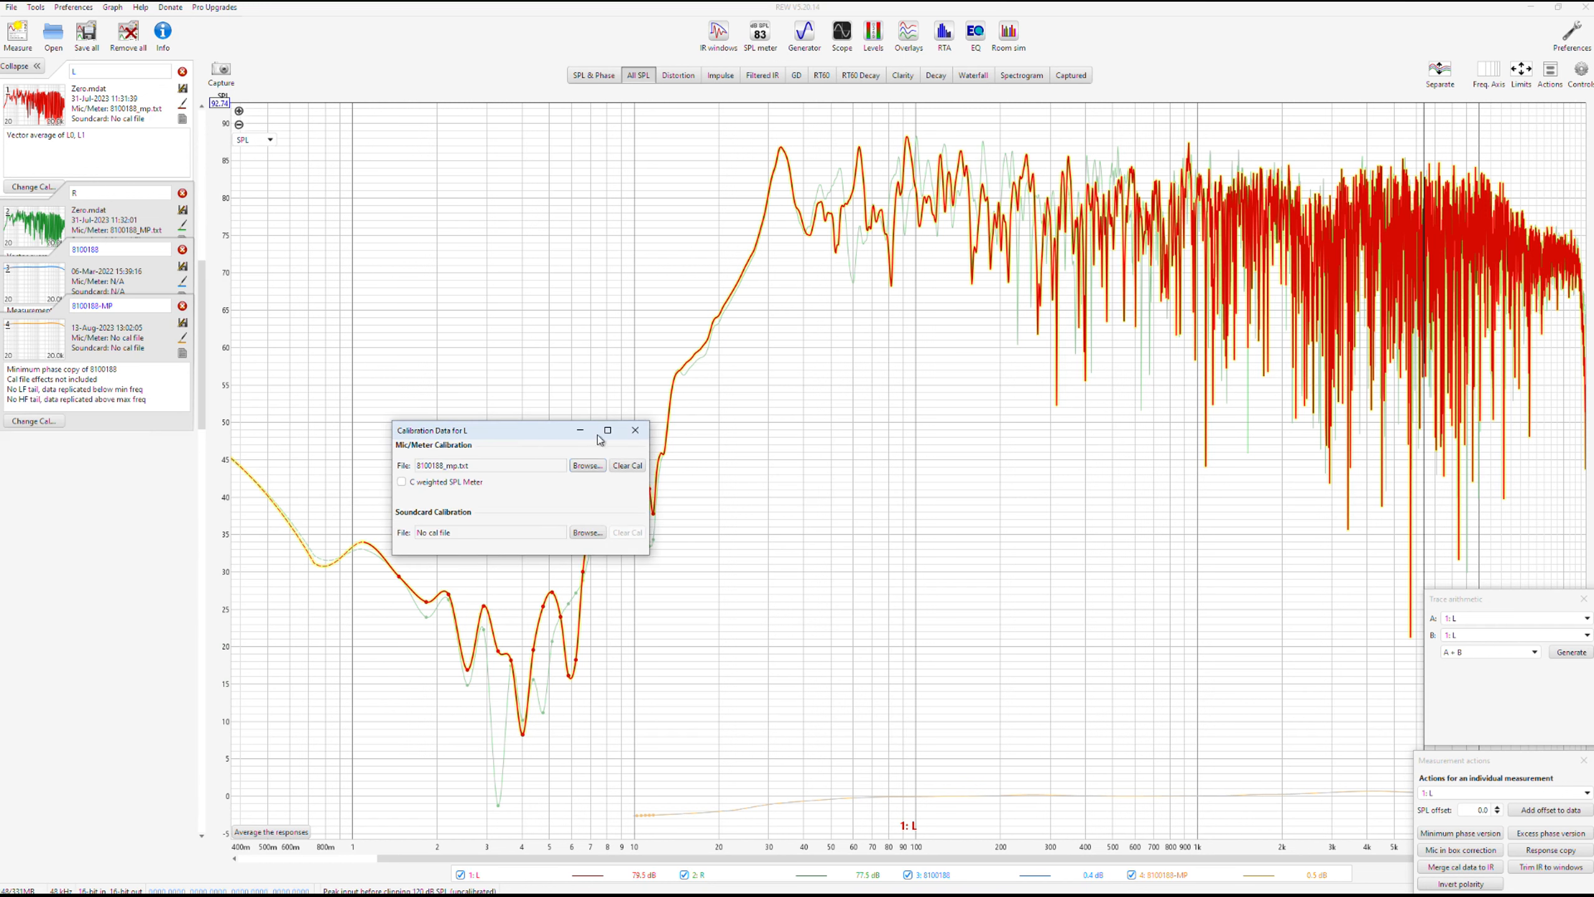
click(635, 431)
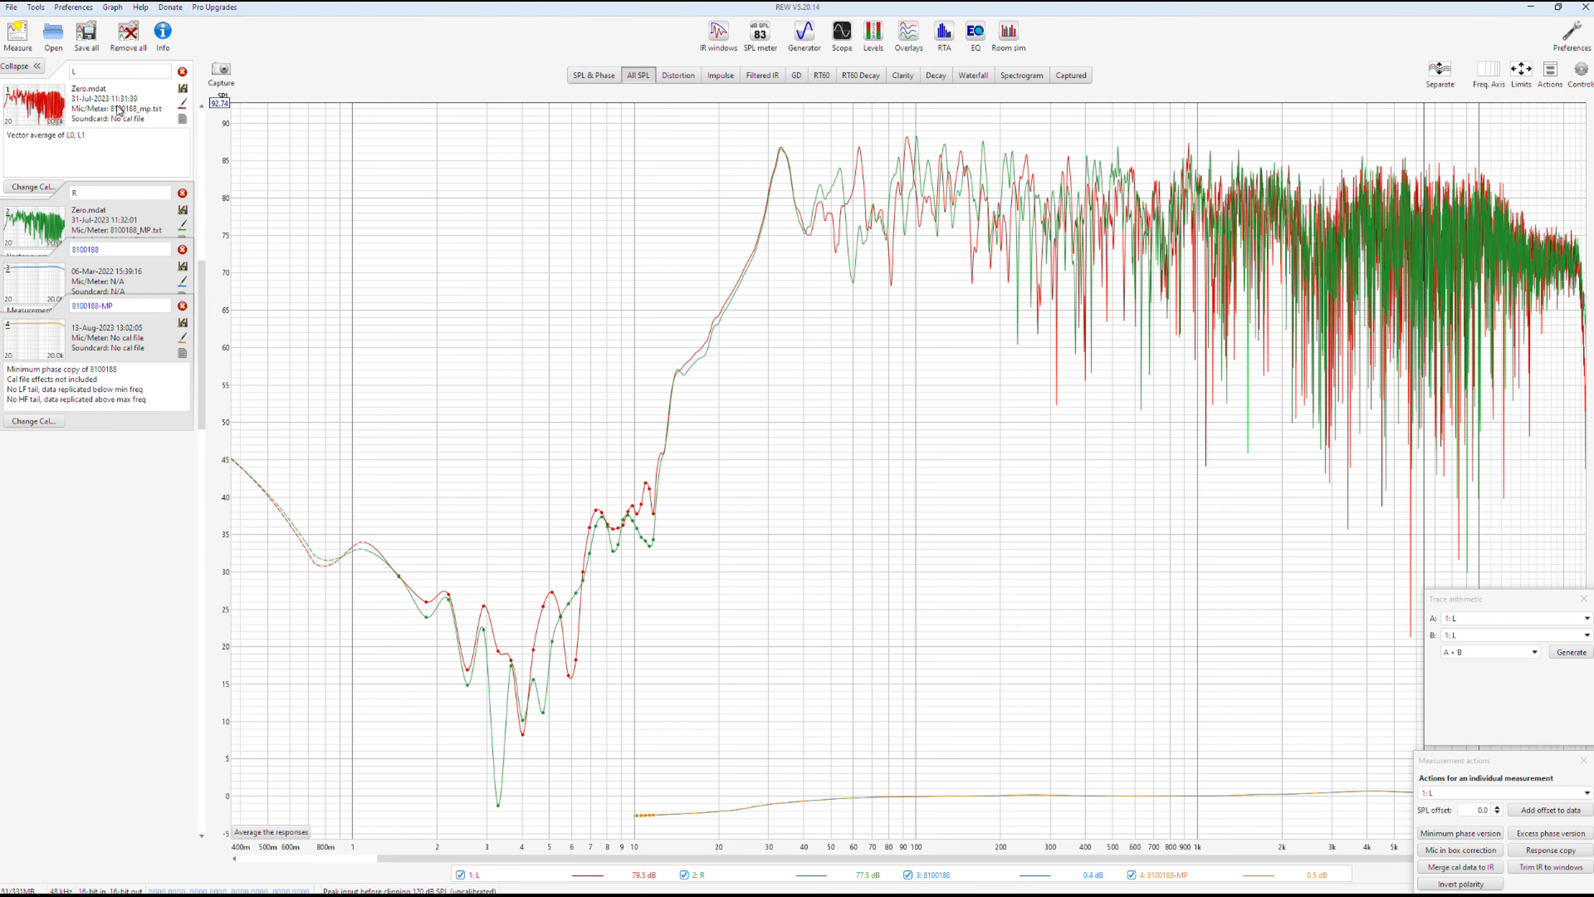
- Import 8100188_90deg.txt and create its minimum phase copy without cal file effects, replicating data outside the range
click(163, 36)
click(126, 210)
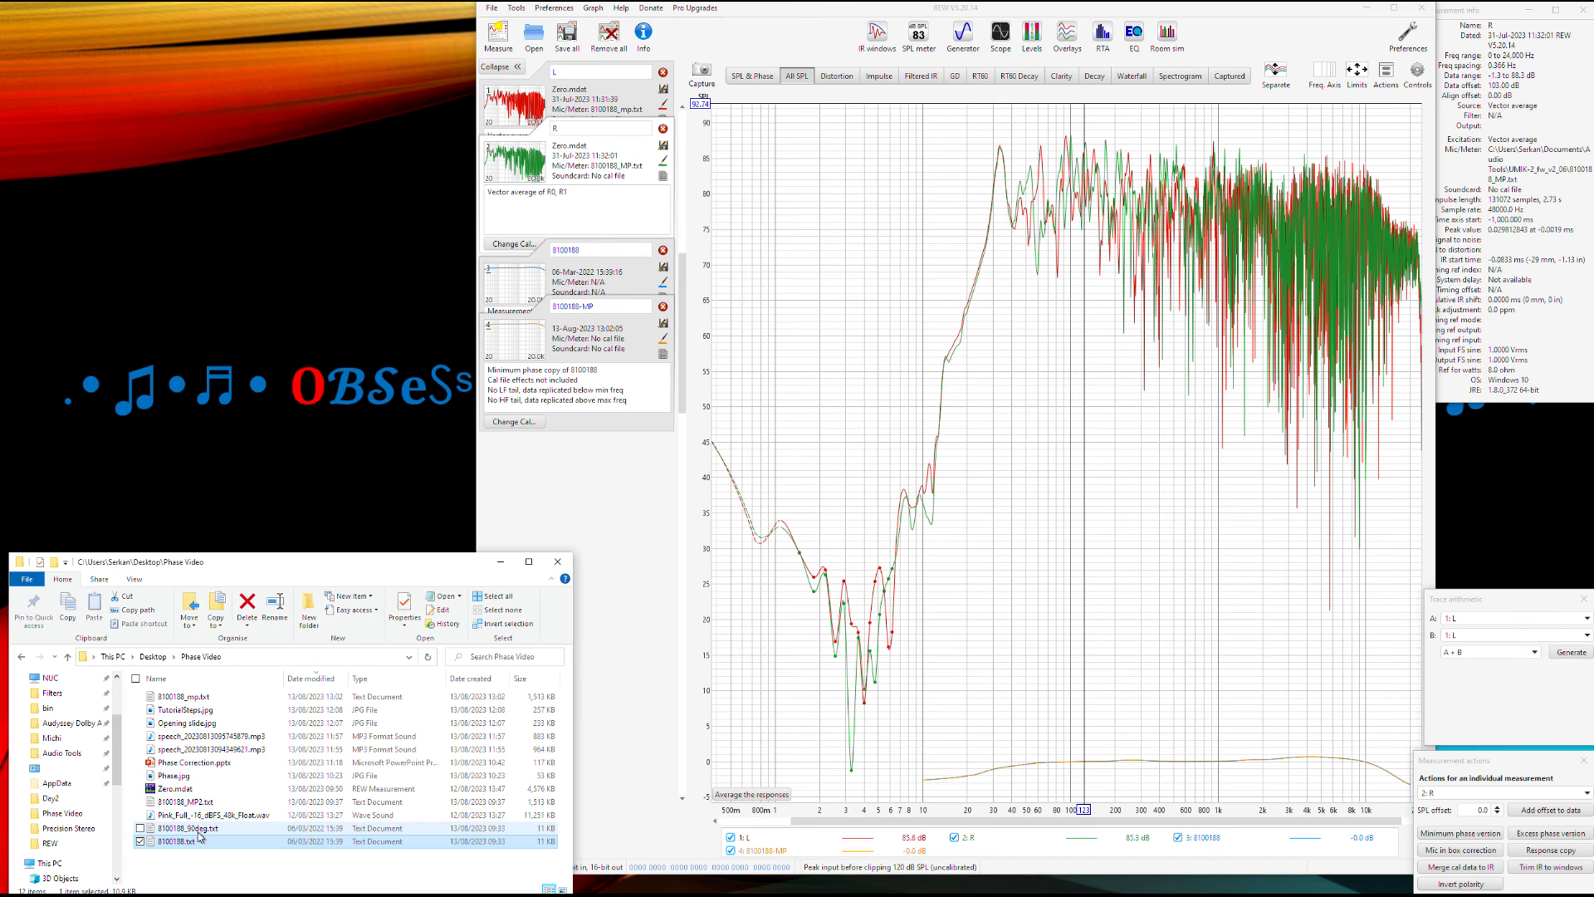
drag(200, 835, 922, 570)
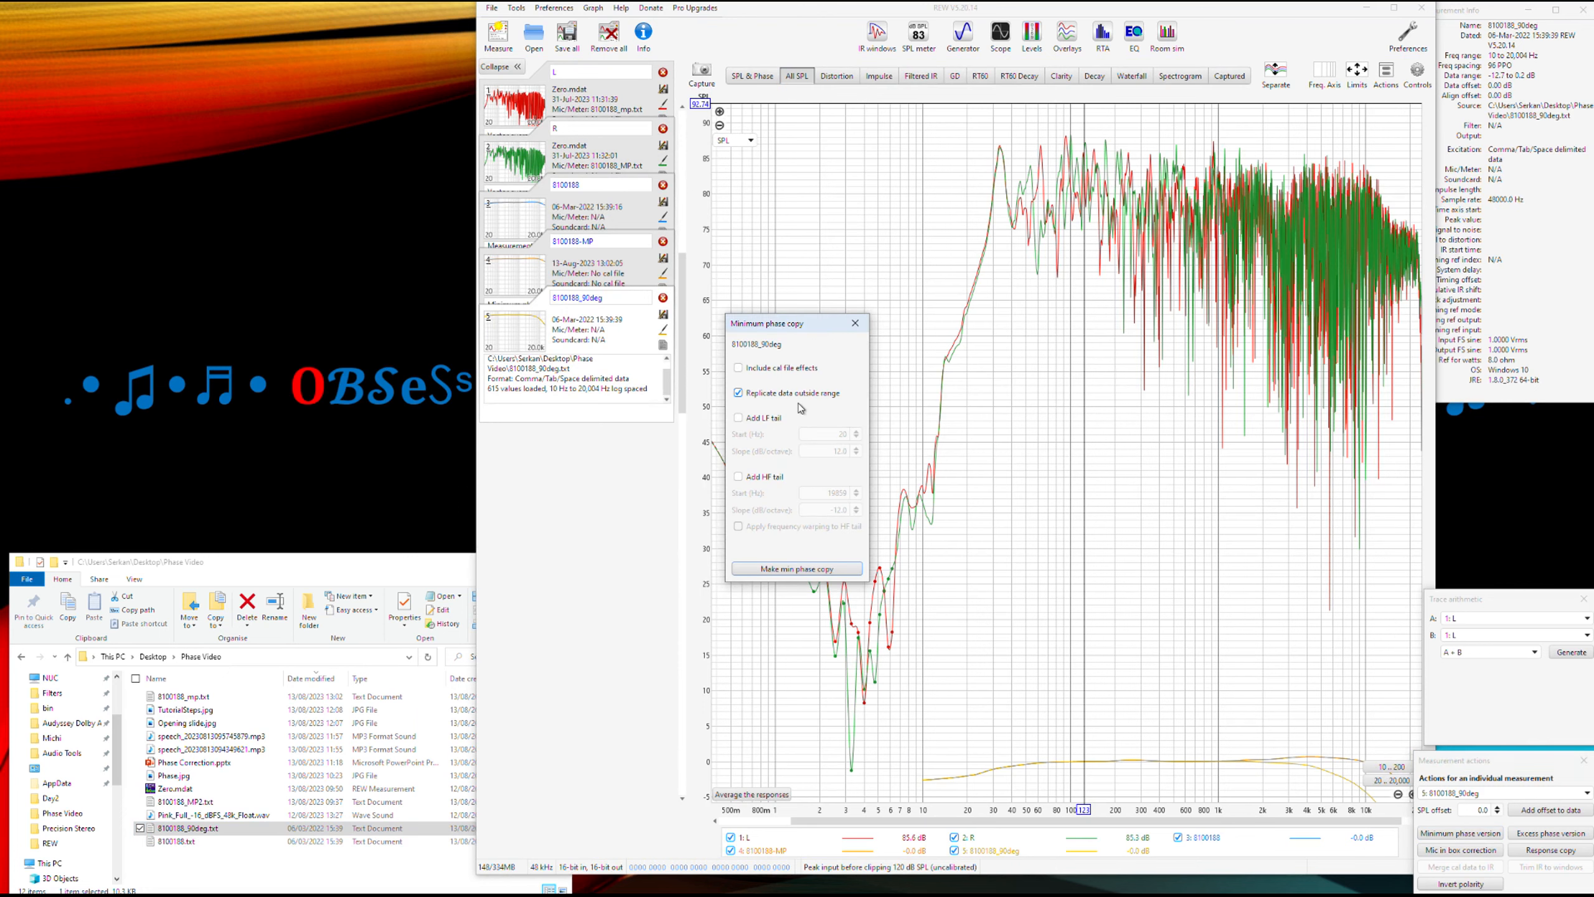
click(798, 569)
- Show the phase overlay of the measurements in a maximised overlays window and close its actions dialog
click(1067, 36)
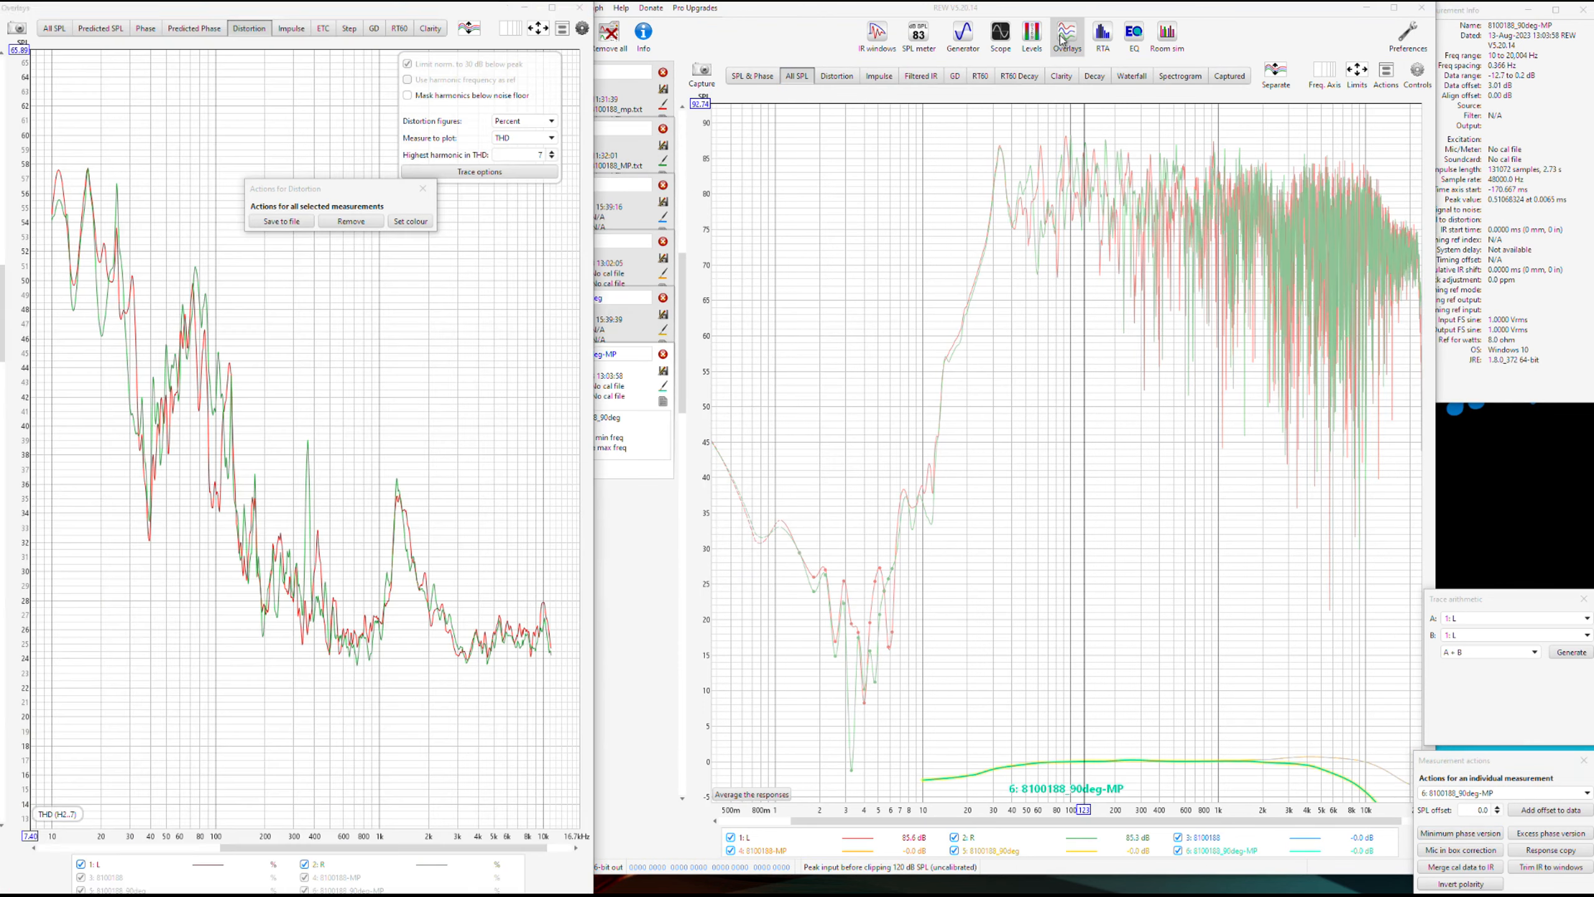
click(553, 9)
click(648, 25)
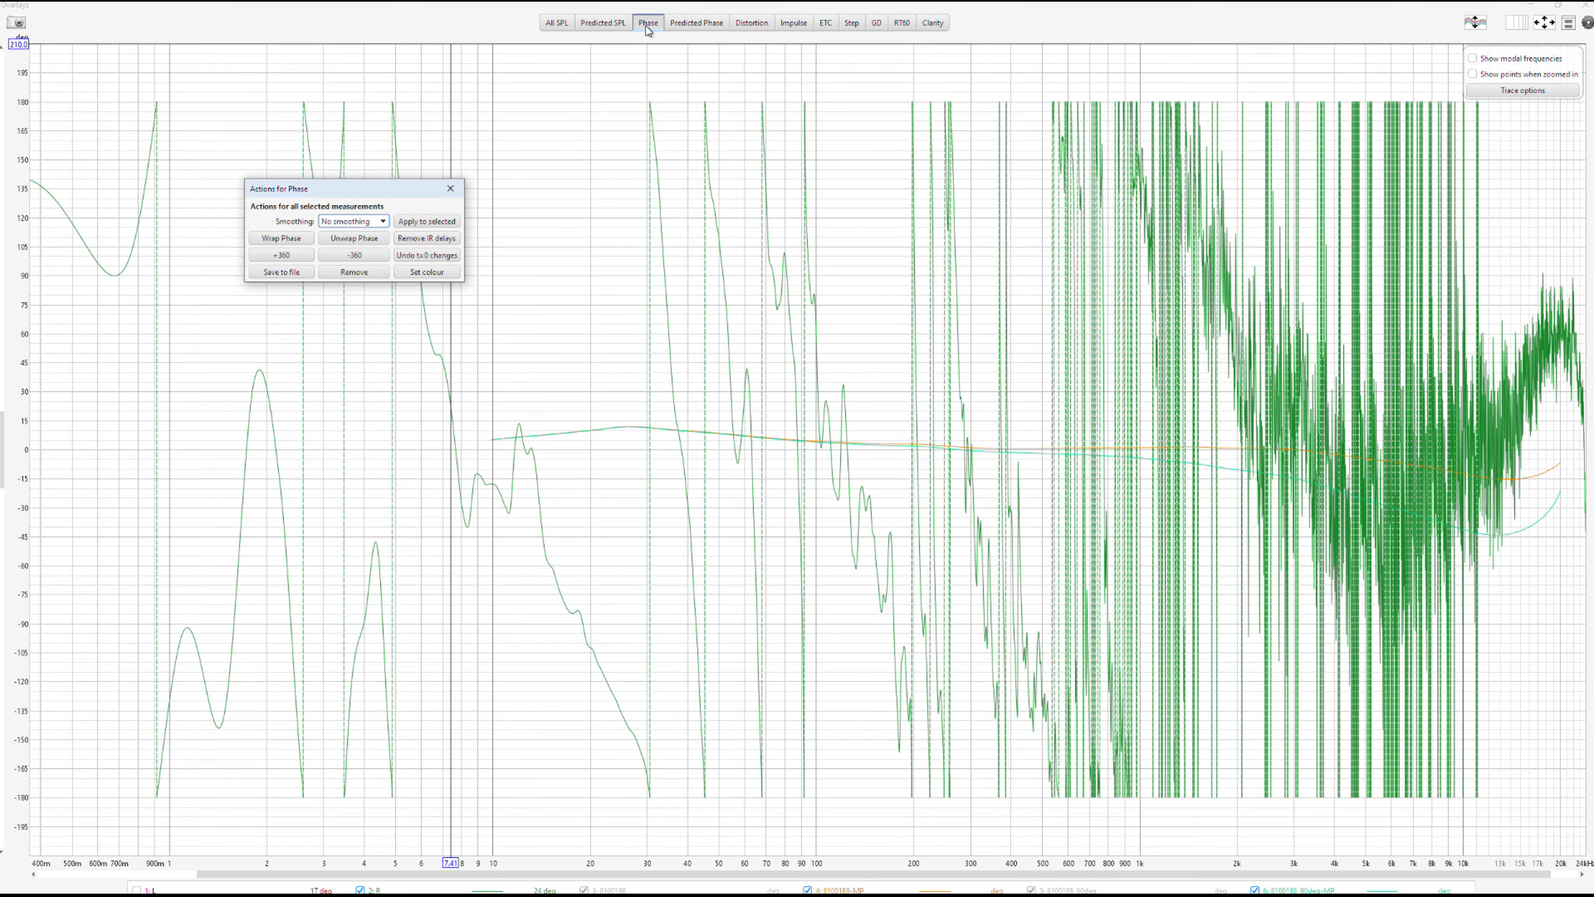
click(451, 189)
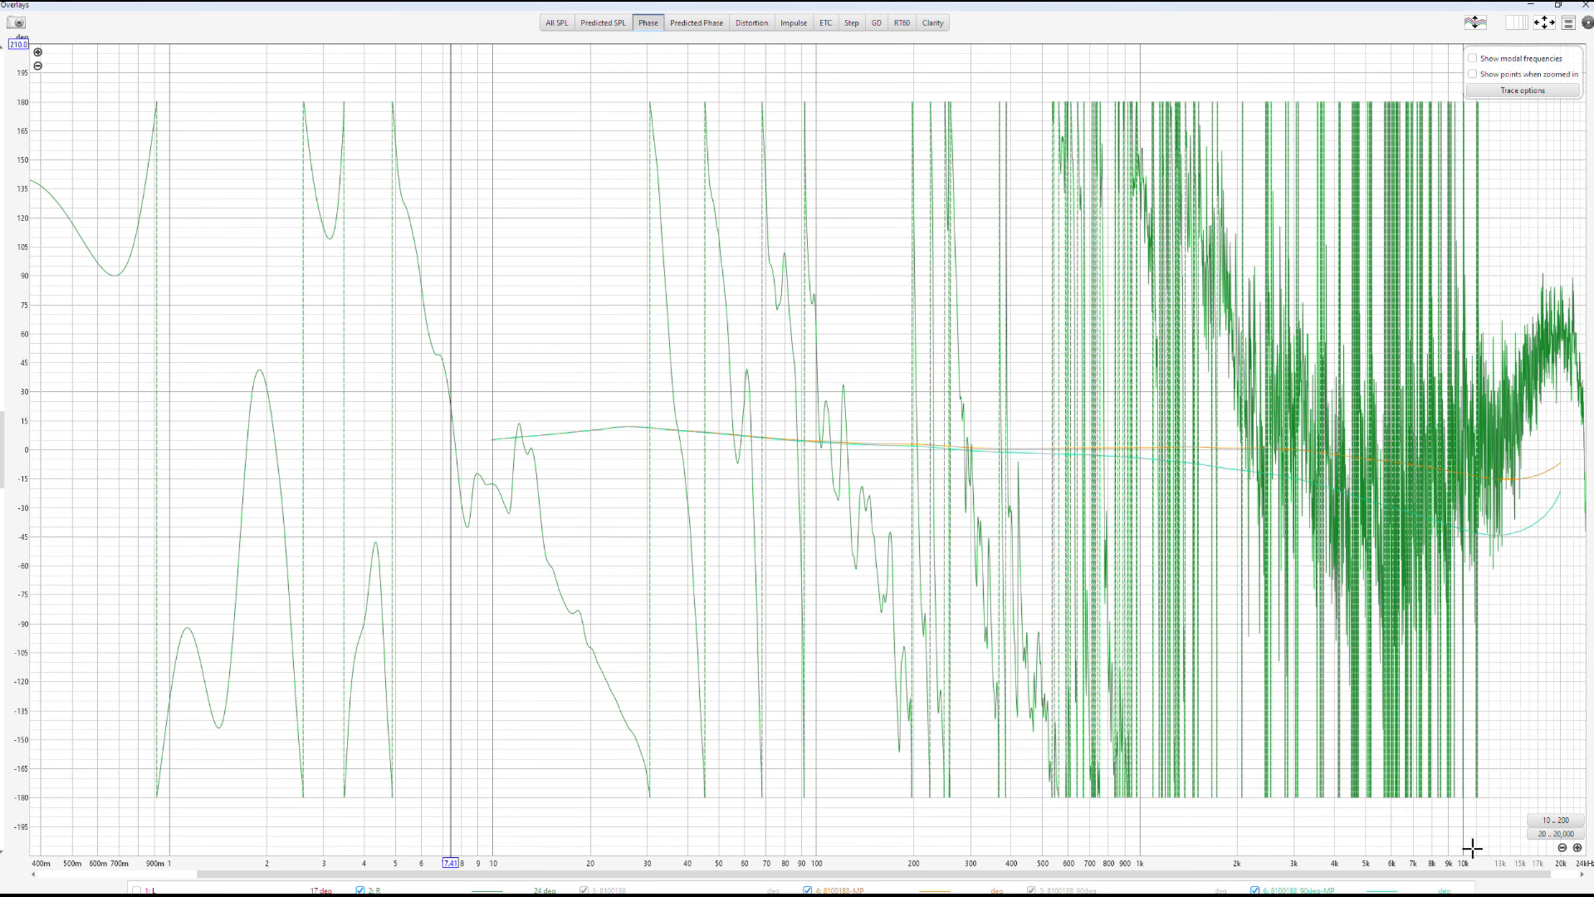
- Limit the phase overlay to 20–20,000 Hz and hide measurement R, leaving only the two minimum phase calibration traces
click(1555, 833)
click(360, 890)
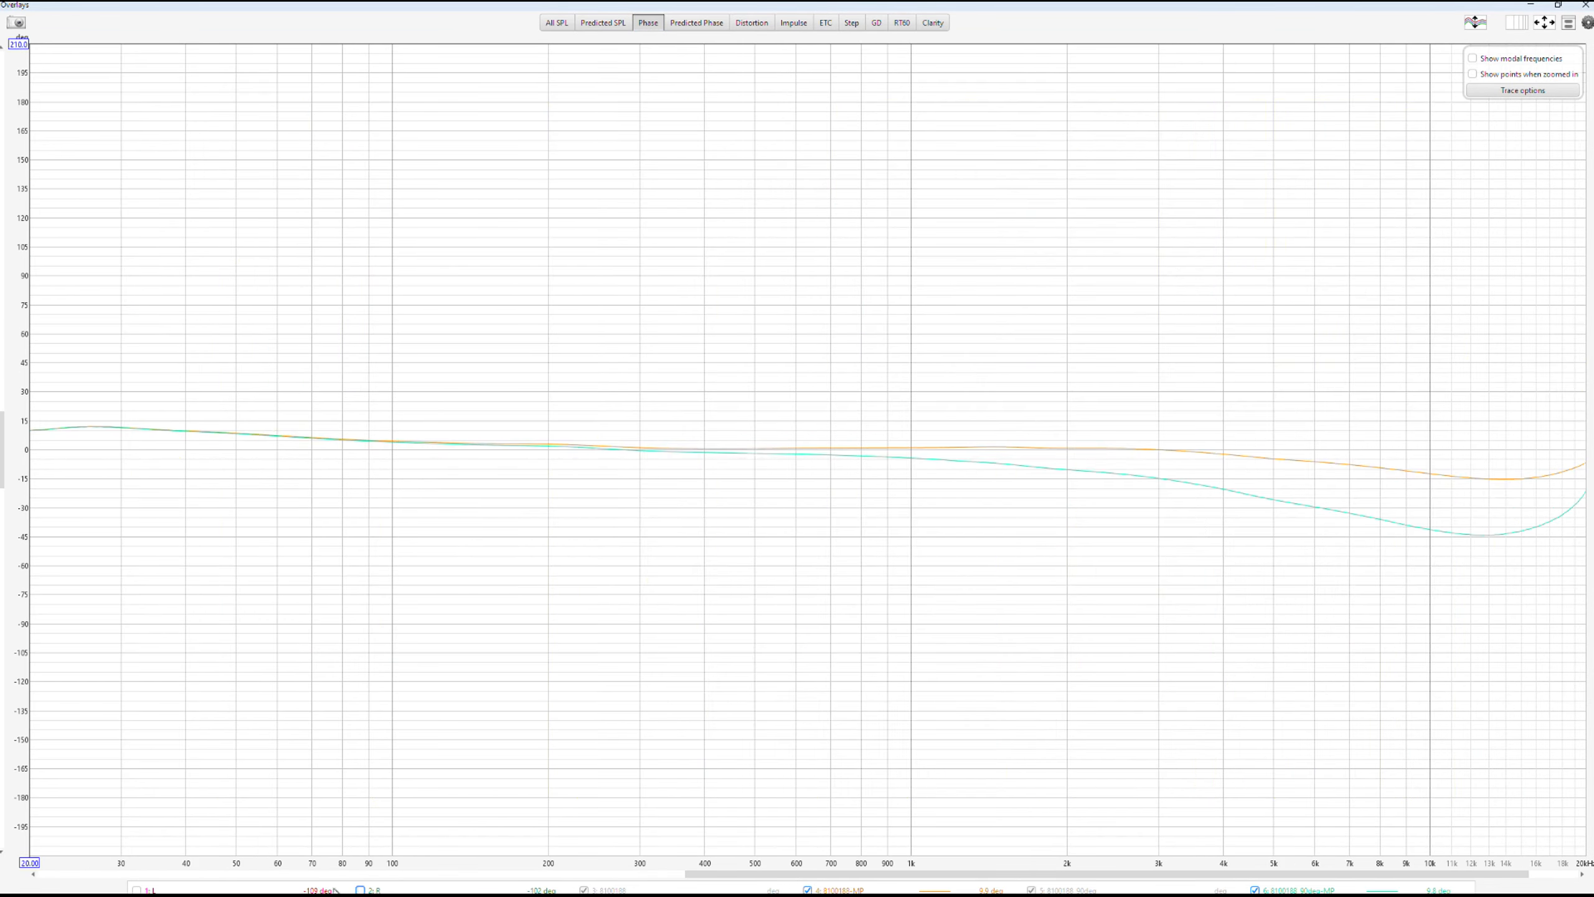
click(137, 890)
click(146, 888)
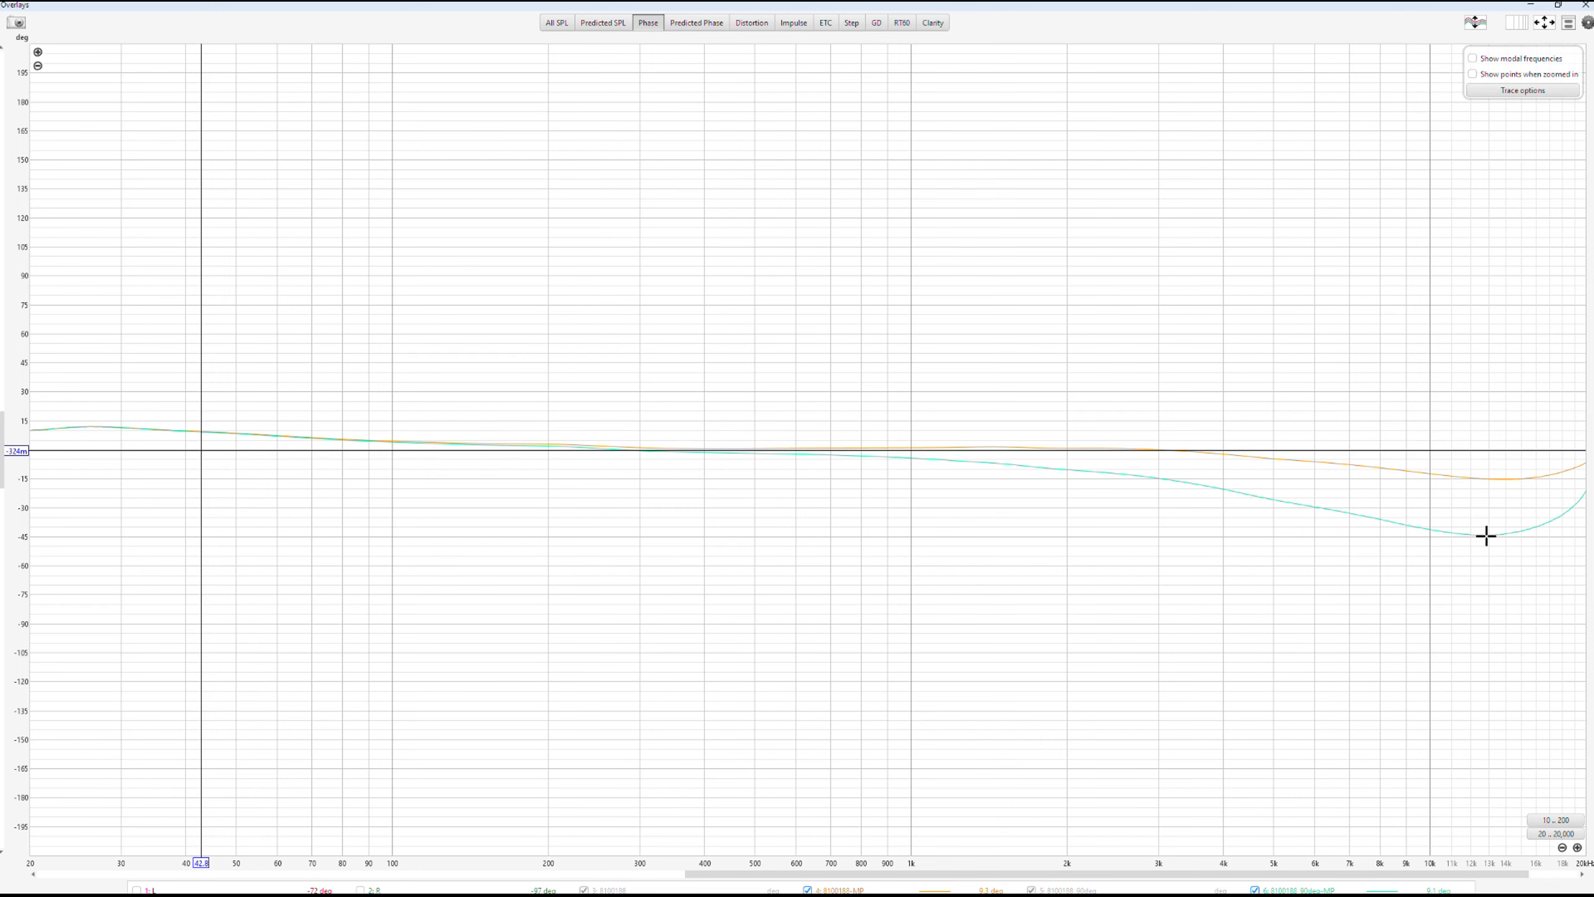
- Compare the phase of the two minimum phase calibration traces near 12.8 kHz, and return the overlays window to normal size
drag(1486, 535, 1486, 450)
click(1487, 450)
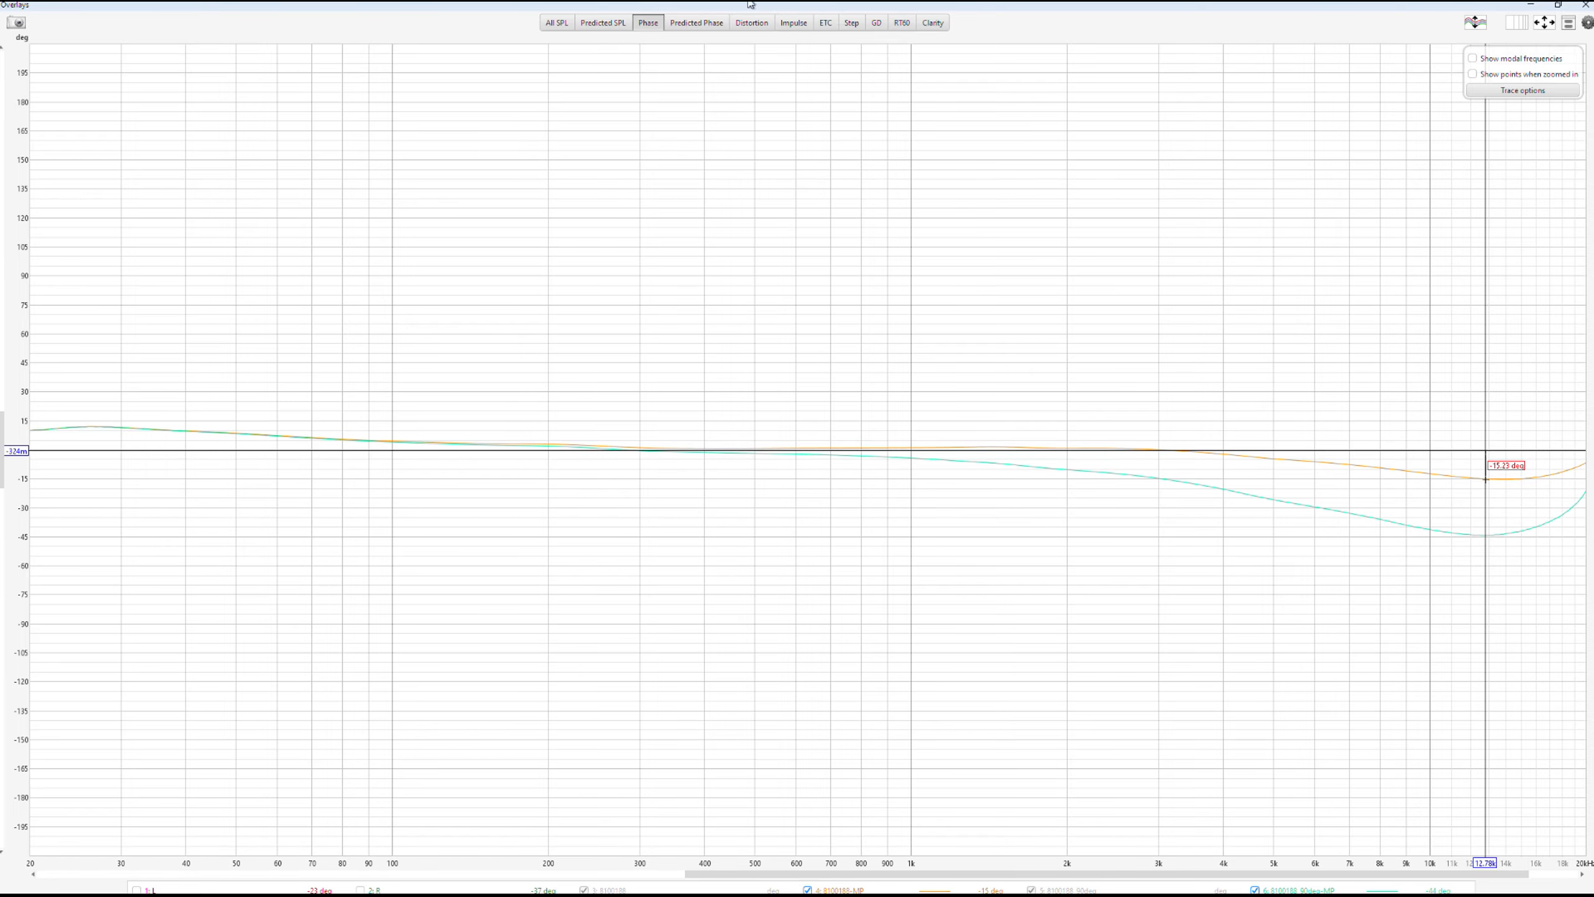
click(1560, 6)
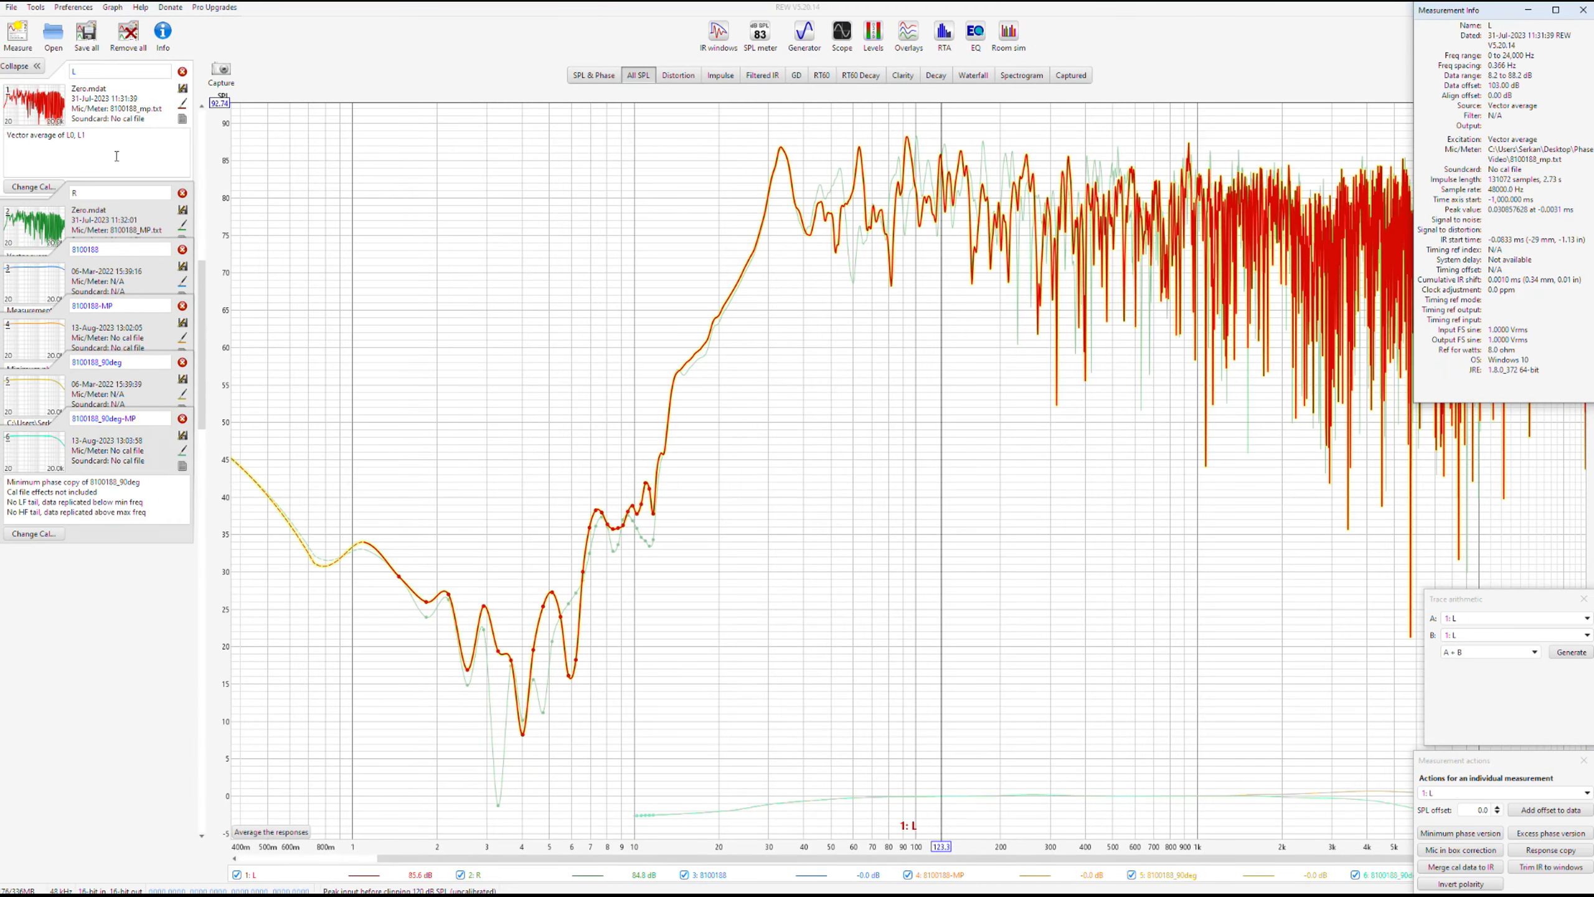
- Remove the four calibration measurements 8100188, 8100188-MP, 8100188_90deg and 8100188_90deg-MP, keeping only L and R
click(95, 228)
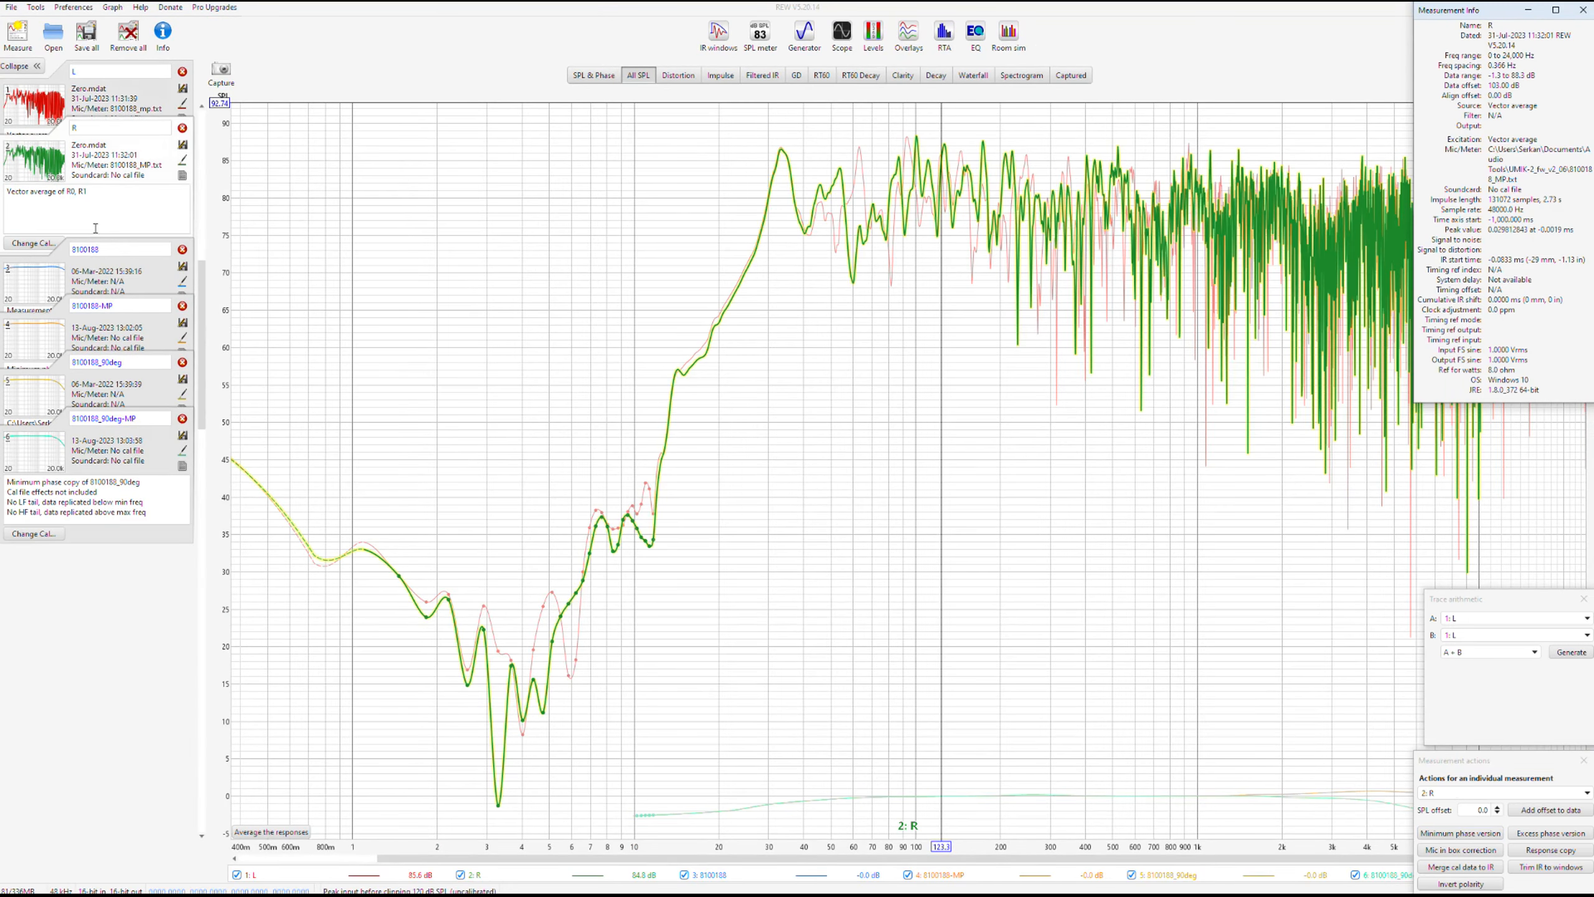
click(182, 250)
click(182, 249)
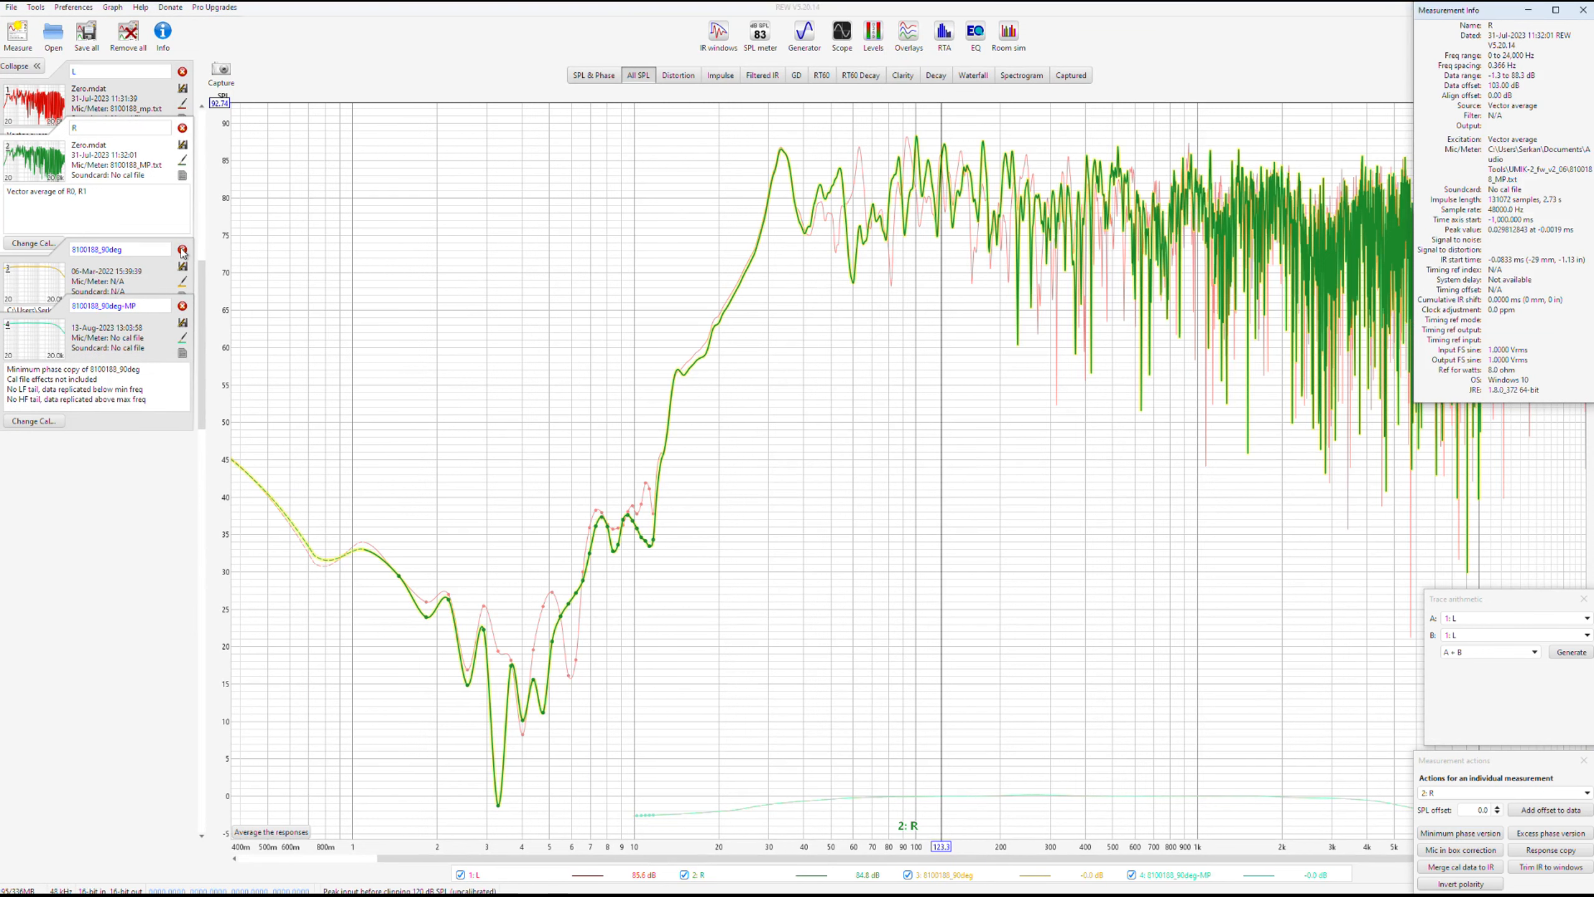
click(182, 249)
click(181, 249)
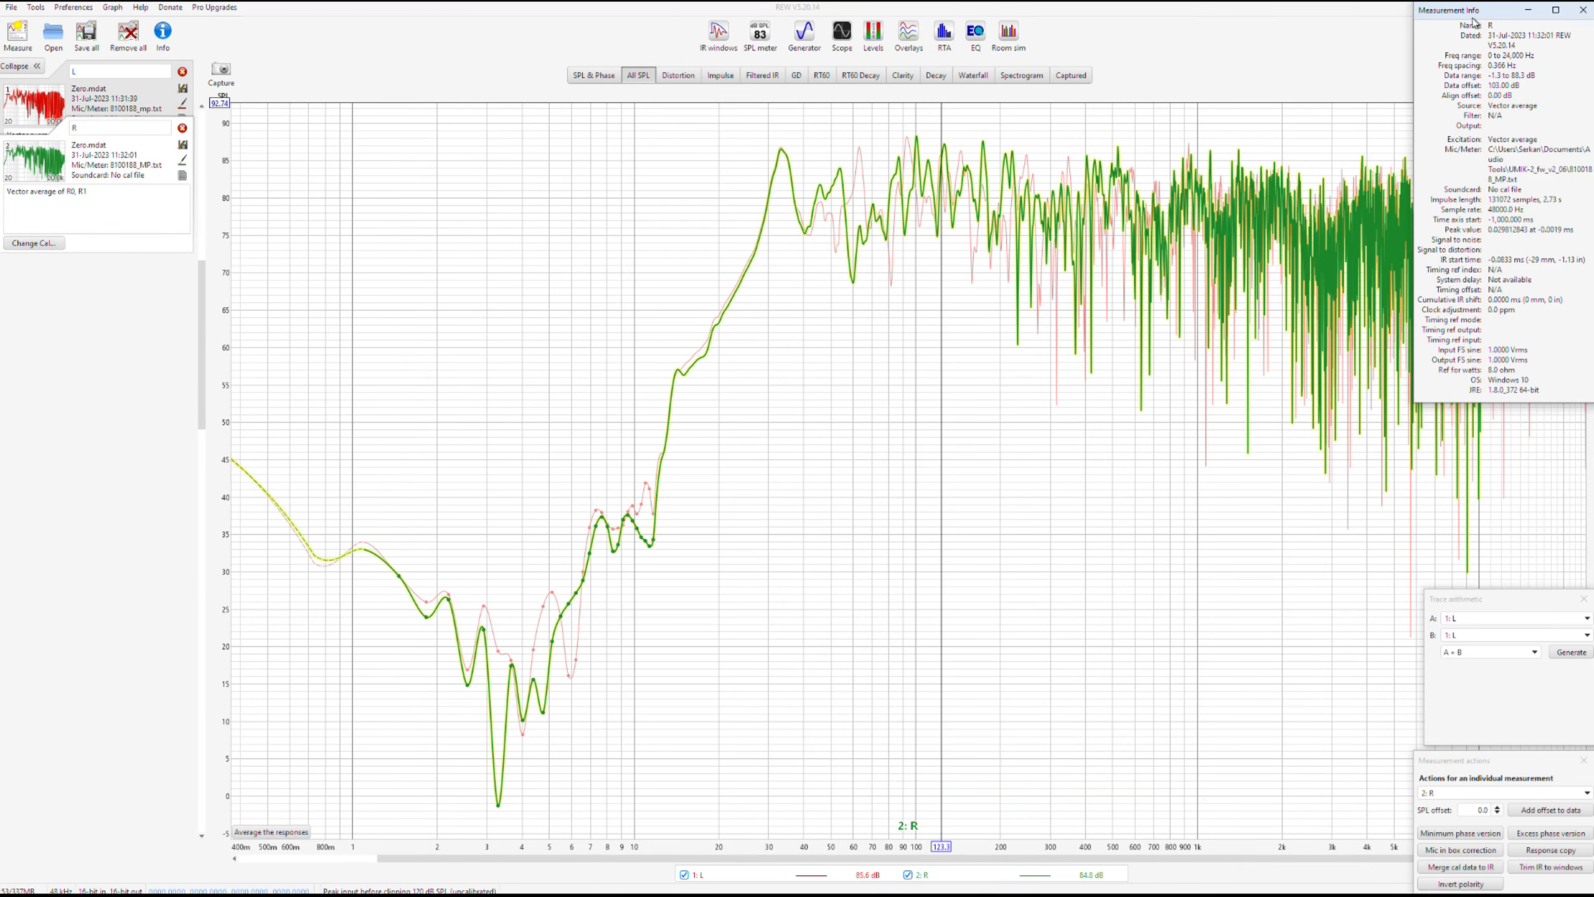
- Minimise the measurement info window, restore the main window's size, and show the impulse overlay graph
click(1528, 10)
click(1558, 7)
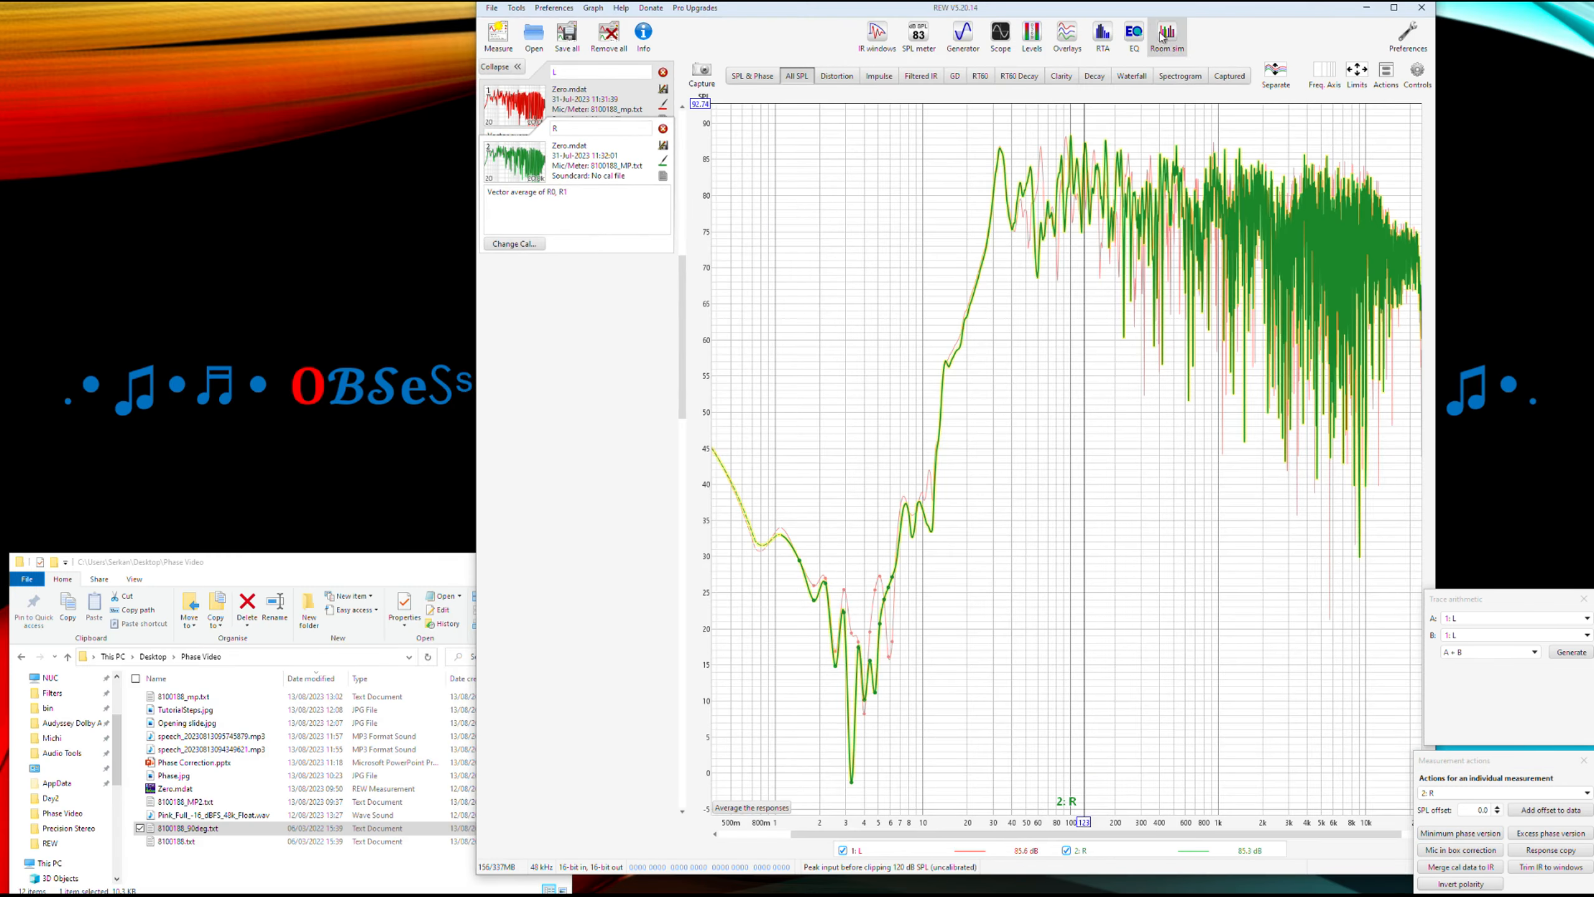
click(1070, 36)
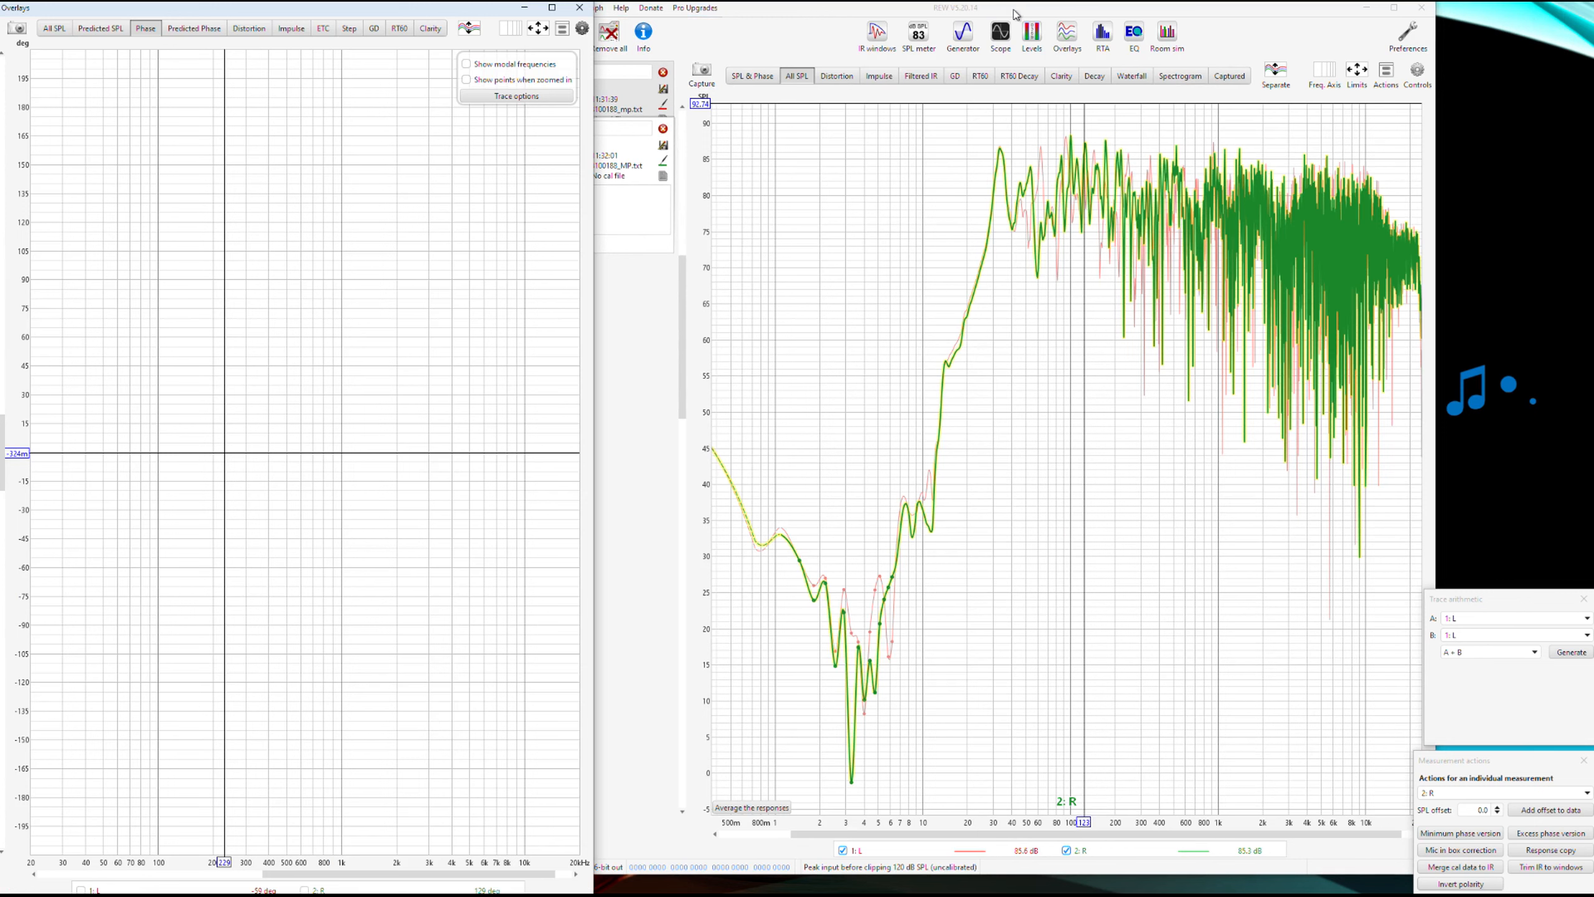
click(293, 29)
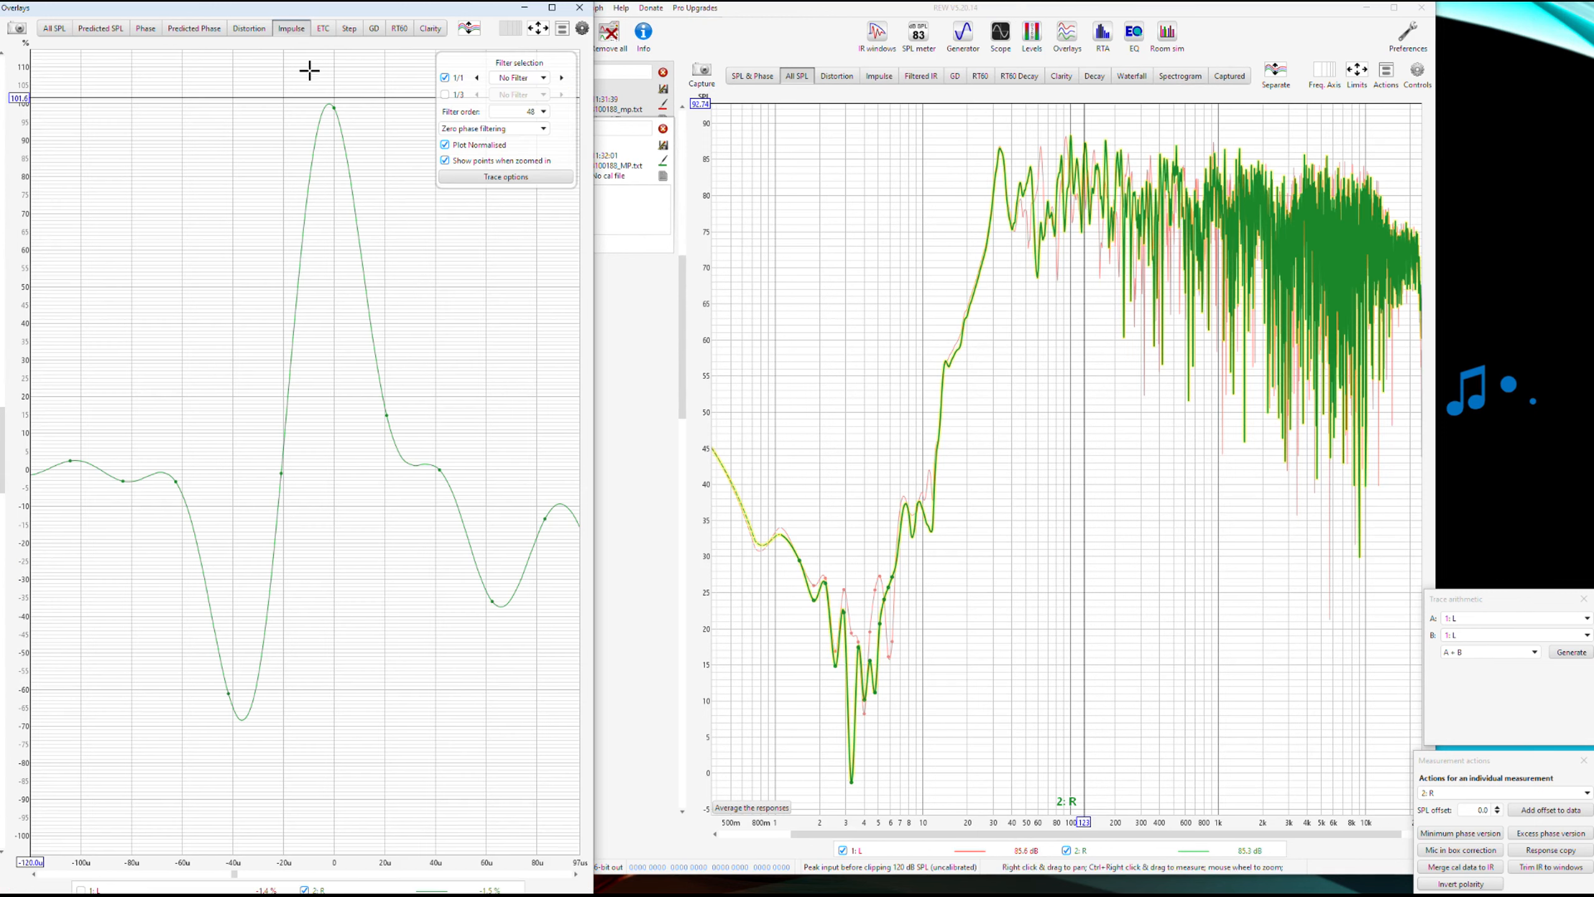
- Copy the main graph's trace selections to the other overlay graphs so the impulse overlay shows both L and R
right_click(1127, 843)
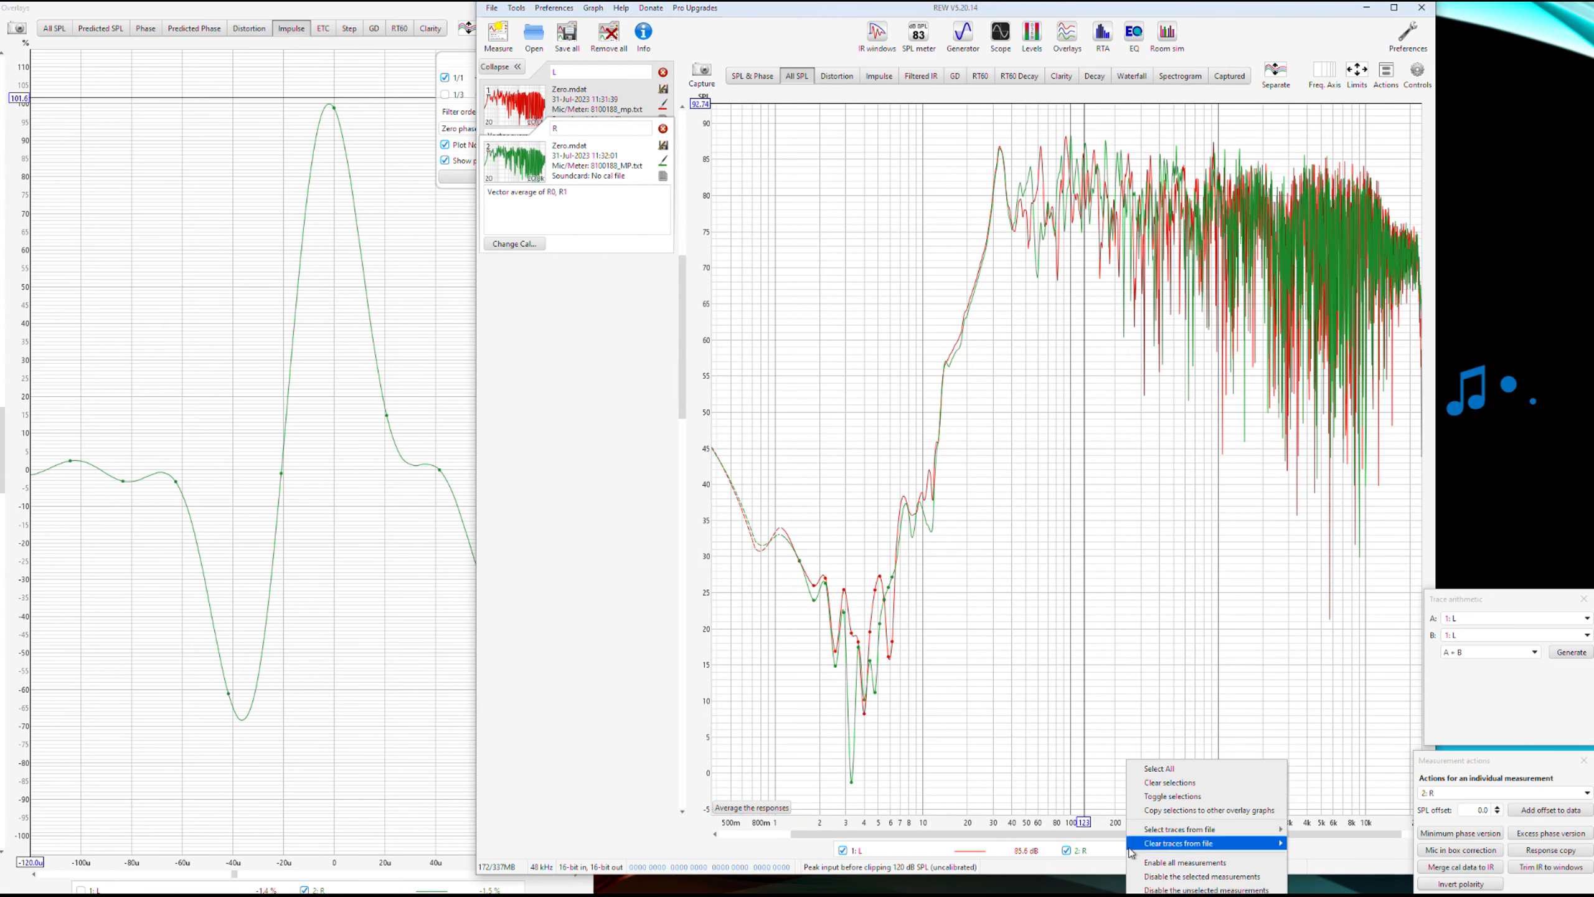
click(1169, 808)
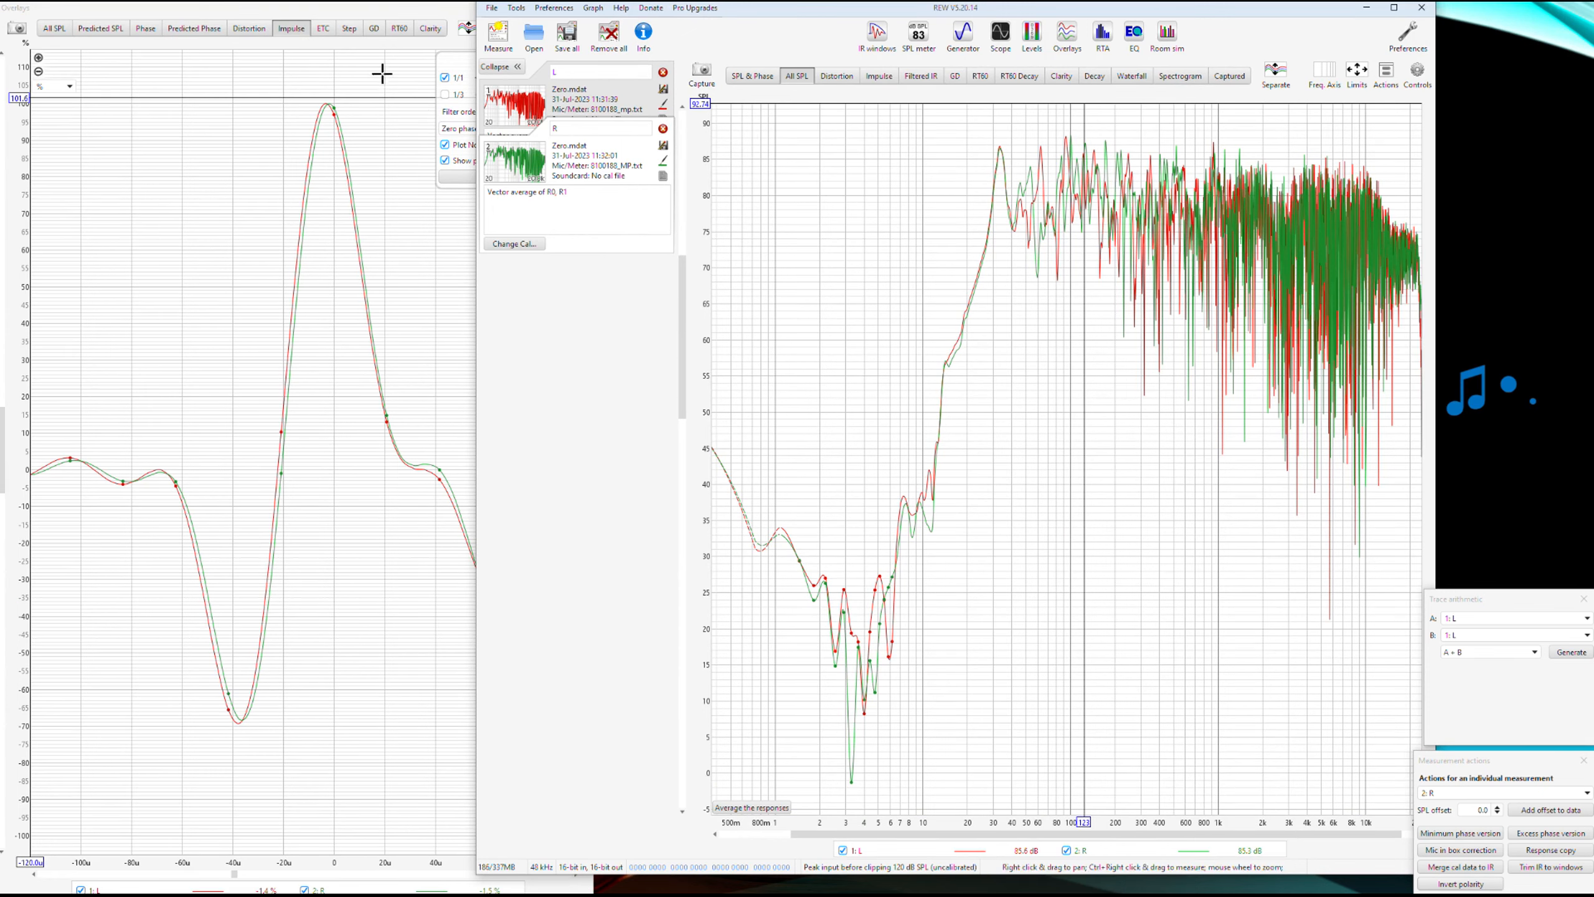
click(365, 18)
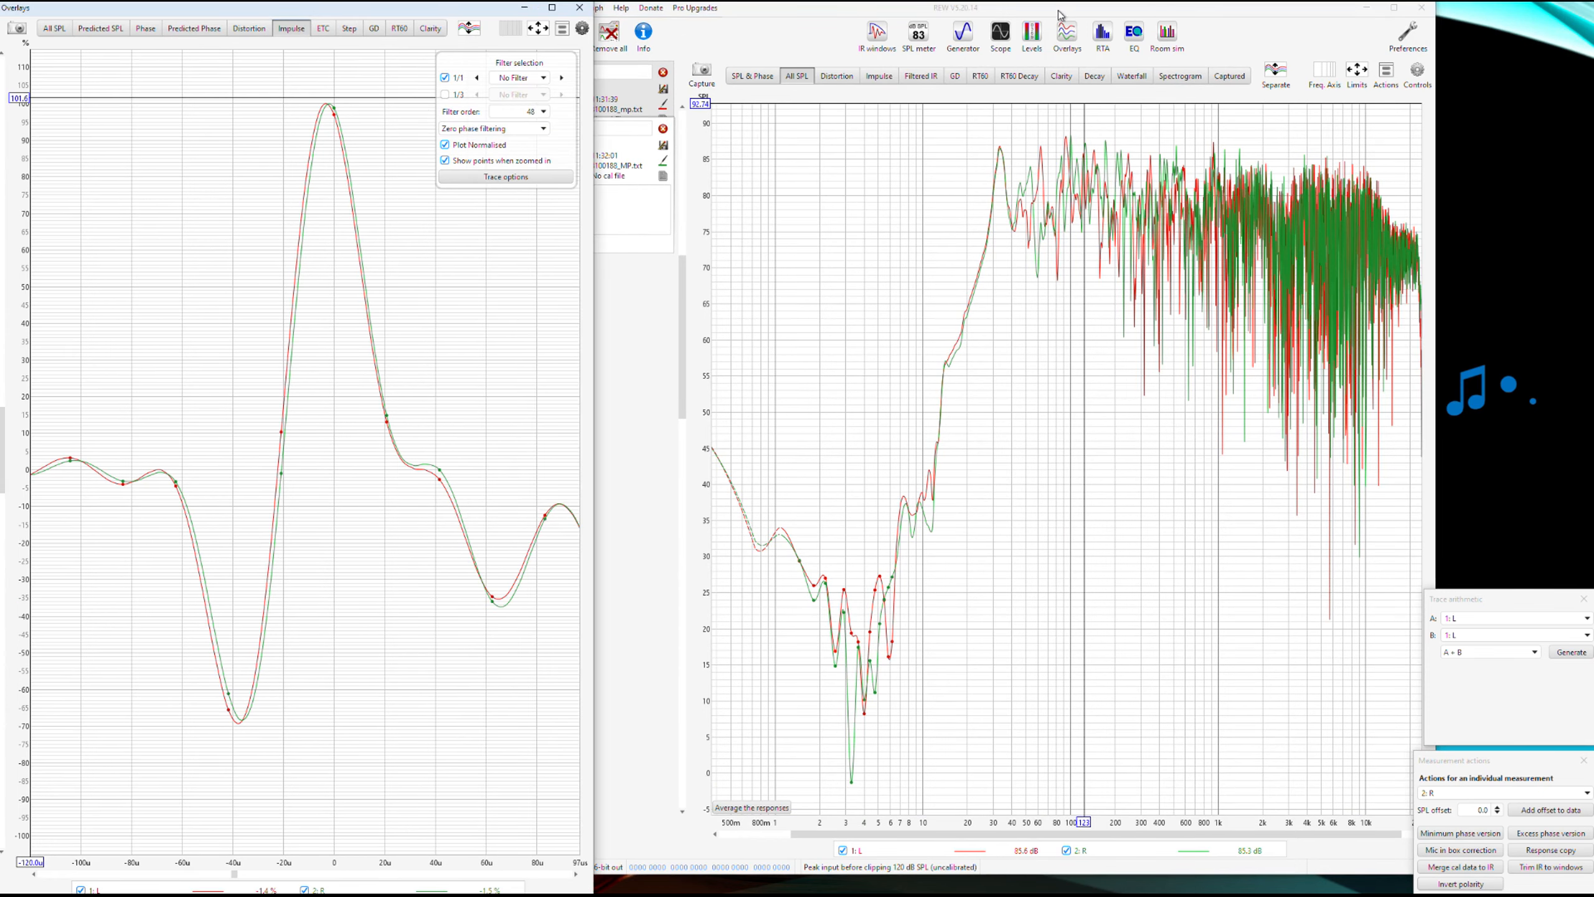
- Place the main window beside the overlays and examine the main impulse peaks of L and R up close
drag(1059, 15, 1180, 17)
click(571, 846)
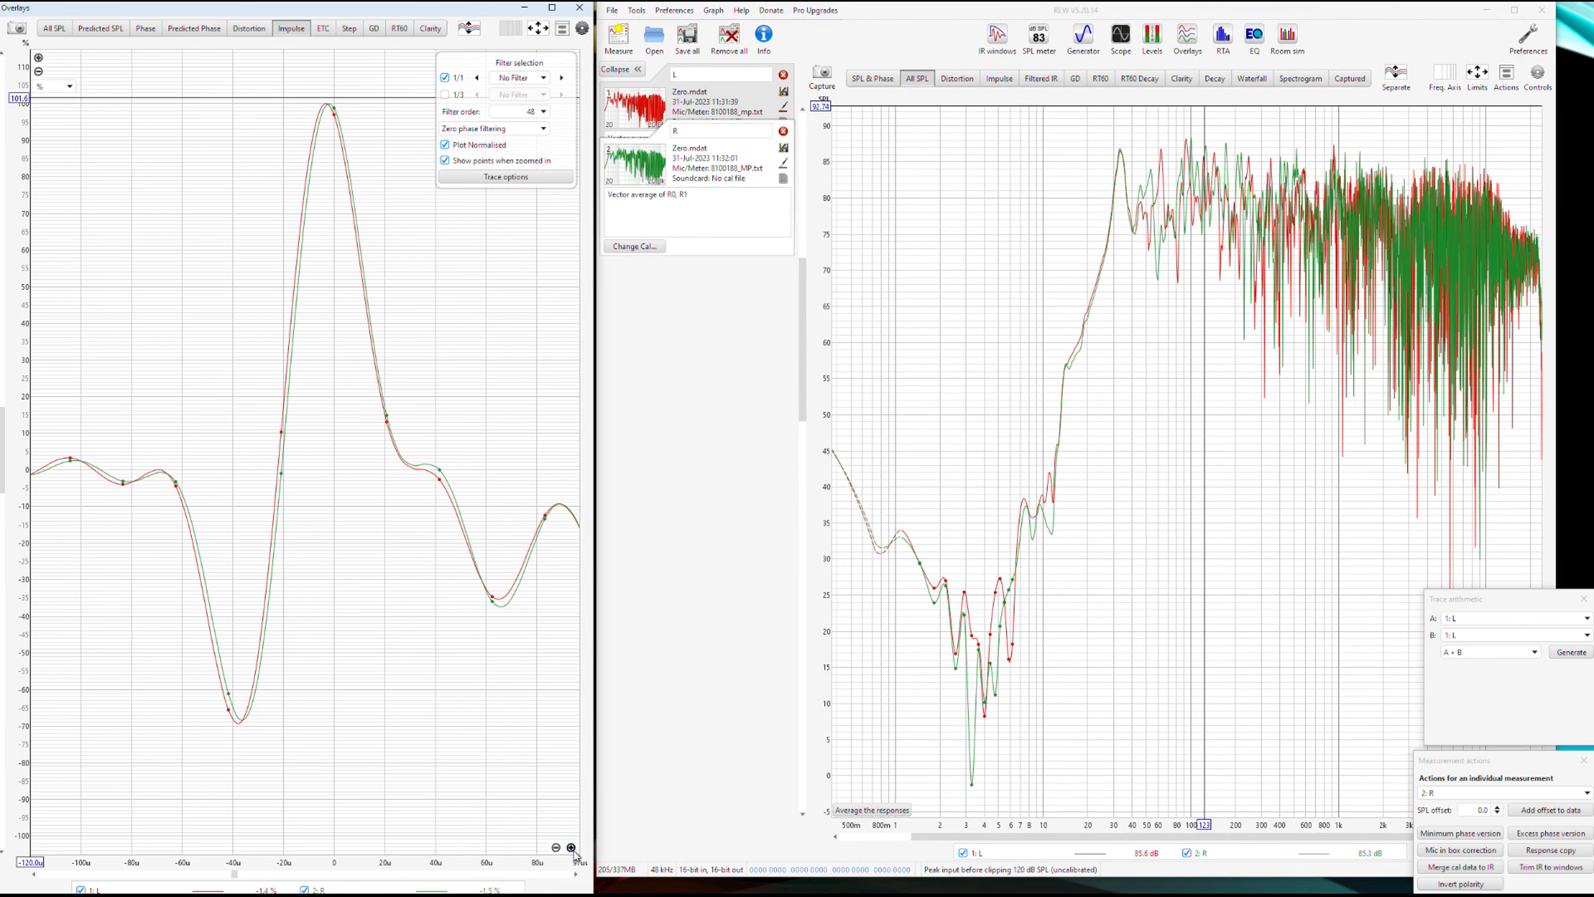
click(571, 847)
drag(385, 477, 73, 567)
drag(324, 477, 345, 331)
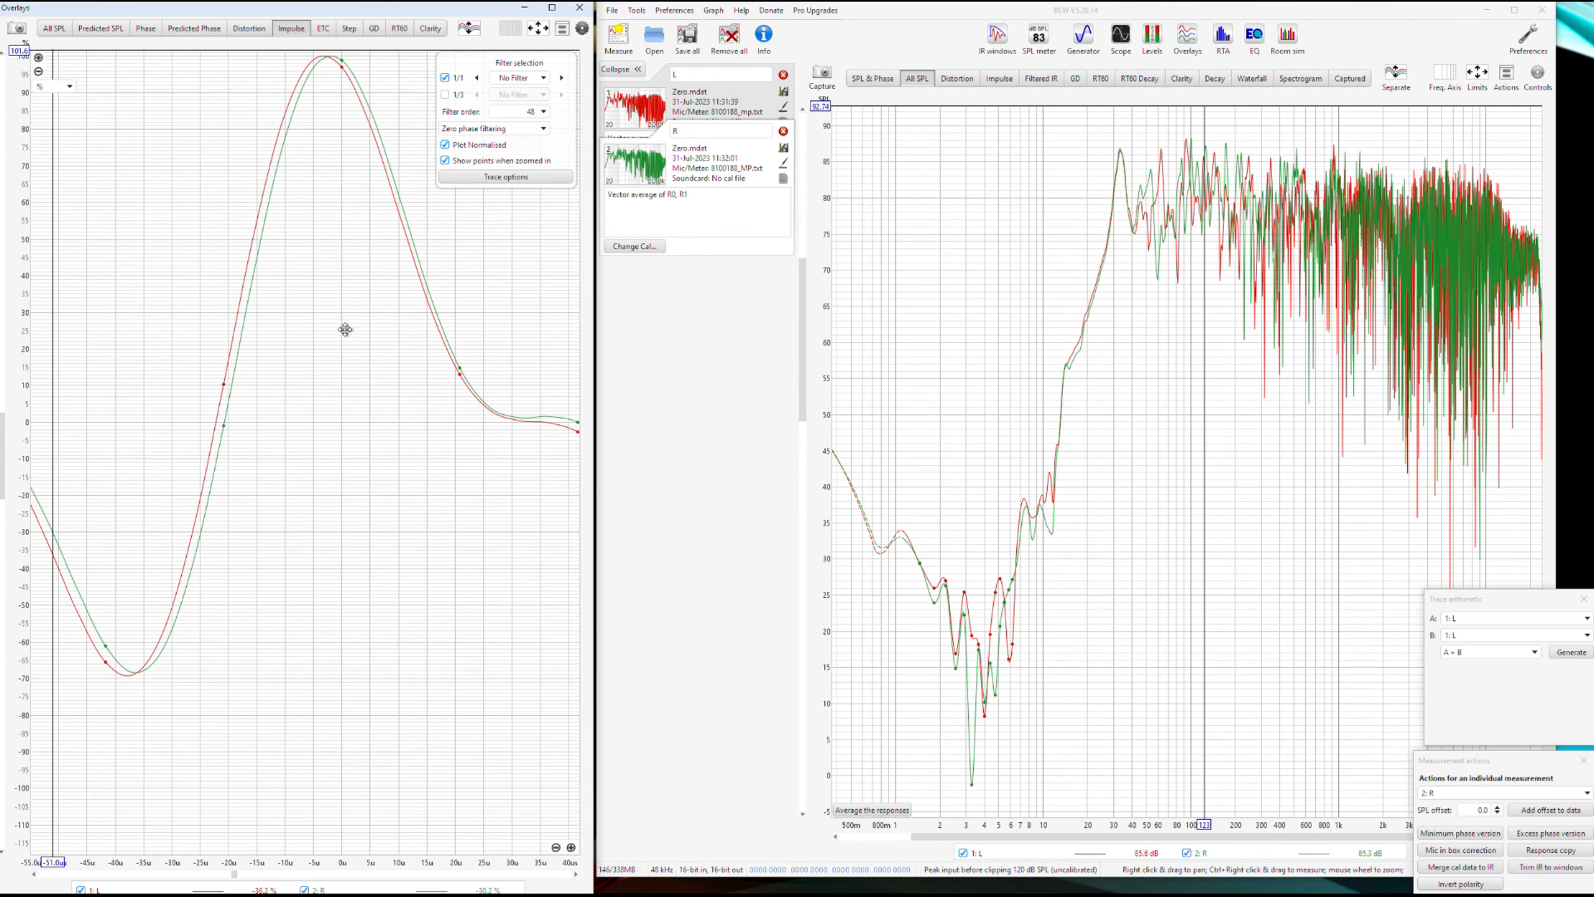
drag(174, 138, 242, 189)
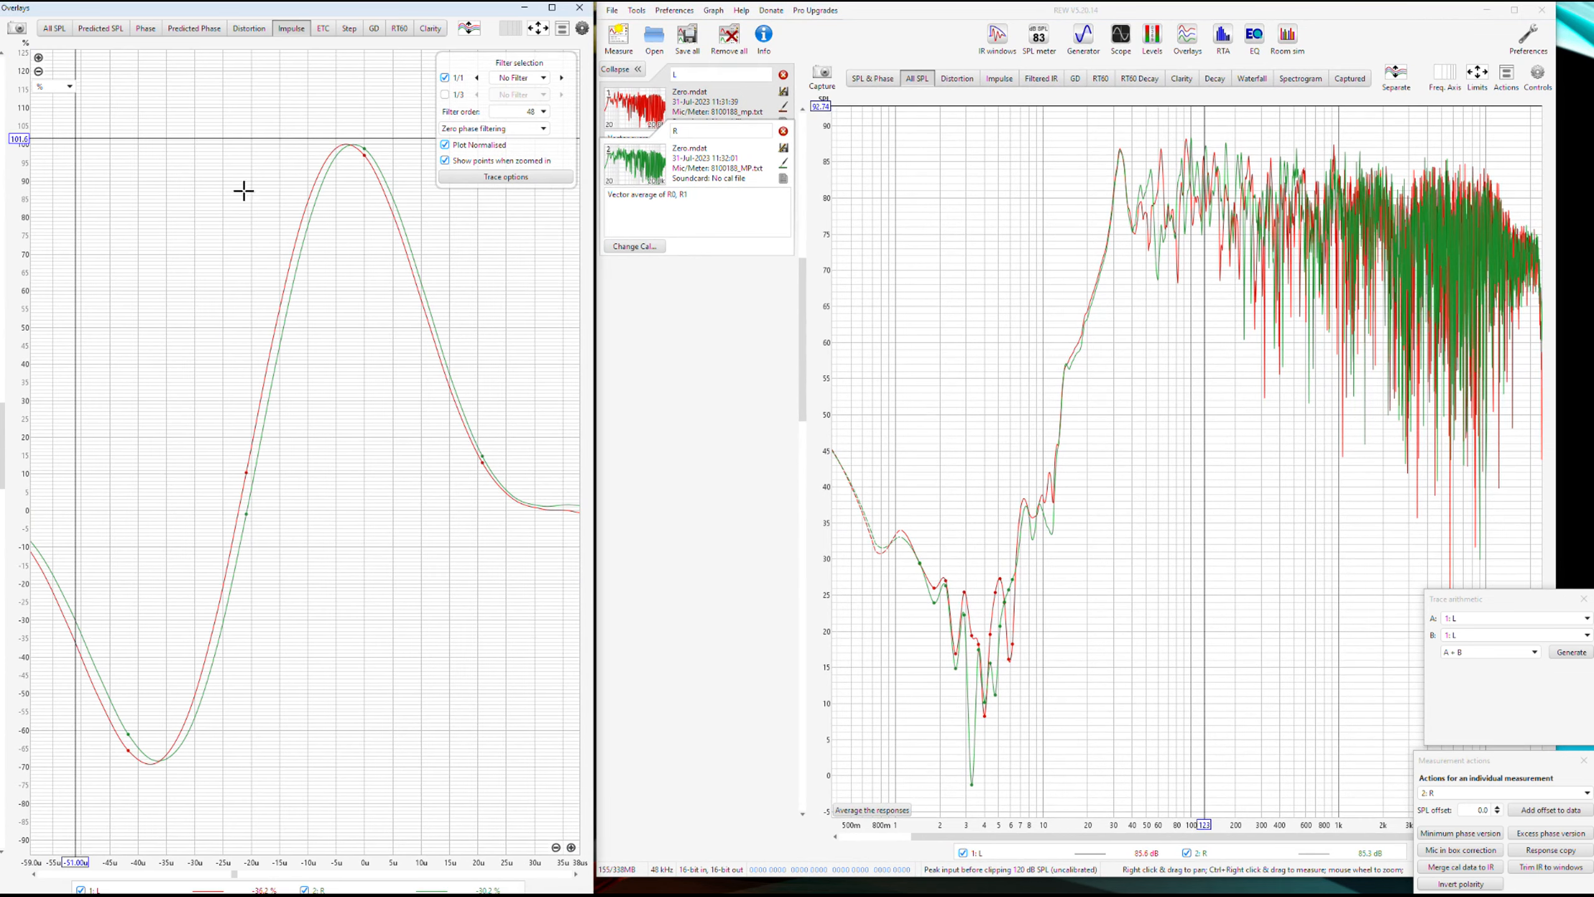
click(355, 149)
- Move measurement R above L in the list and align both by cross correlation
click(747, 168)
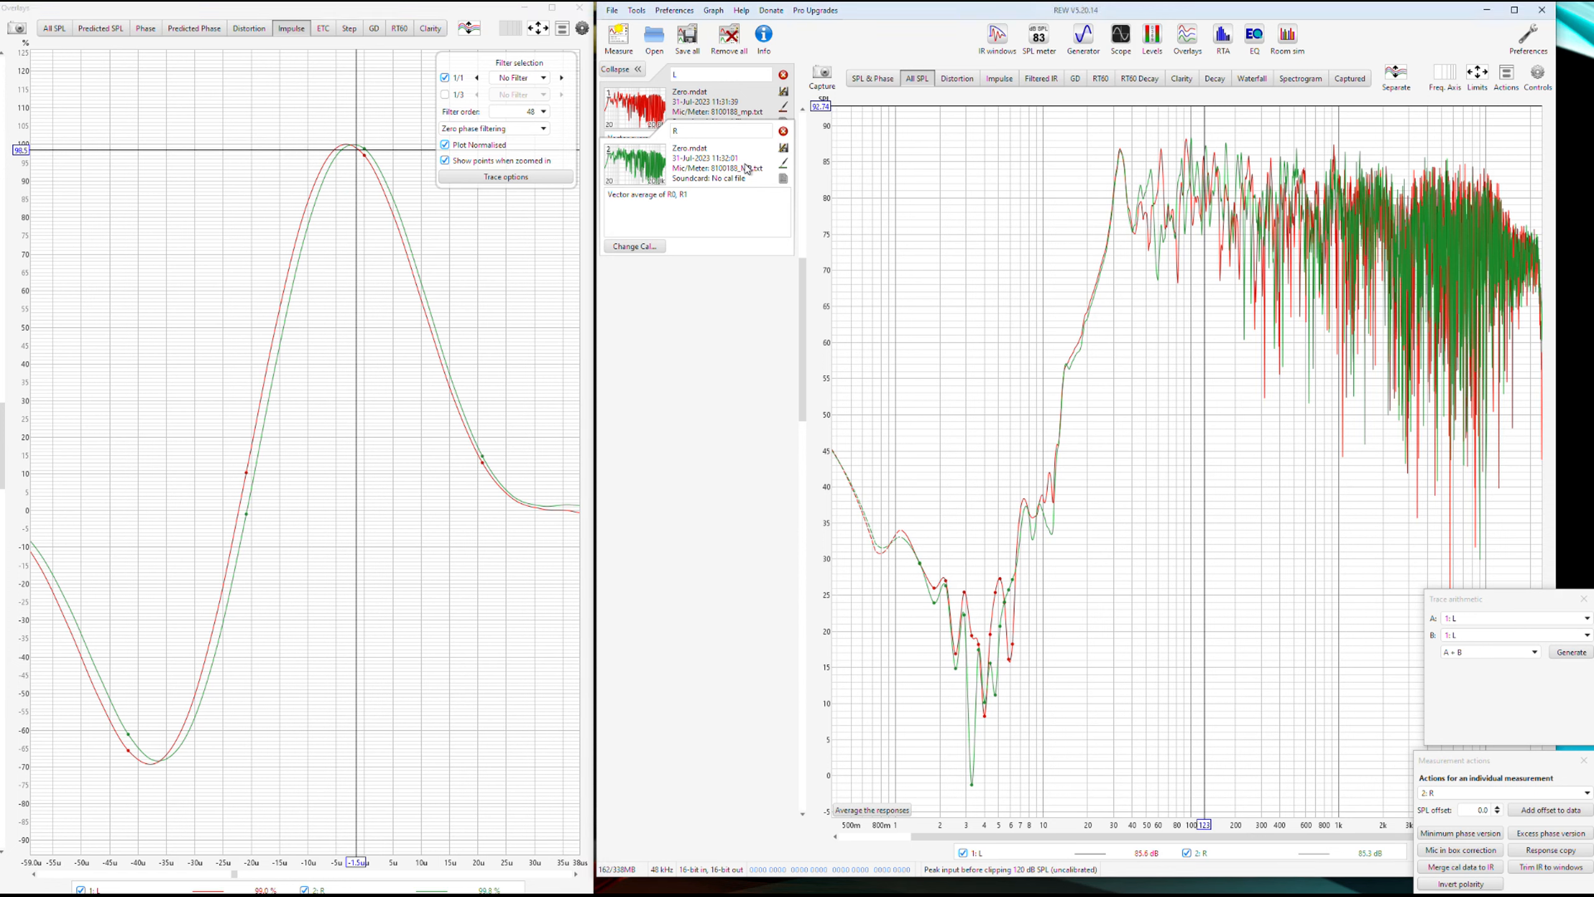
drag(747, 168, 747, 109)
double_click(747, 110)
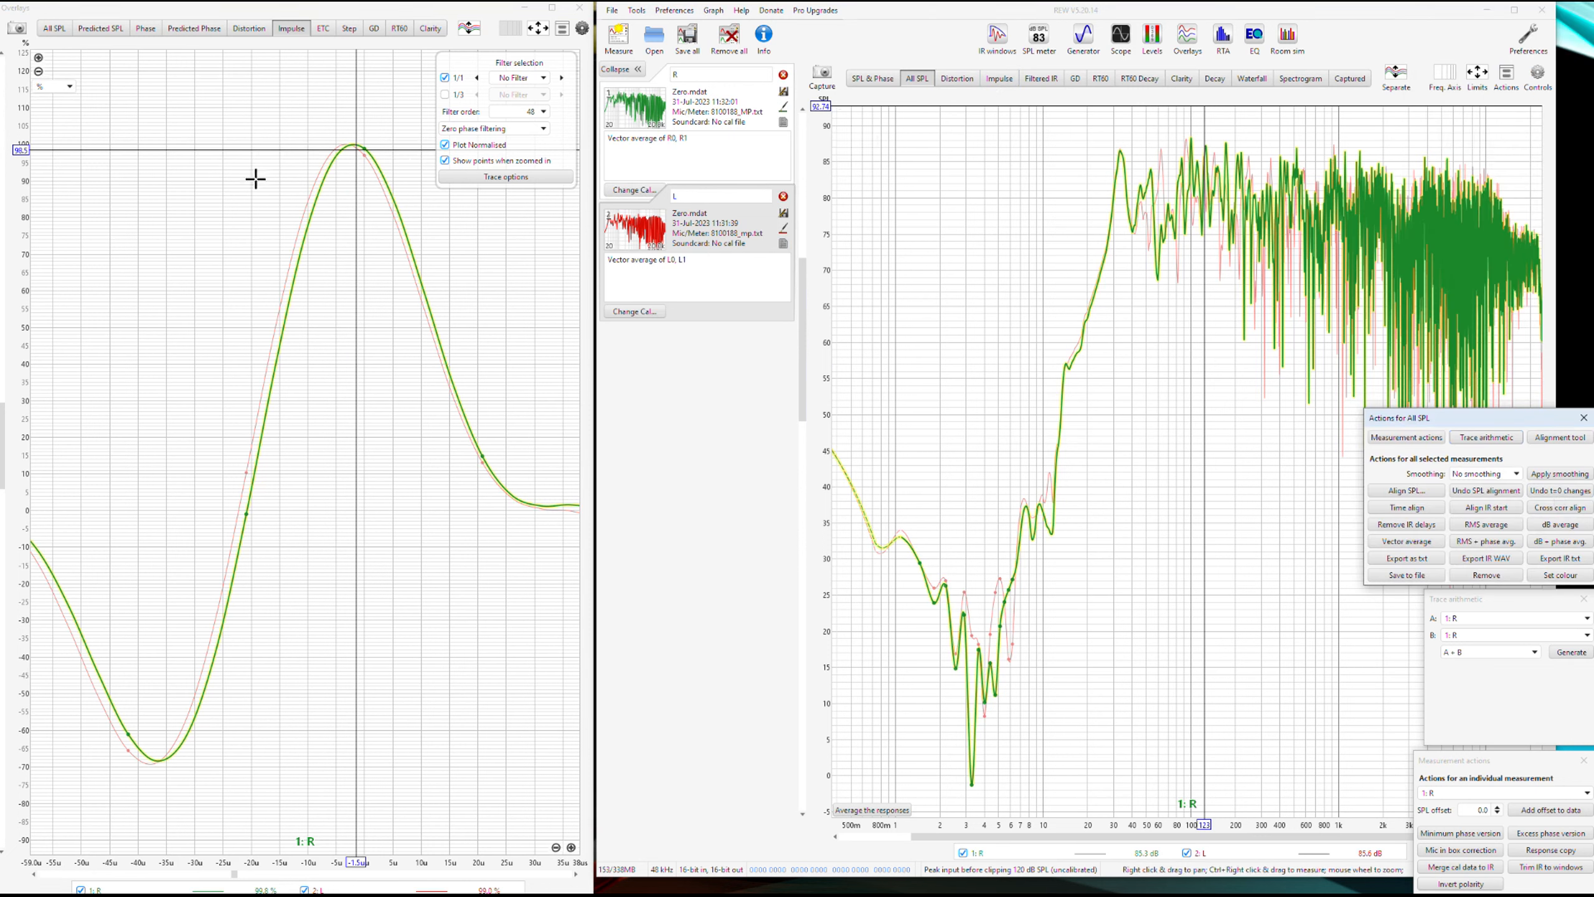
click(1572, 515)
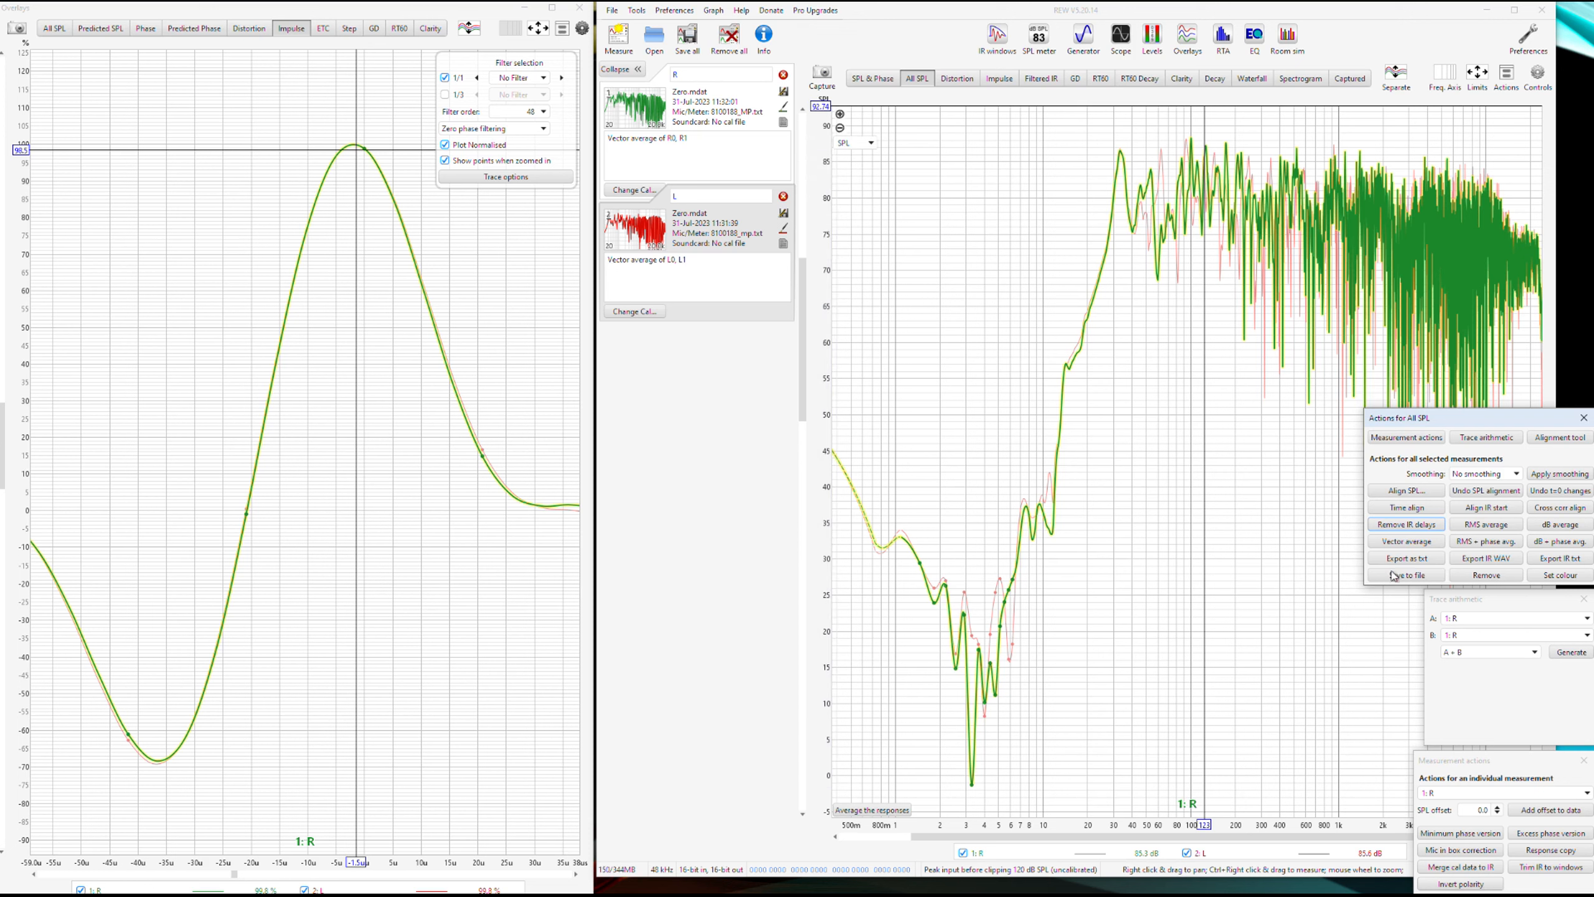
- Create the vector average of R and L and name it LR
click(1404, 543)
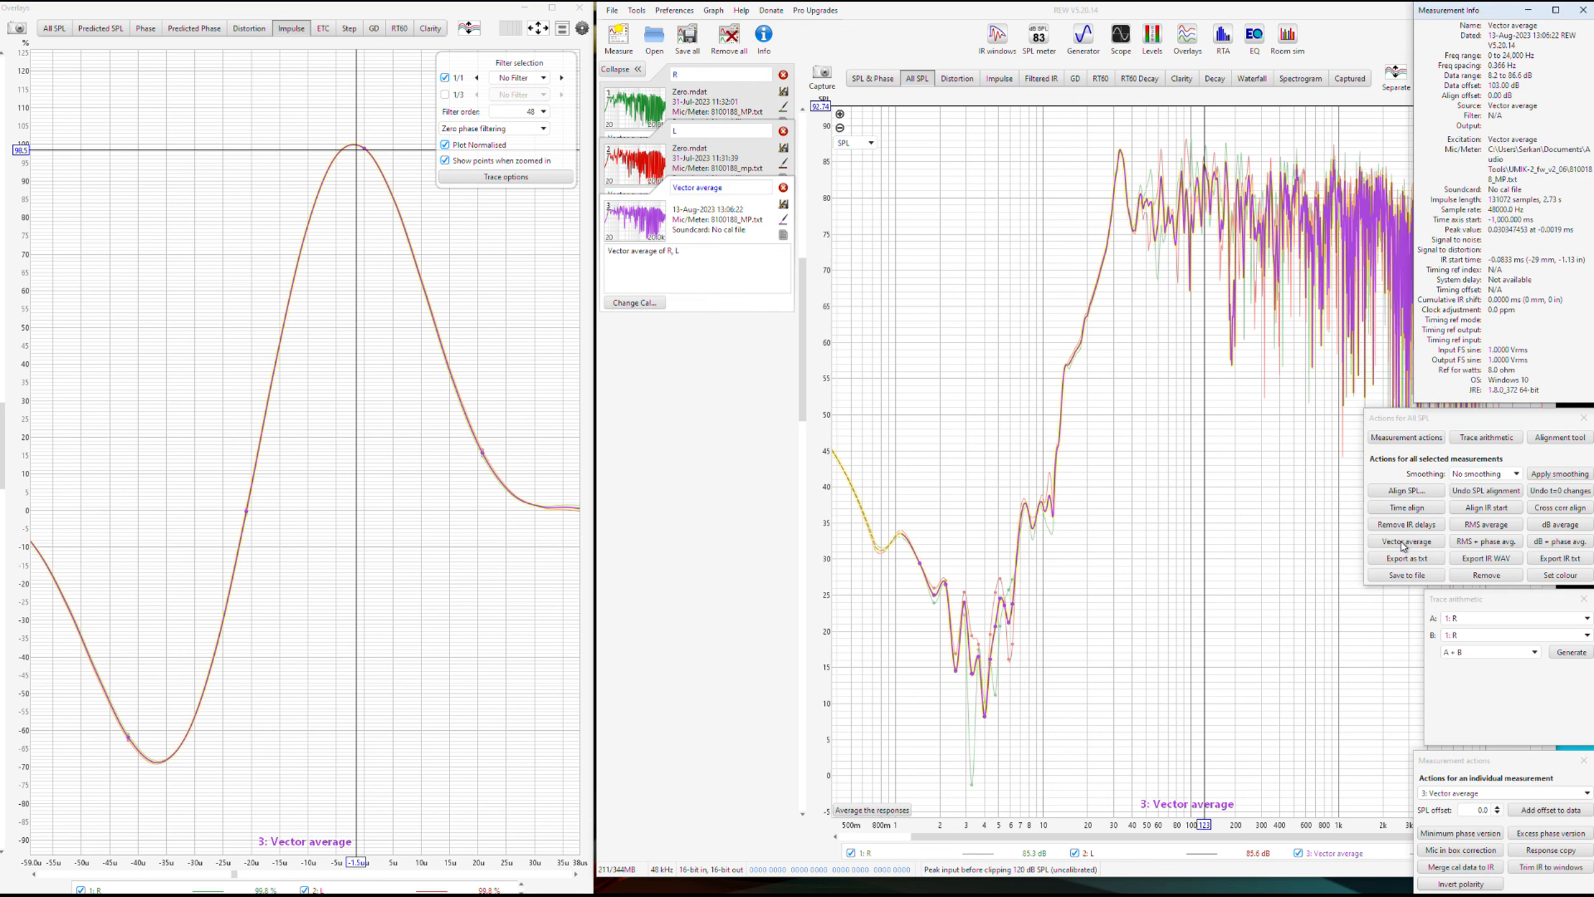
click(735, 187)
key(BackSpace)
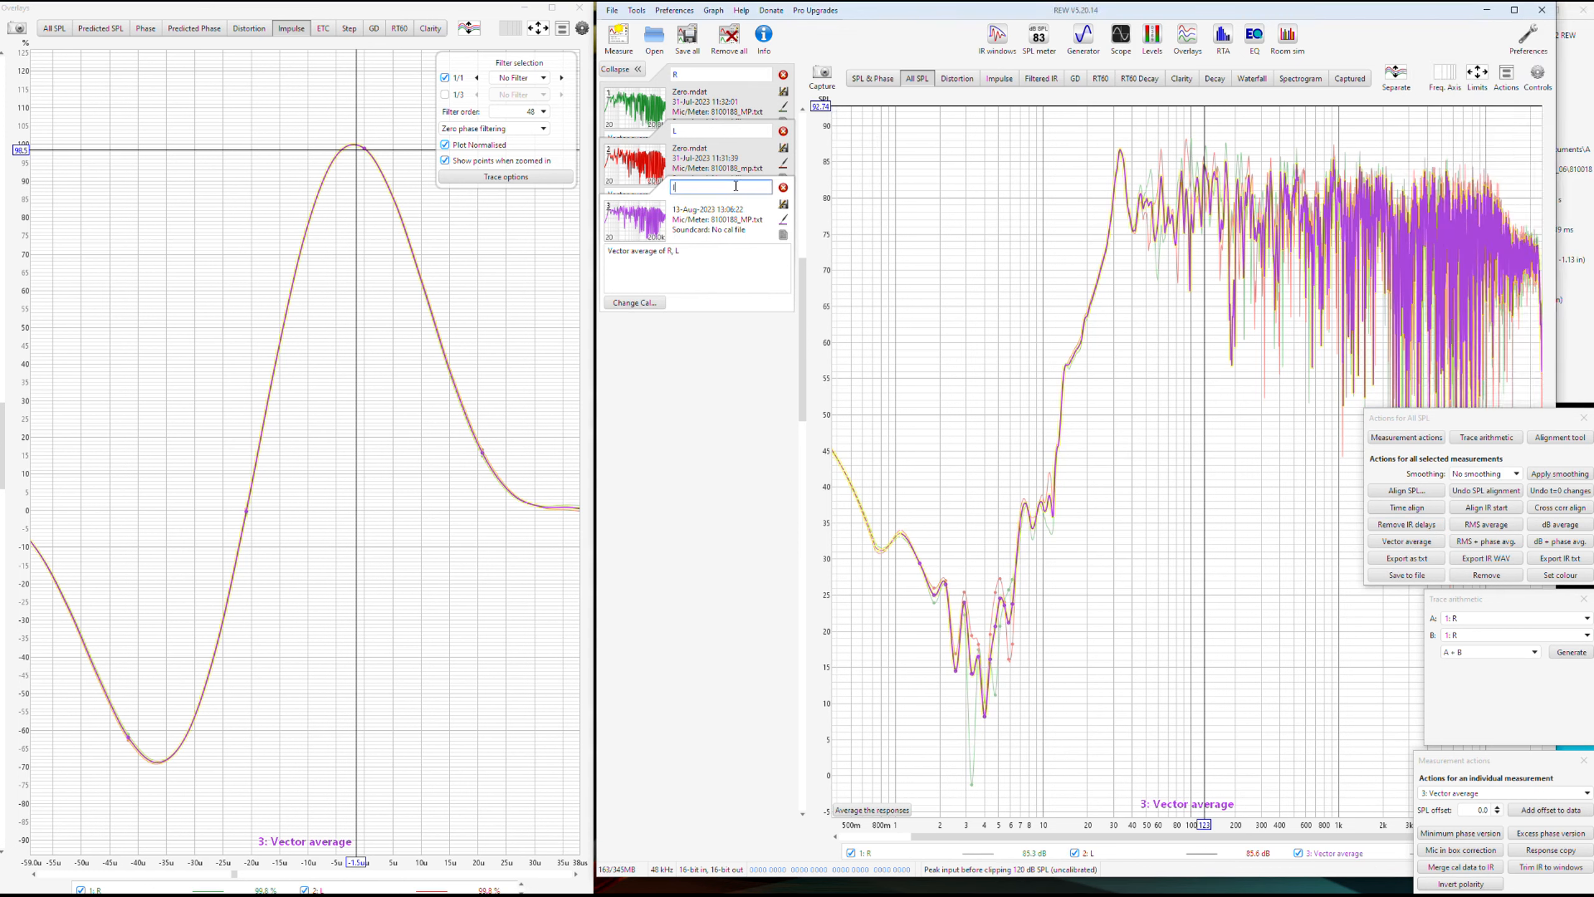
text(lr)
key(Return)
double_click(736, 186)
text(LR)
key(Return)
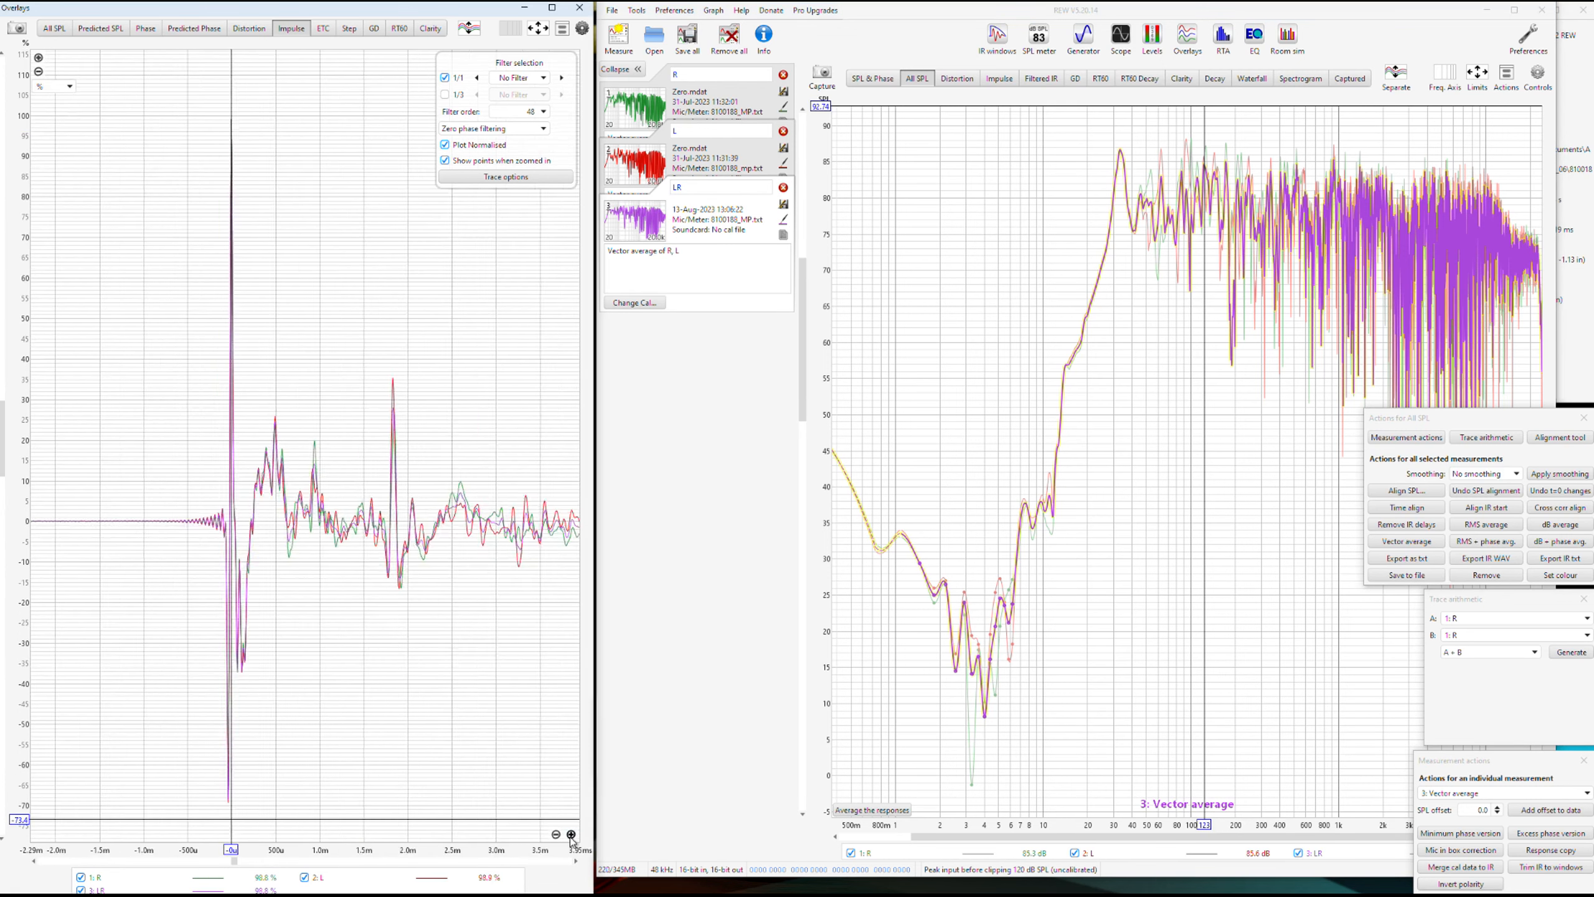
- Show only LR in the impulse overlay and shift its impulse response so t=0 falls on the large negative peak
scroll(232, 819, up, 5)
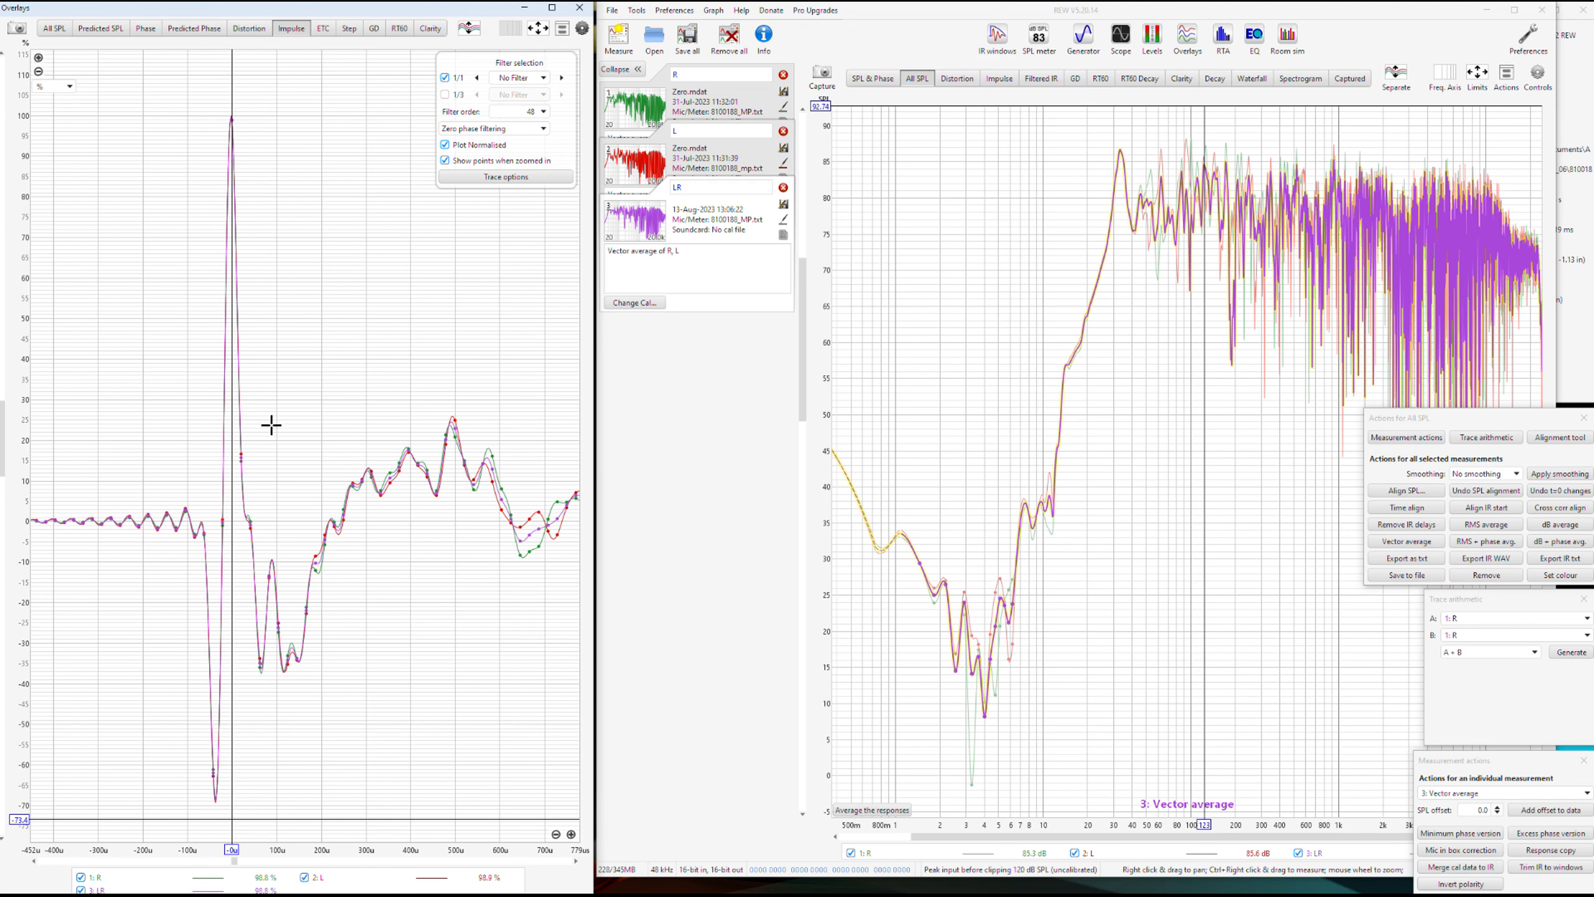
click(80, 877)
click(304, 877)
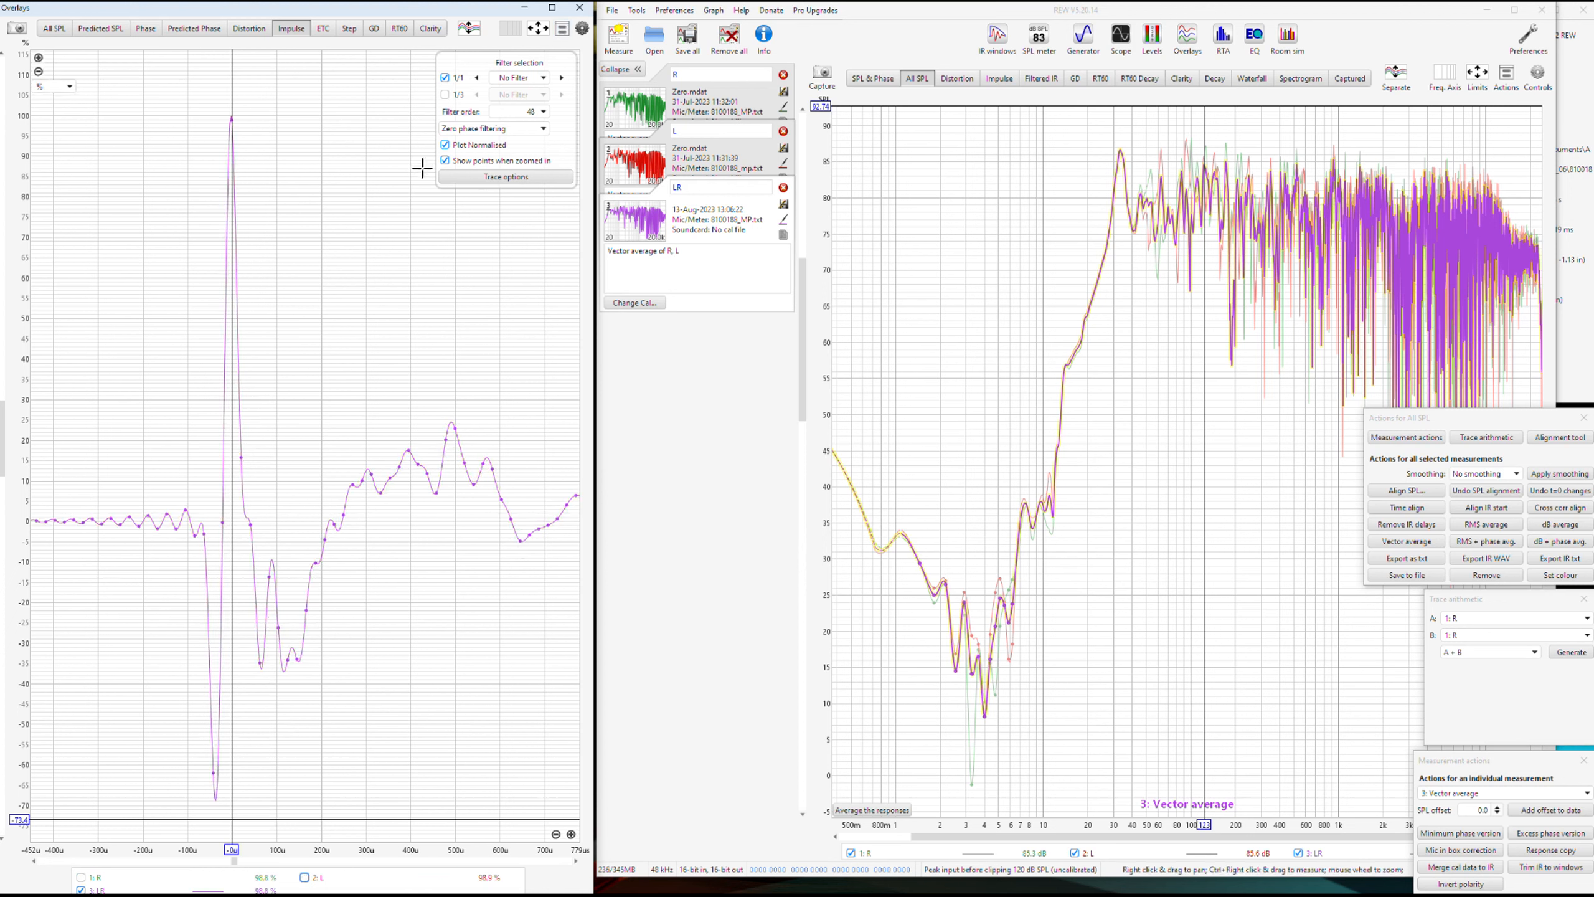
click(563, 28)
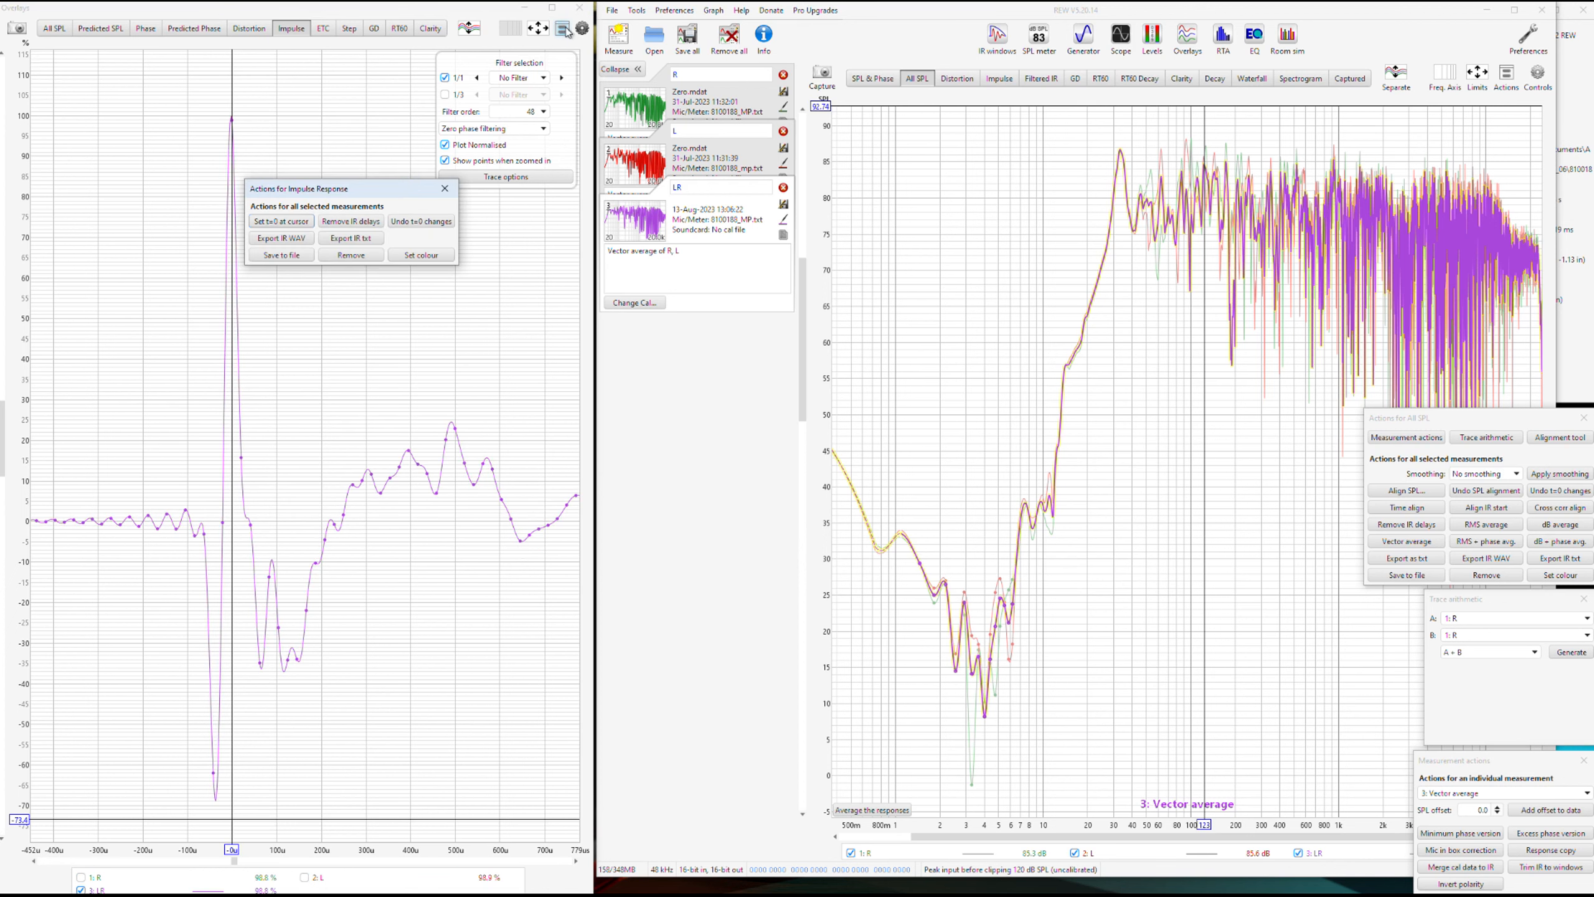
click(421, 221)
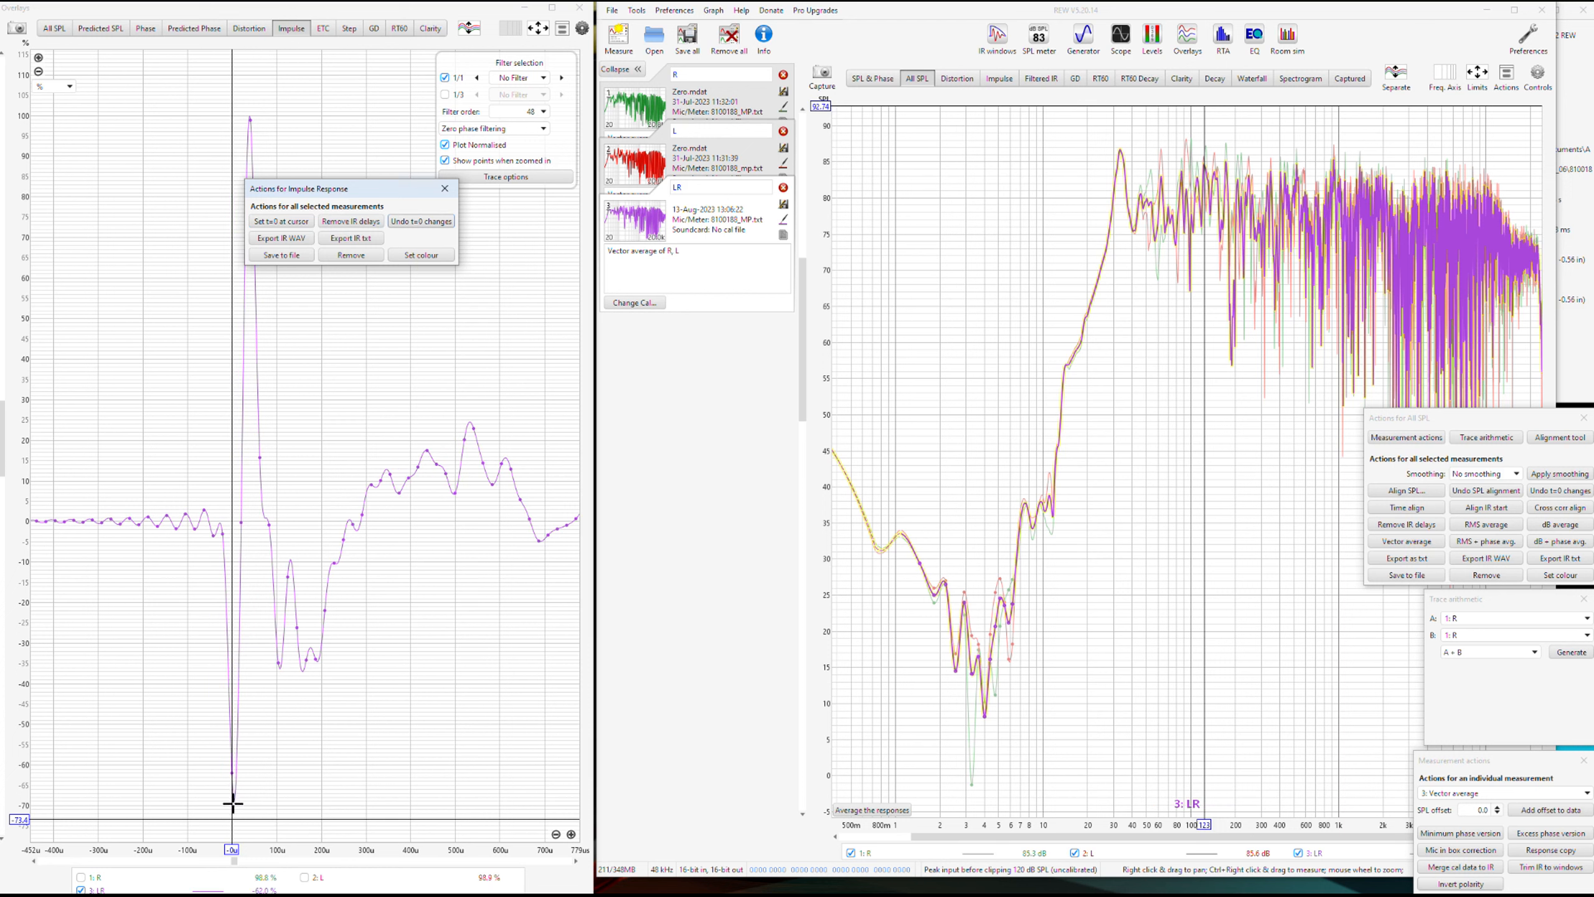
click(375, 224)
- Make an excess phase copy of LR with cal file effects included and without replicating data outside the range
click(713, 219)
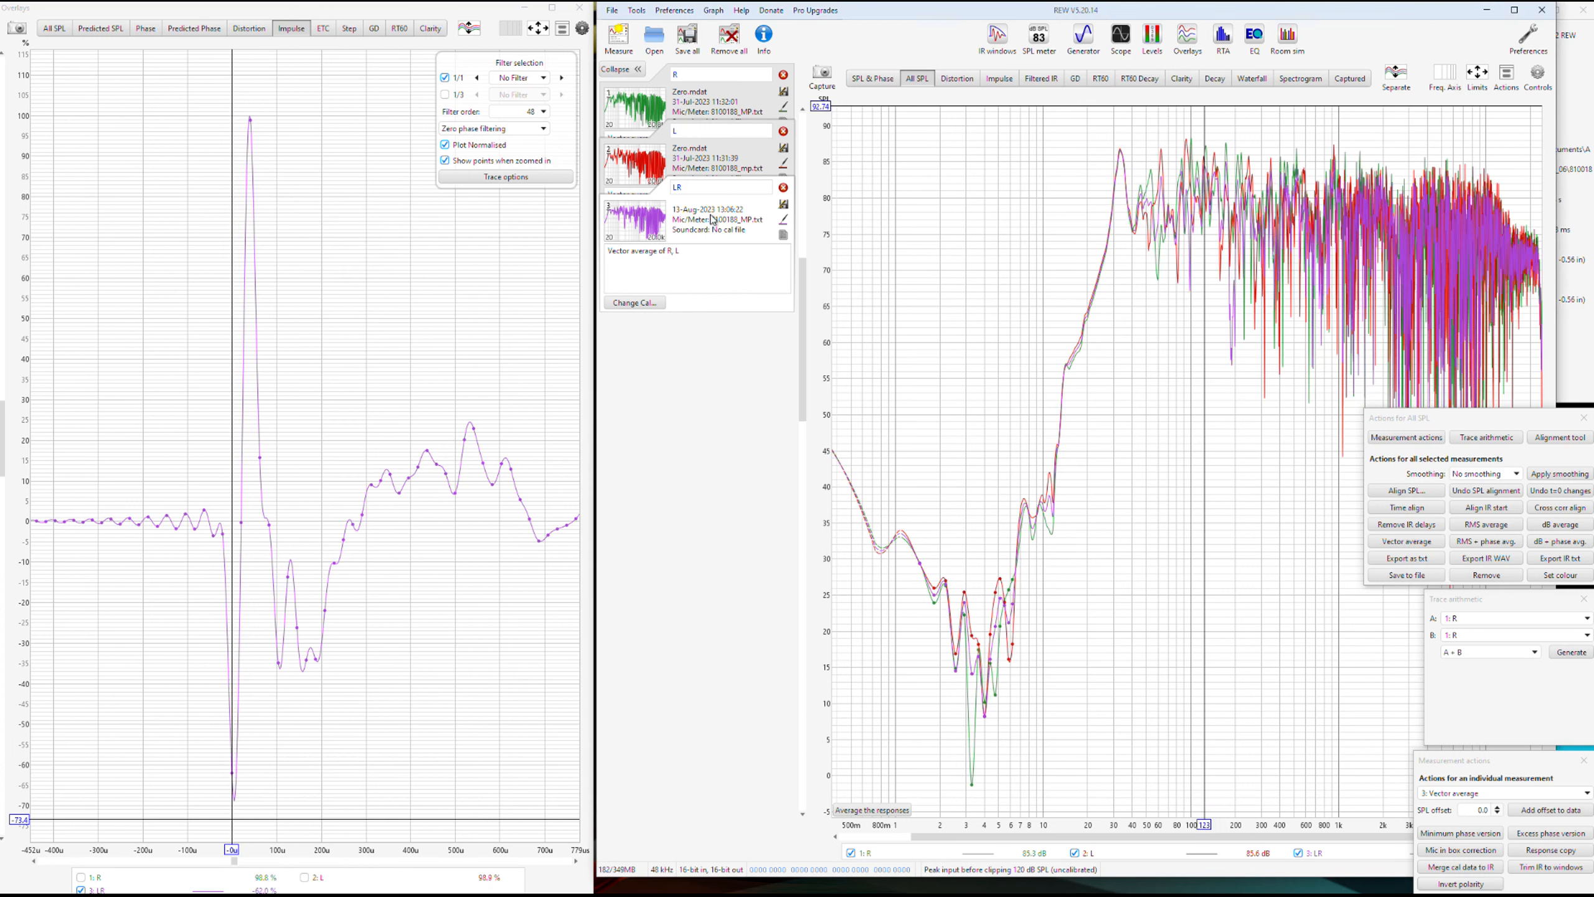
click(1539, 833)
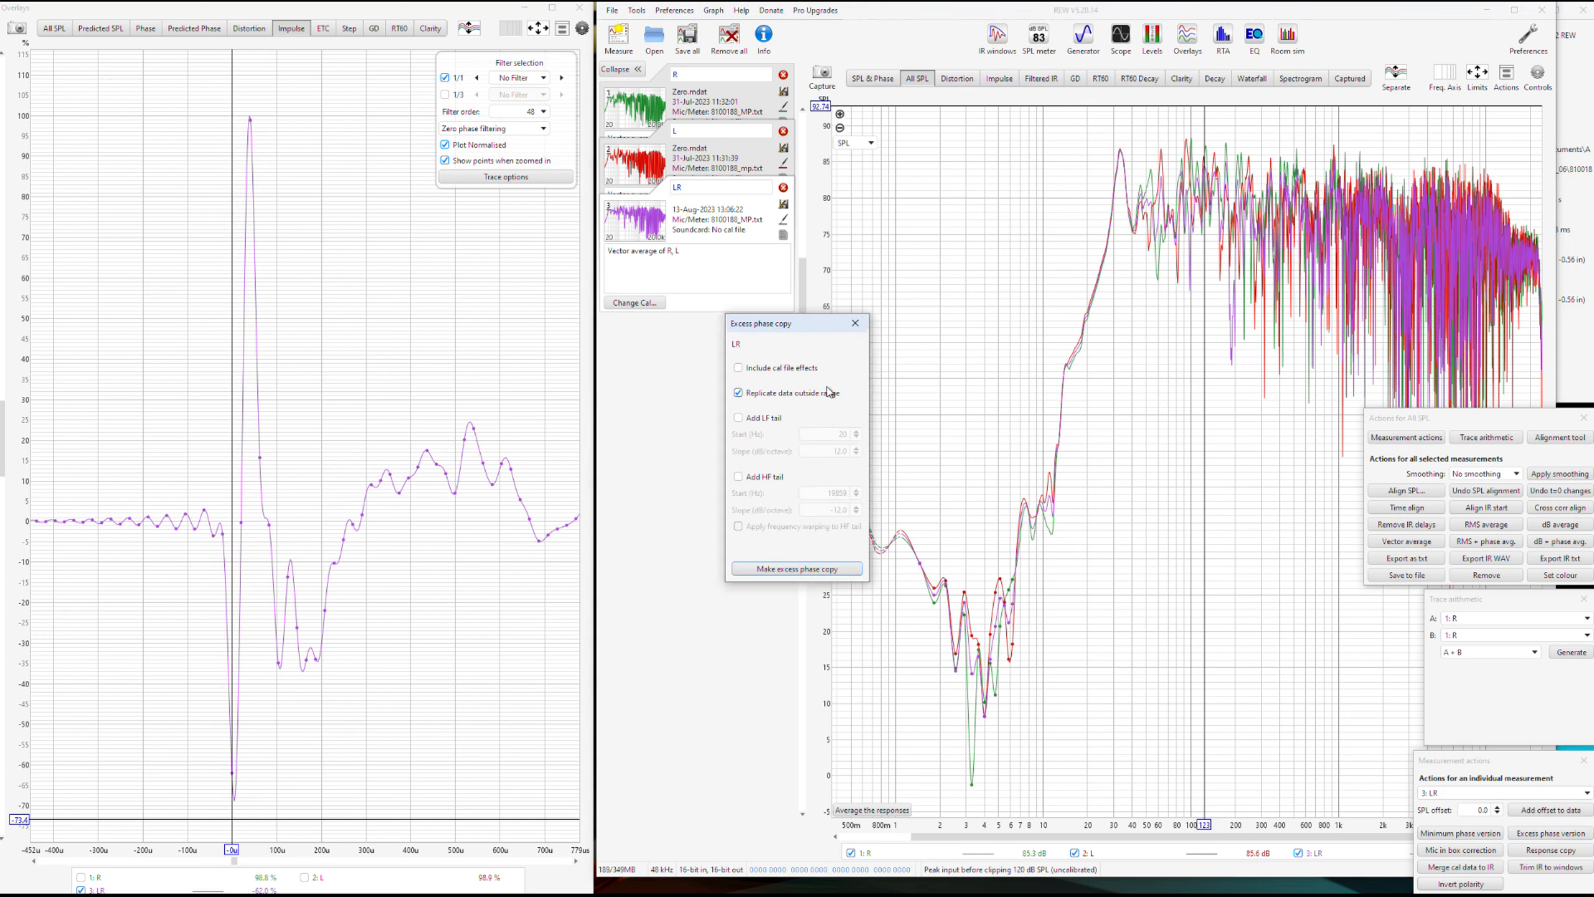
click(817, 394)
click(808, 569)
- Clear all trace selections in the phase overlay and show only the LR-EP trace
right_click(369, 749)
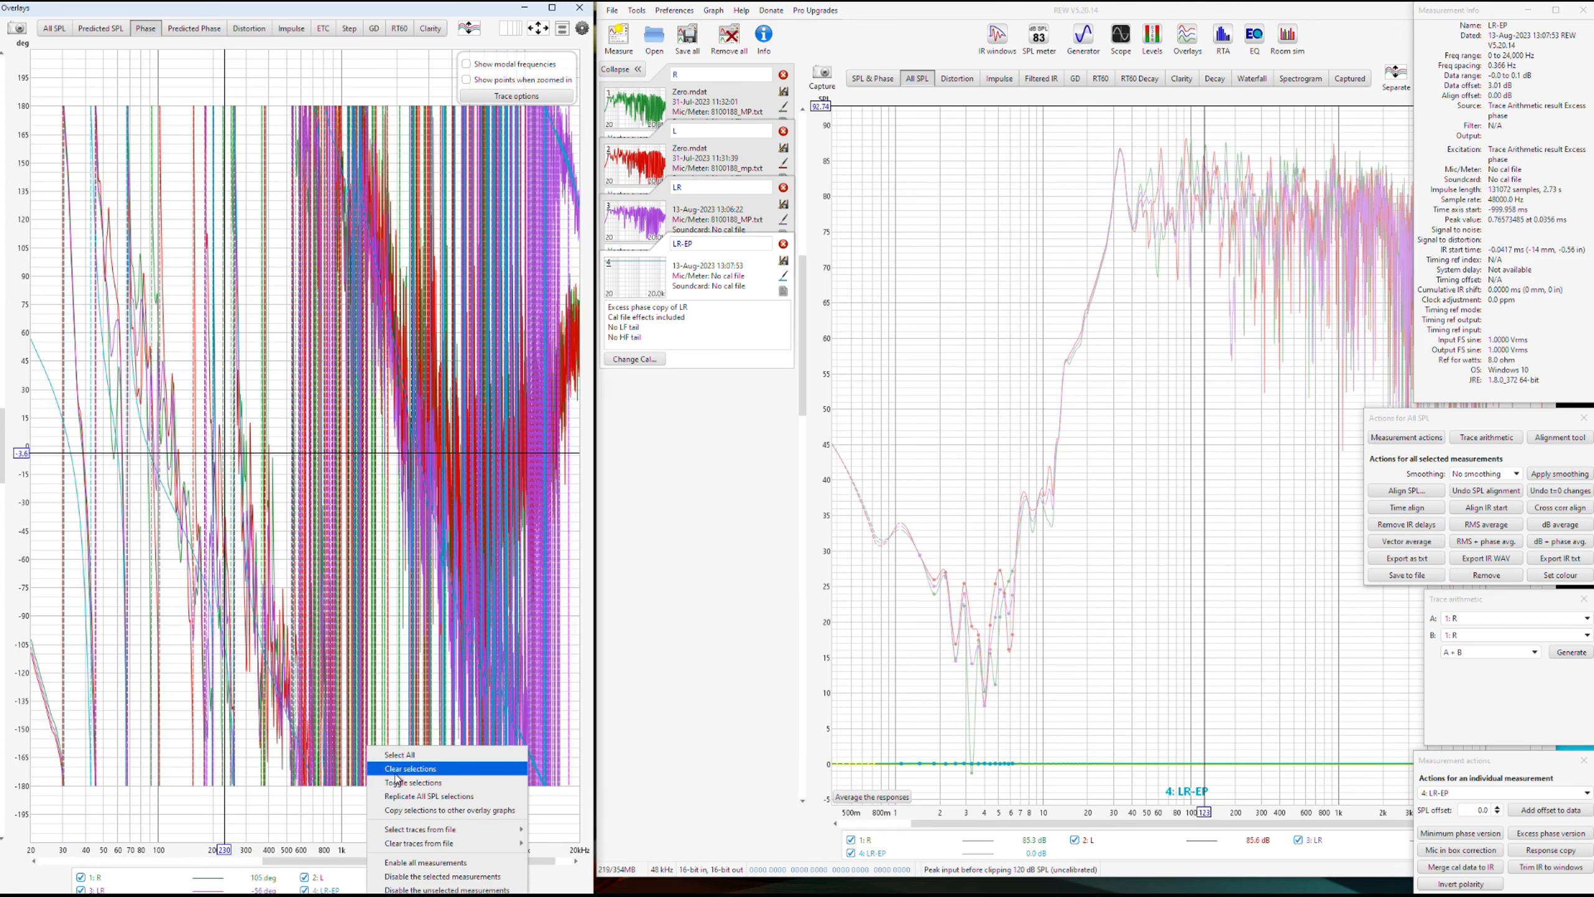
click(410, 767)
click(305, 889)
- Apply Psychoacoustic smoothing to the LR-EP phase trace and close the phase actions dialog
click(563, 28)
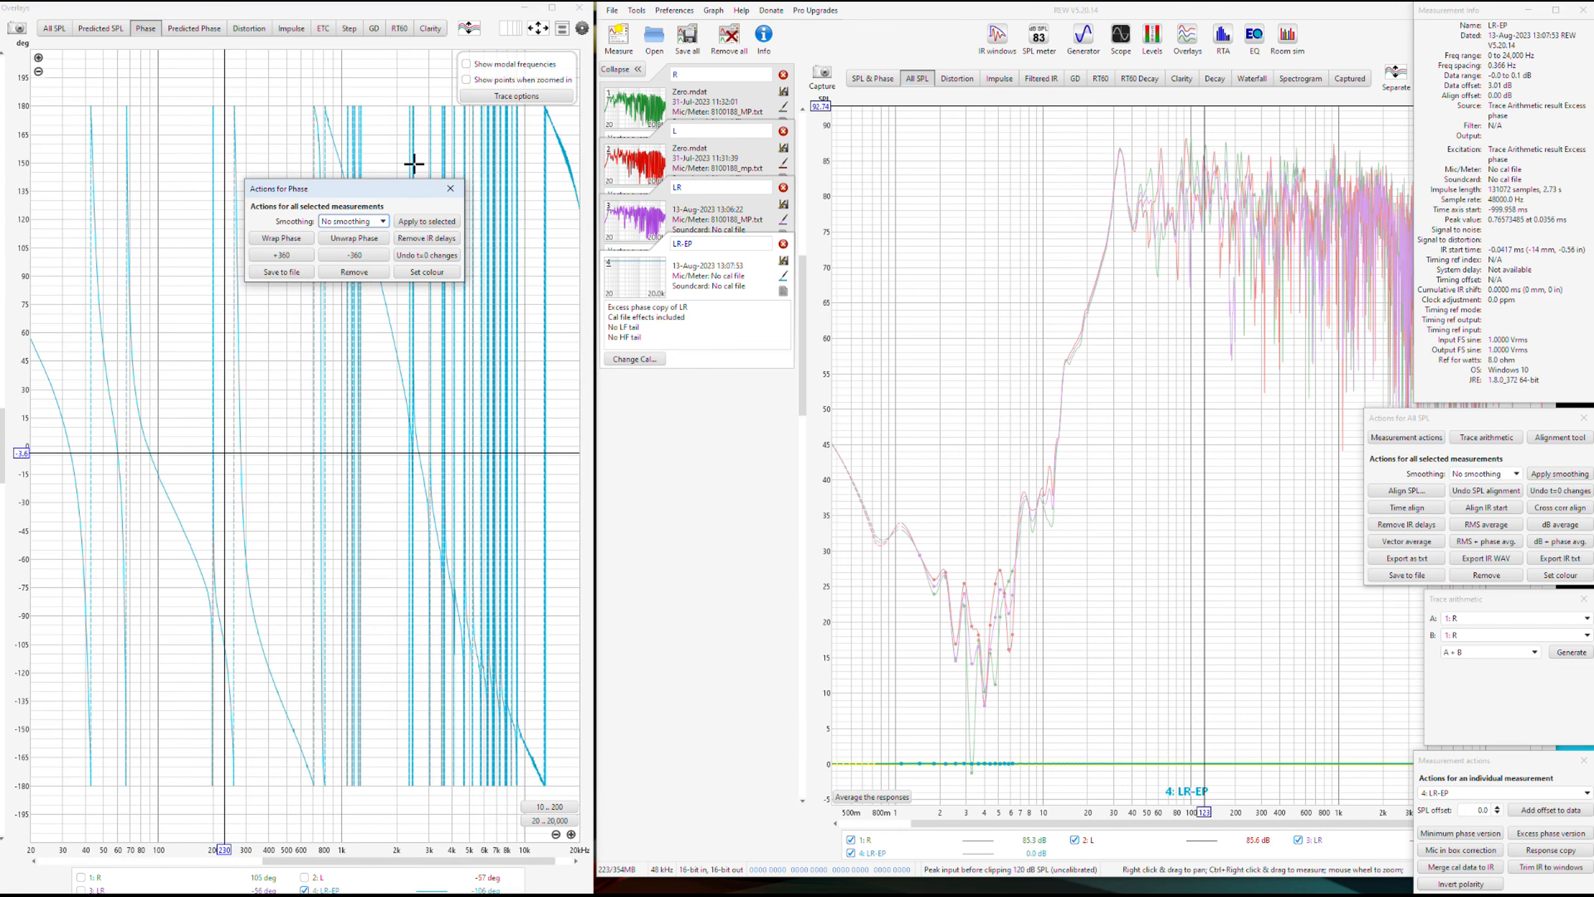
click(373, 221)
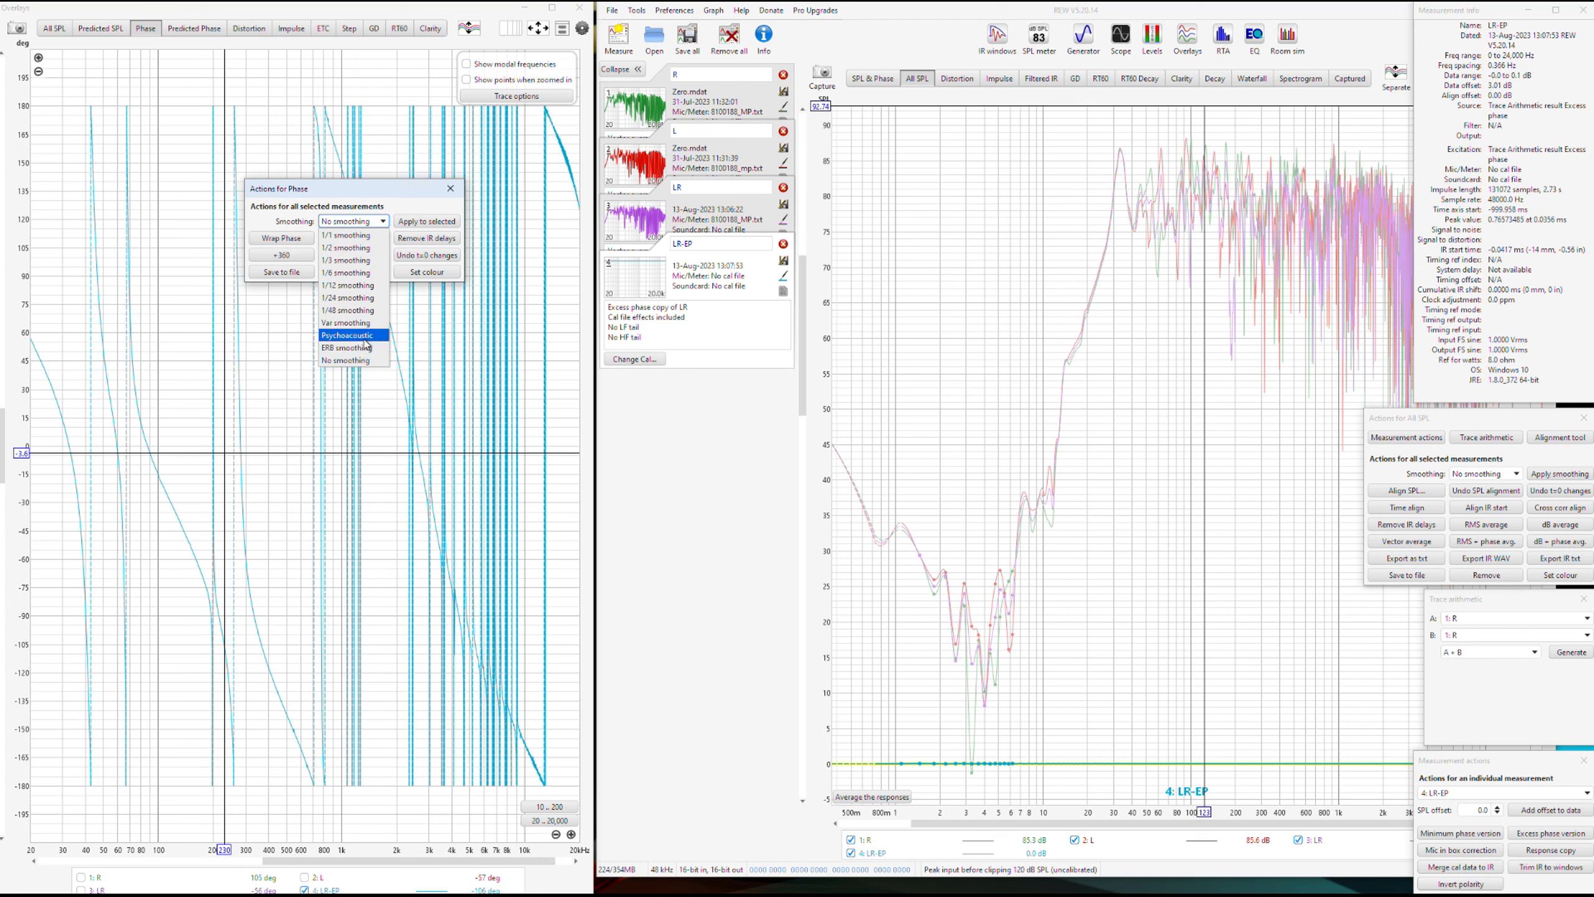
click(363, 337)
click(427, 221)
drag(377, 189, 882, 281)
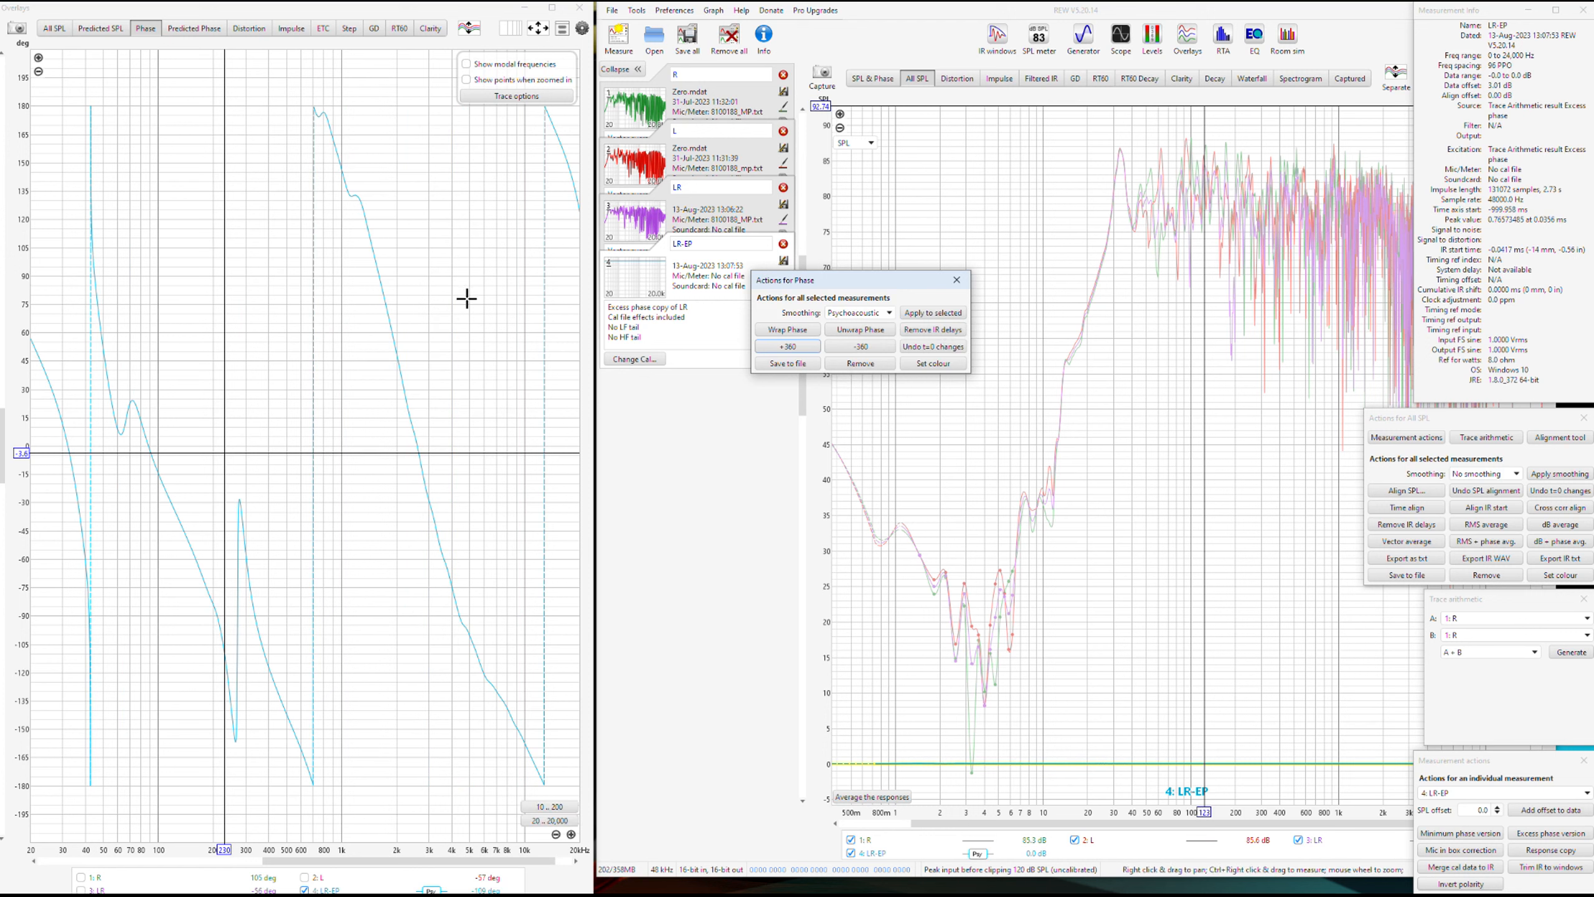
click(956, 283)
- Export the LR-EP measurement as text with Psychoacoustic custom smoothing, saving it as LR_EP_smoothed in the Phase Video folder
click(613, 10)
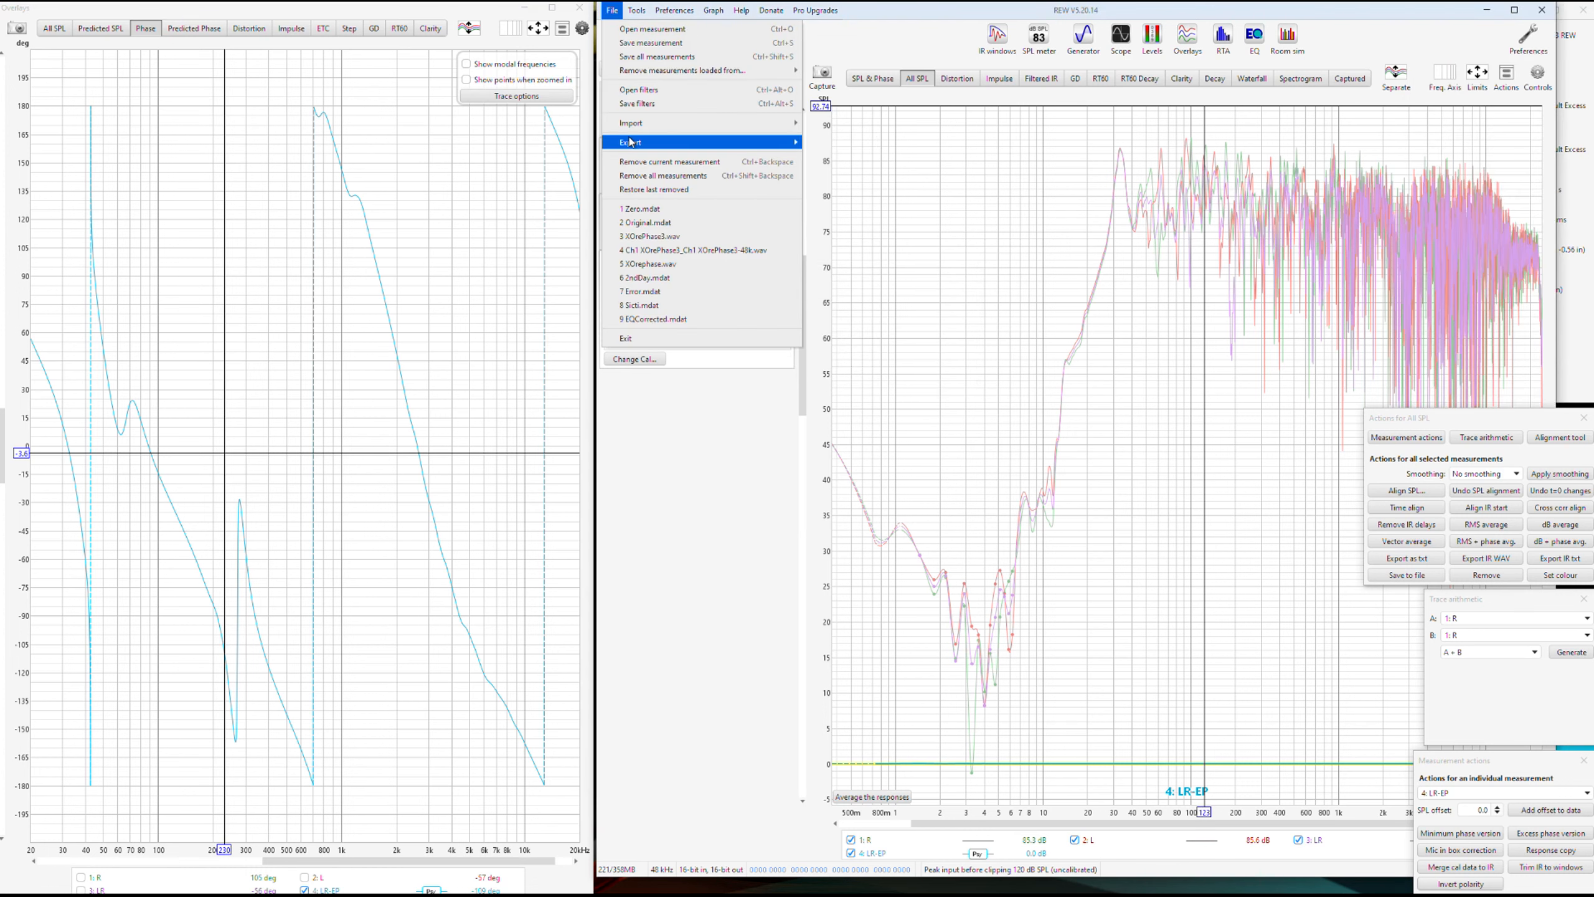
mouse_move(630, 142)
click(829, 145)
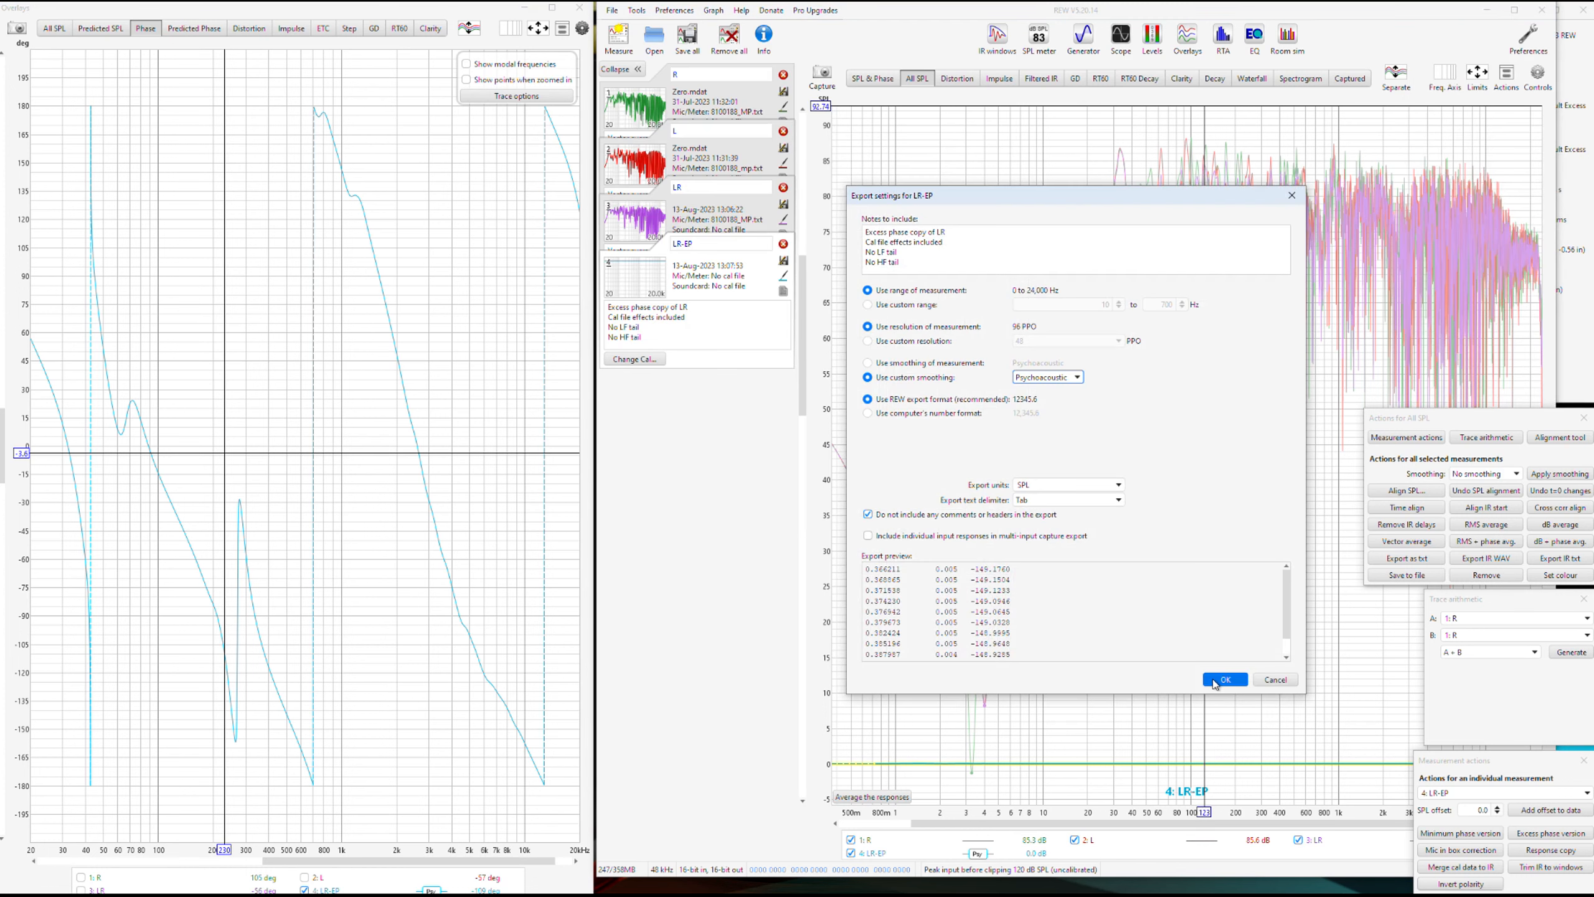
click(1224, 679)
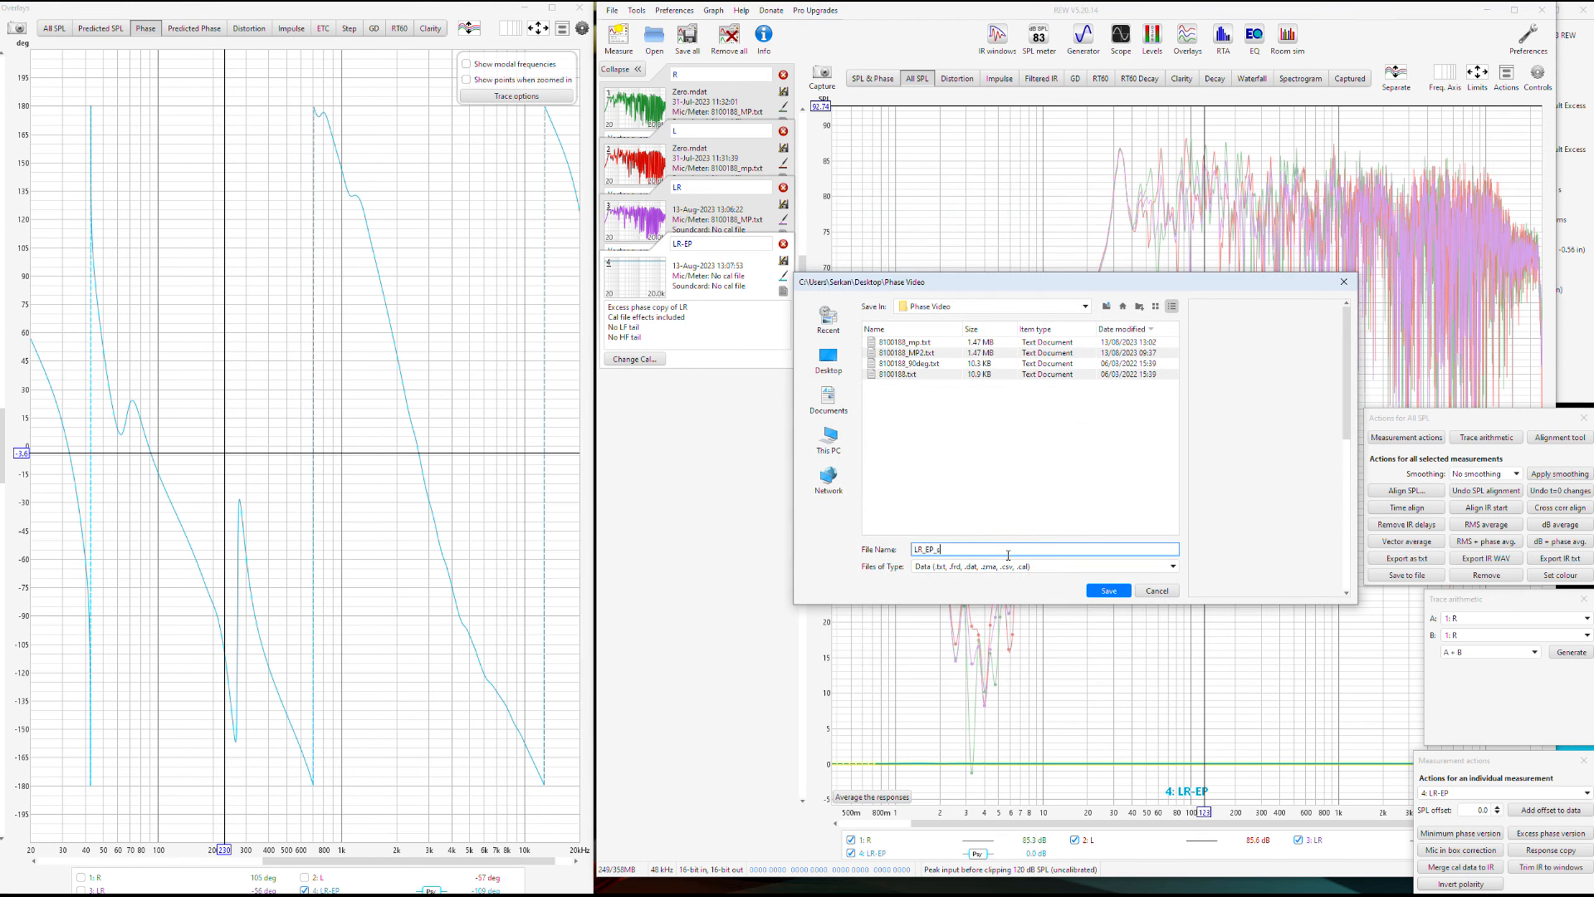
click(1107, 591)
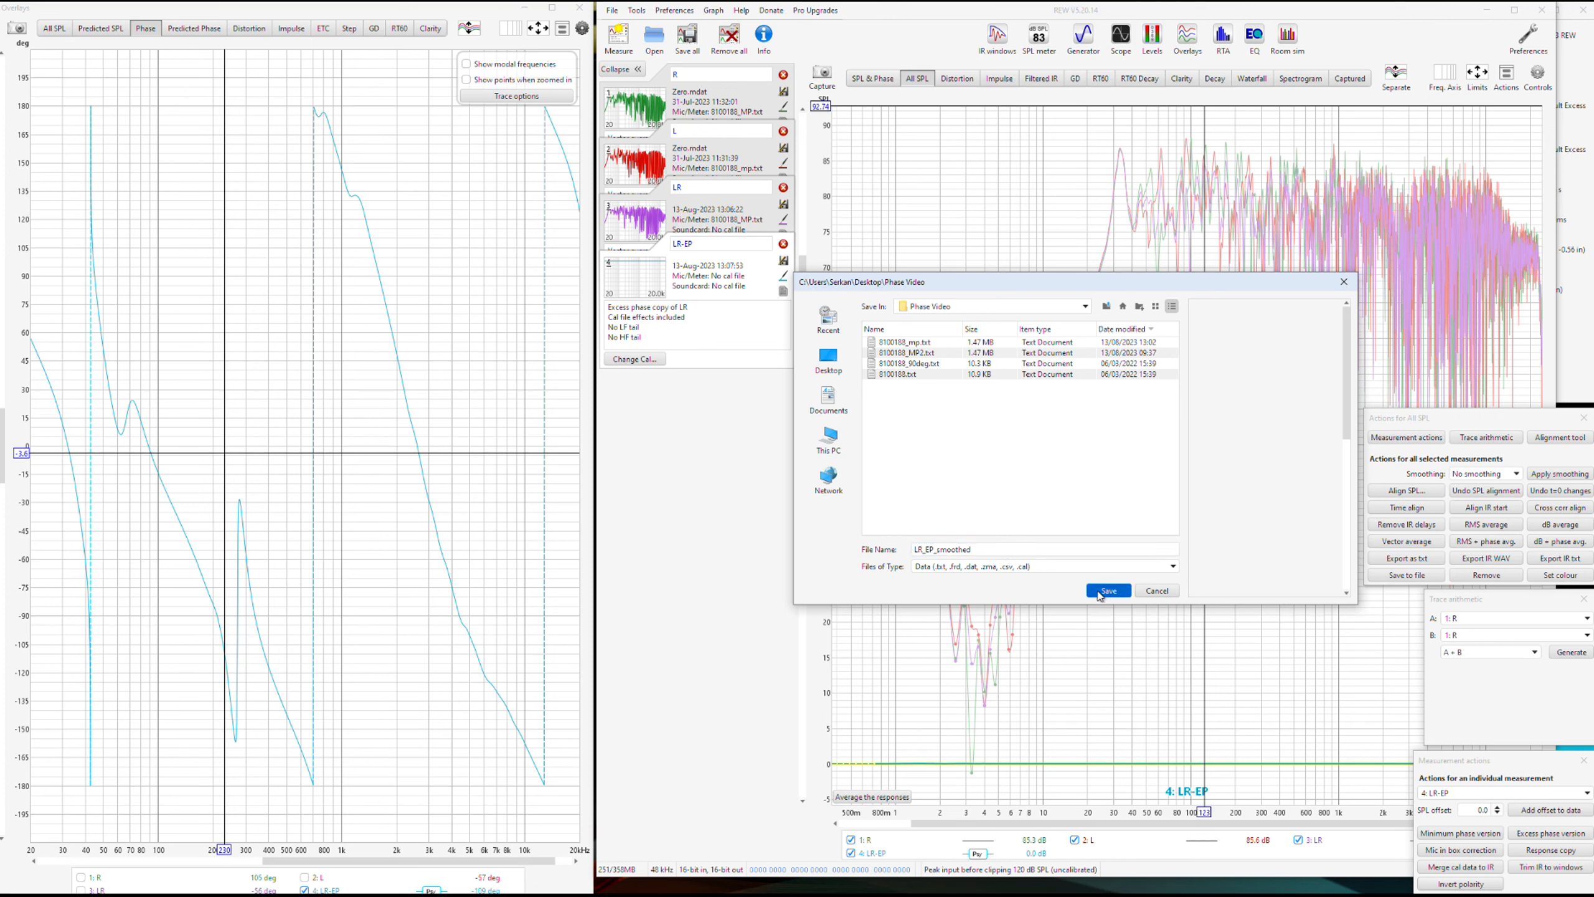
- Export LR-EP as a second text file named LR_EP.txt in the Phase Video folder
click(615, 10)
mouse_move(691, 128)
click(878, 145)
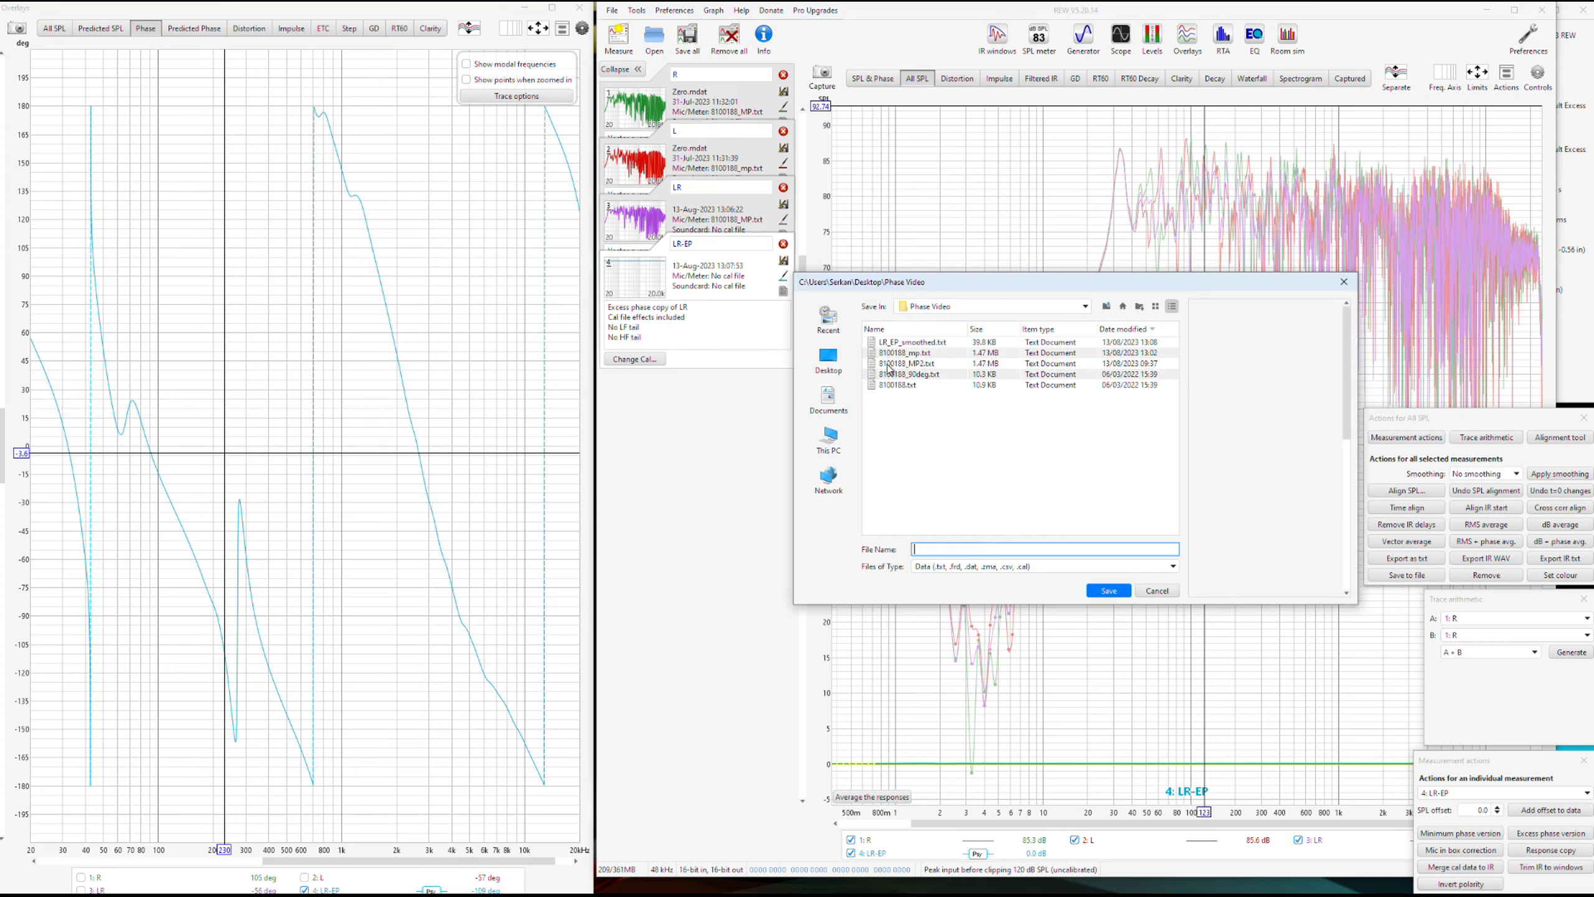
click(889, 343)
drag(937, 550, 968, 551)
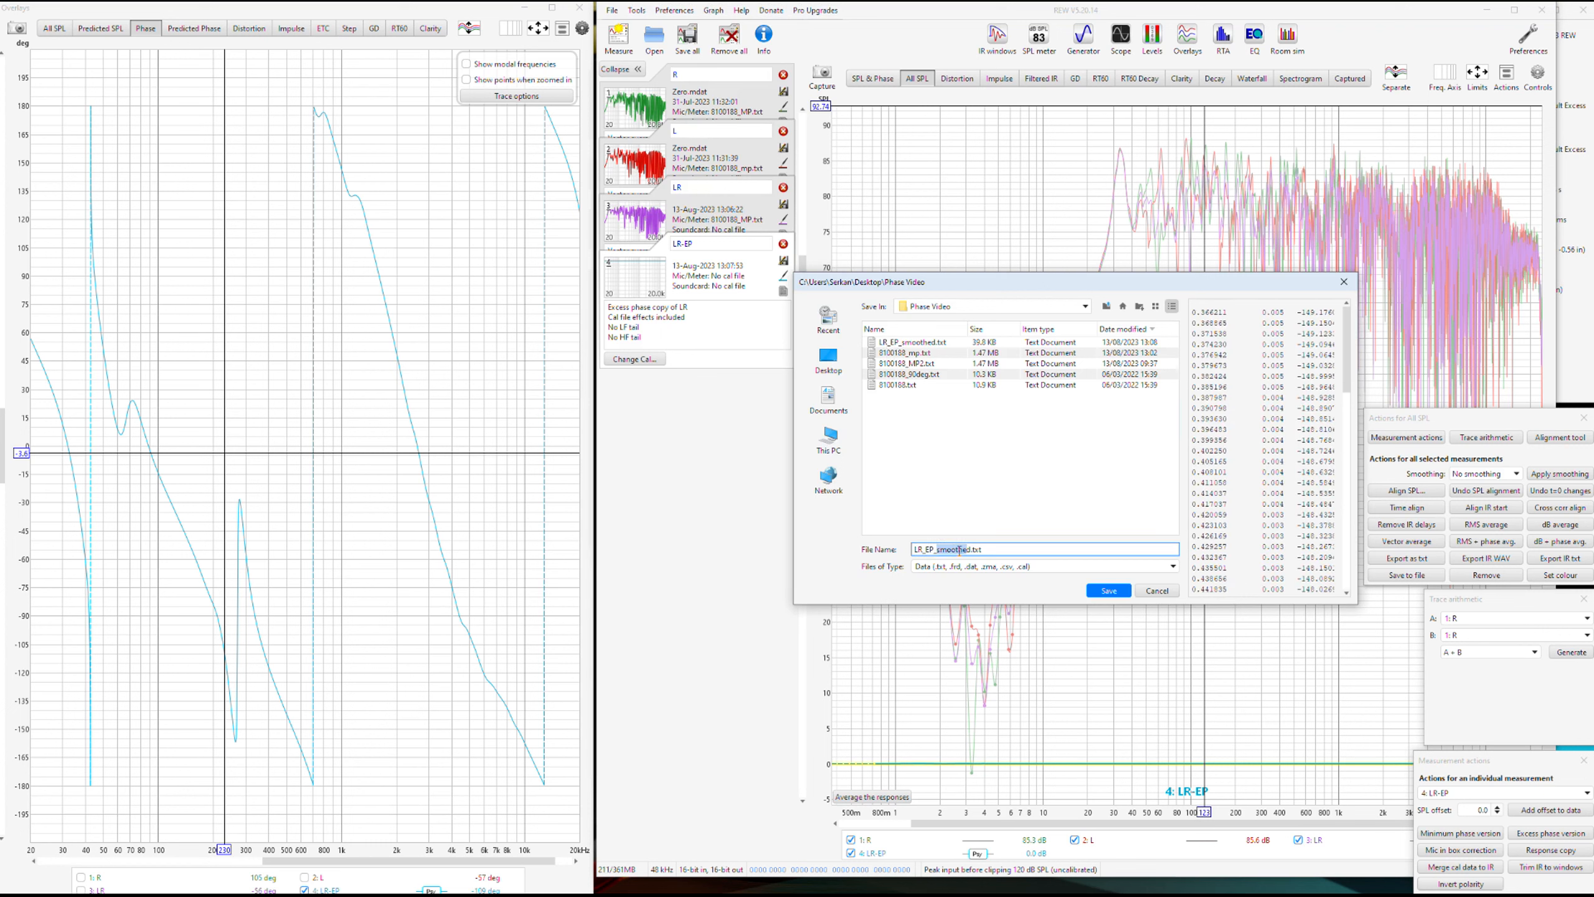
key(BackSpace)
key(Return)
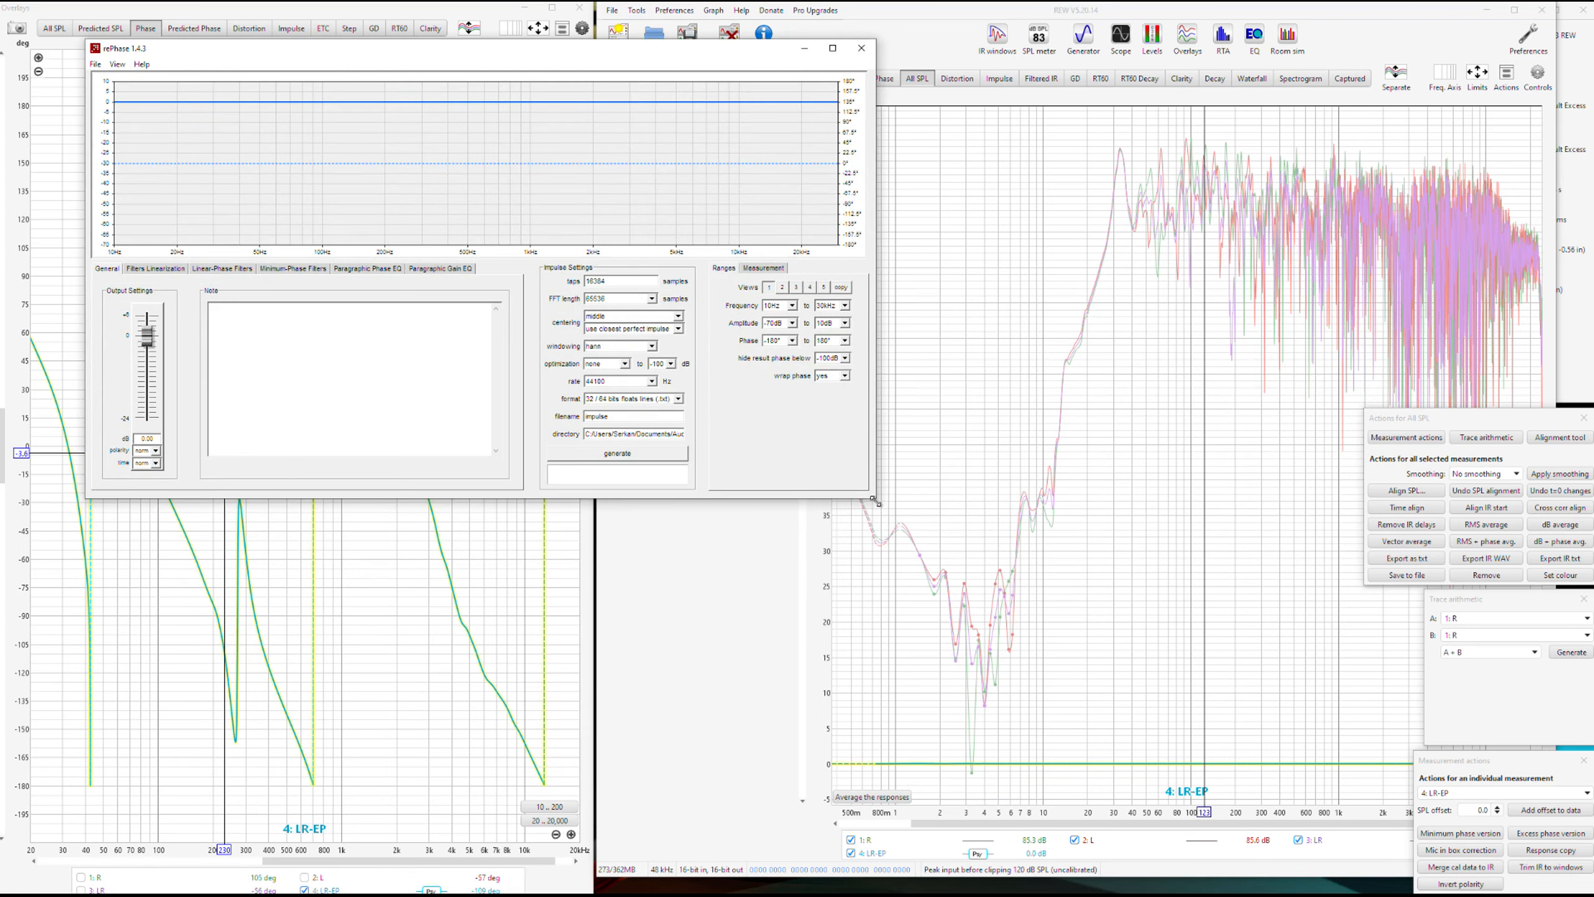
- Enlarge the rePhase window and import LR_EP.txt from the Phase Video folder as the measurement
drag(873, 499, 1321, 779)
click(764, 550)
click(774, 566)
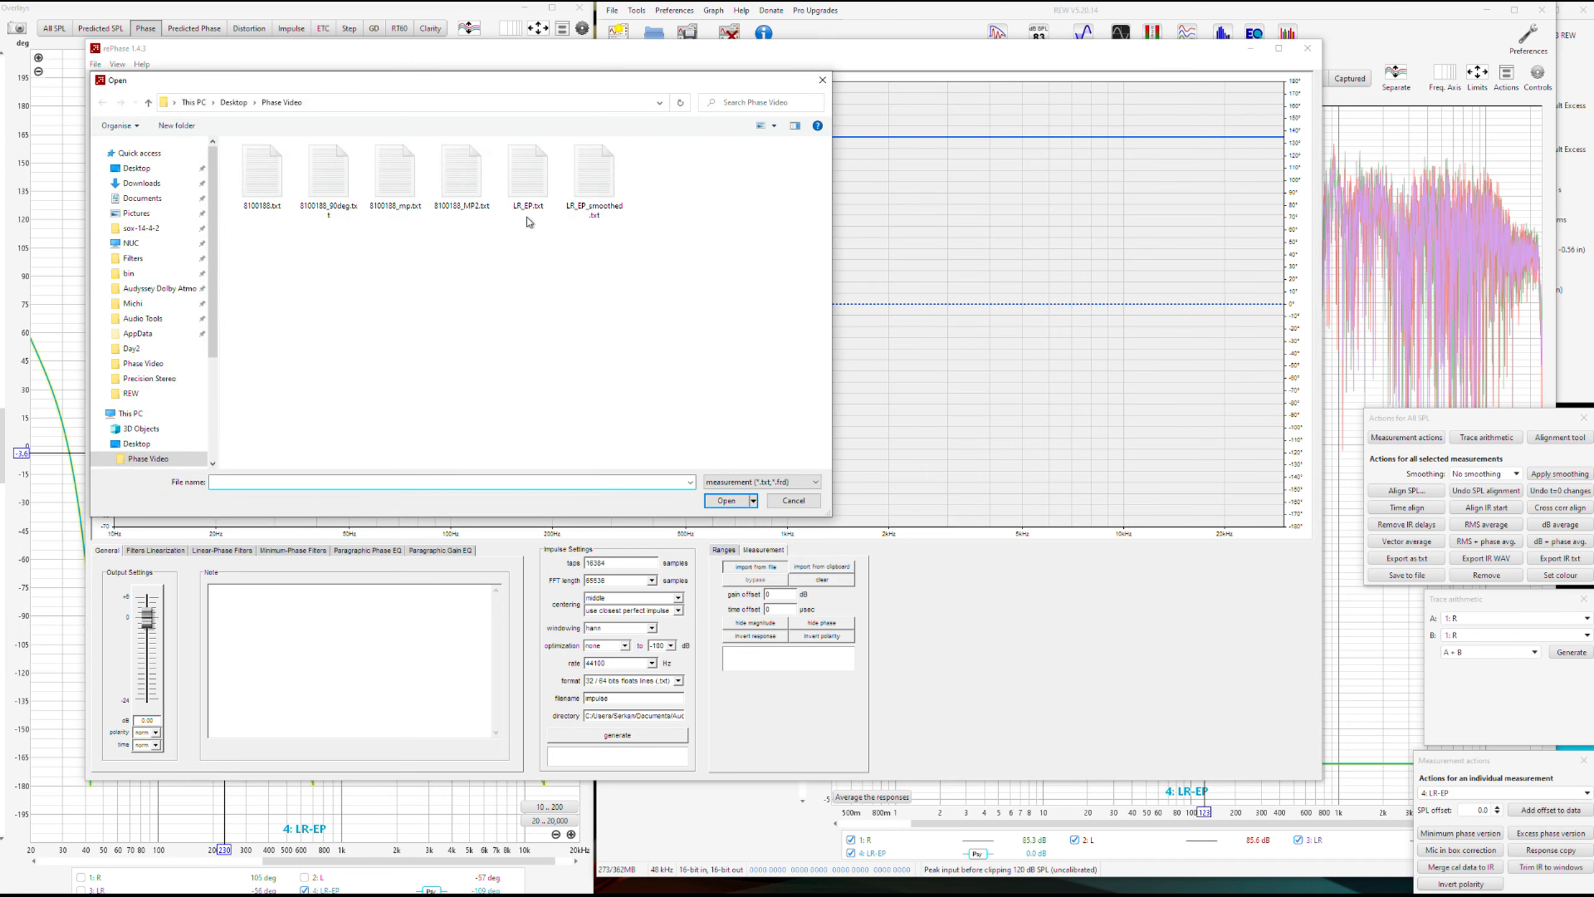
click(774, 126)
click(809, 211)
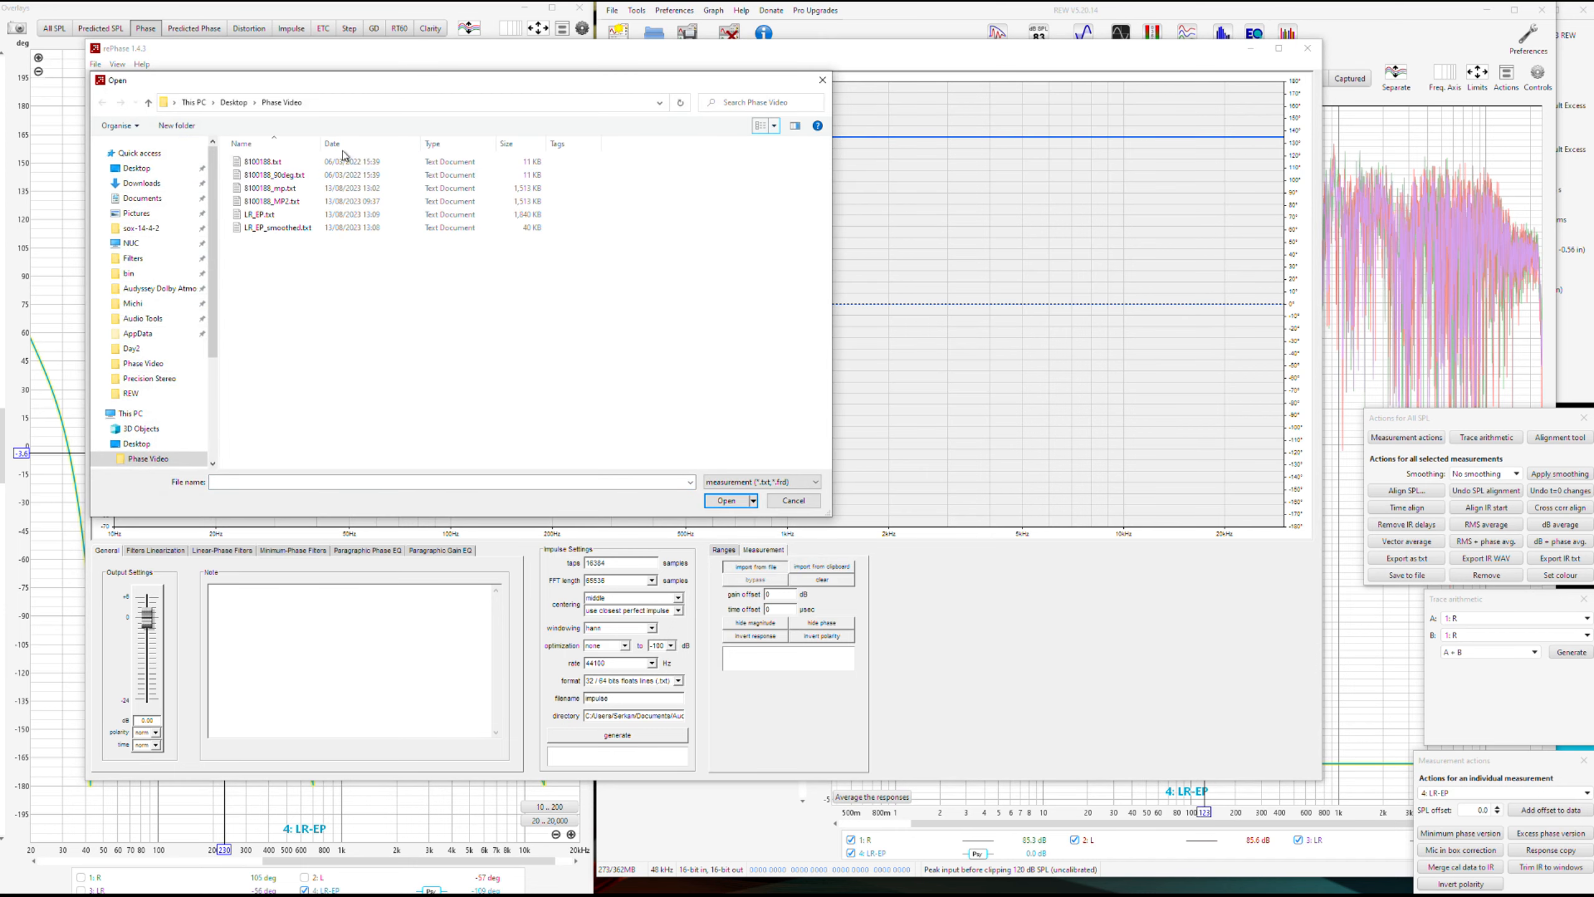
click(342, 144)
double_click(259, 161)
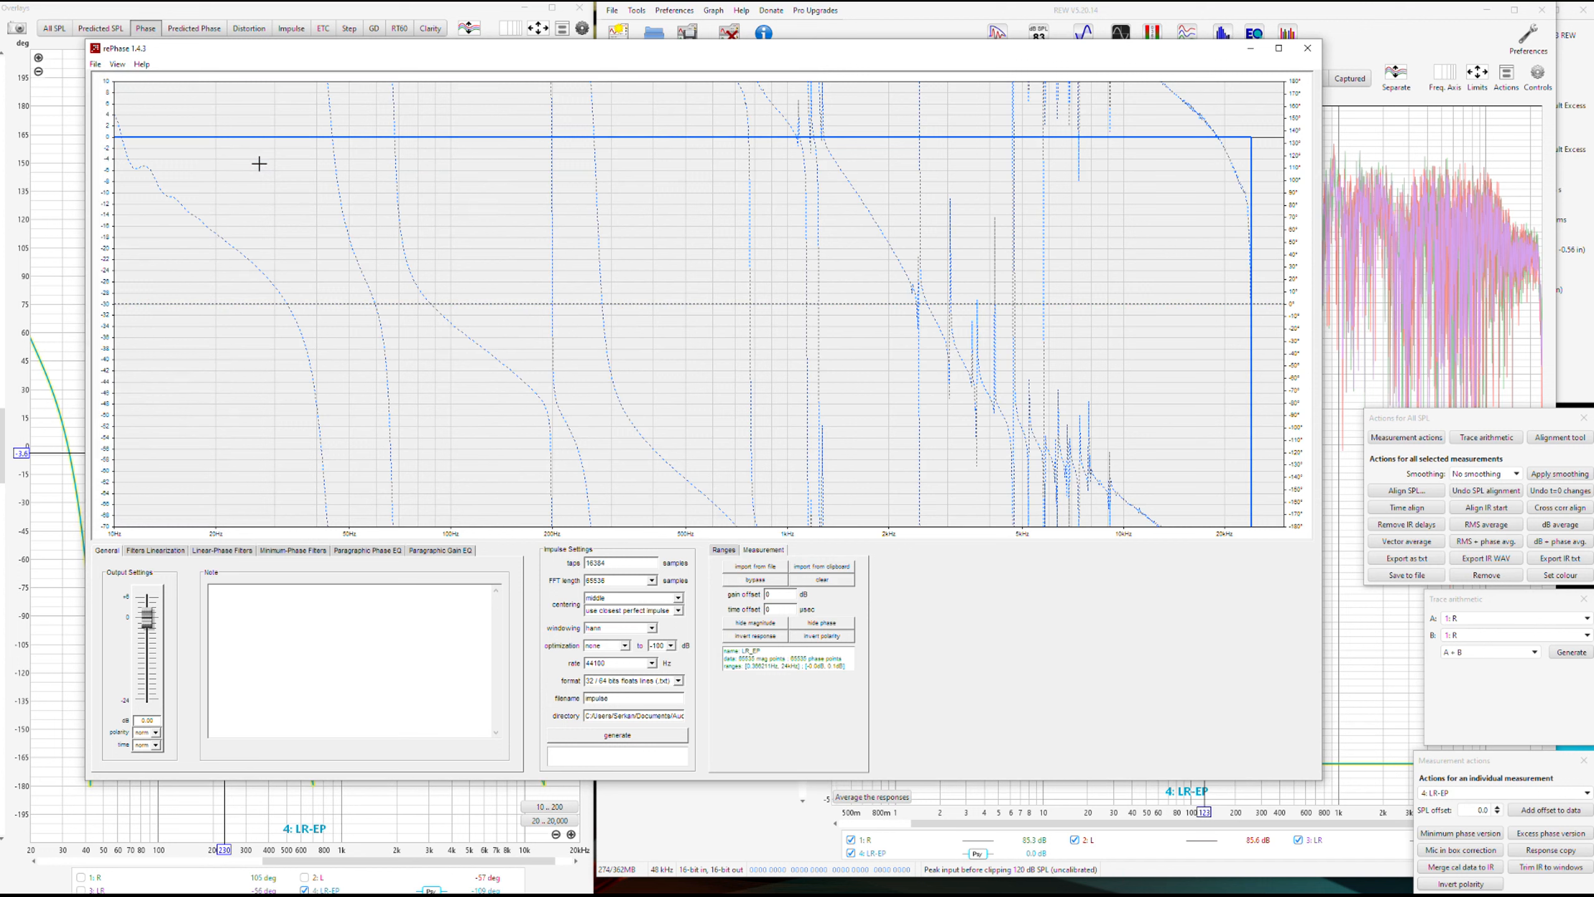
- Set the first crossover linearization filter to 2700 Hz with an LR 24 dB/oct slope
click(157, 552)
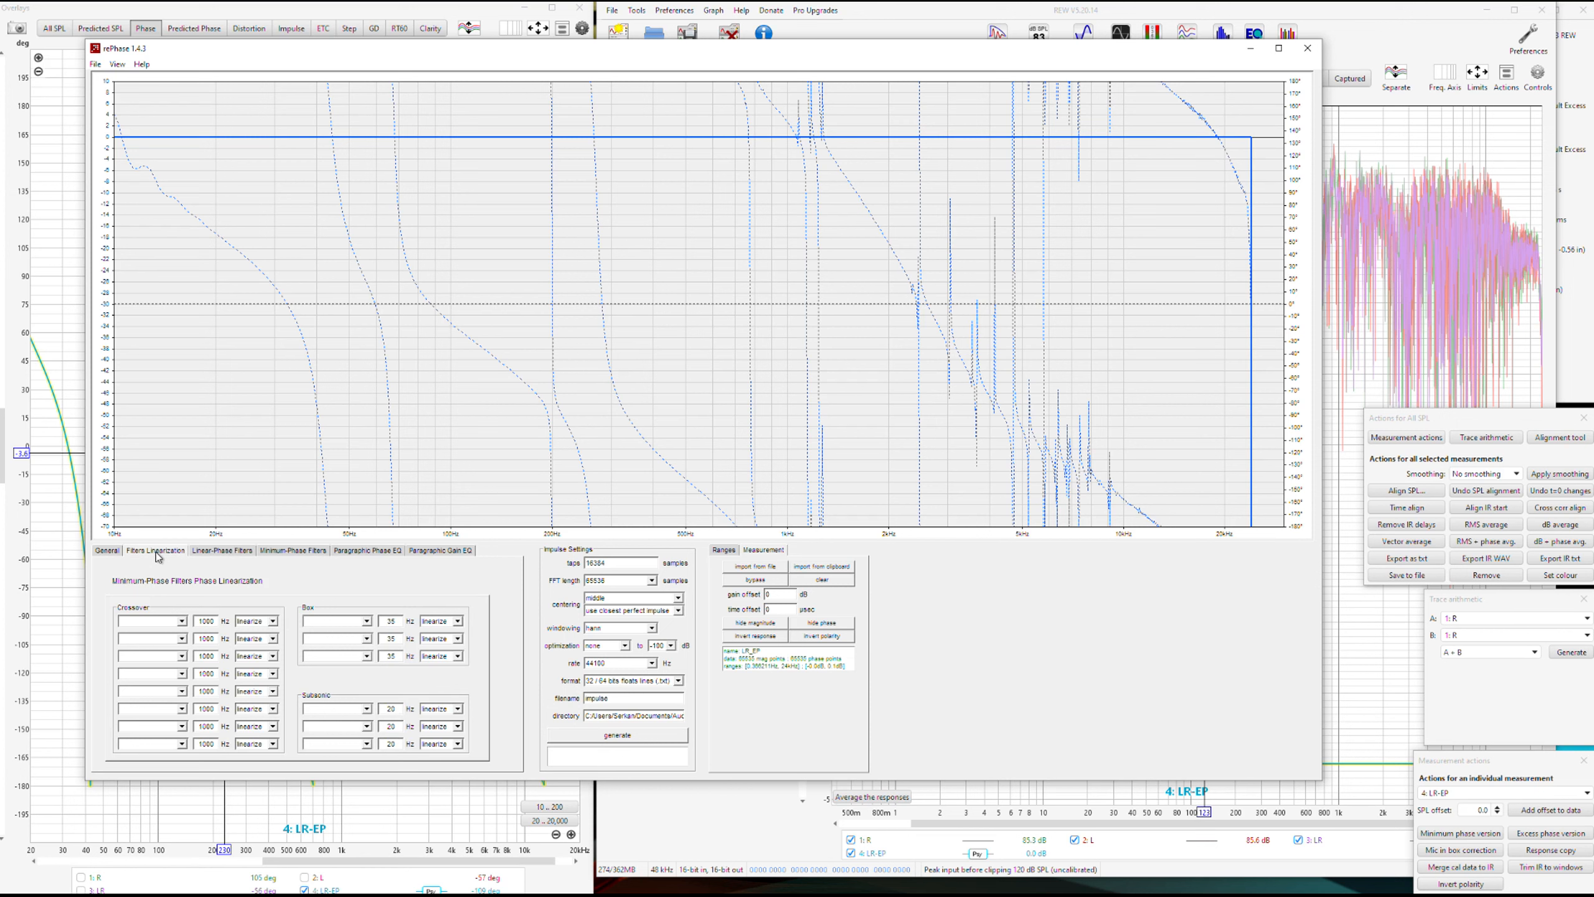
double_click(197, 622)
text(27)
click(182, 622)
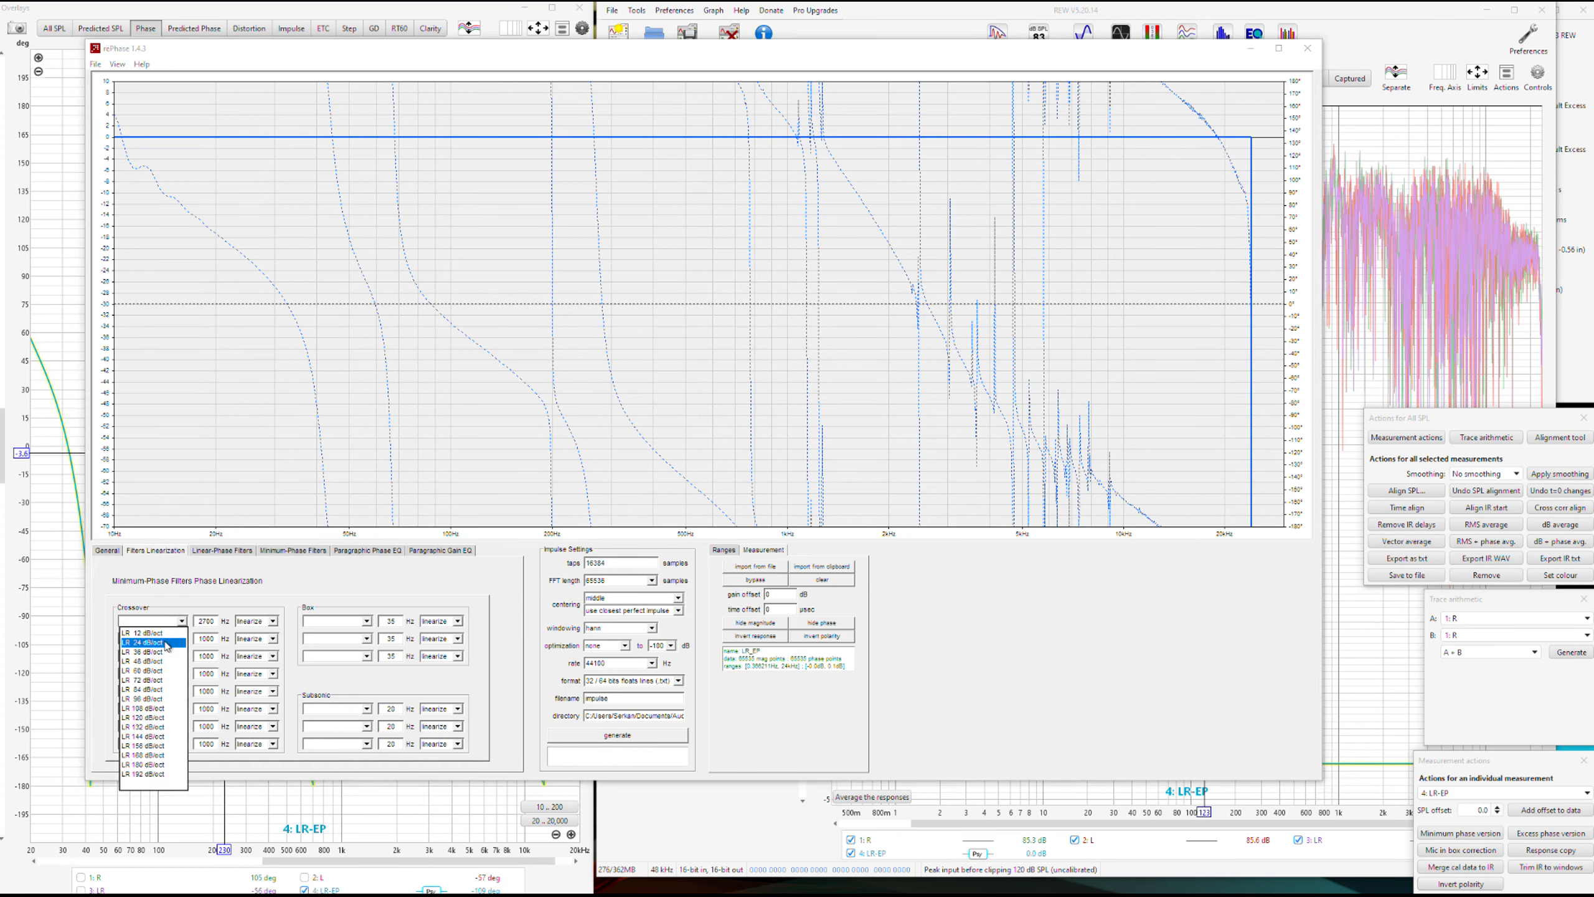
click(166, 643)
- Set the second crossover linearization filter to 260 Hz with an LR 12 dB/oct slope
drag(197, 640, 208, 642)
text(260)
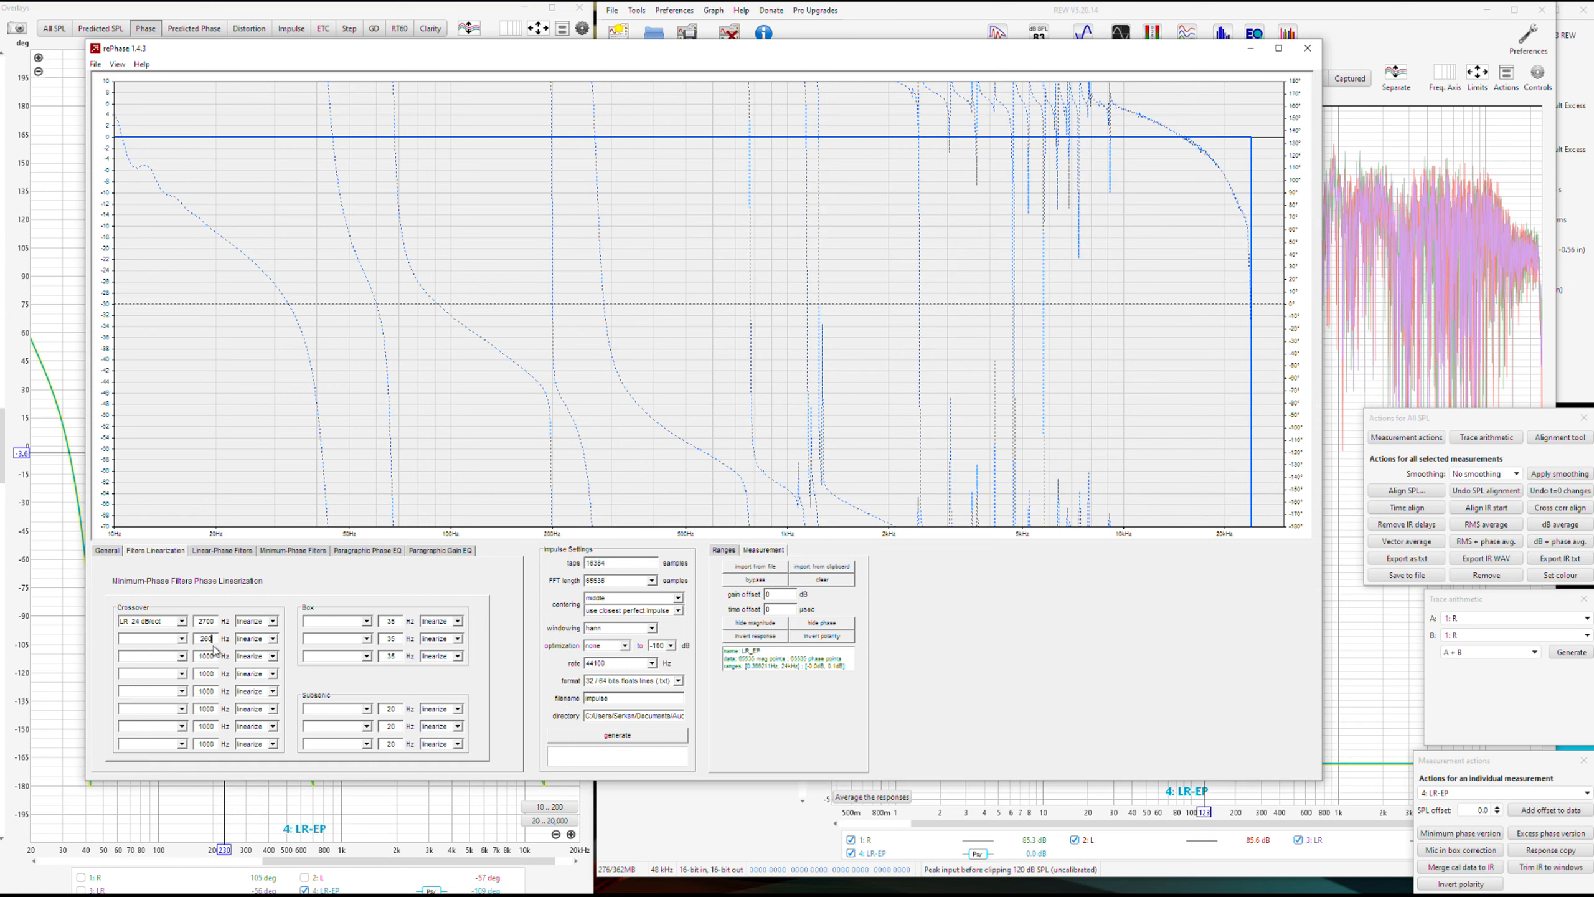
click(178, 639)
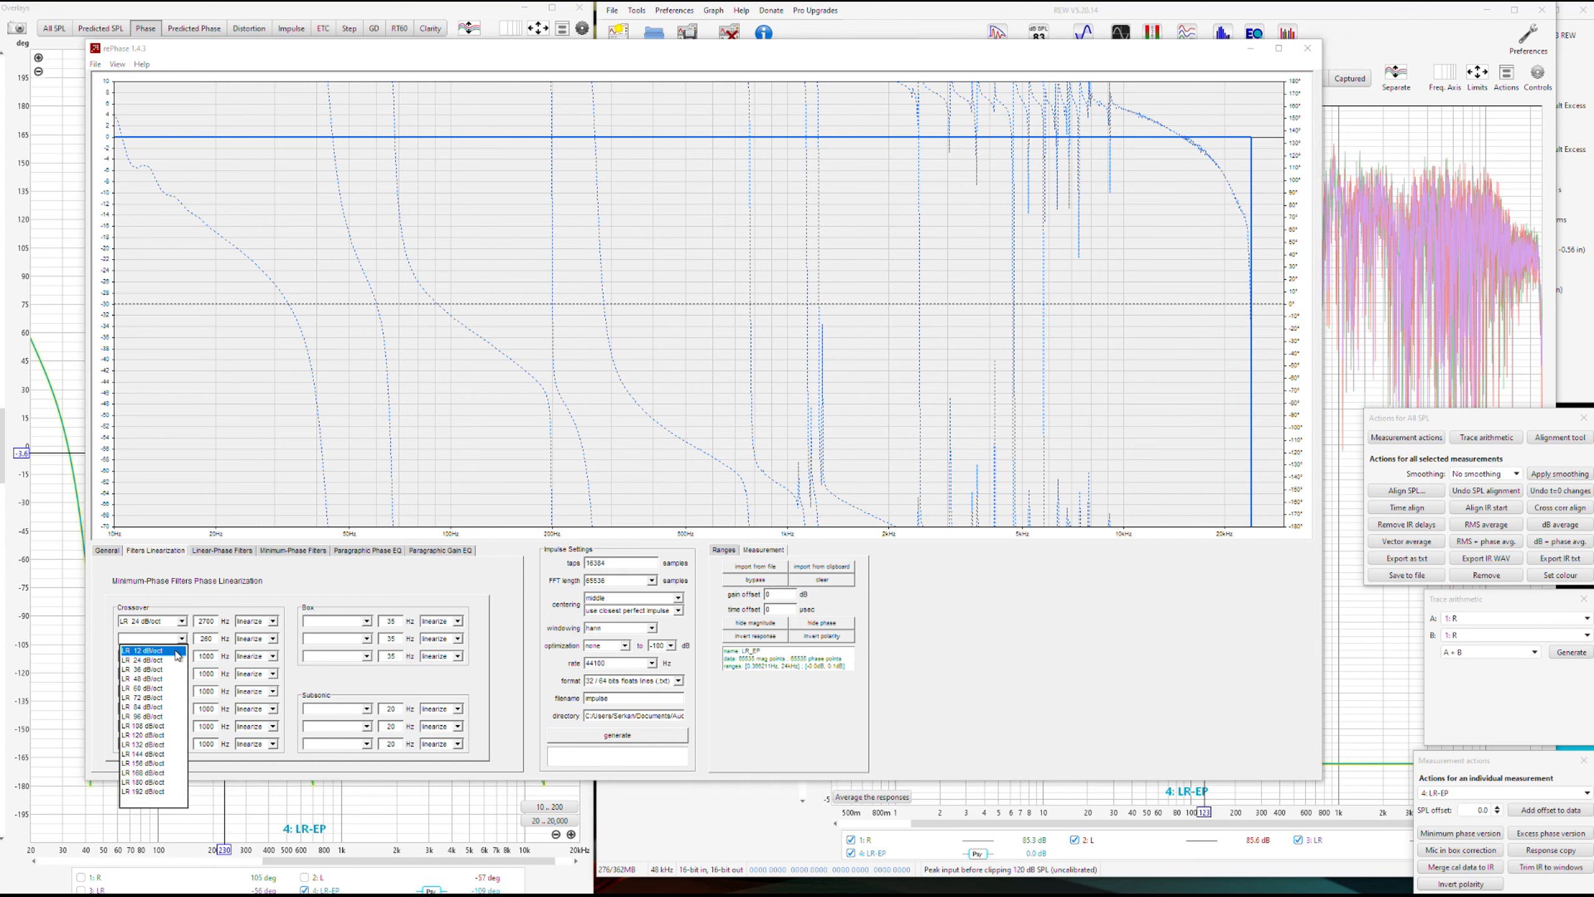
click(145, 651)
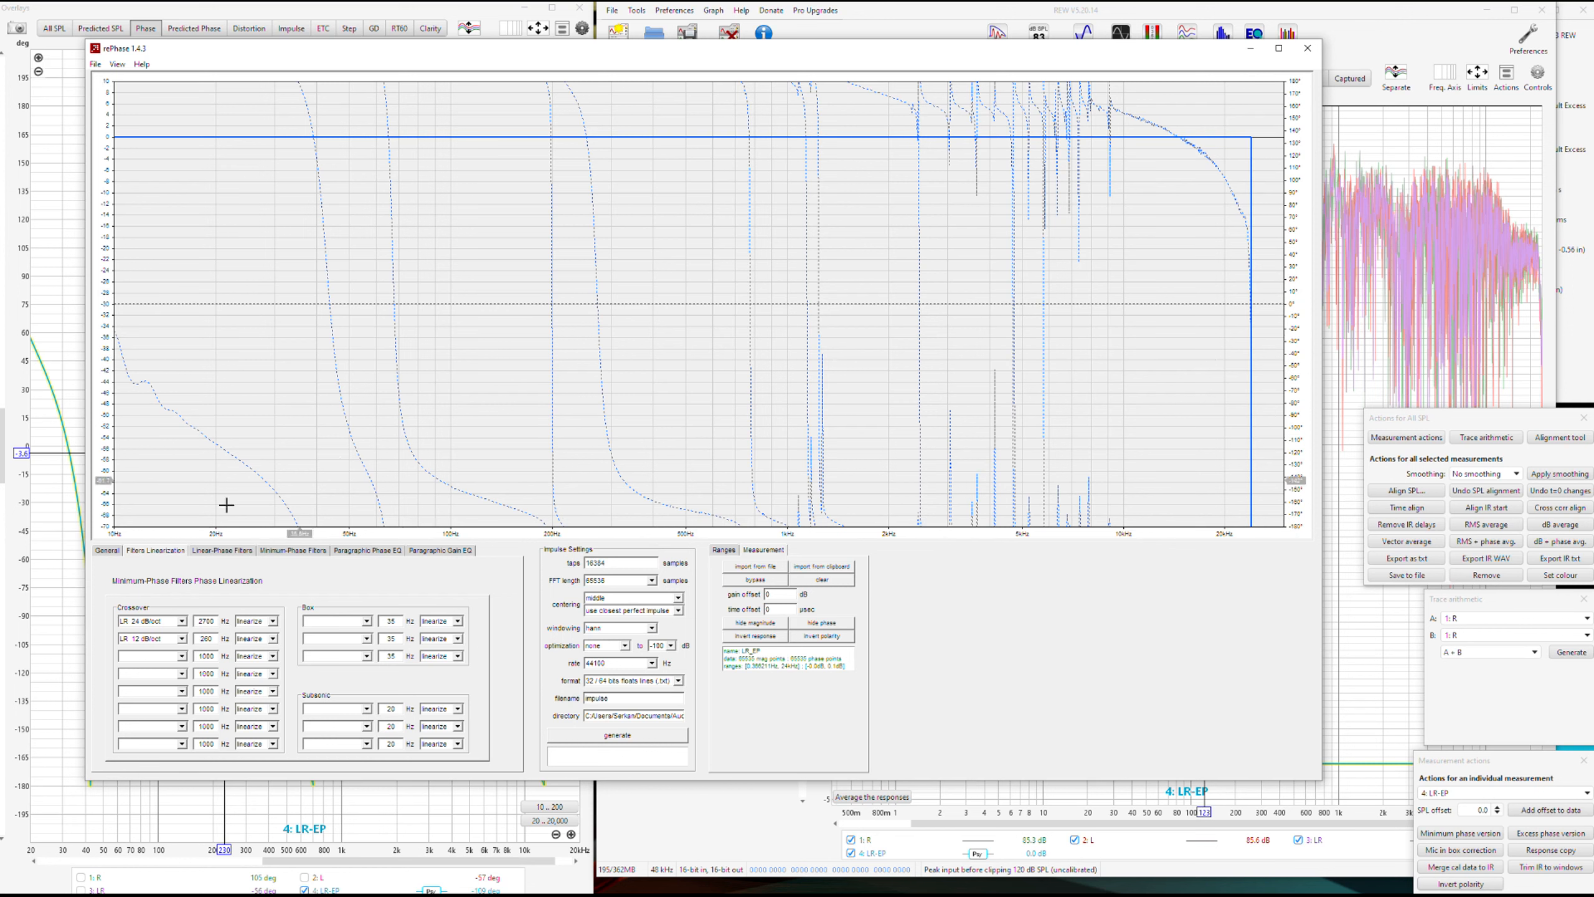
- Invert the output polarity in the general output settings
click(111, 552)
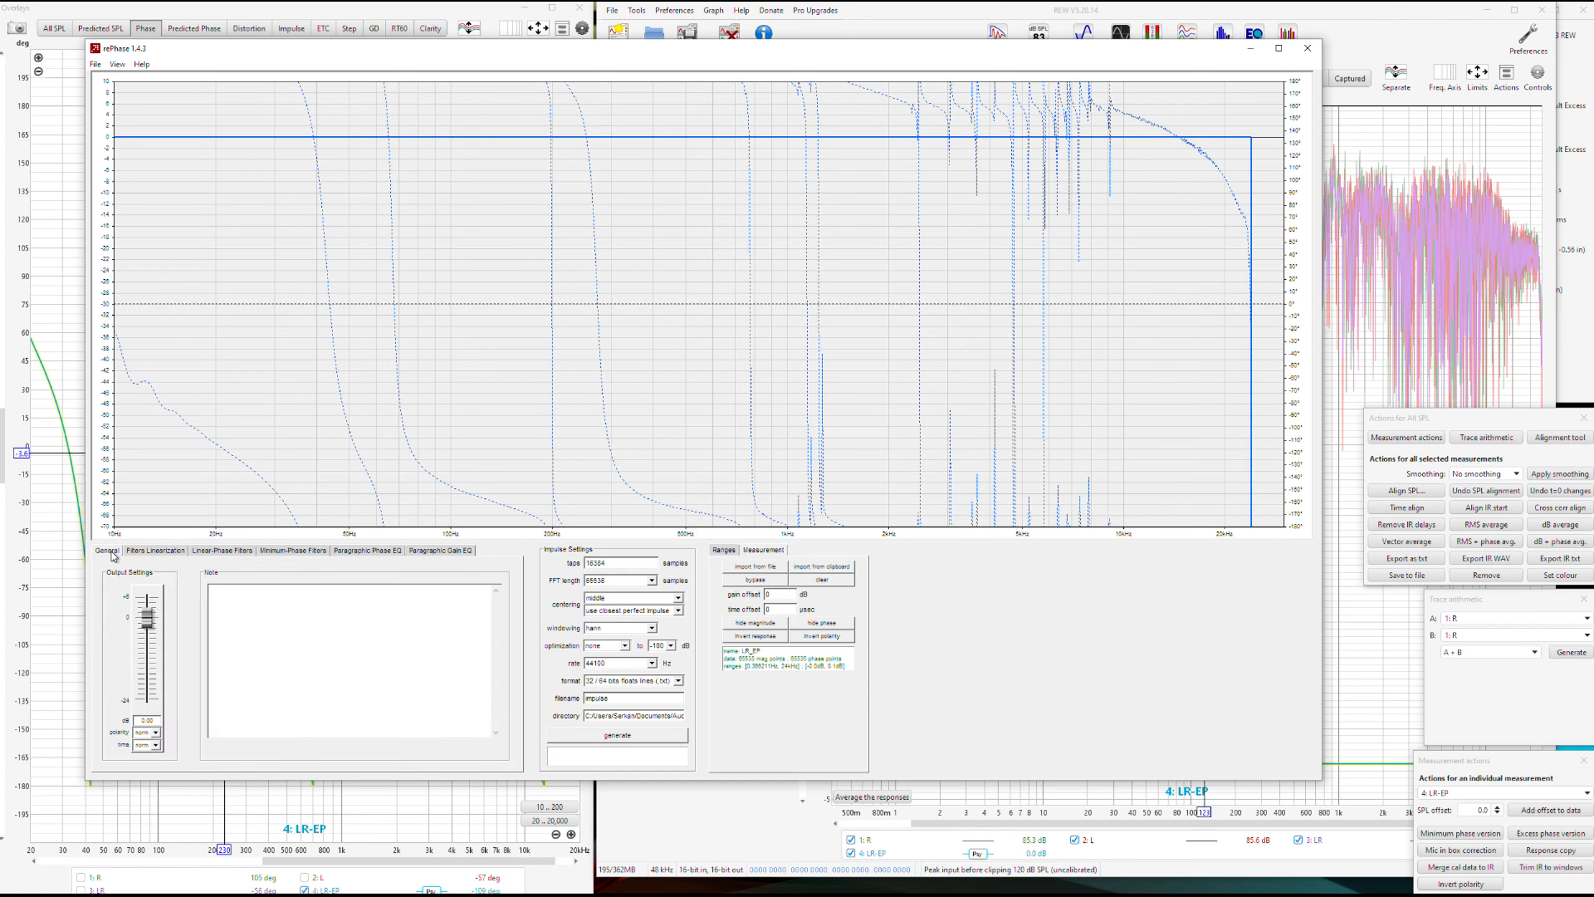
click(154, 745)
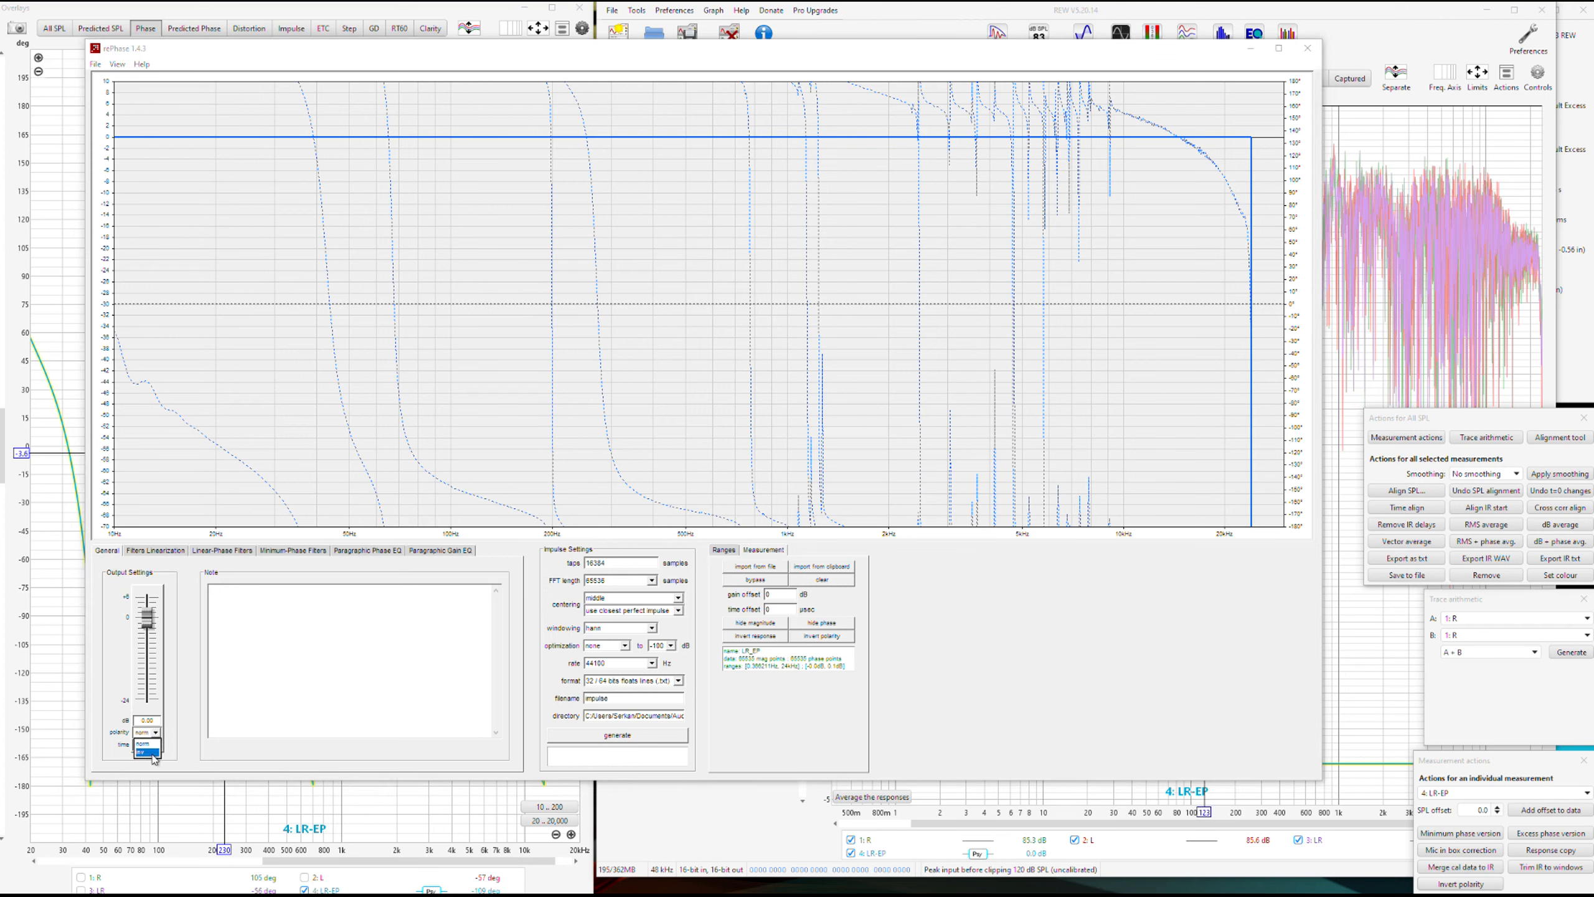
click(153, 753)
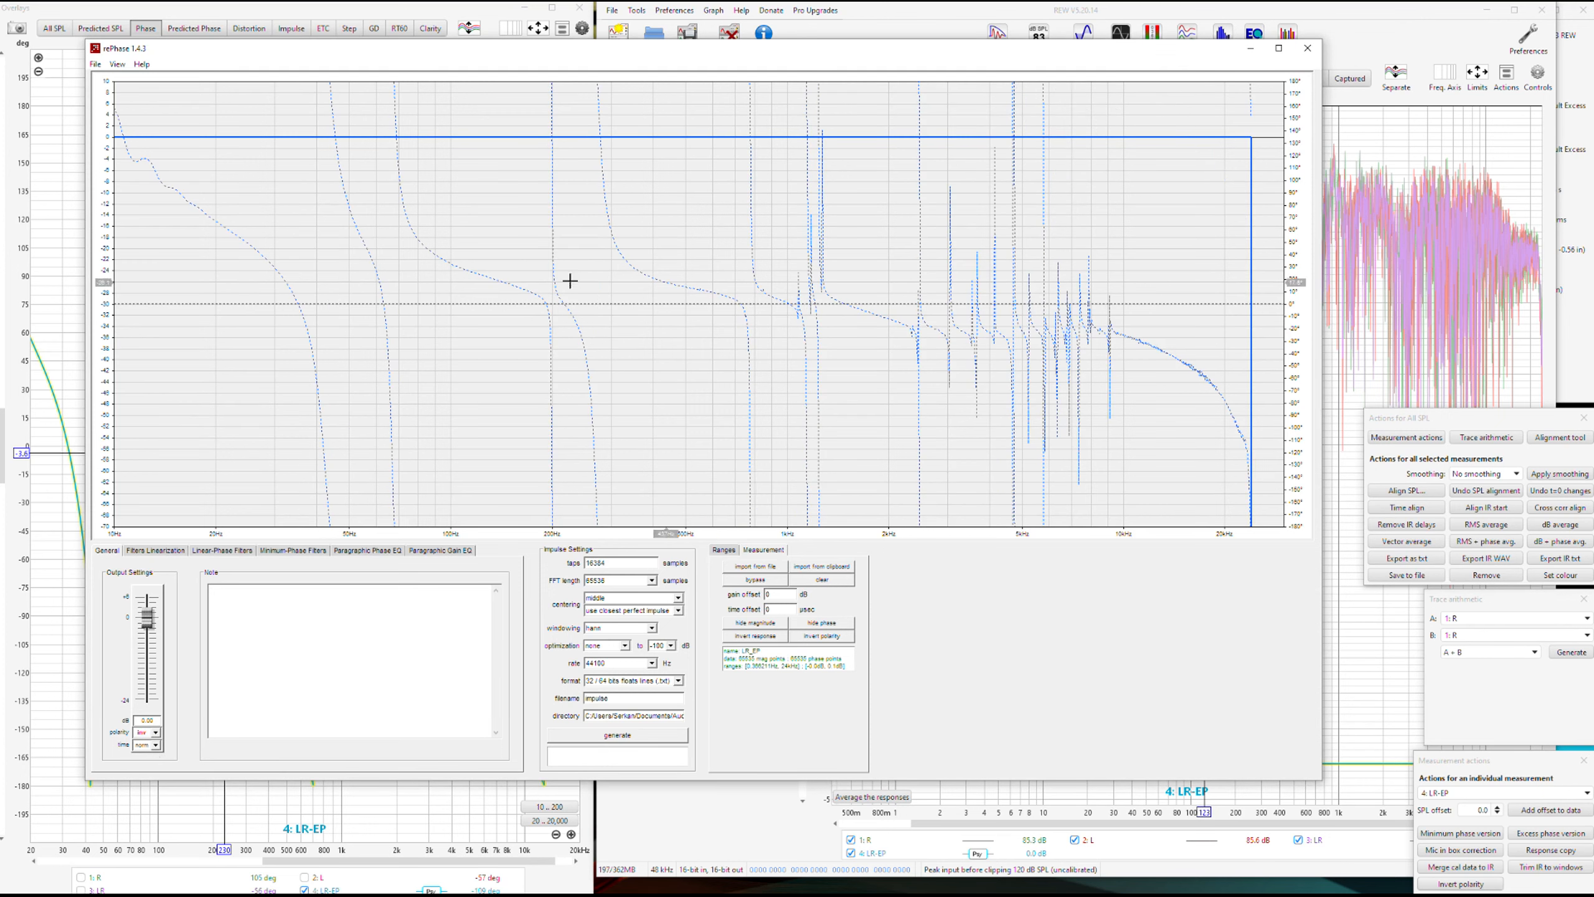
- Clear the filter types of the 2700 Hz and 260 Hz crossover linearization entries
click(156, 550)
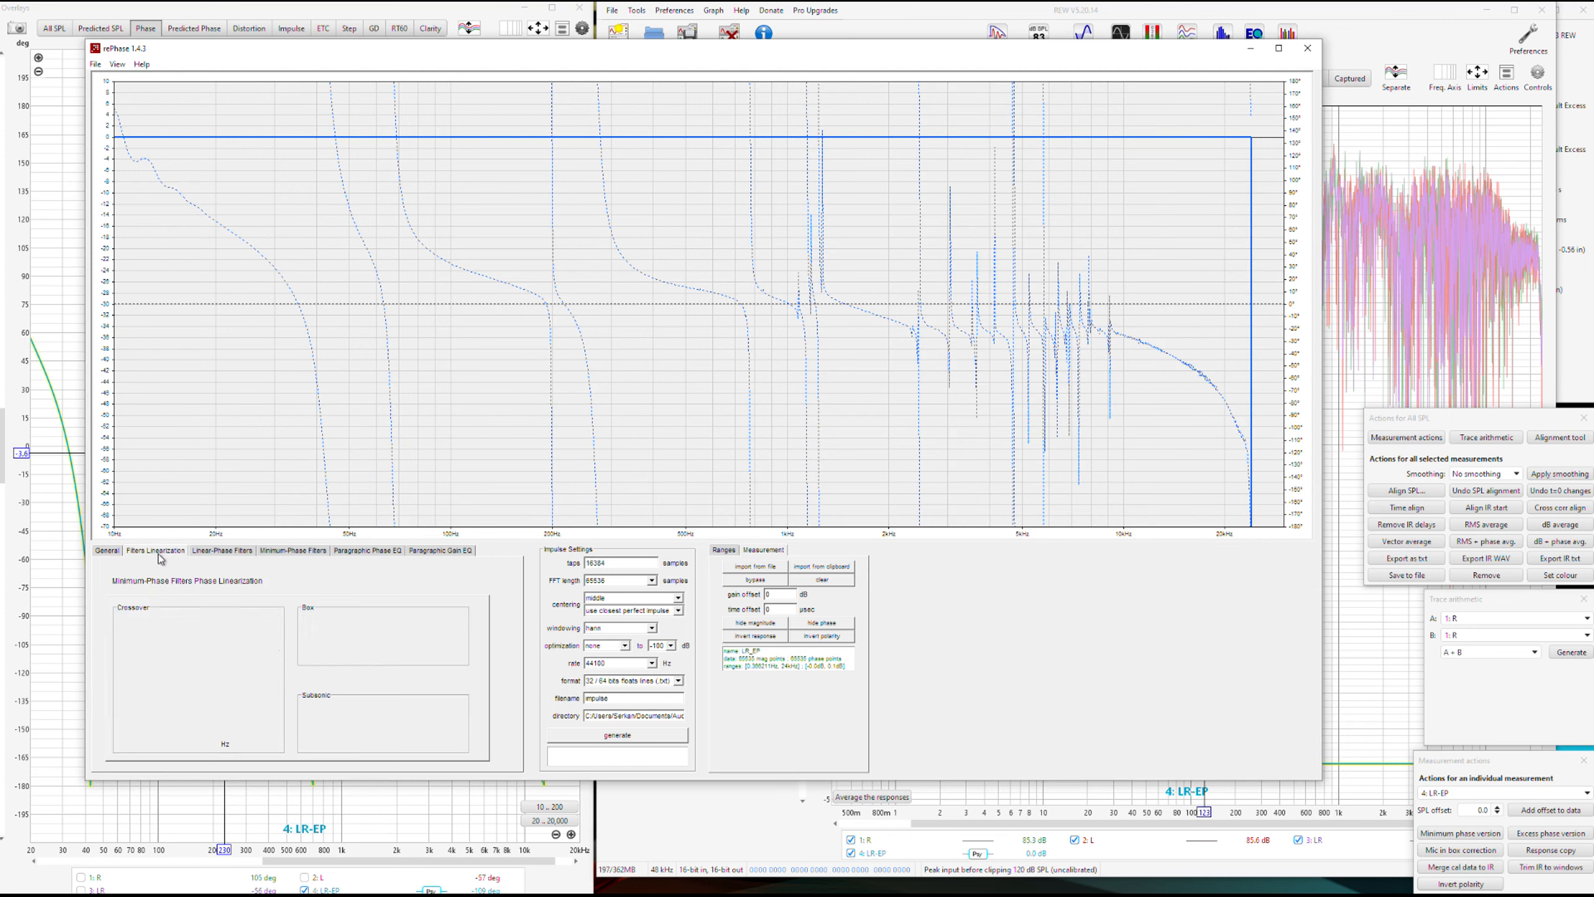
click(172, 622)
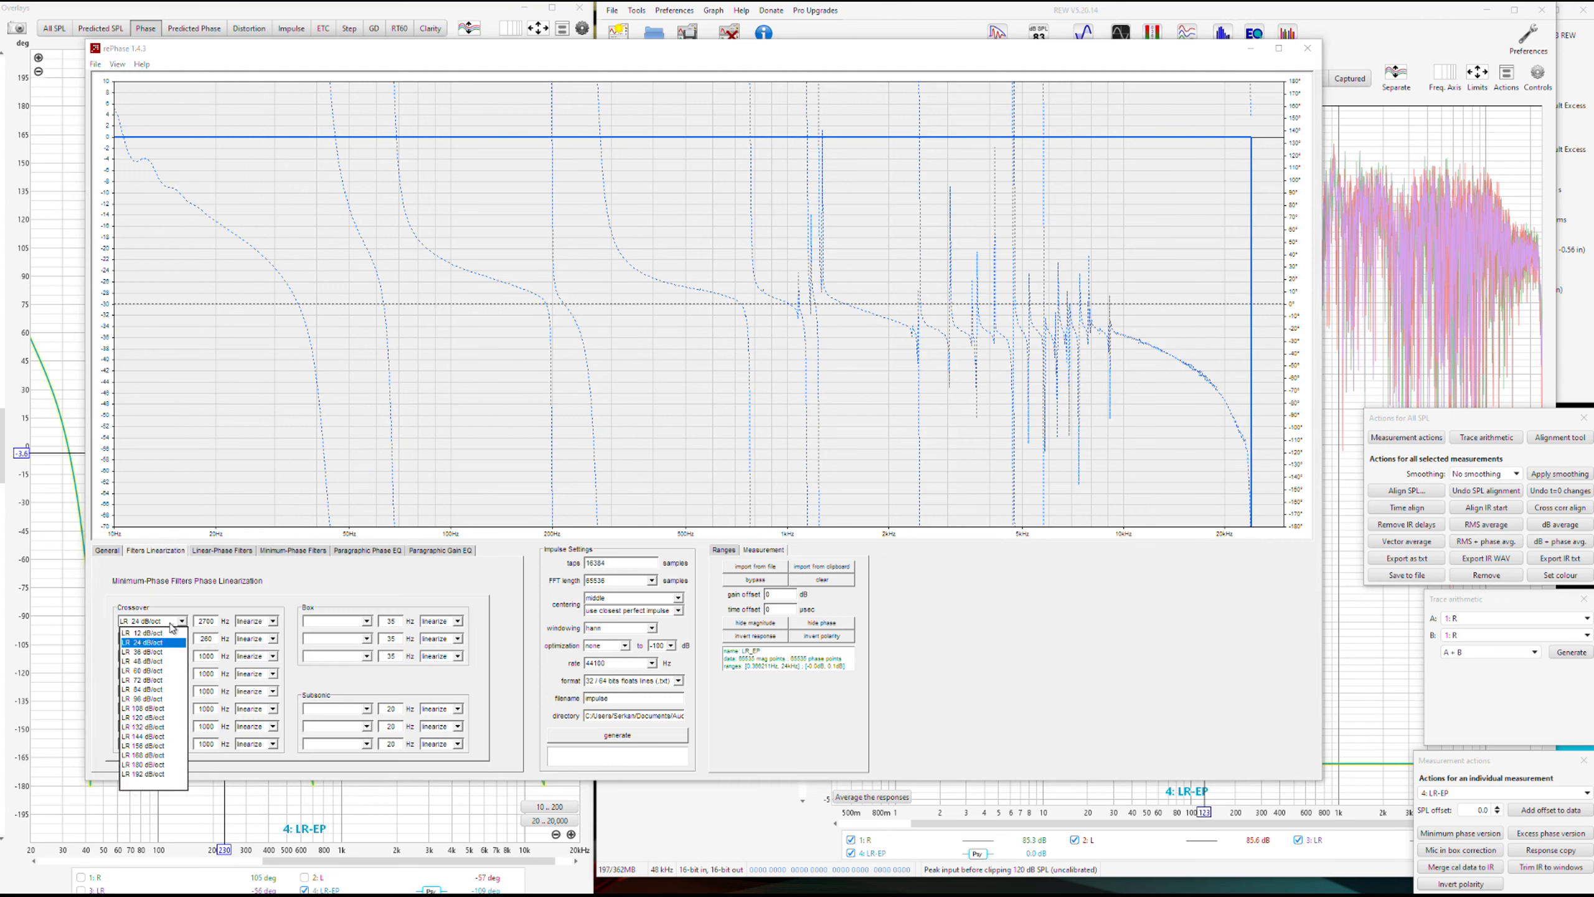
click(161, 787)
click(171, 646)
click(157, 796)
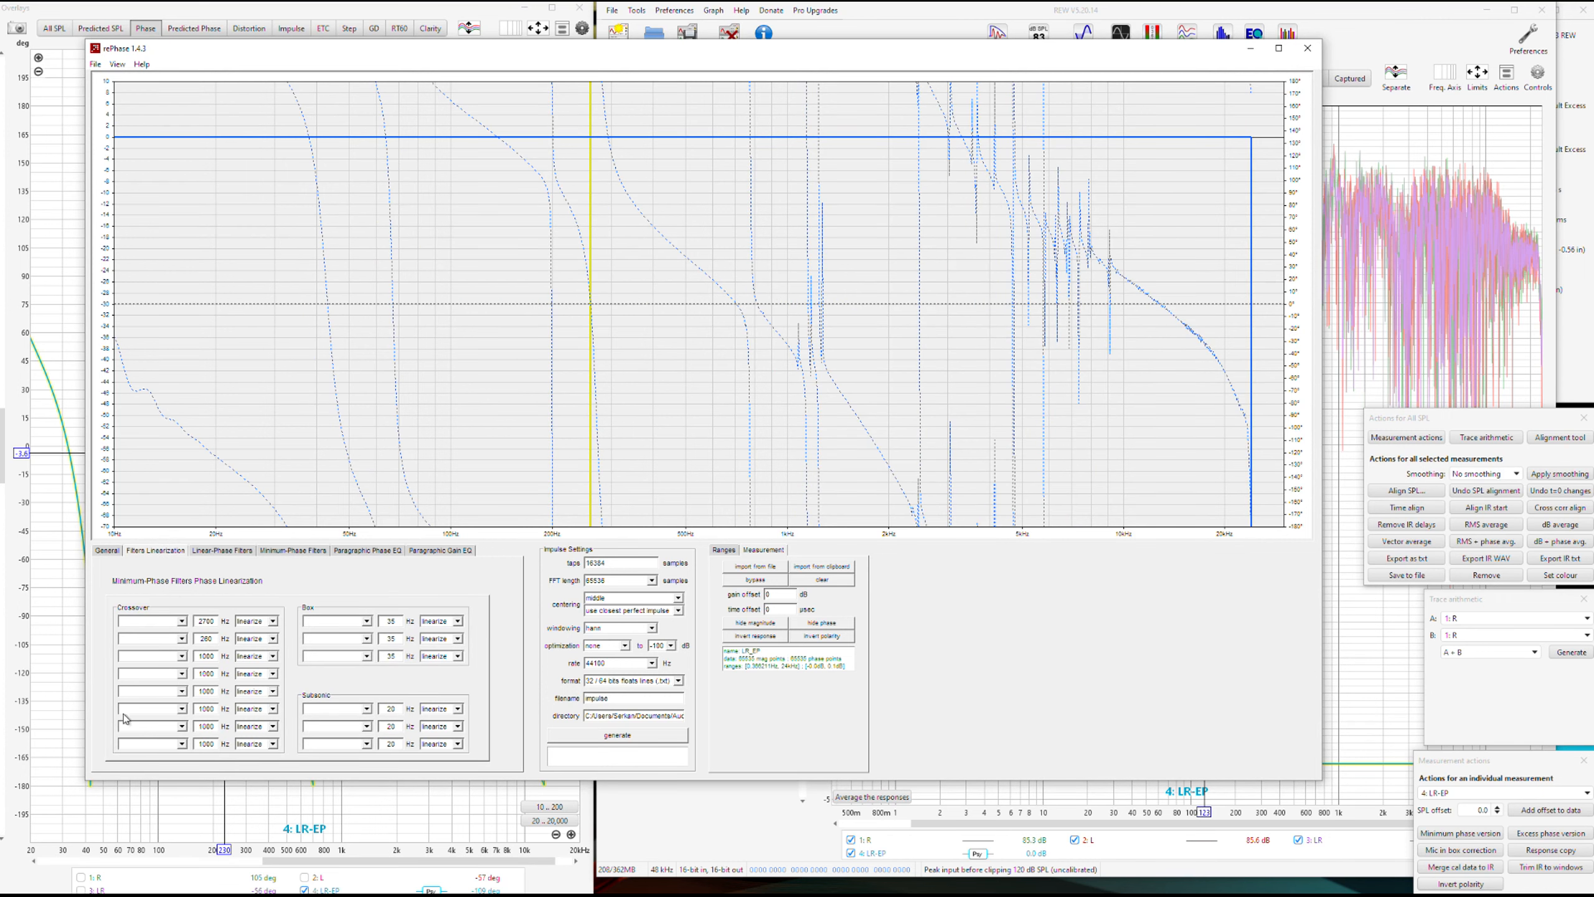
- Restore the LR 24 dB/oct filter at 2700 Hz and the LR 12 dB/oct filter at 260 Hz
click(163, 621)
click(155, 647)
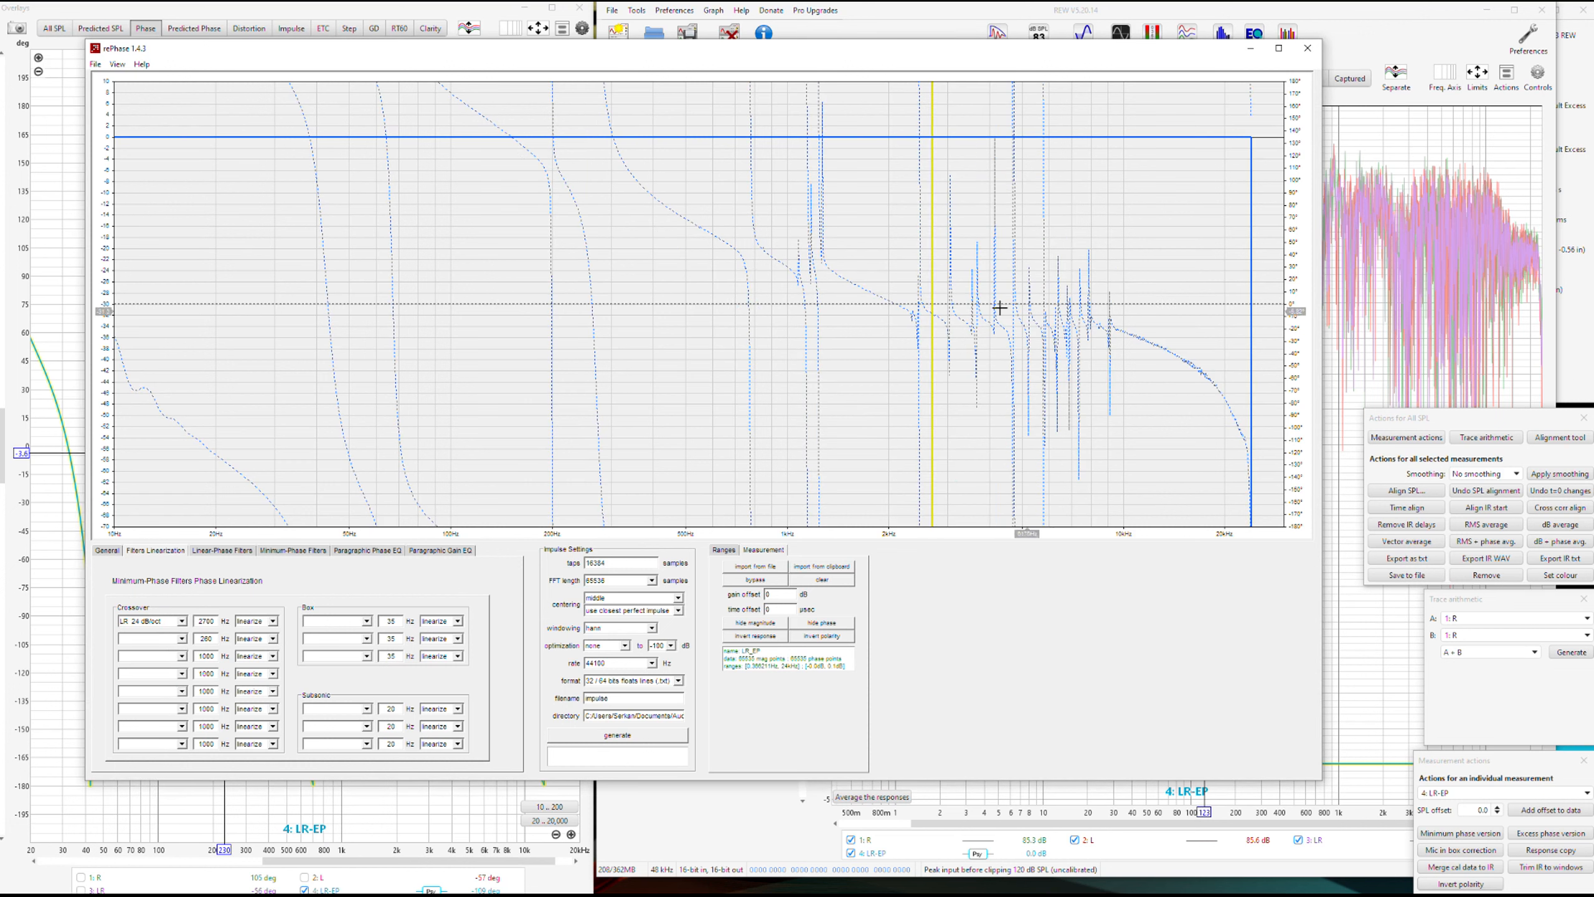
click(182, 639)
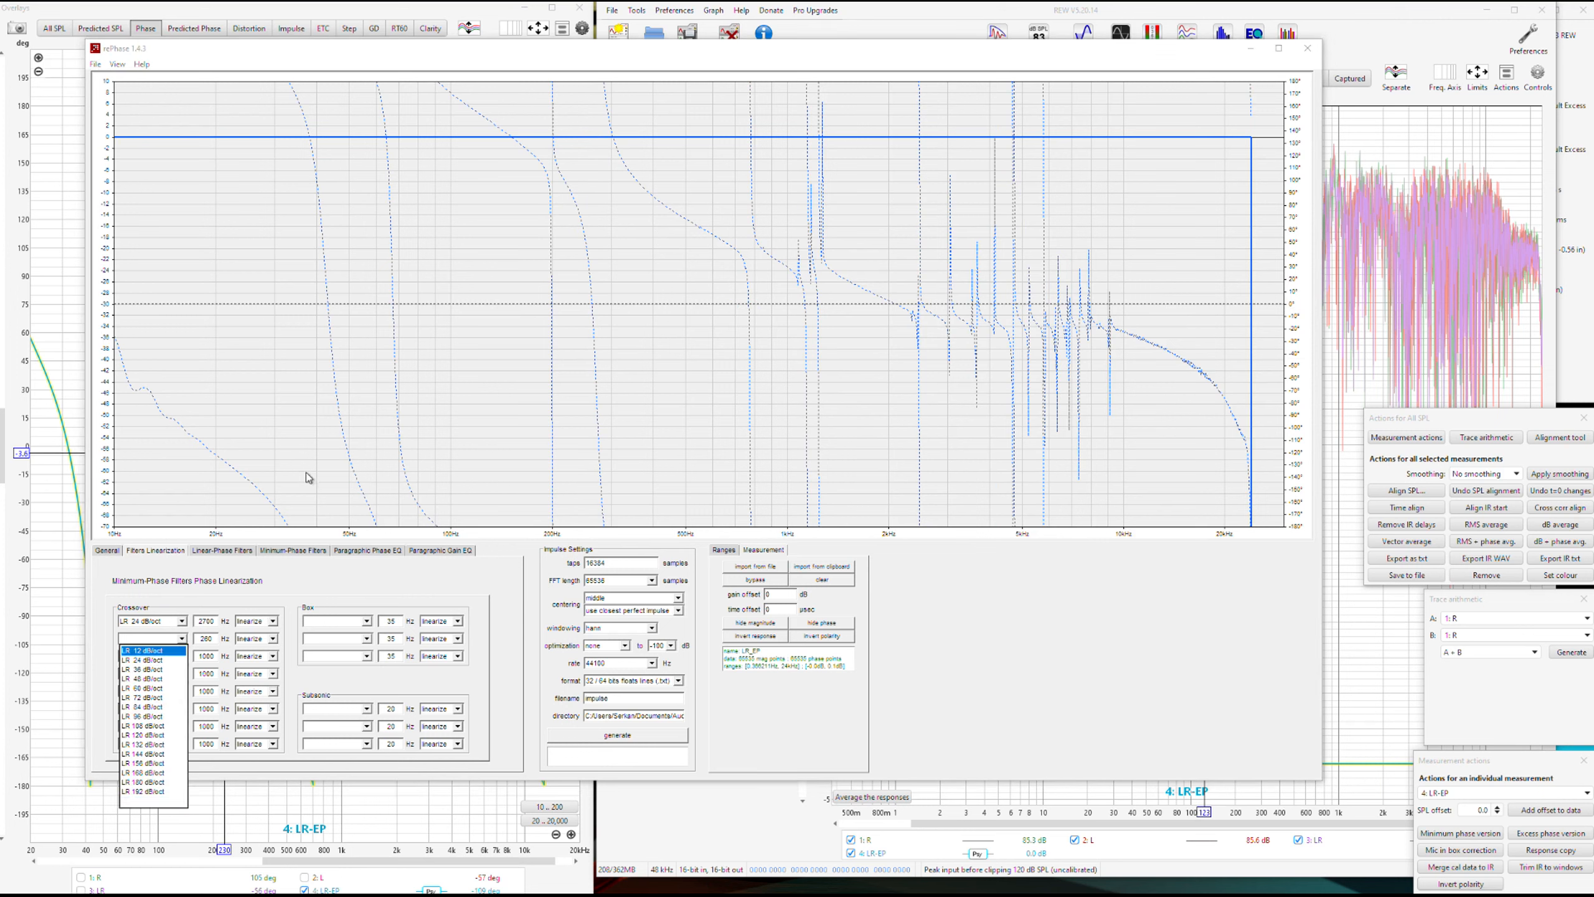
click(148, 651)
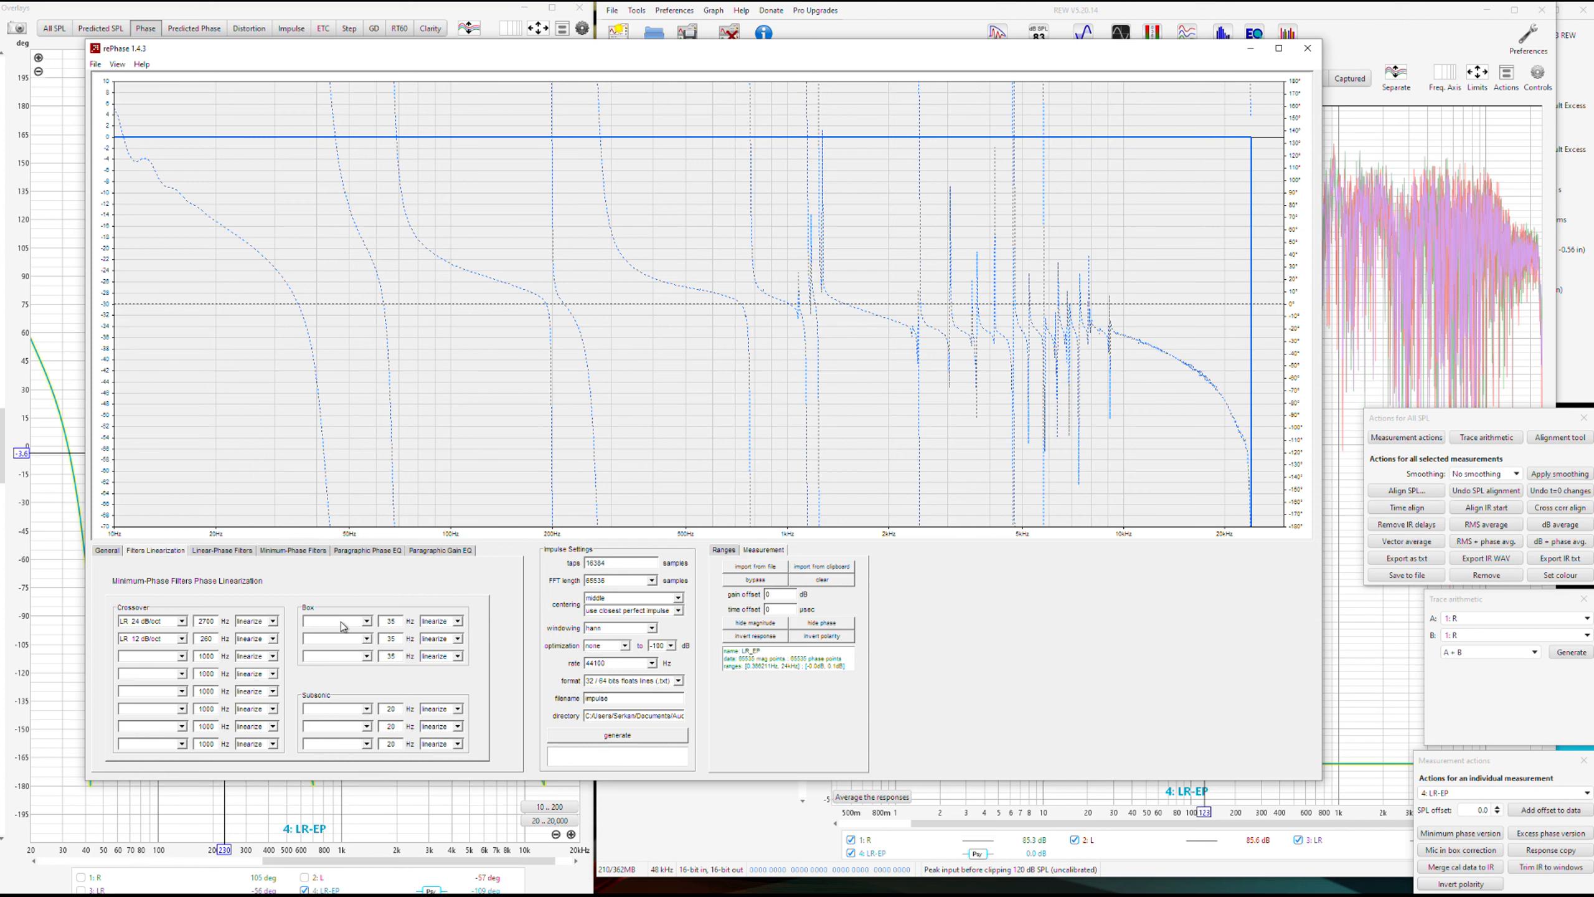
click(108, 552)
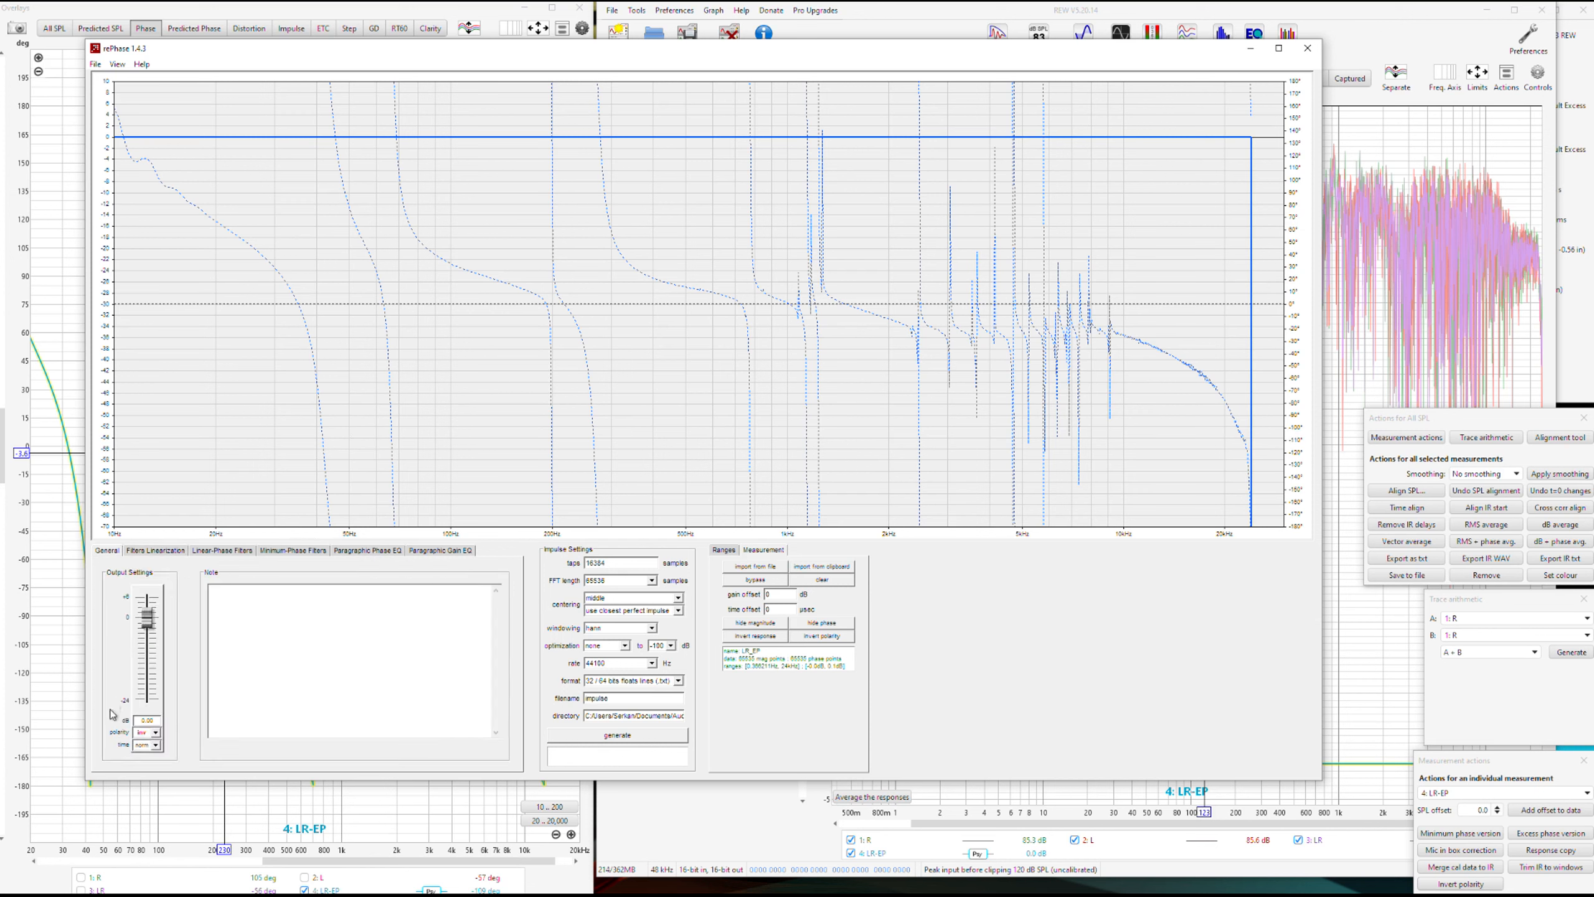
click(176, 552)
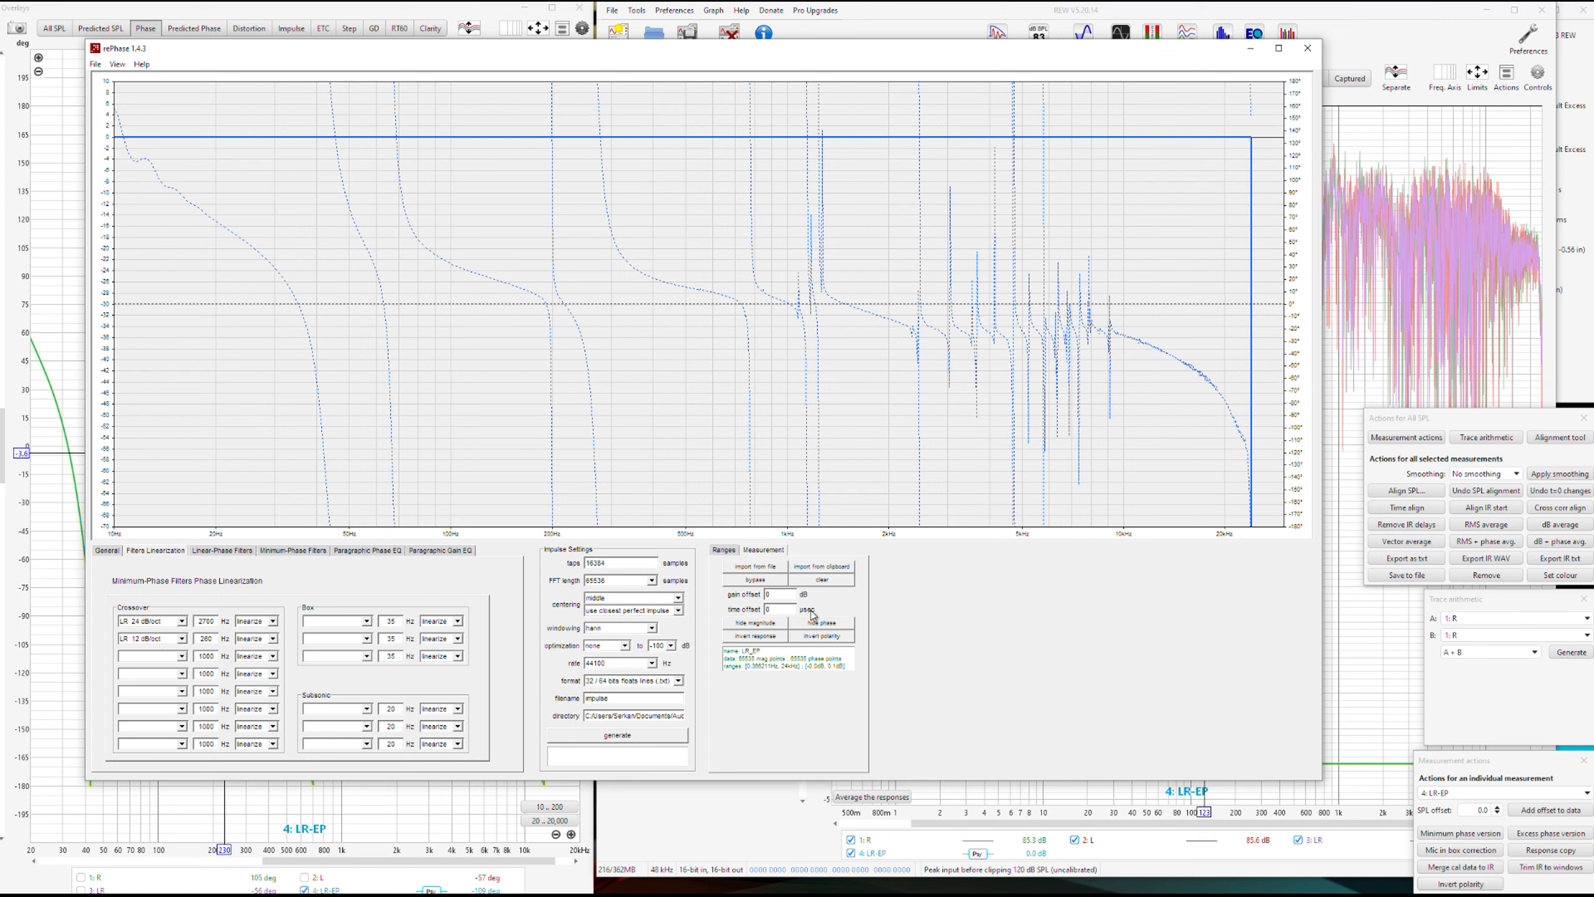
- Set the impulse windowing to rectangular and the output format to 32 bits IEEE mono (.wav)
click(651, 627)
click(649, 640)
click(679, 681)
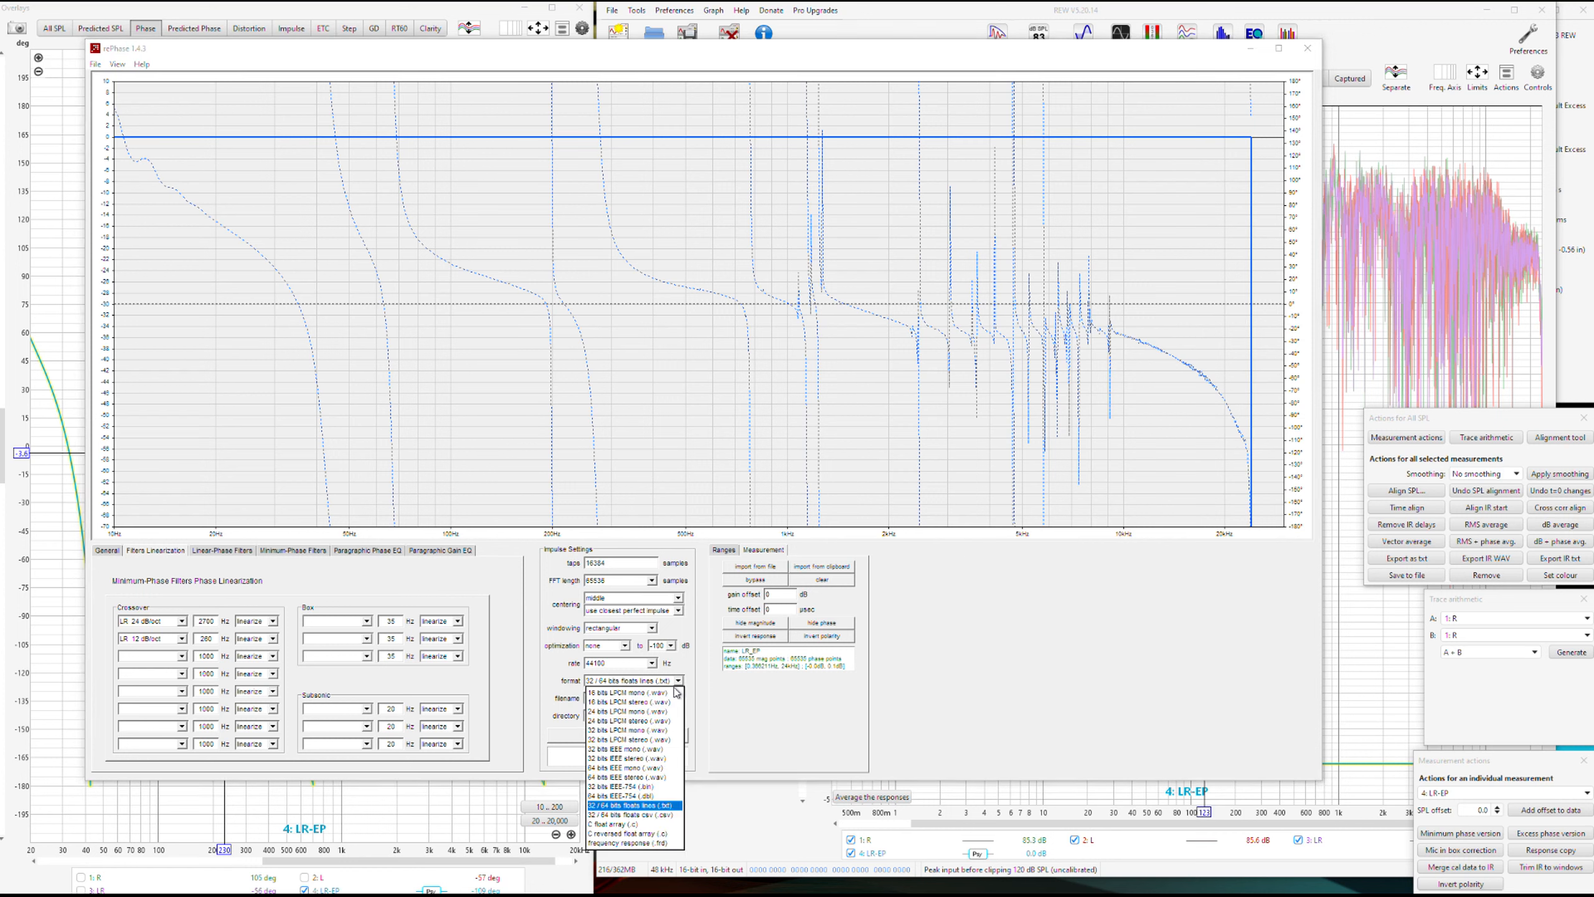
click(628, 749)
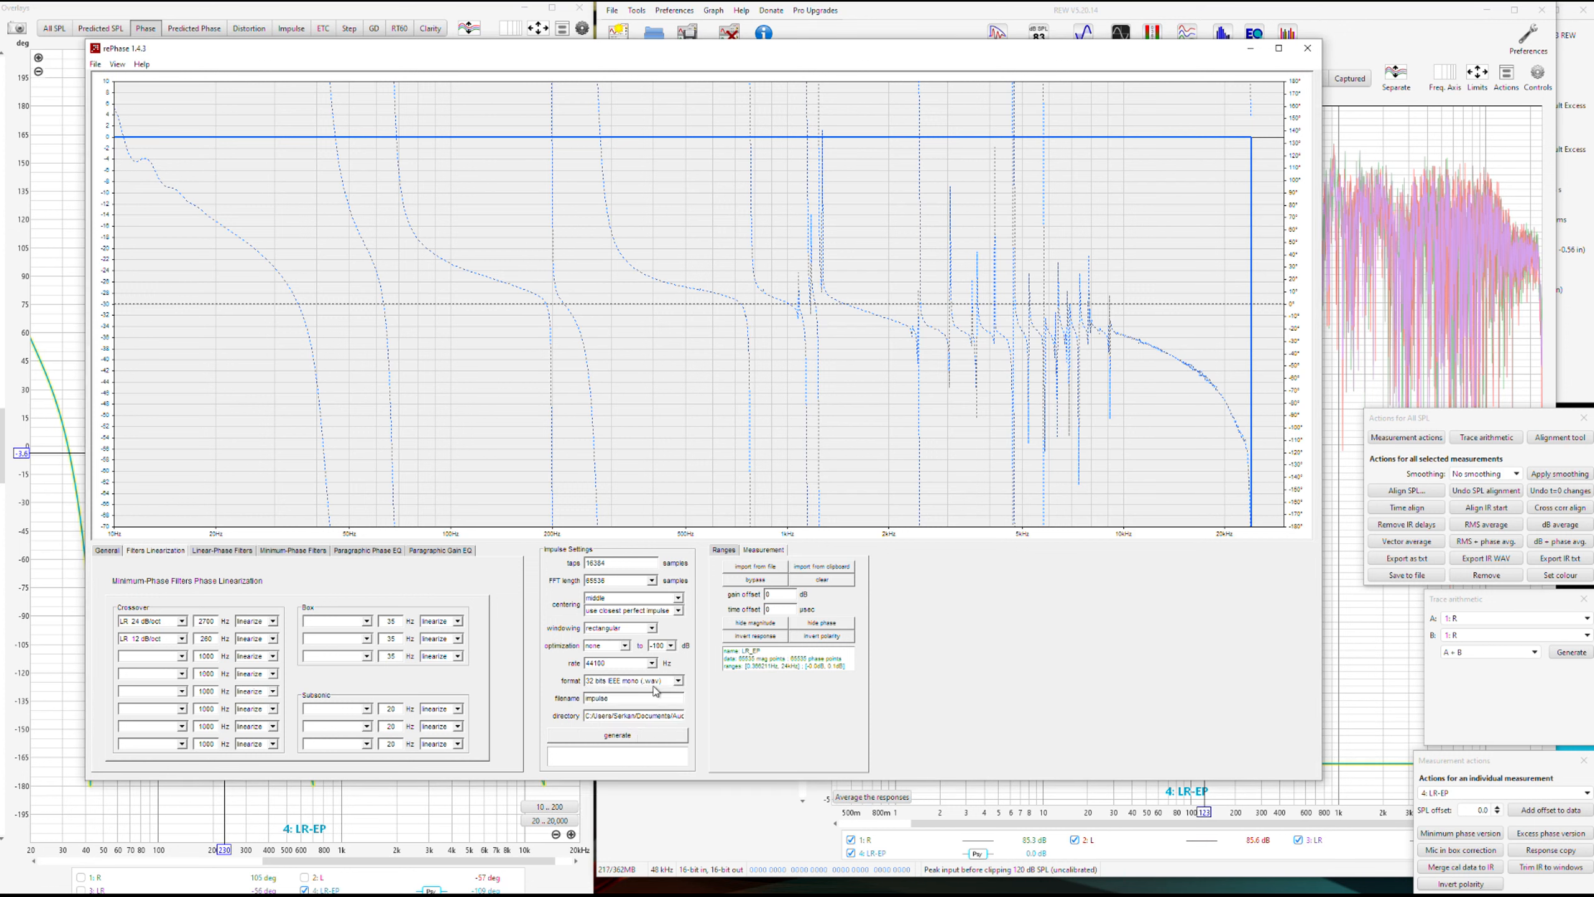
click(672, 683)
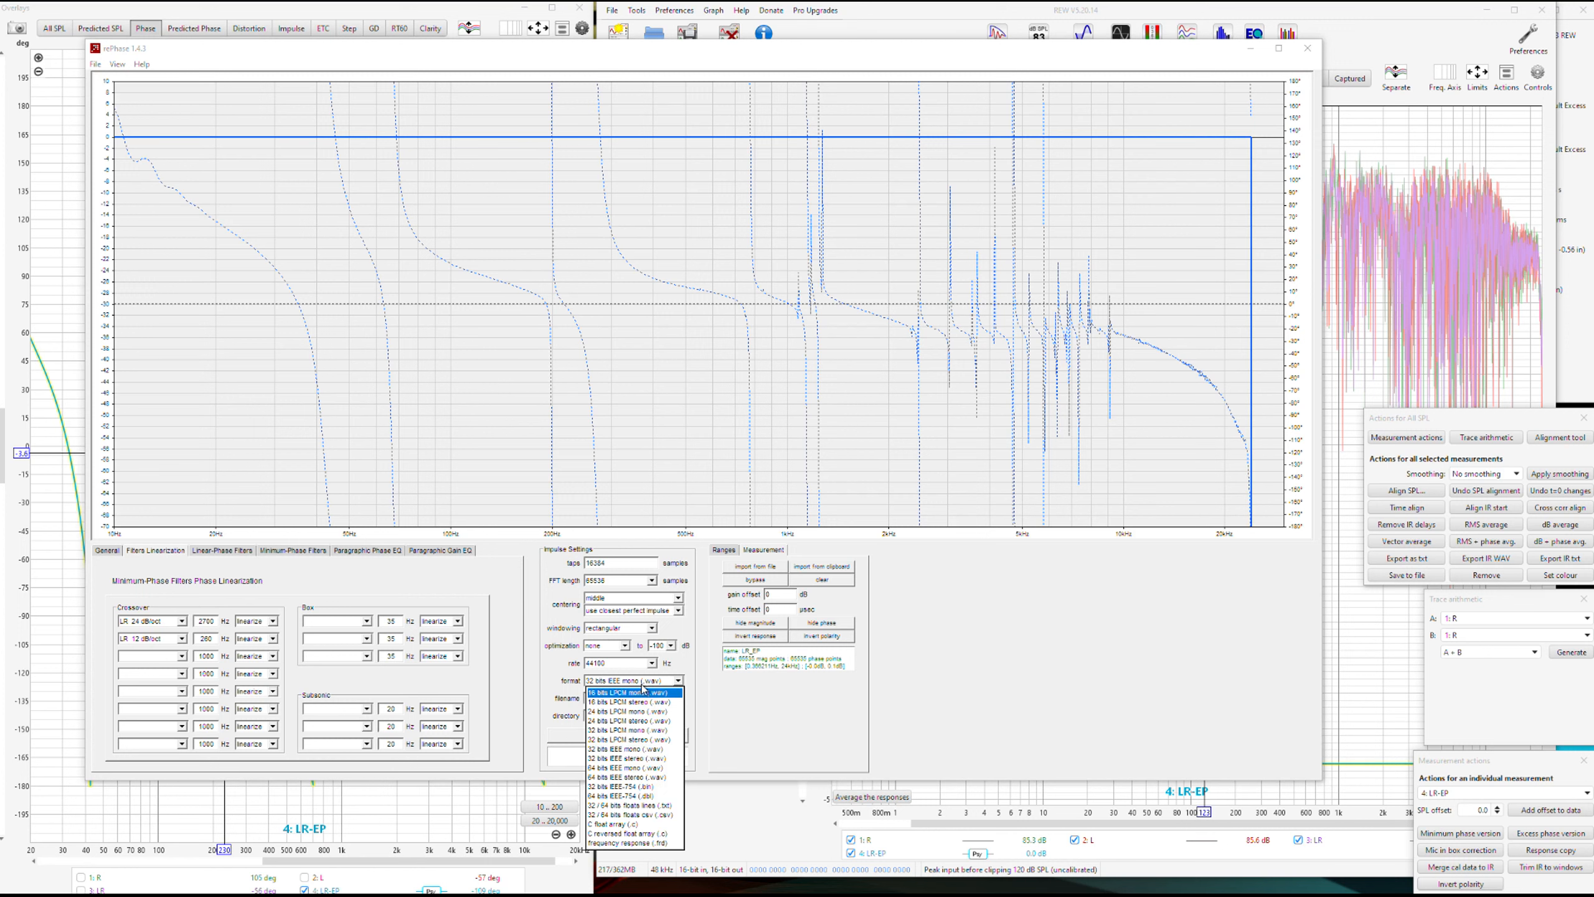
click(650, 688)
- Set the impulse sample rate to 48 kHz and the number of taps to 131072
click(651, 664)
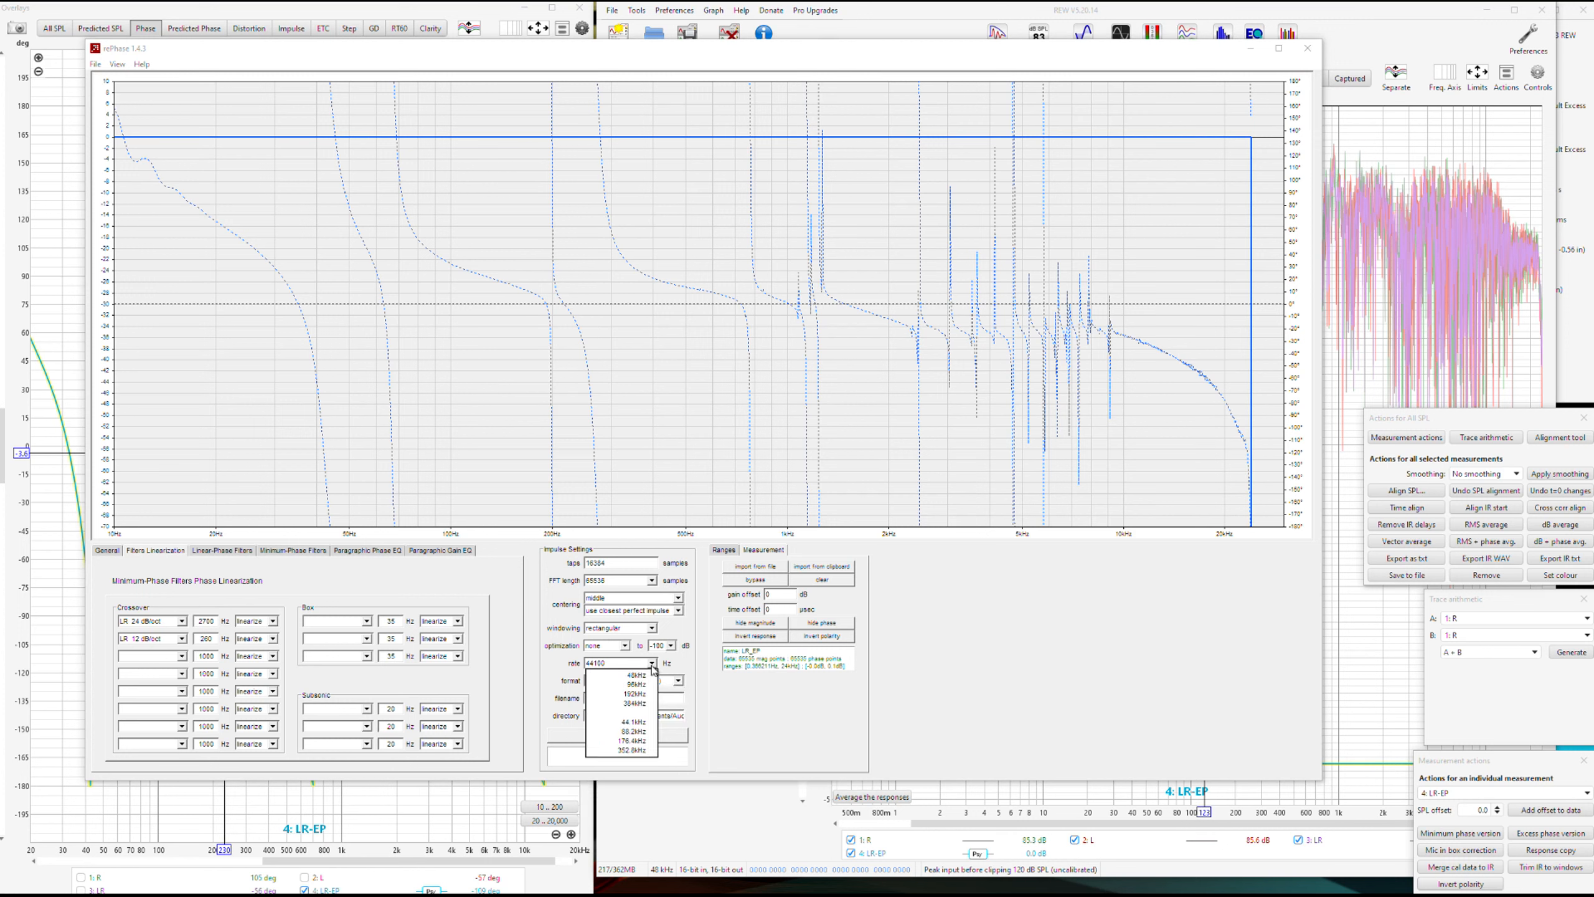
click(647, 676)
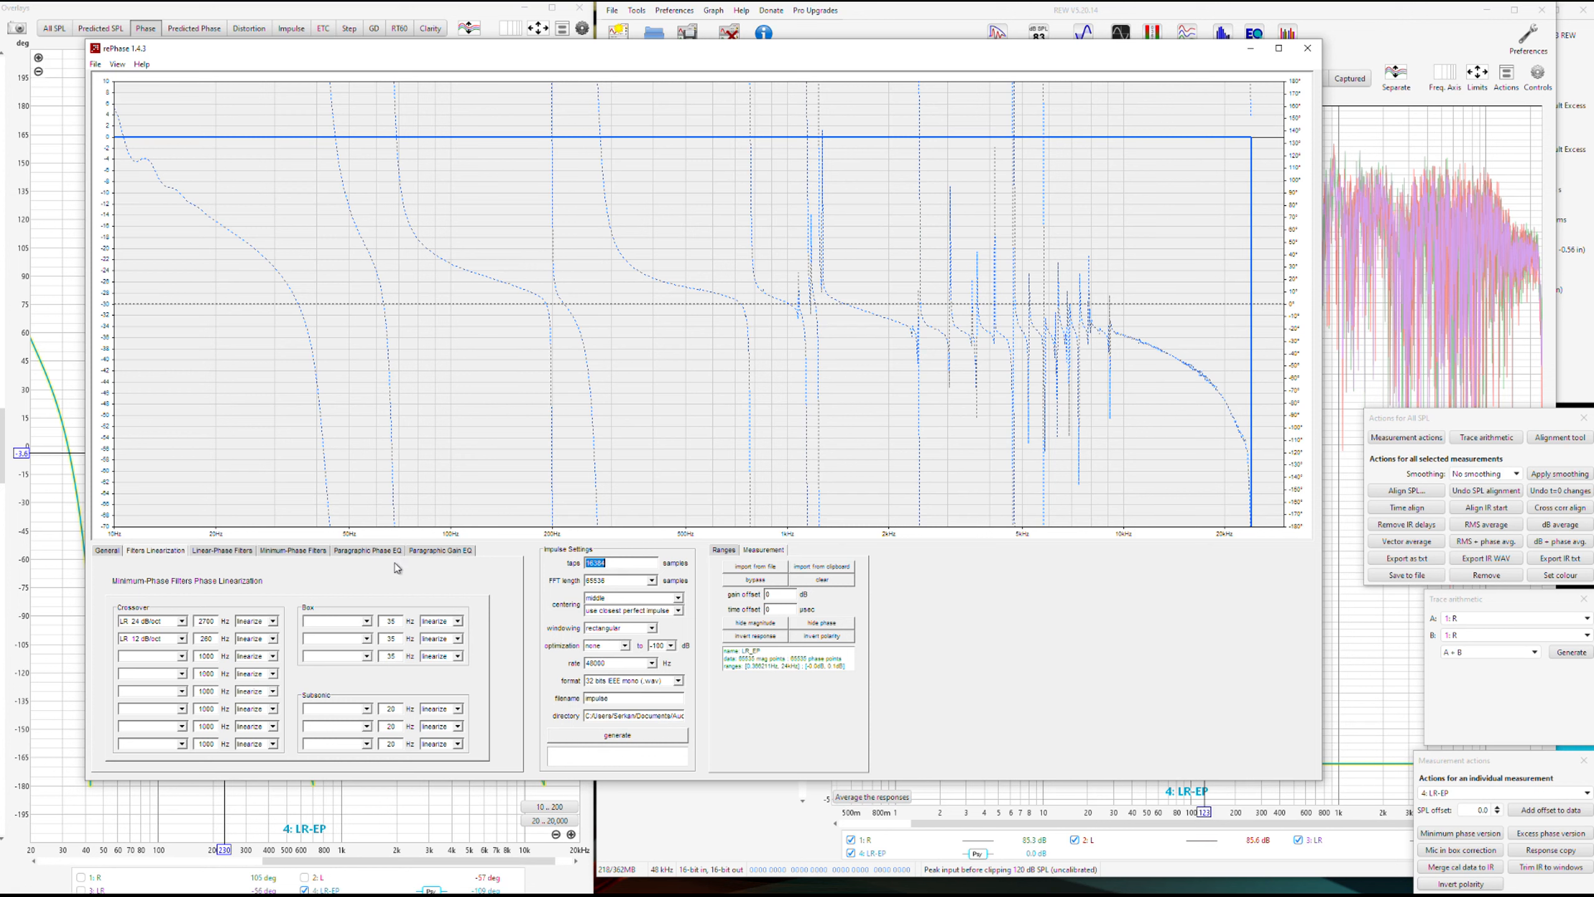
text(131072)
- Set the impulse output directory to the Phase Video folder on the desktop and the filename to XO
click(641, 717)
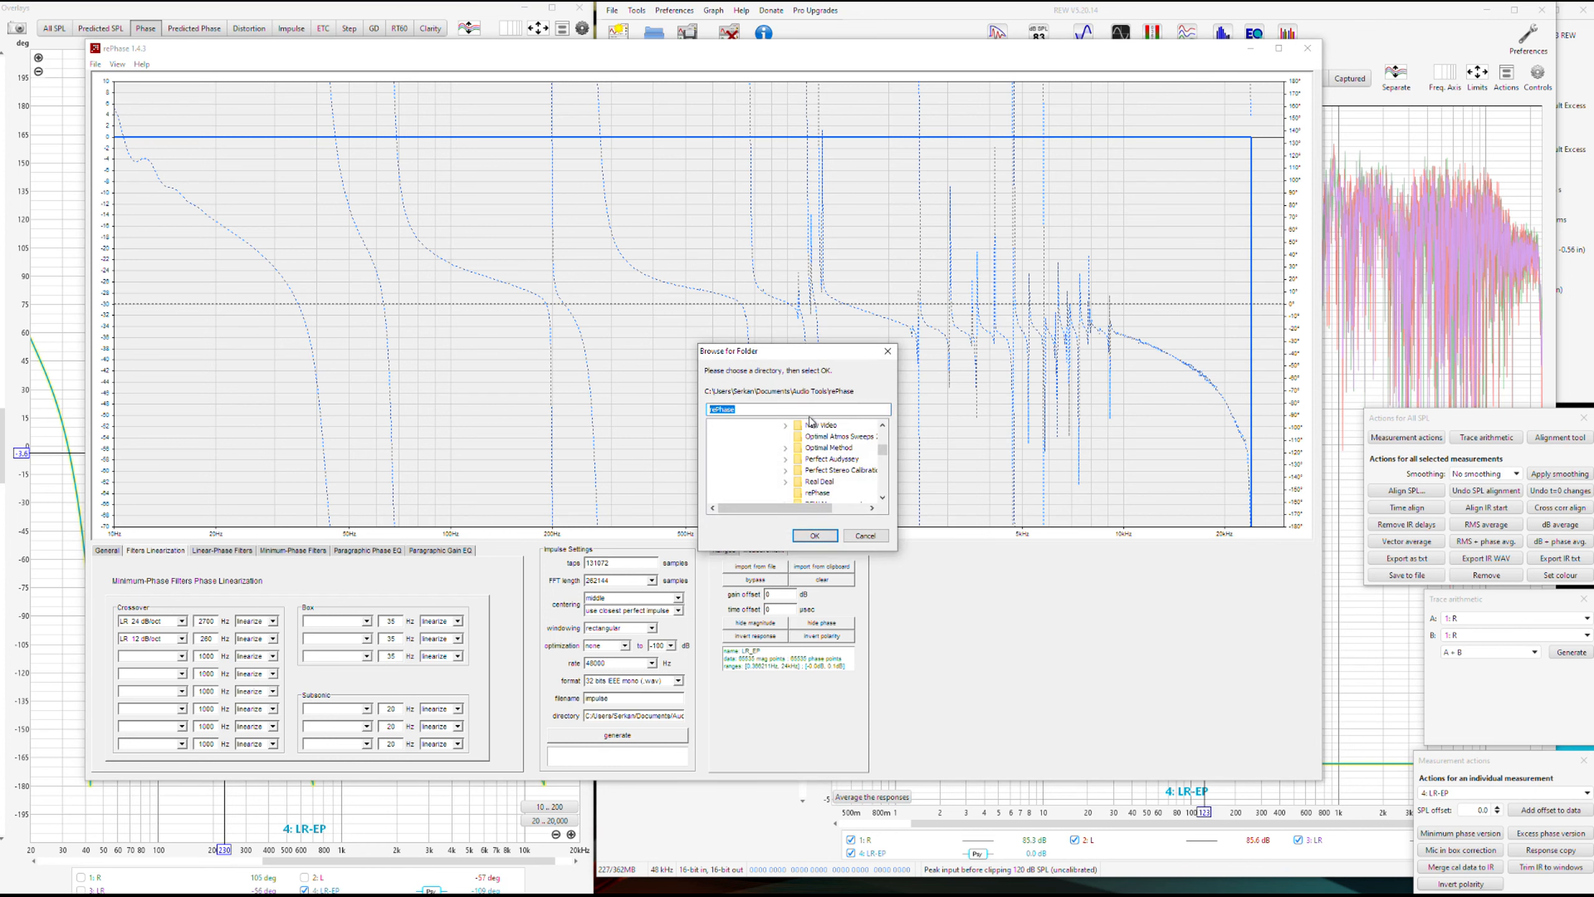
scroll(733, 475, up, 5)
scroll(731, 495, down, 10)
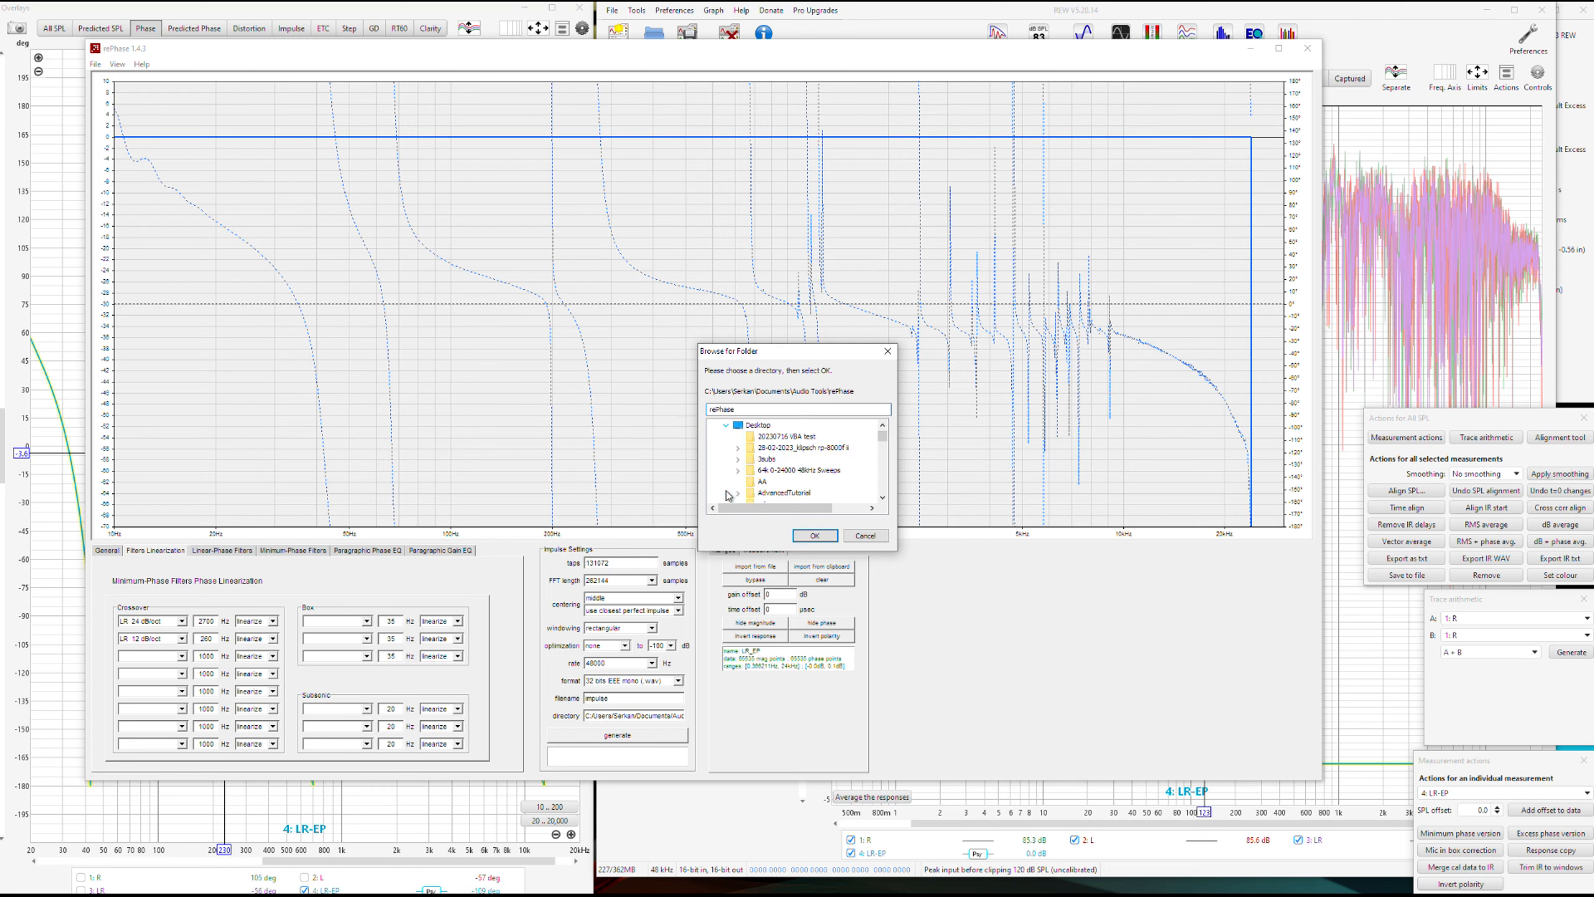
scroll(816, 470, down, 10)
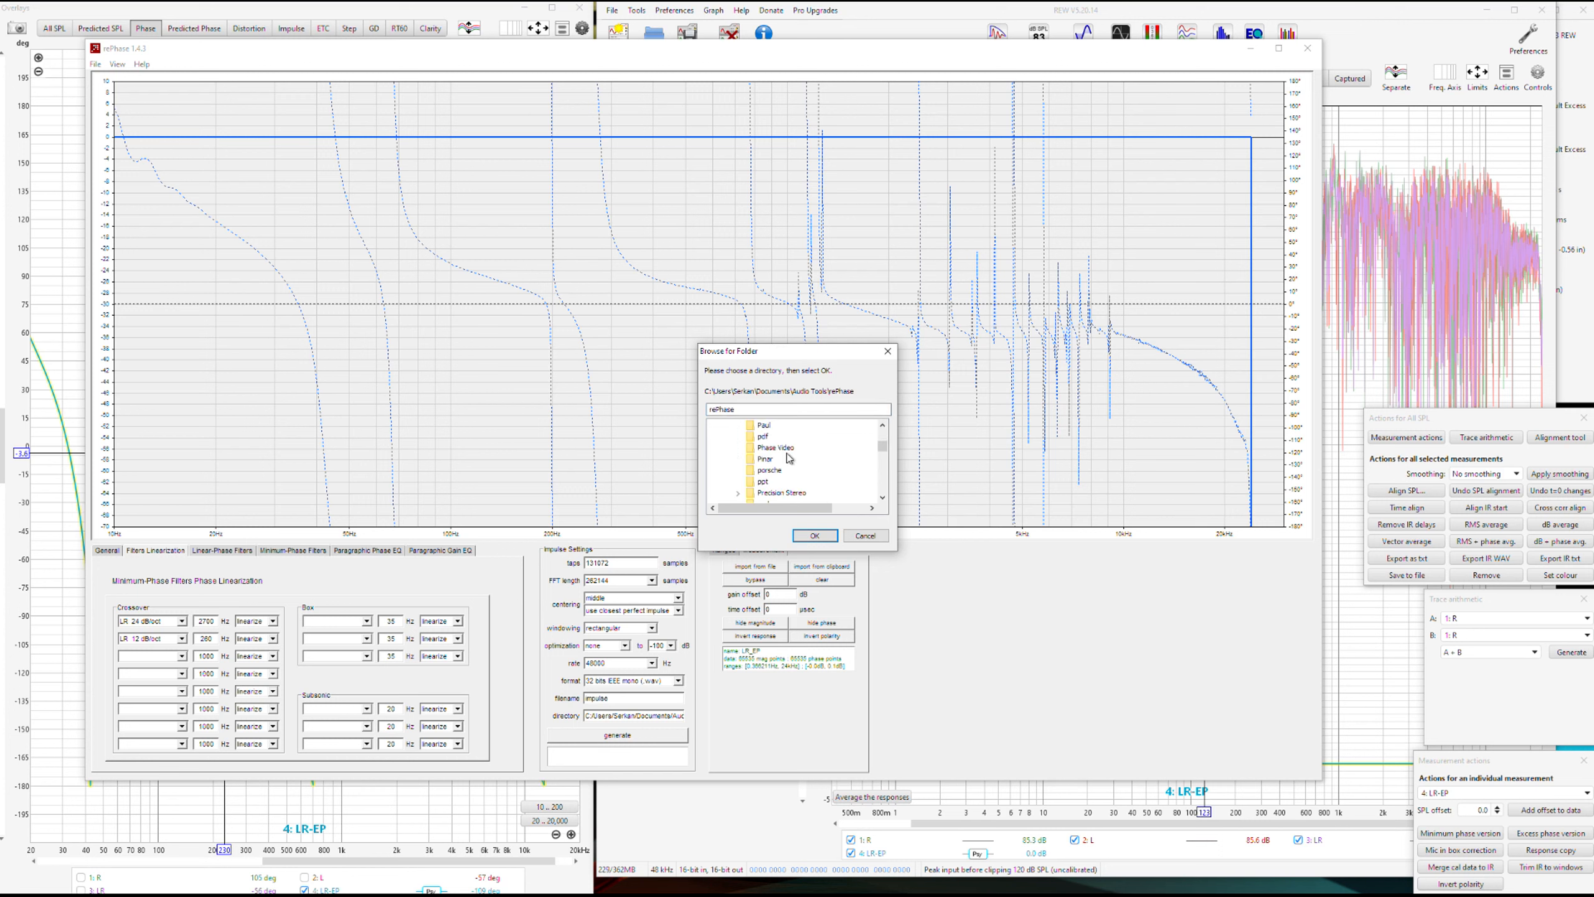
click(776, 447)
click(814, 535)
text(XO)
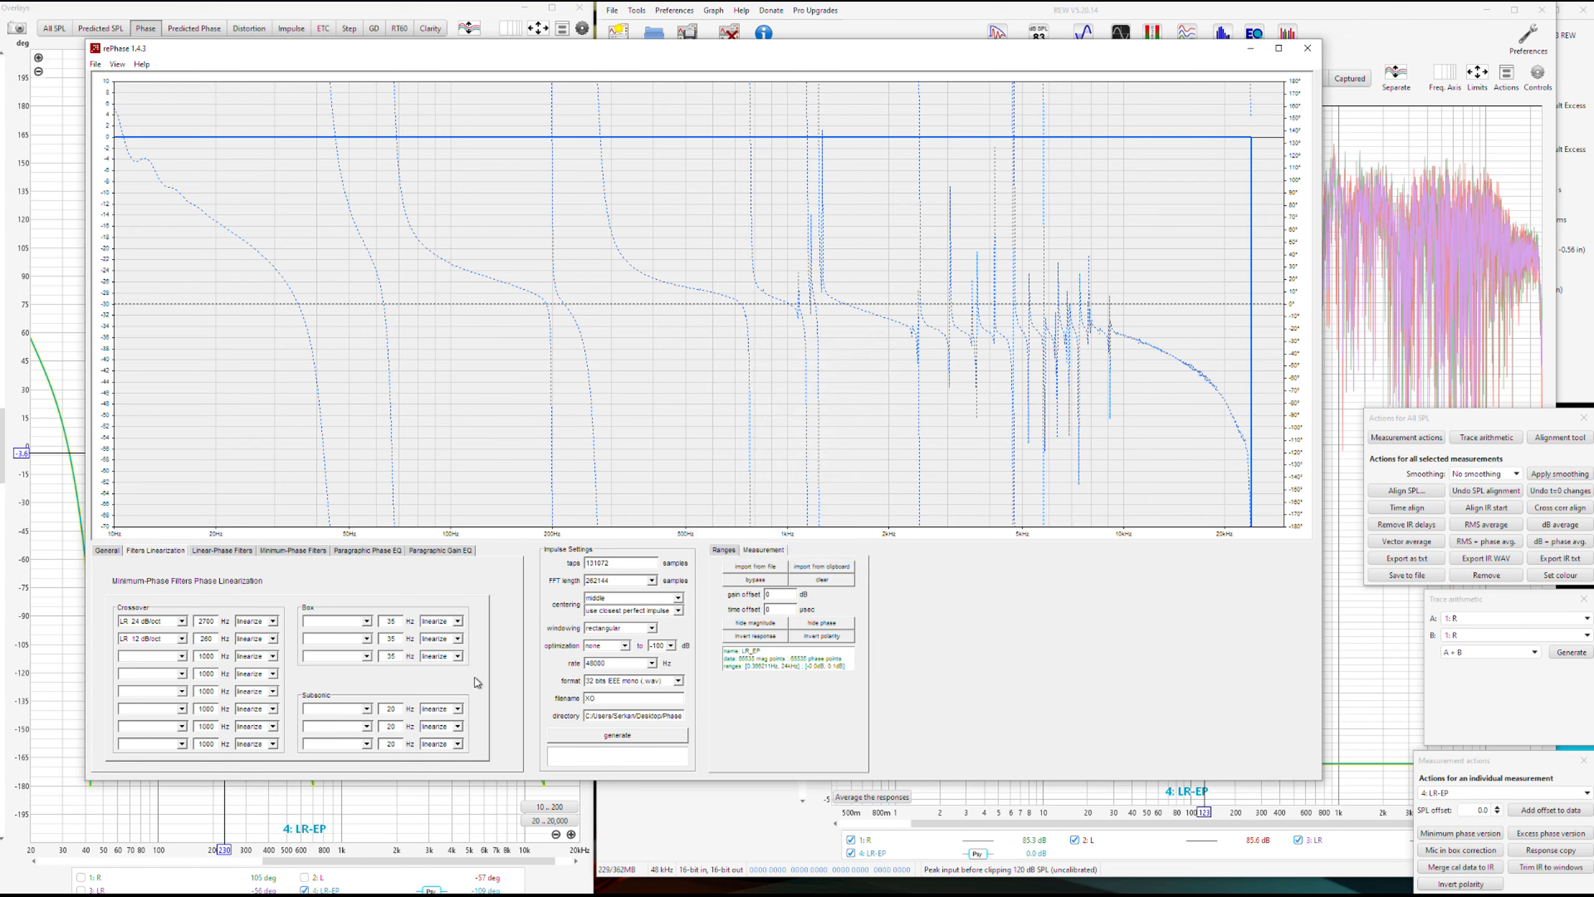
- Generate the XO impulse and import XO.wav from the Phase Video folder into REW
click(648, 739)
click(1249, 50)
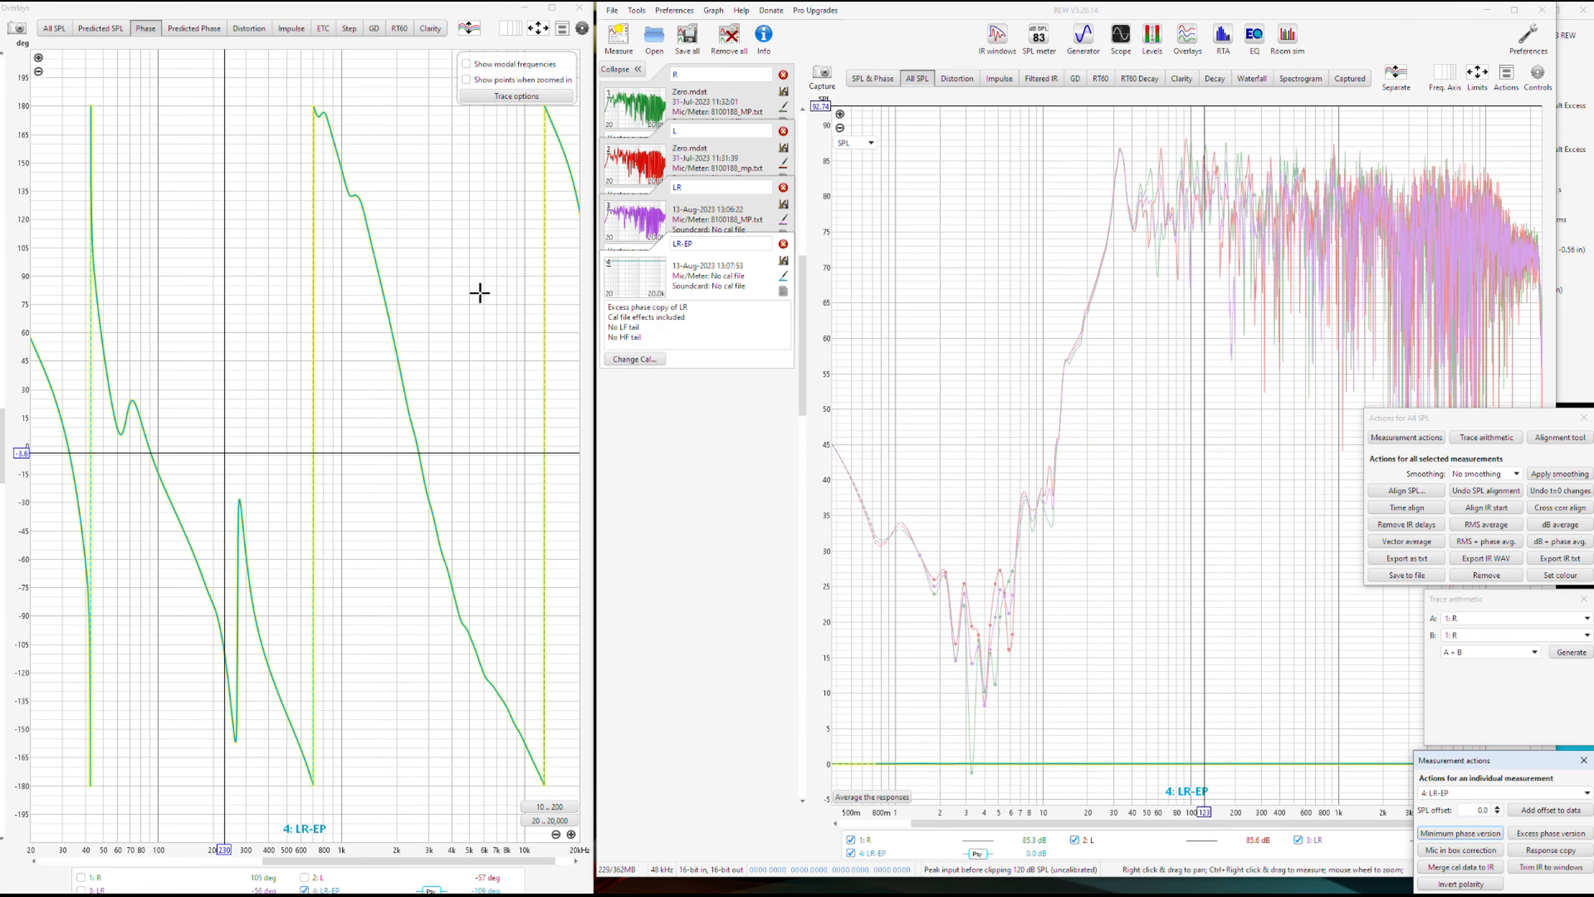
click(310, 886)
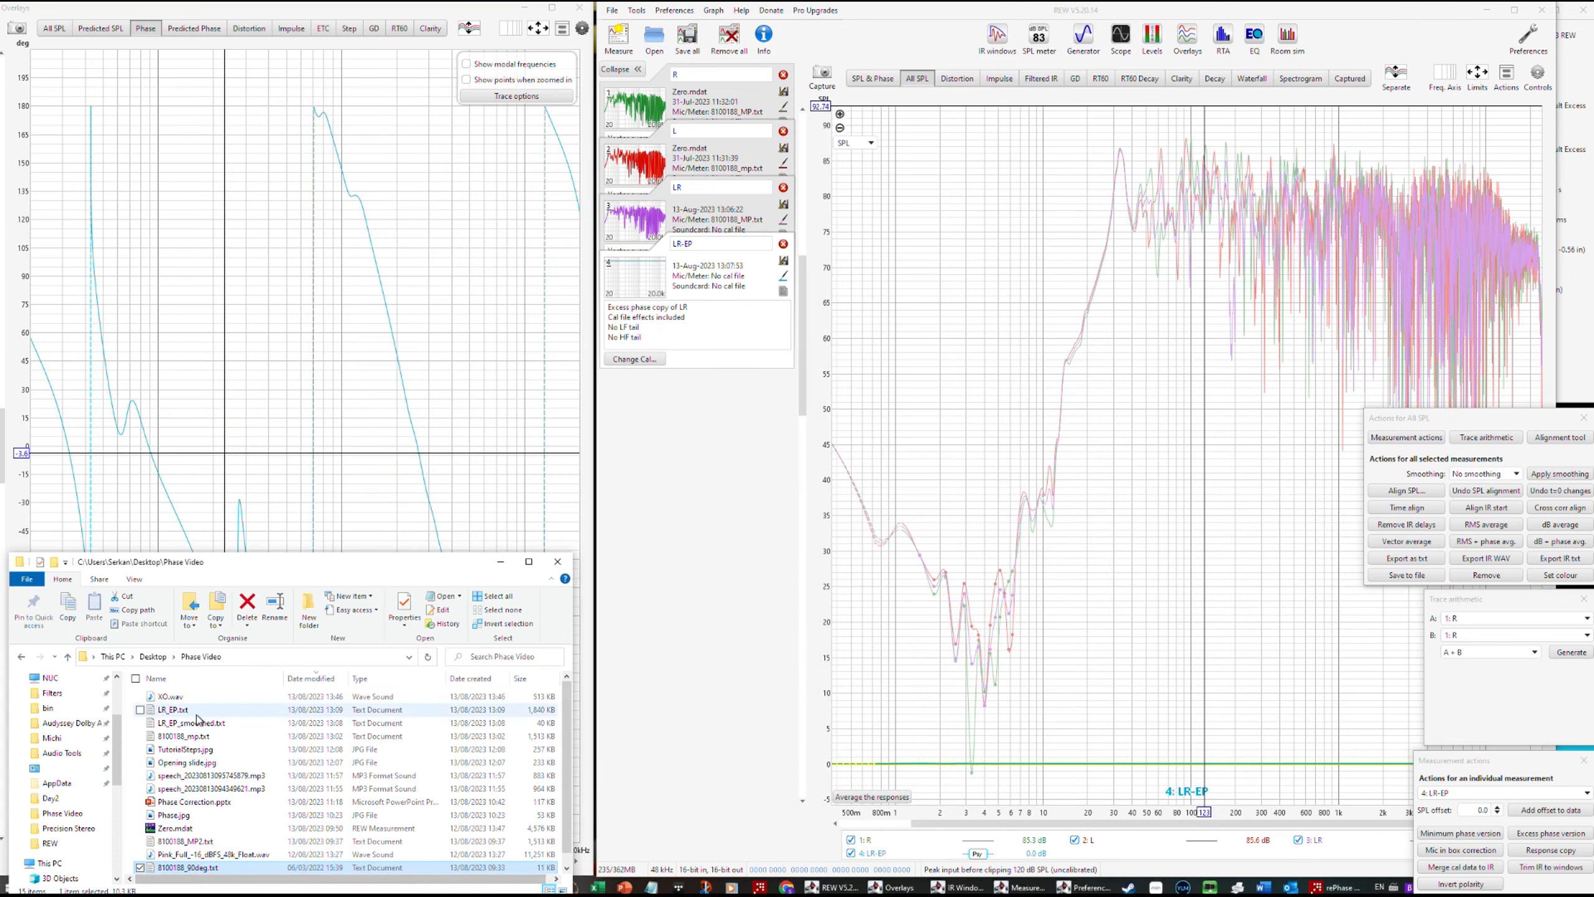
drag(170, 696, 995, 591)
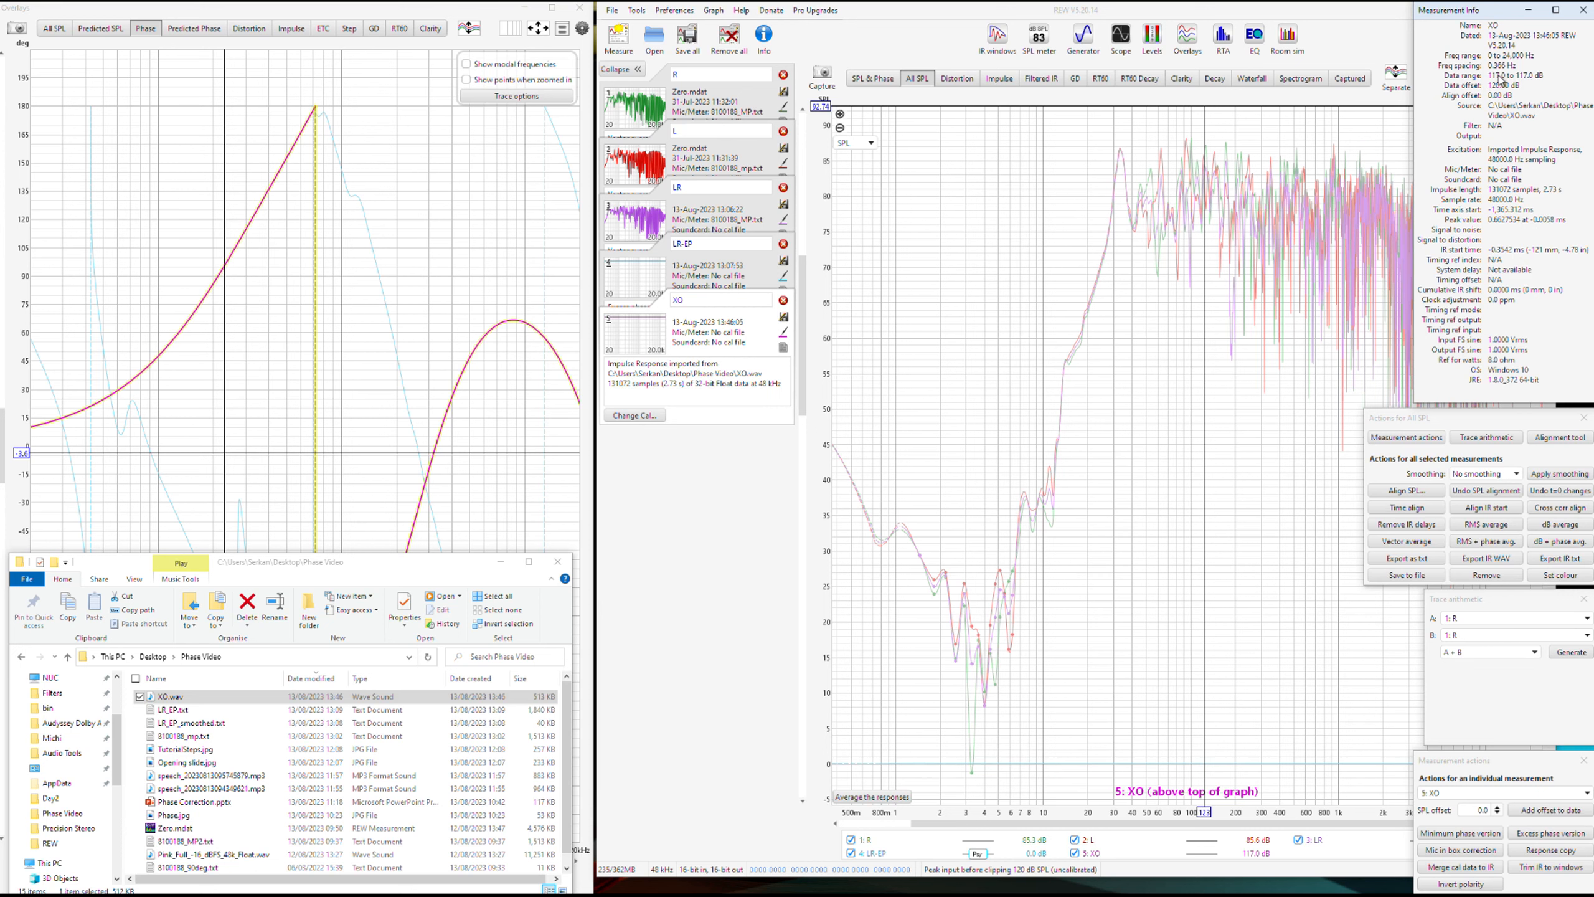
- Add an SPL offset of -117 dB to the XO measurement's data and put the file window away
click(1471, 811)
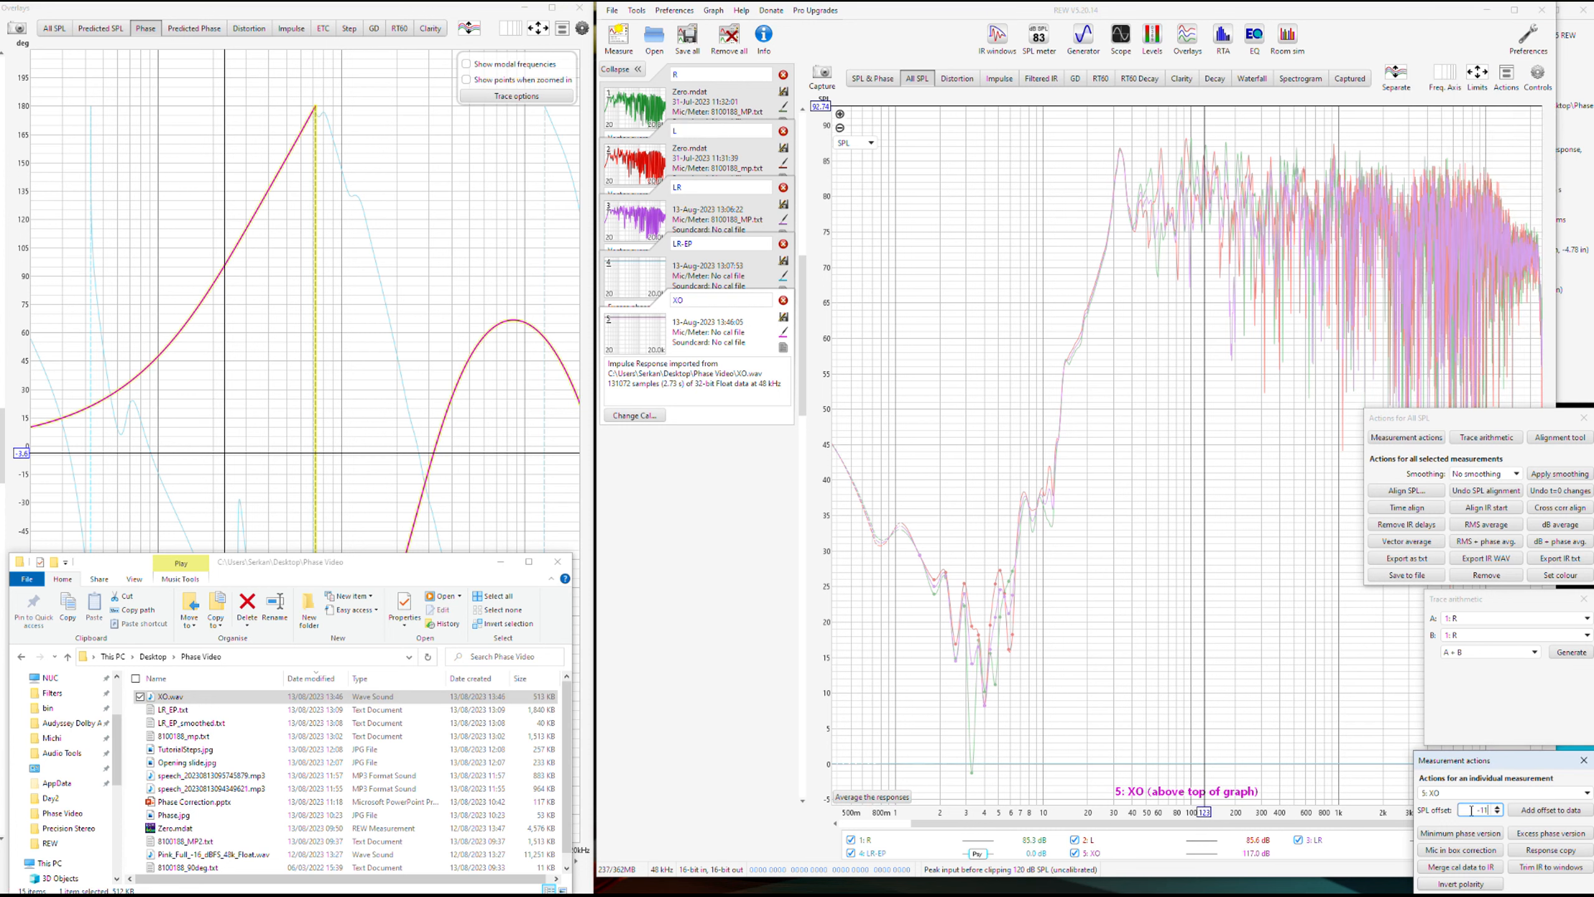
text(-117)
click(1525, 812)
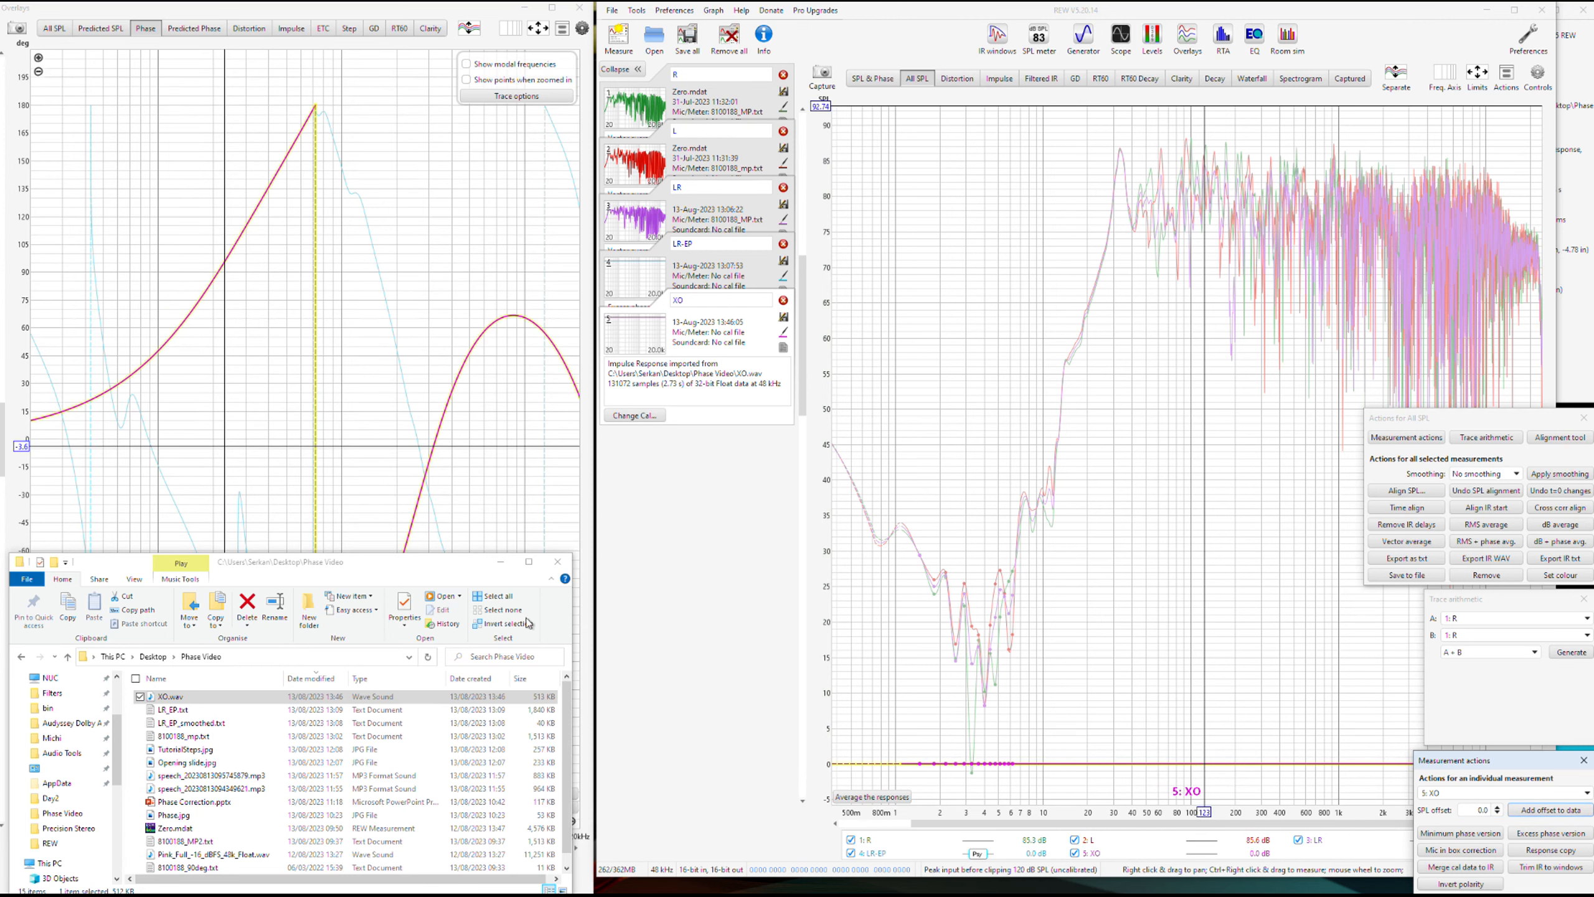
click(500, 561)
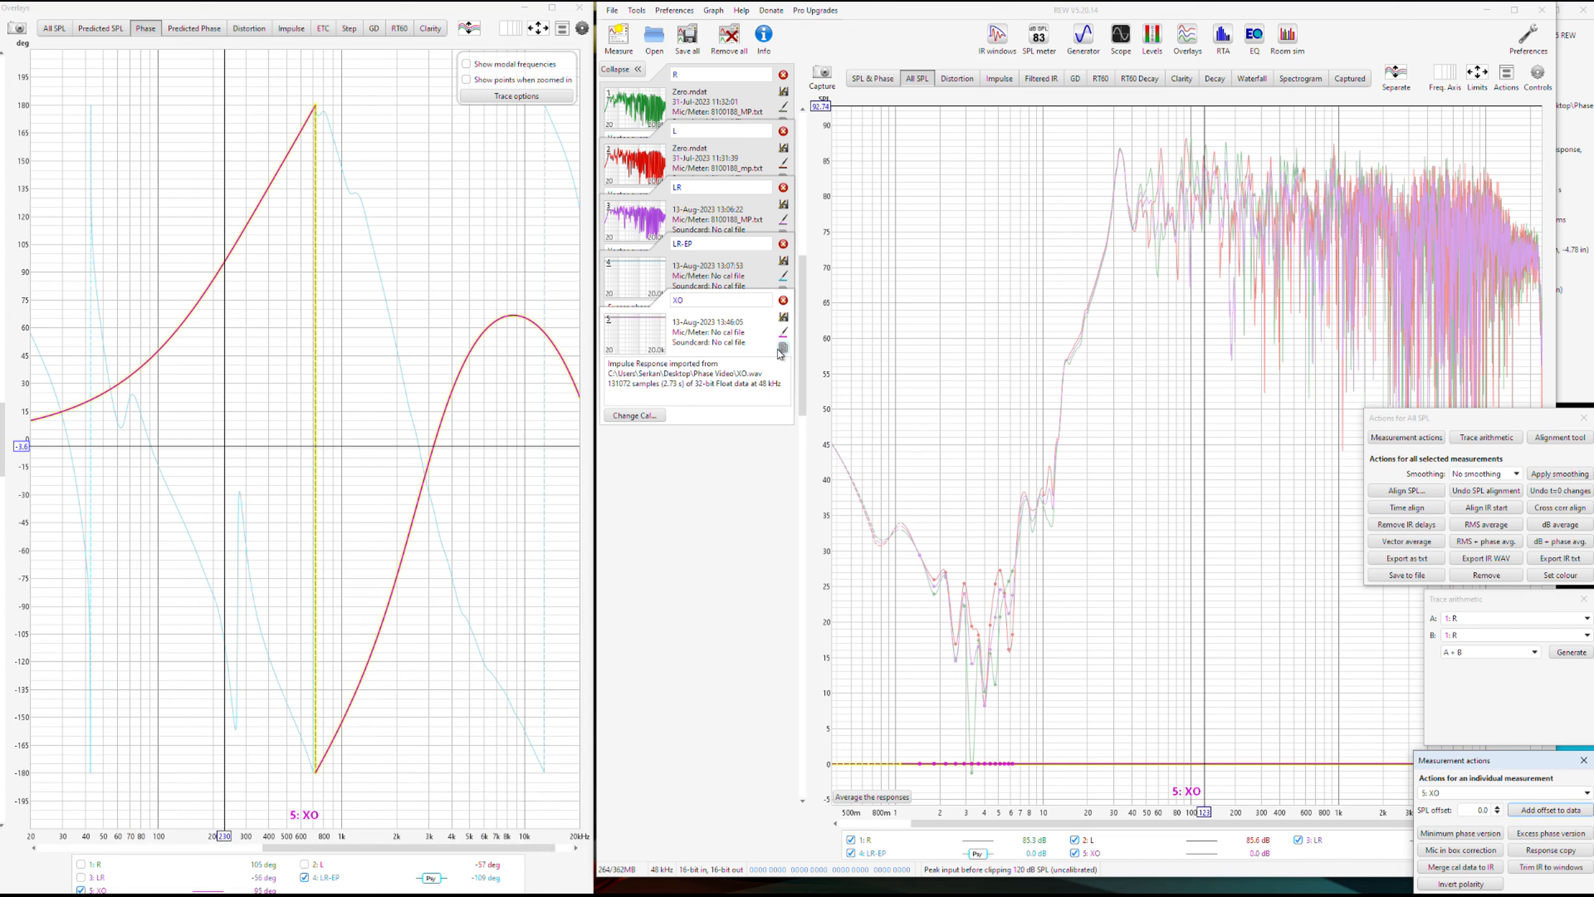
- Generate the A * B trace arithmetic result with R as A and XO as B
click(1519, 635)
click(1500, 708)
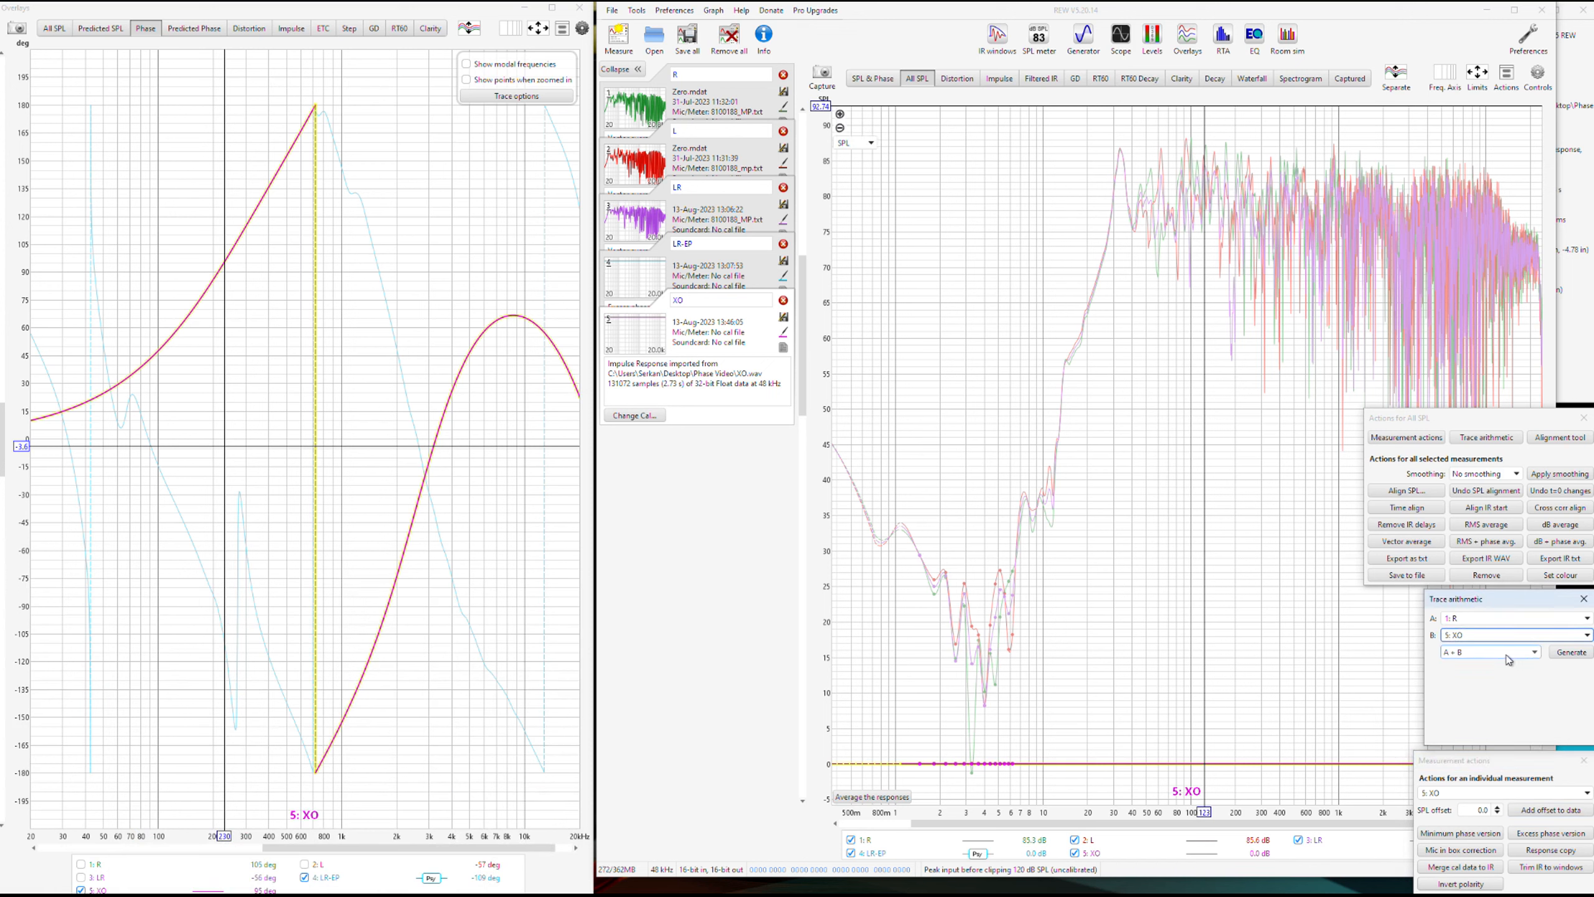
click(1508, 653)
click(1510, 689)
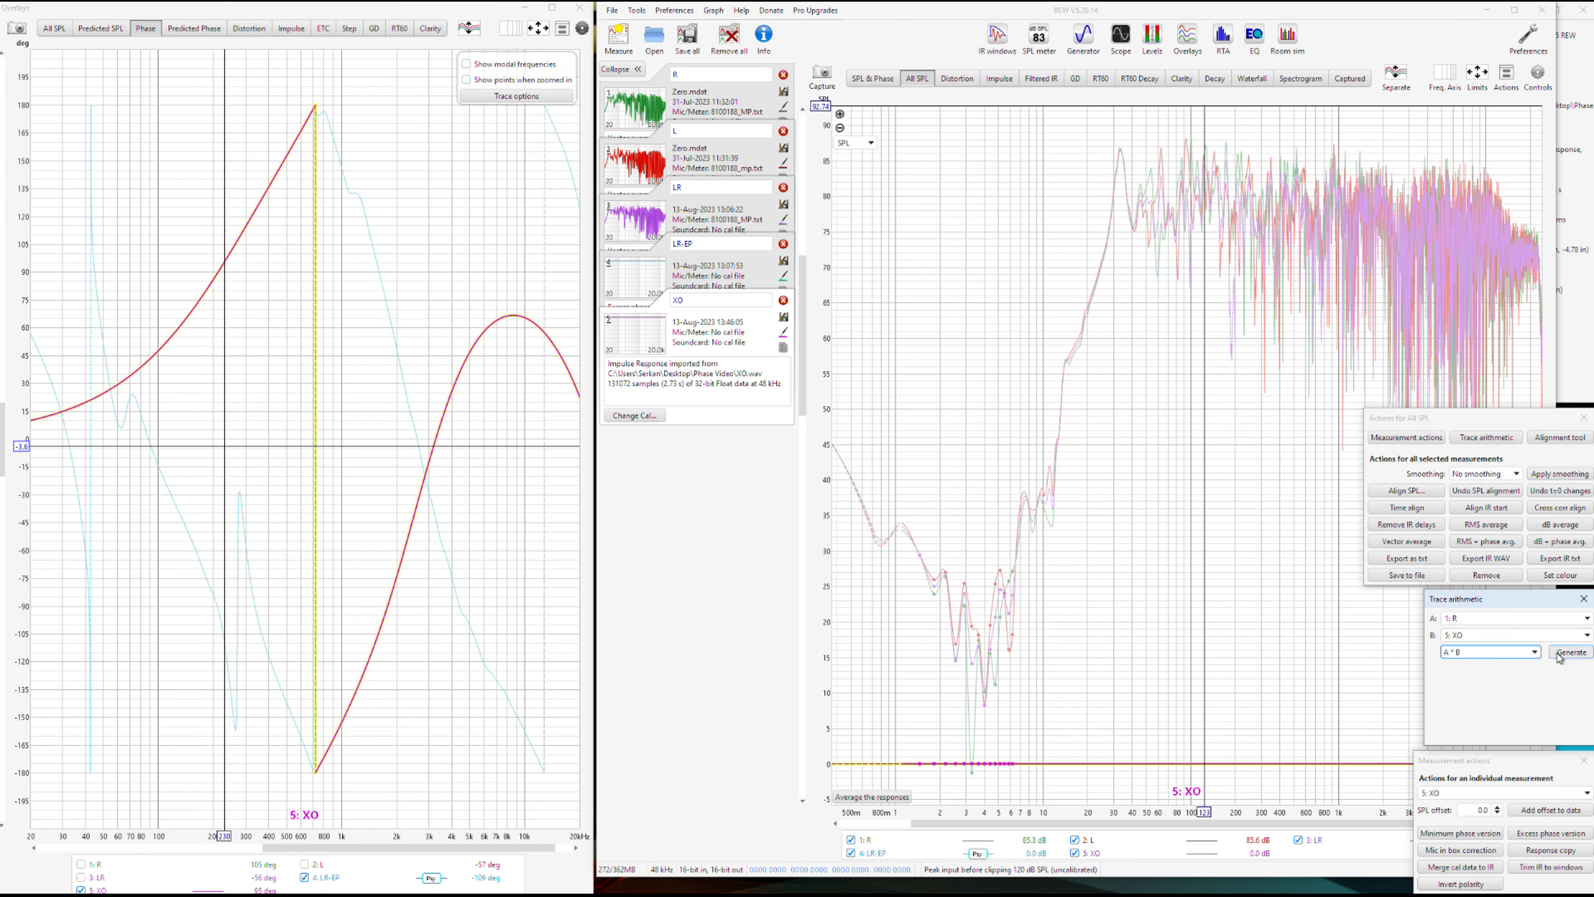
click(1561, 654)
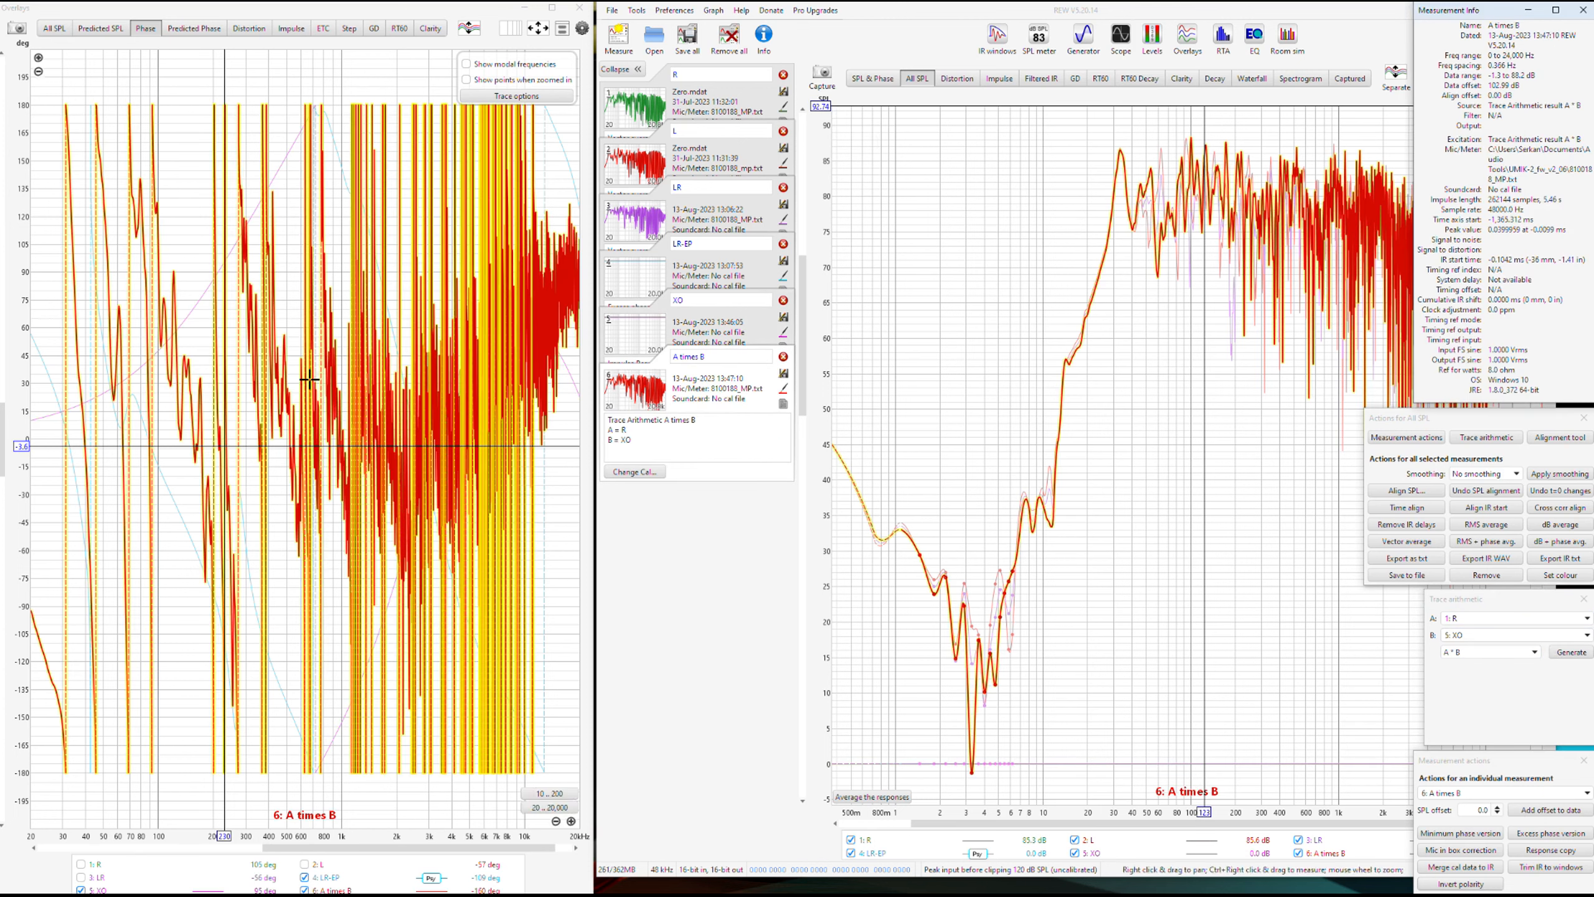
- Apply psychoacoustic smoothing to the selected phase traces, including A times B
click(711, 383)
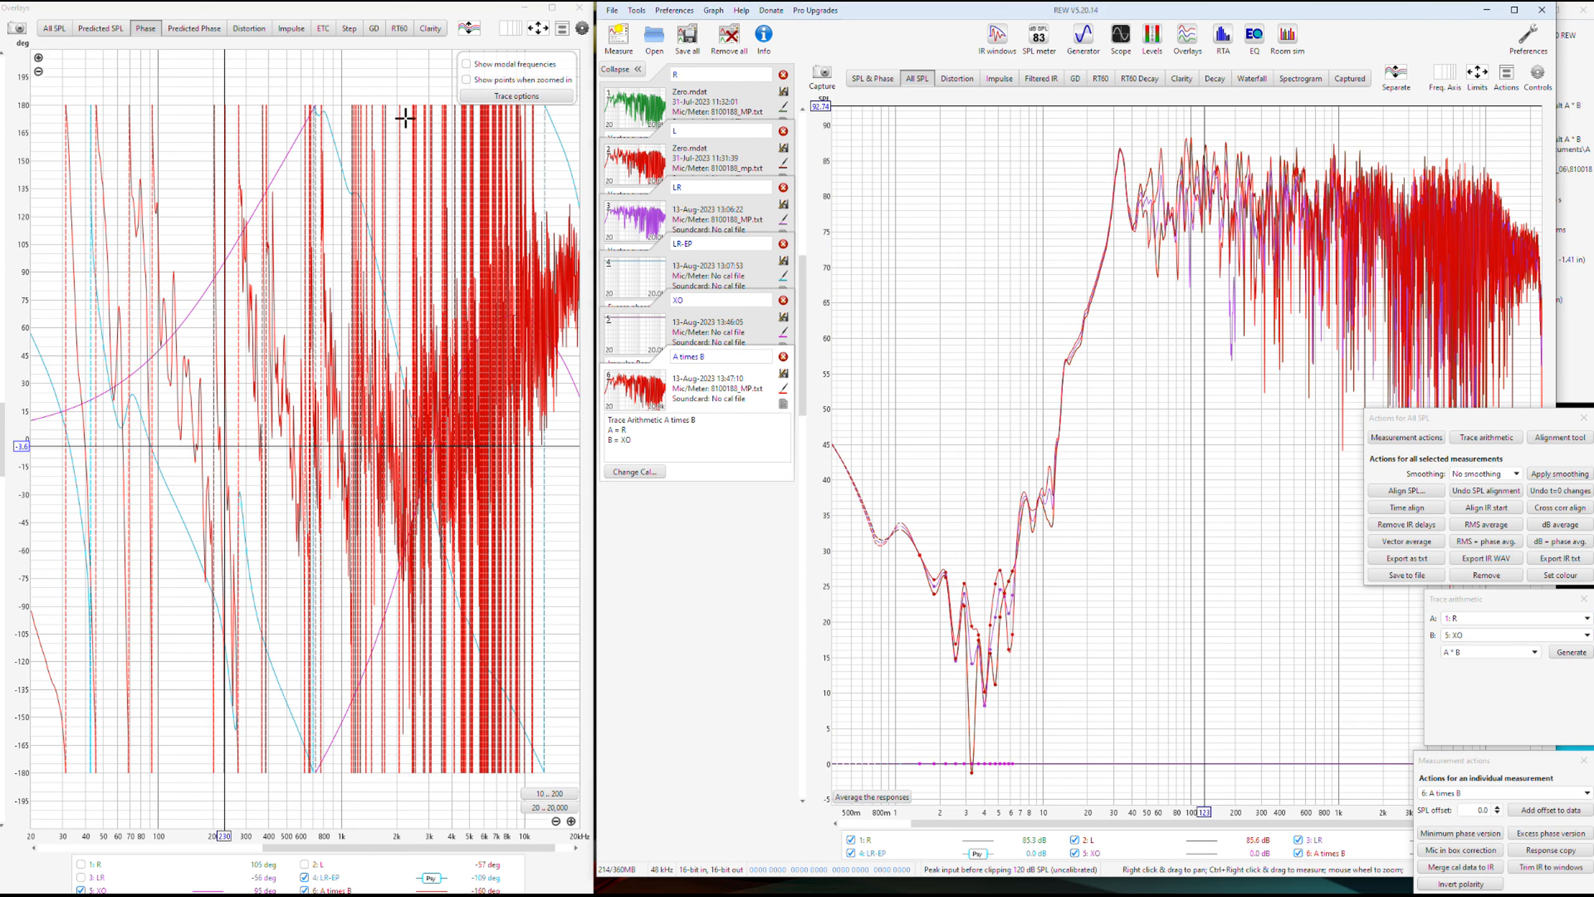
click(482, 29)
click(933, 313)
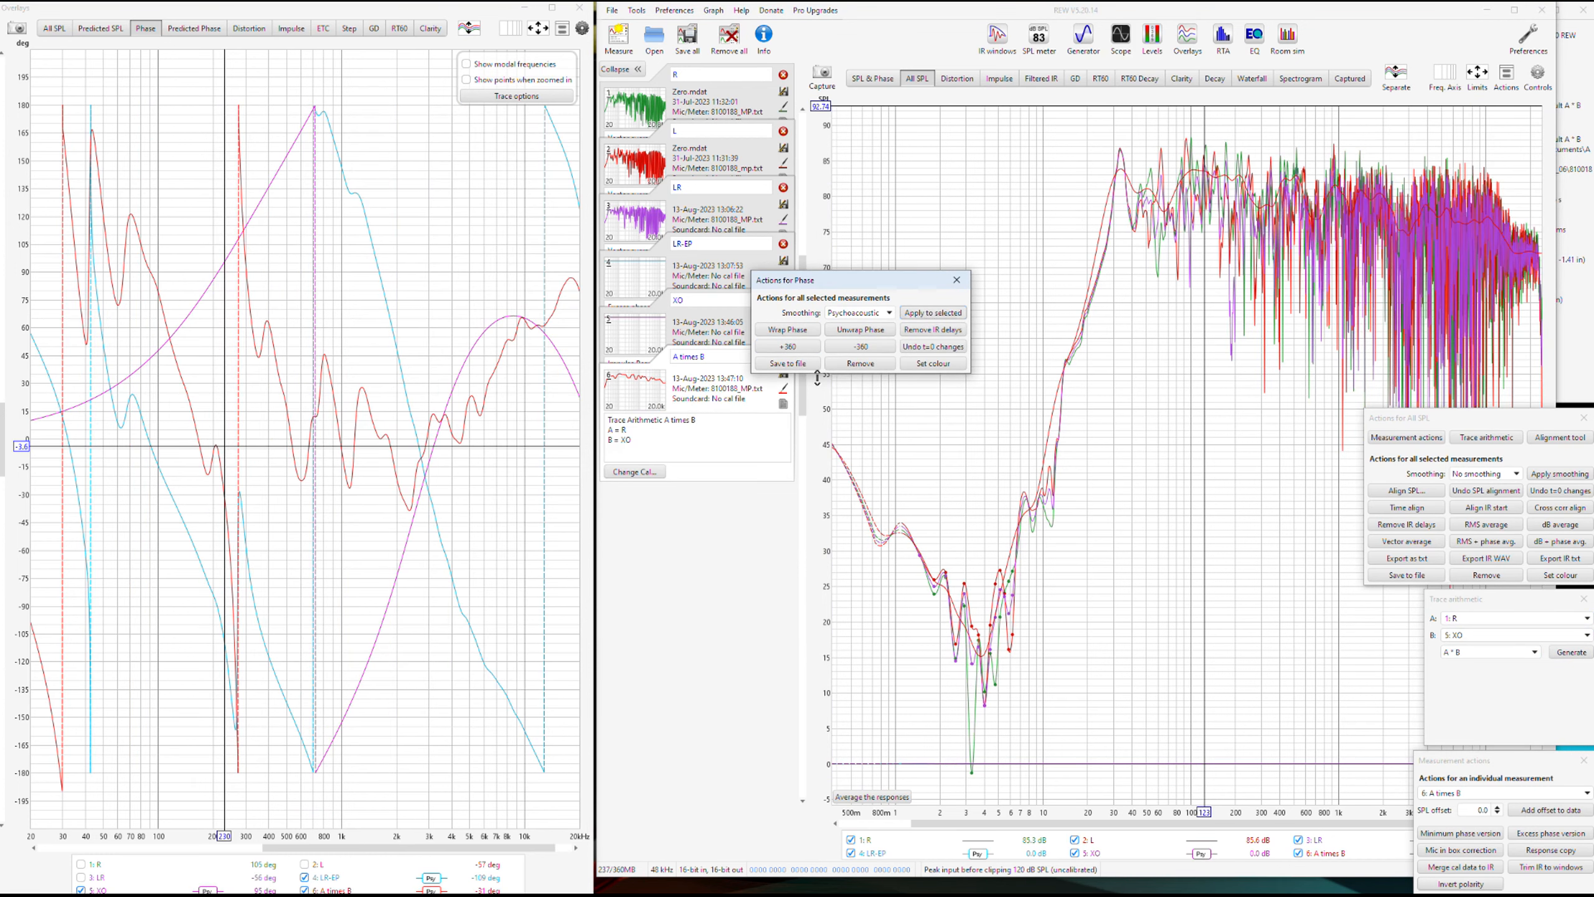
- Clear the phase overlay selections and show only the R and A times B traces
right_click(377, 747)
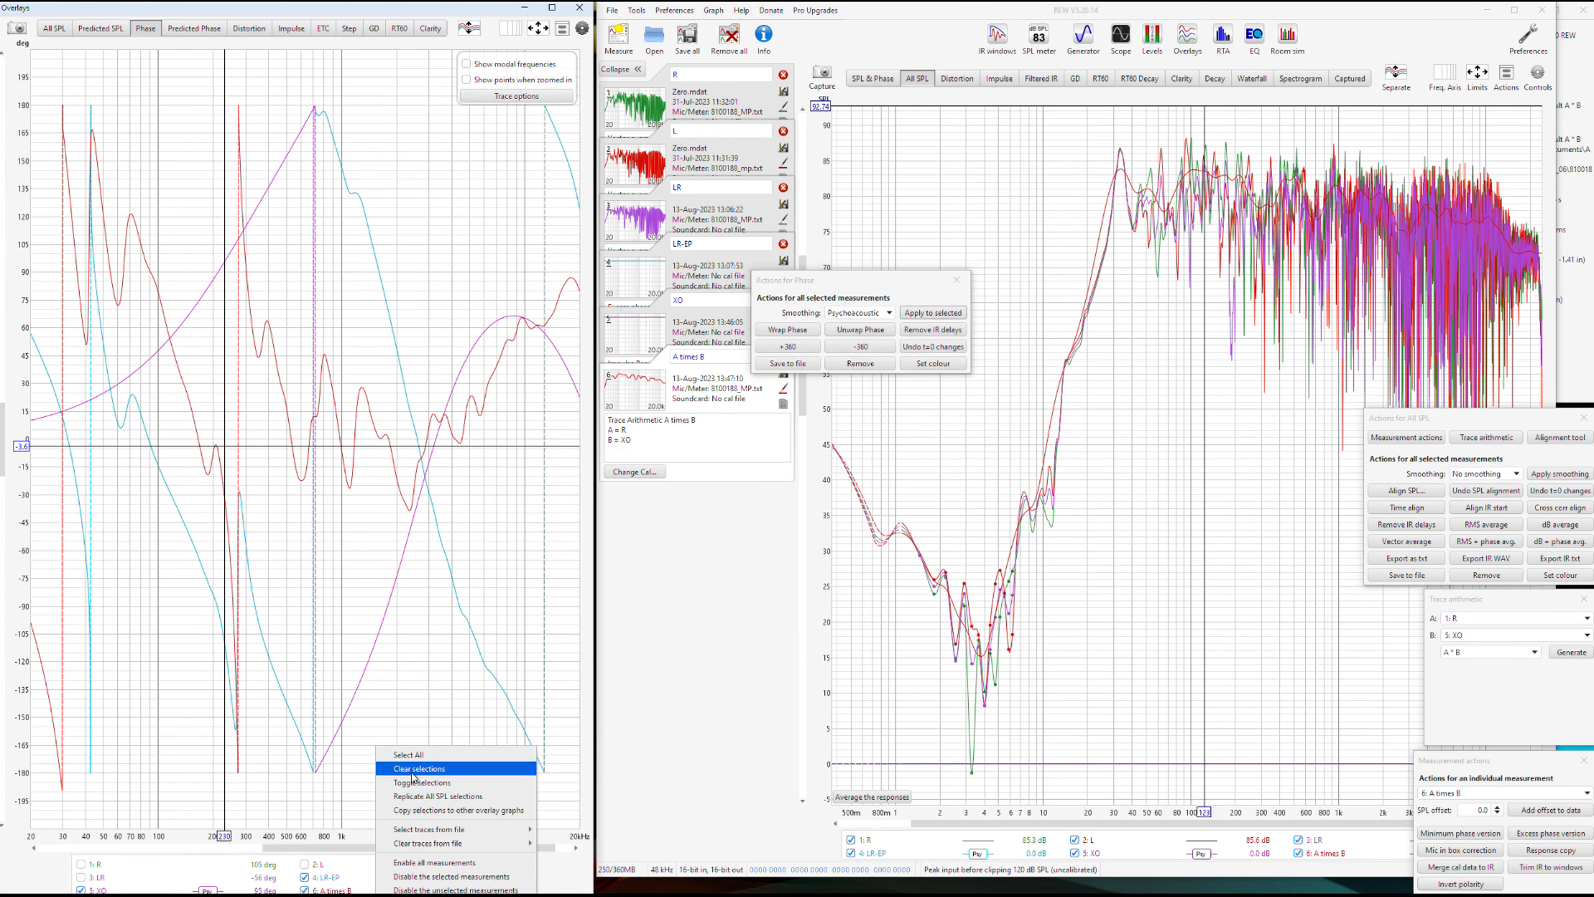
click(413, 768)
click(80, 865)
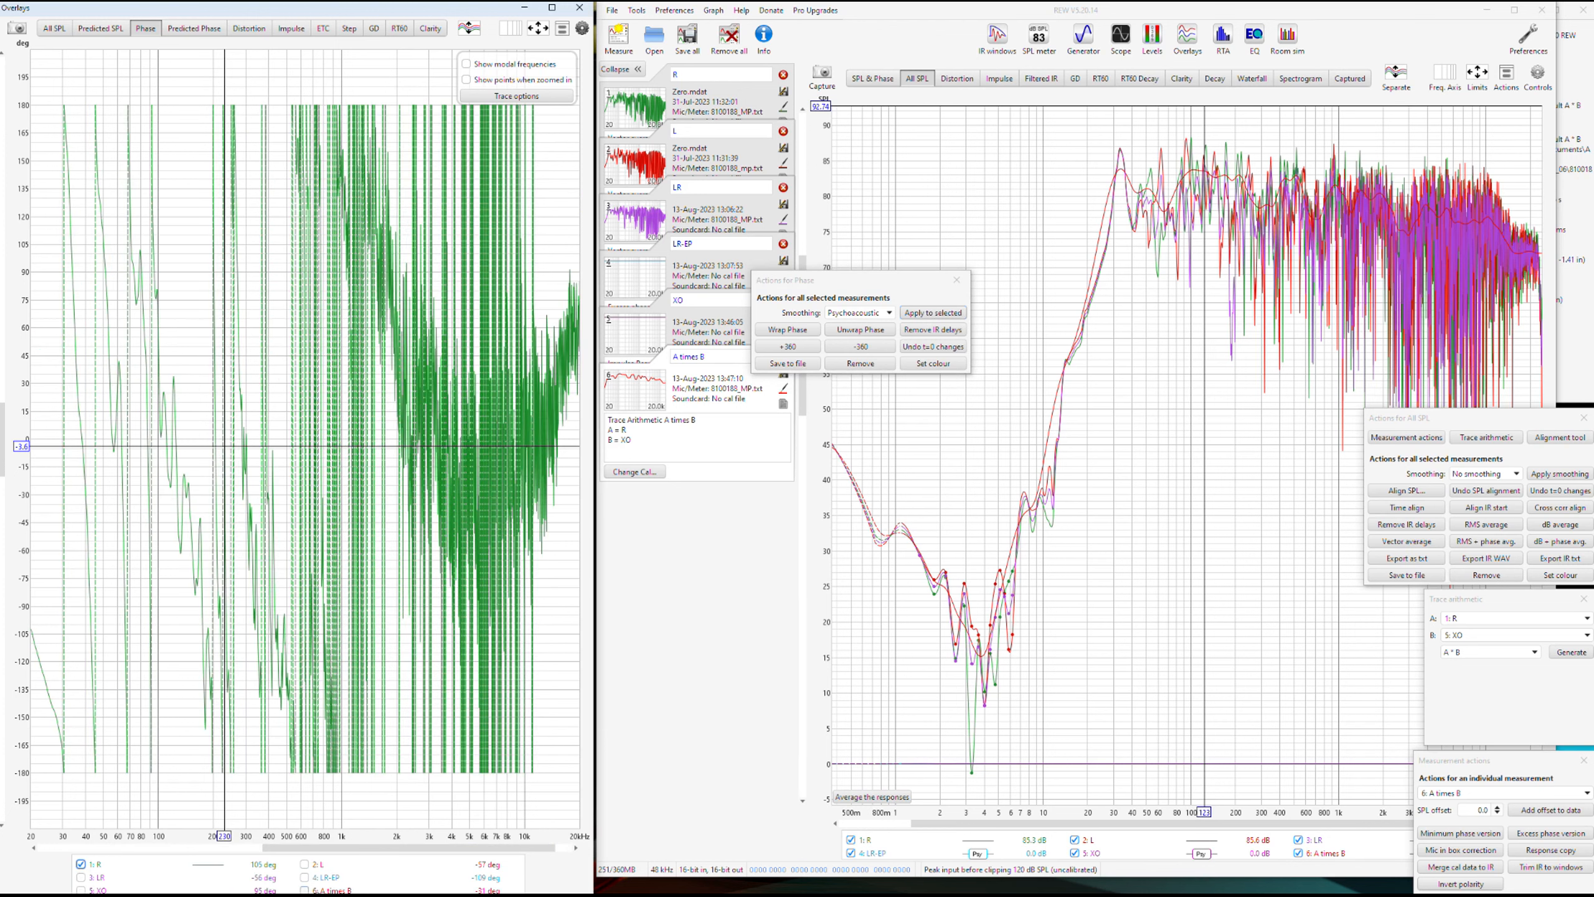
click(305, 890)
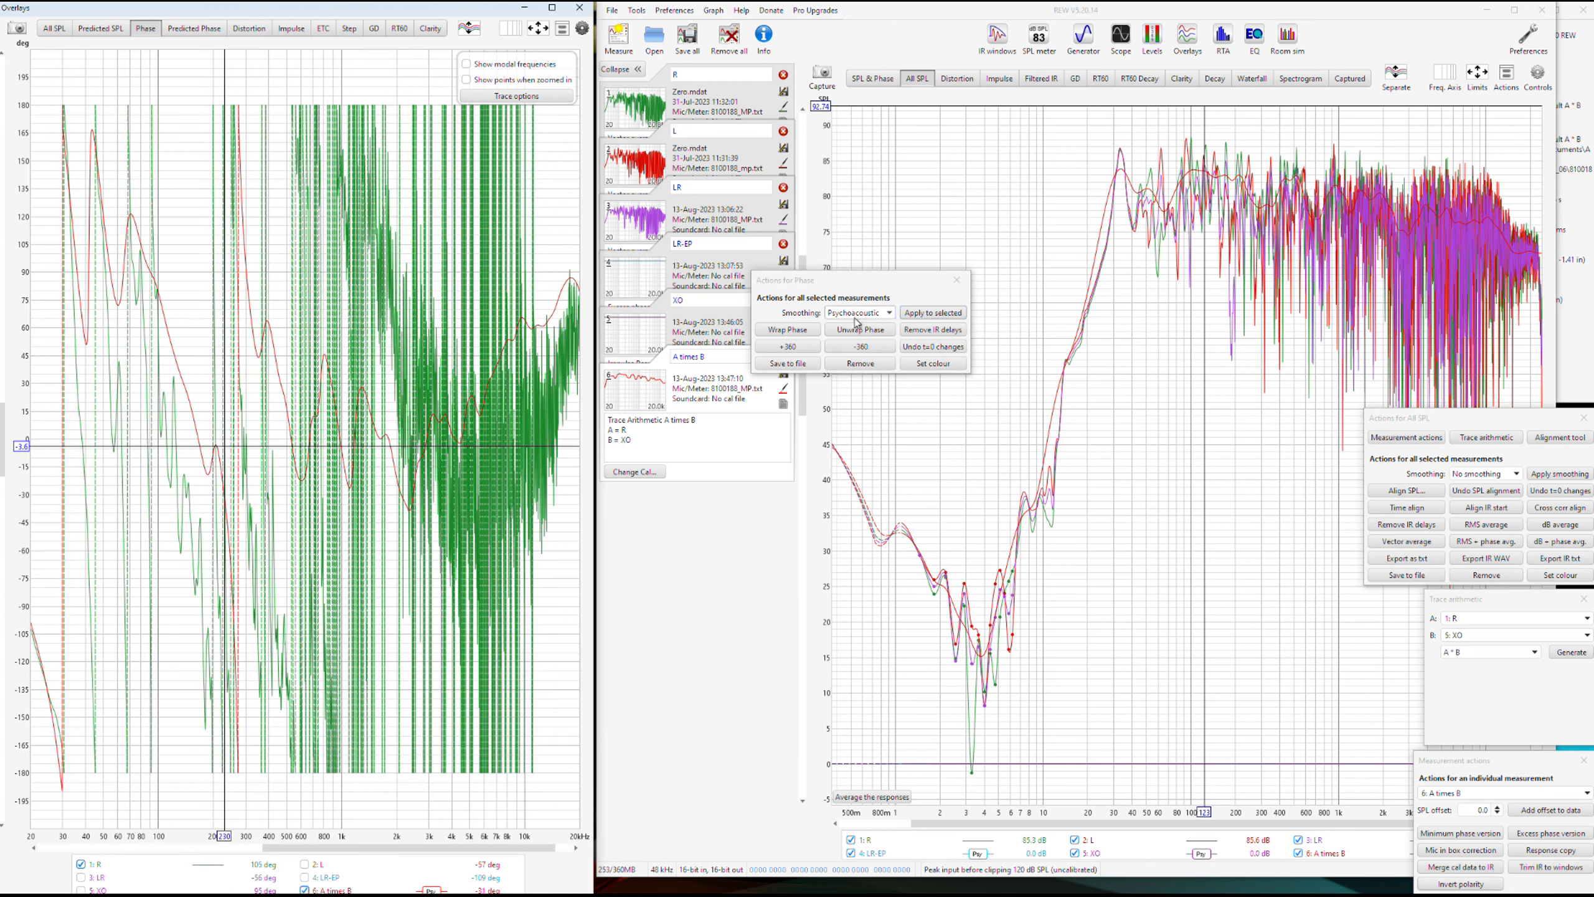
- Apply psychoacoustic smoothing to the R and A times B phase traces and remove their IR delays
click(927, 312)
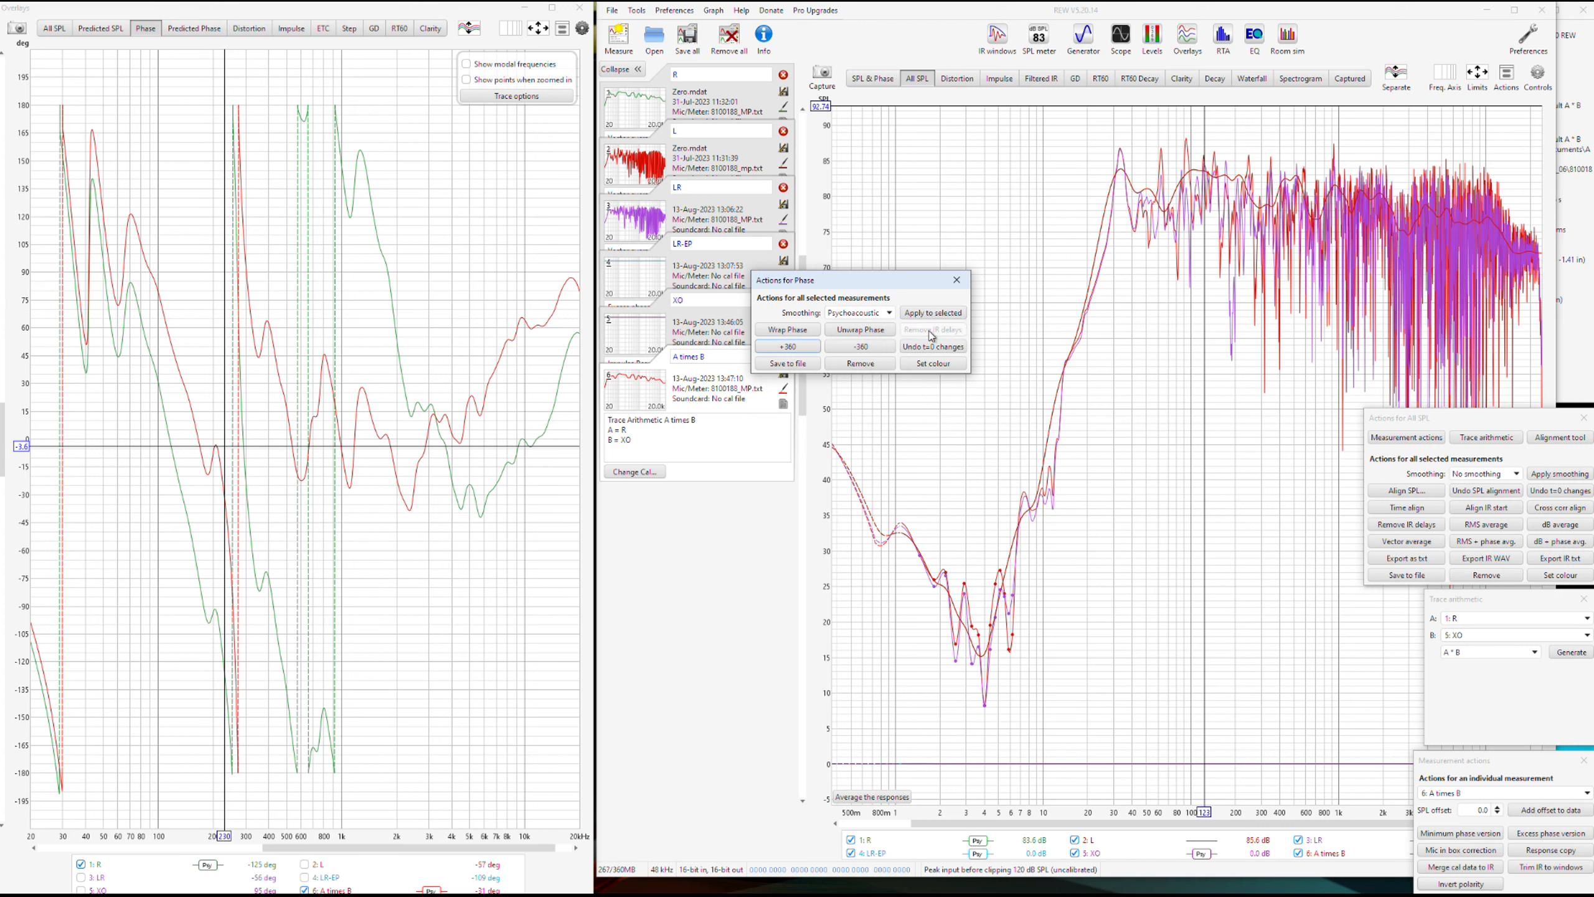
click(932, 332)
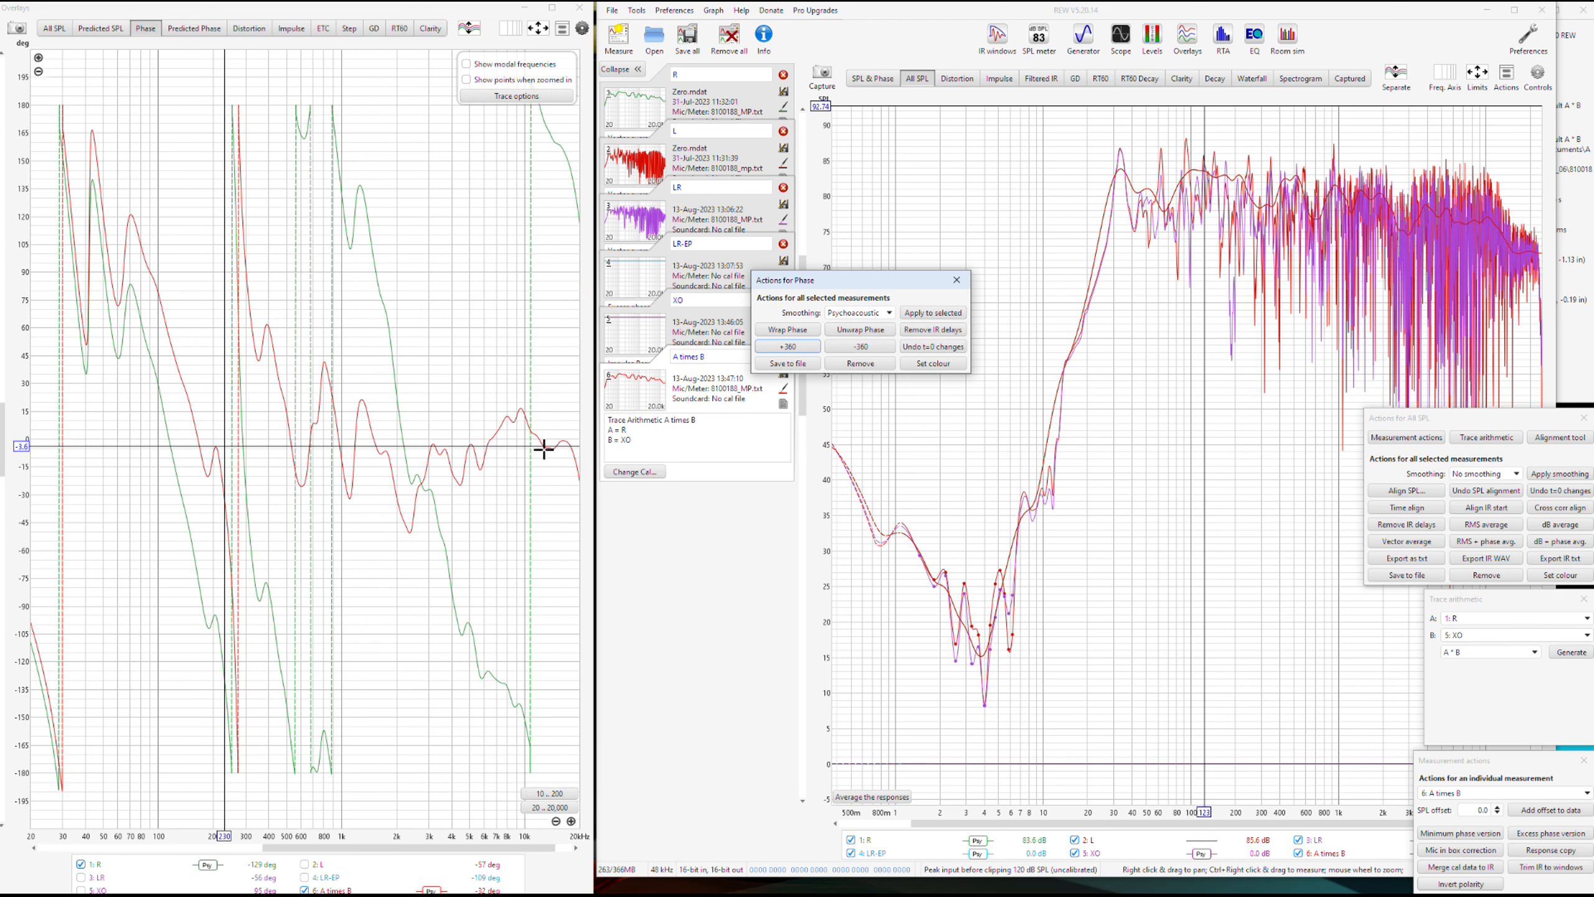
click(145, 440)
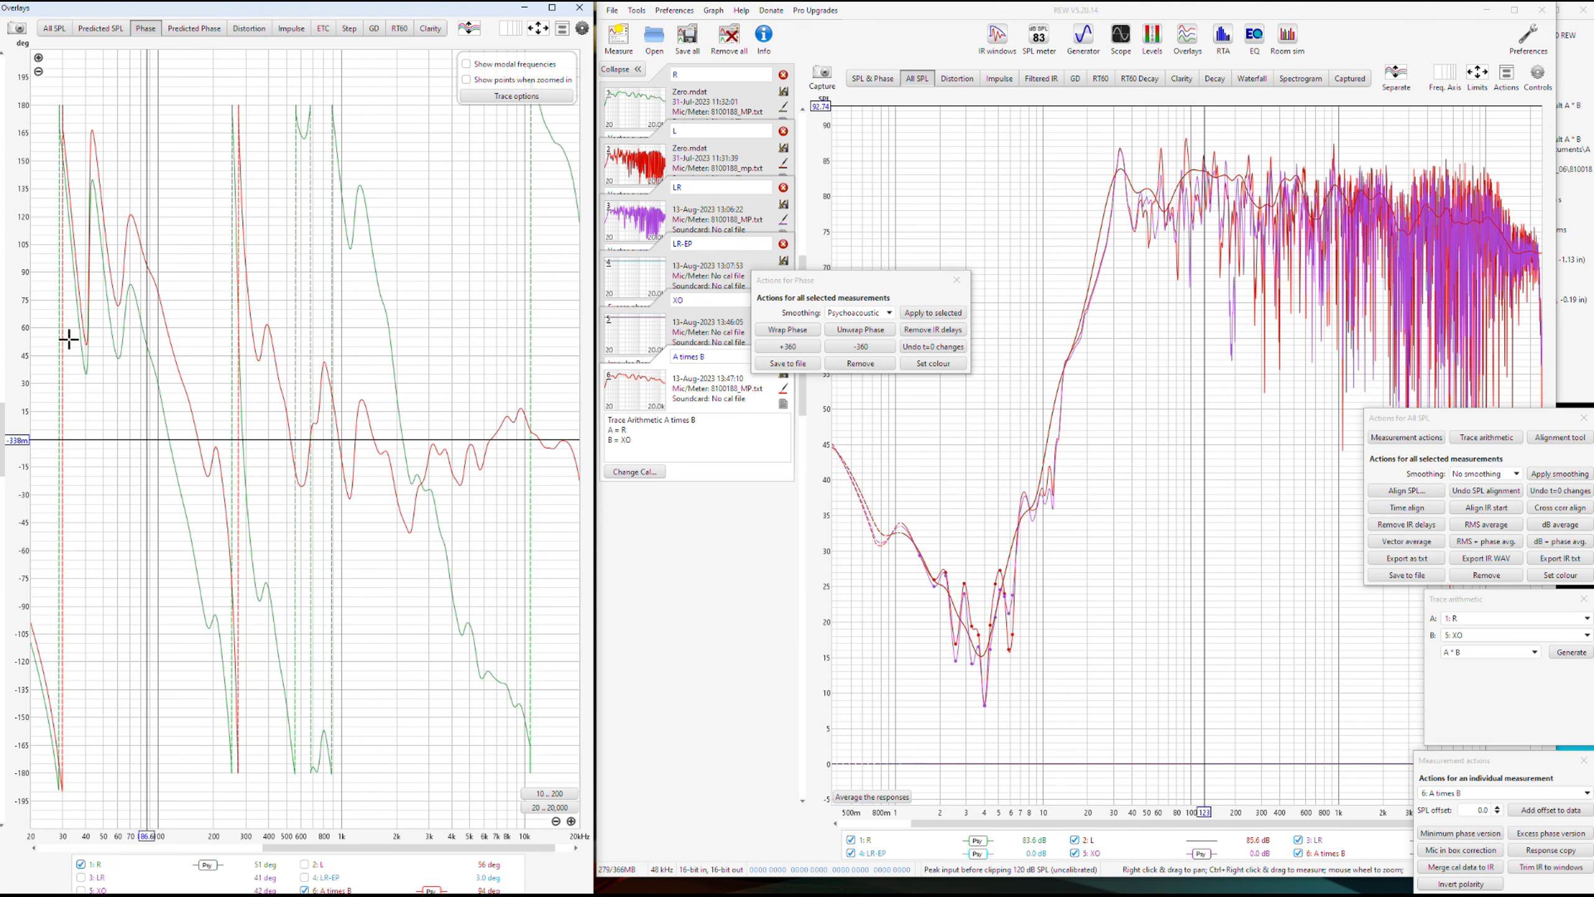
- Make an excess phase copy of the A times B measurement with cal file effects included
click(703, 398)
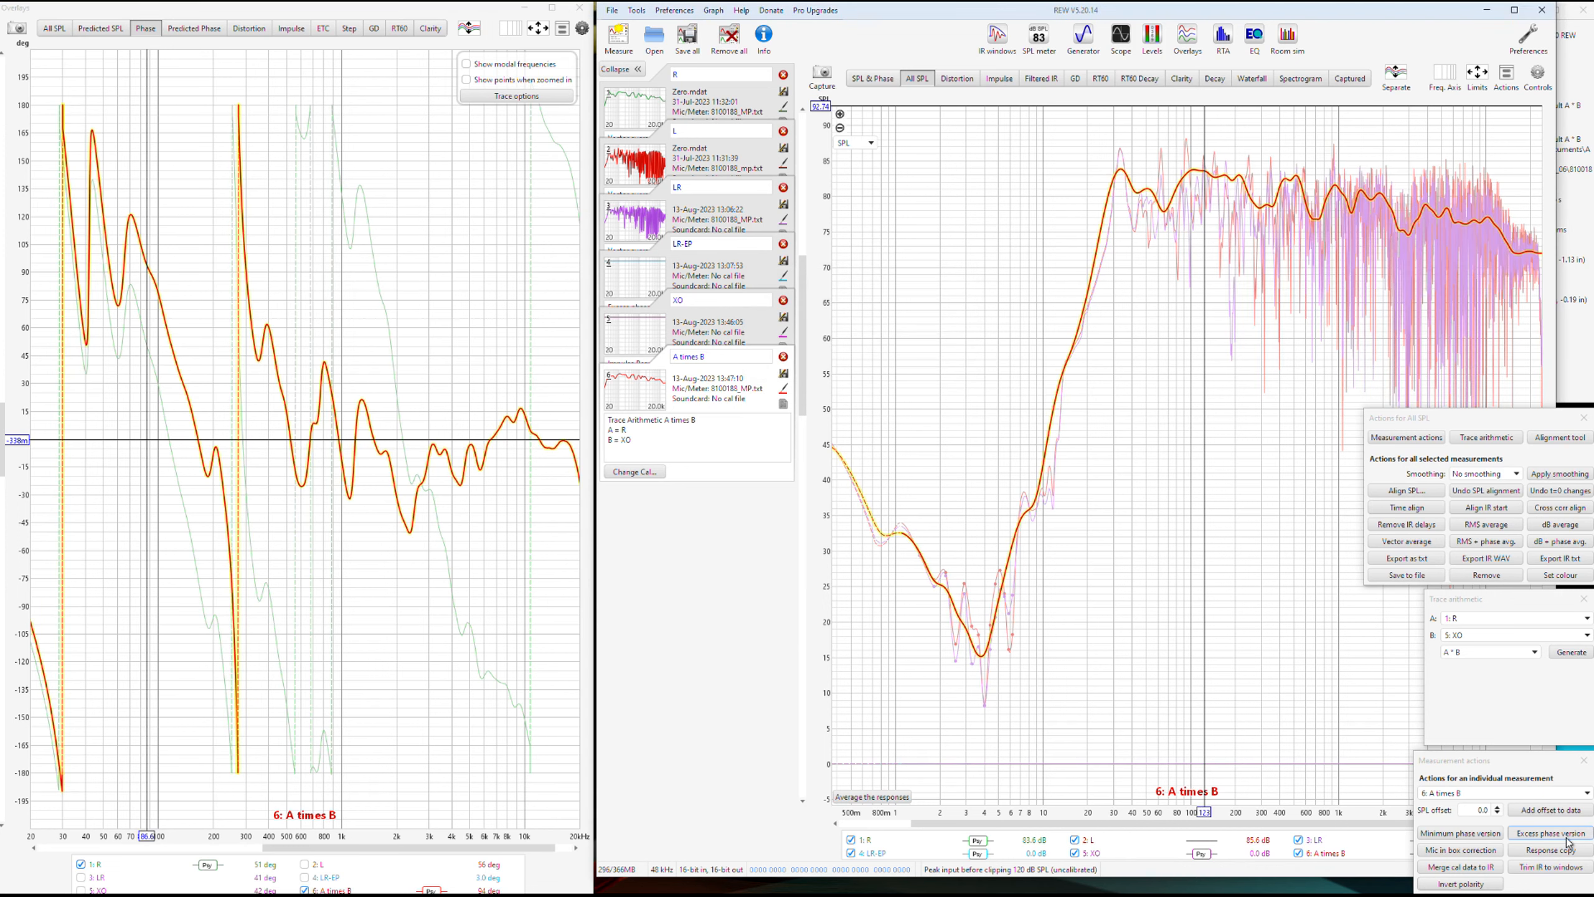
click(1567, 840)
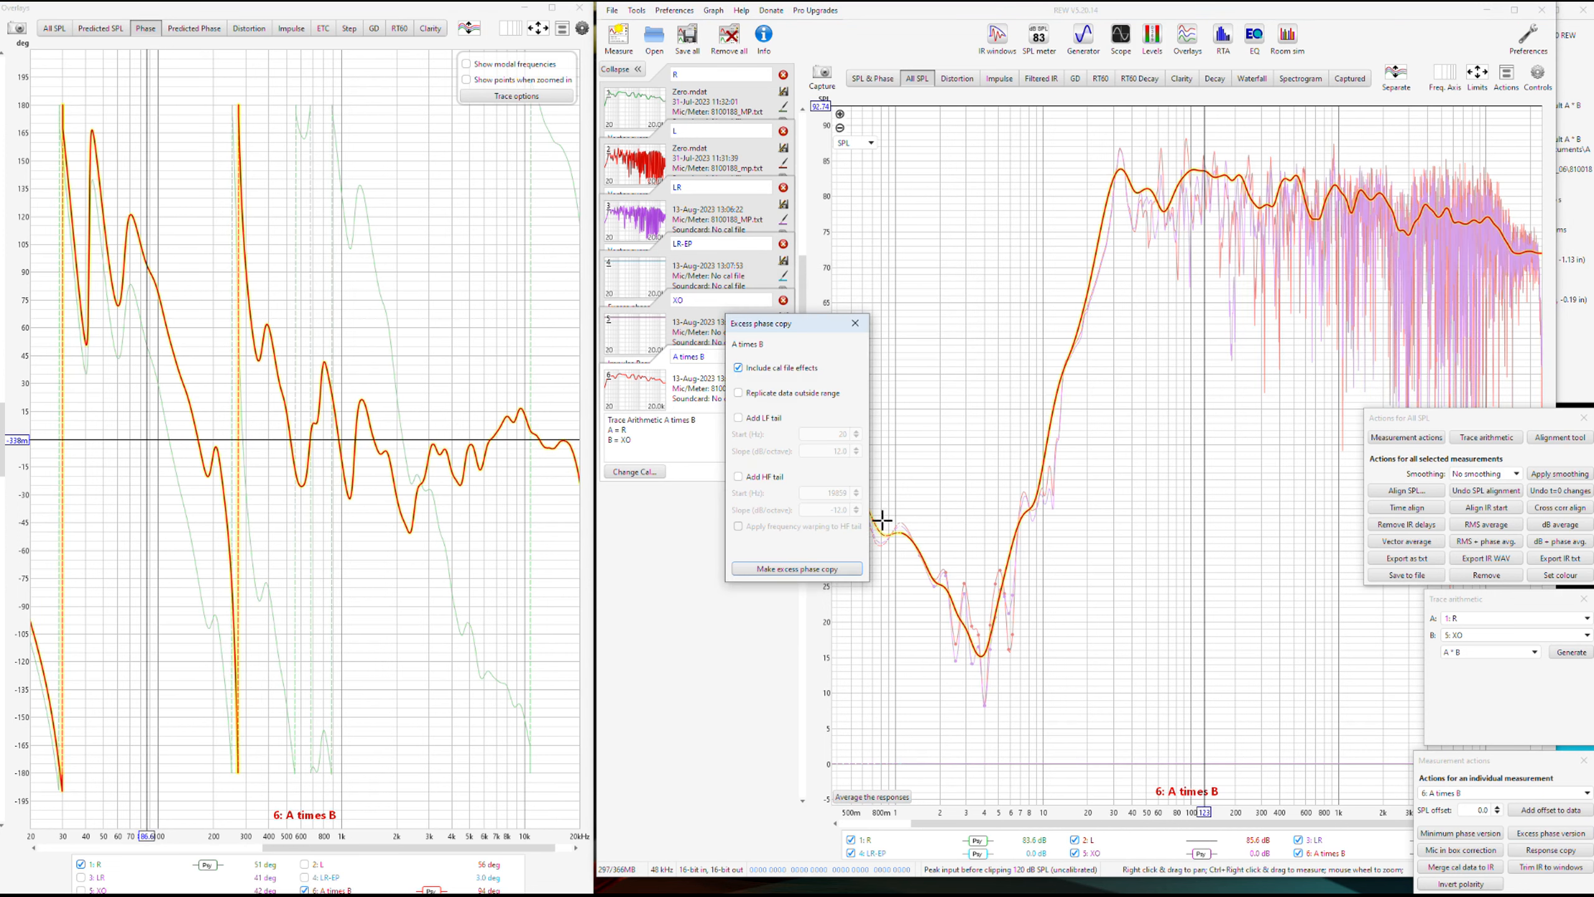
click(806, 570)
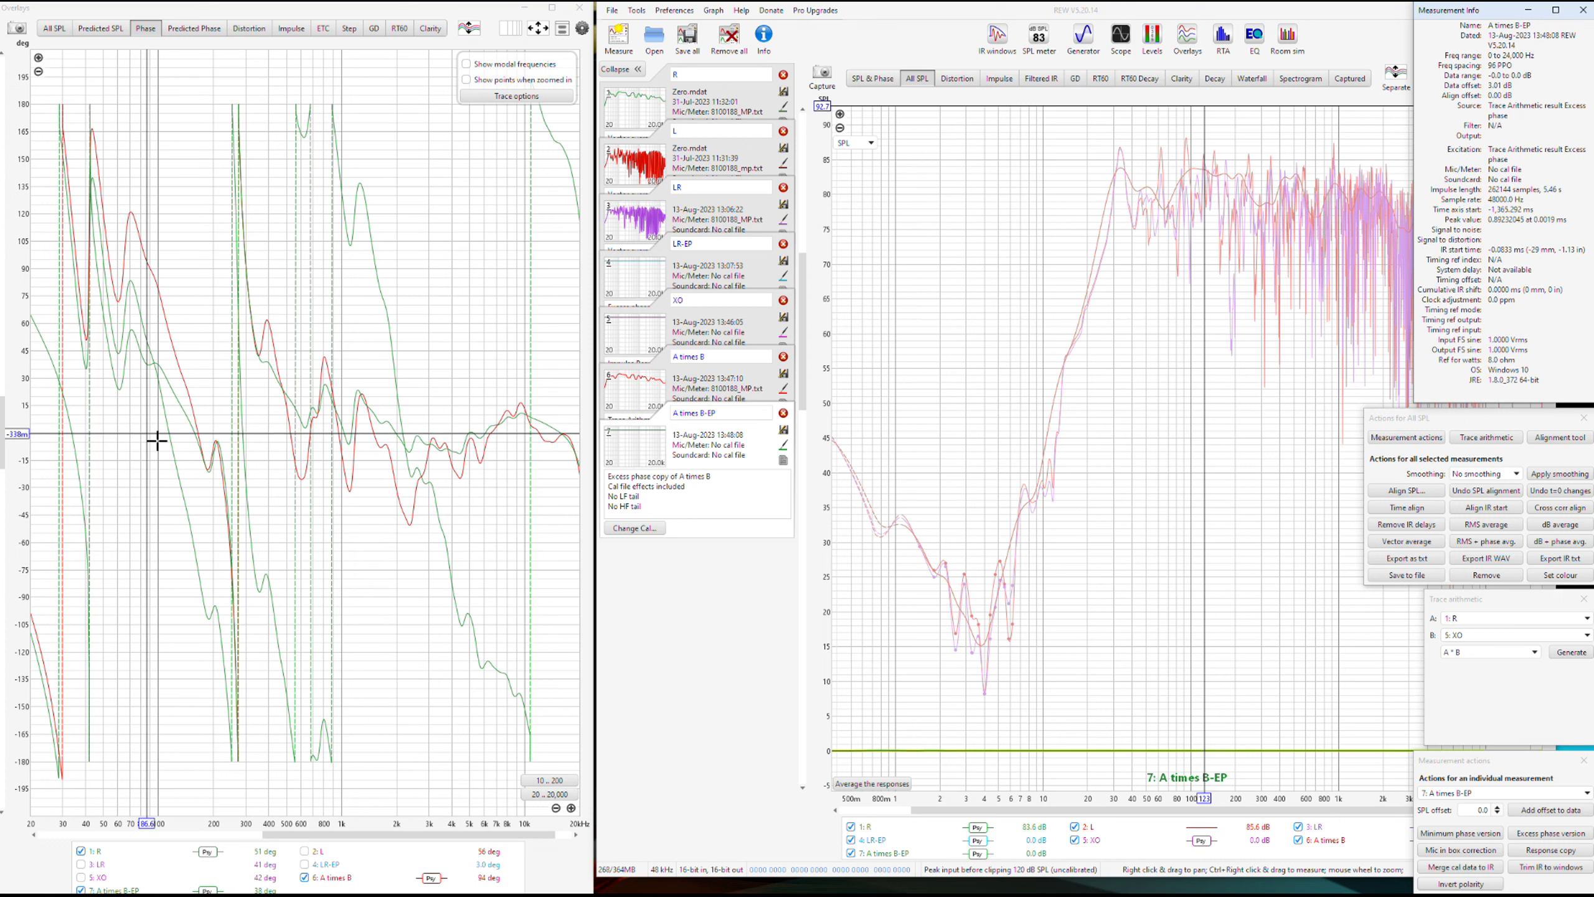
- Switch to rePhase in full-screen size and set the first box linearization to vented low Q at 41 Hz
mouse_move(1336, 886)
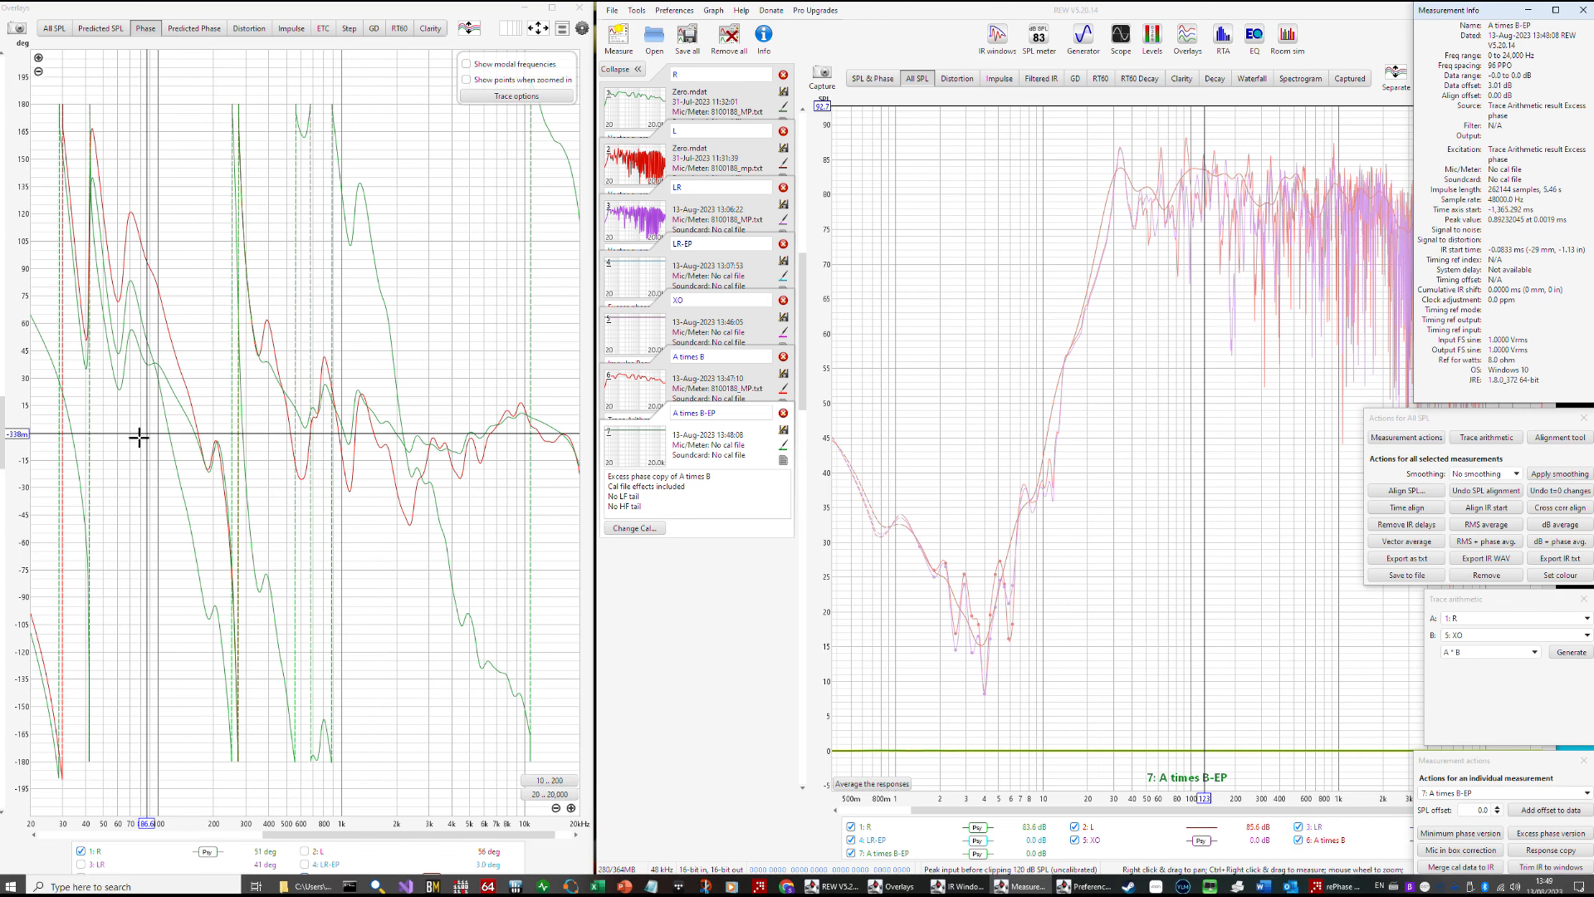
click(1336, 886)
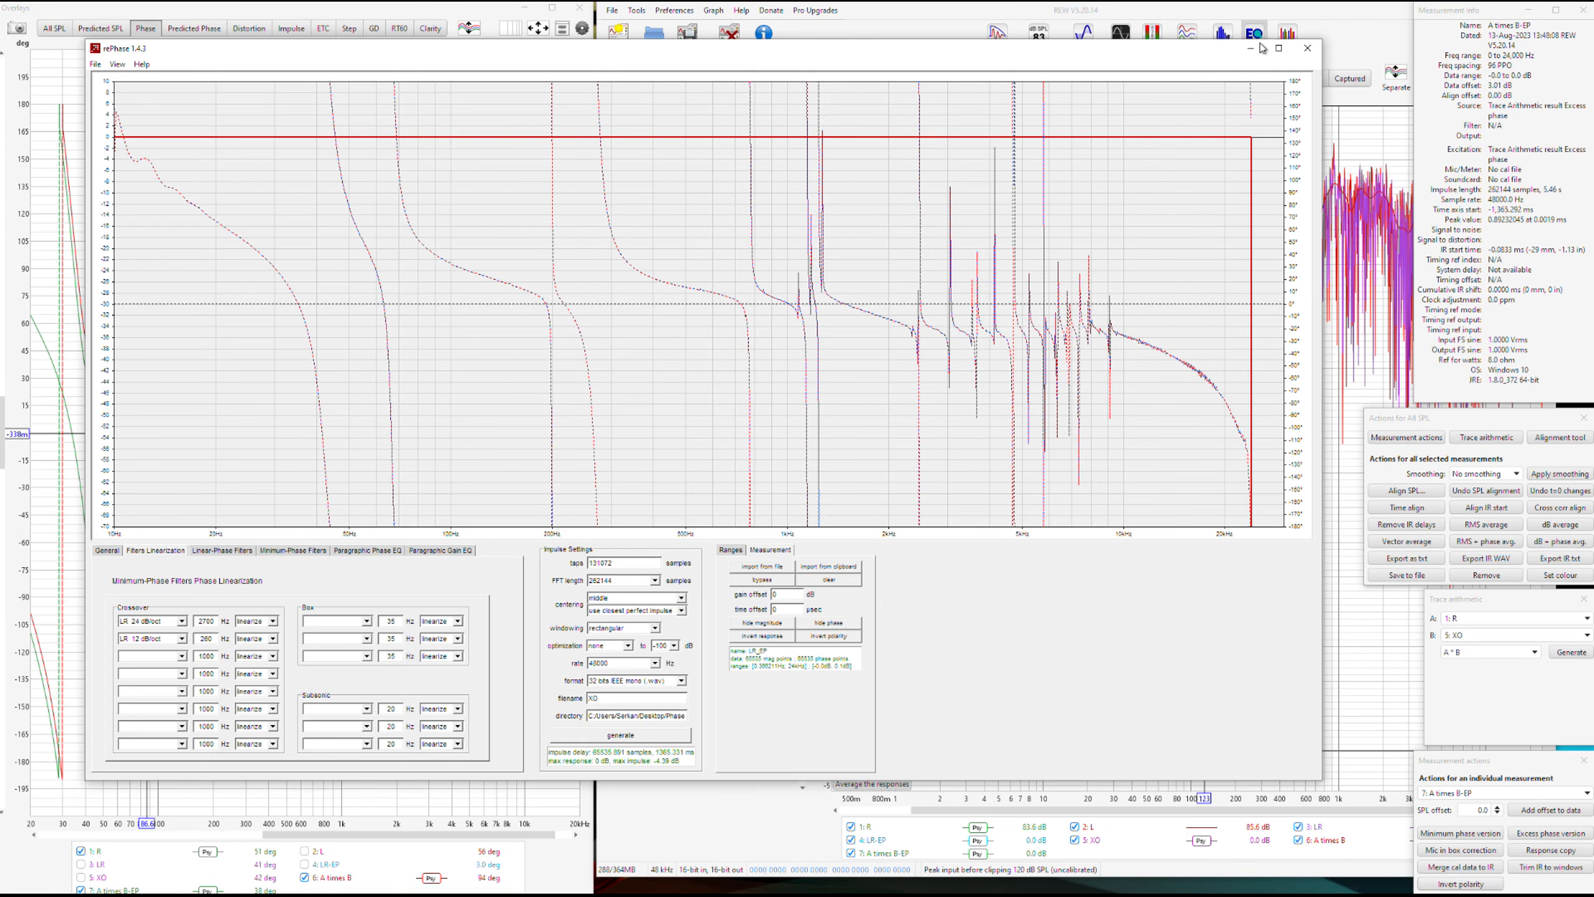
click(1279, 49)
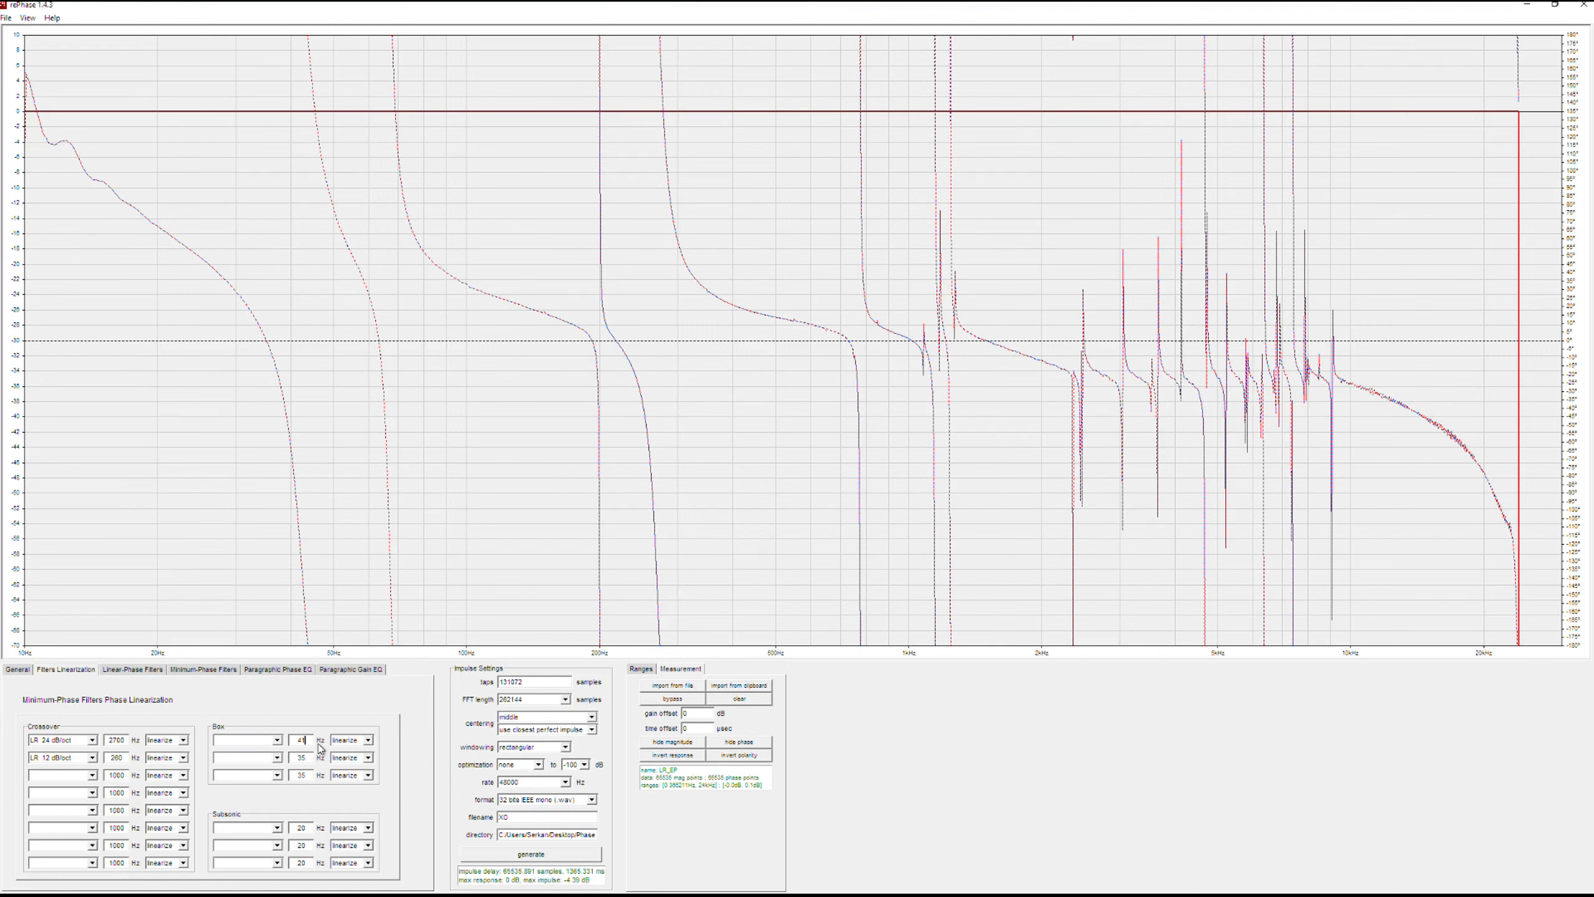
click(275, 741)
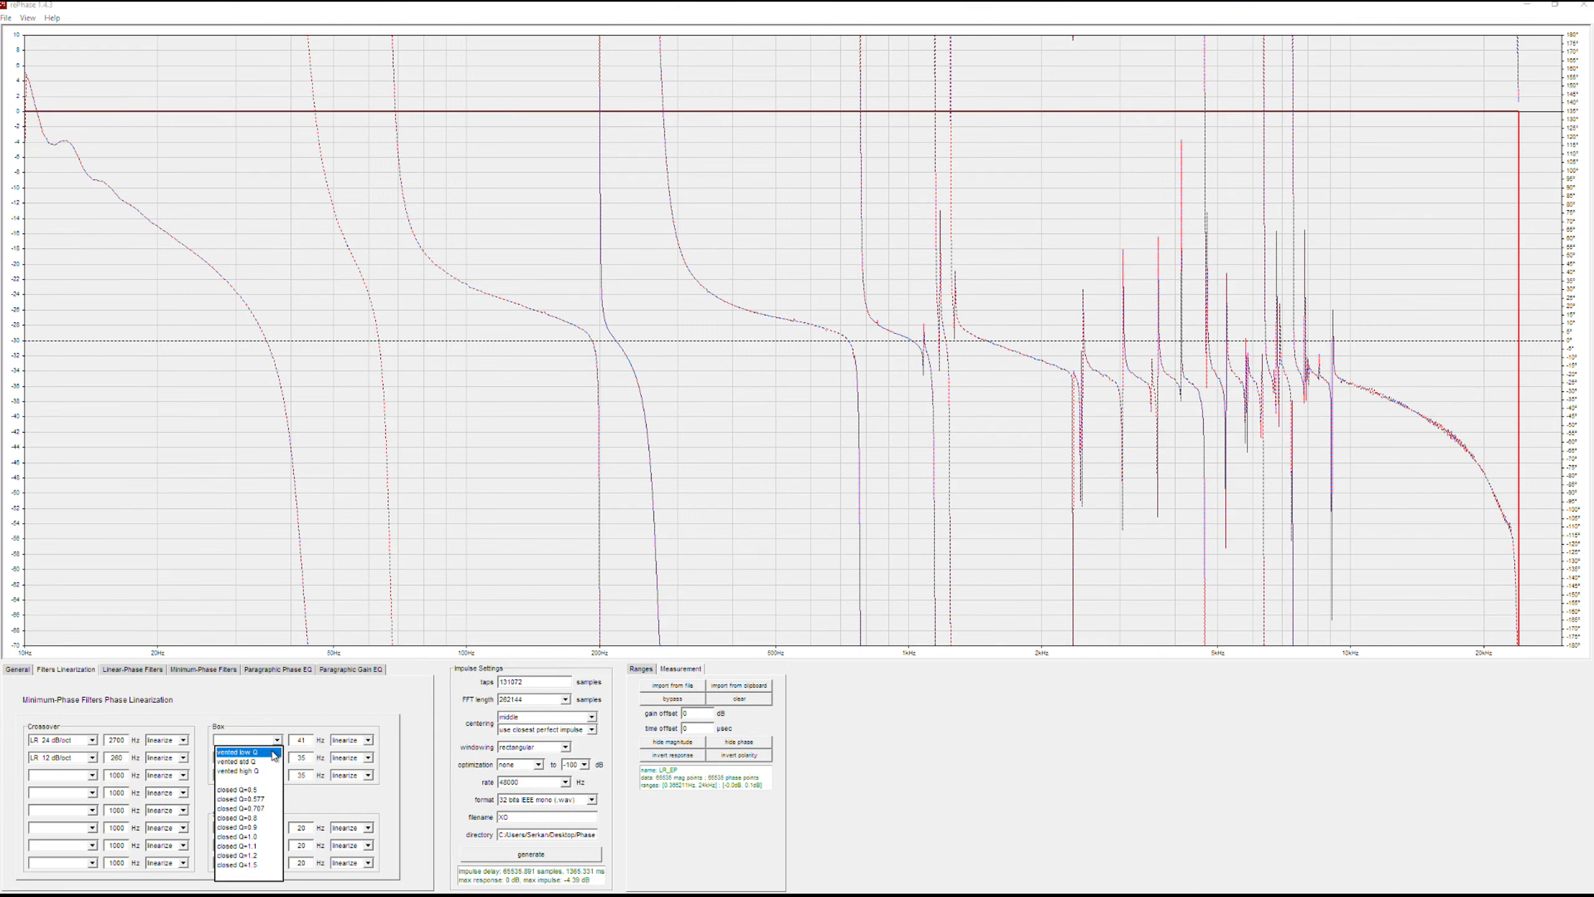
click(274, 752)
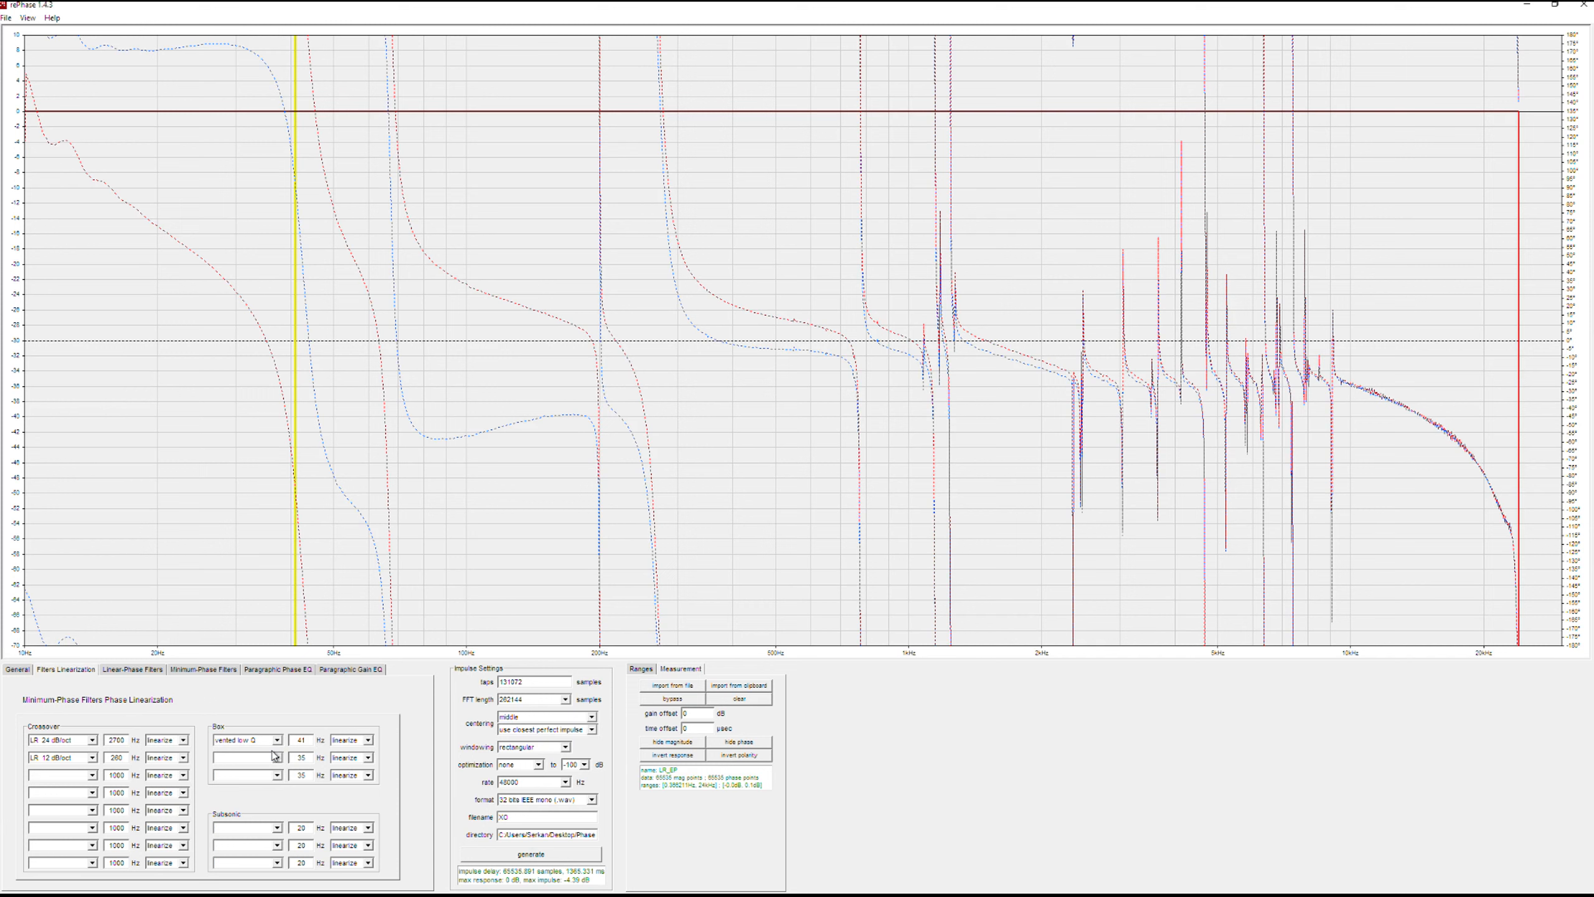
- Try the vented high Q type for the 41 Hz box filter and clear the box type
click(276, 740)
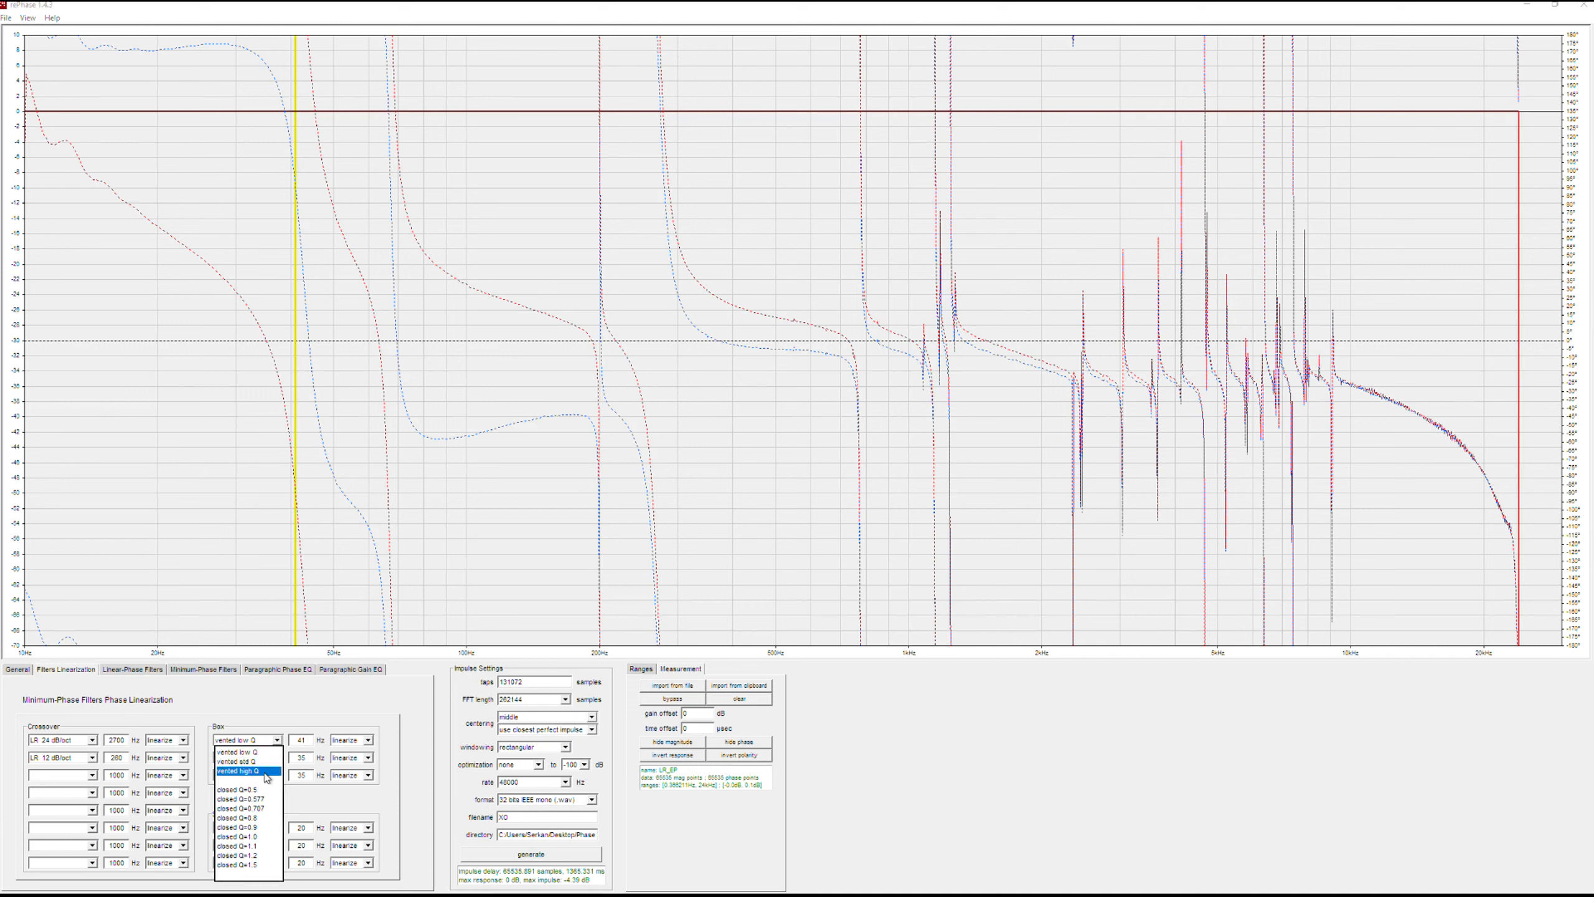
click(267, 777)
click(277, 741)
click(278, 749)
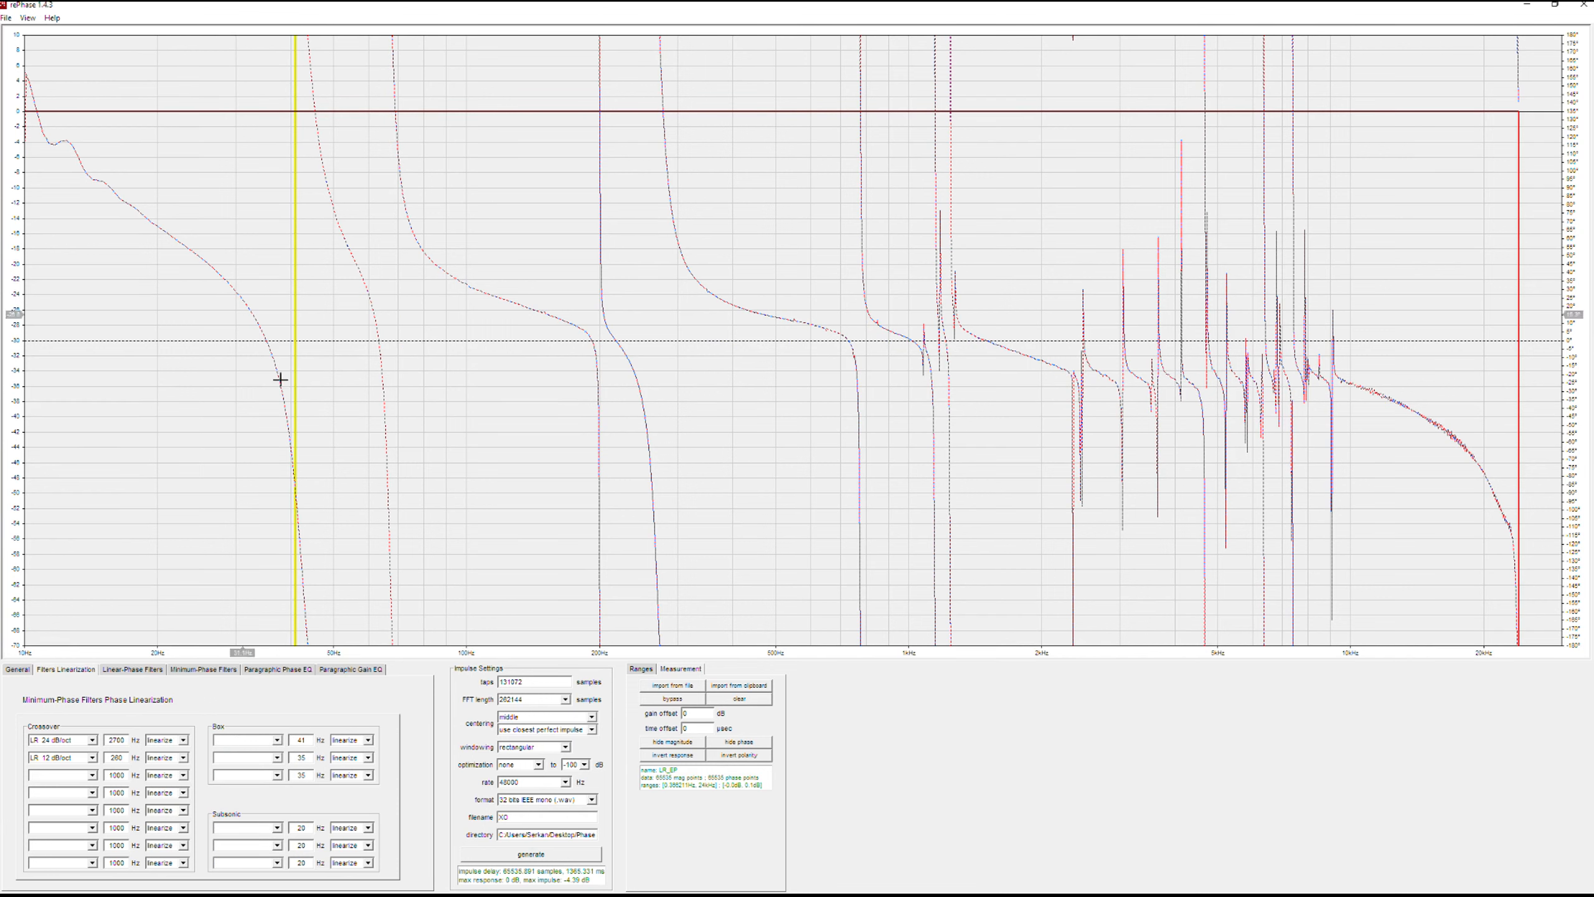
- Import LR_EP_smoothed.txt from the Phase Video folder as the measurement
click(687, 690)
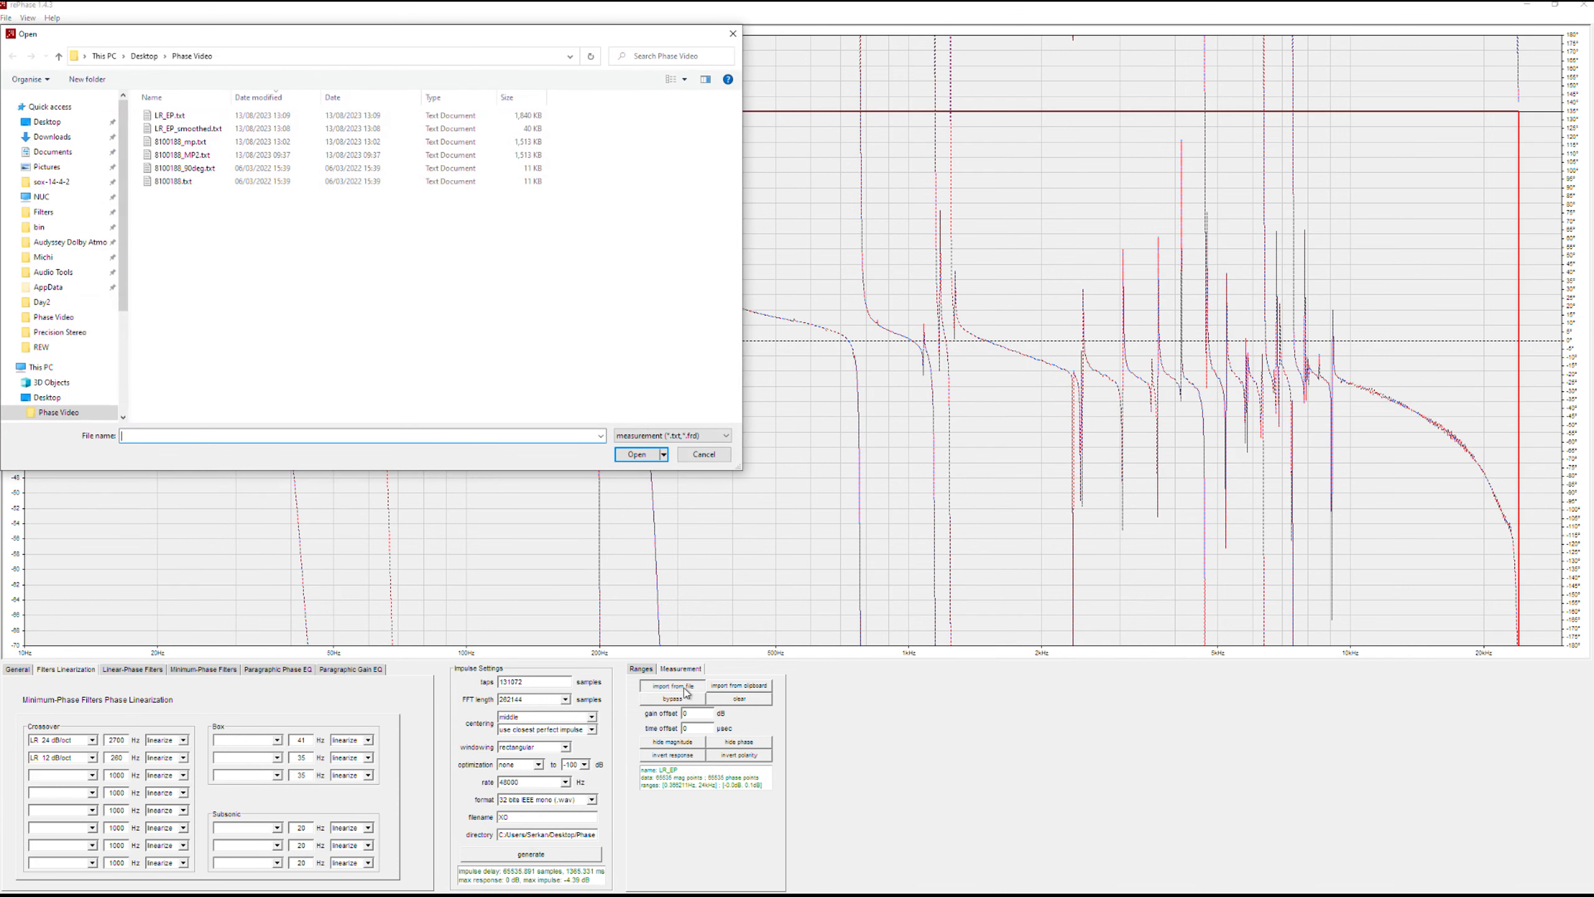
double_click(214, 128)
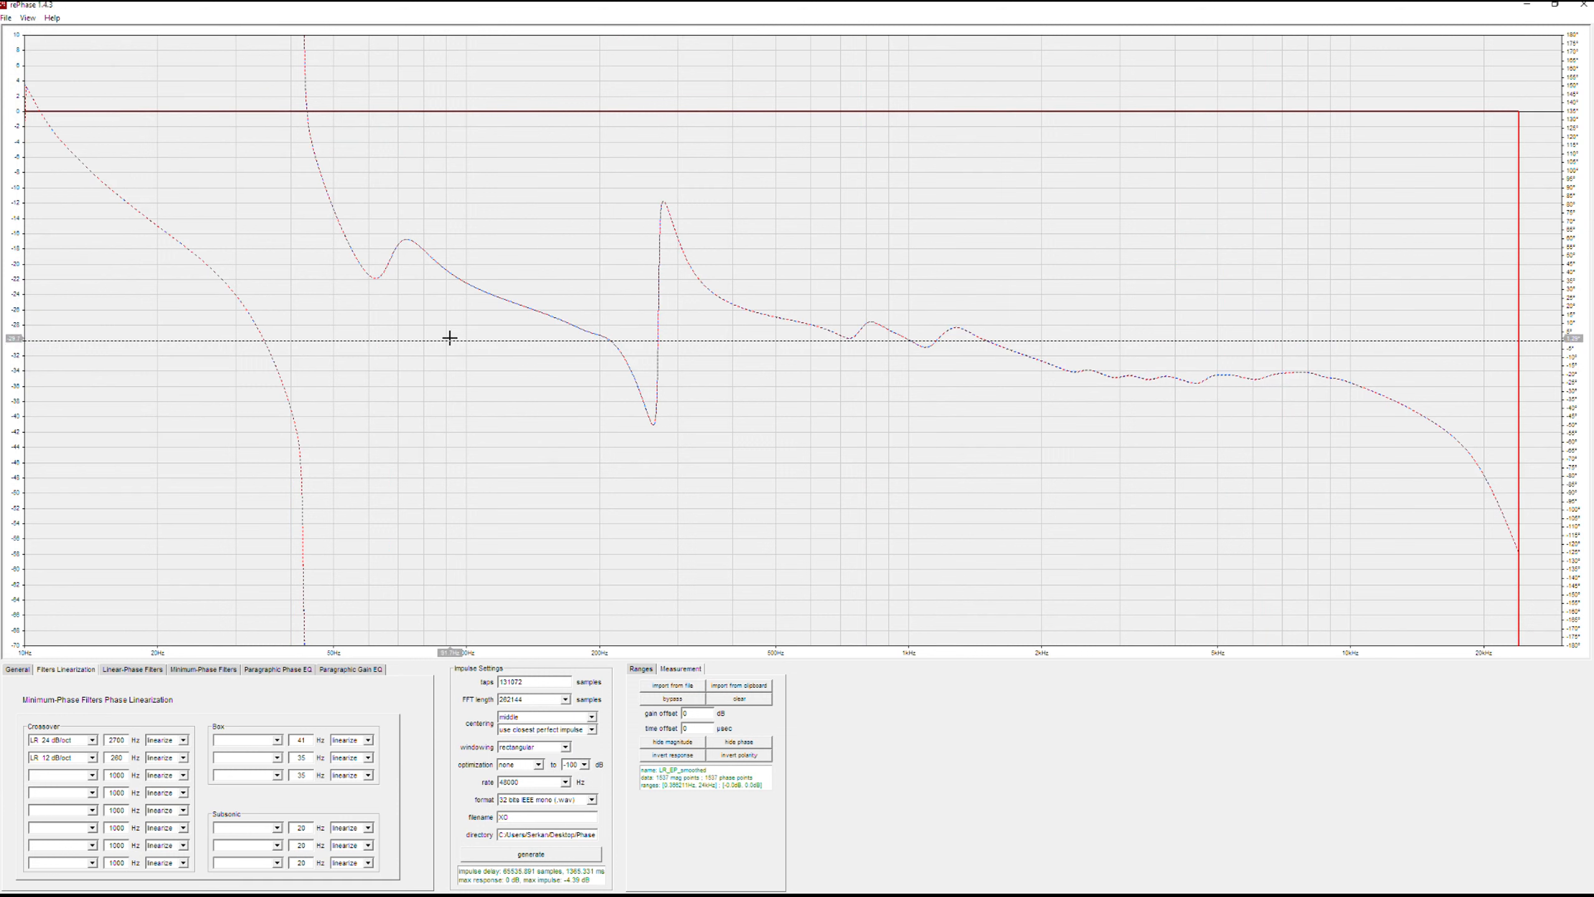
- Try vented low Q and std Q for the 41 Hz box linearization and settle on vented high Q
click(280, 745)
click(264, 757)
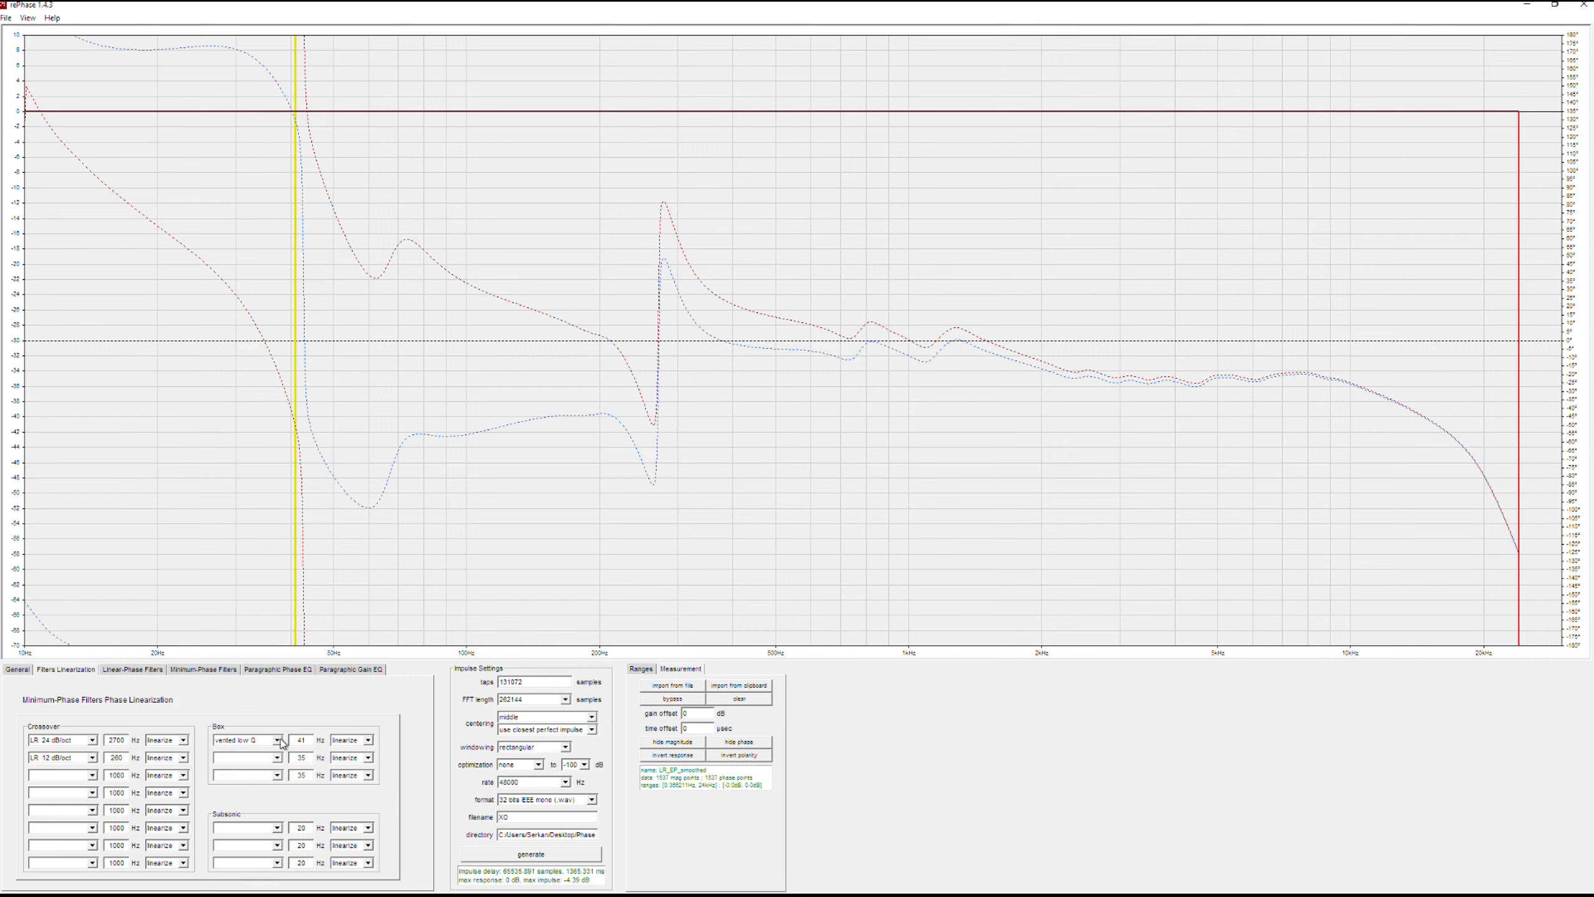
click(282, 743)
click(267, 763)
click(281, 745)
click(266, 775)
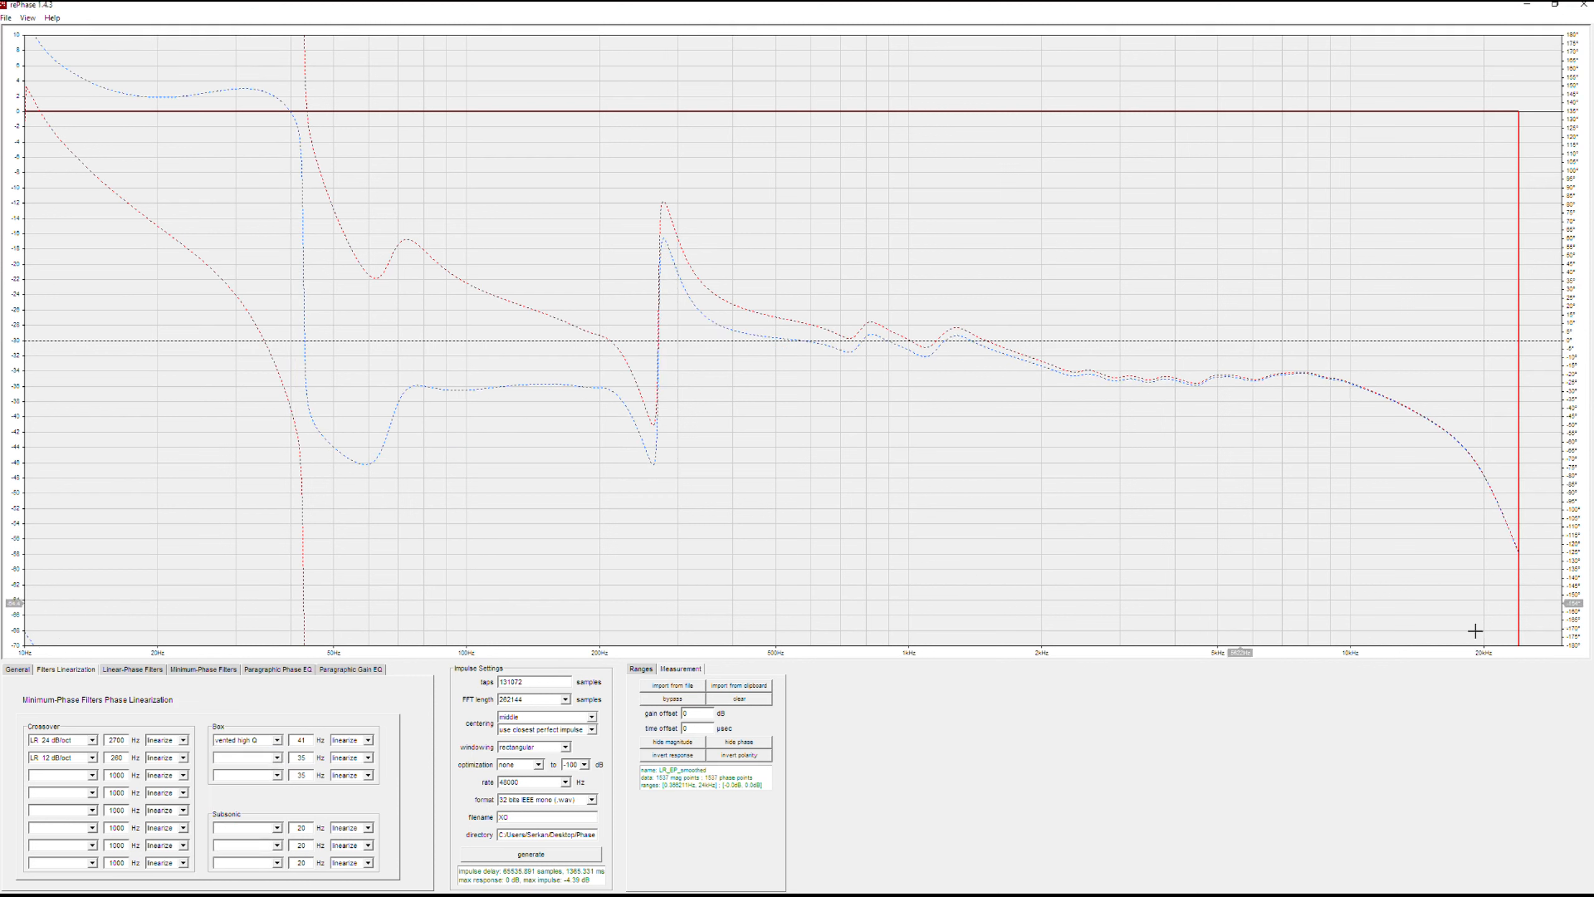
- Set the graph's frequency range to 20 Hz to 24 kHz
click(641, 668)
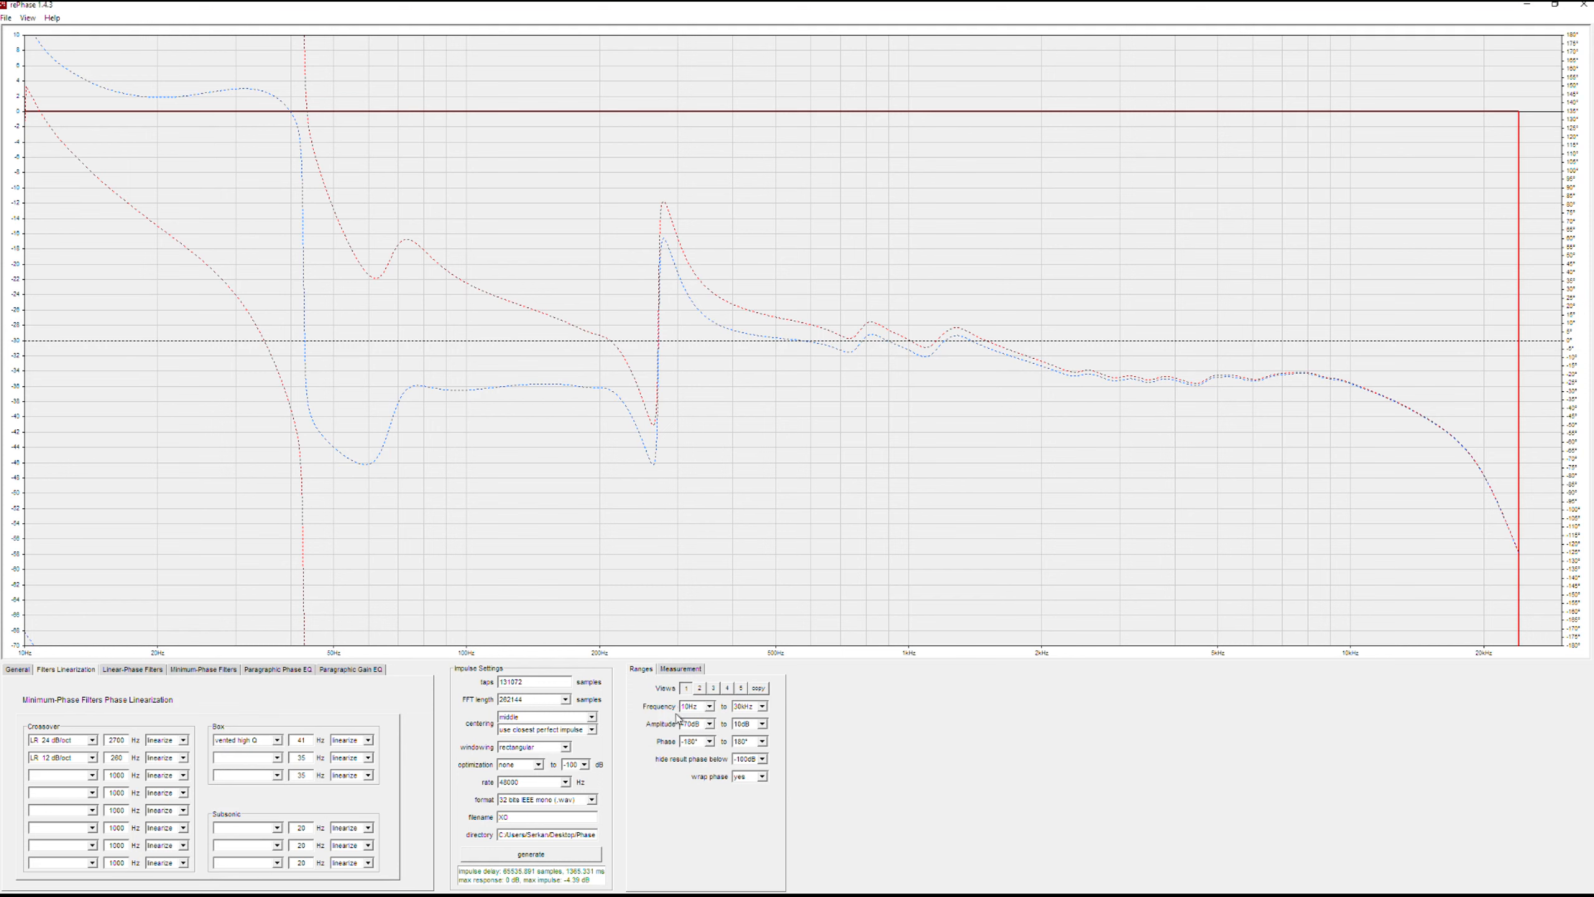
click(705, 708)
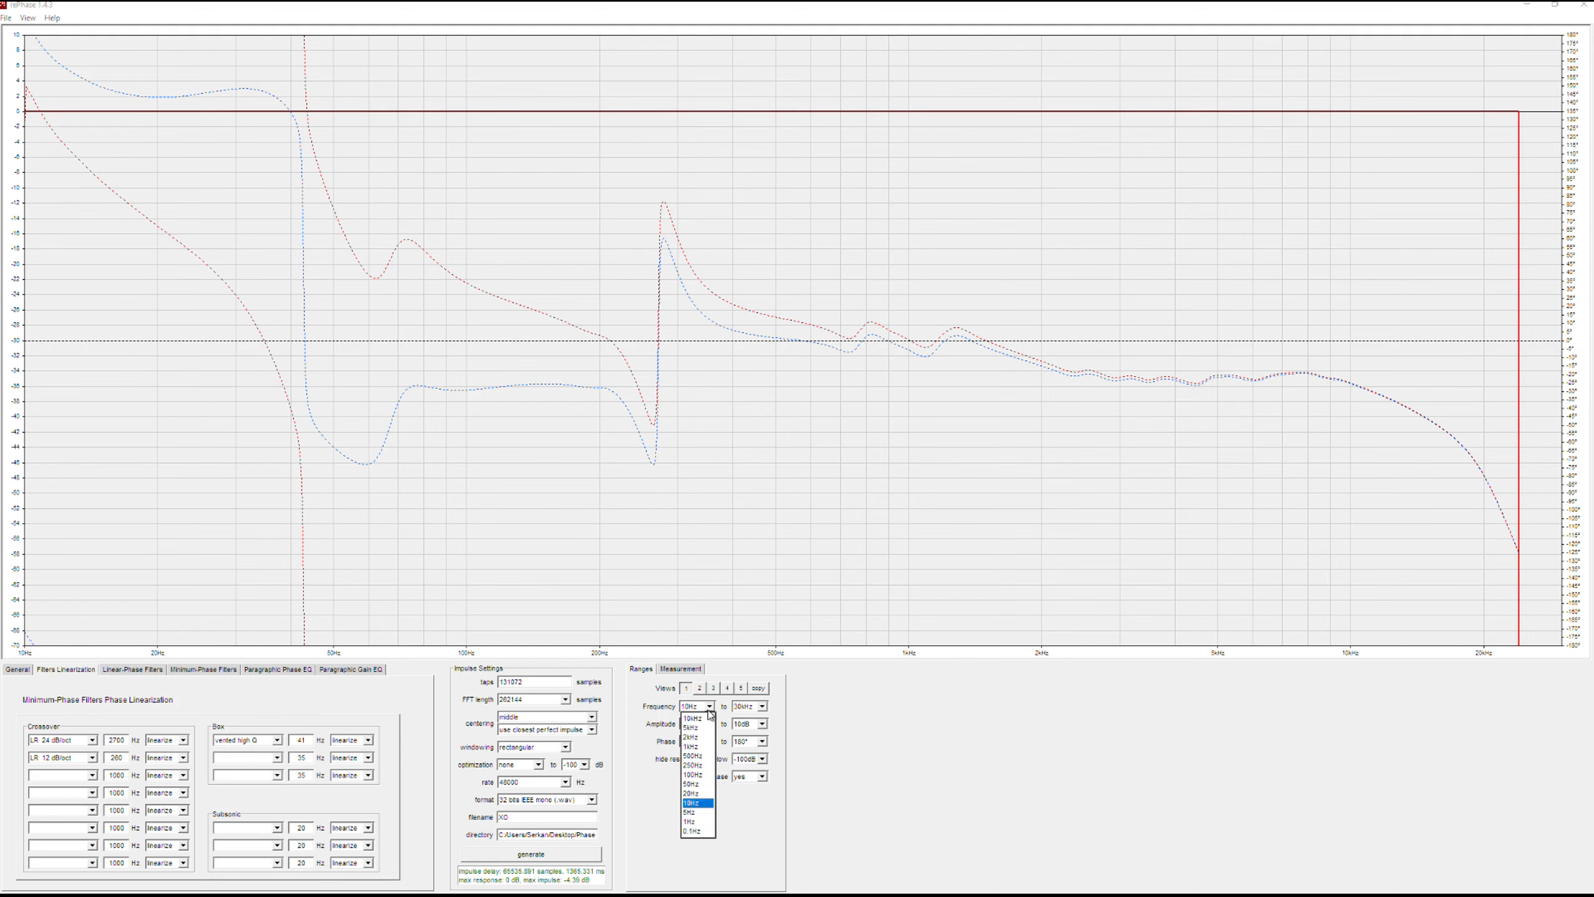
click(707, 799)
click(763, 707)
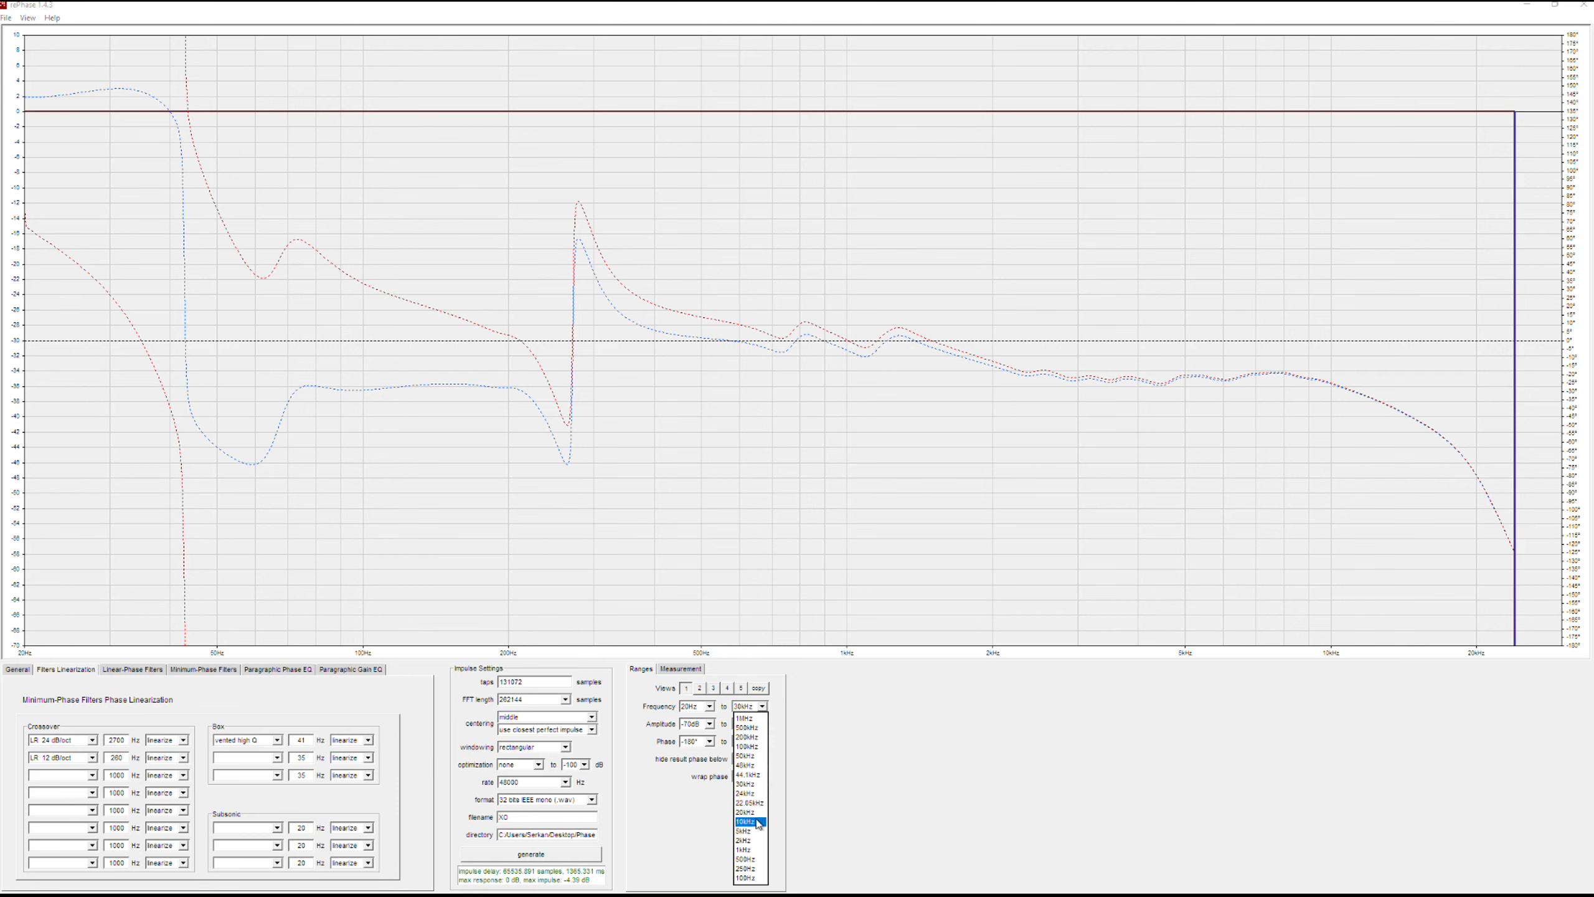
click(747, 794)
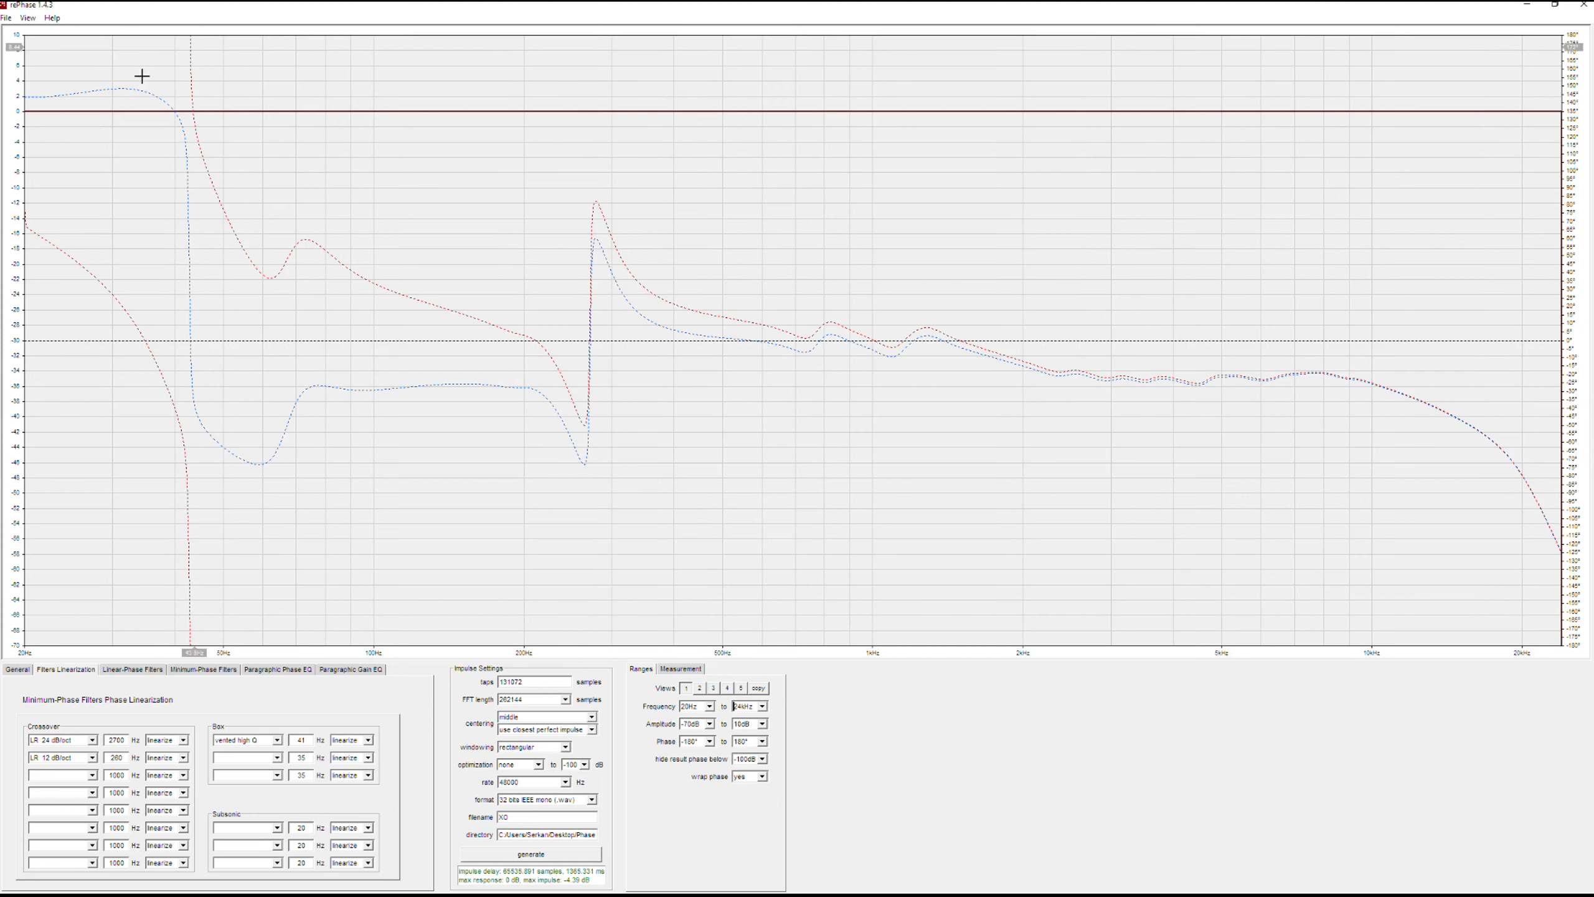
- Try a 2nd order pk <2dB subsonic linearization, adjust its frequency to 26 Hz, and clear the subsonic type
click(273, 830)
click(269, 792)
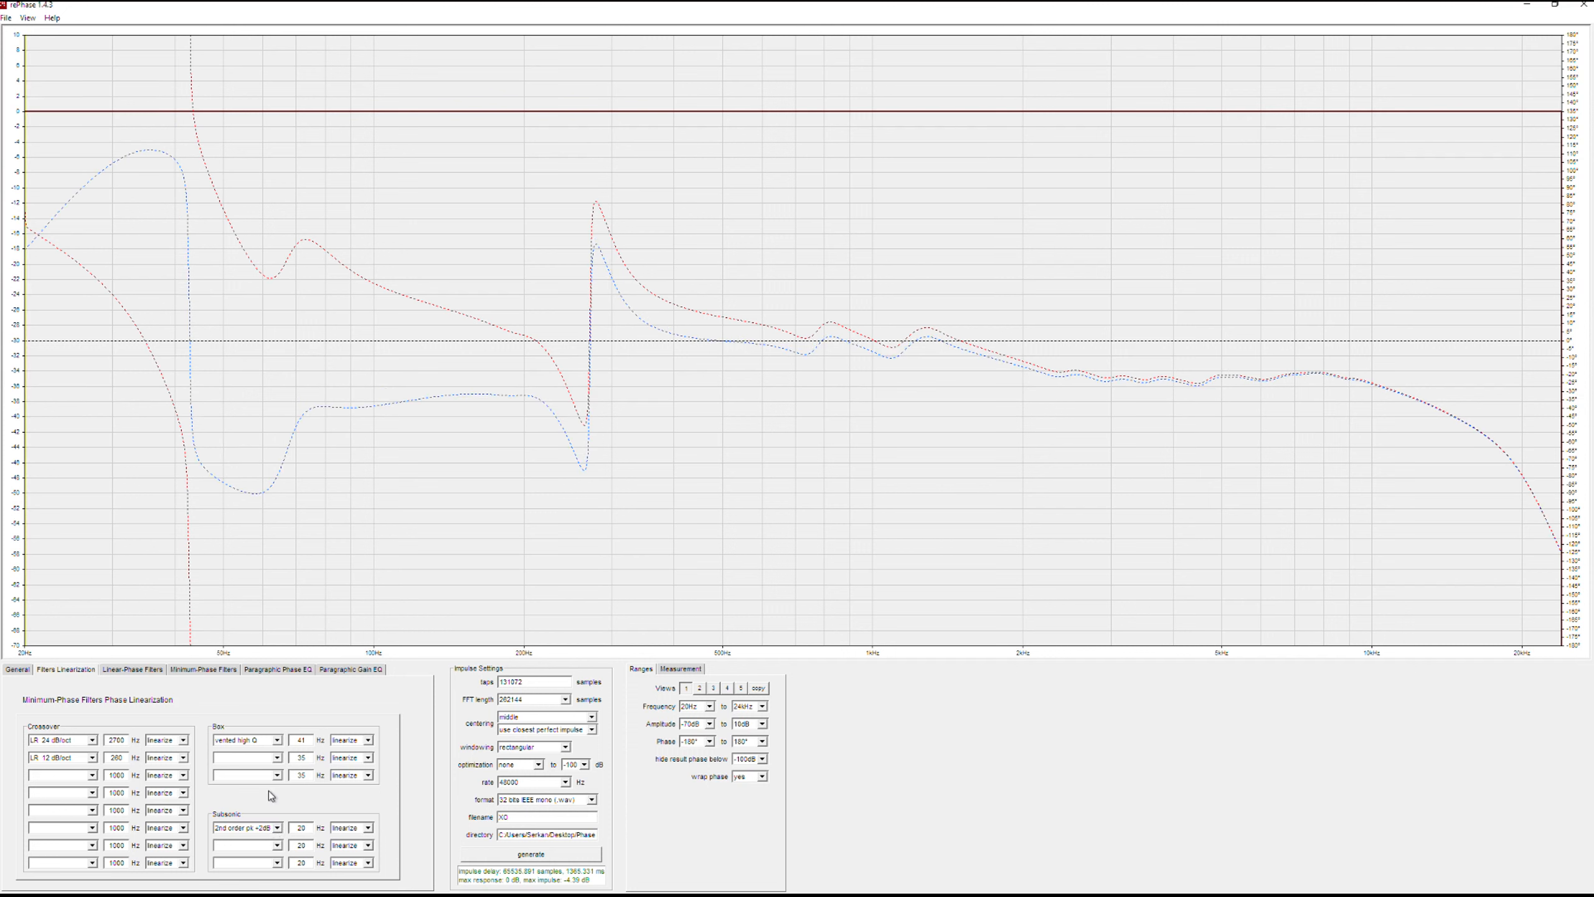
scroll(295, 828, up, 10)
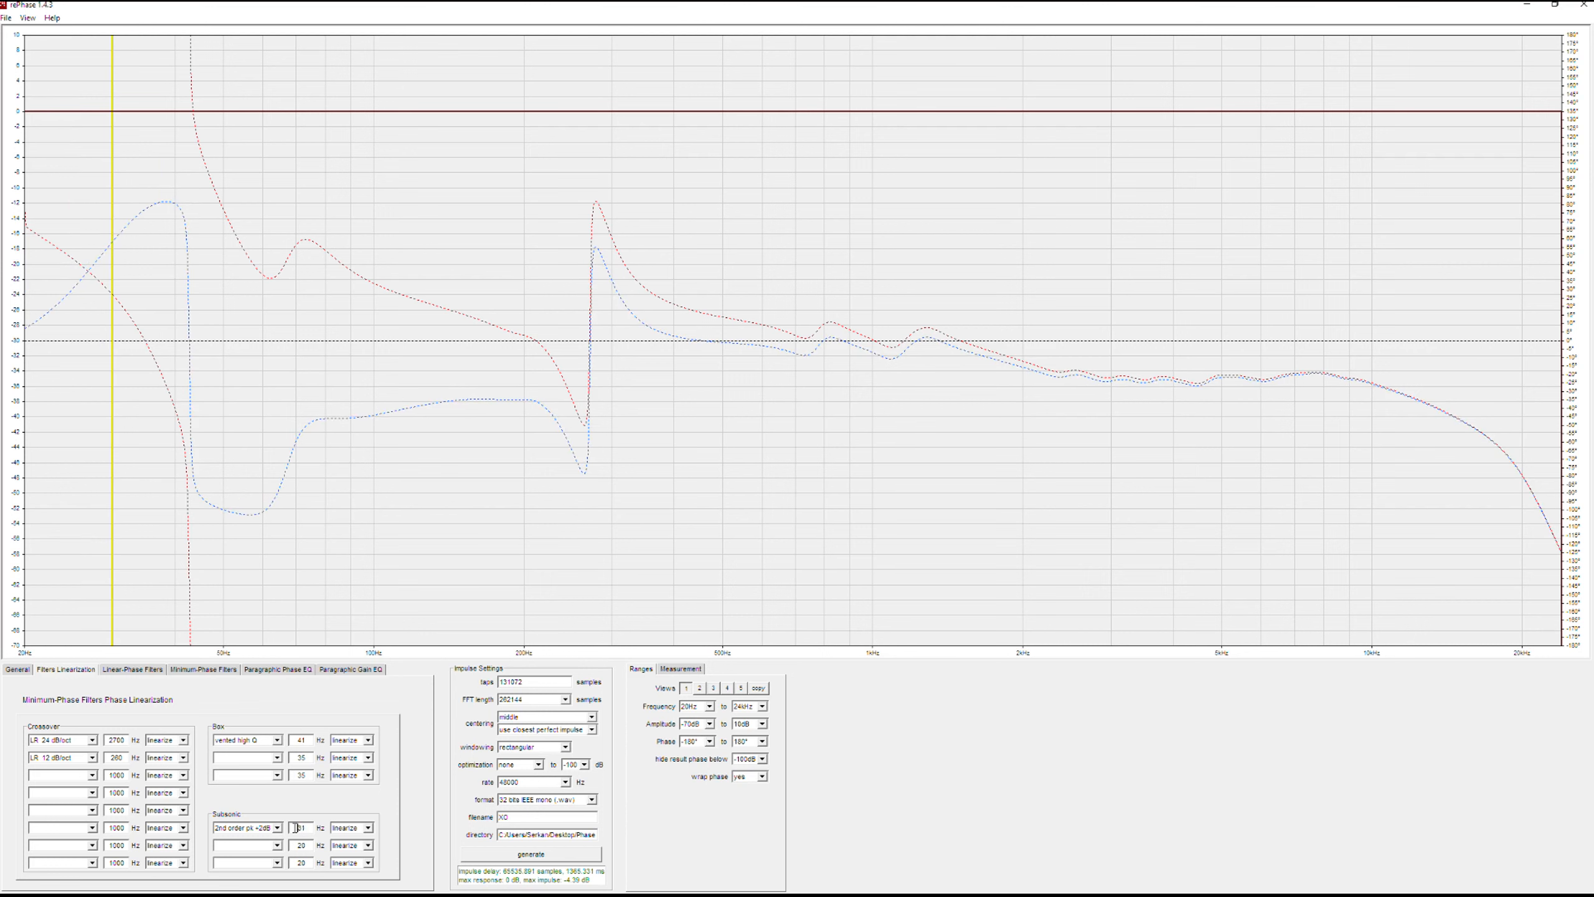
scroll(295, 828, up, 13)
scroll(295, 828, down, 17)
scroll(295, 828, down, 3)
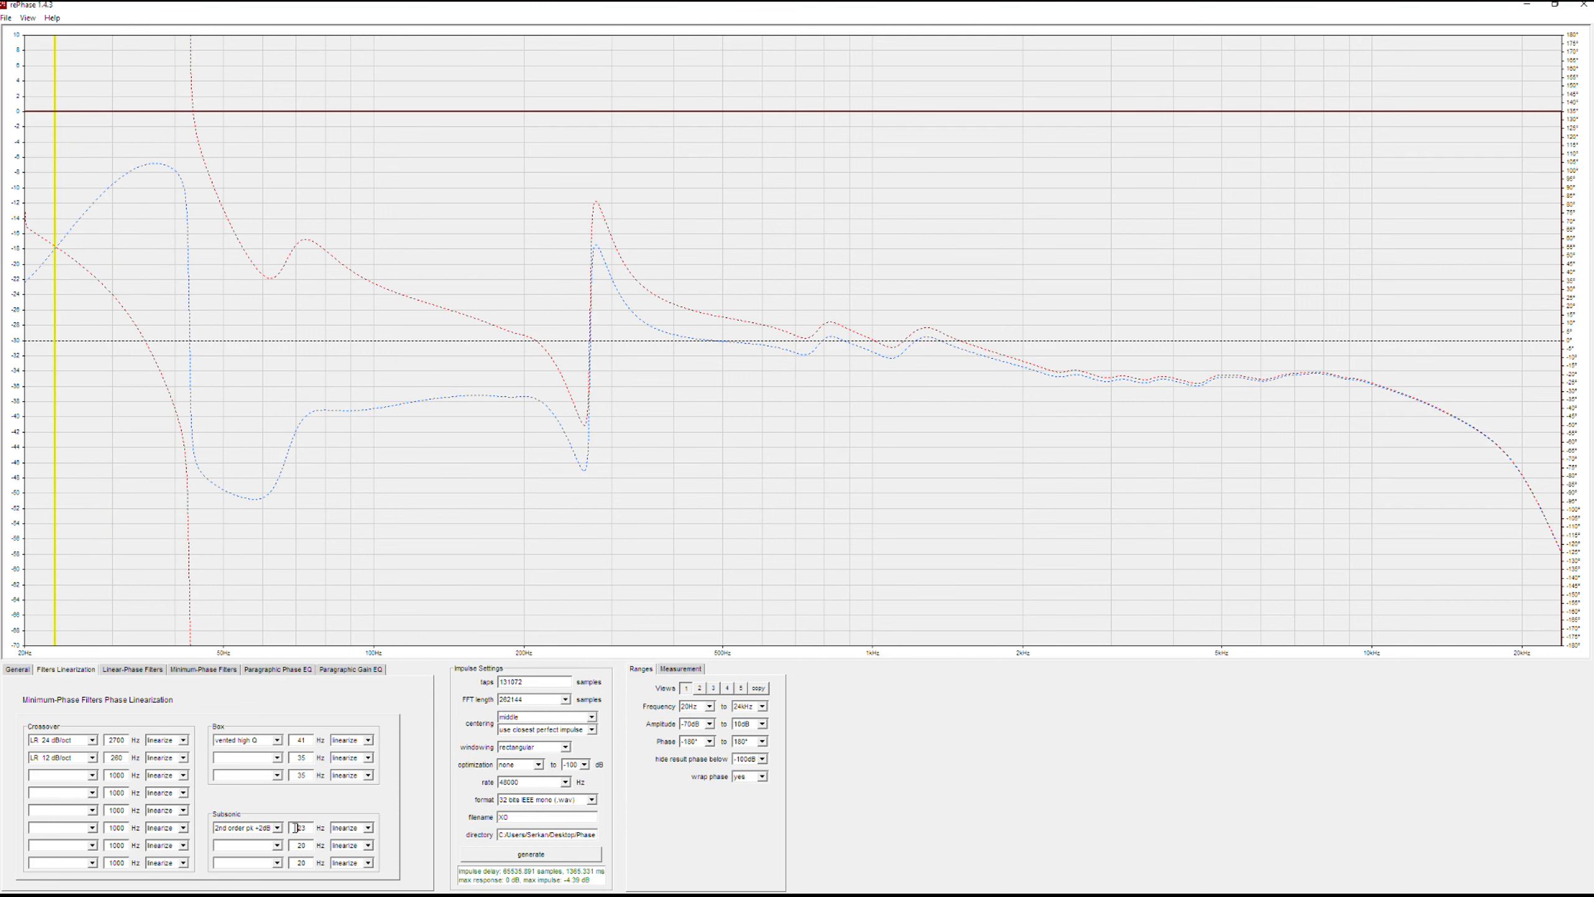
scroll(295, 828, up, 3)
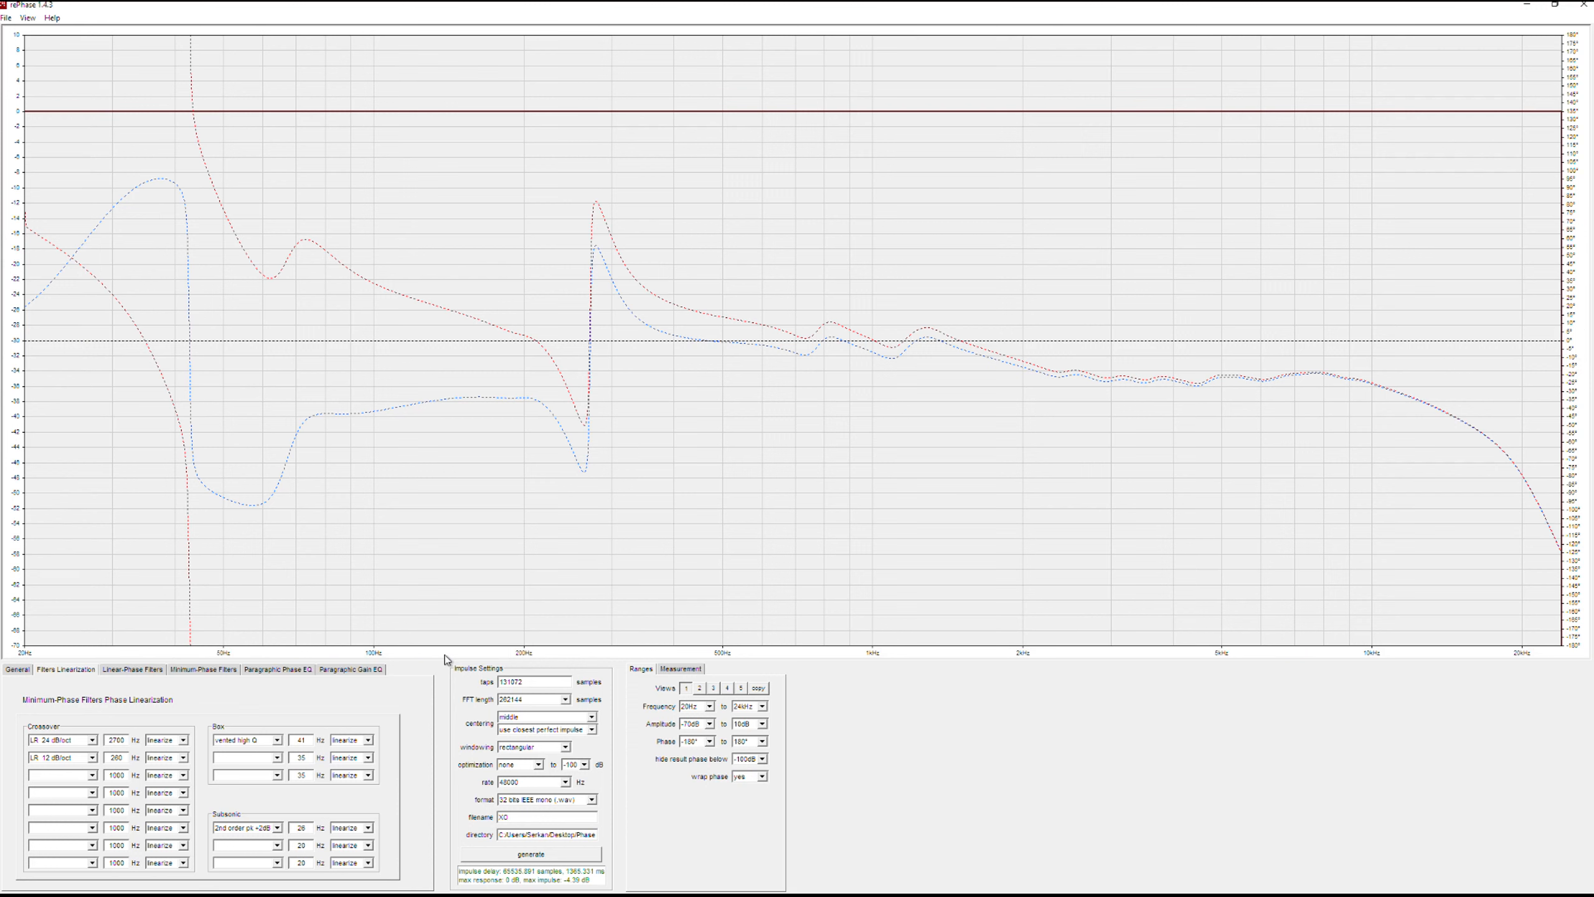
click(277, 829)
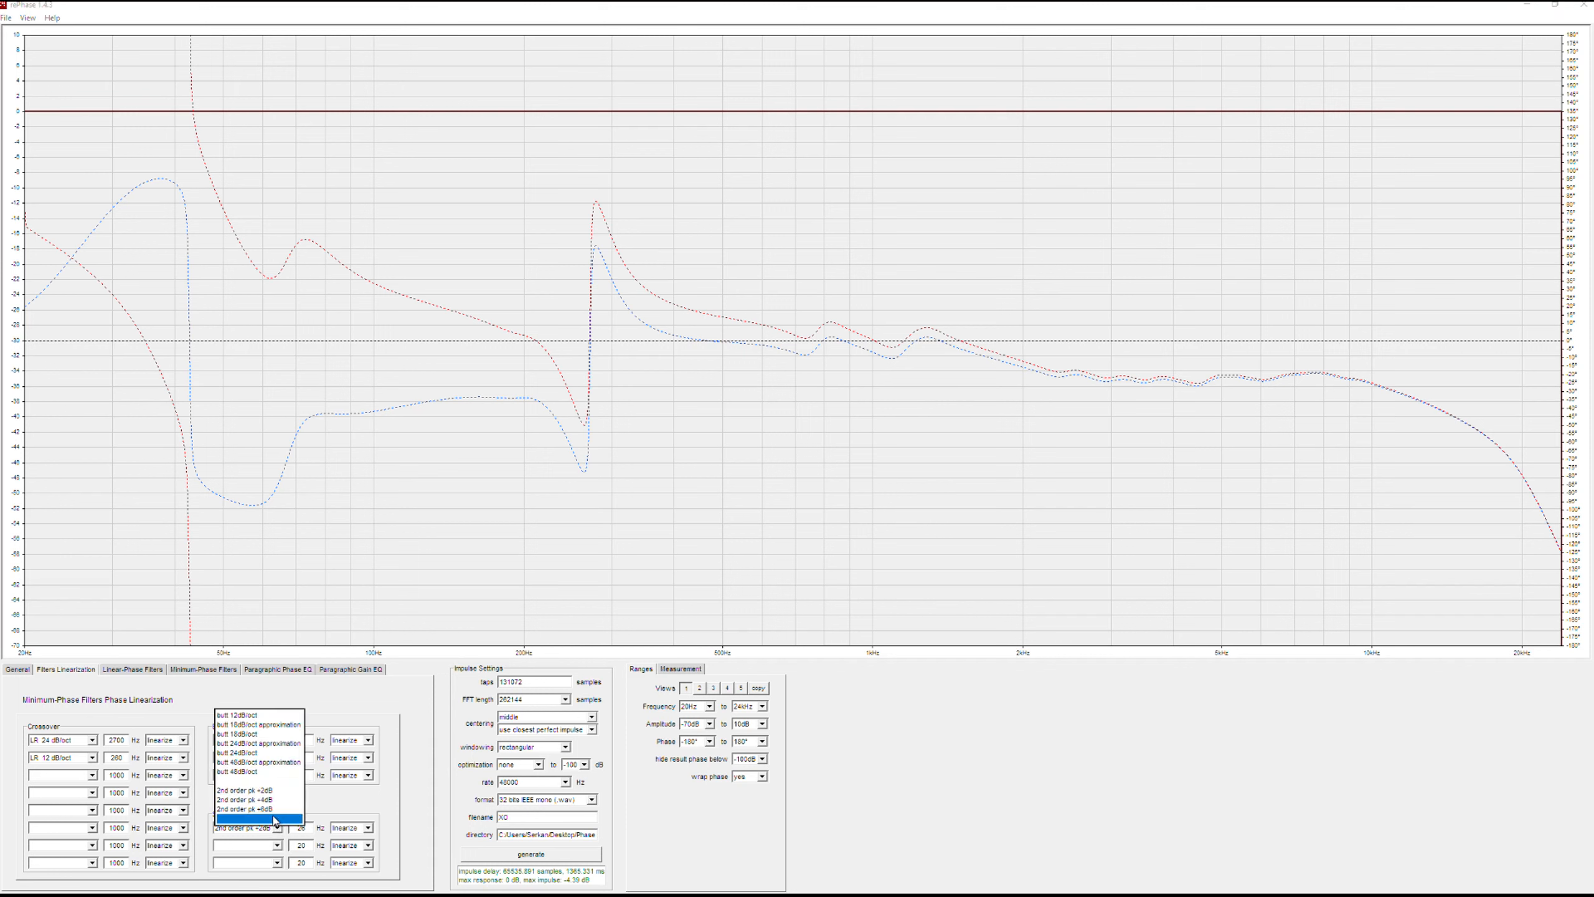
click(281, 819)
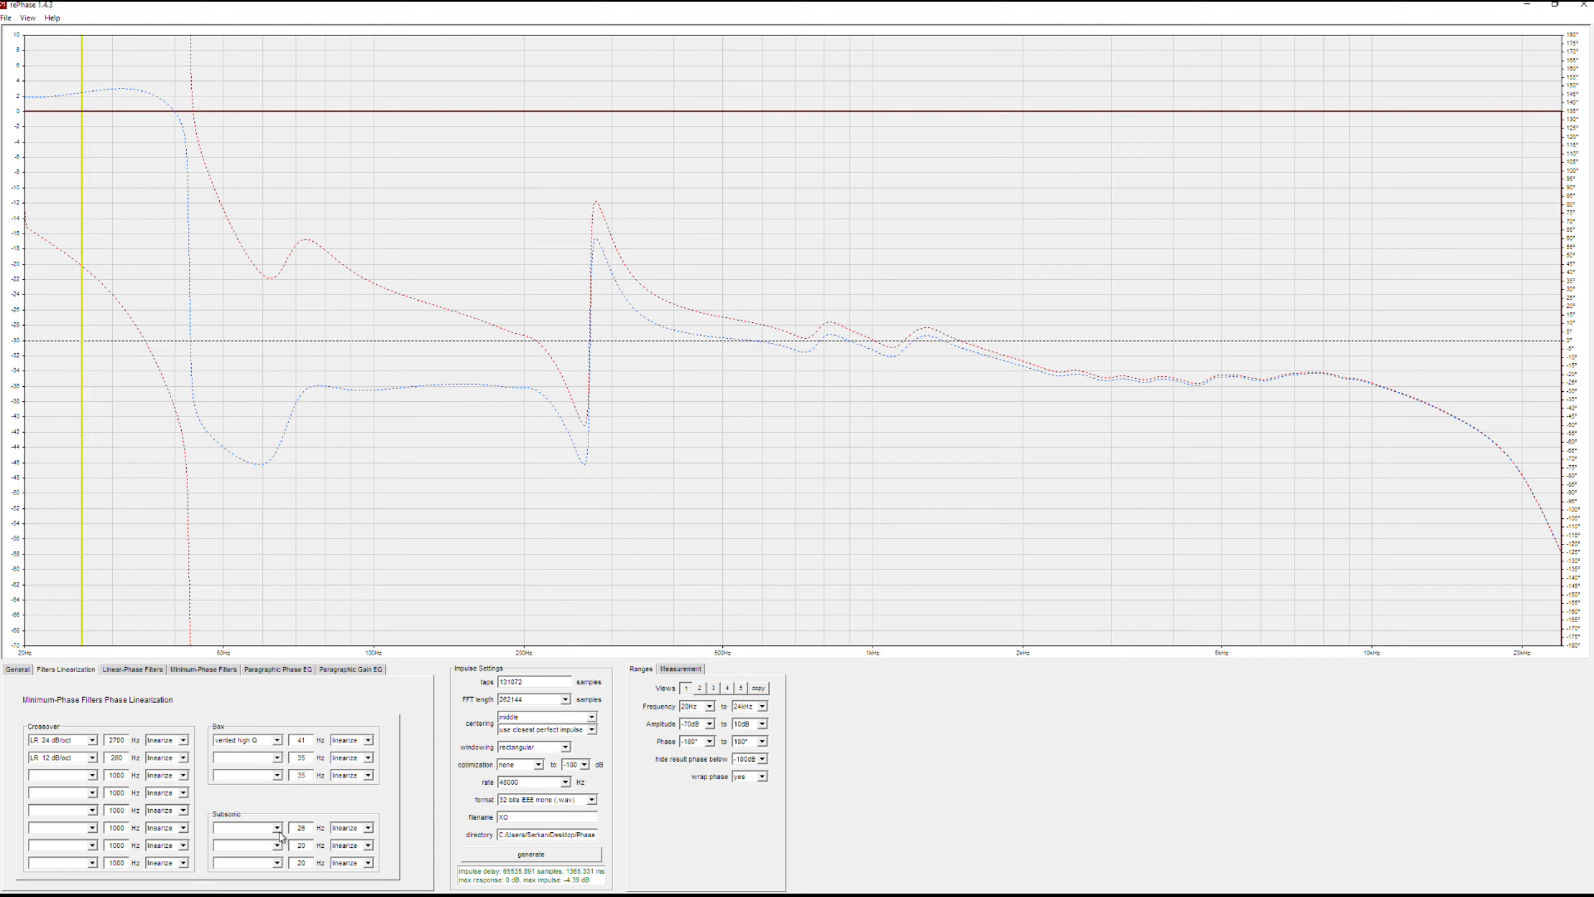
- Compare vented std Q and vented low Q for the 41 Hz box linearization, and return to vented high Q
click(277, 740)
click(276, 767)
click(276, 742)
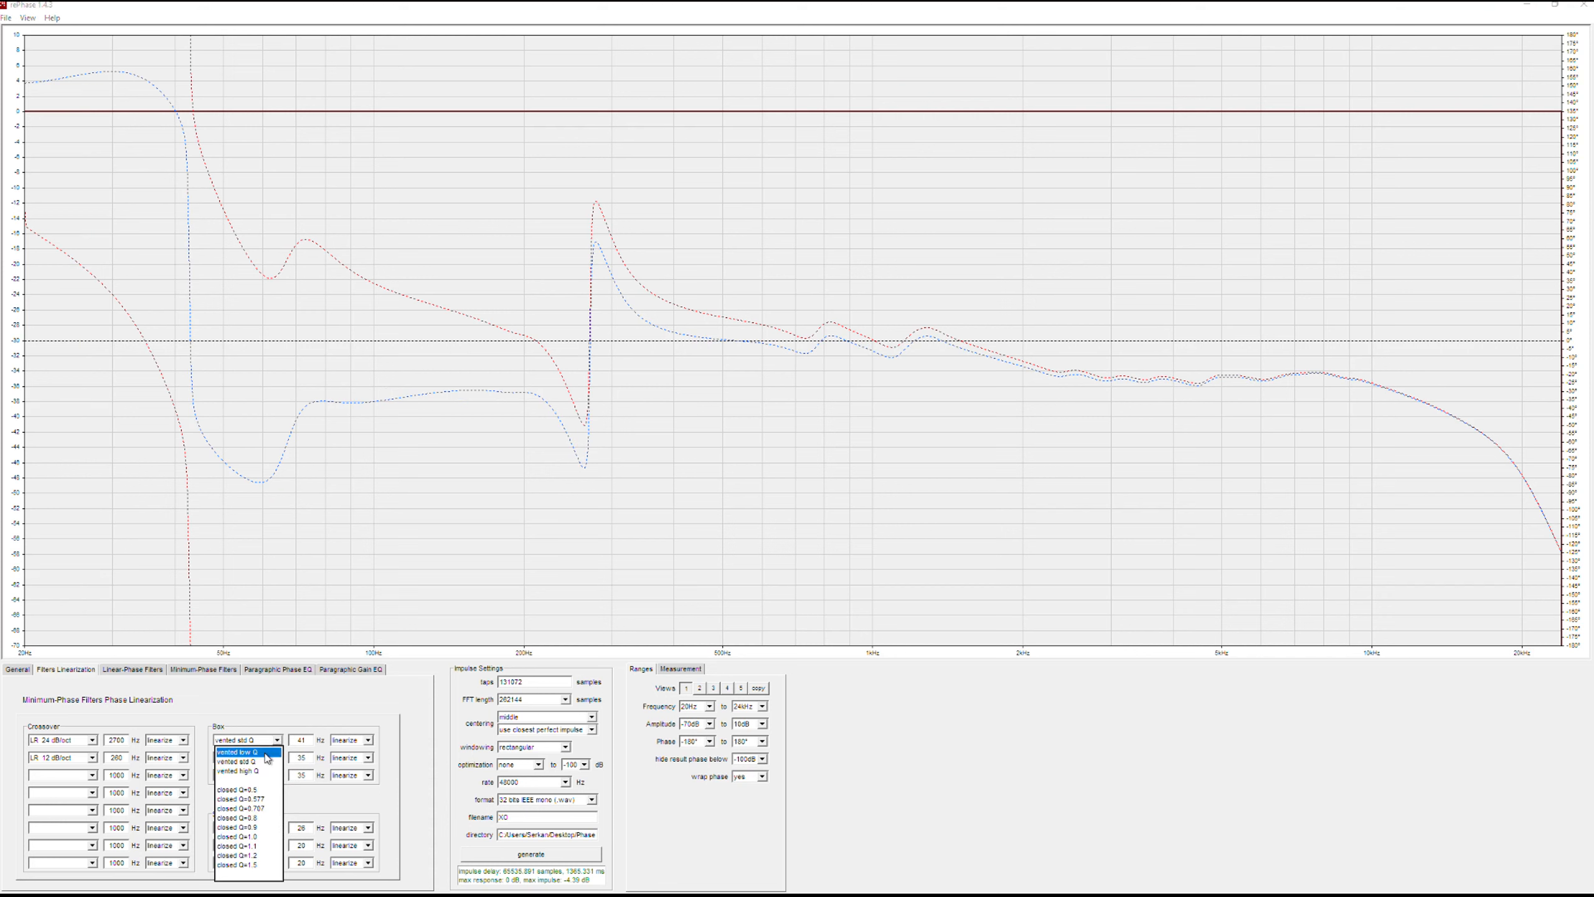
click(270, 753)
click(278, 742)
click(264, 781)
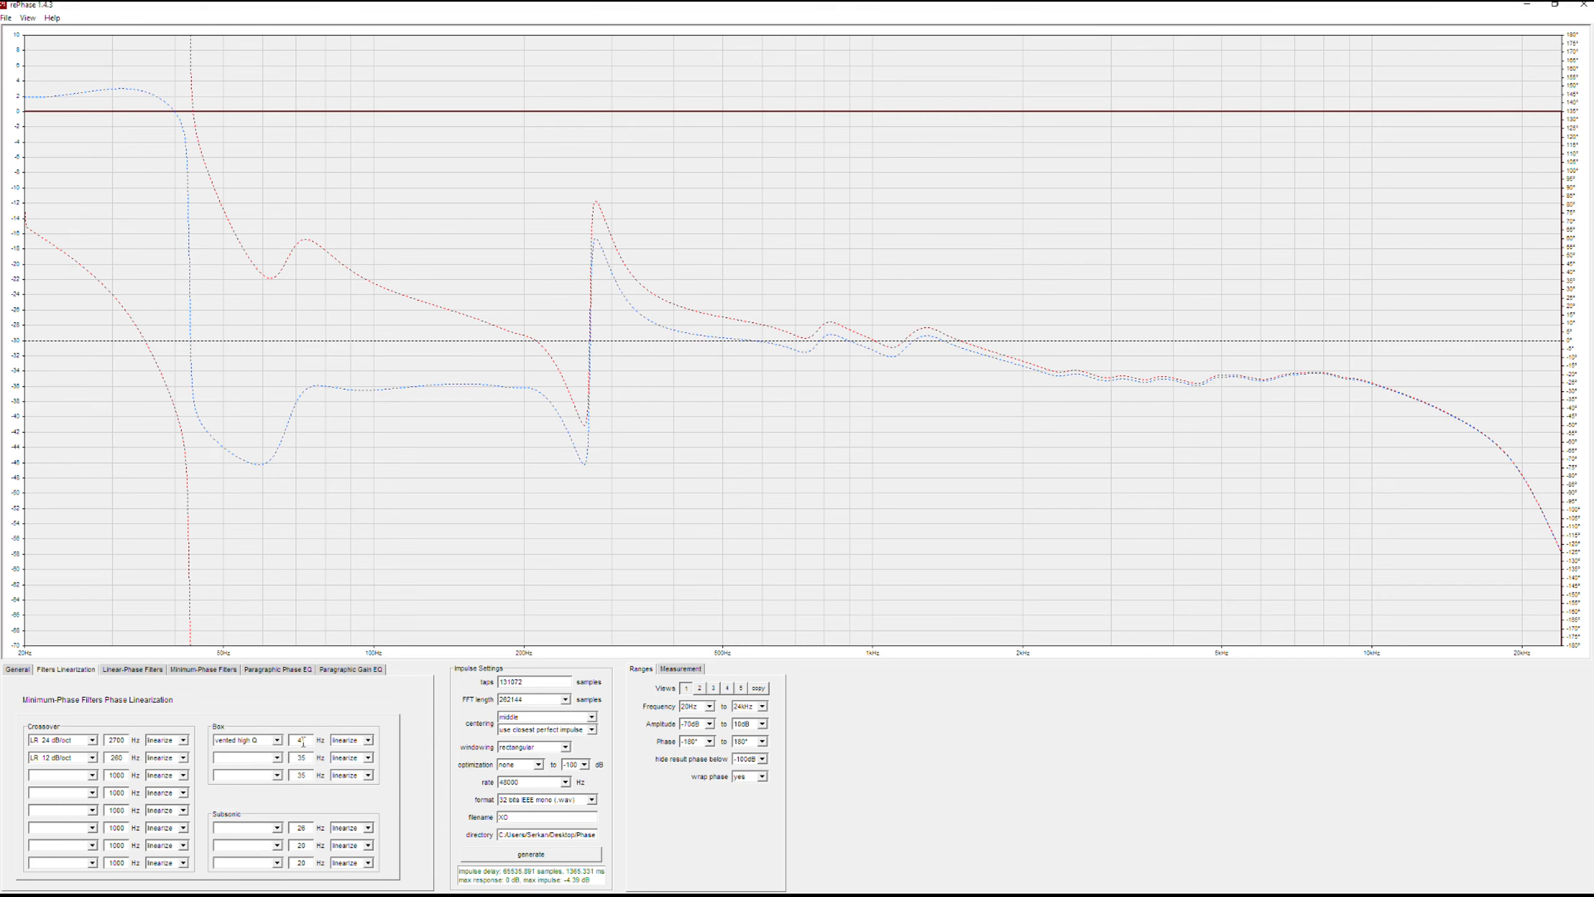
- Replace the vented box linearization with a 1st order All-Pass minimum-phase filter in compensate mode at 41 Hz
click(276, 740)
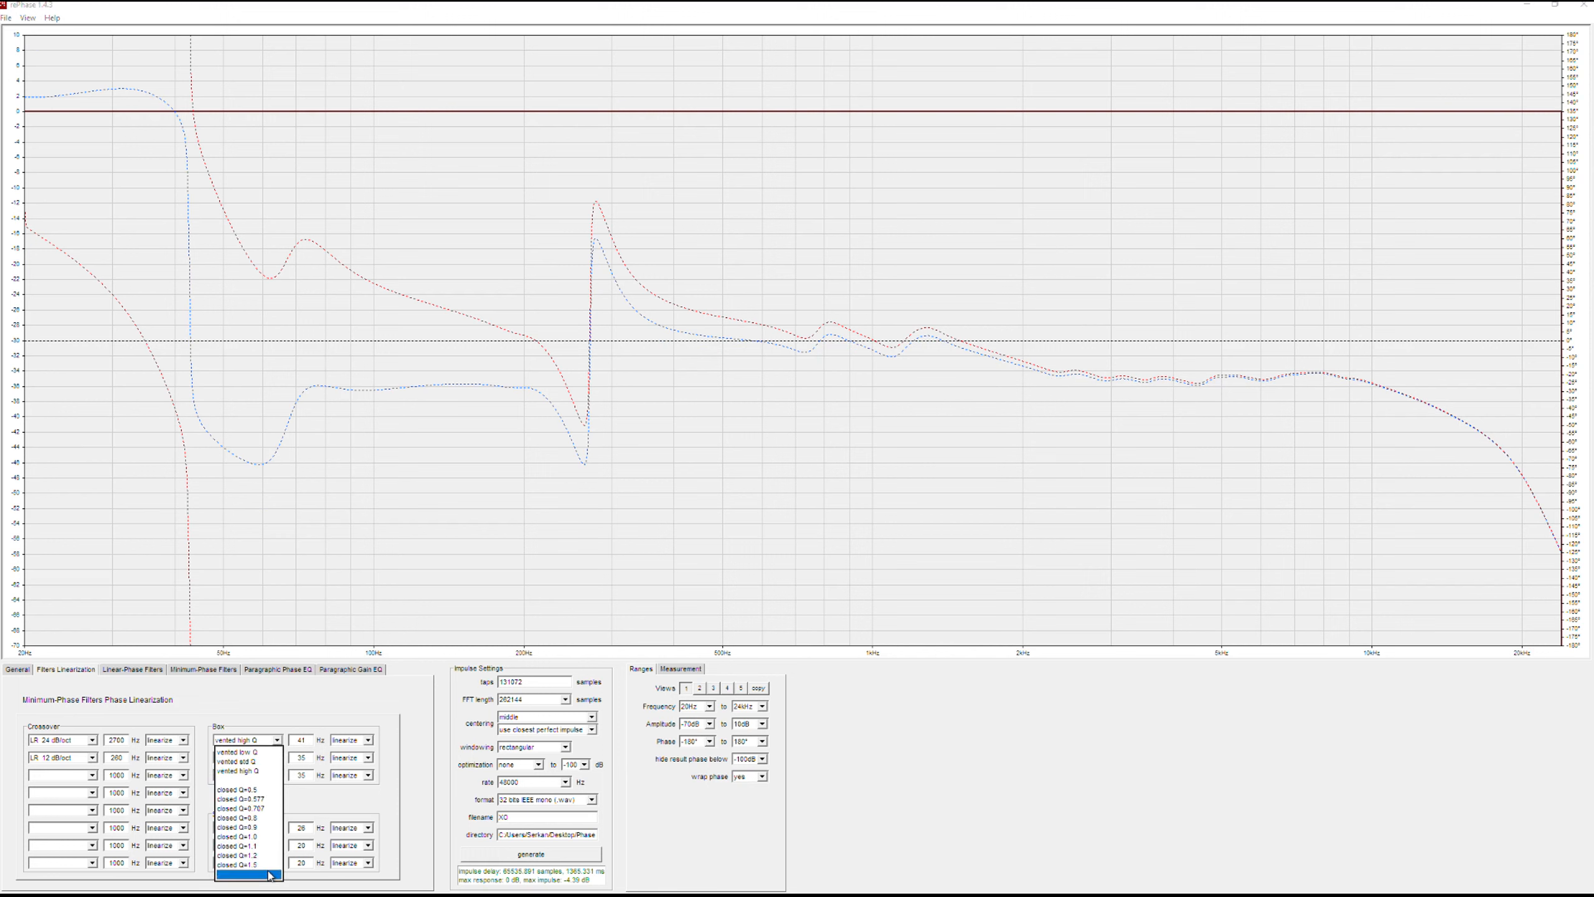
click(245, 875)
click(225, 671)
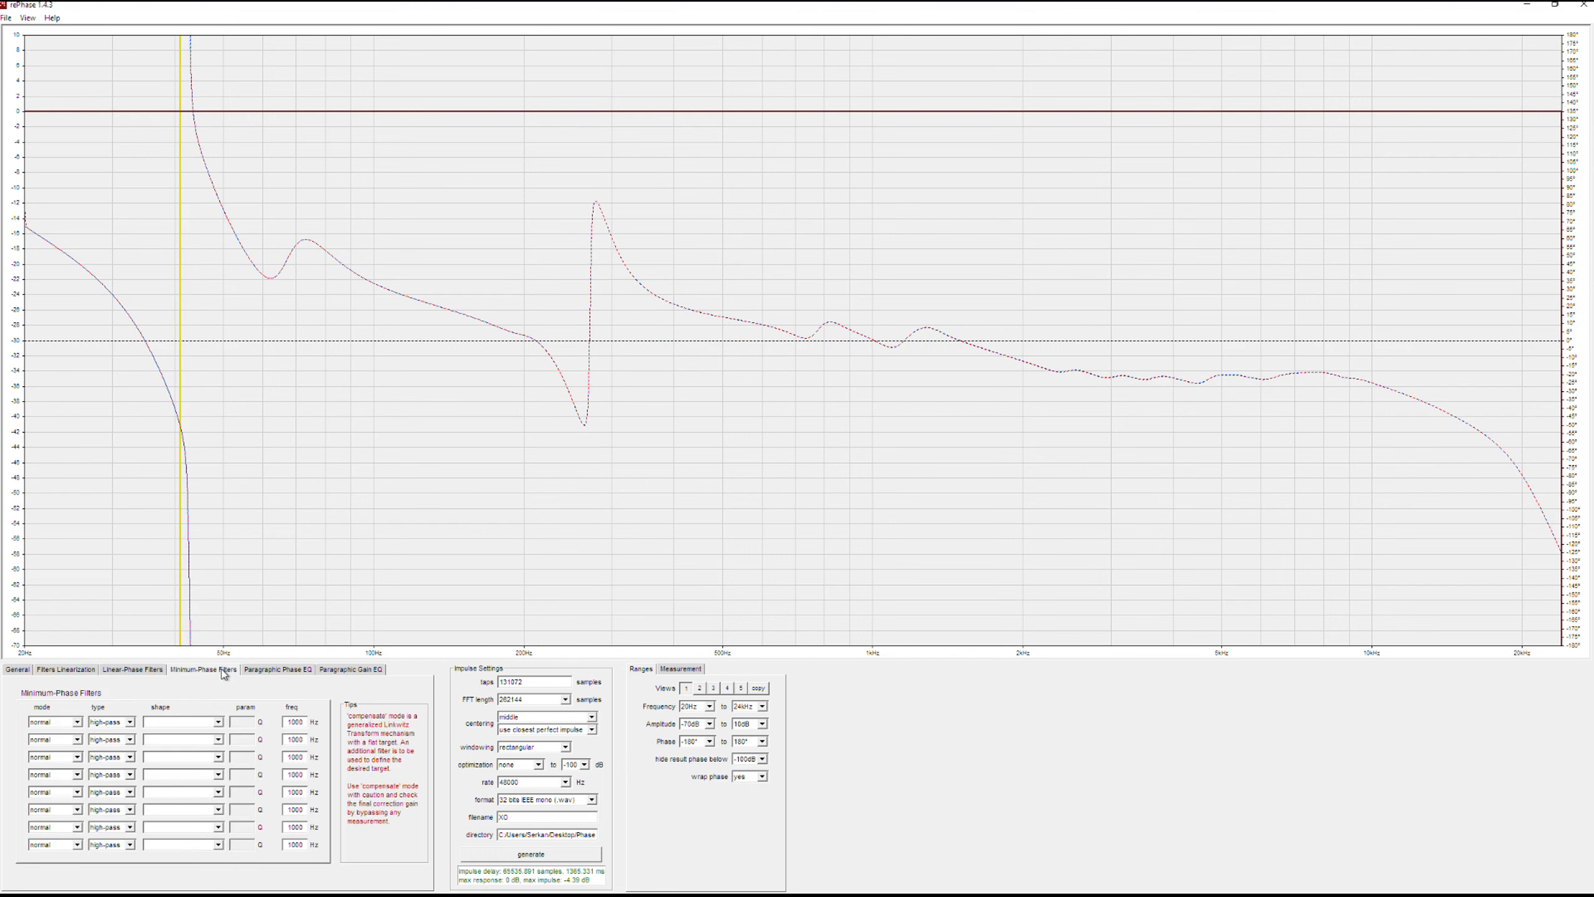
click(218, 722)
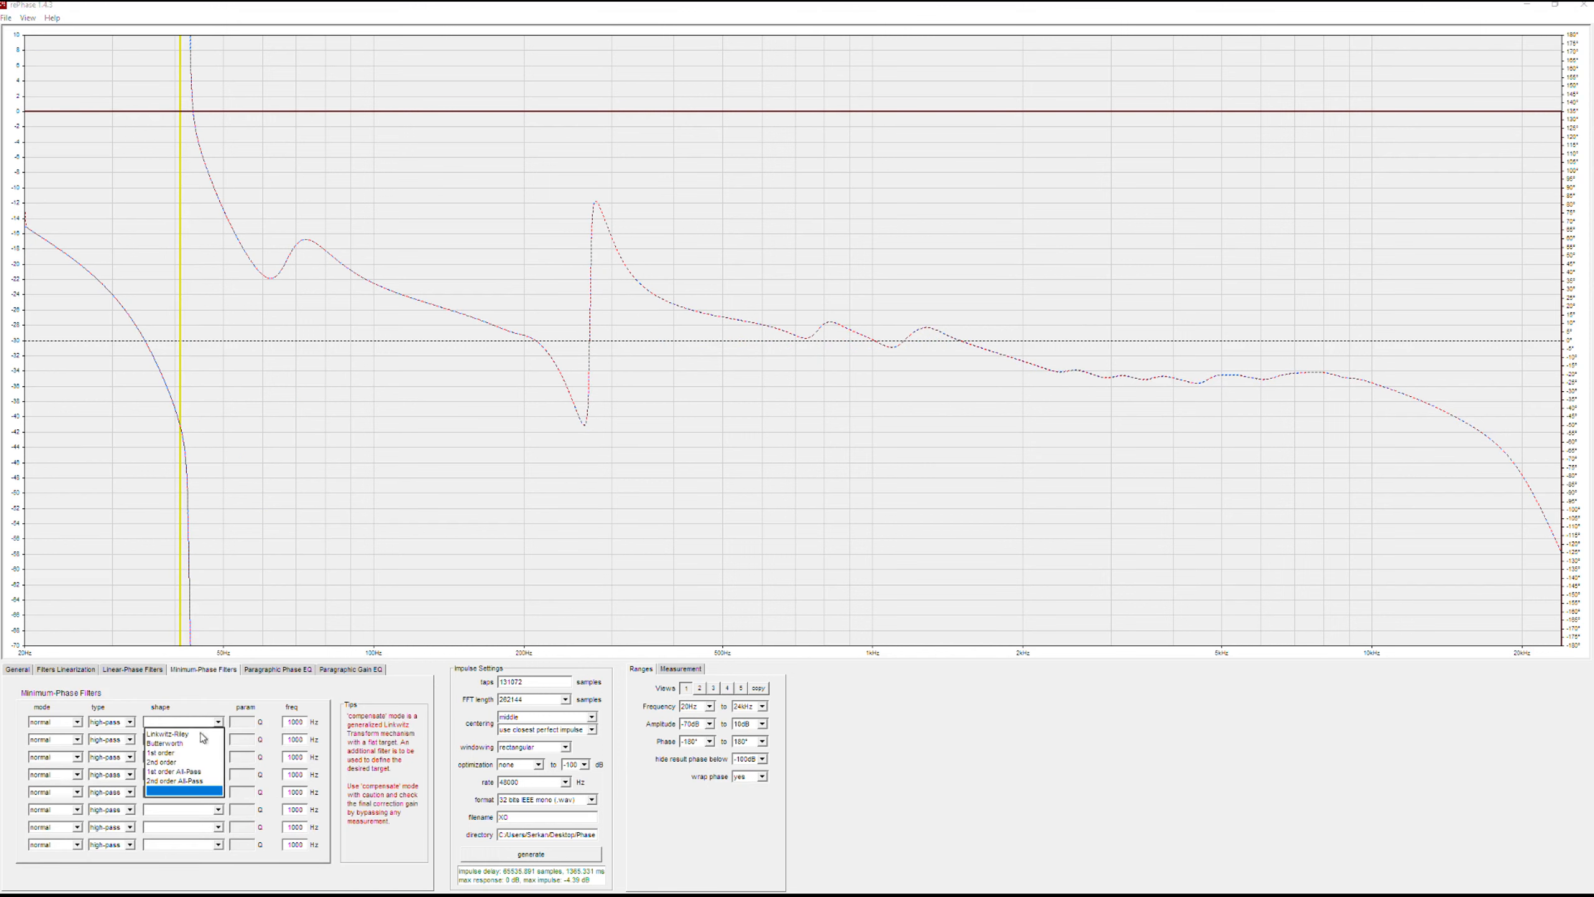
click(212, 773)
click(76, 722)
click(75, 744)
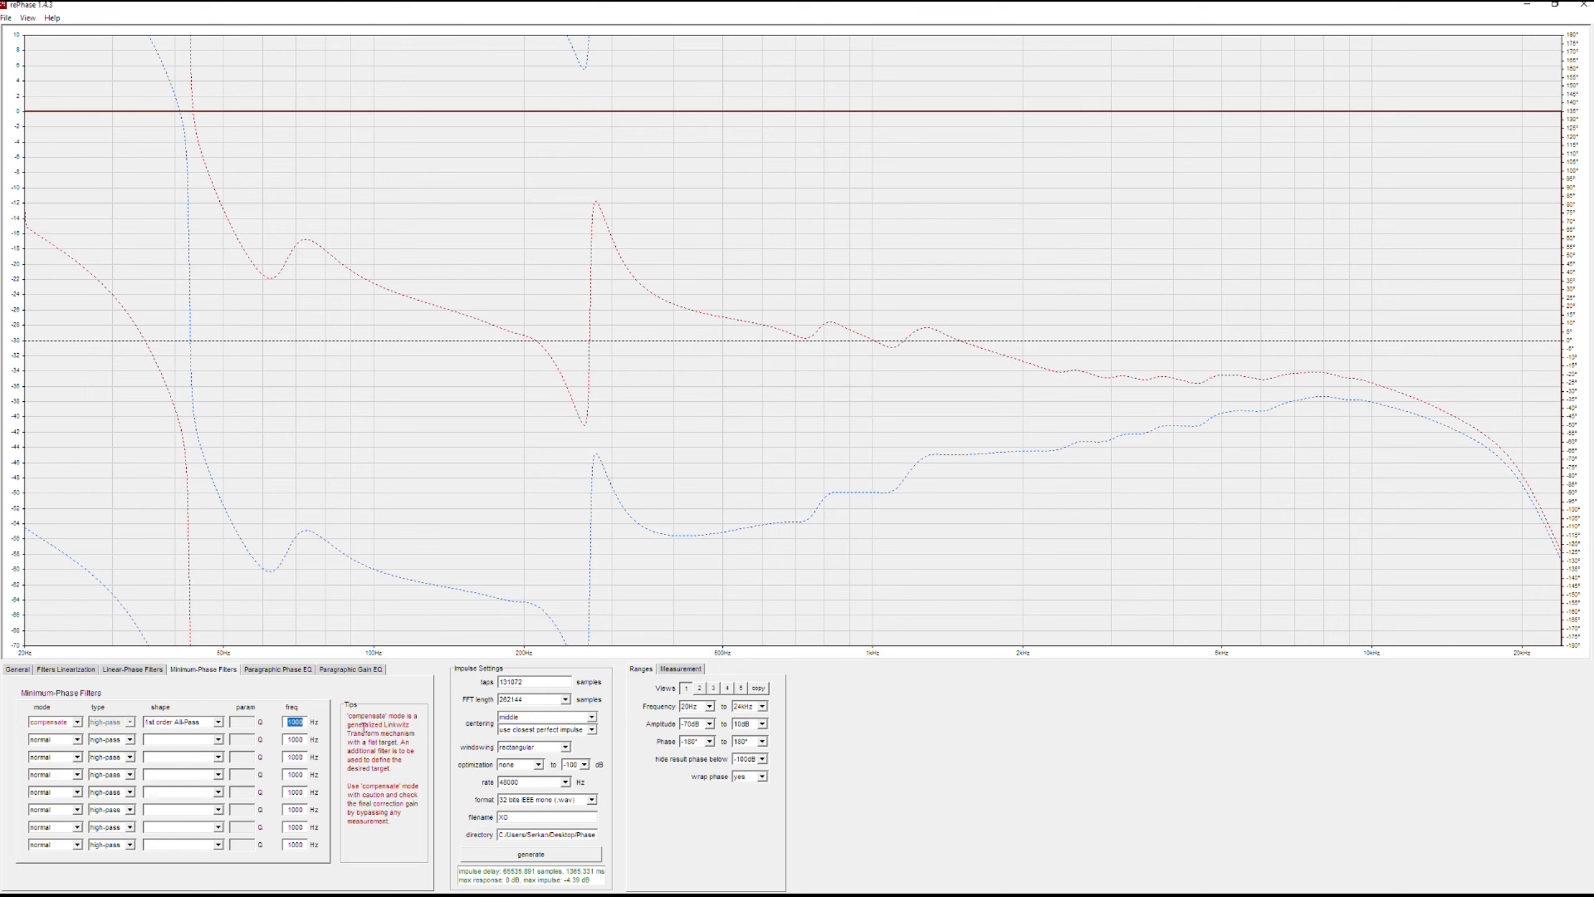
text(41)
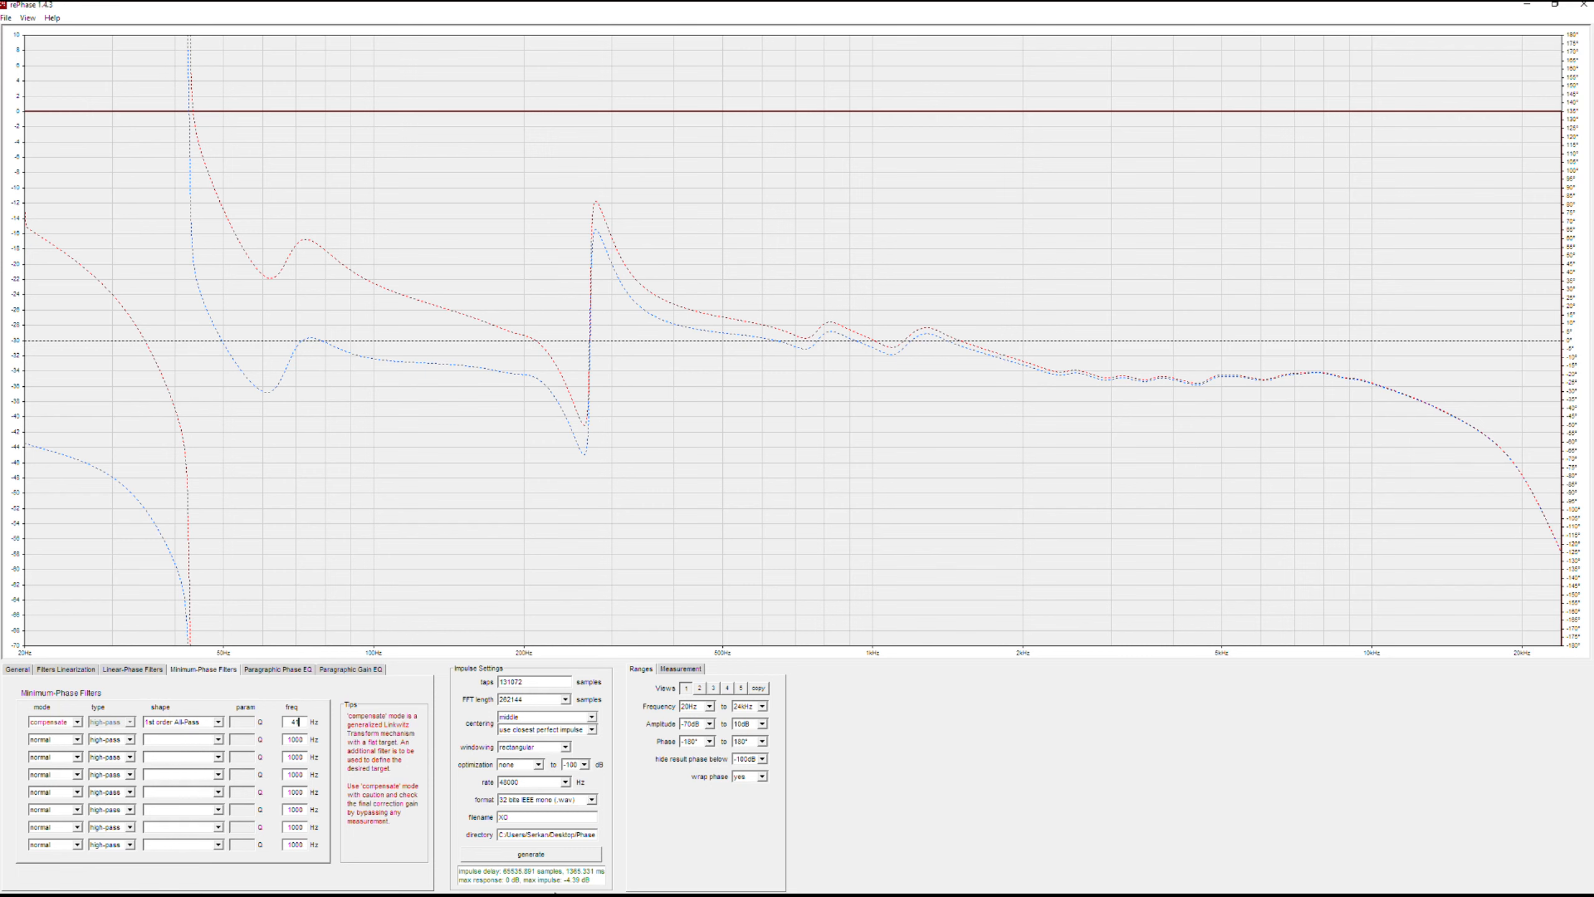
- Generate the XO correction impulse and import XO.wav from the Phase Video folder into REW
click(555, 858)
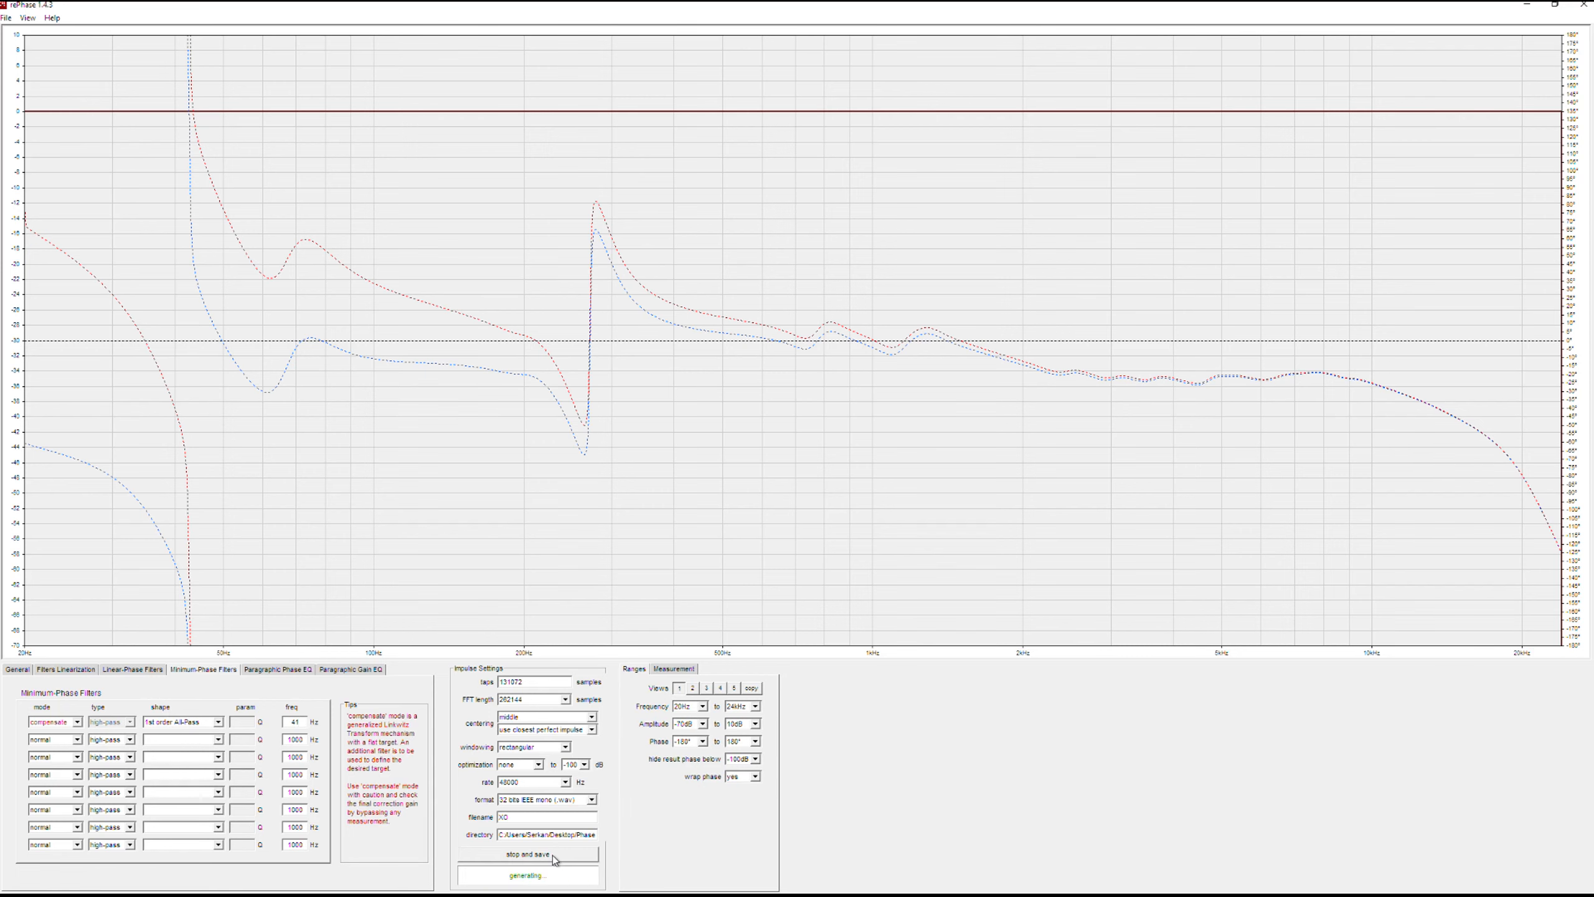
click(1527, 6)
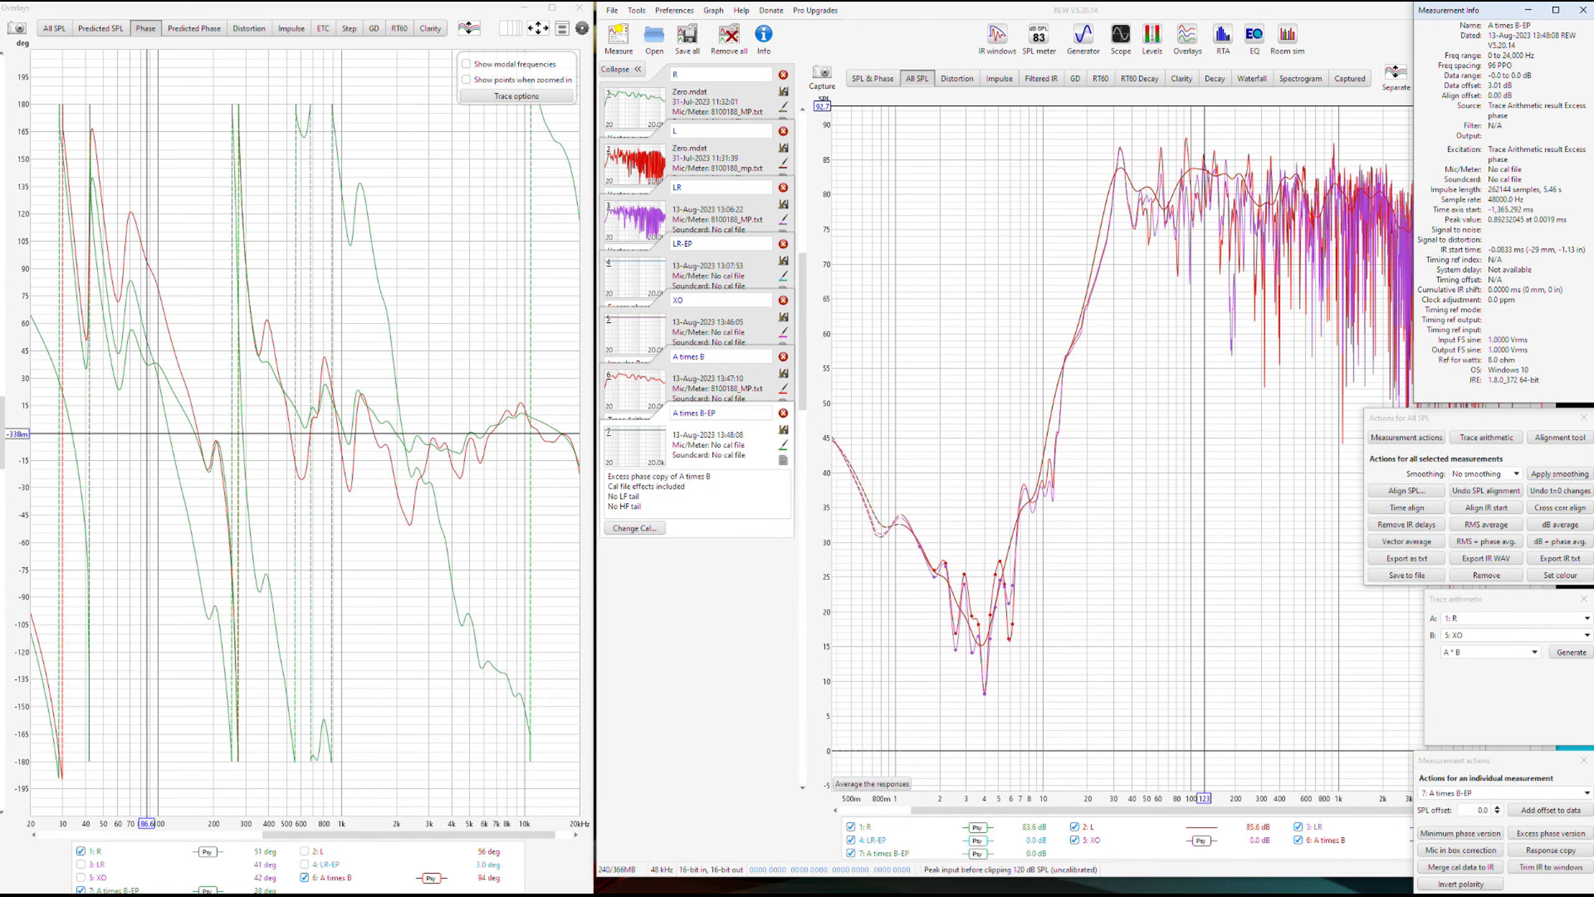
key(alt+Tab)
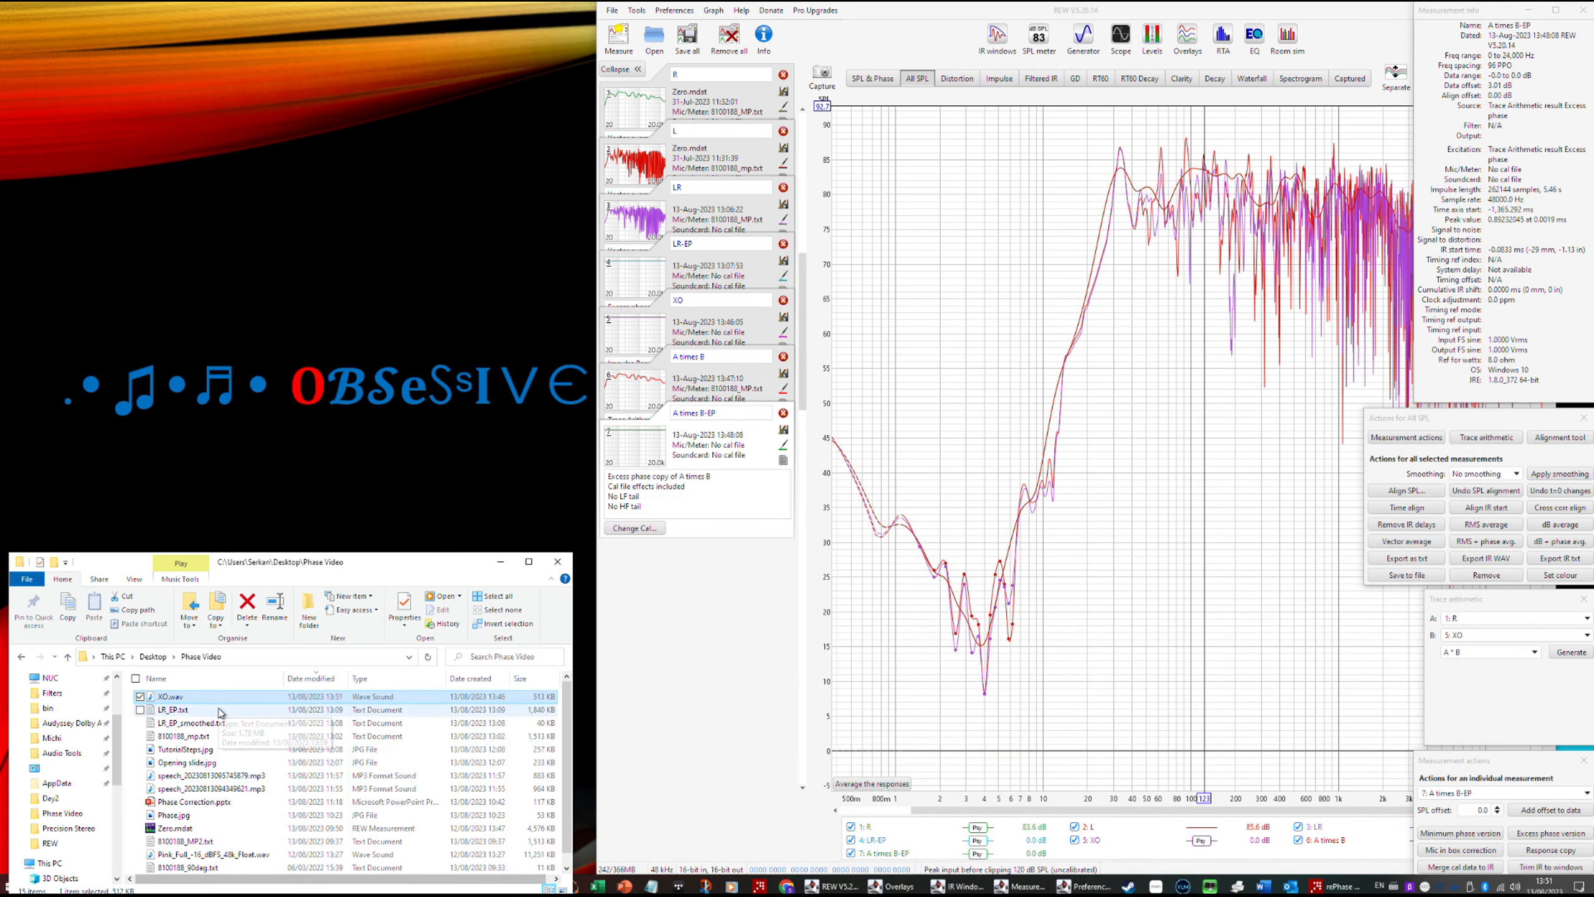
drag(173, 700, 1121, 653)
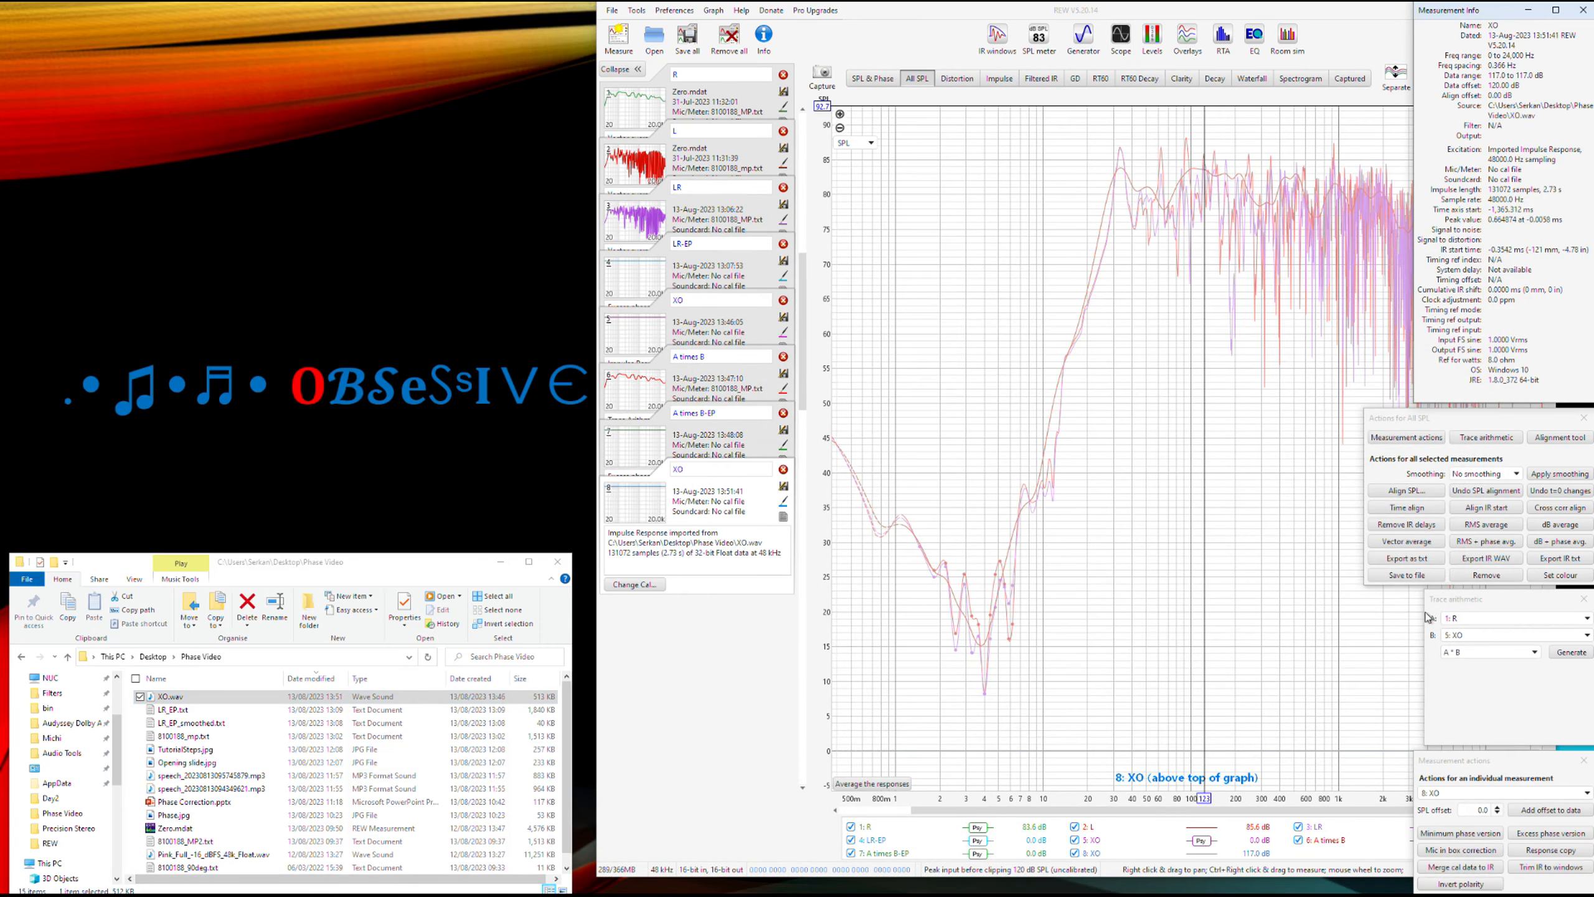
- Add an SPL offset of -117 dB to the newly imported XO measurement
click(1471, 814)
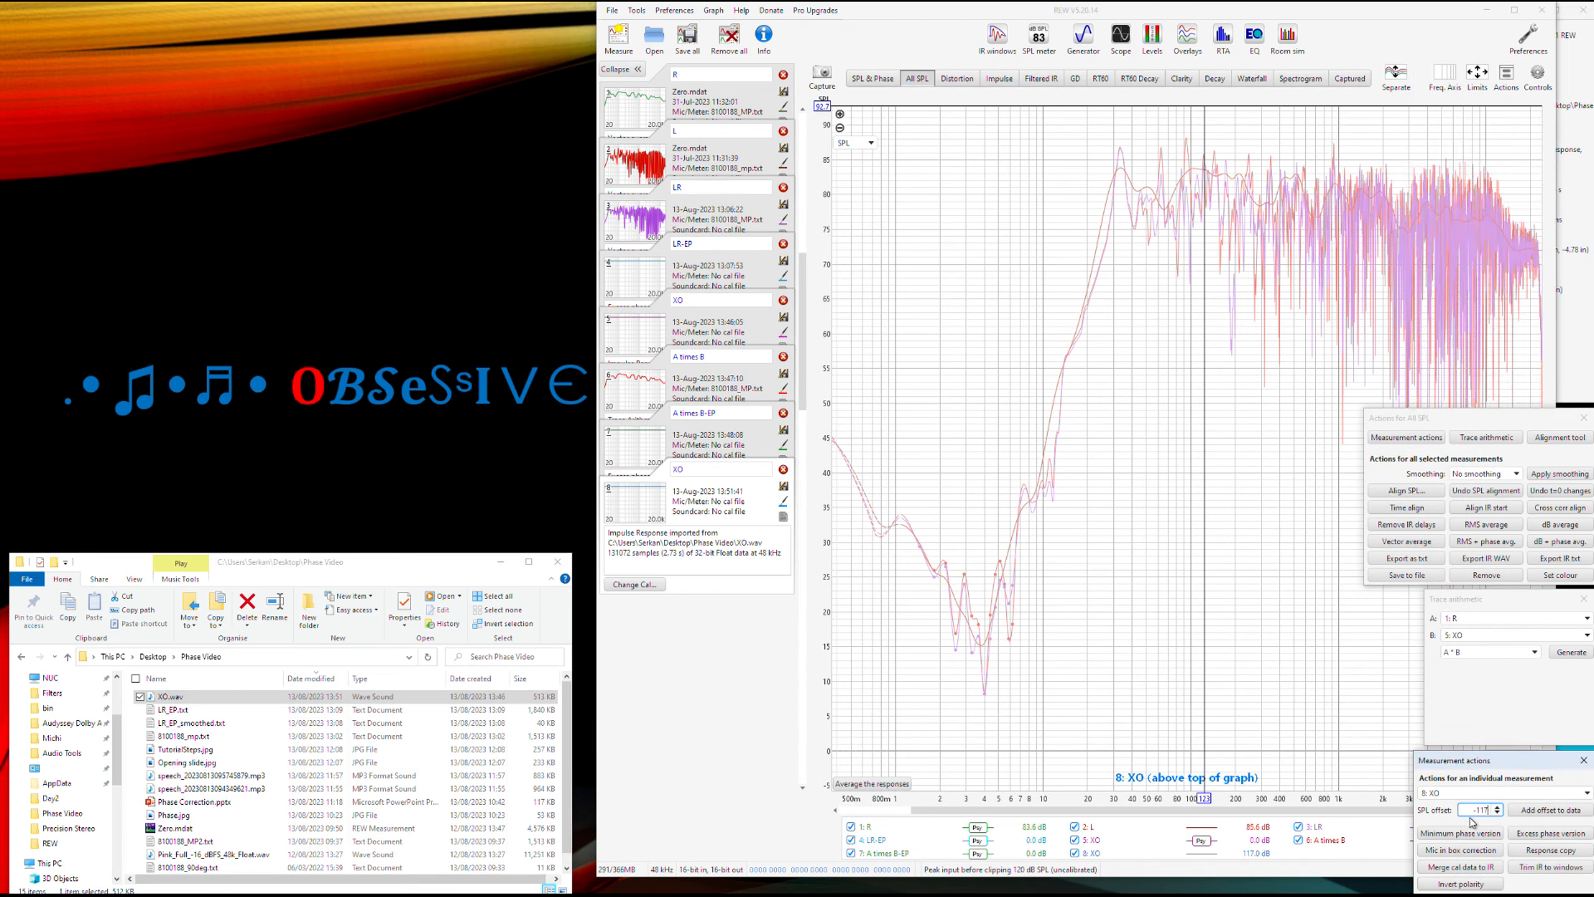
key(Tab)
click(1556, 816)
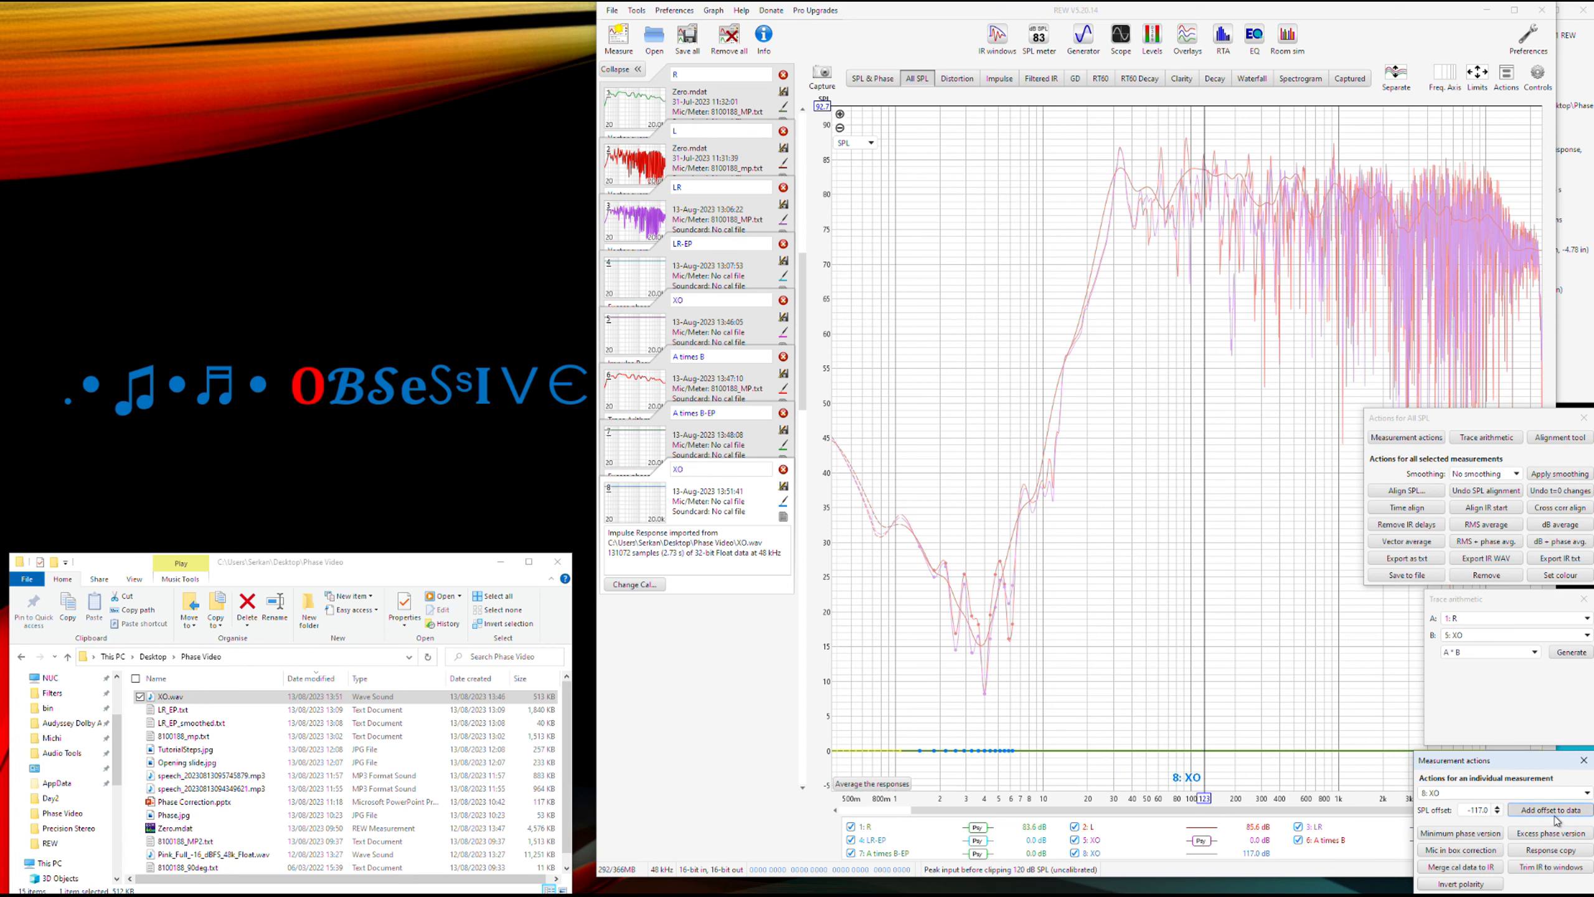
click(732, 499)
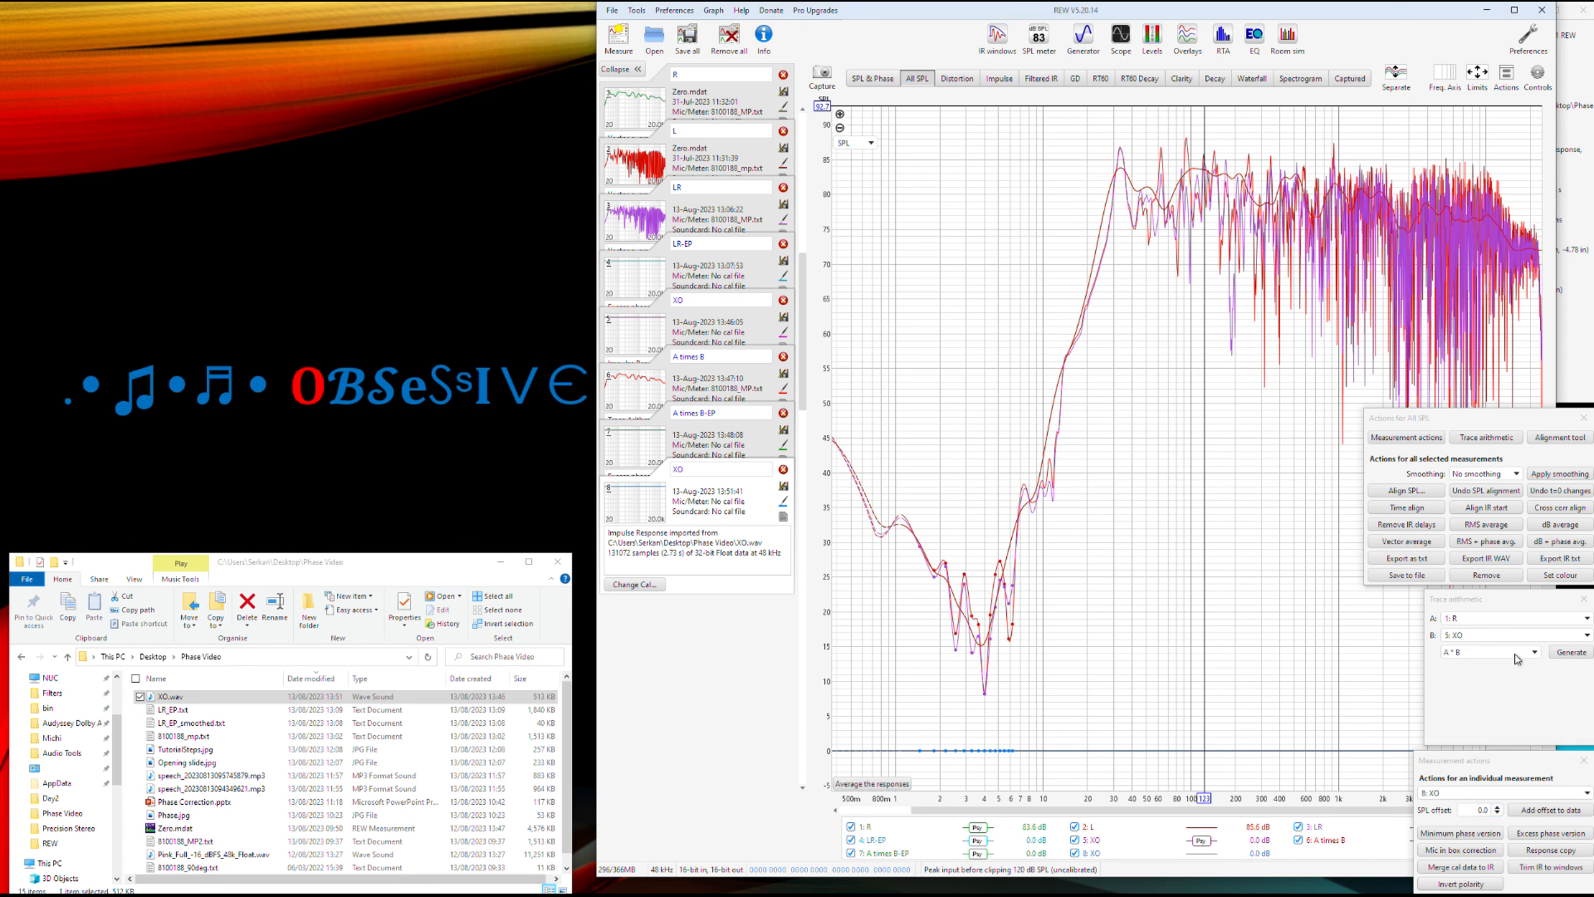
- Generate the trace arithmetic product A * B of the R measurement and the newly imported XO measurement
click(1503, 618)
click(1498, 630)
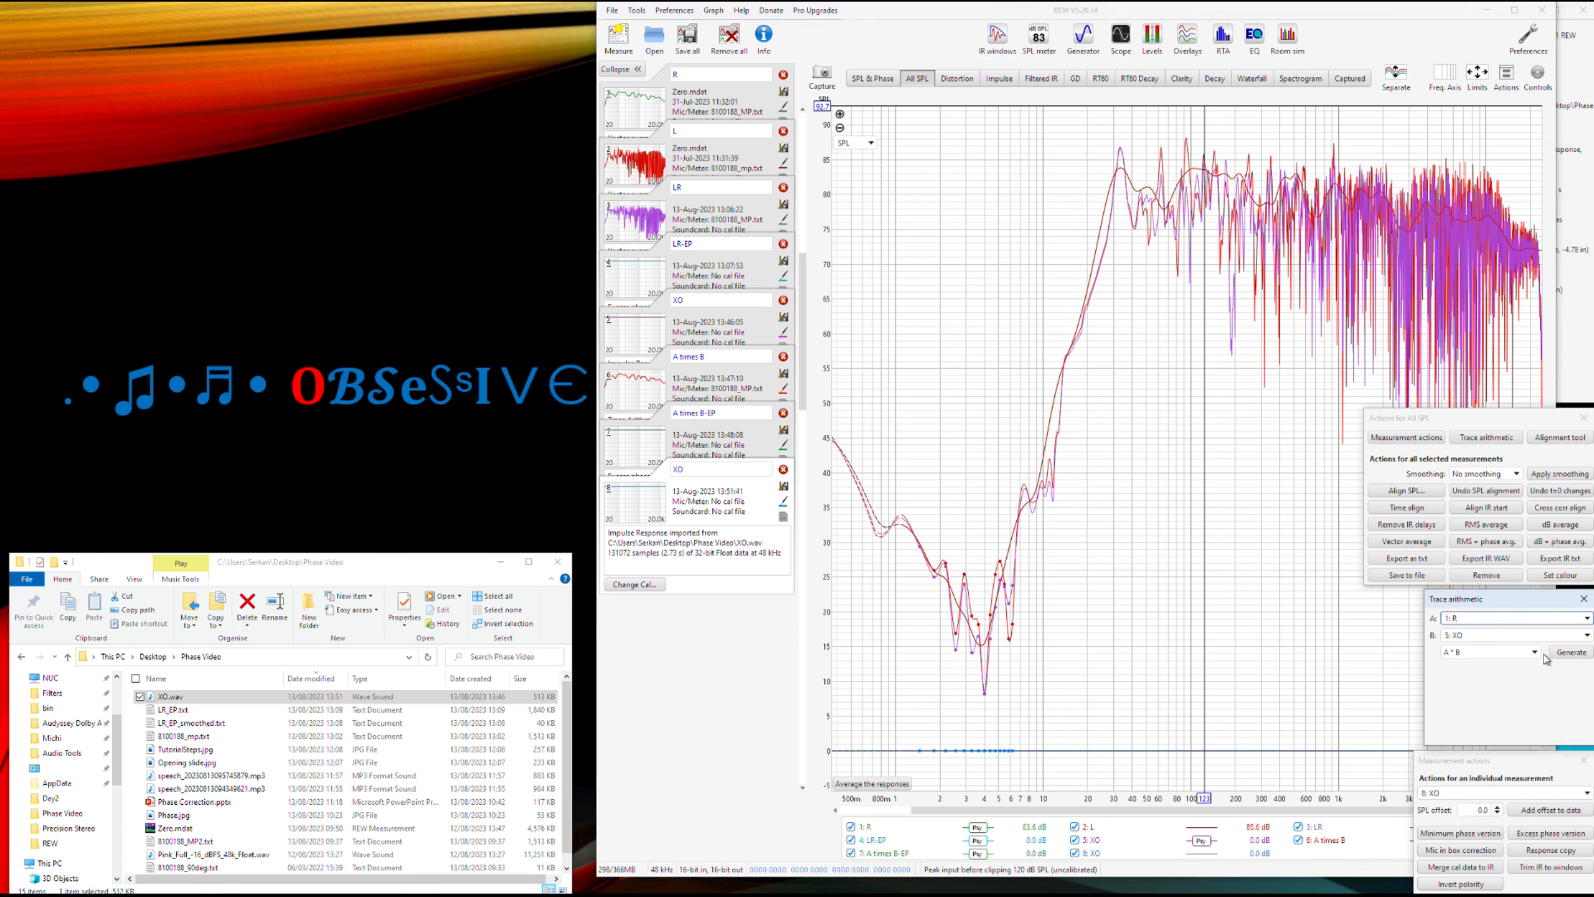
click(1500, 636)
click(1485, 737)
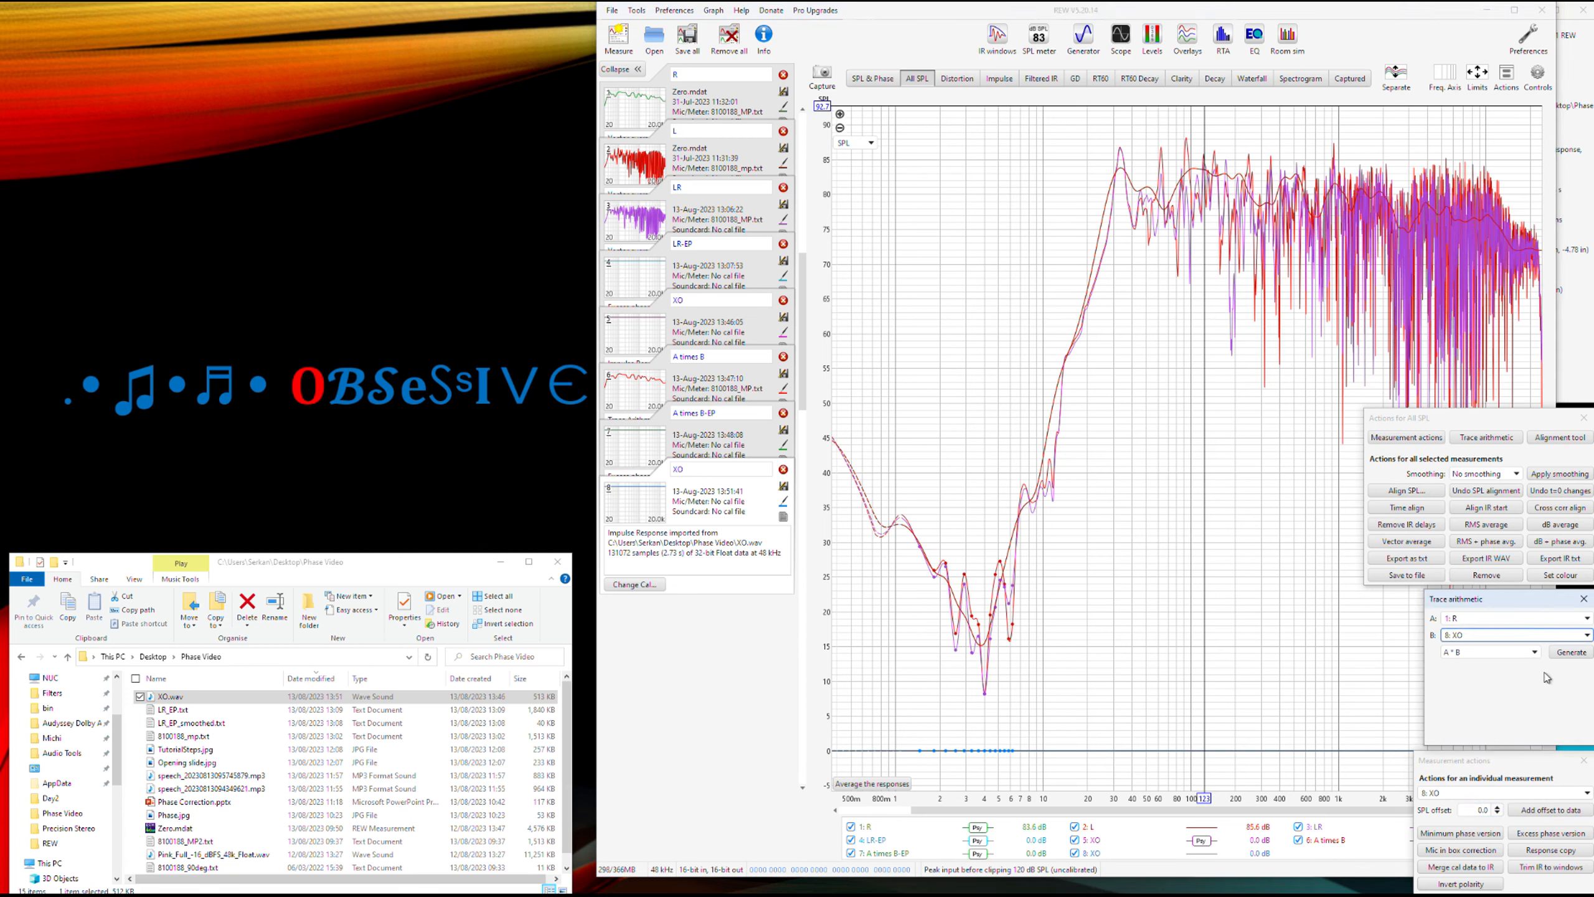
click(1571, 652)
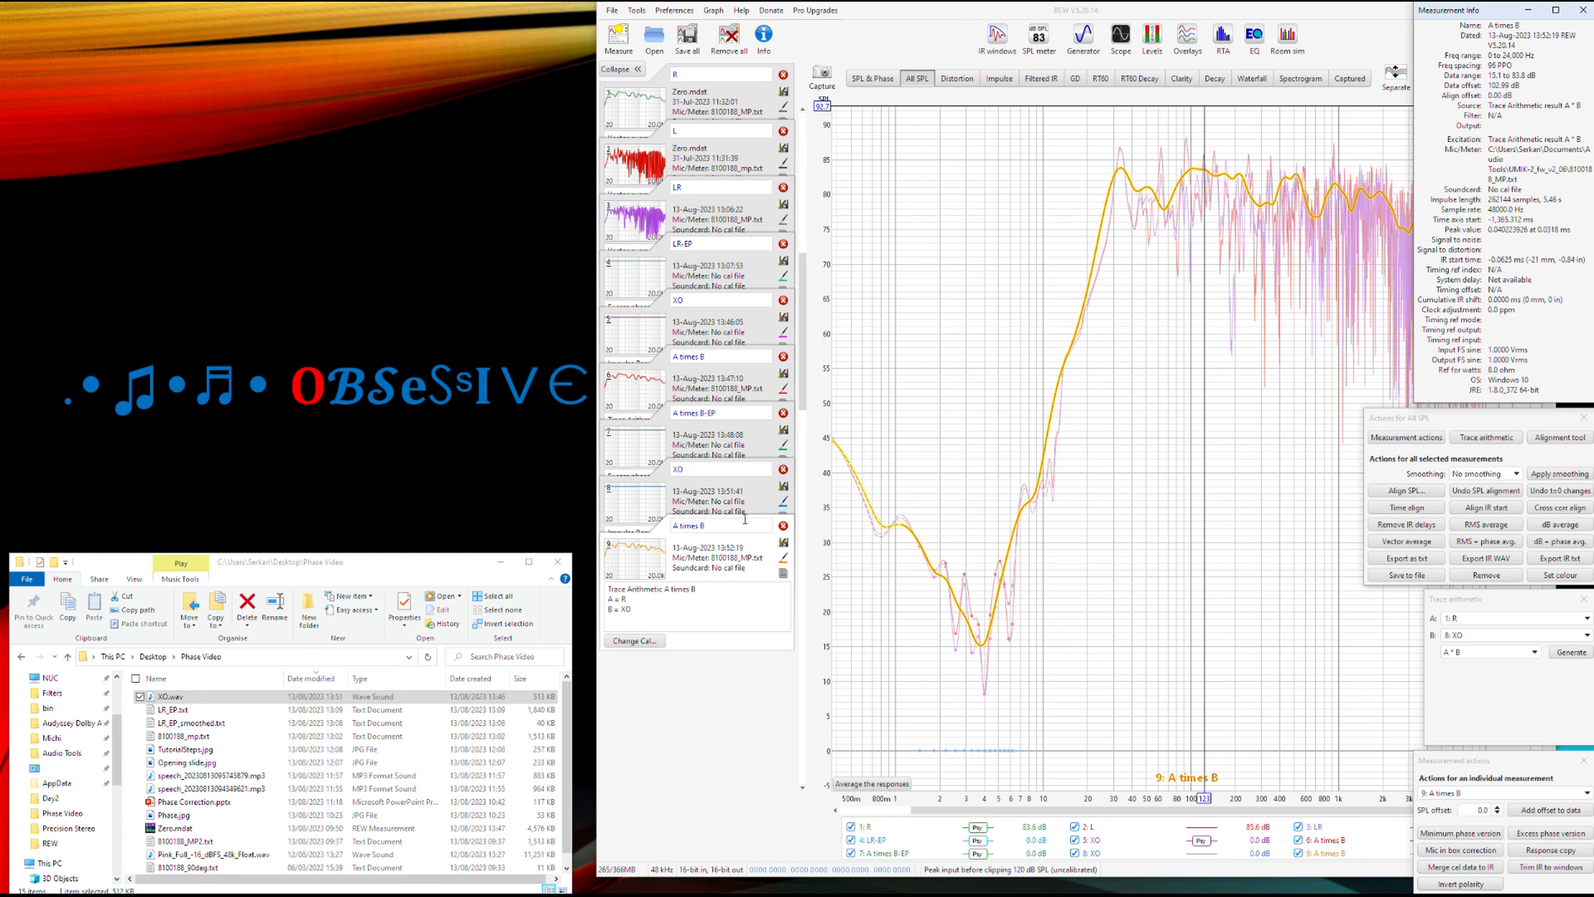
- Rename the newly generated A times B measurement as R1
click(728, 526)
text(R)
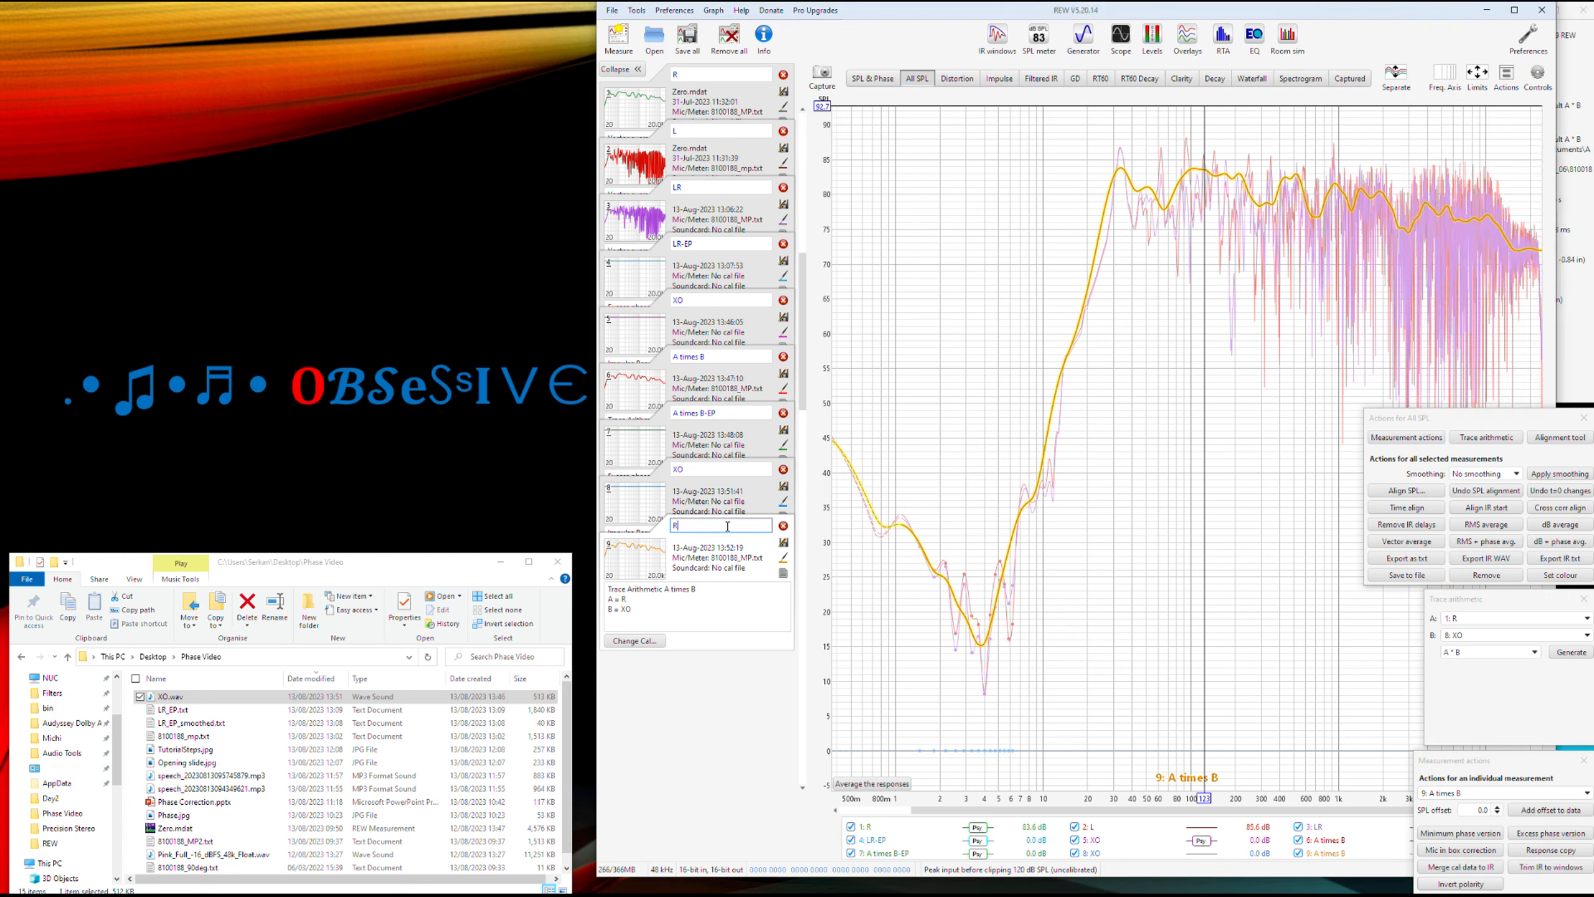
text(1)
key(Return)
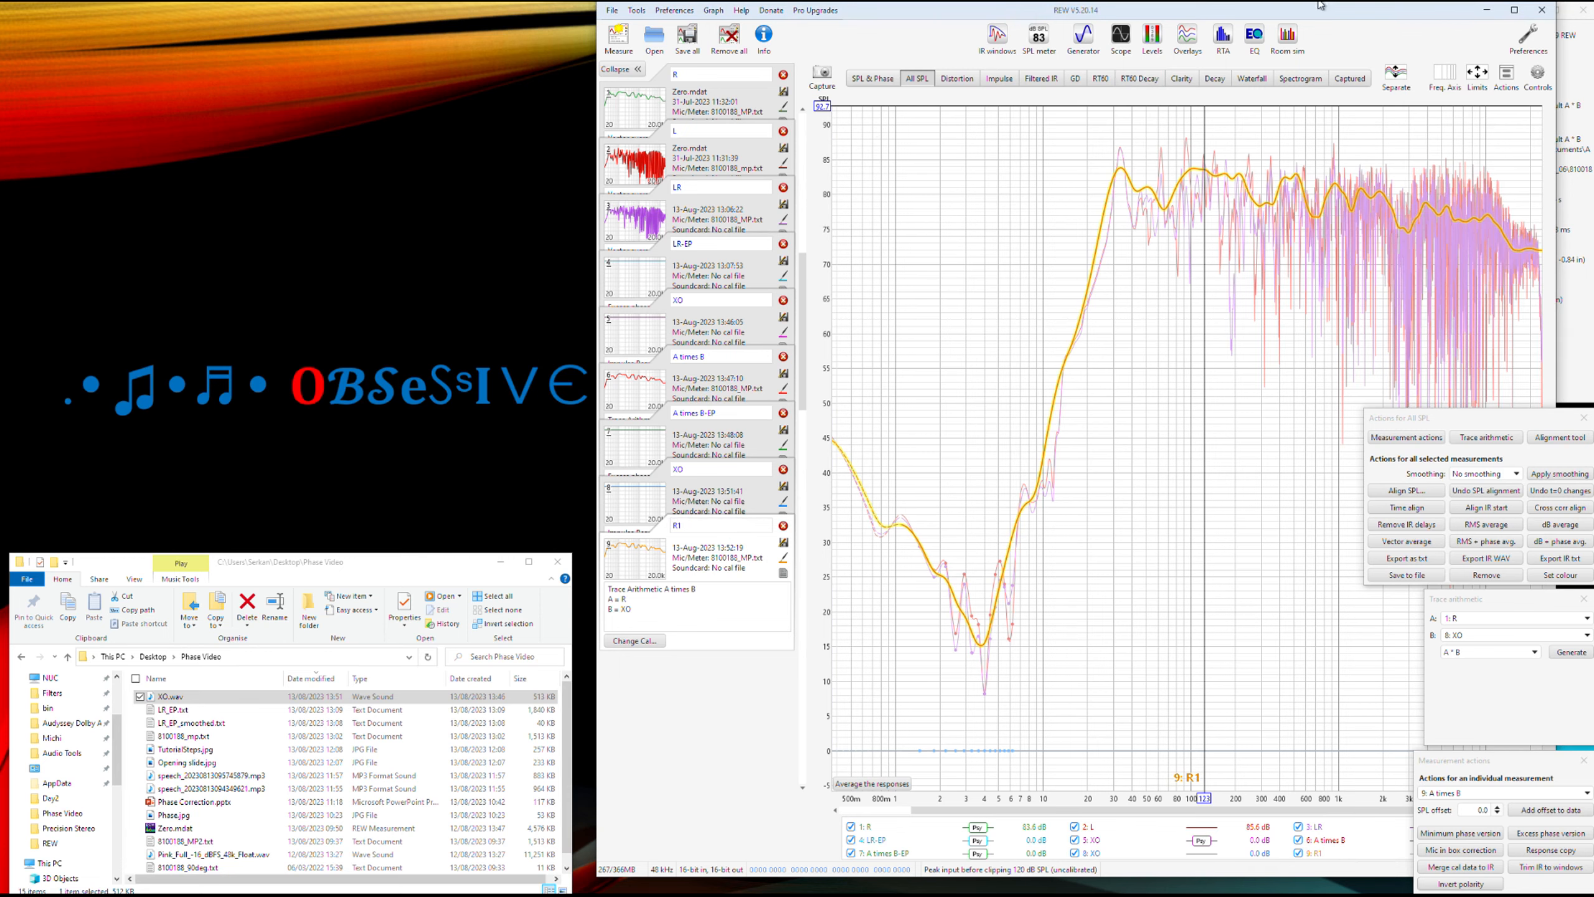
- Show the phase overlays full screen and apply Psychoacoustic smoothing to the selected measurements
click(1194, 47)
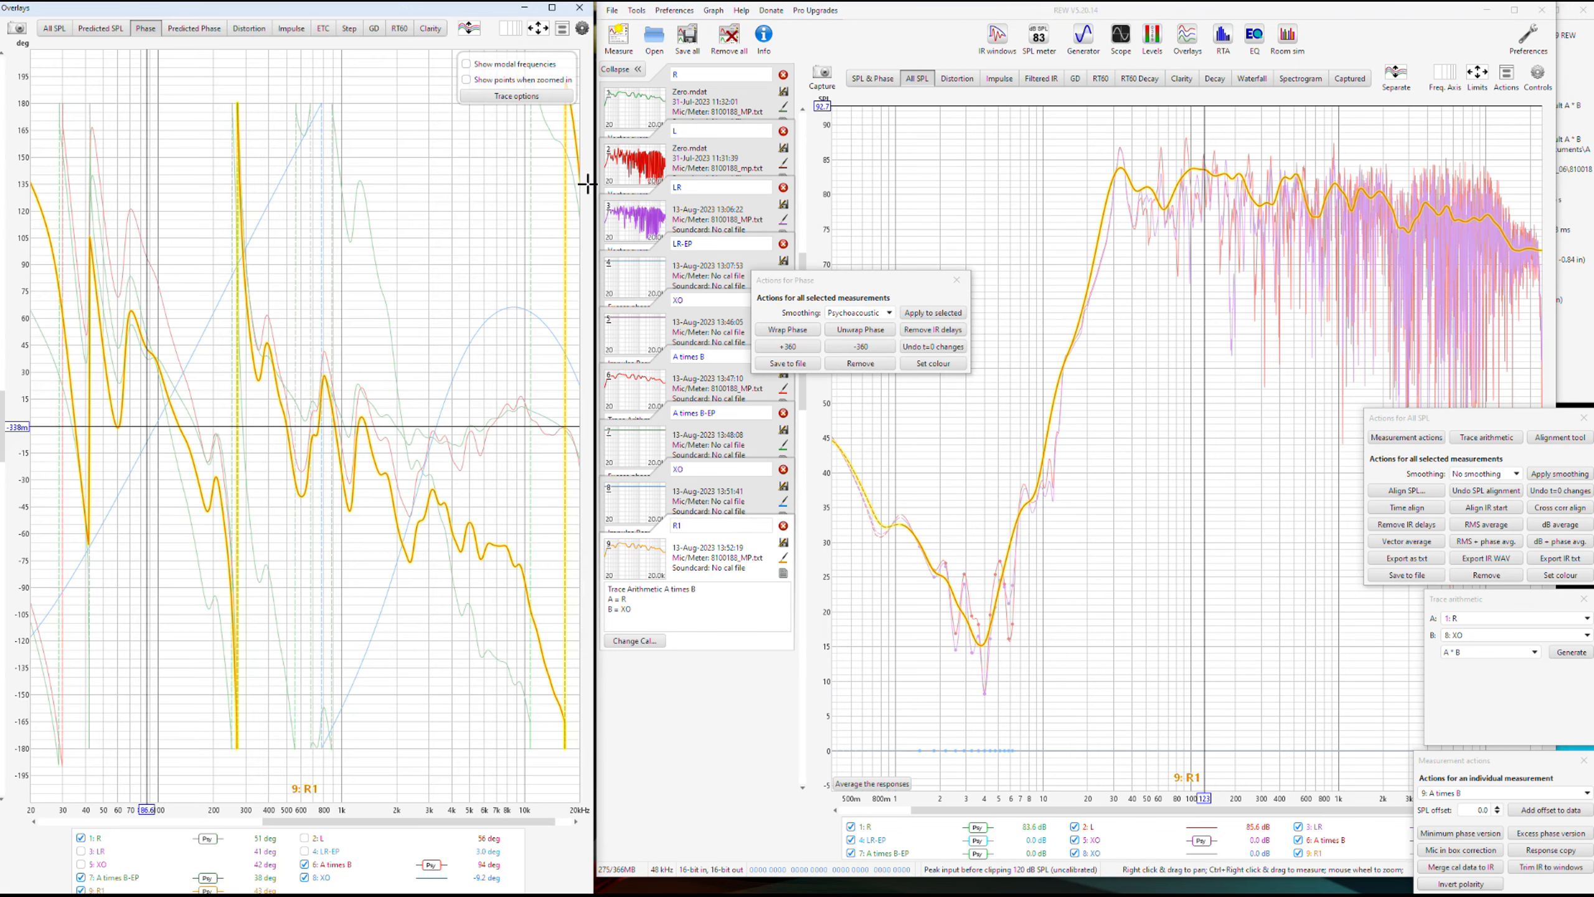
click(548, 7)
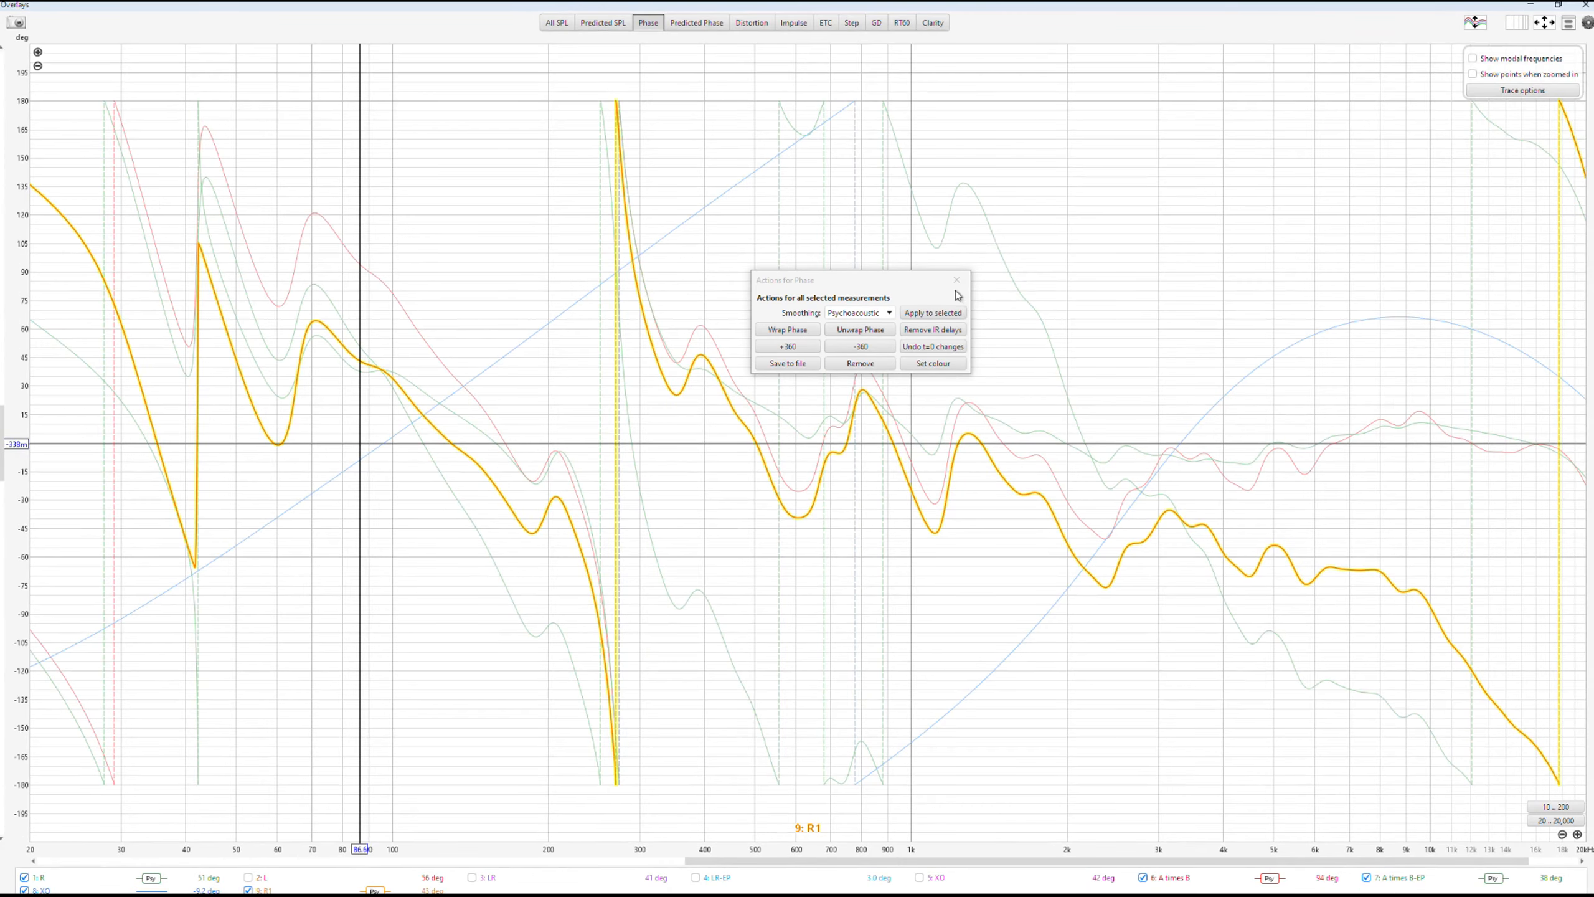
click(929, 314)
click(956, 279)
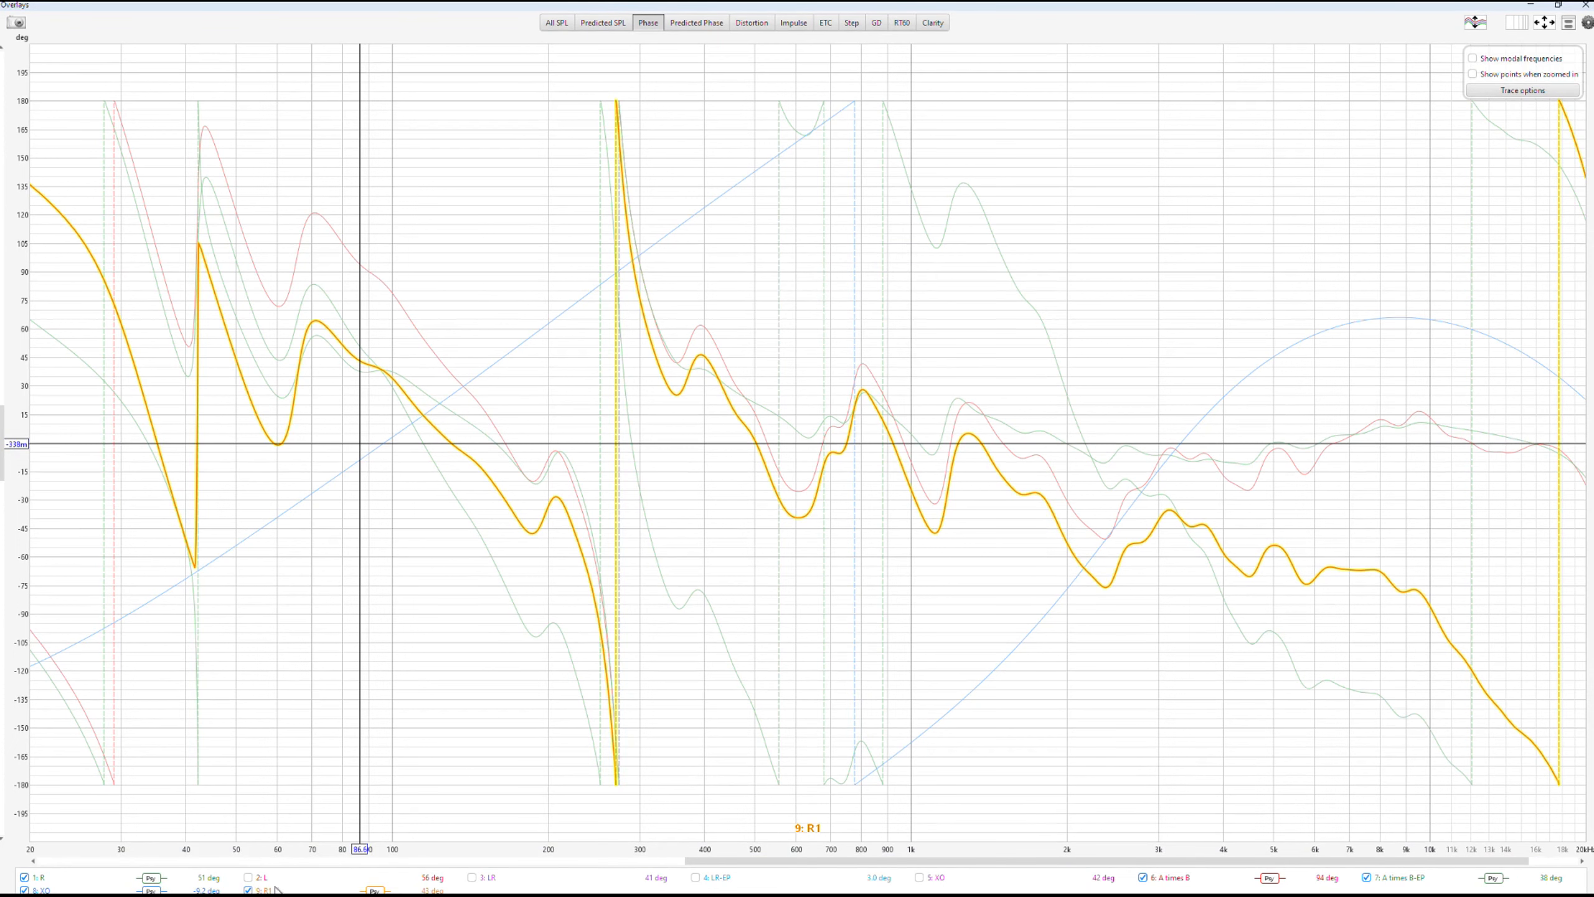
- Clear all phase overlay traces and display only R, the first A times B result and R1
right_click(376, 890)
click(426, 764)
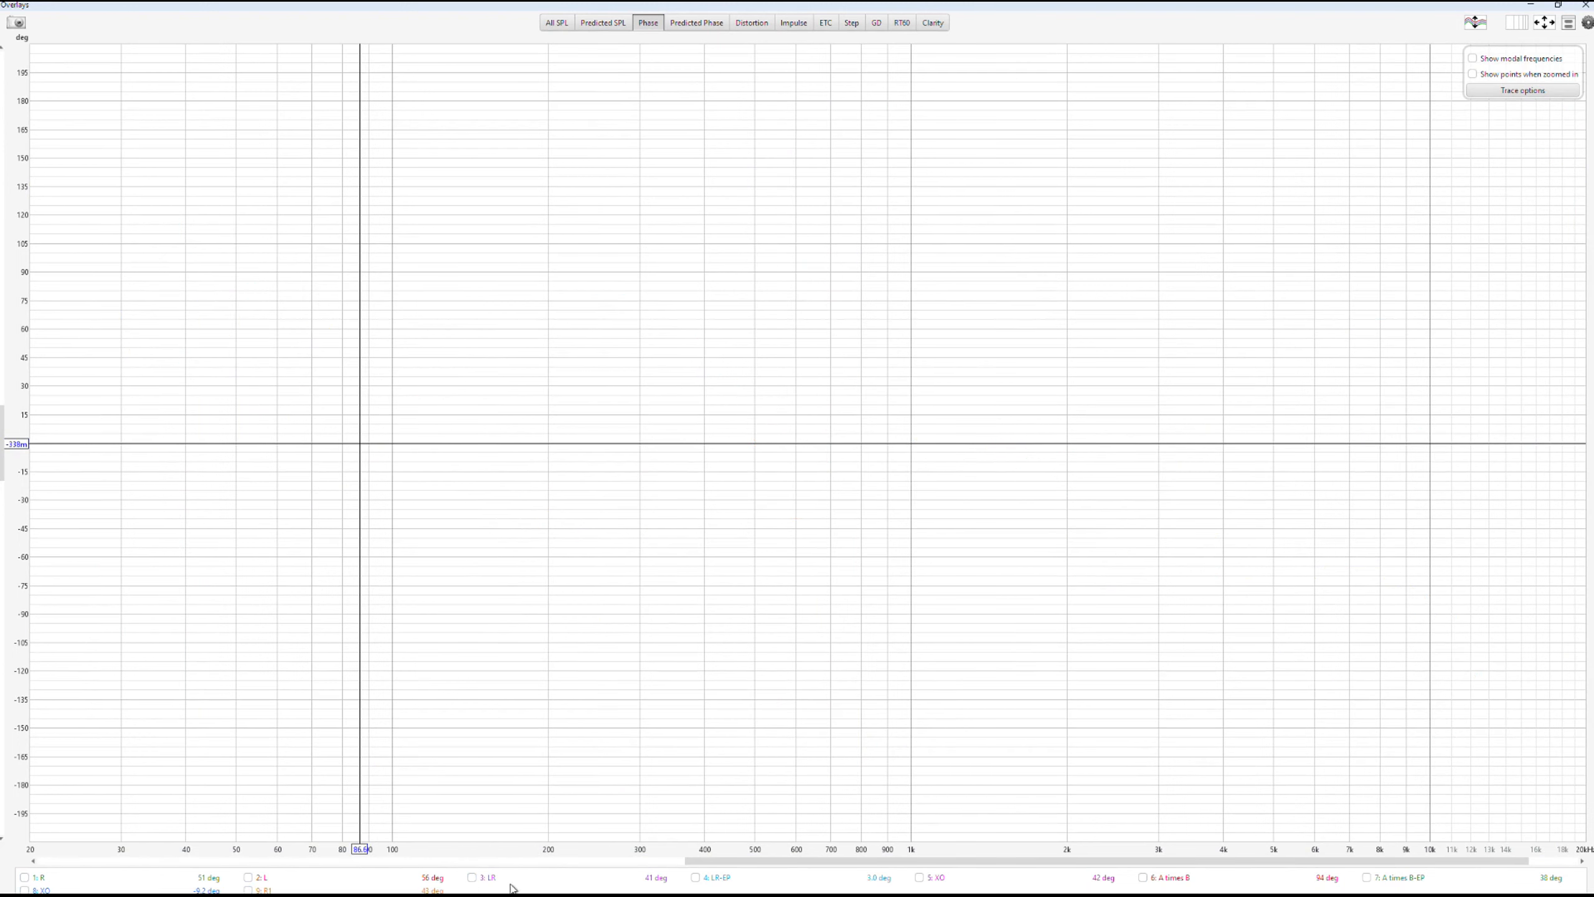
click(24, 879)
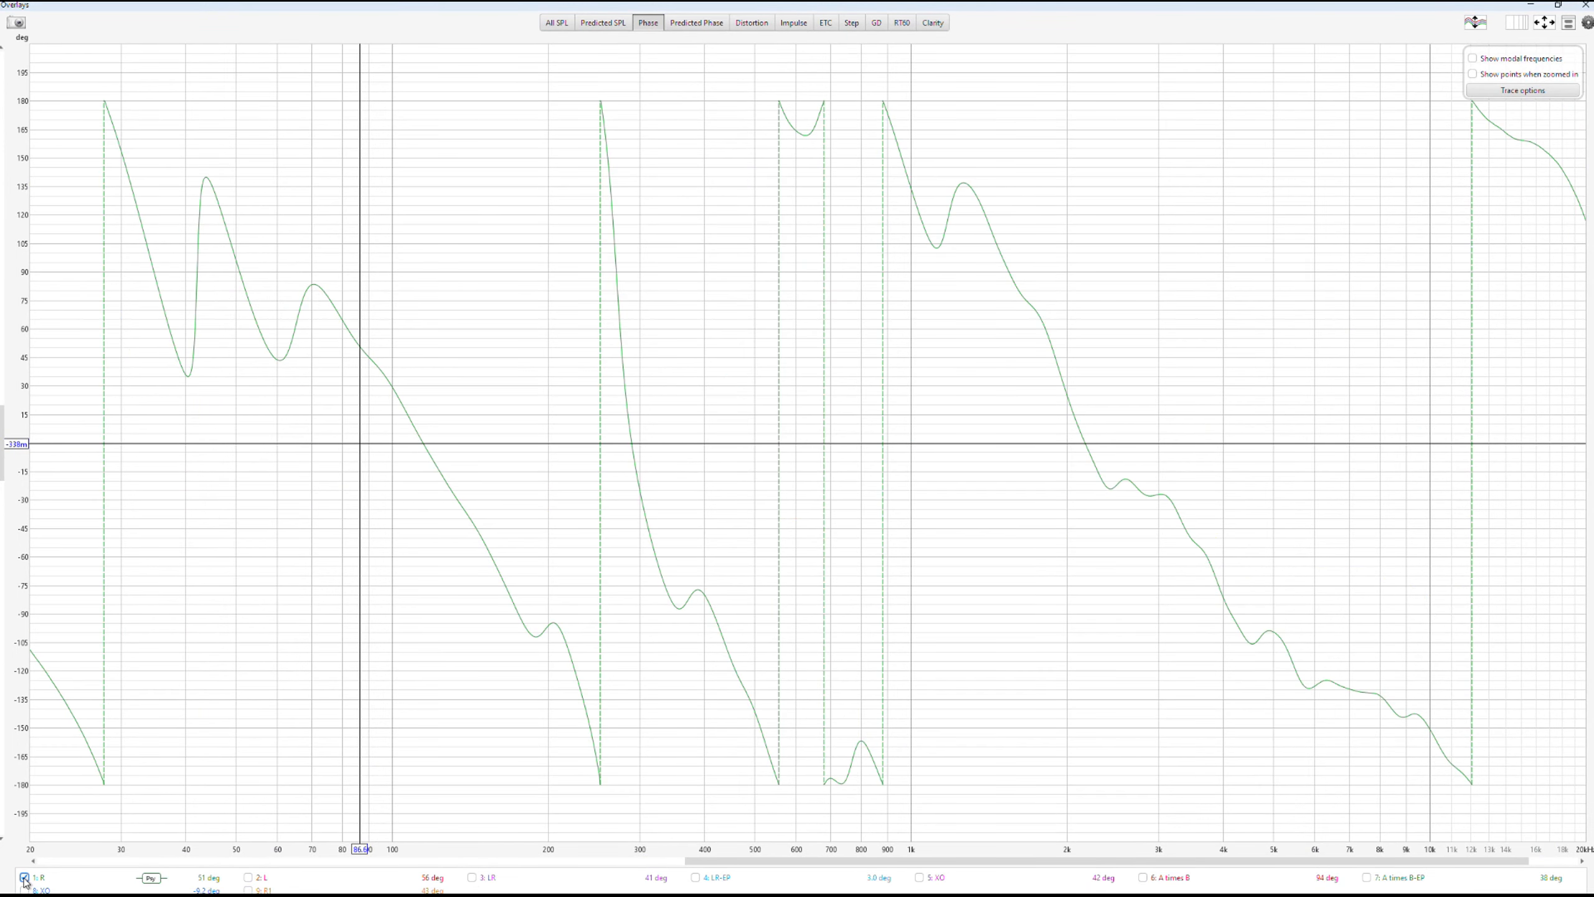
click(1144, 878)
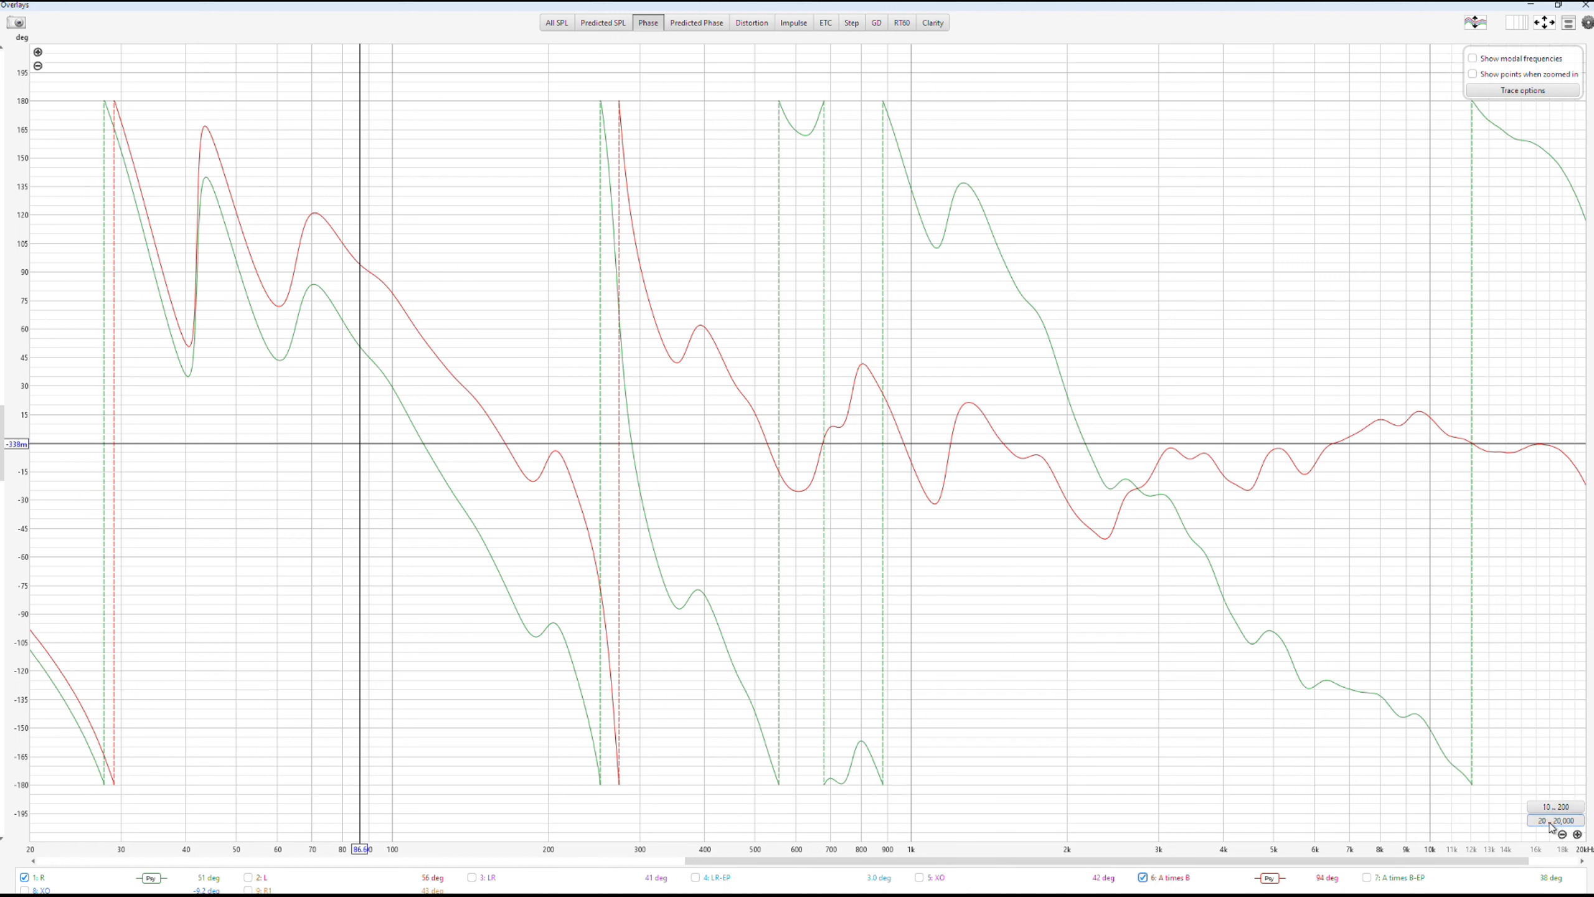
click(249, 890)
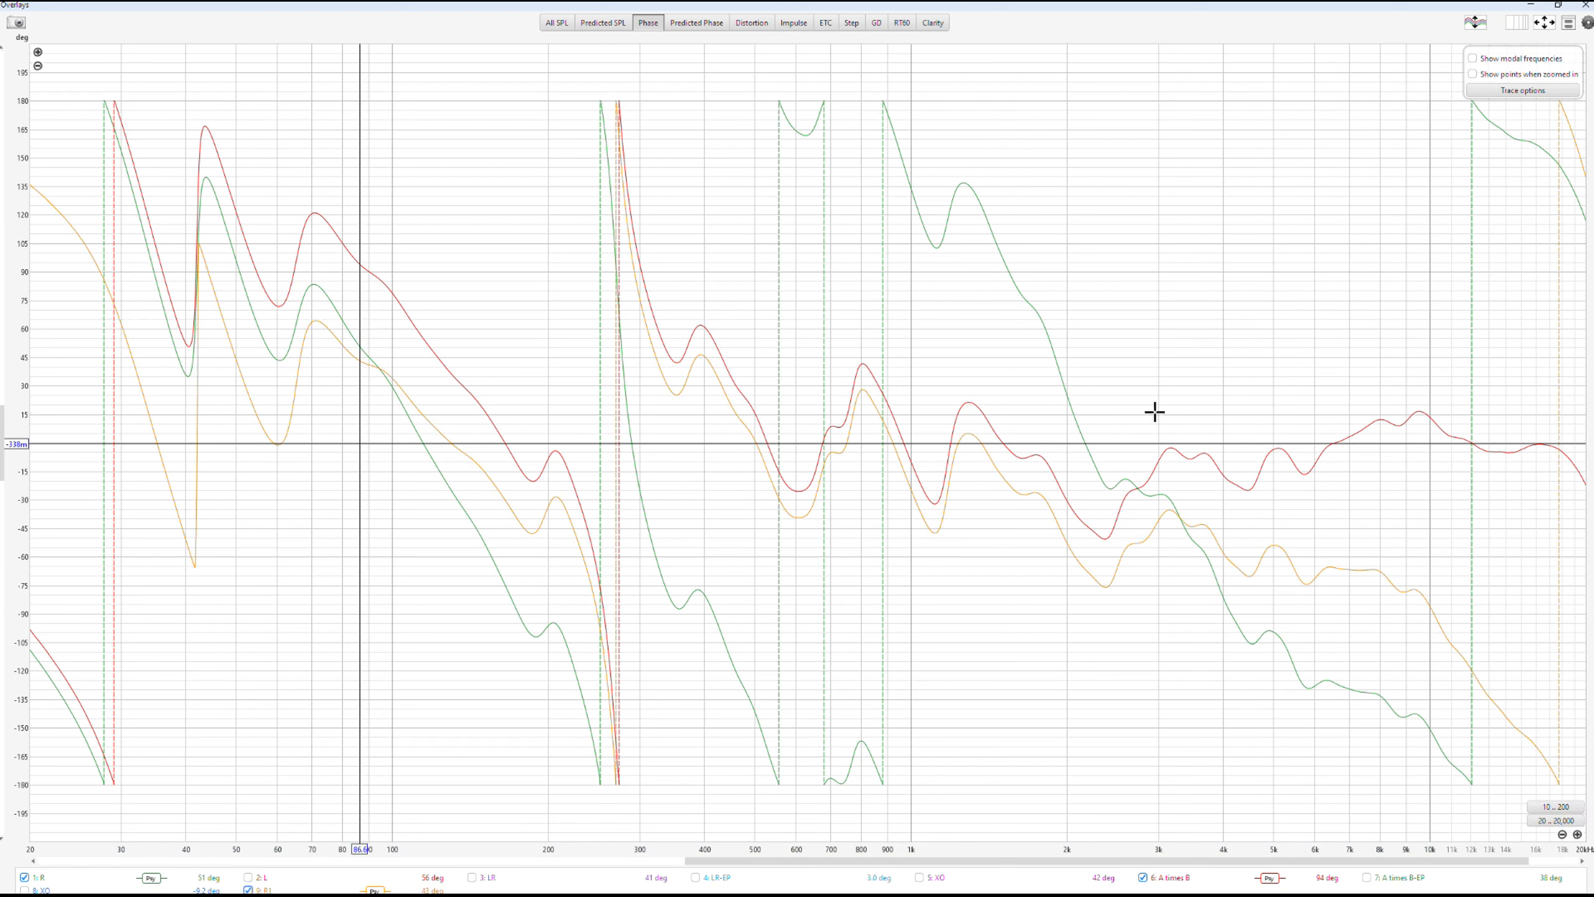
- Remove the IR delays from the selected measurements in the phase overlay
click(1569, 22)
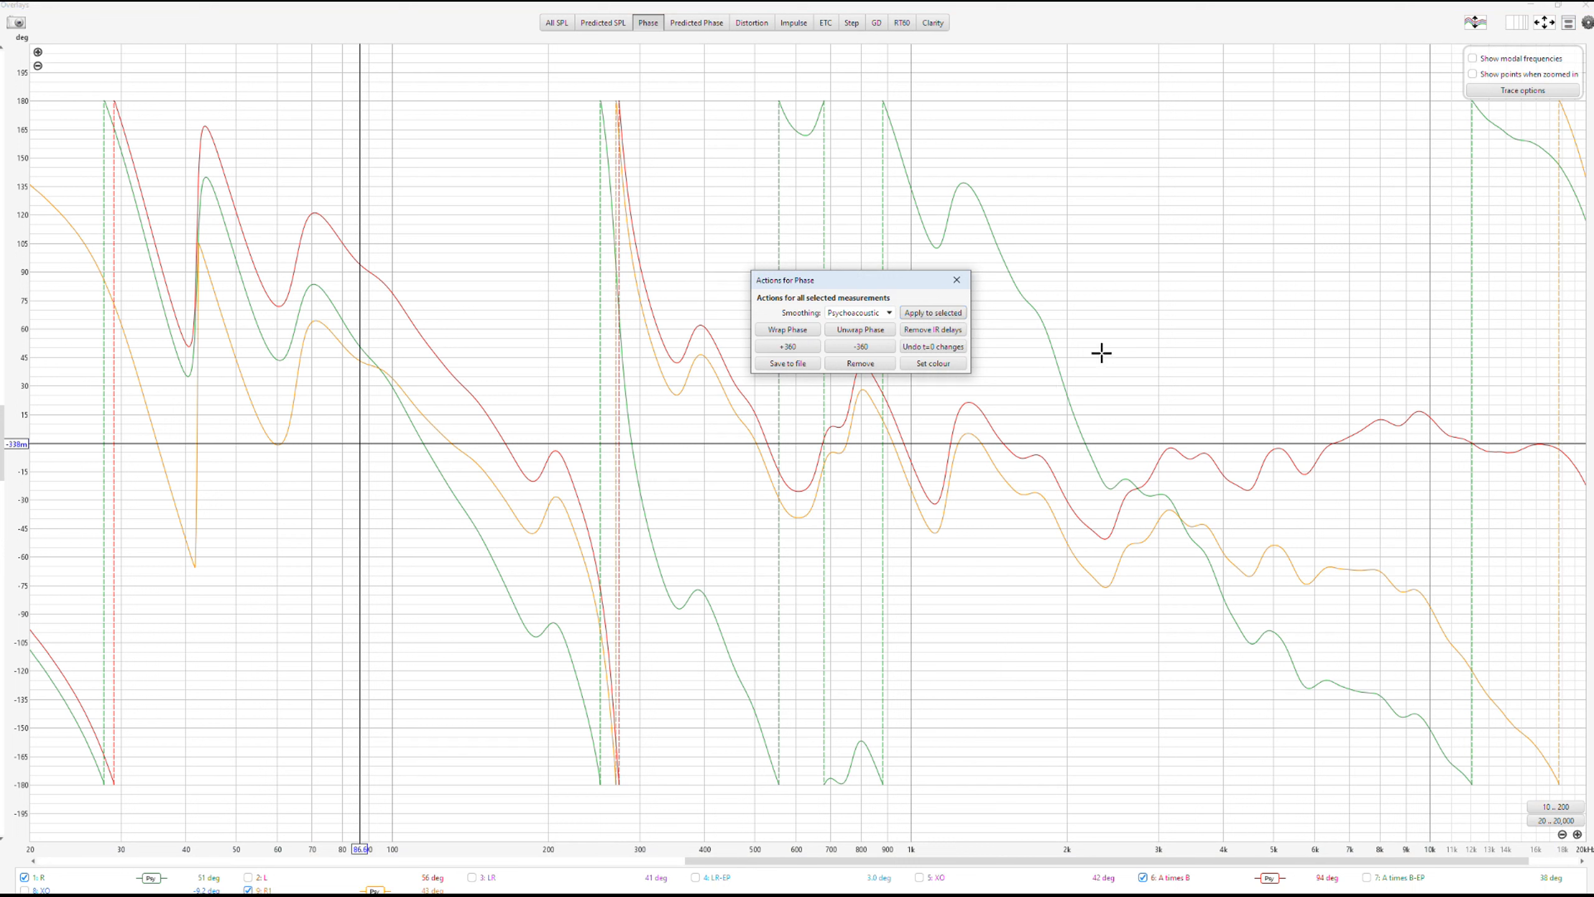
click(929, 332)
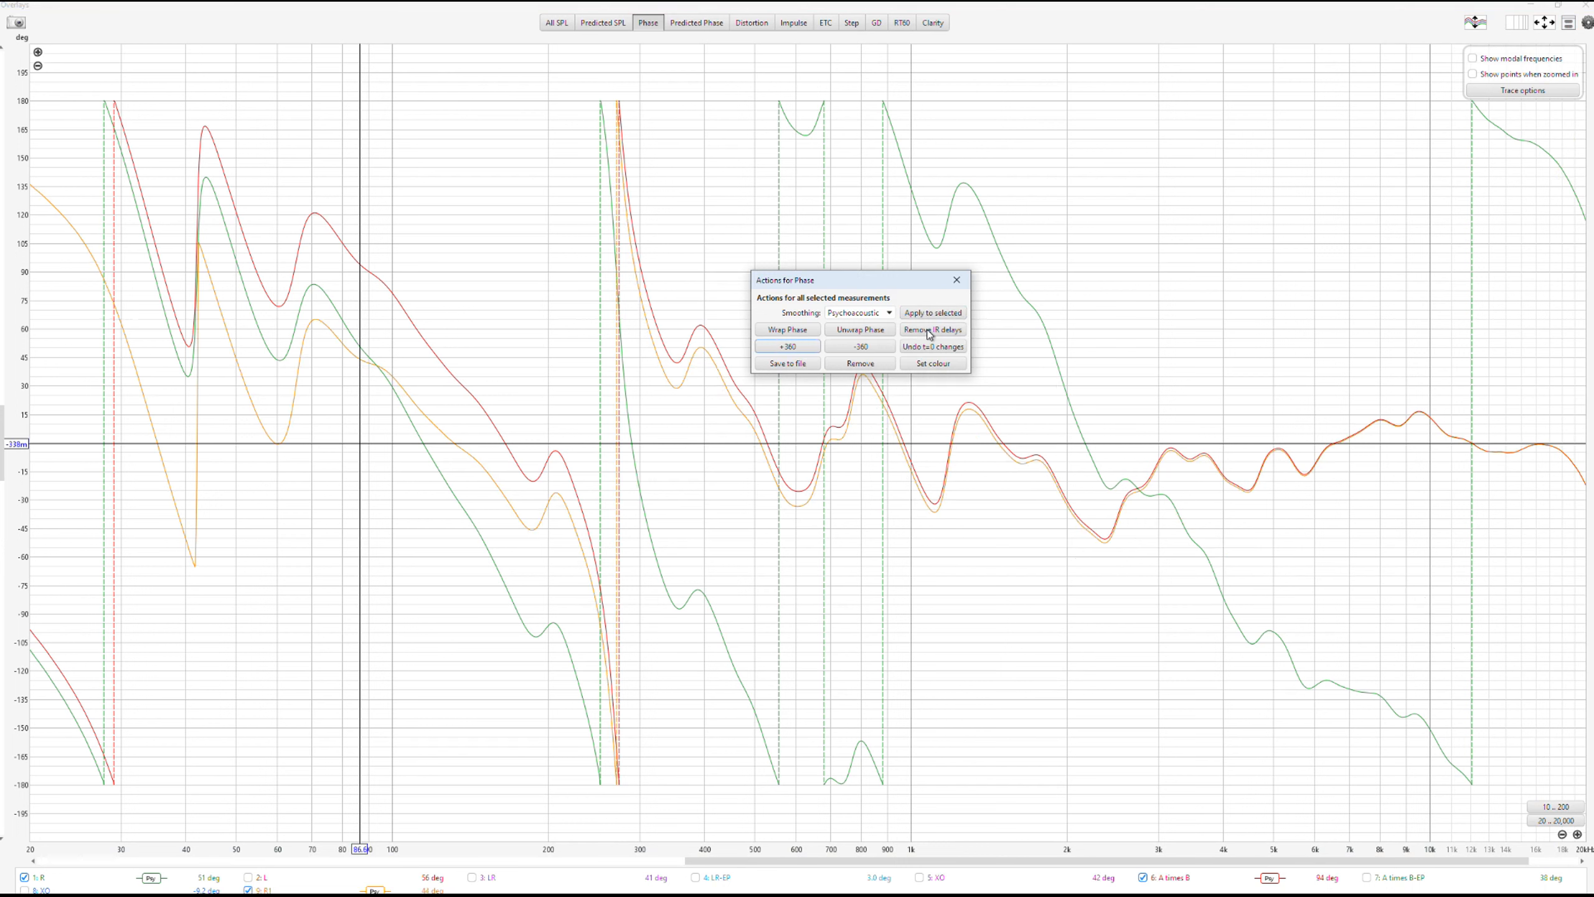
click(957, 281)
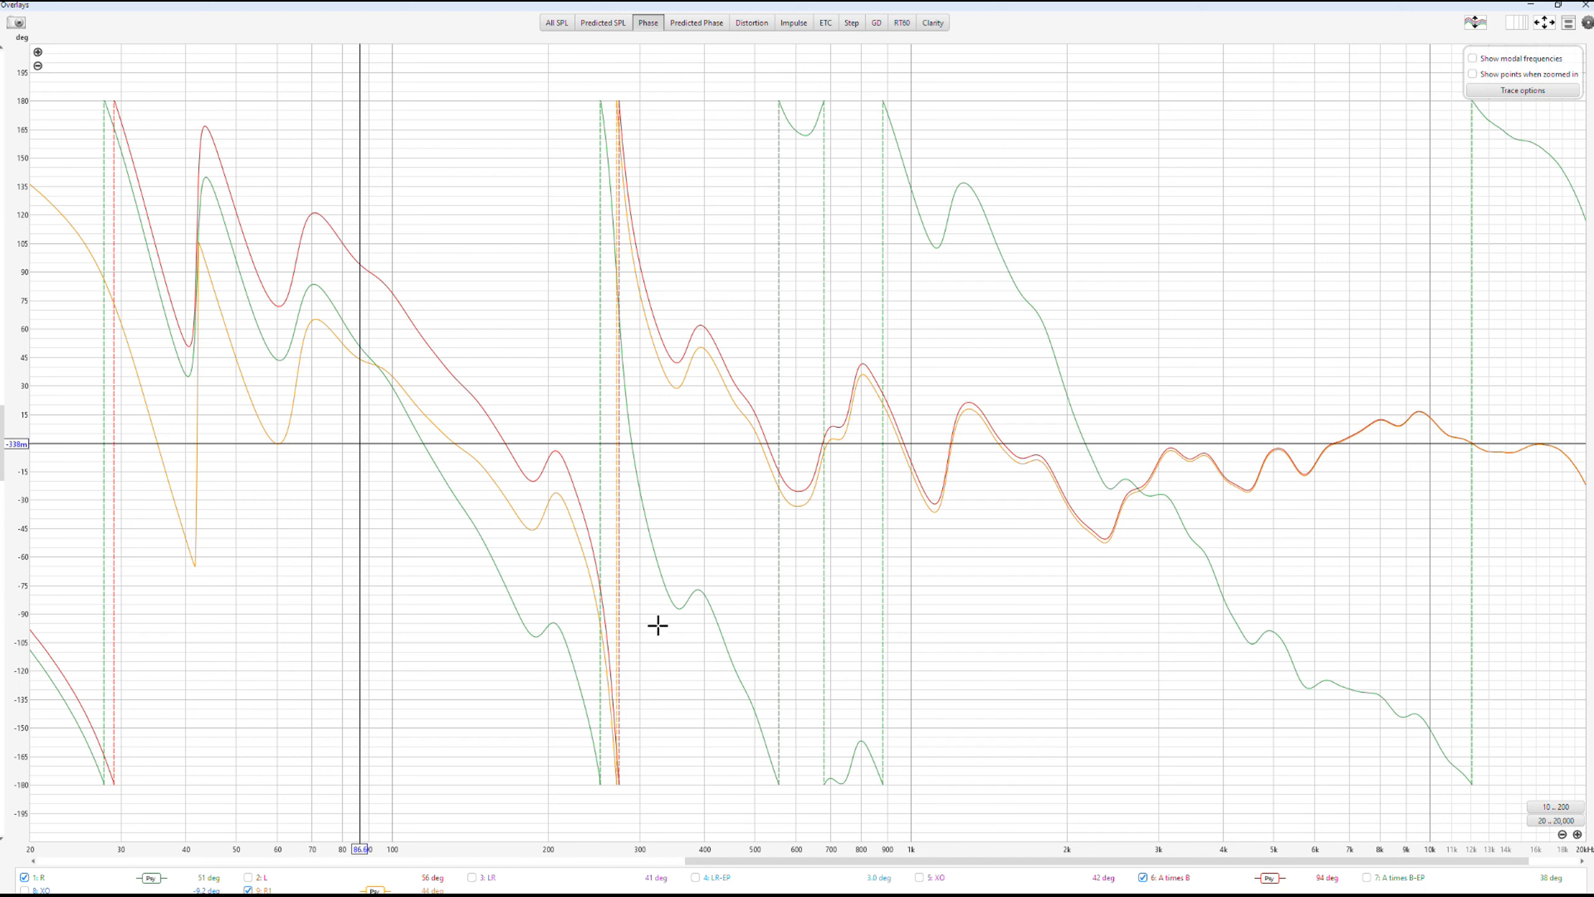
- Compare the R, A times B and R1 phase traces near 2.4 kHz and 59 Hz, and restore the overlay window's size
click(1109, 540)
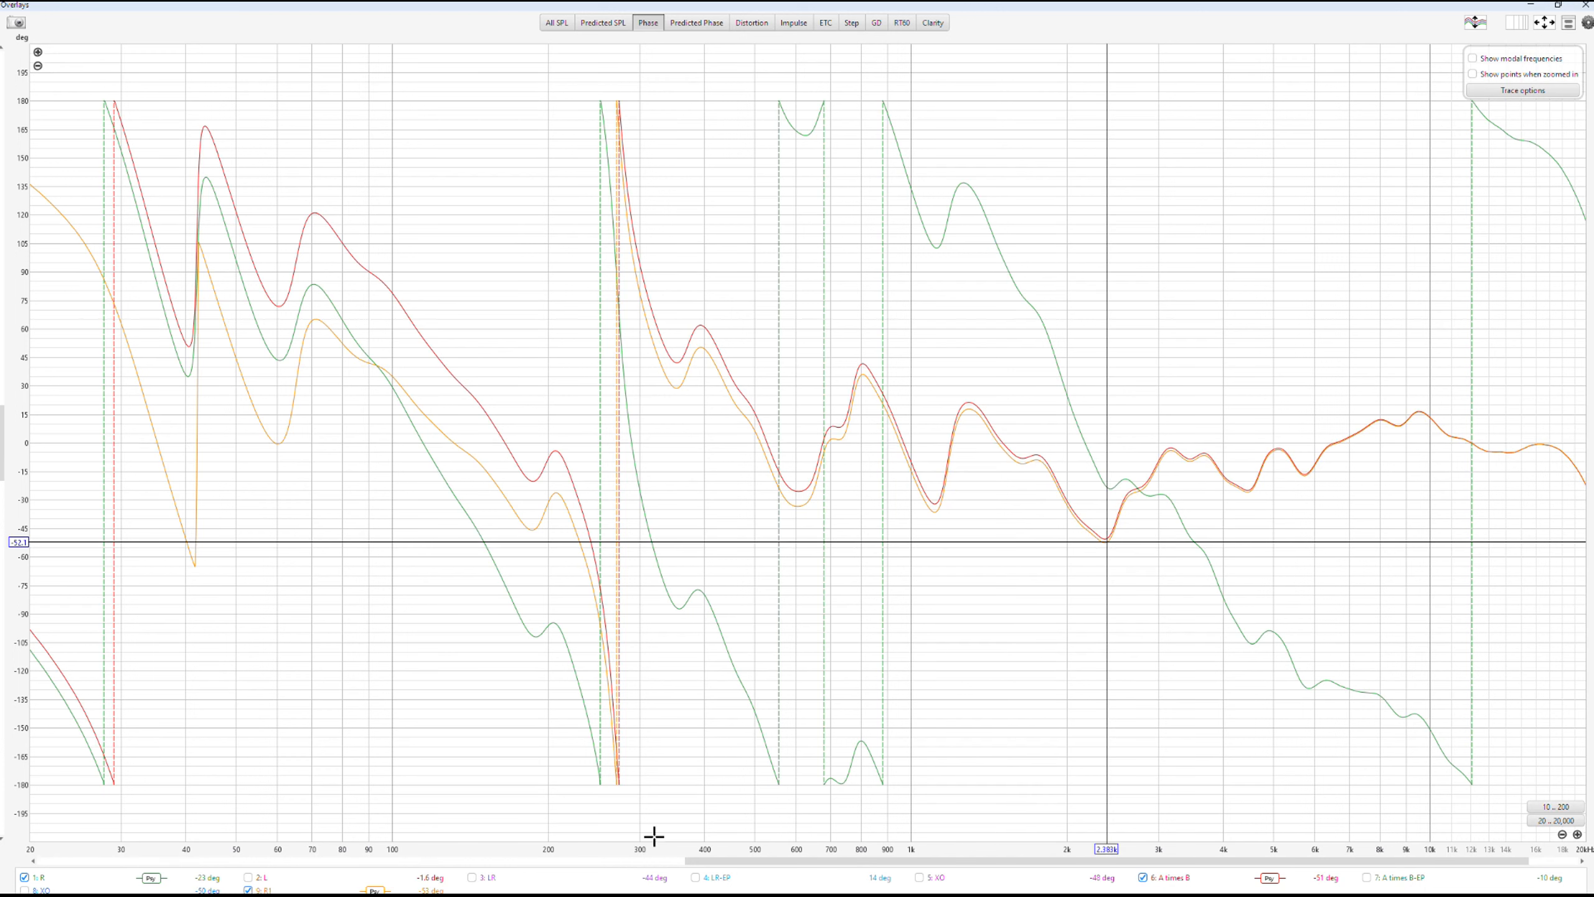
mouse_move(269, 890)
click(272, 443)
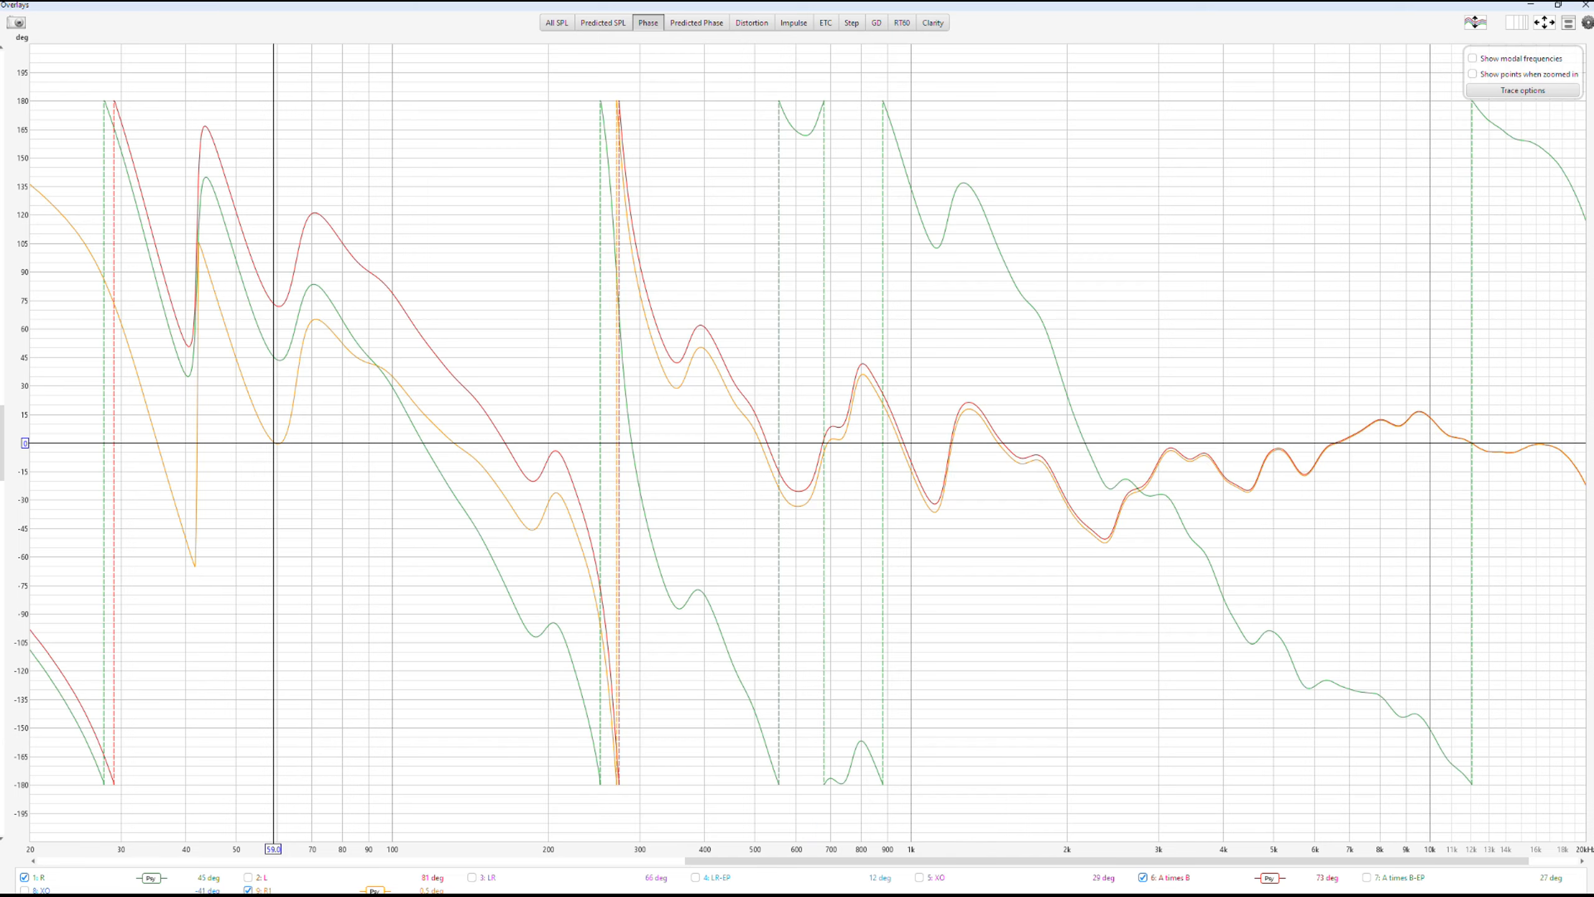
click(1558, 5)
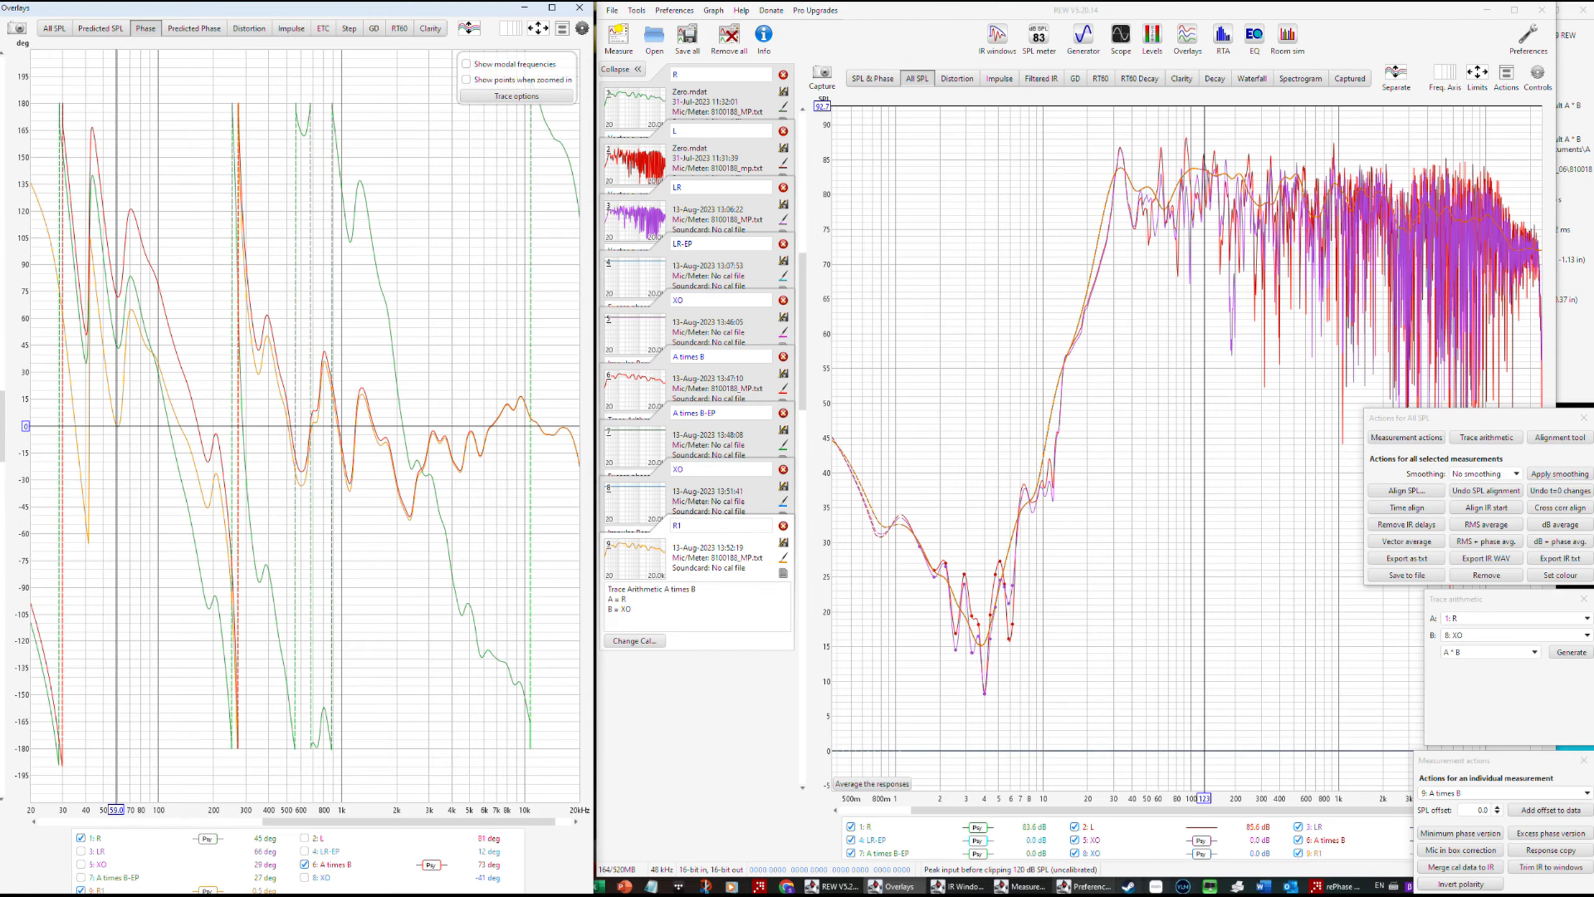
- In rePhase, review the box linearization alignments and the minimum-phase filter shapes without changing the selections
click(1334, 886)
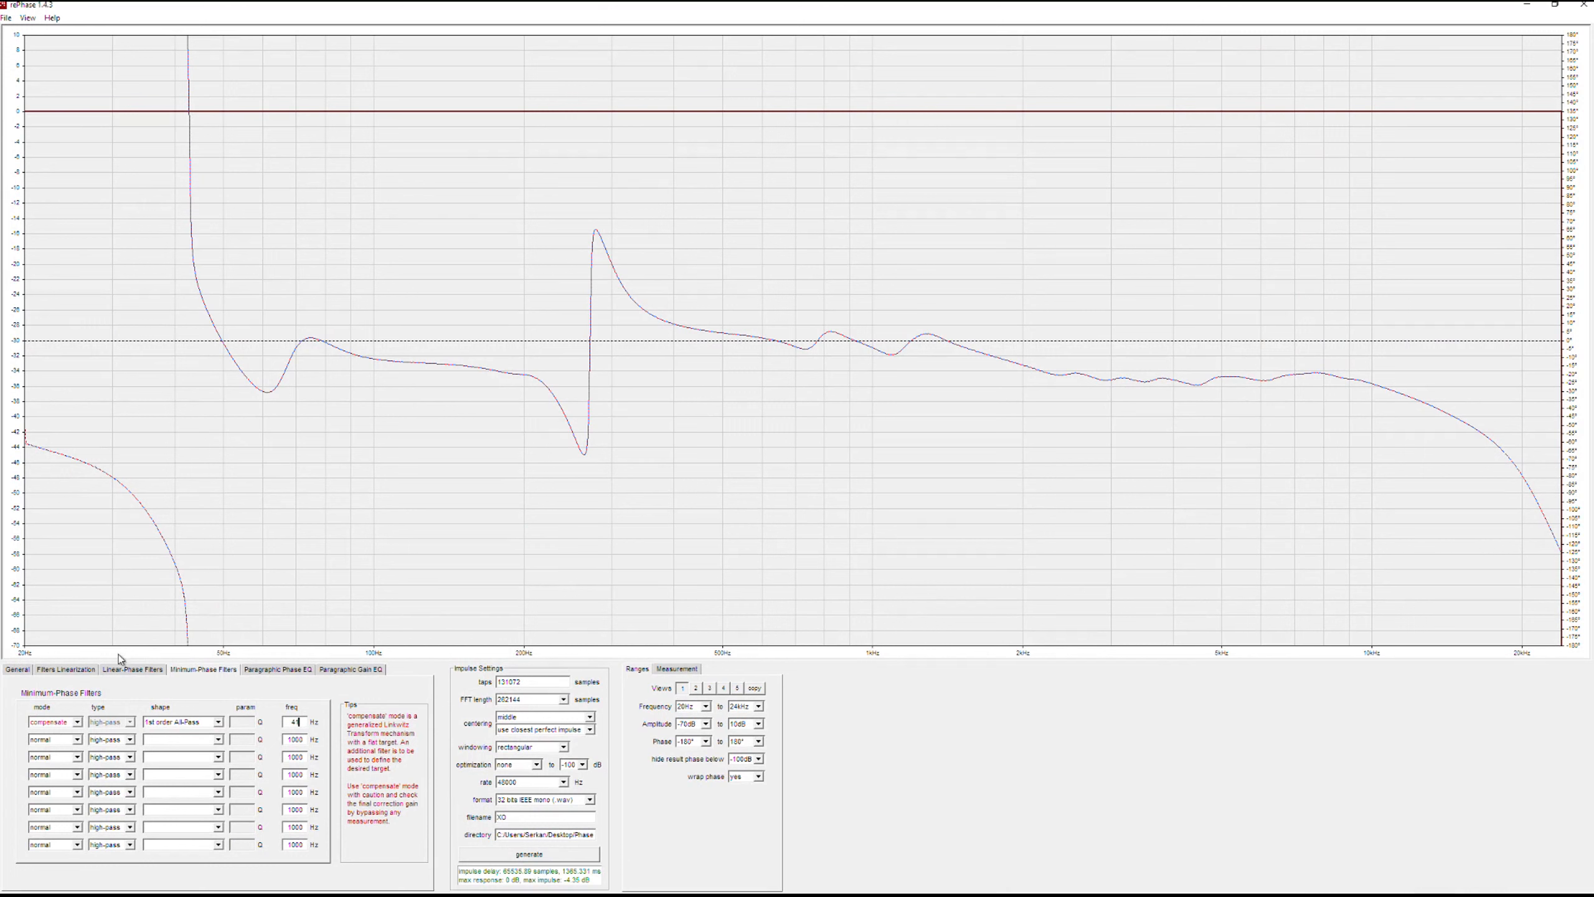
click(71, 671)
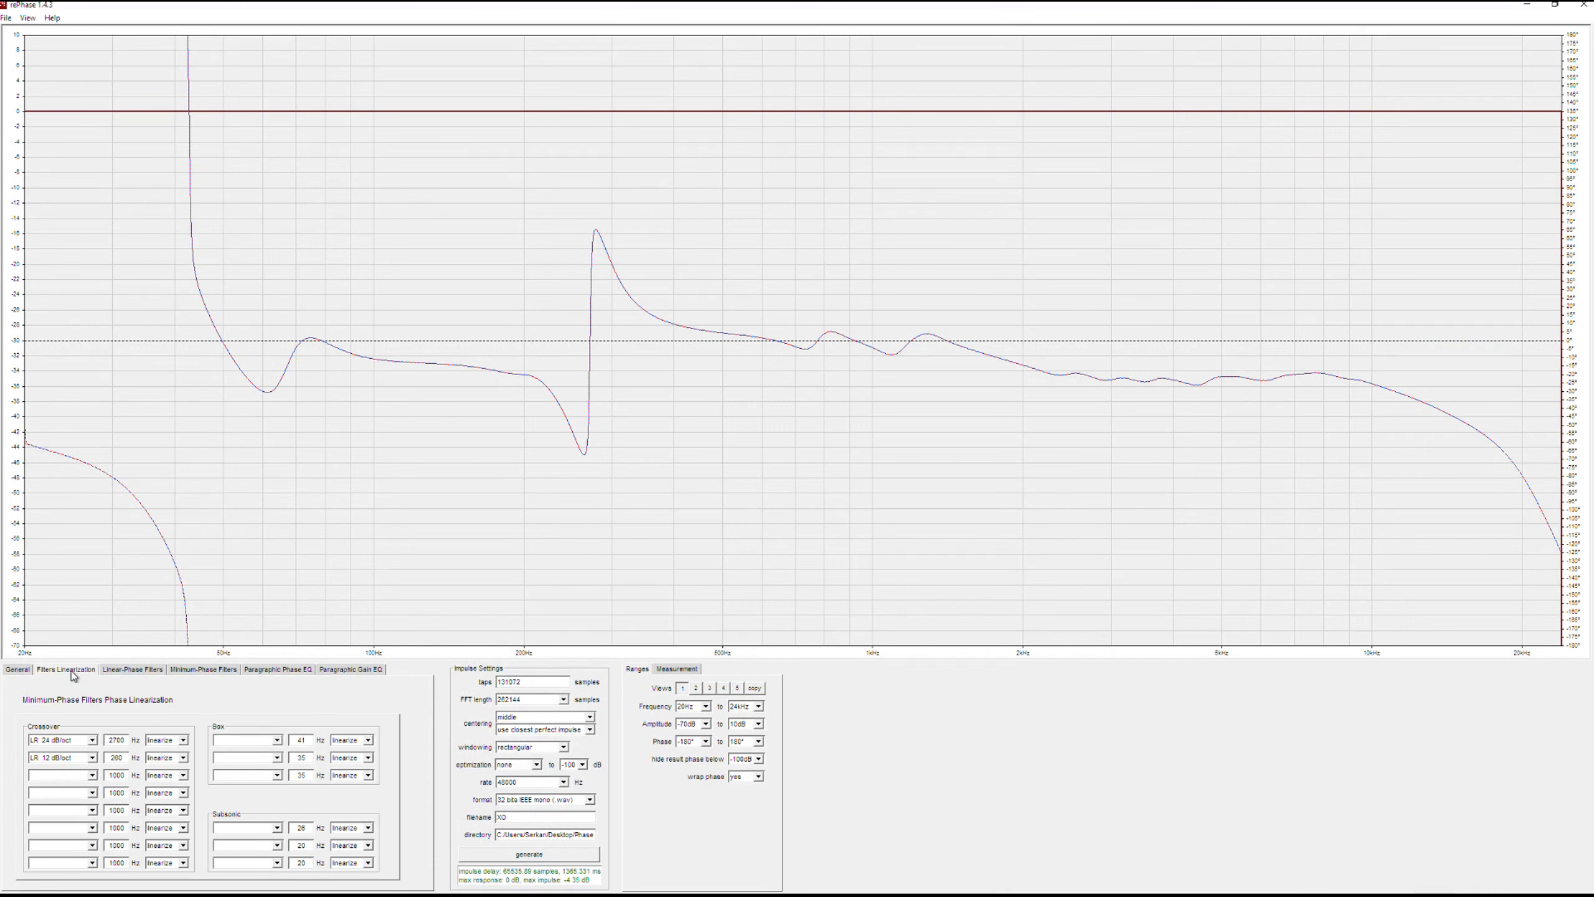
click(277, 741)
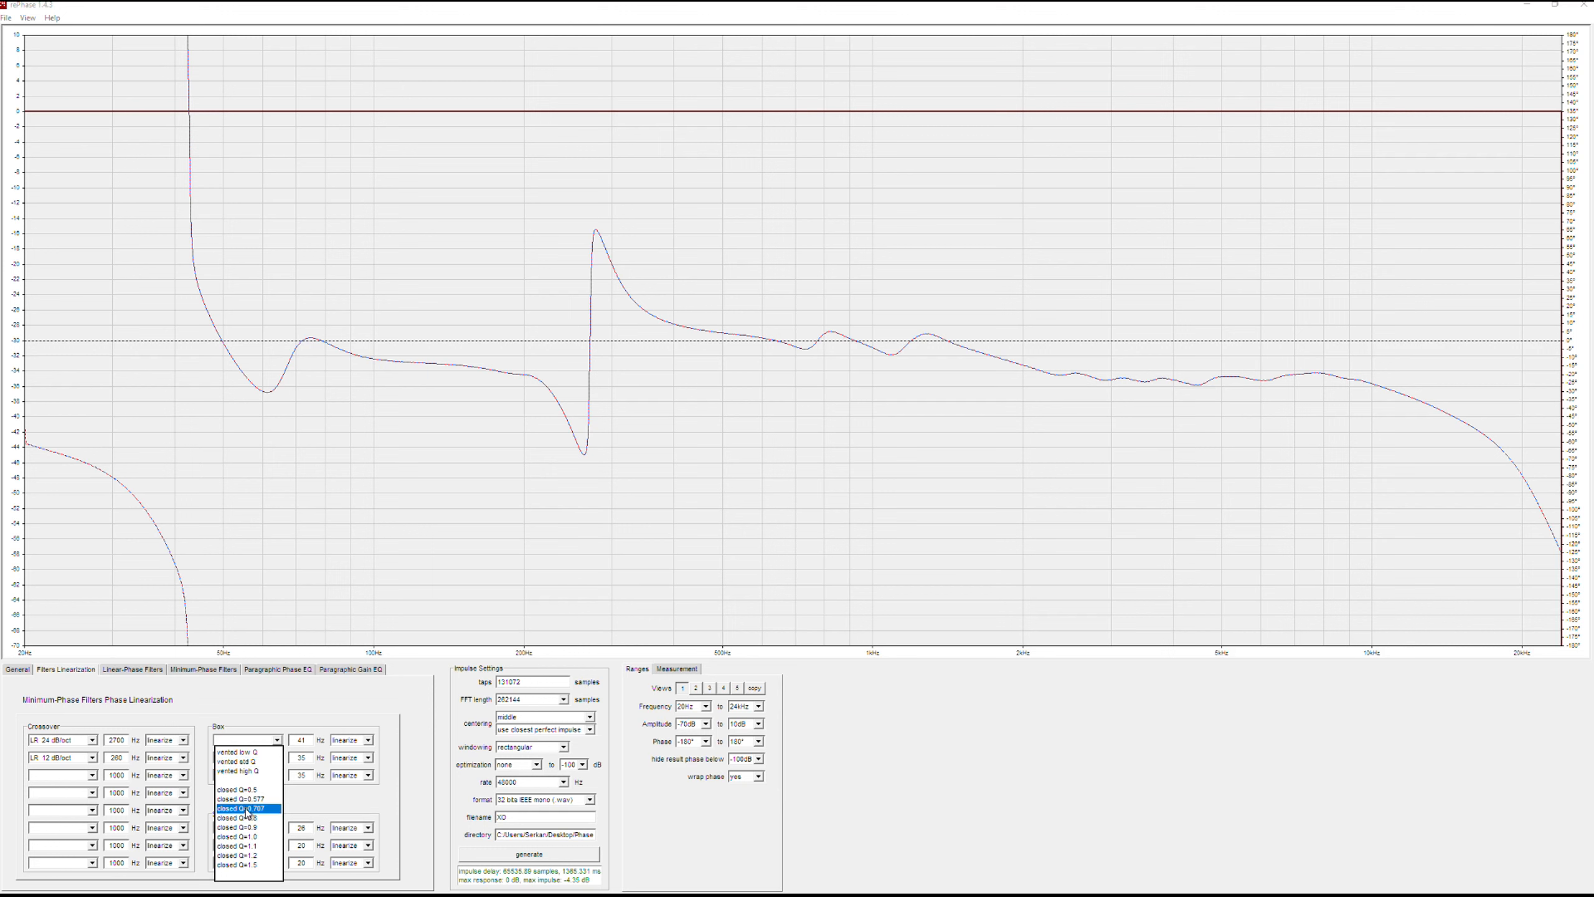
click(262, 697)
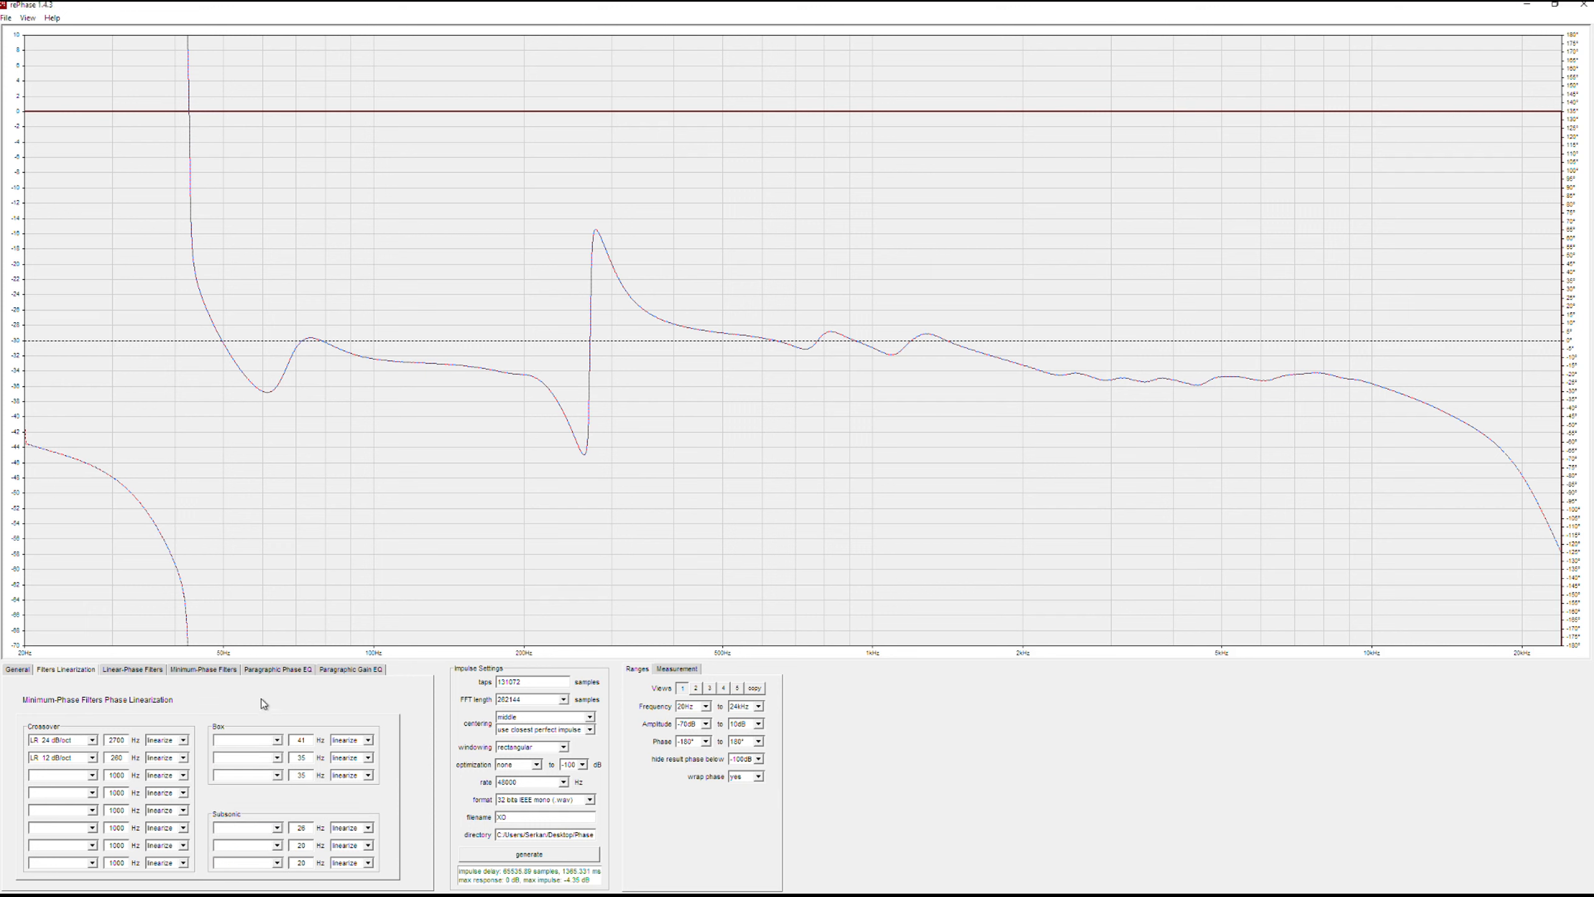
click(219, 671)
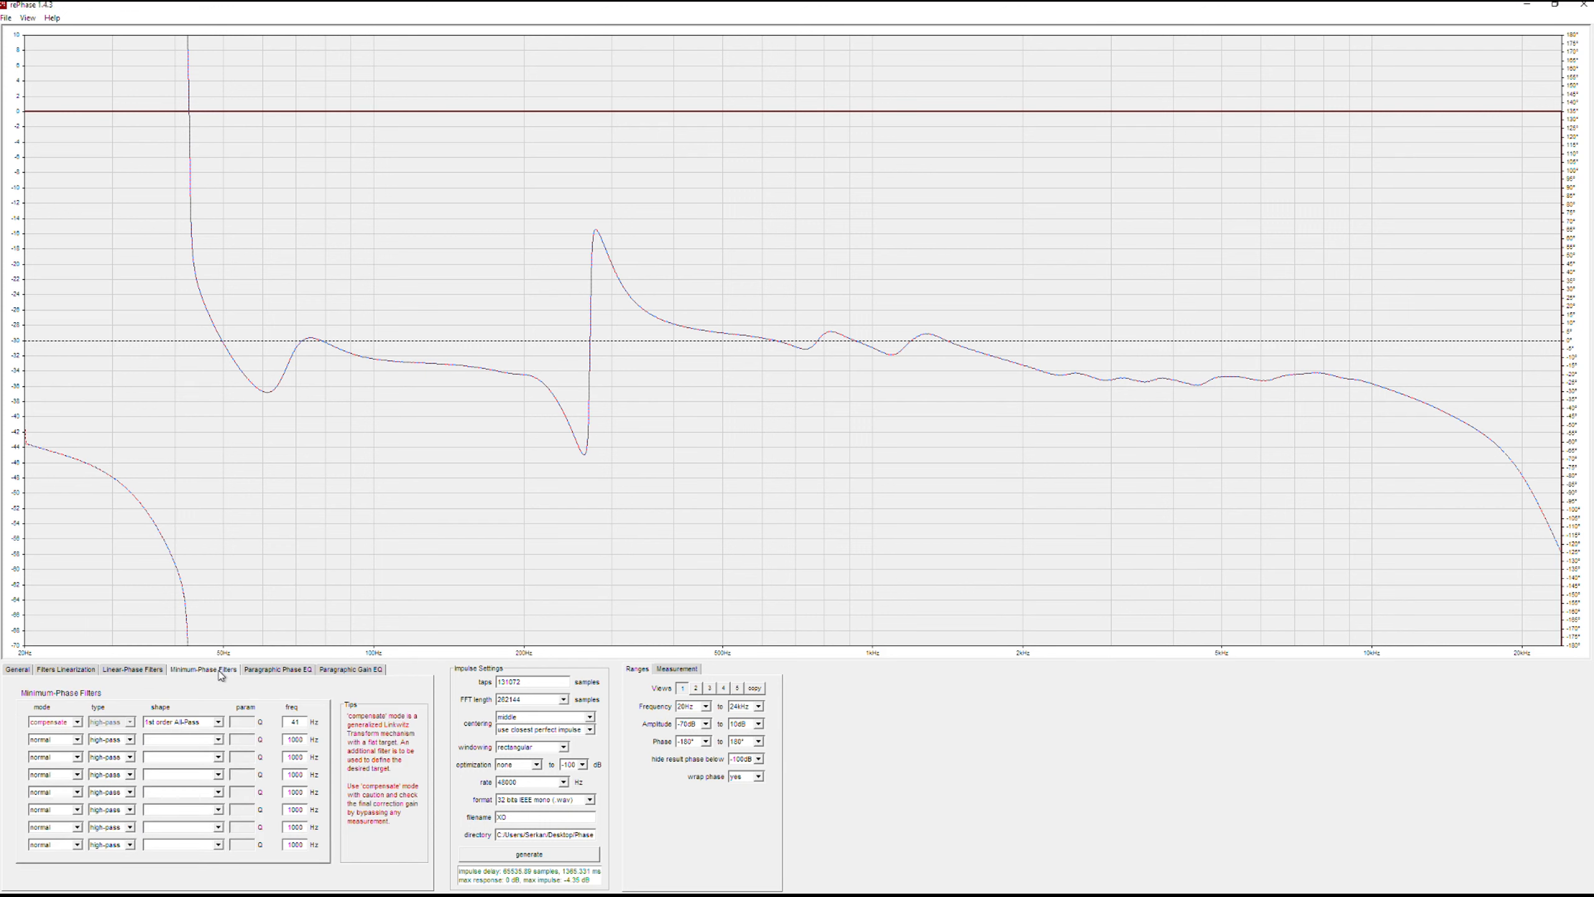
click(219, 723)
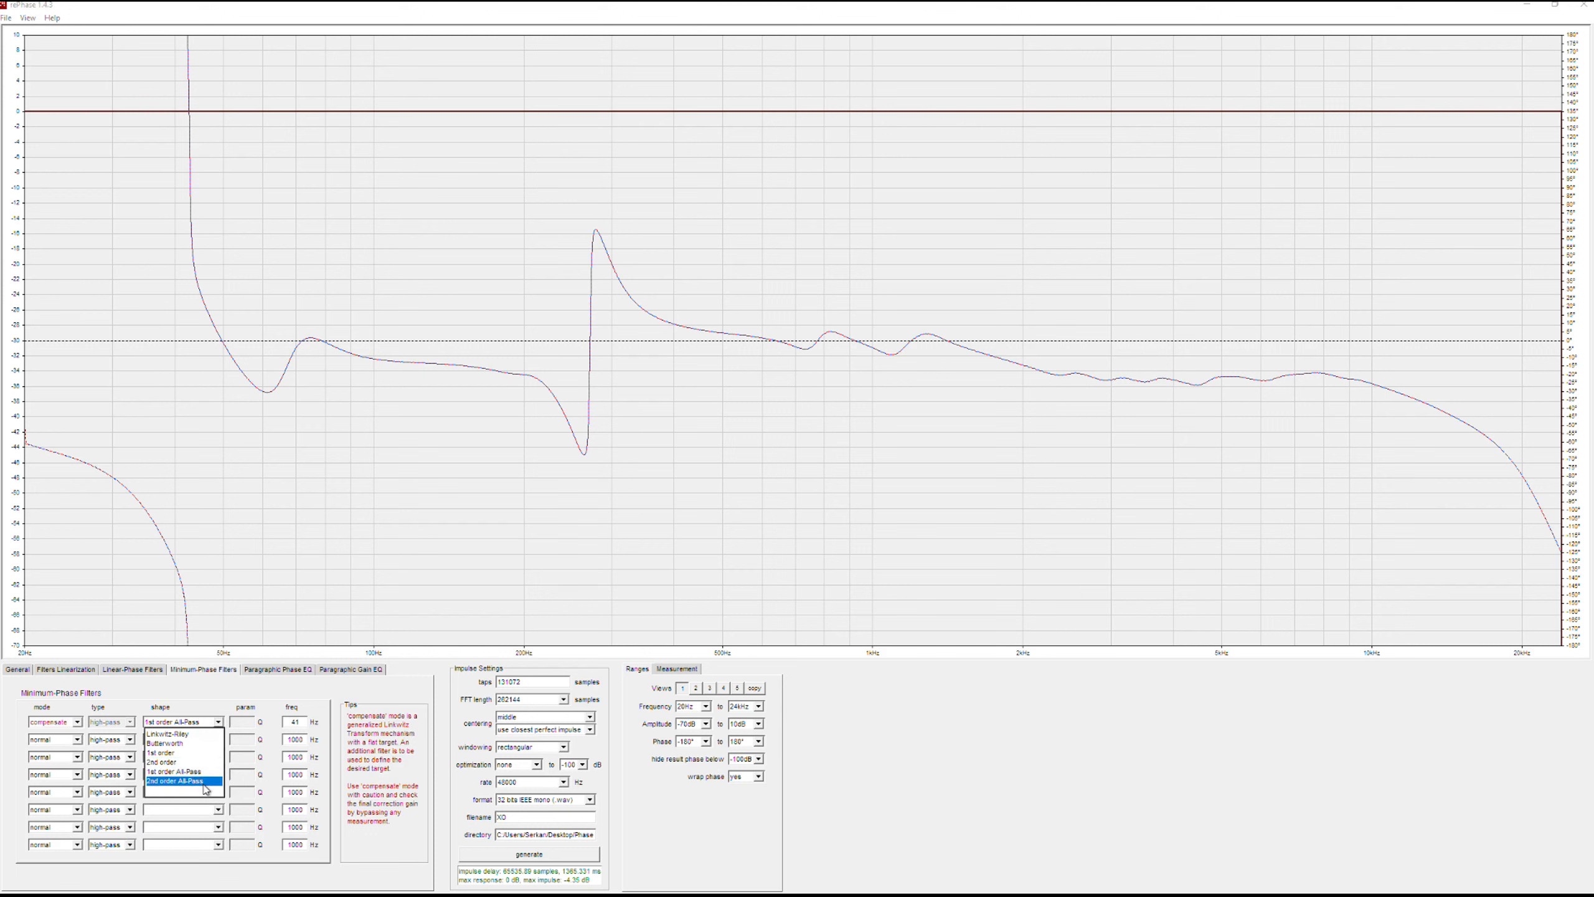
click(305, 694)
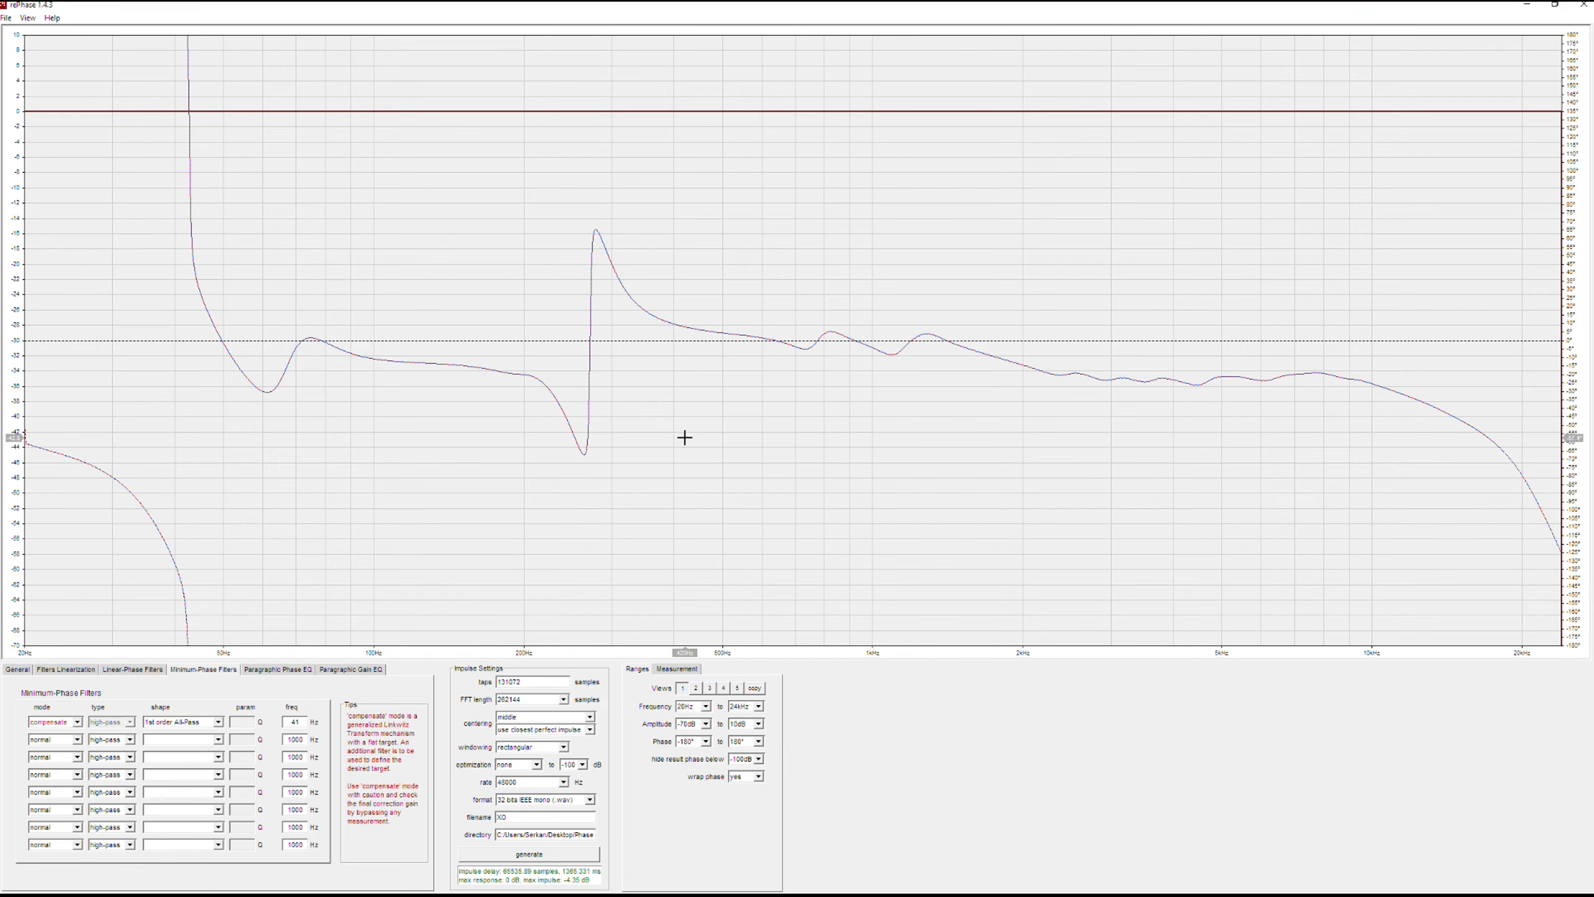
- Switch to REW, select measurement L and display its spectrogram in a maximized window, dismissing the Morlet CWT recommendation
key(alt+Tab)
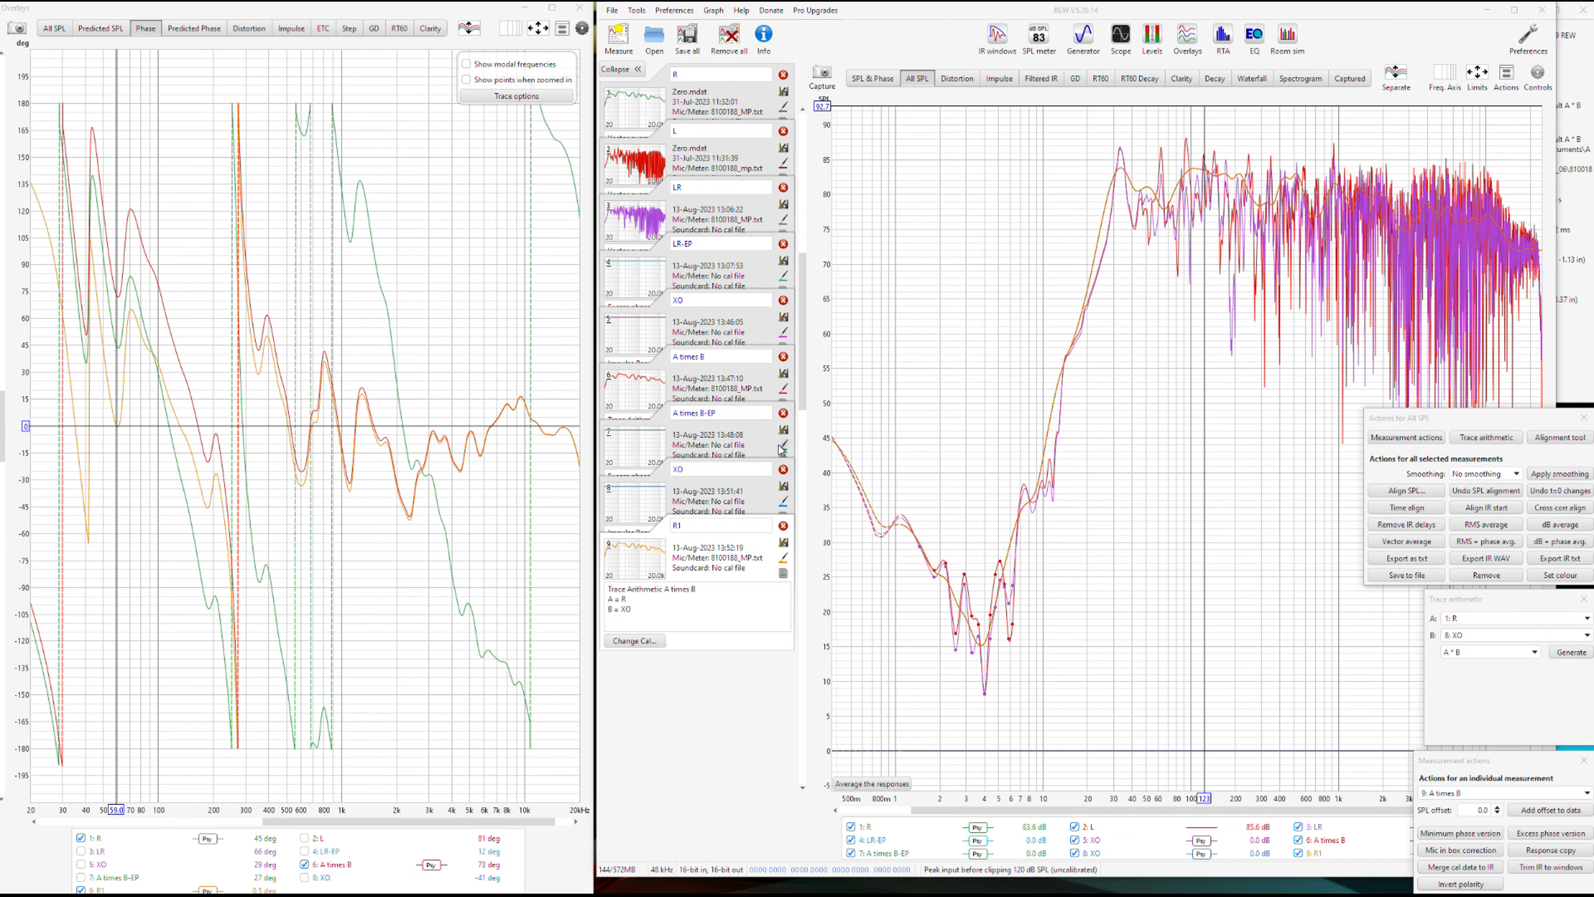
click(732, 167)
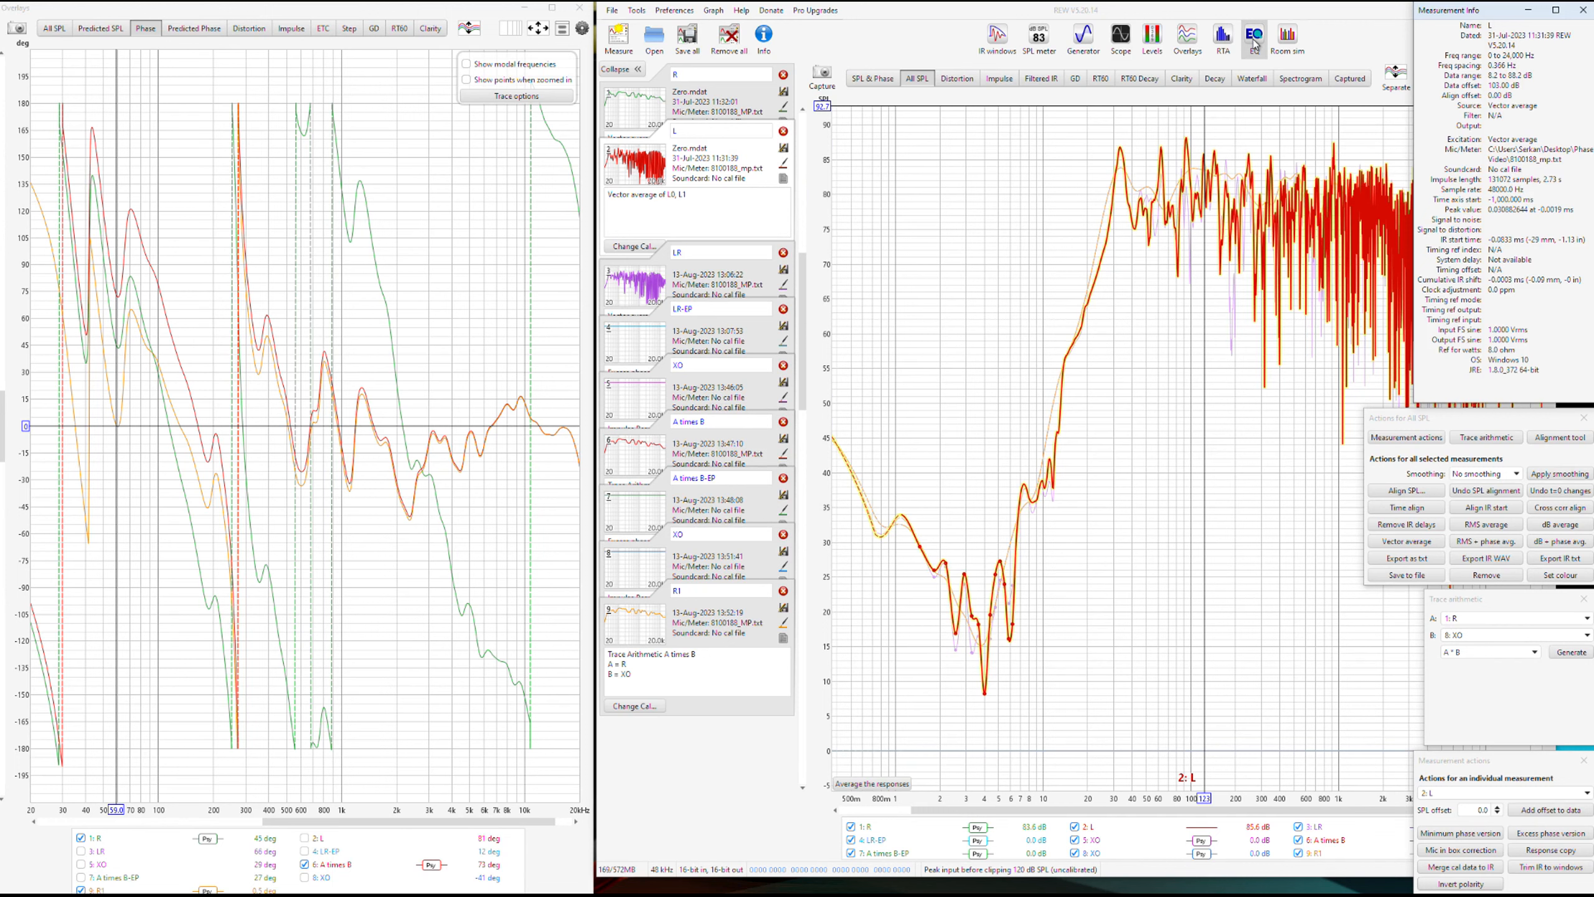
click(1583, 10)
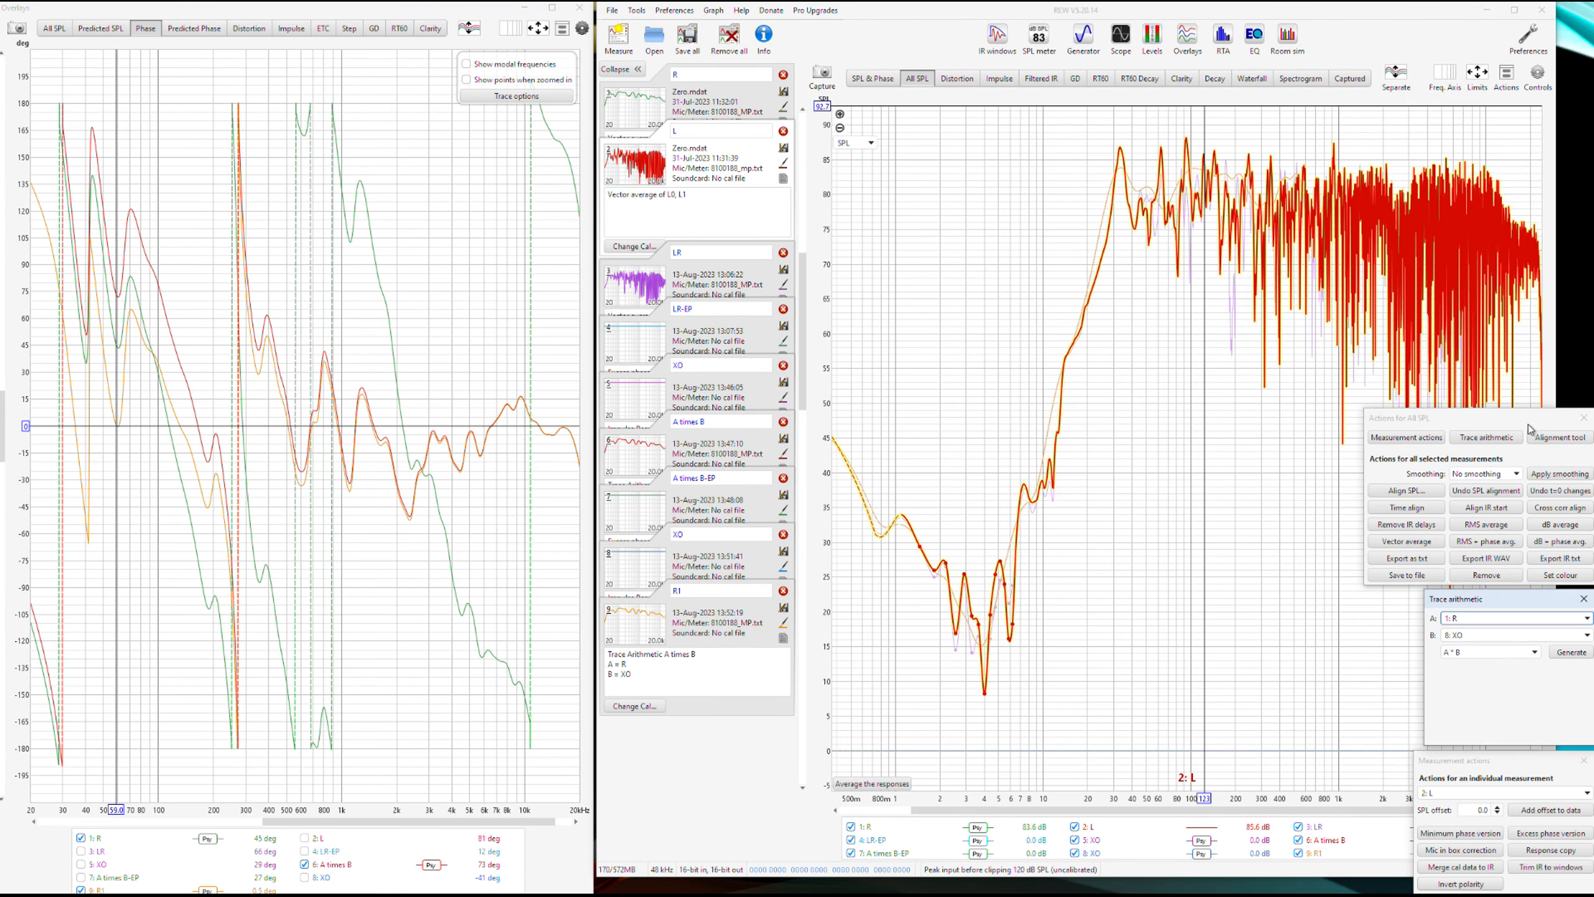
click(1293, 80)
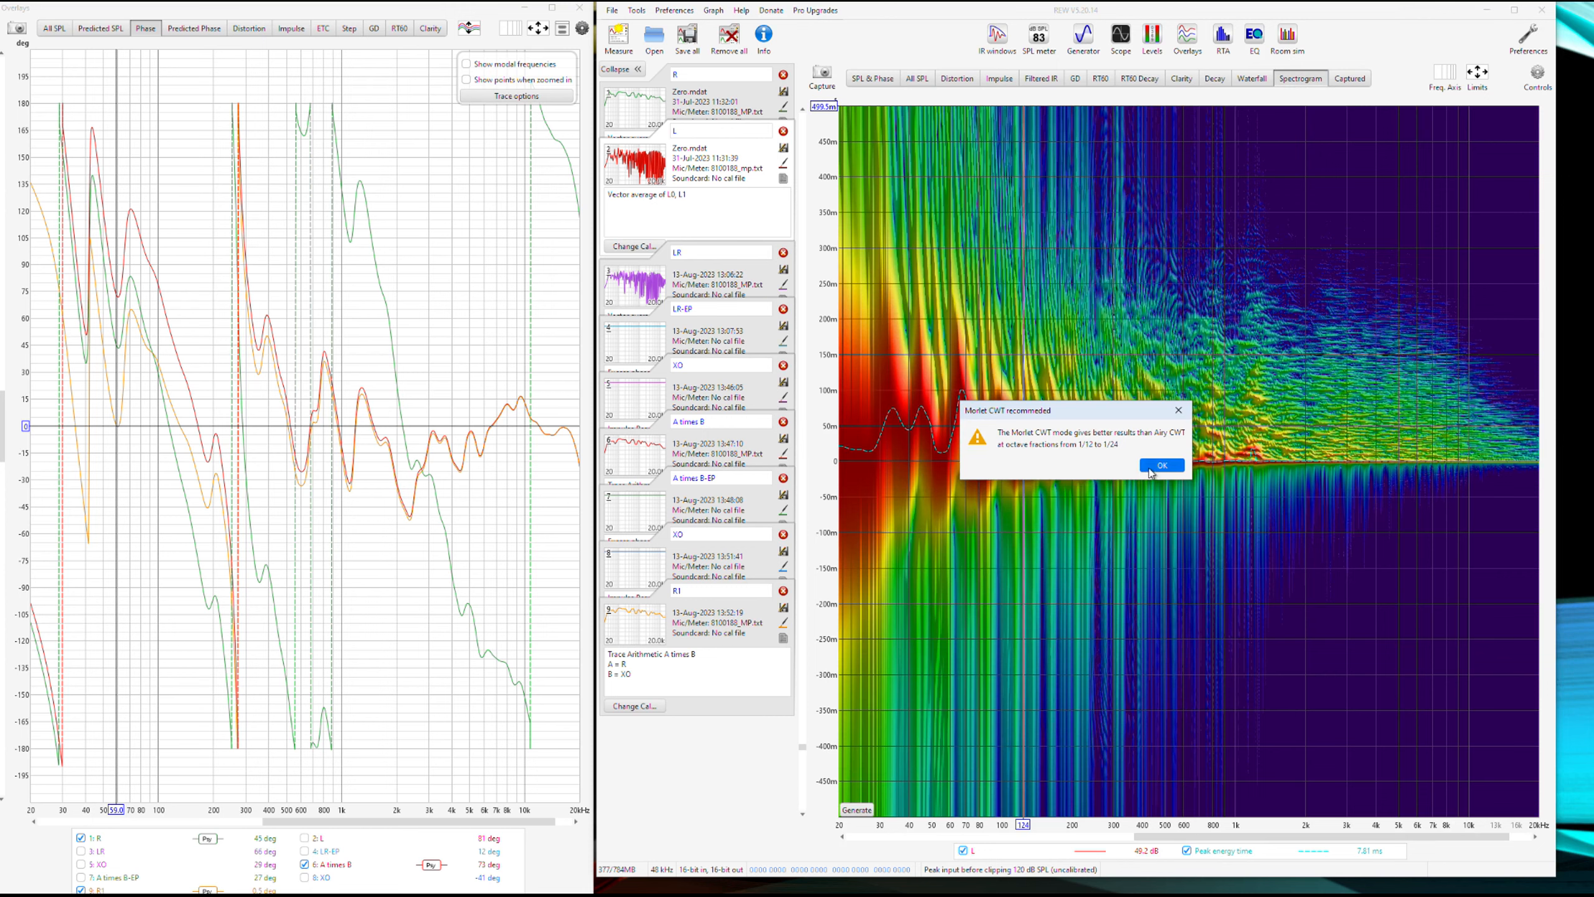
click(1158, 470)
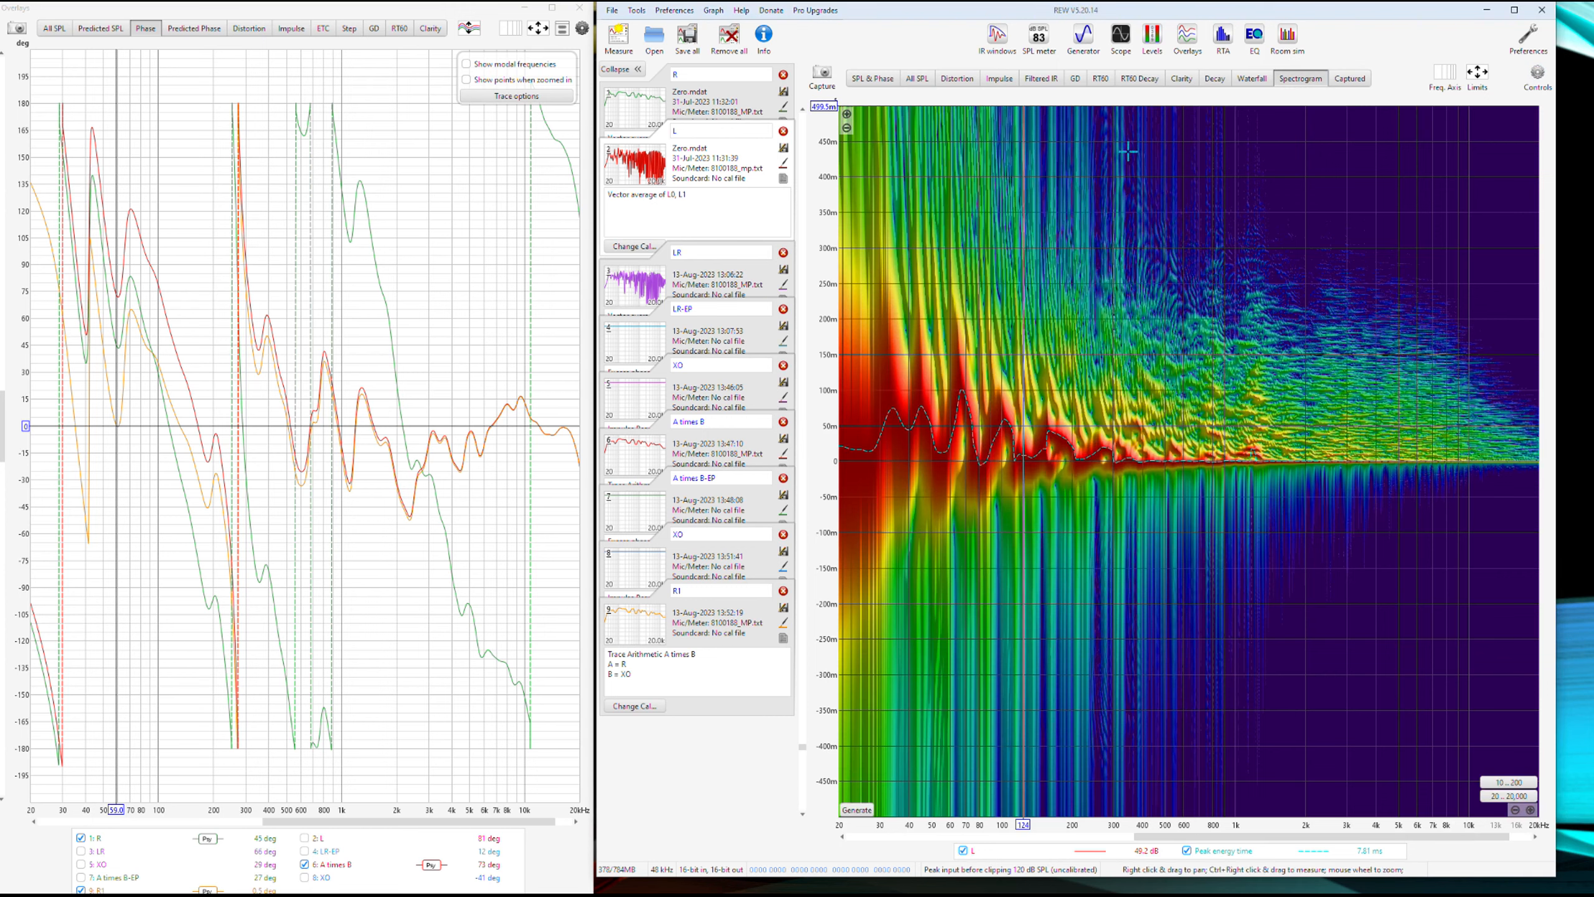
click(1514, 10)
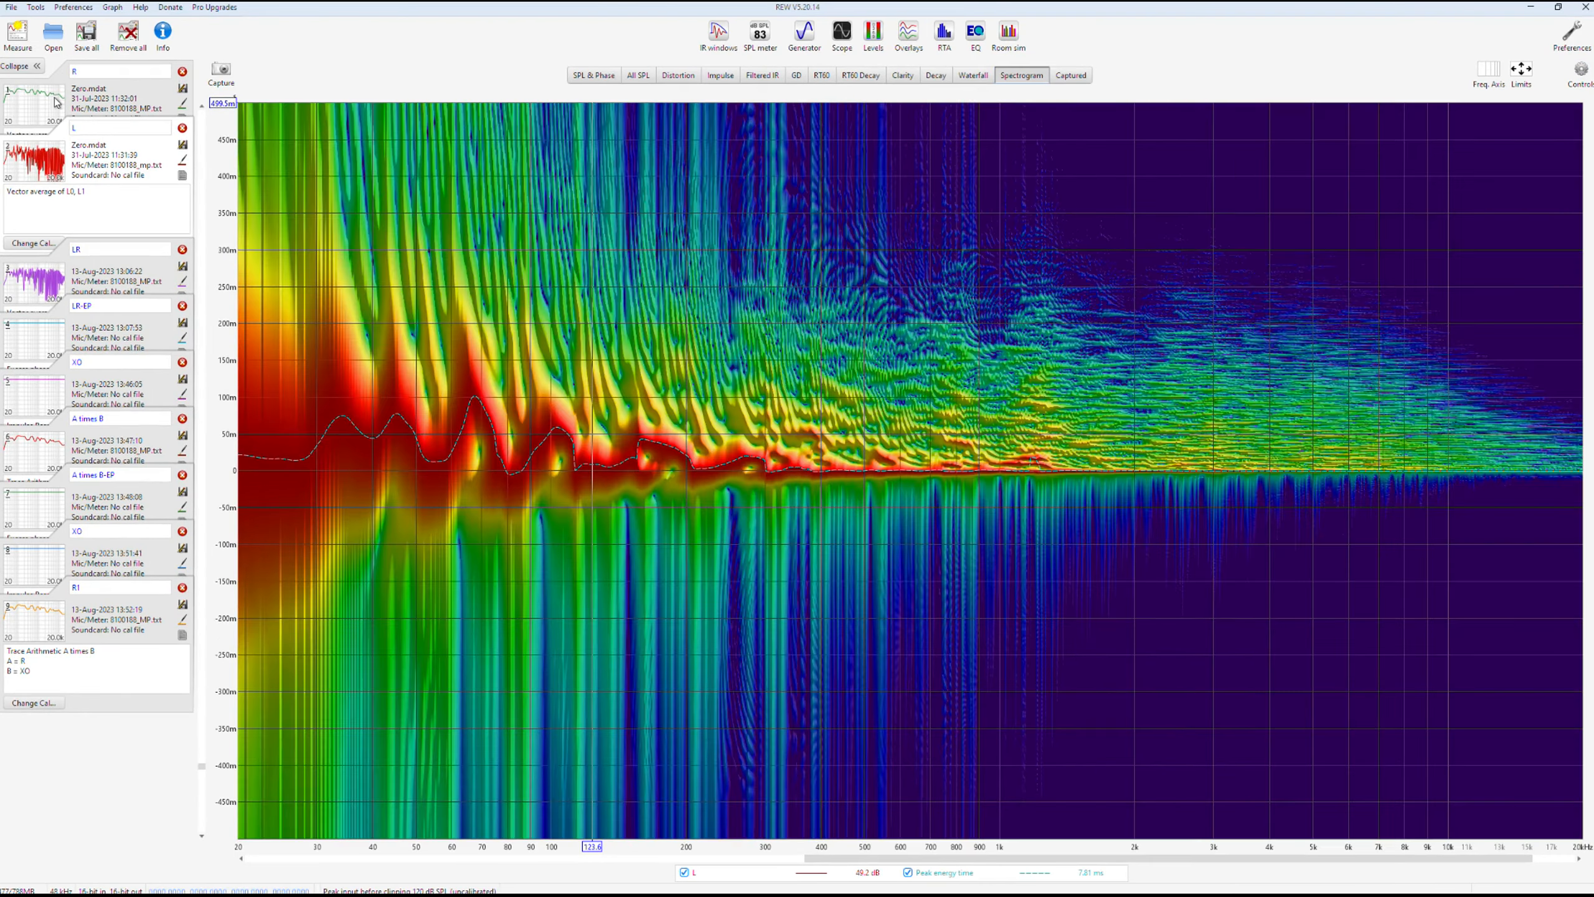
- Set the spectrogram mode to Fourier
click(1581, 70)
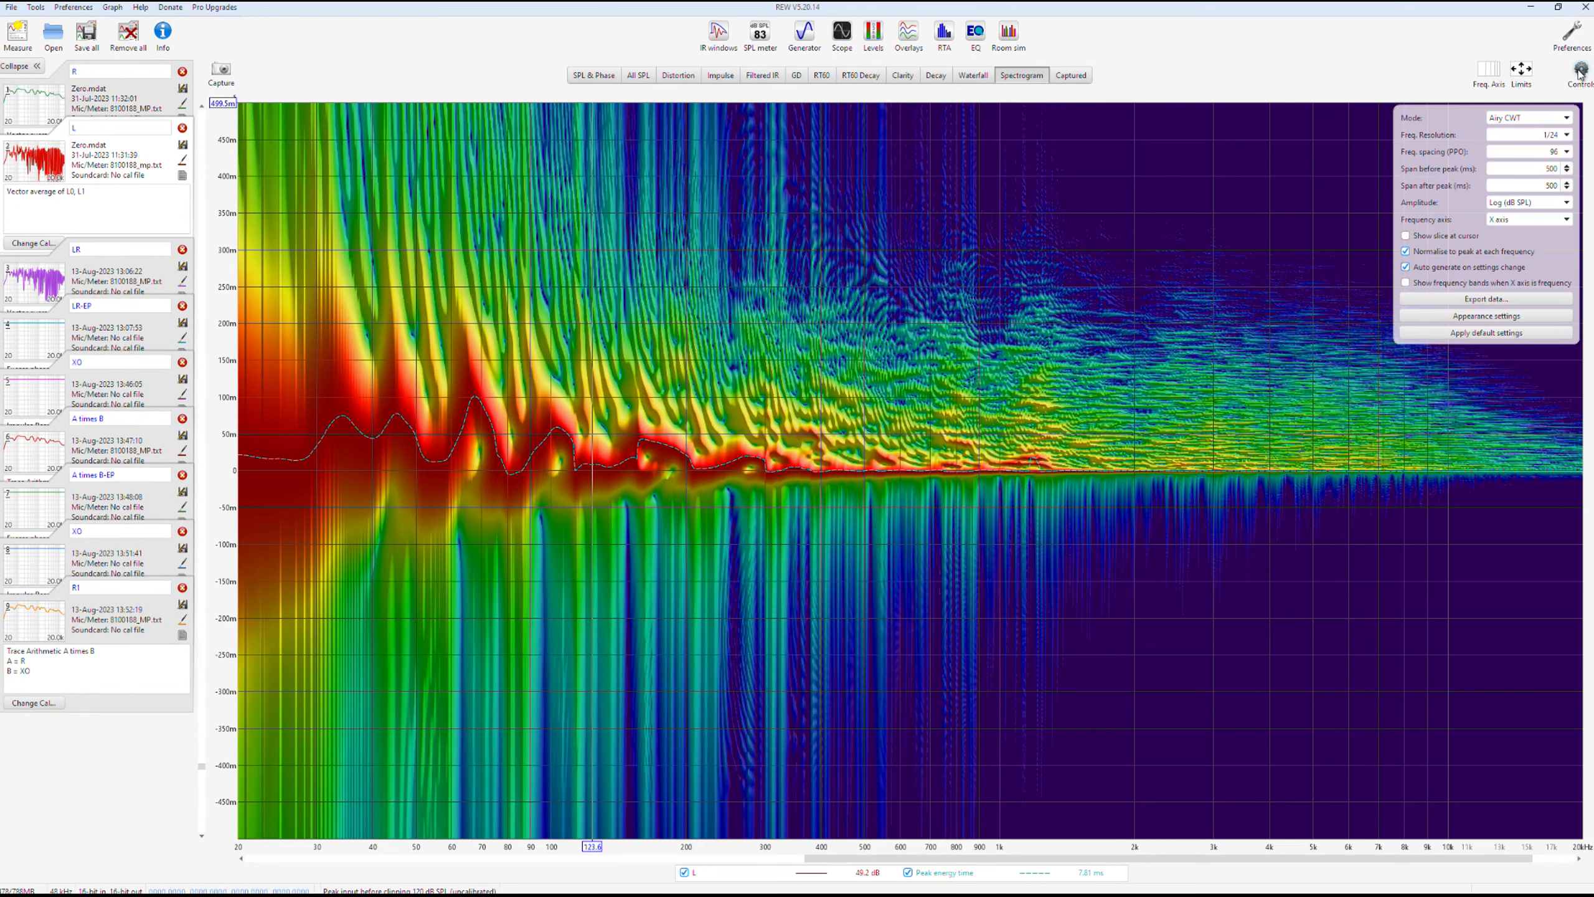
click(1531, 117)
click(1535, 133)
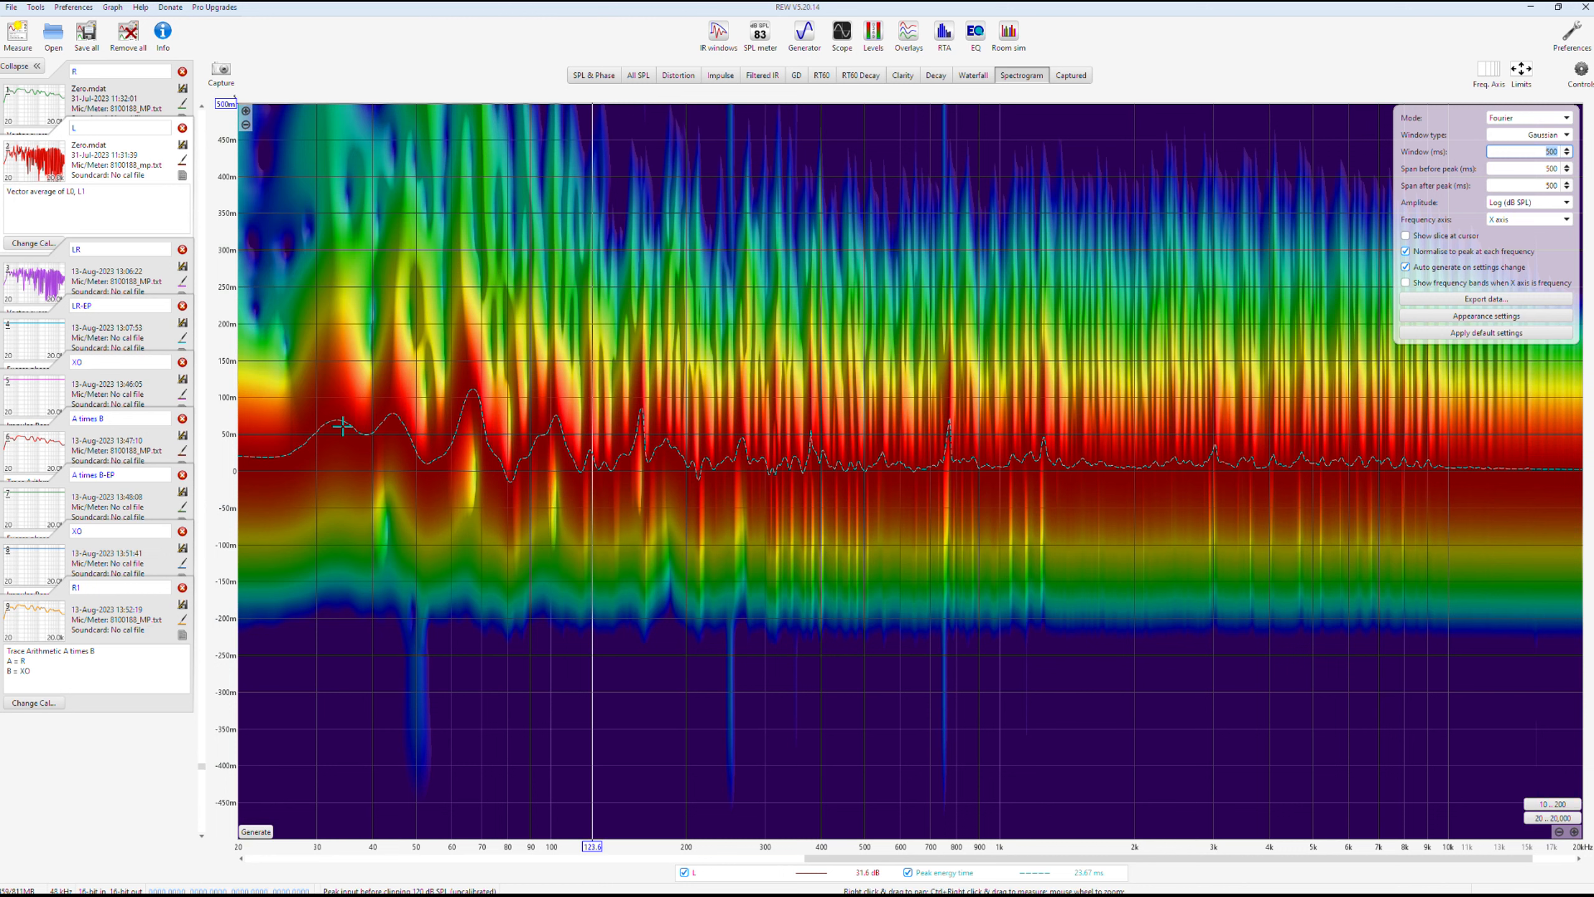
- Read the peak energy time of L on the spectrogram at about 33, 39 and 67 Hz
click(336, 428)
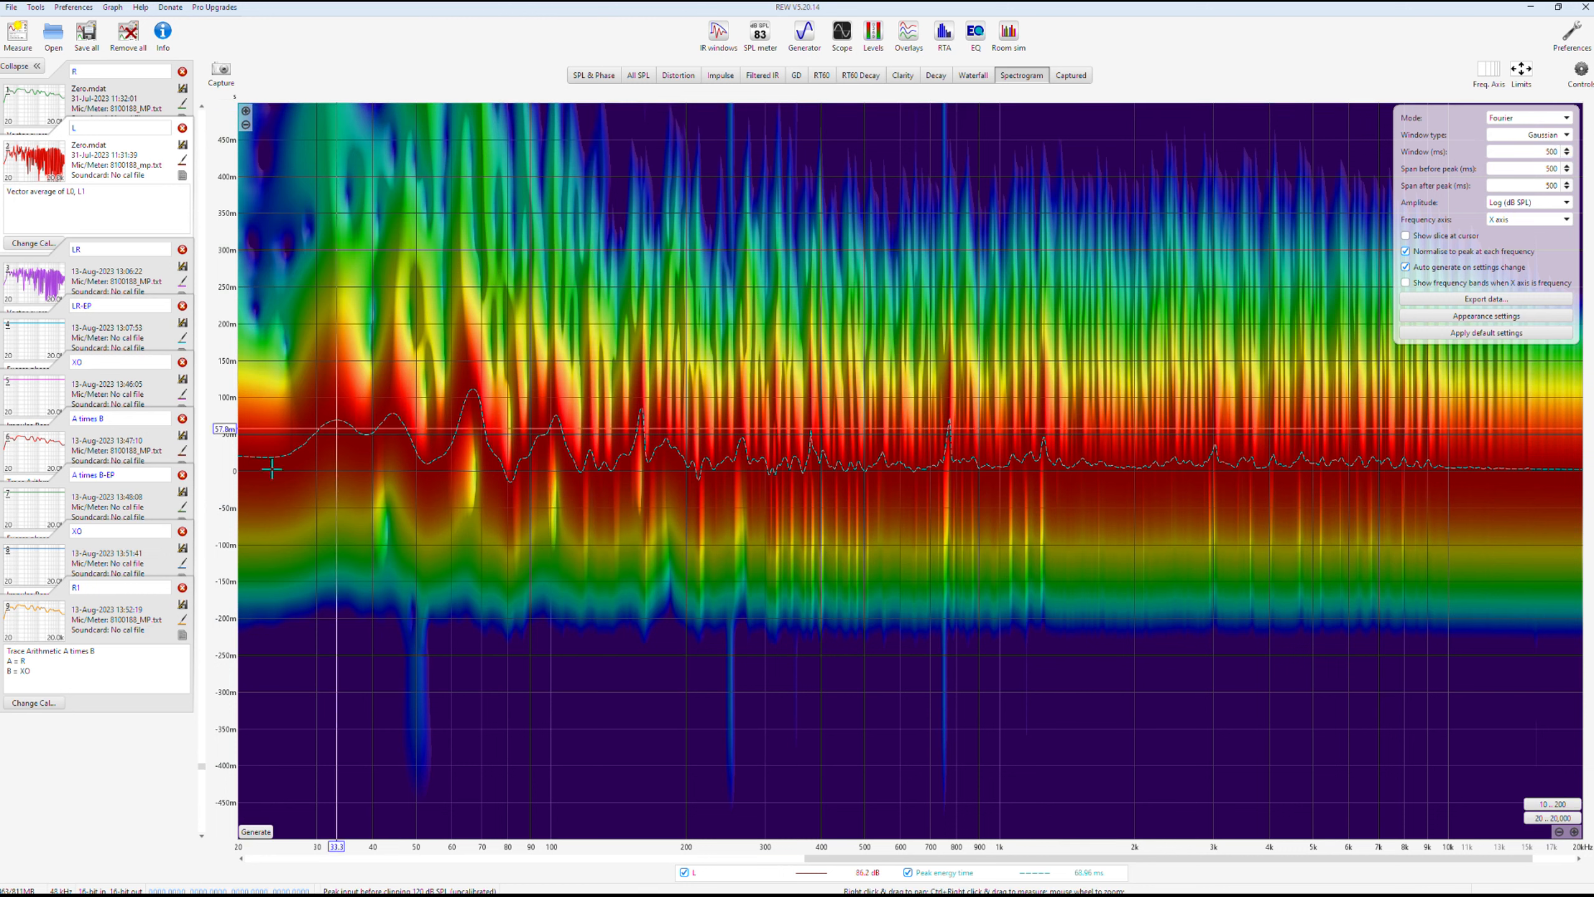
click(338, 421)
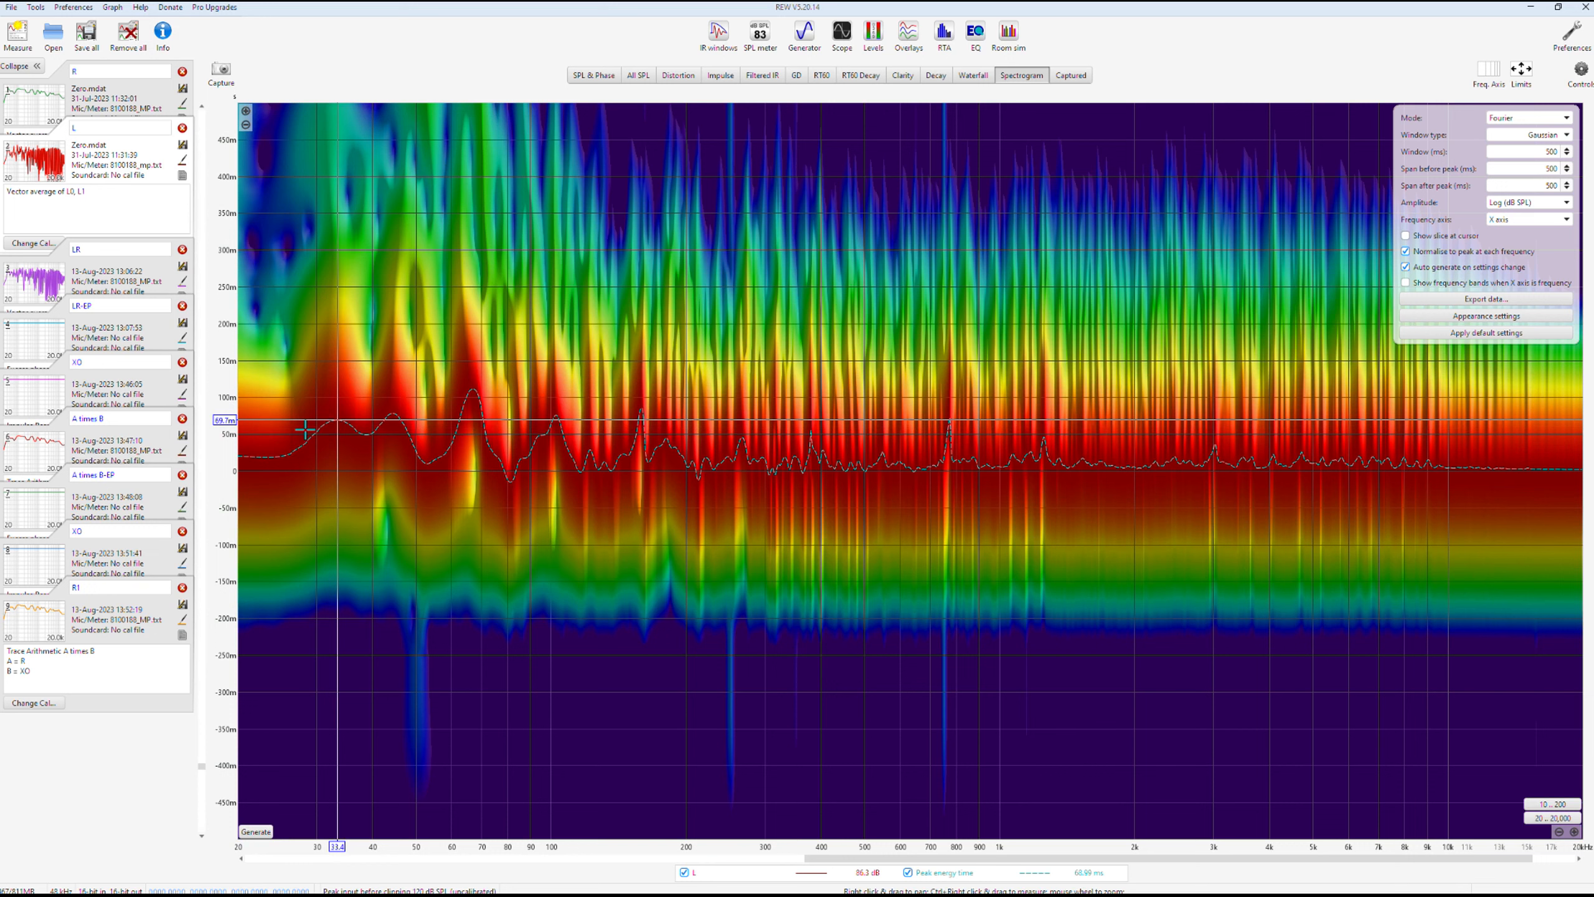
click(366, 434)
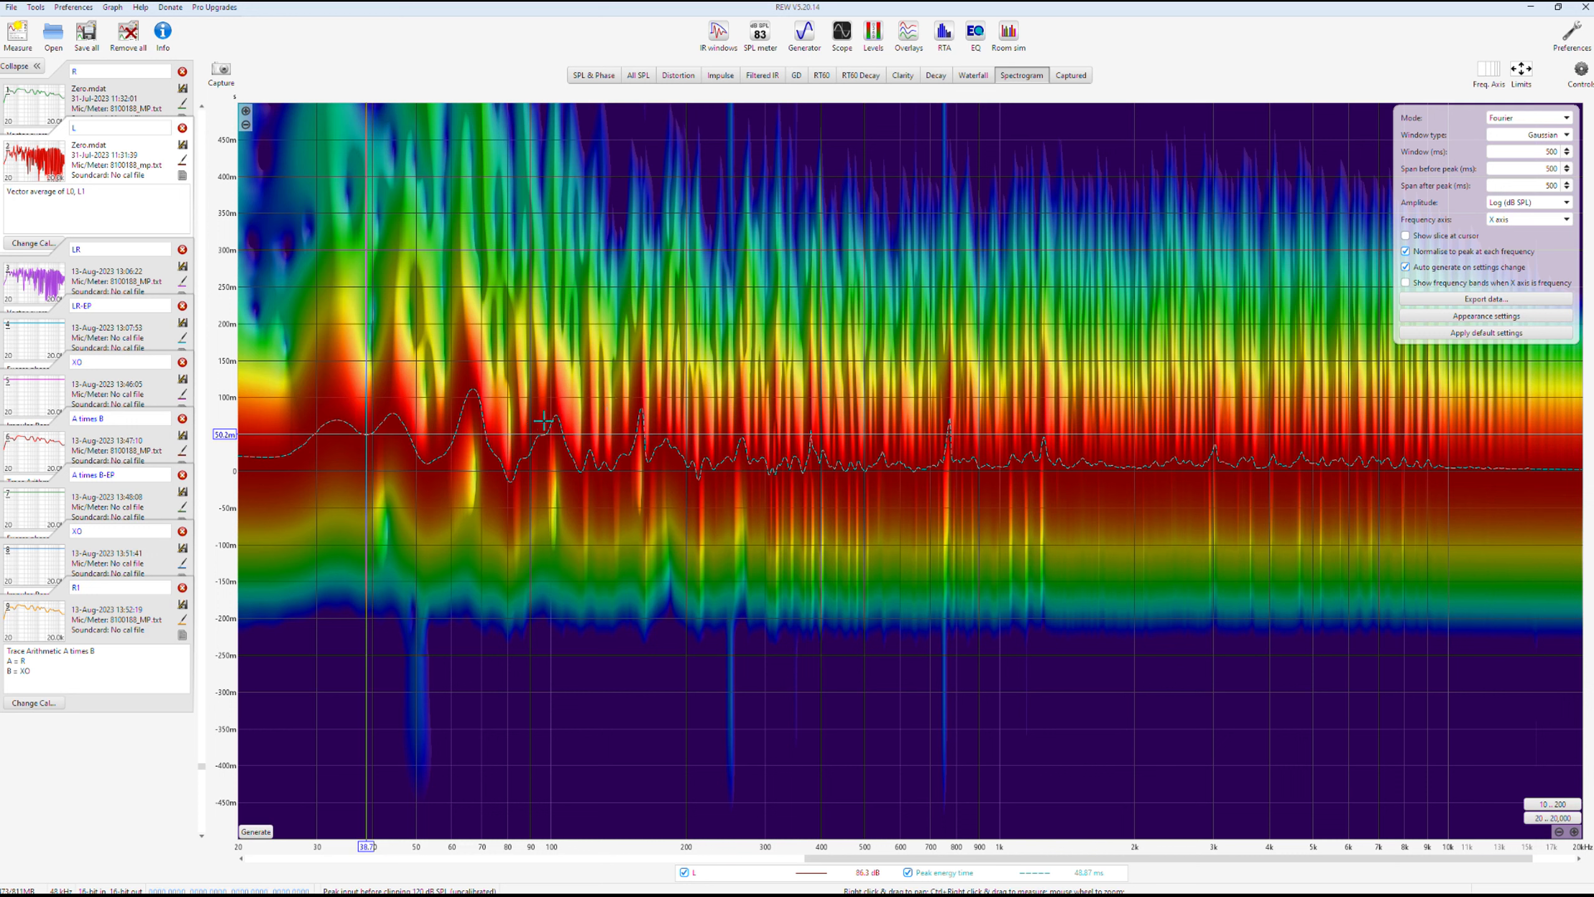
click(472, 398)
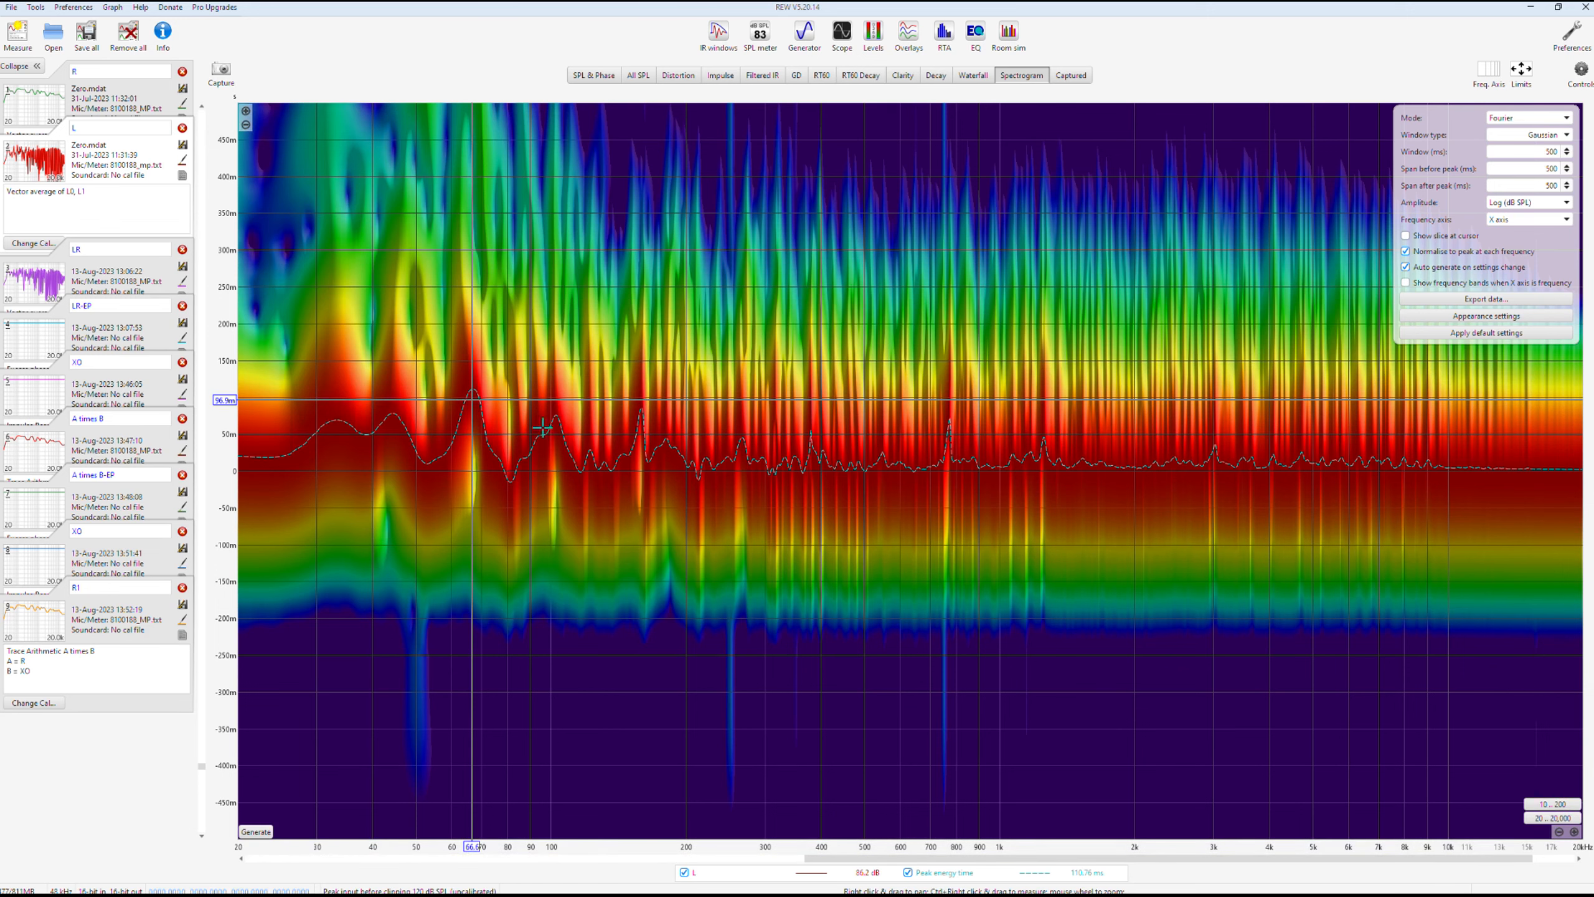
- Limit the spectrogram to 10–200 Hz and read the peak energy time at the crest near 67 Hz
click(245, 113)
click(246, 114)
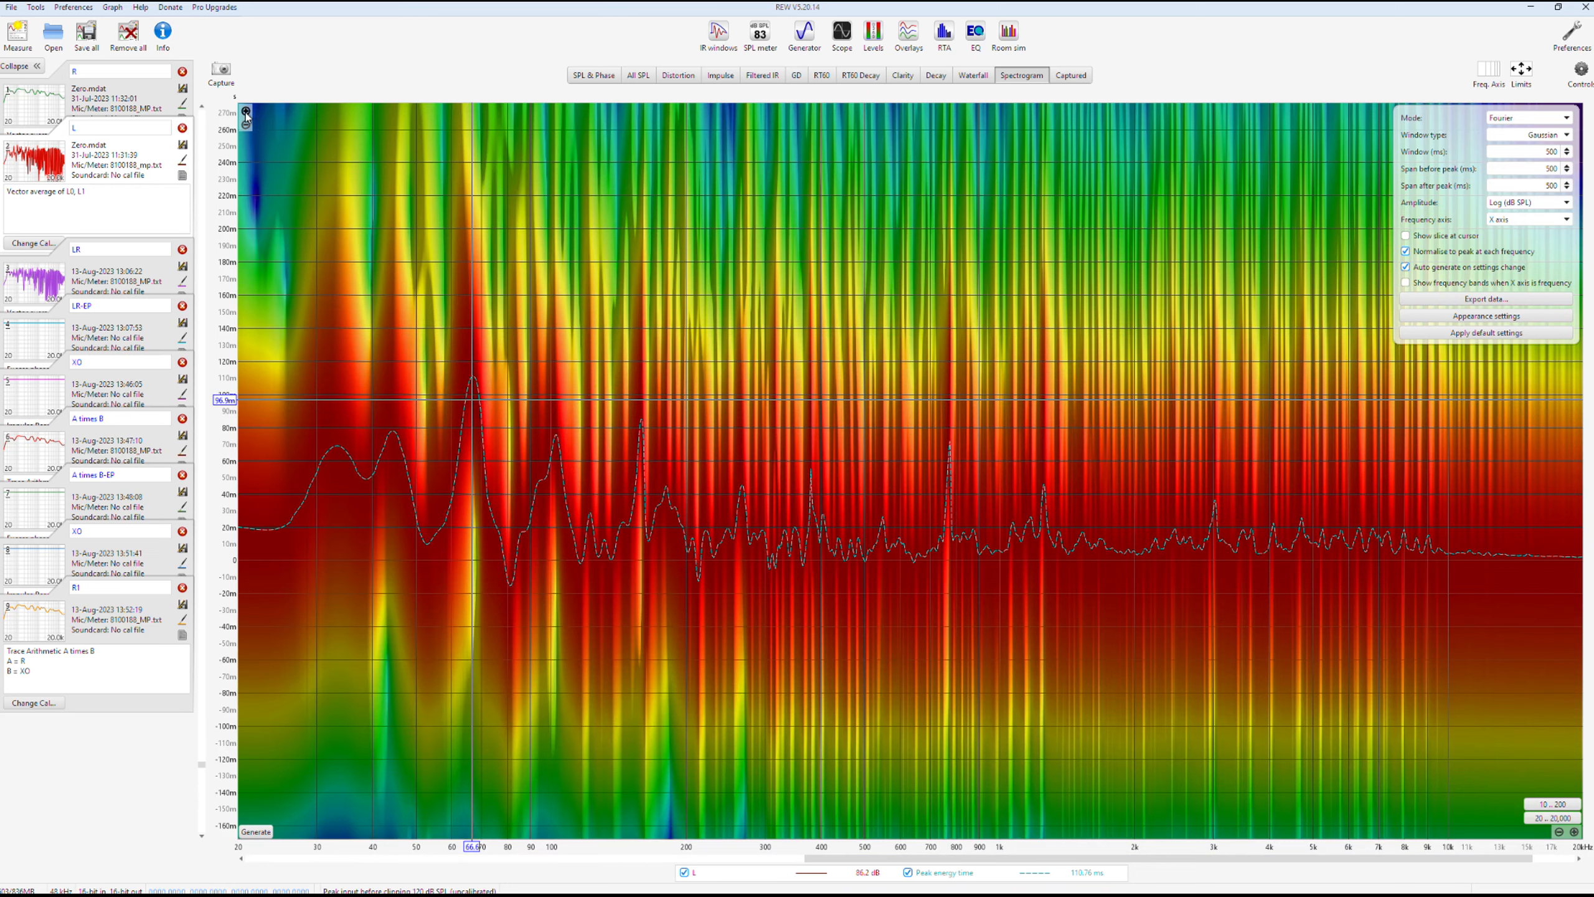
click(246, 113)
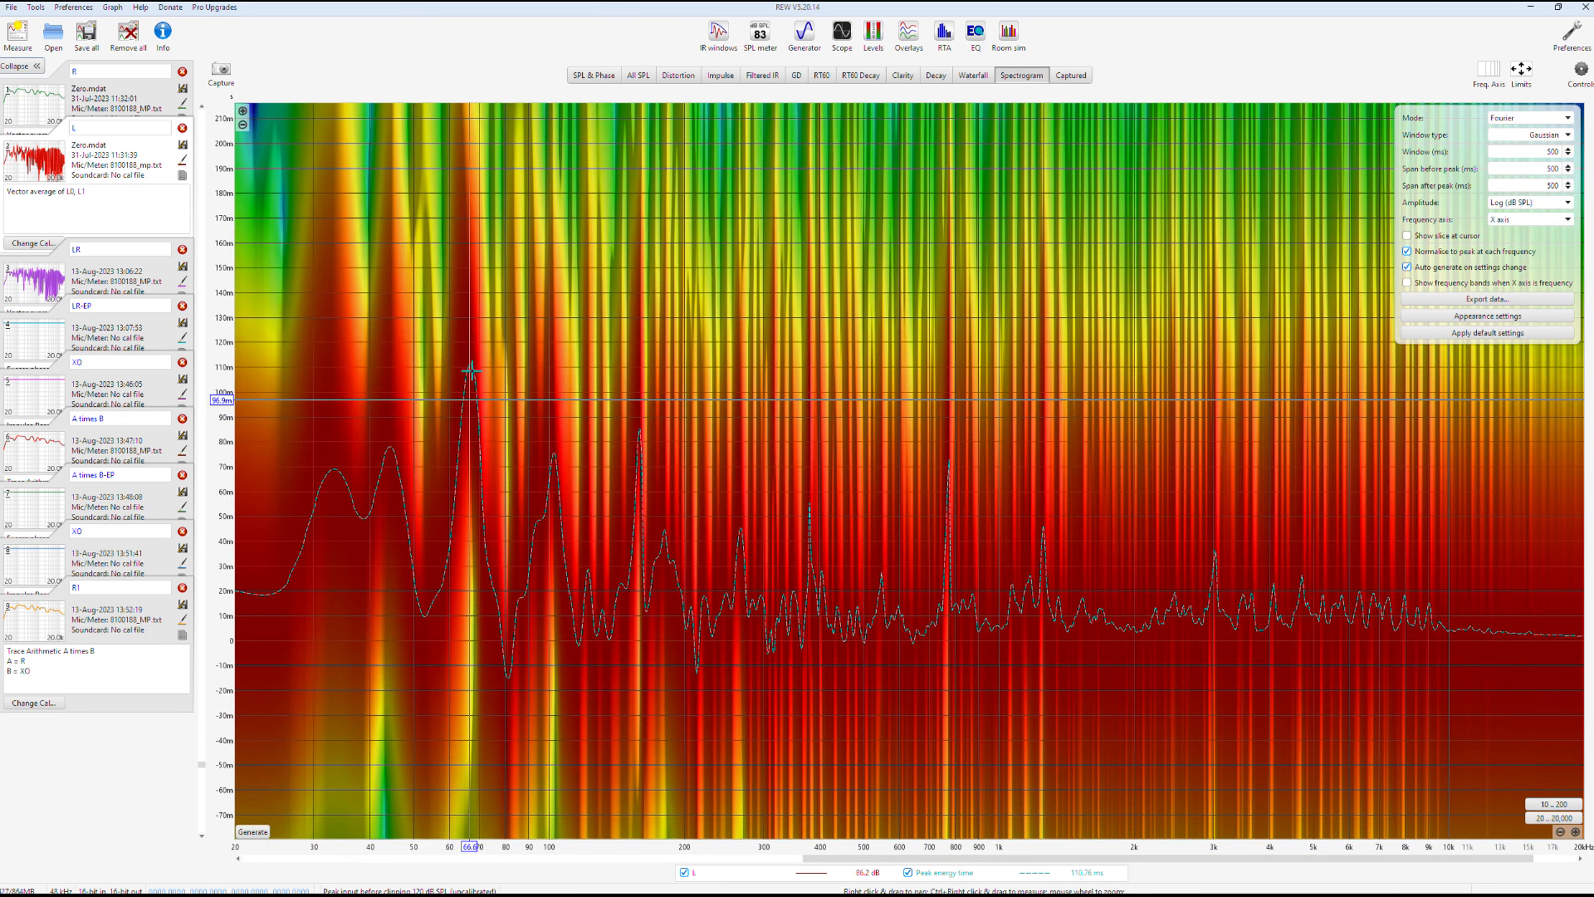
click(471, 371)
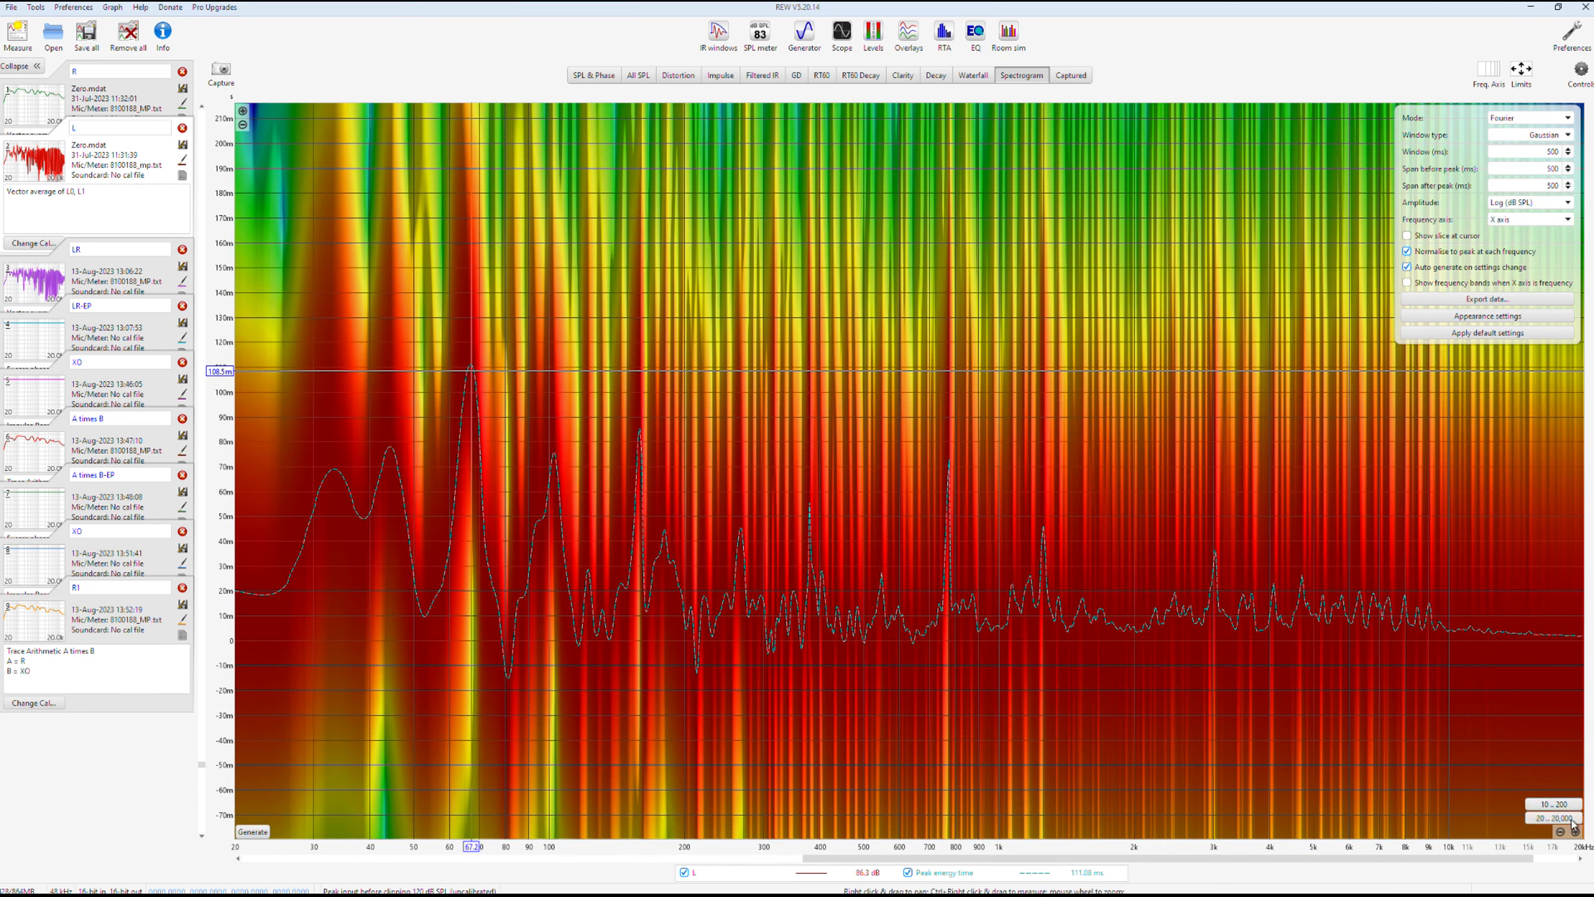
click(1552, 805)
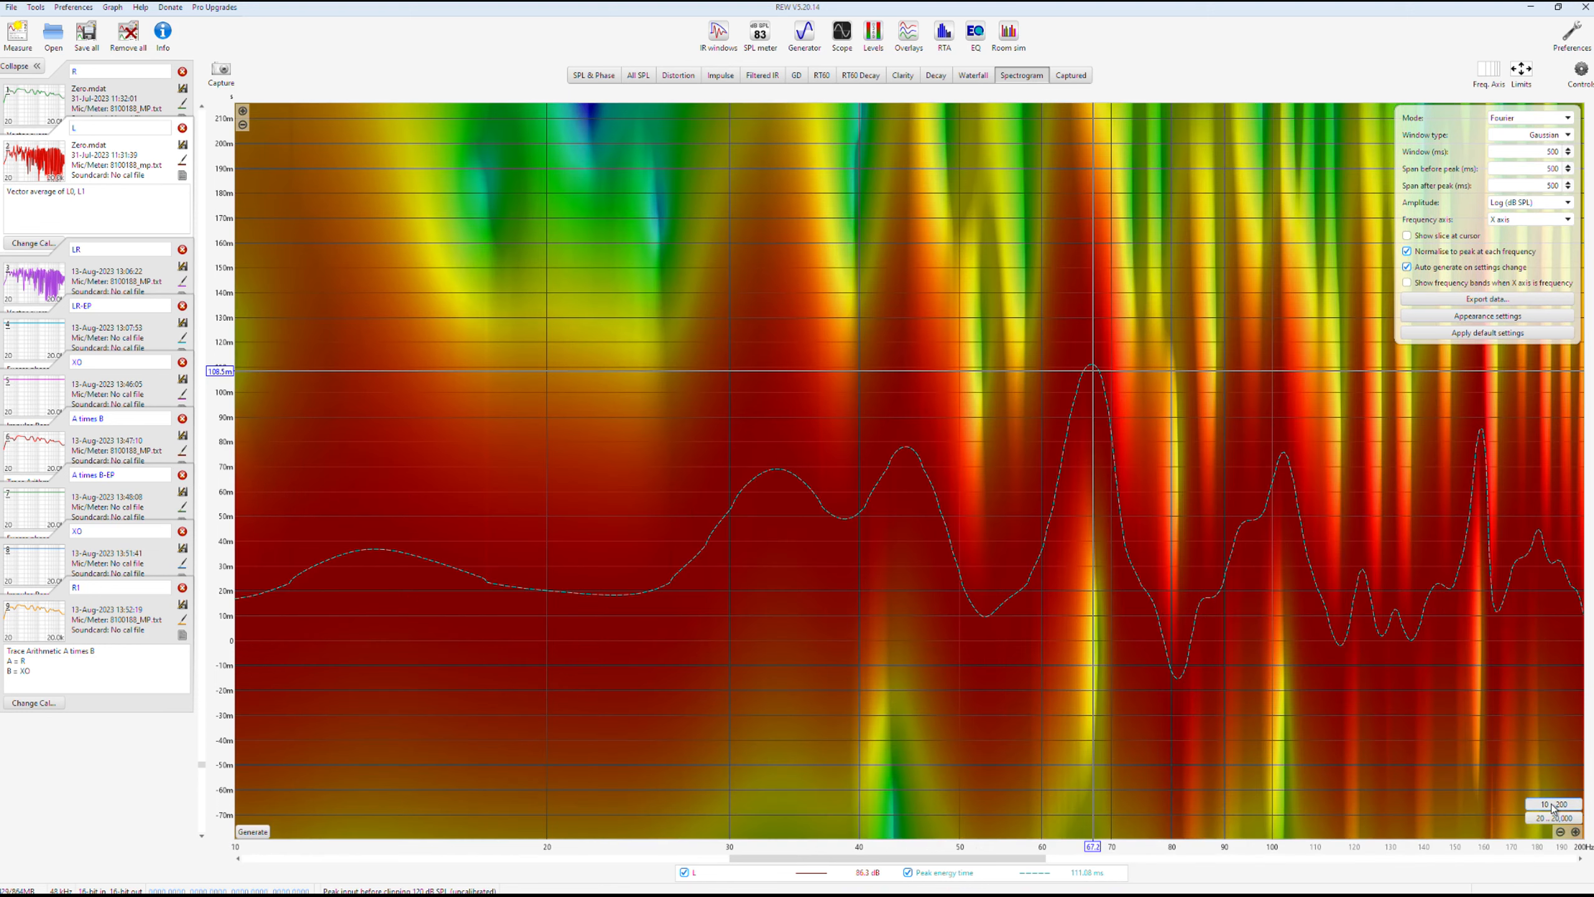
click(1091, 370)
click(1092, 364)
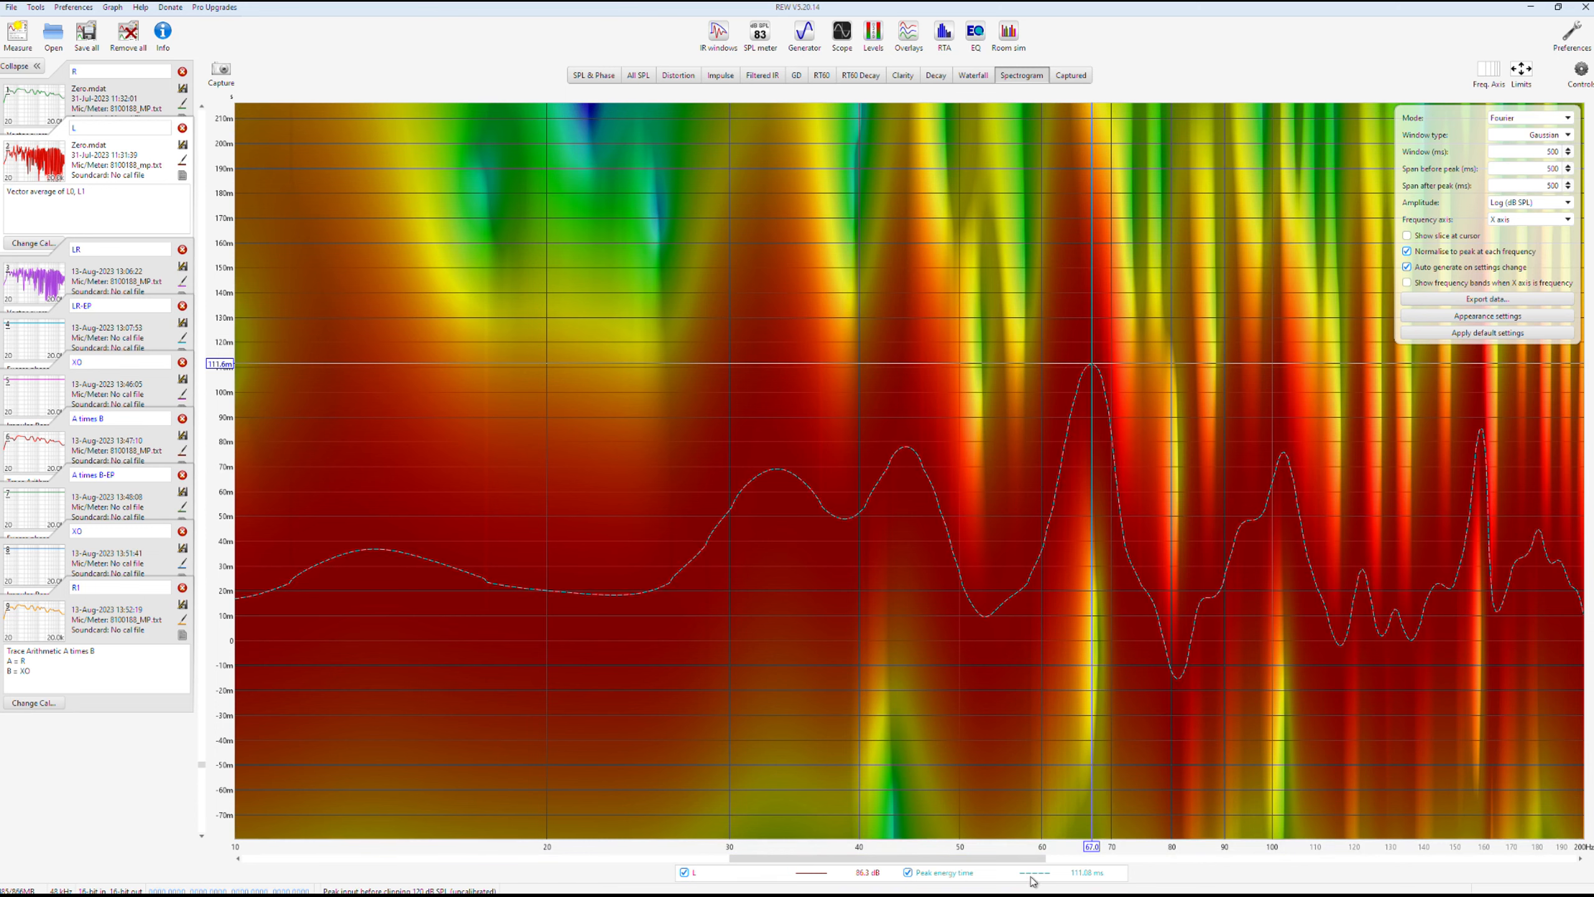
- Show L's SPL and phase fitted to the data, hide the Mic/Meter Cal trace and limit the range to 10–200 Hz
click(644, 80)
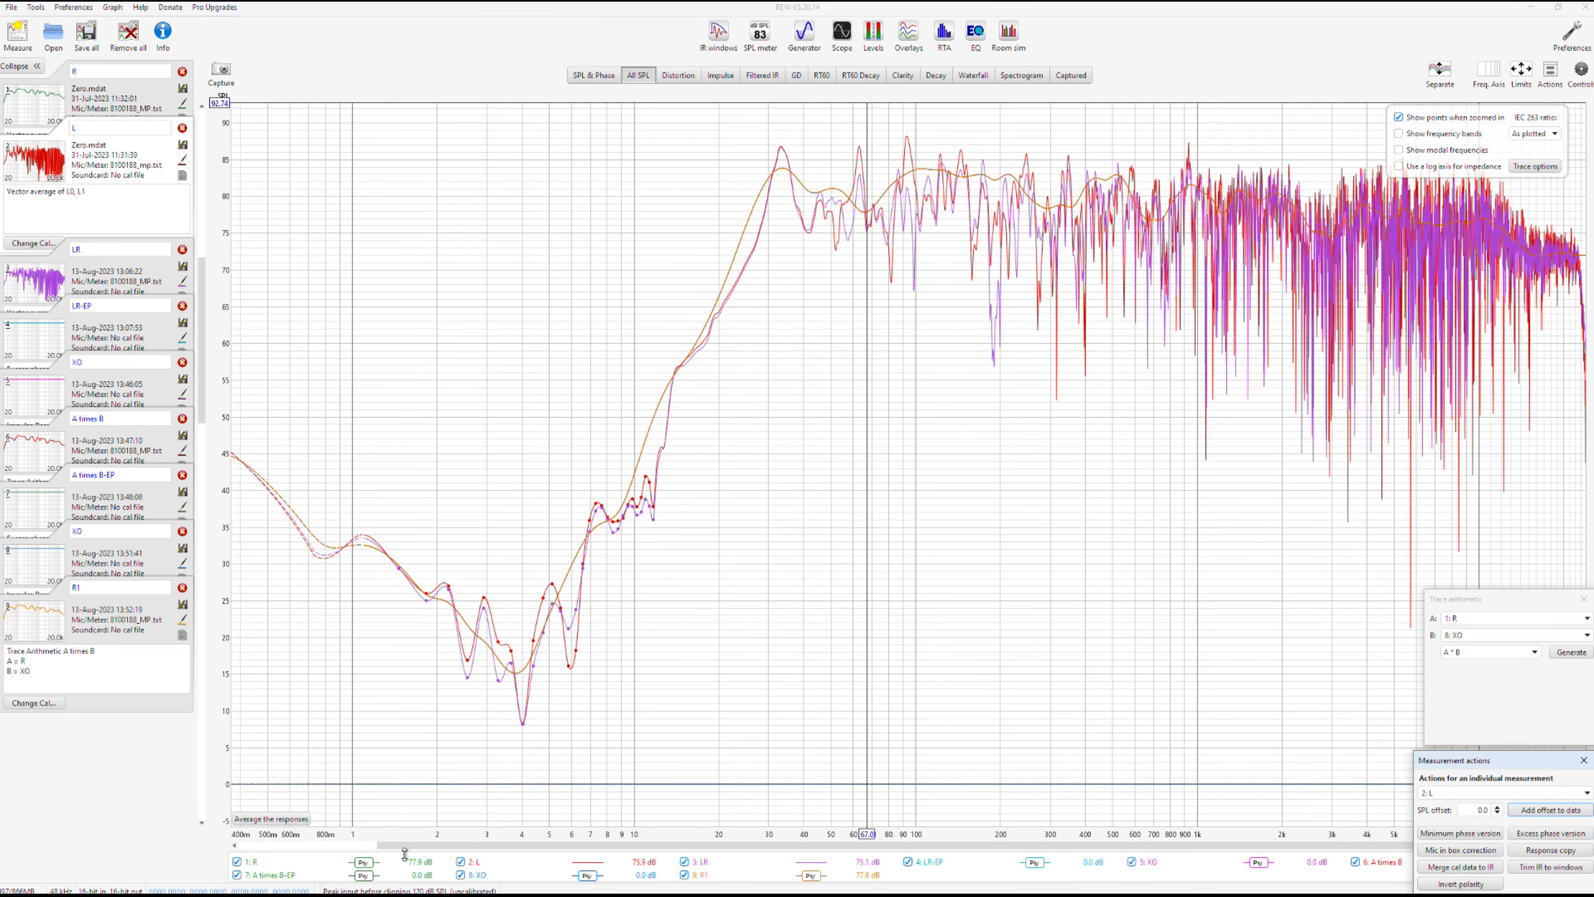
click(595, 78)
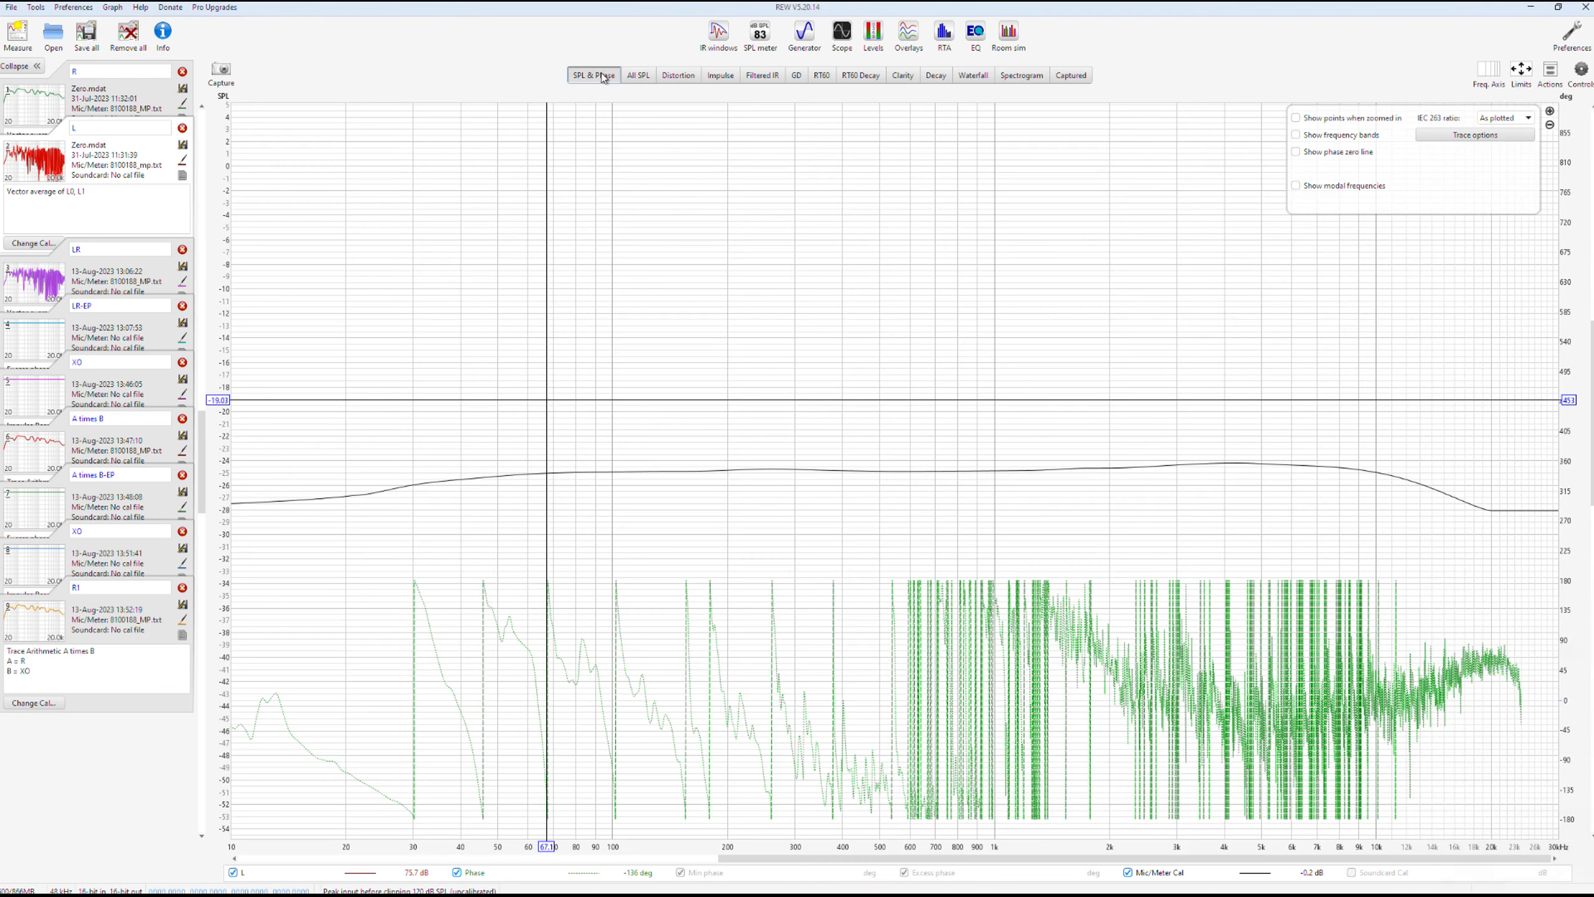
click(1522, 69)
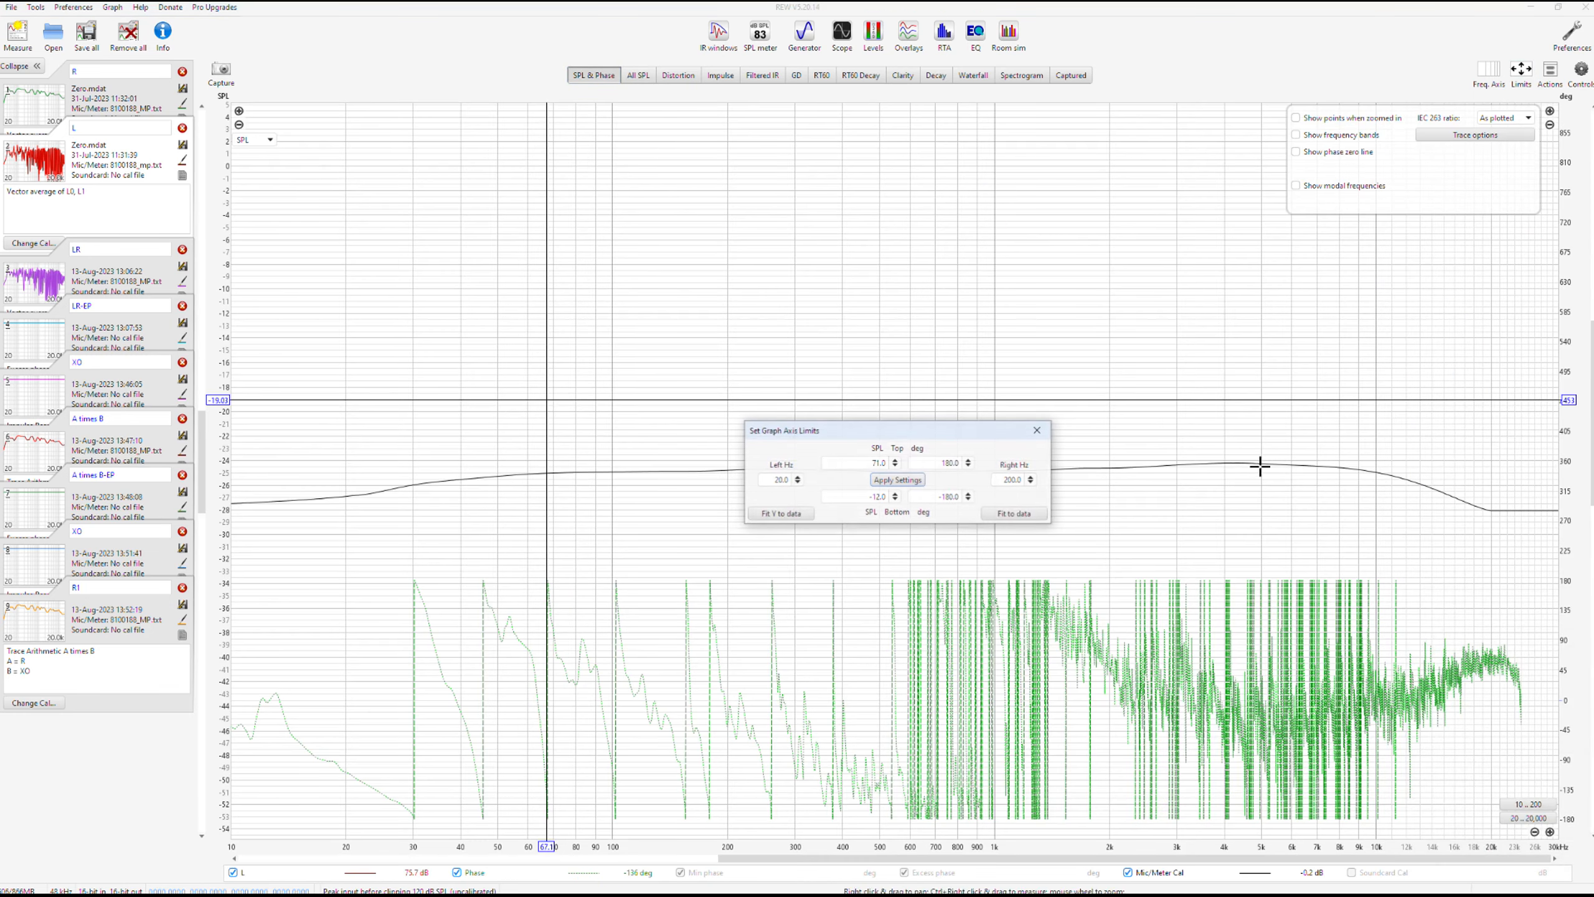
click(974, 512)
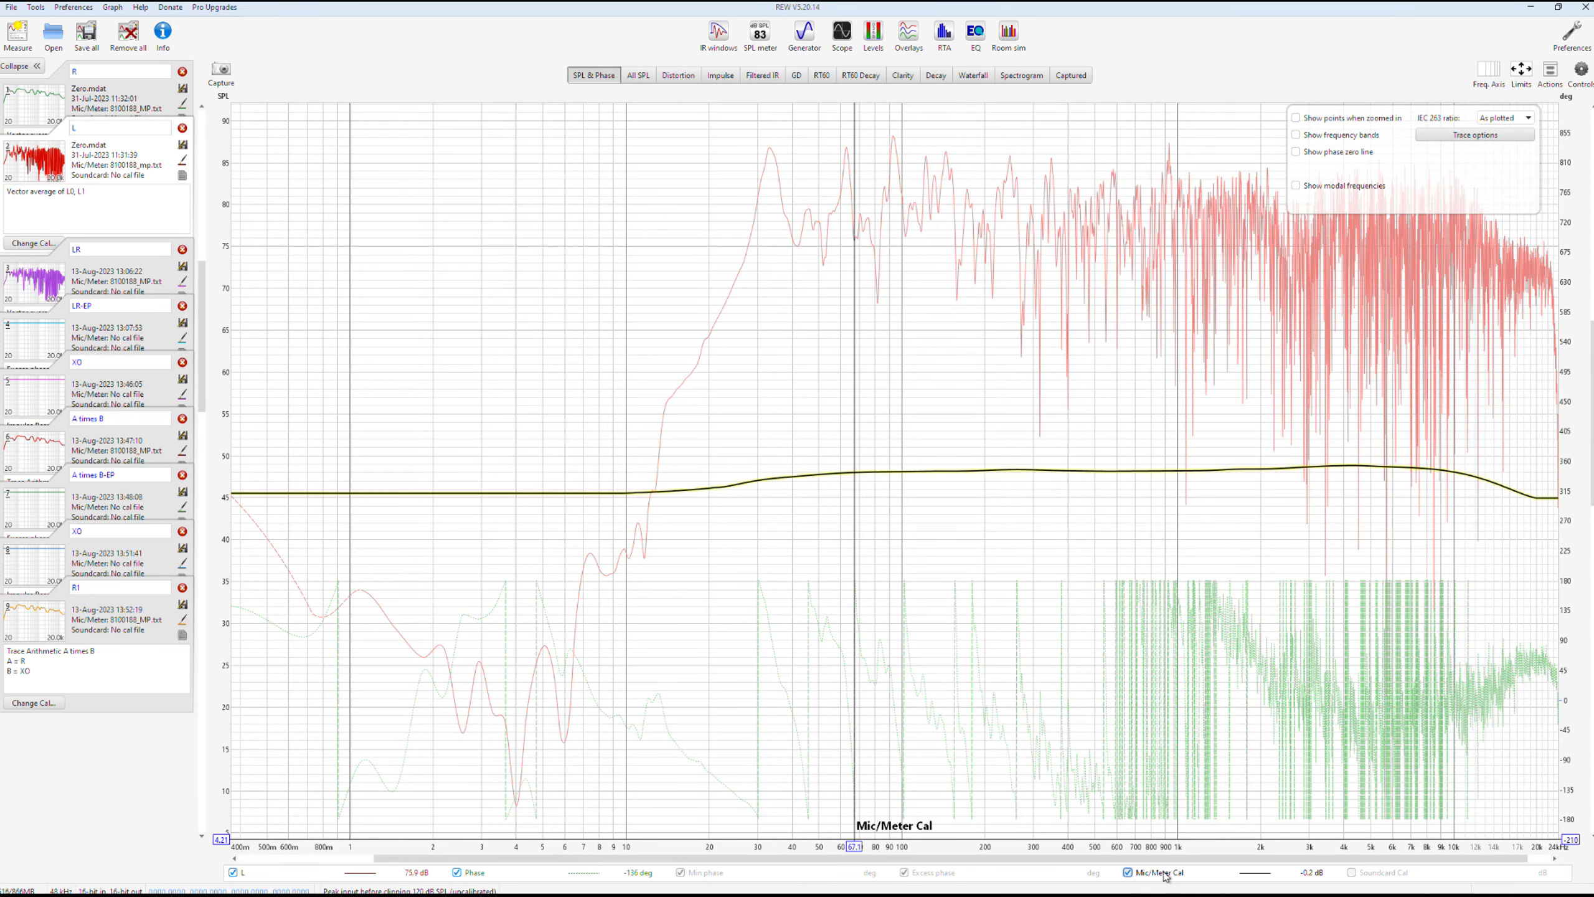
click(1162, 874)
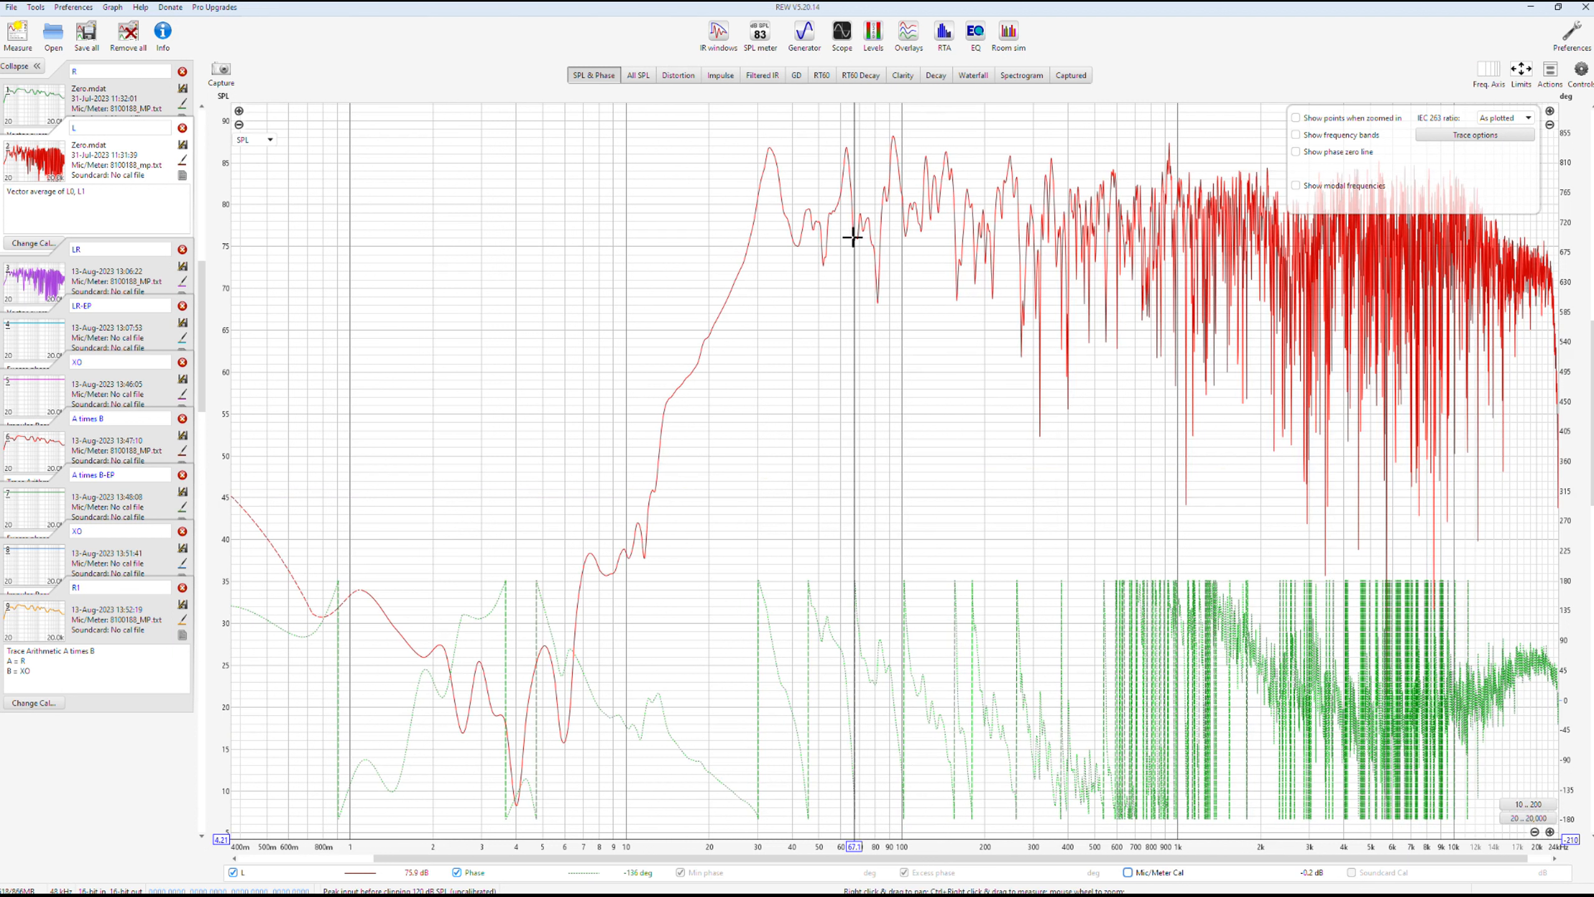
click(1527, 804)
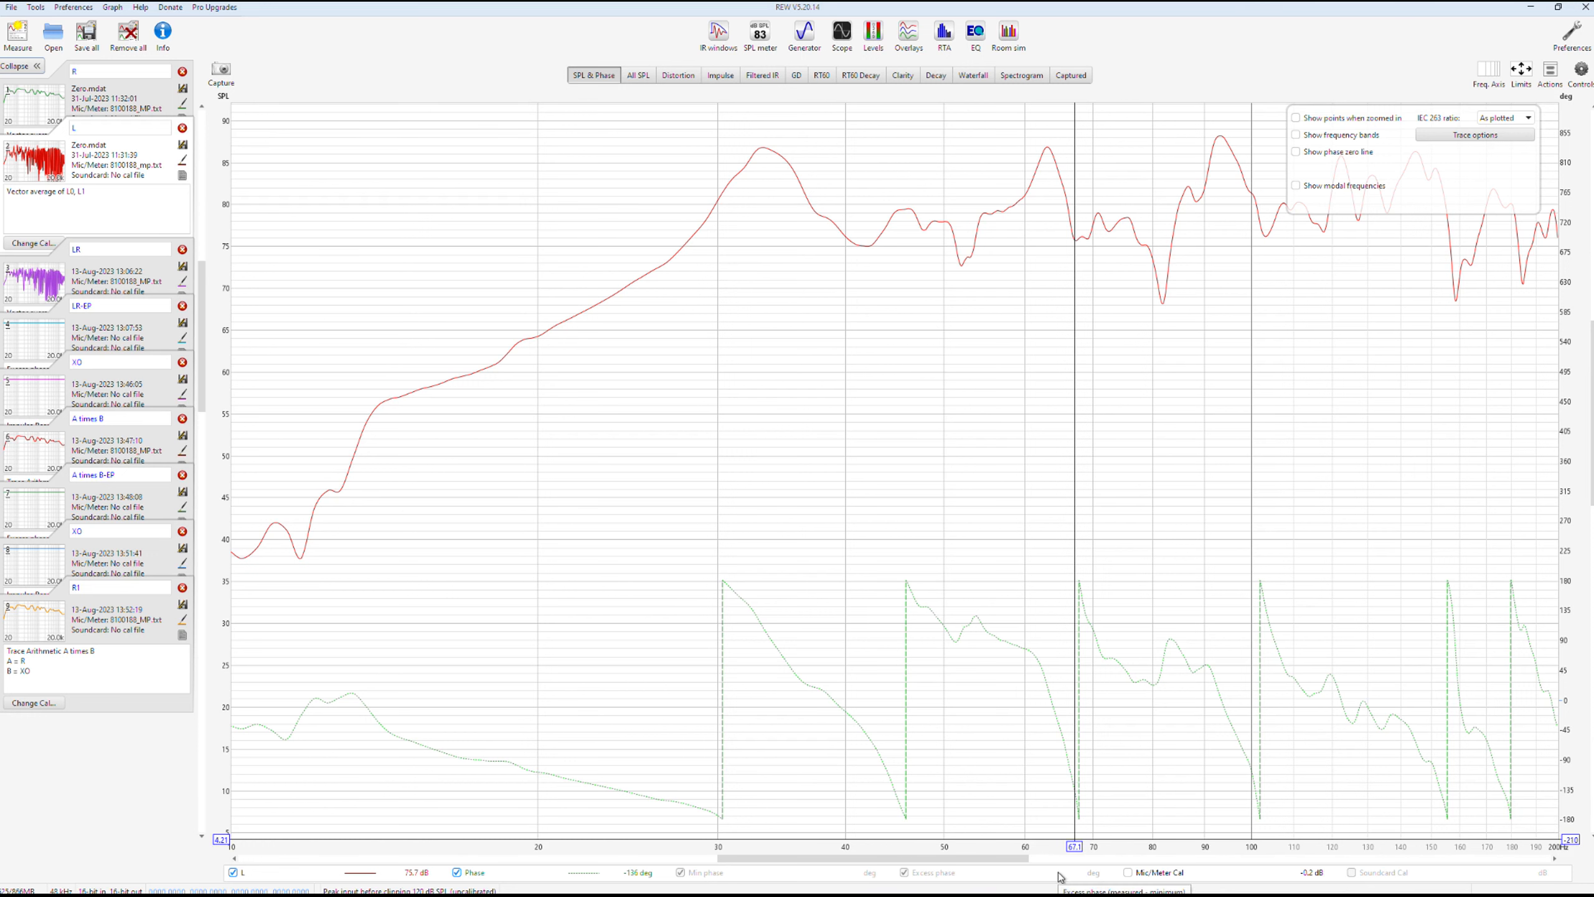
- Switch back to rePhase with the minimum-phase filter settings
key(alt+Tab)
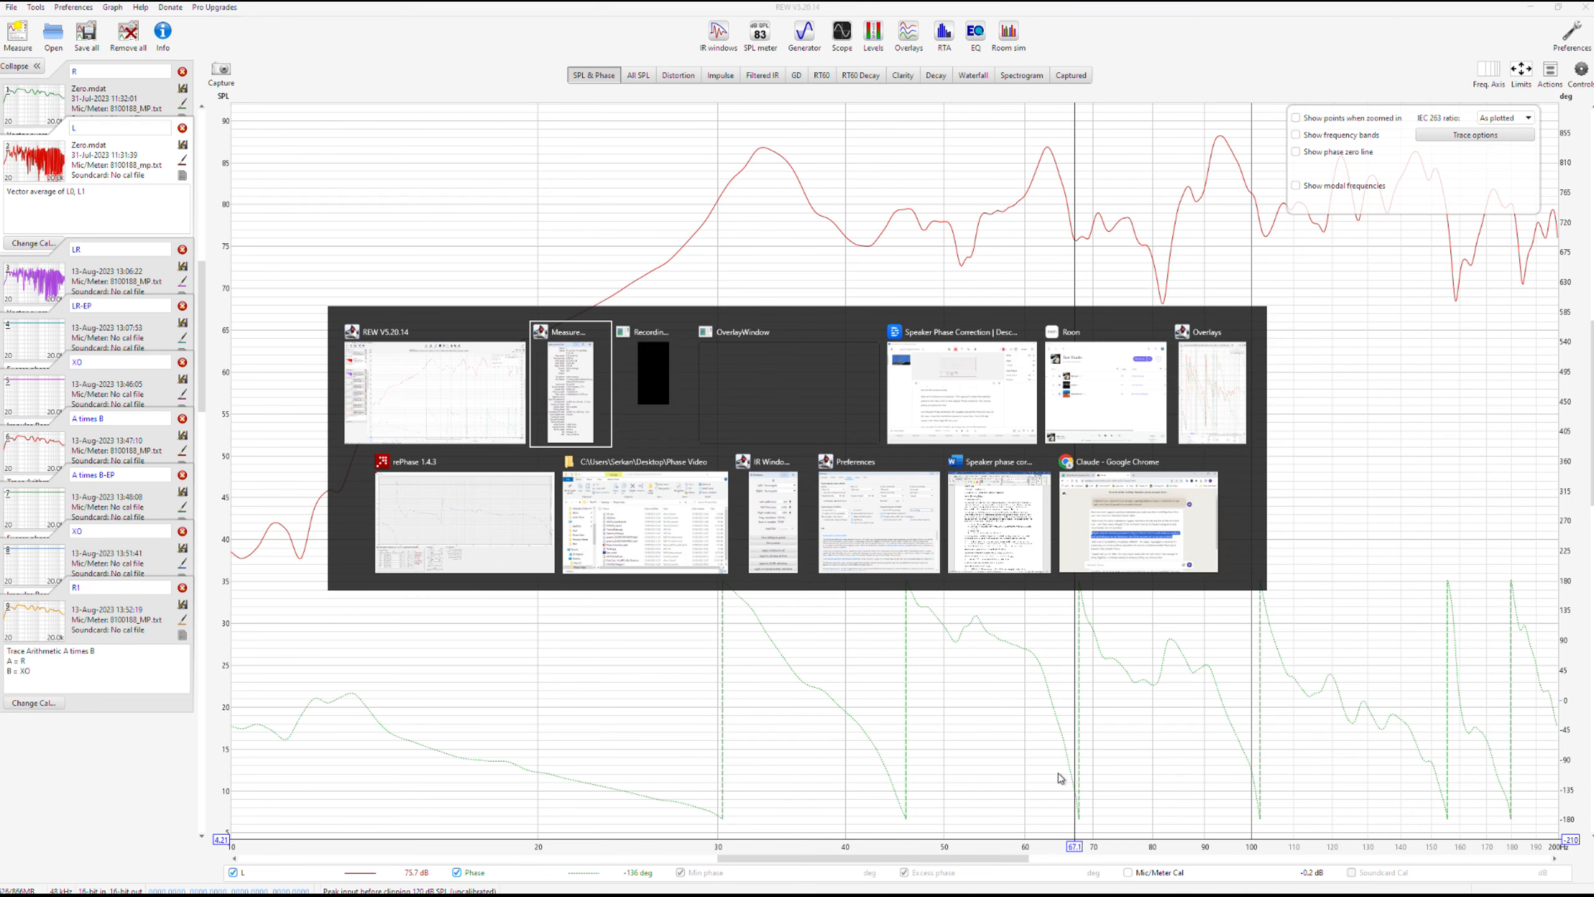
key(alt+Tab)
key(alt+Tab)
key(alt+Tab)
key(alt+Tab)
key(alt+Tab)
key(alt+Tab)
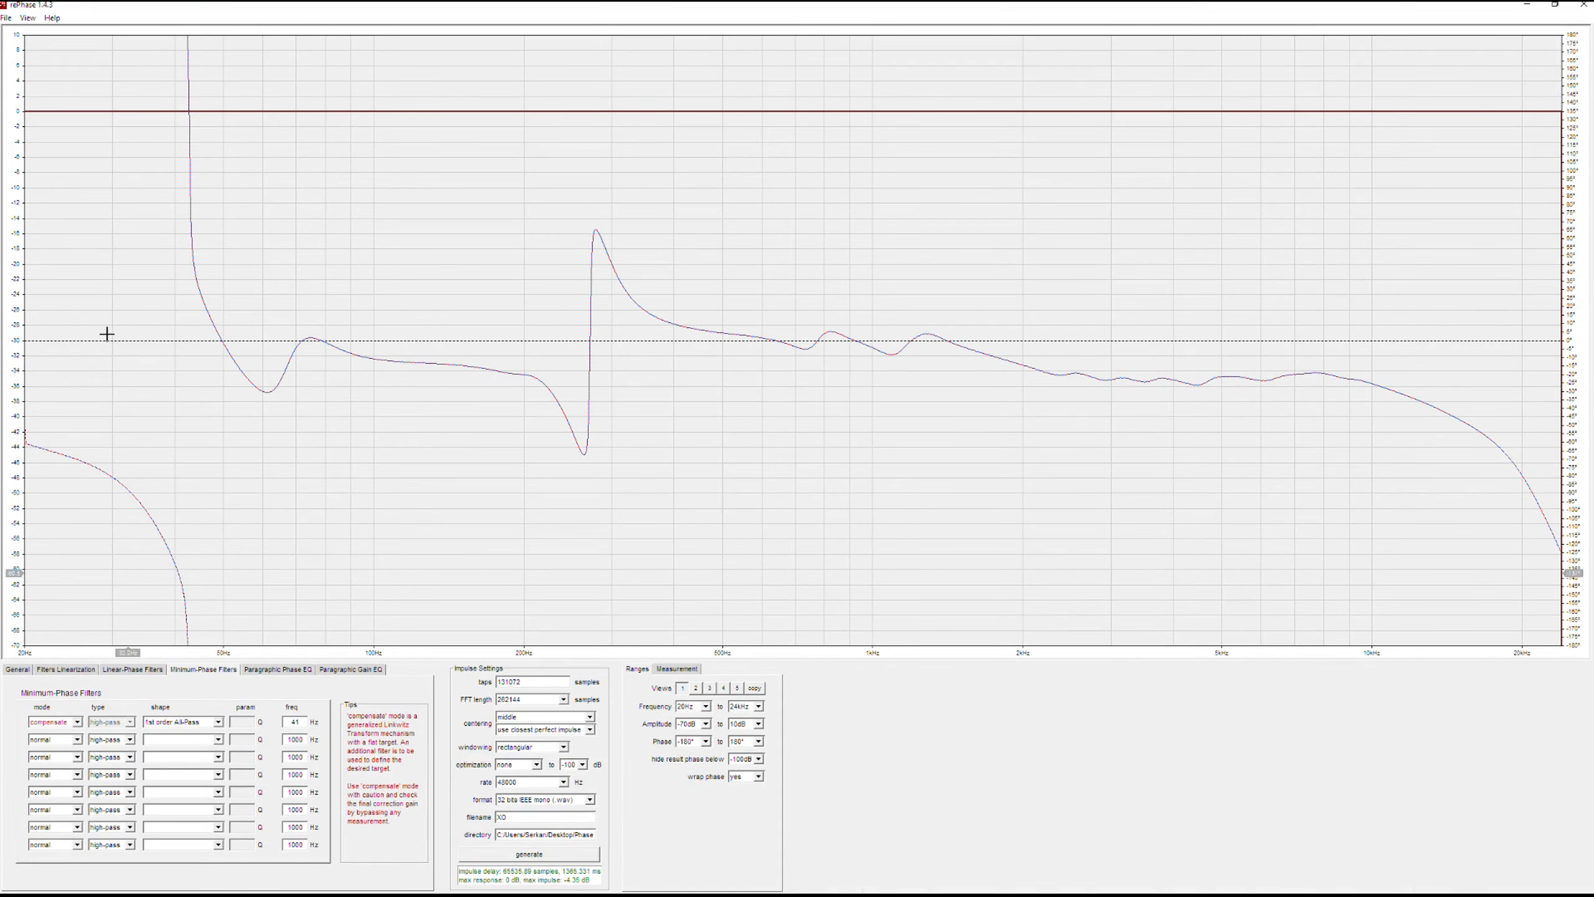
- Reset all filter and impulse settings, and set the first minimum-phase filter's frequency to 67 Hz
click(8, 19)
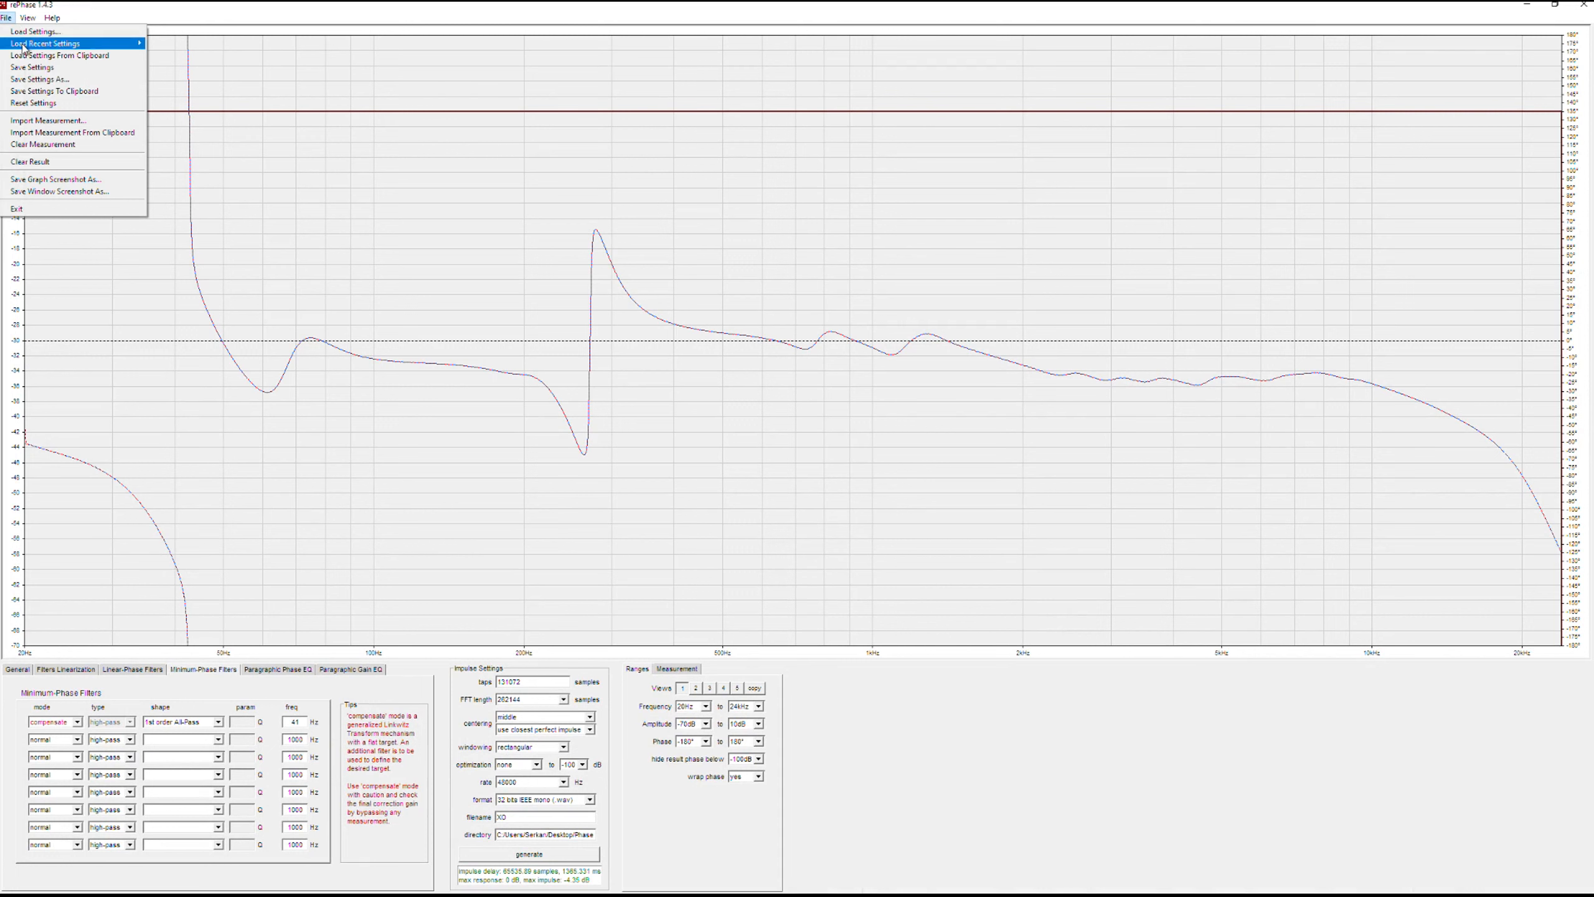
click(36, 103)
click(804, 495)
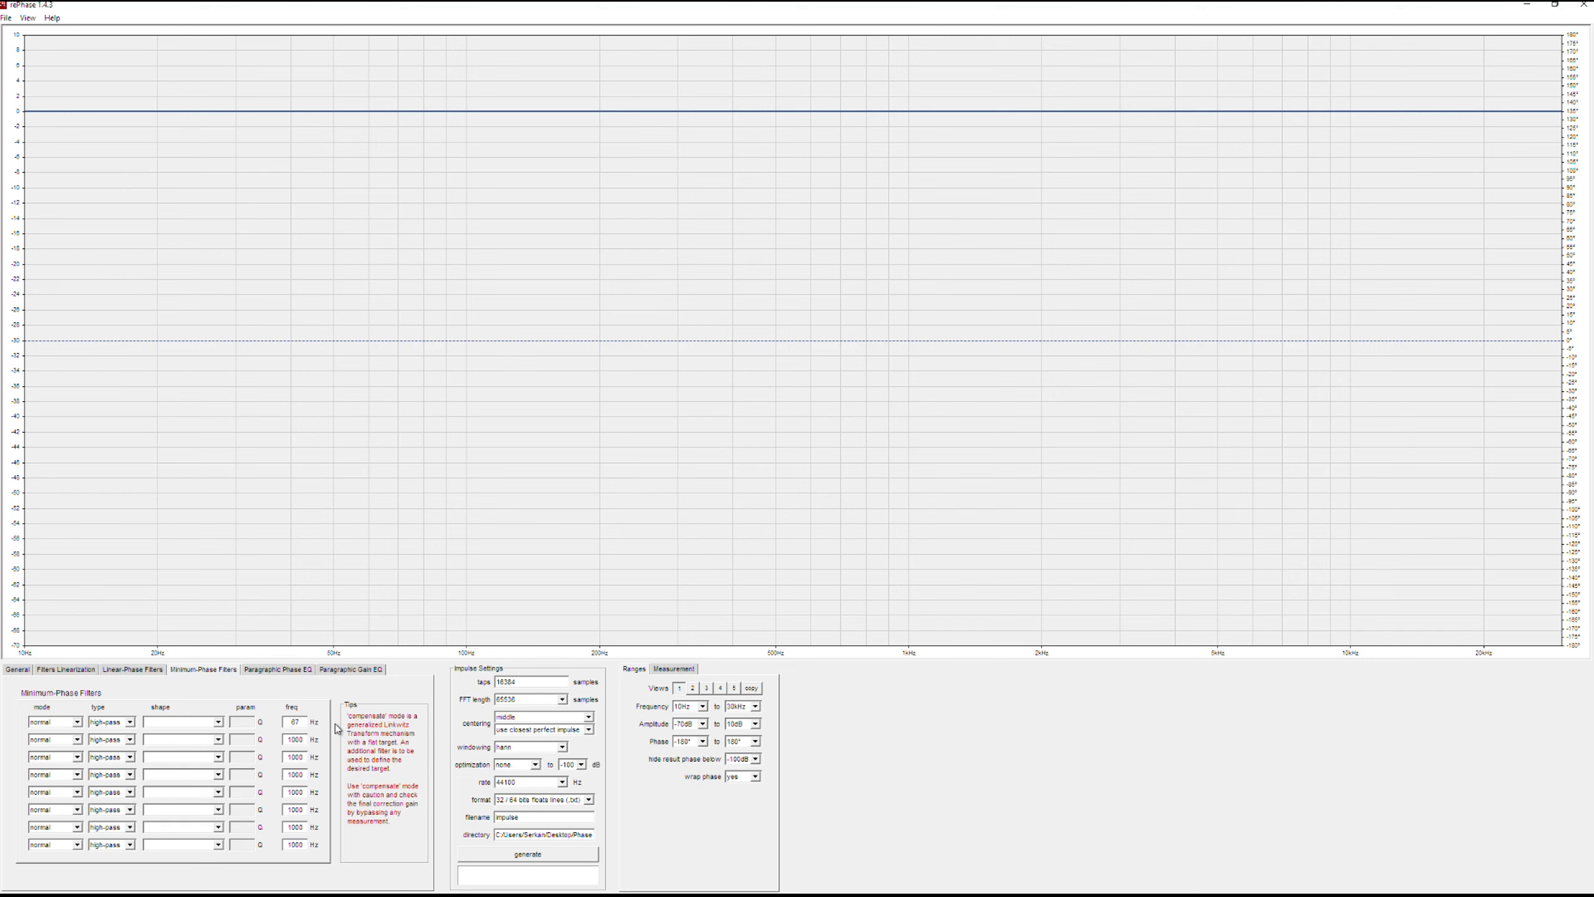
- Configure the first minimum-phase filter in compensate mode with a 2nd order All-Pass shape
click(55, 725)
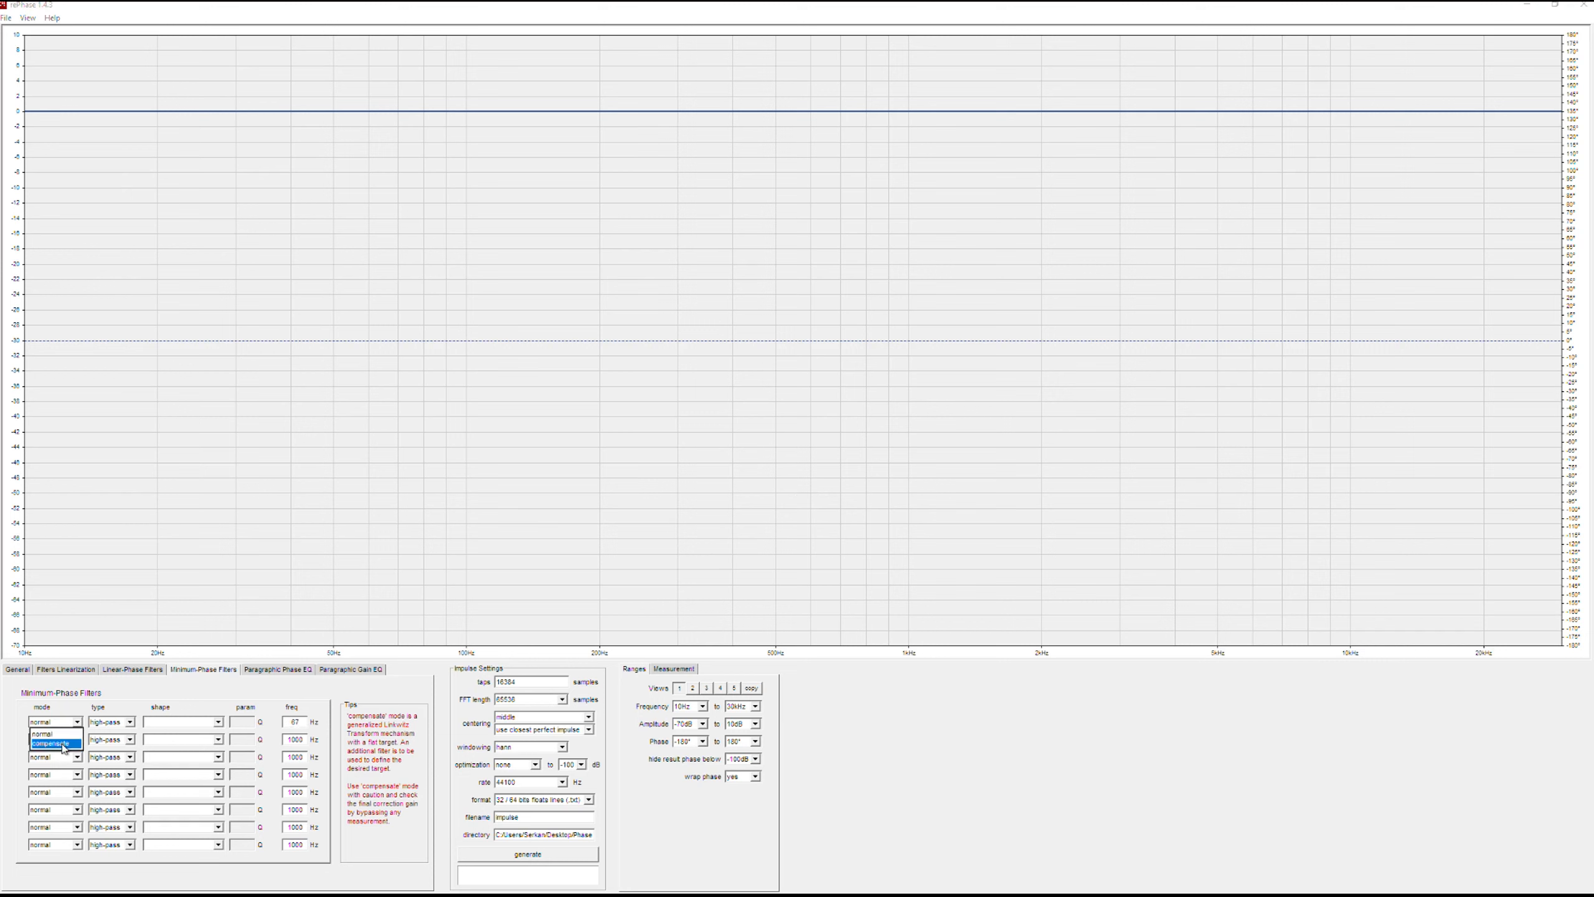
click(53, 740)
click(167, 723)
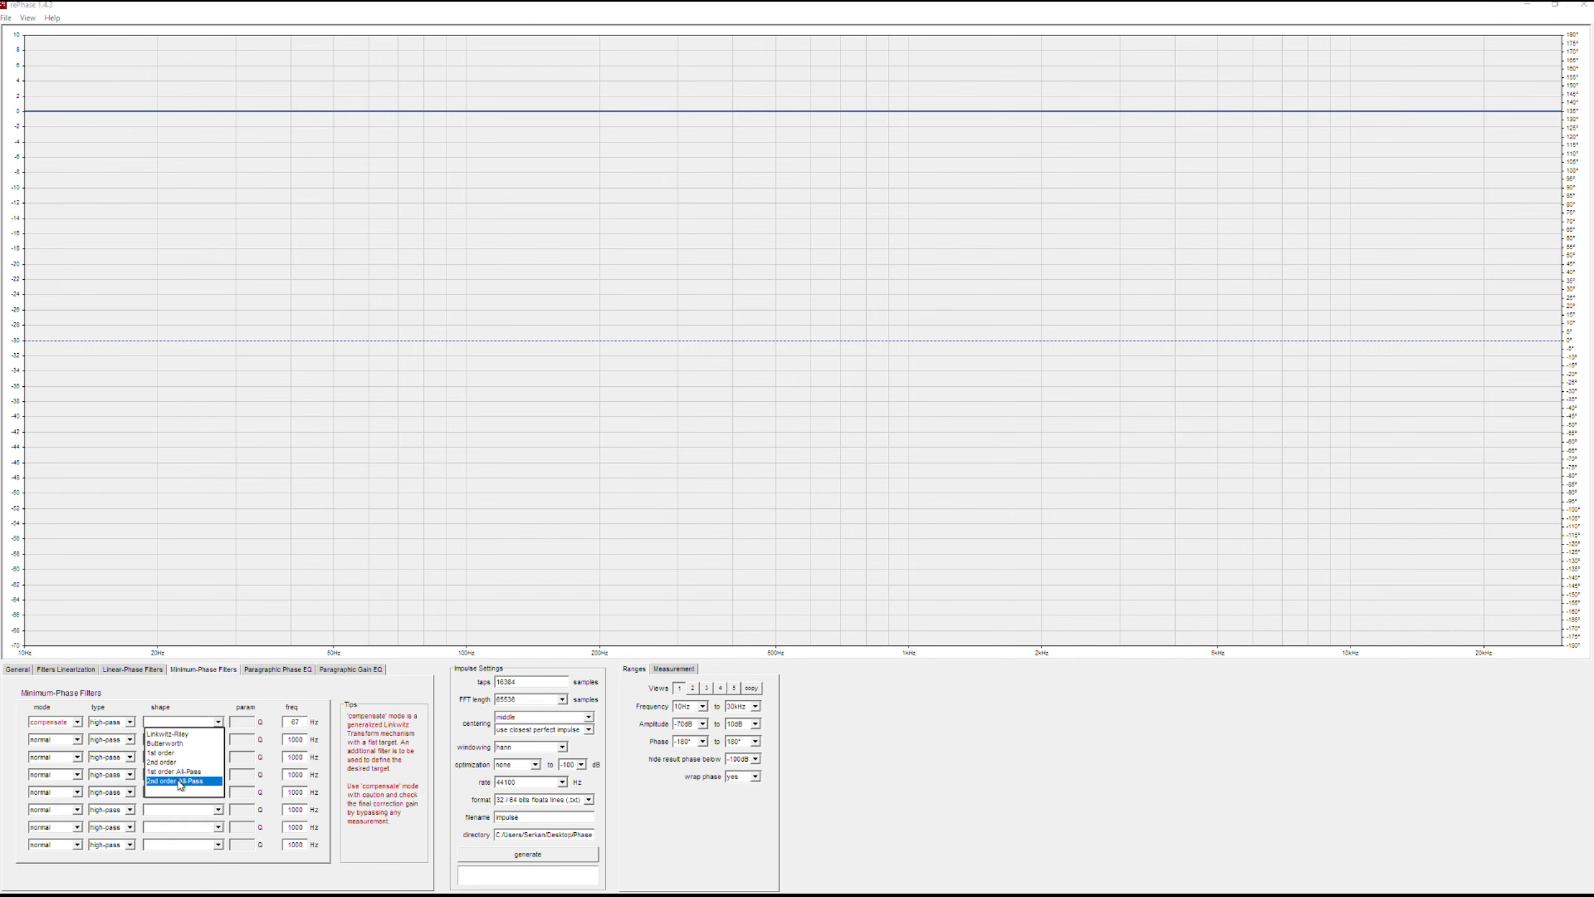
click(181, 781)
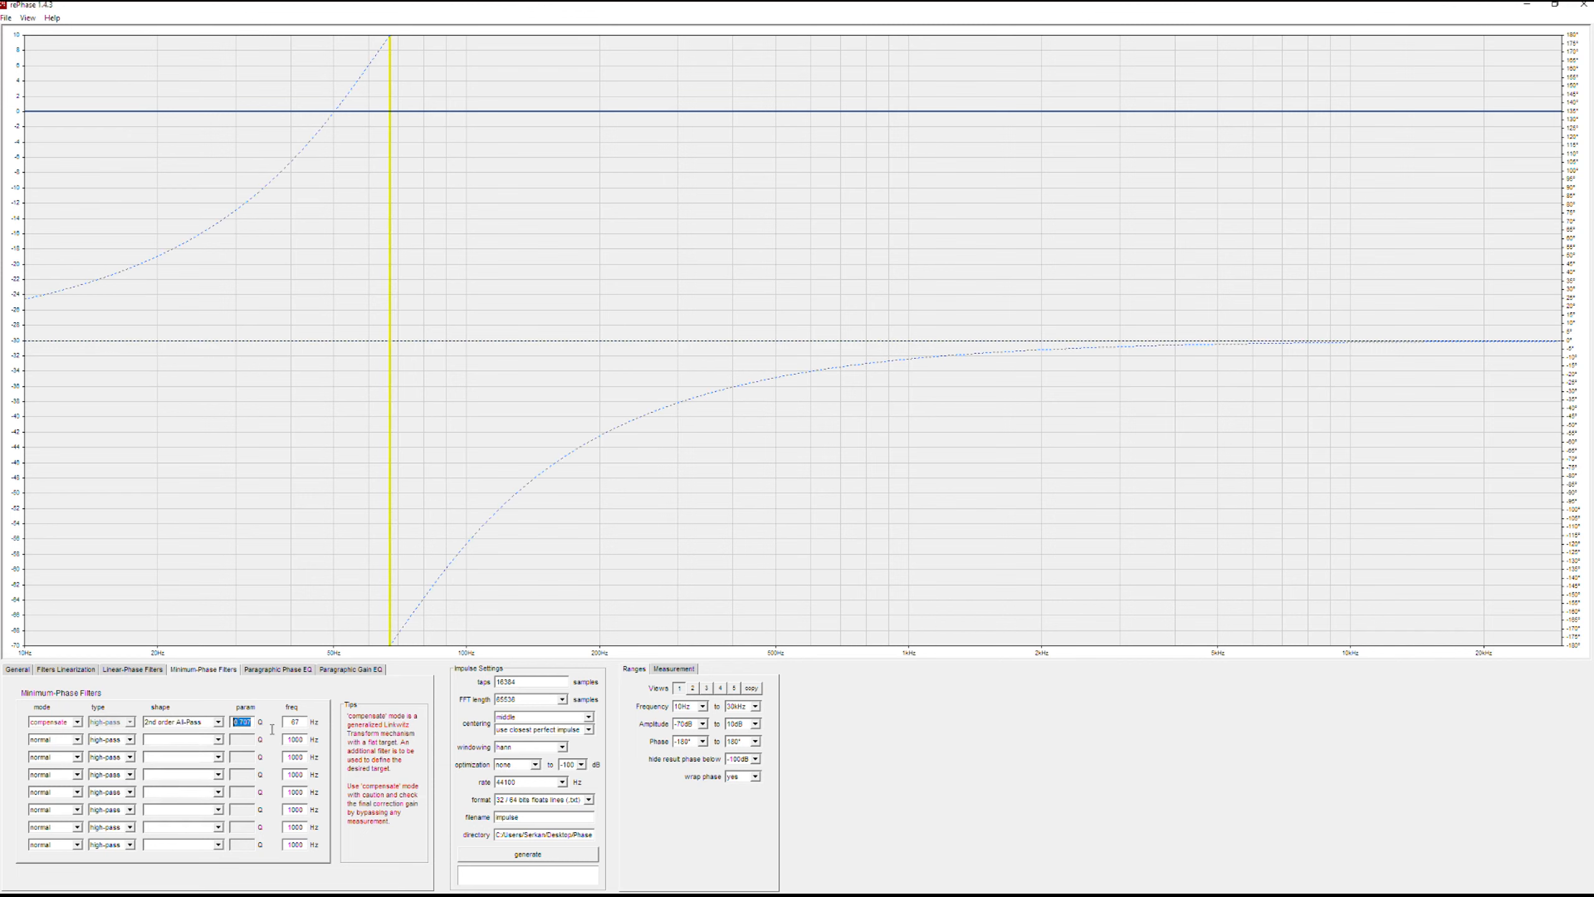
- Raise the Q of the 67 Hz all-pass filter to 30 to narrow its phase rotation
text(1.9)
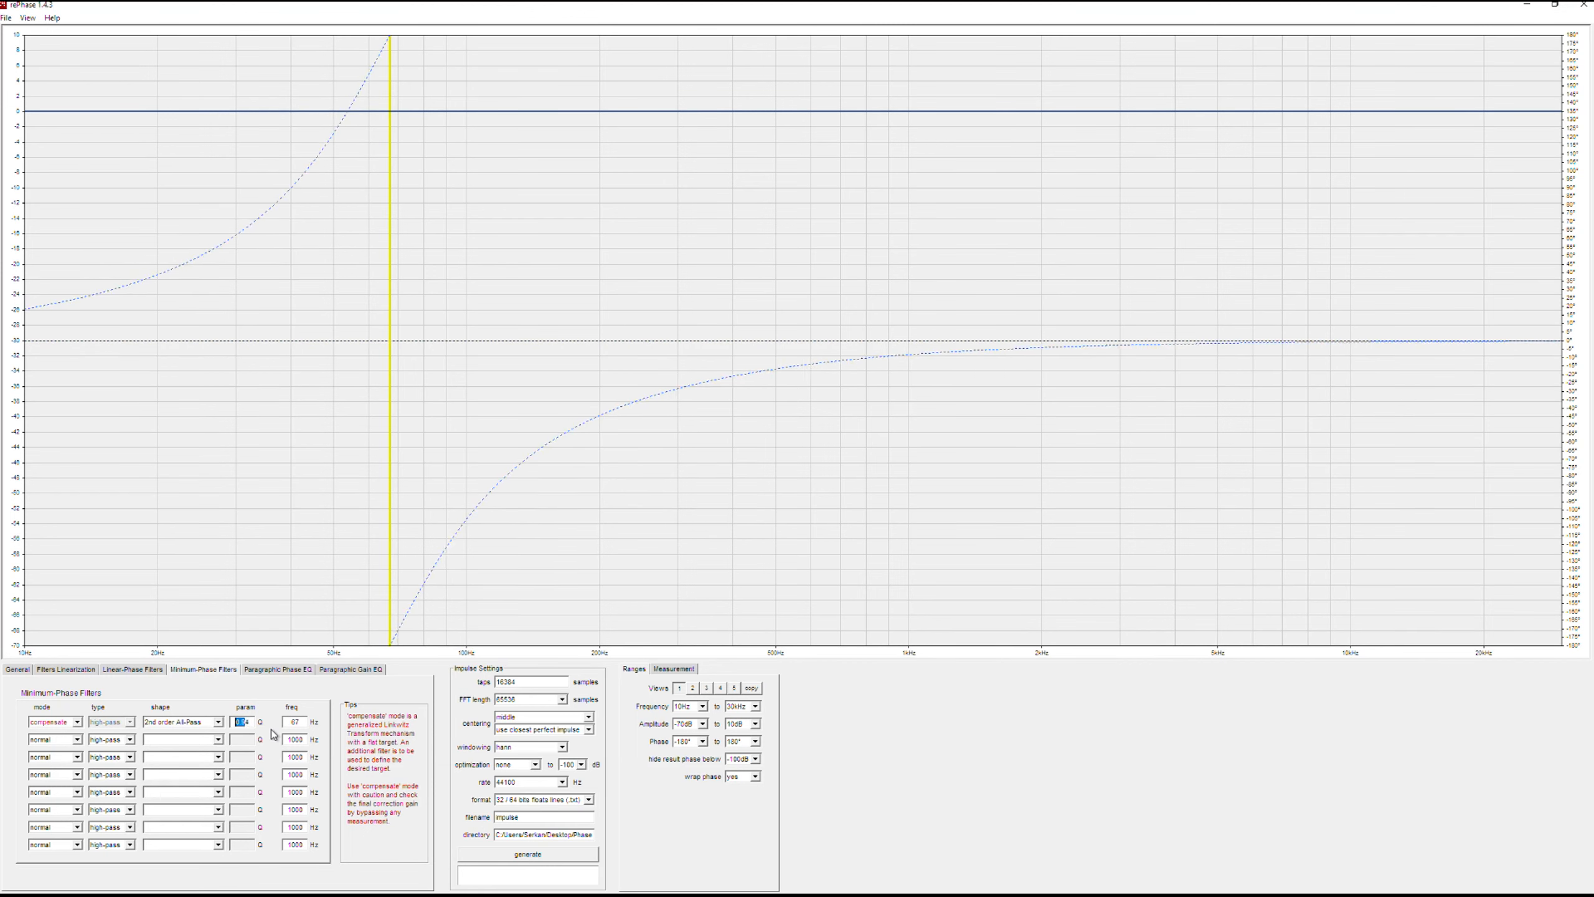
key(Up)
key(Up)
key(Up)
key(Up)
key(Up)
key(Up)
key(Up)
key(Up)
key(Up)
key(Up)
key(Up)
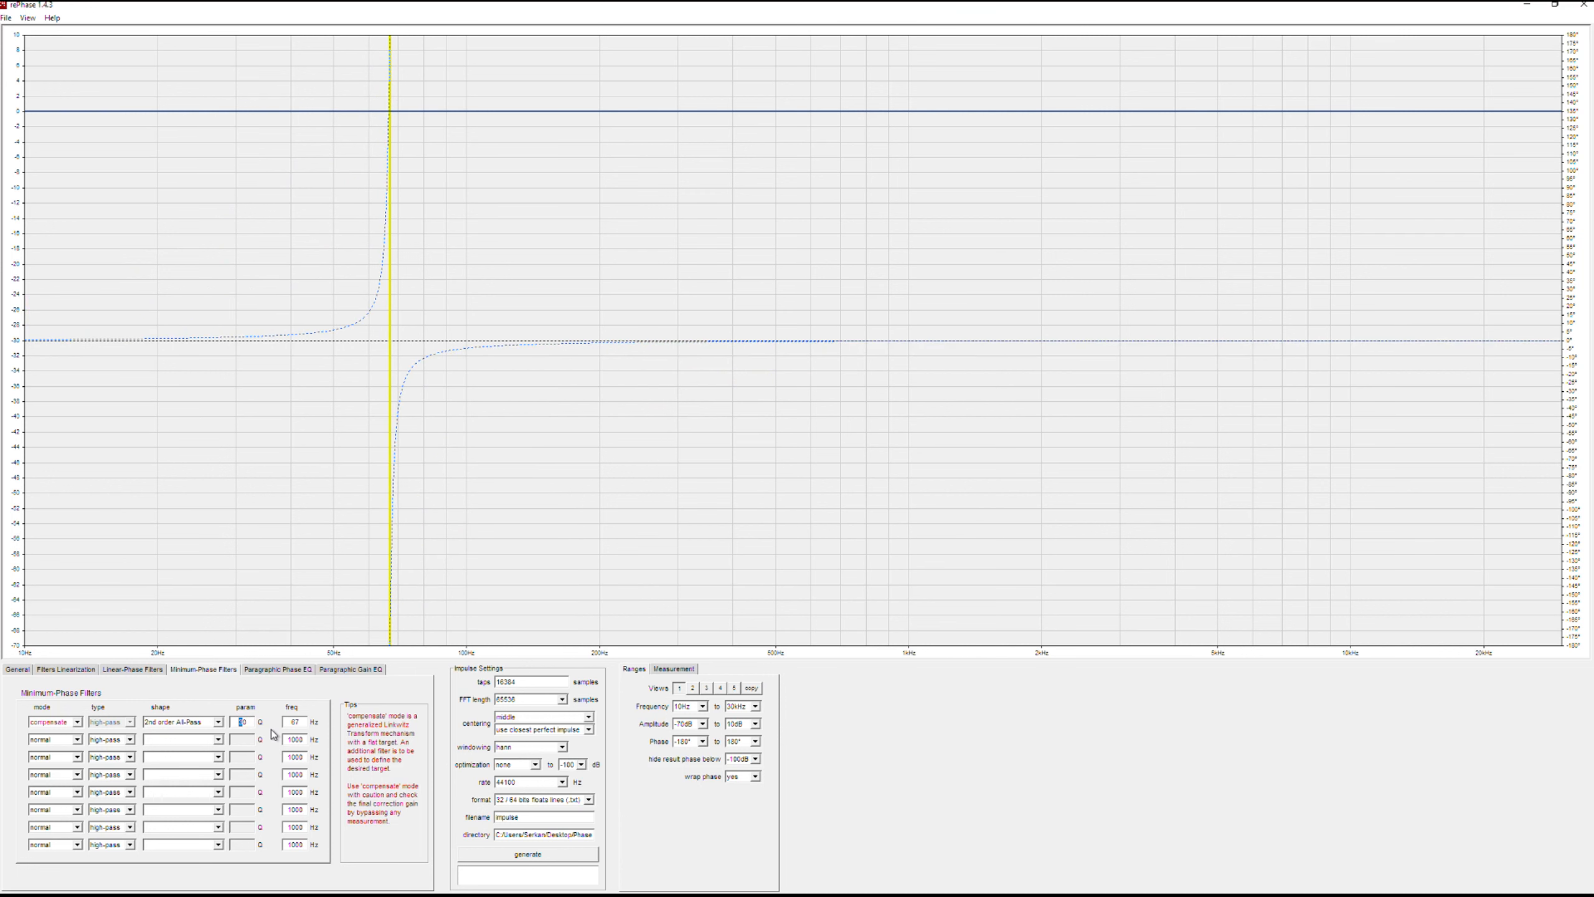
- Open the file import for a measurement and switch to REW's overlaid SPL traces
click(675, 669)
click(684, 688)
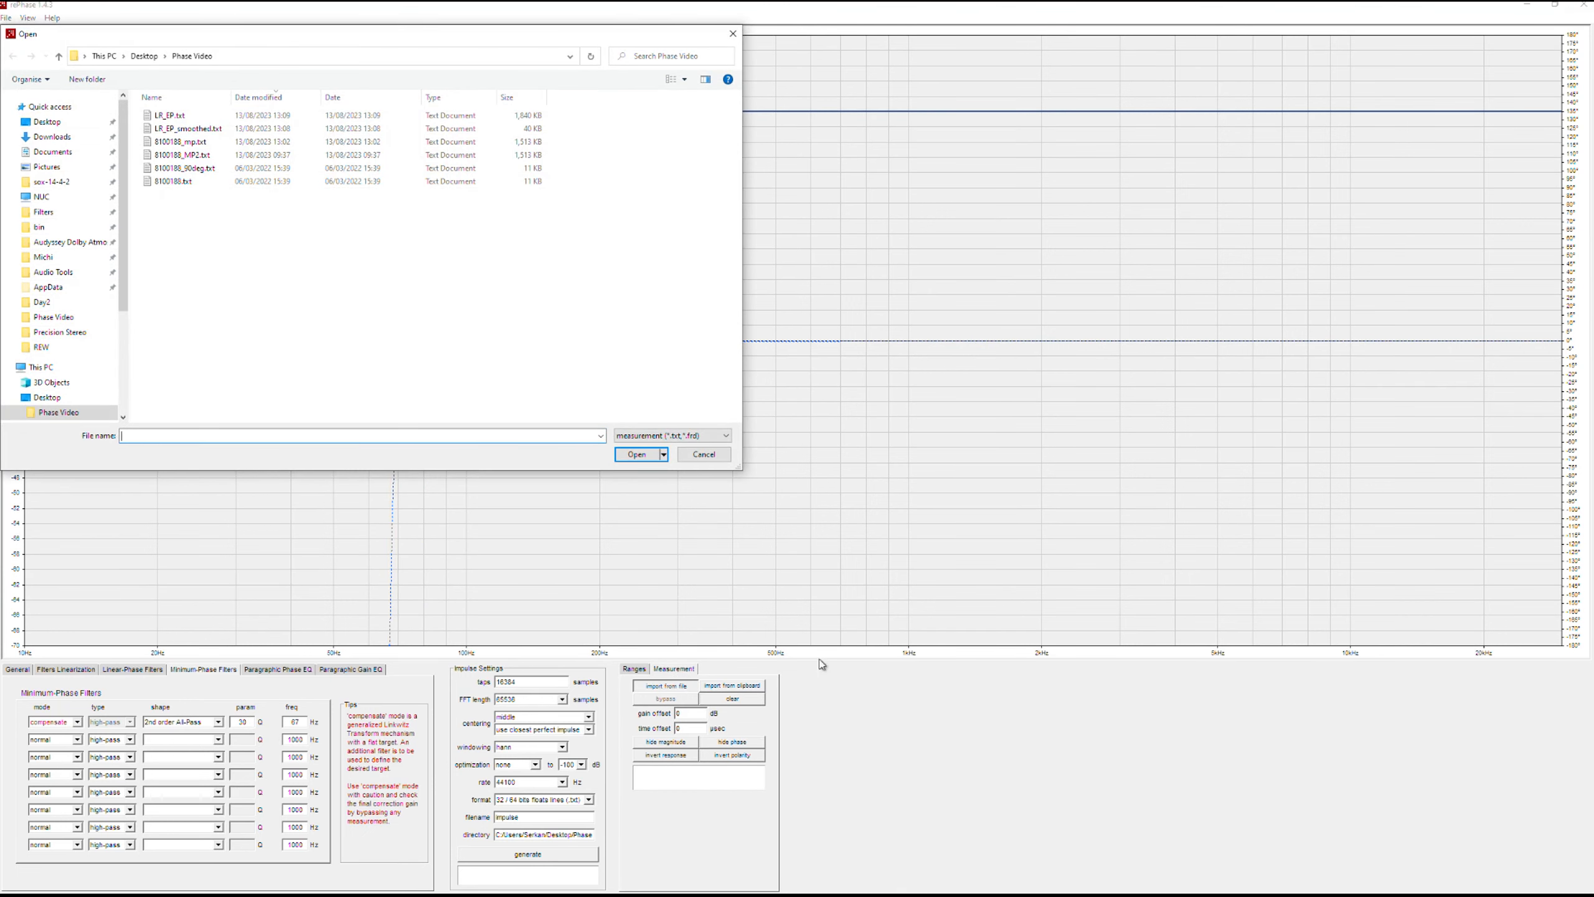
key(alt+Tab)
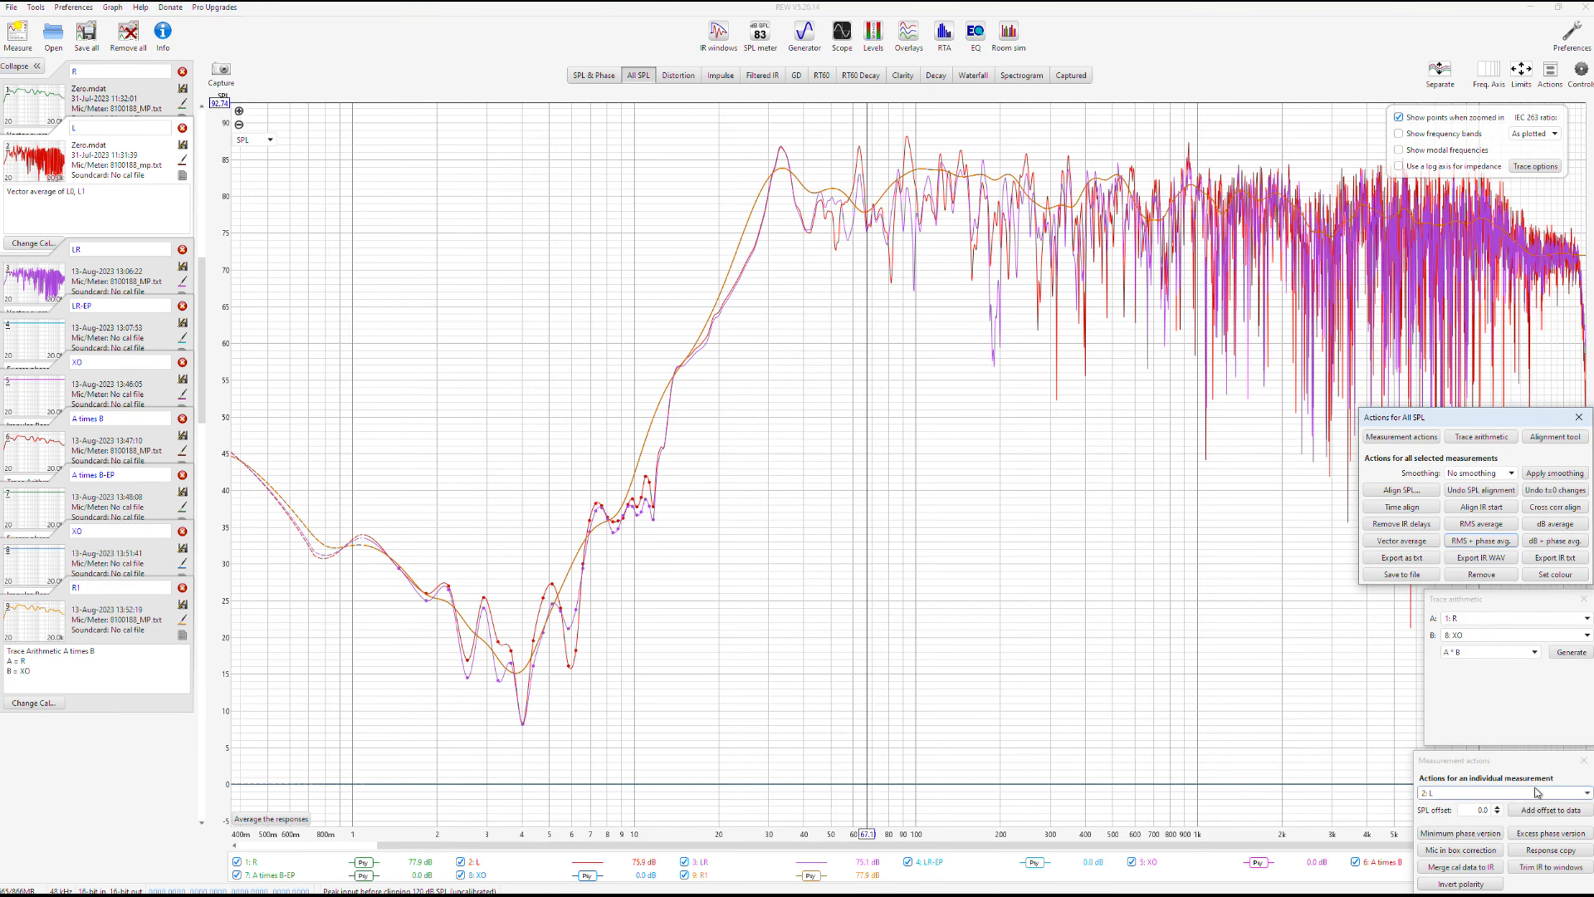
- Create an excess phase version of measurement L and show only the L-EP trace in the graph
click(1551, 833)
click(797, 569)
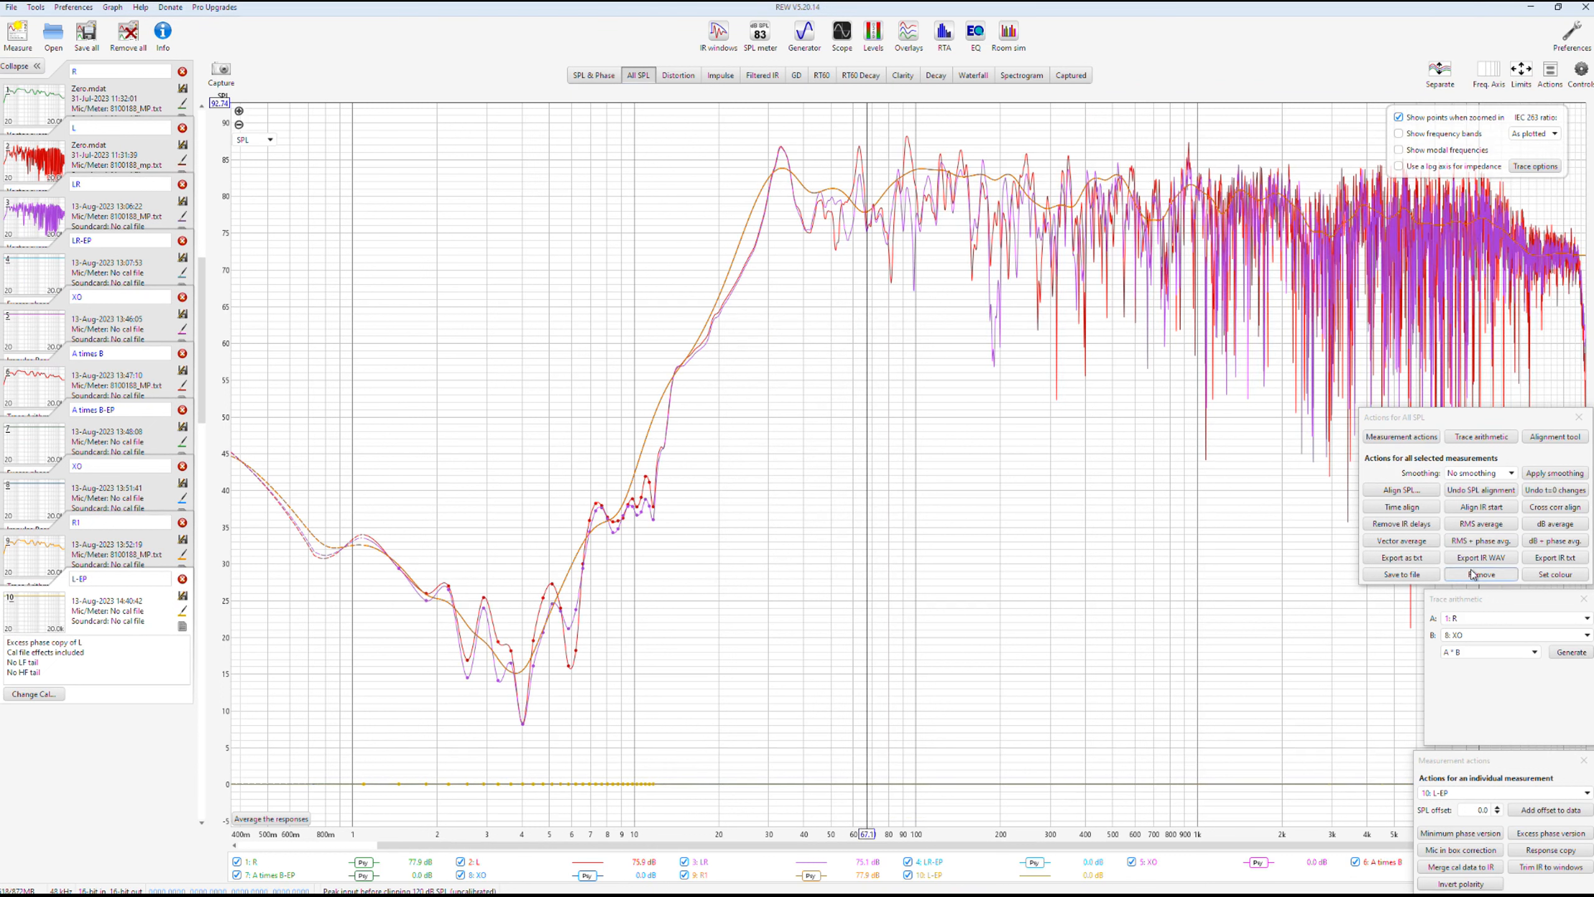
right_click(977, 864)
click(1018, 782)
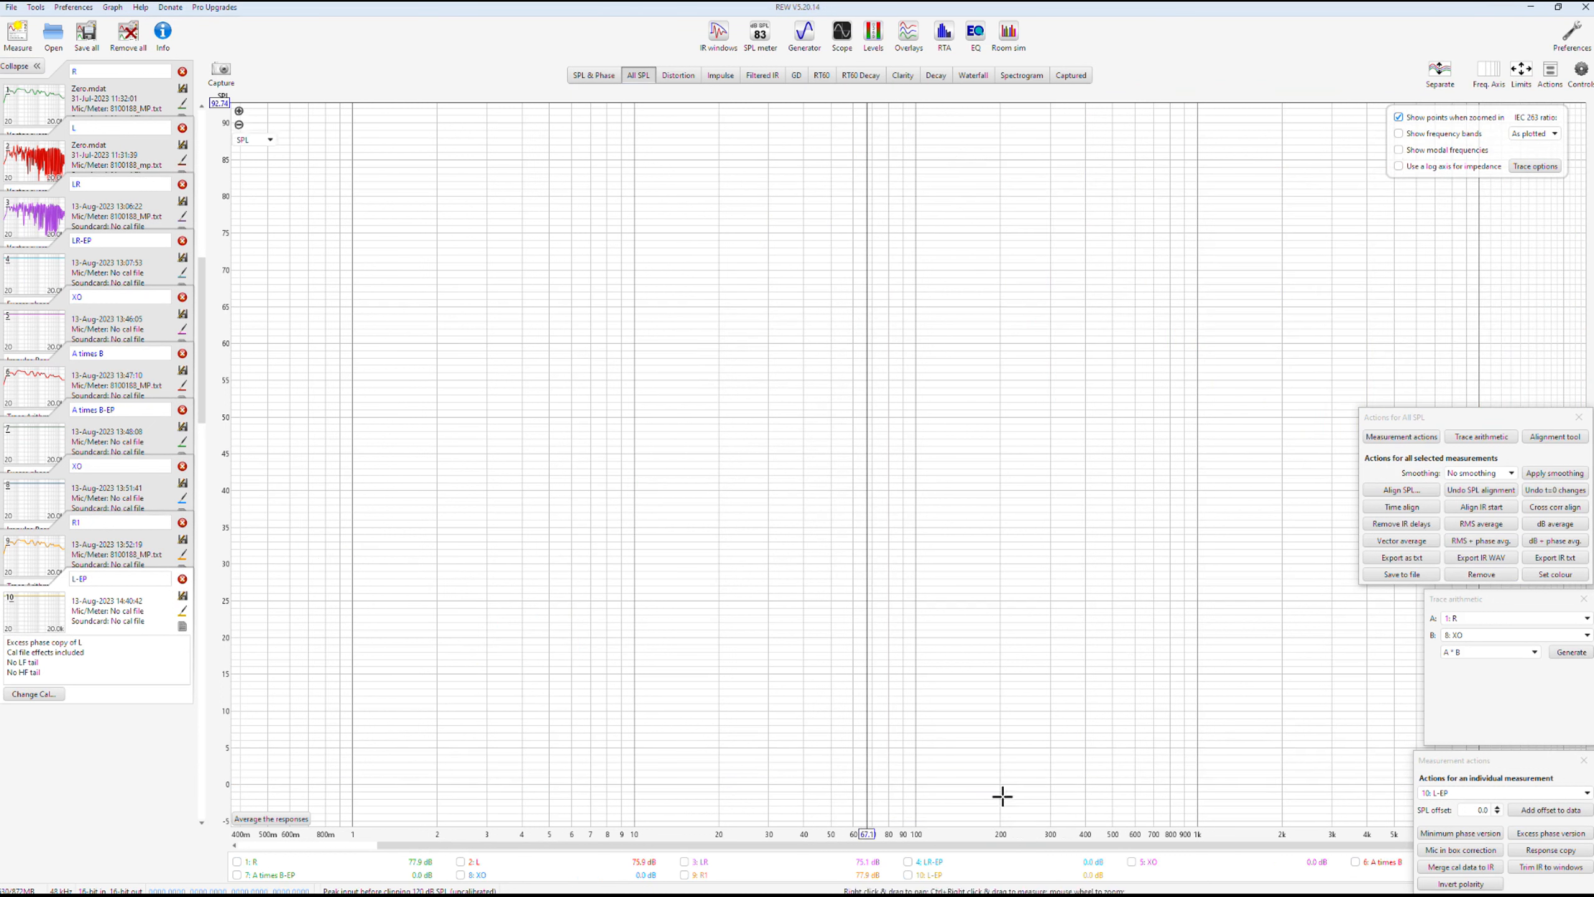
click(907, 875)
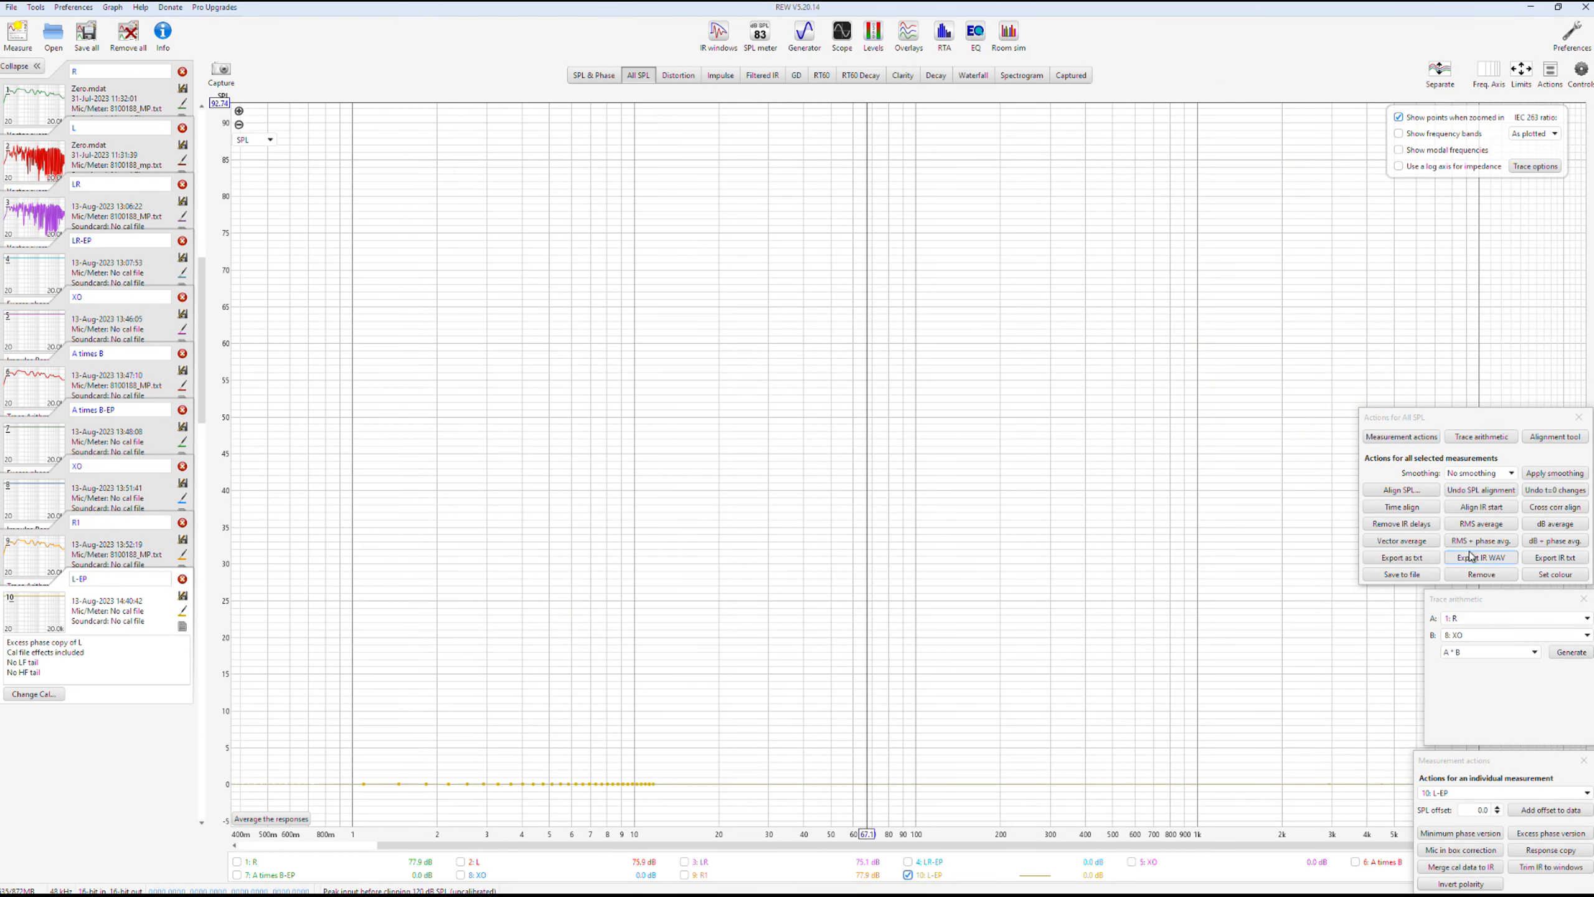
click(1409, 529)
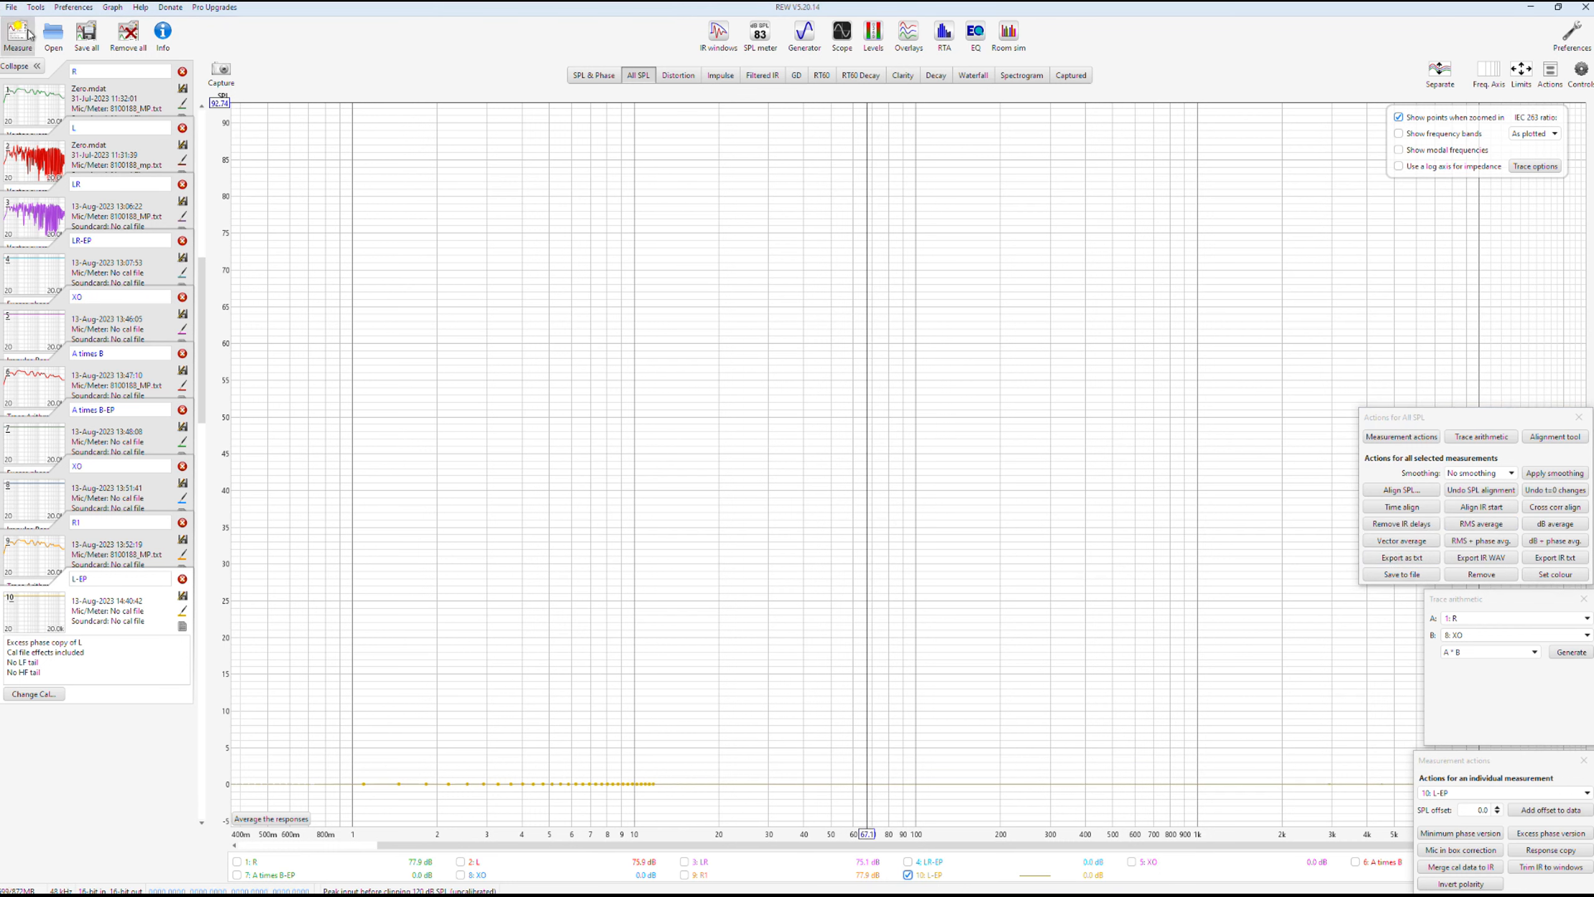
- Export the L-EP measurement as text with custom Psychoacoustic smoothing, saving it as L_EP in the Phase Video folder
click(11, 7)
mouse_move(47, 146)
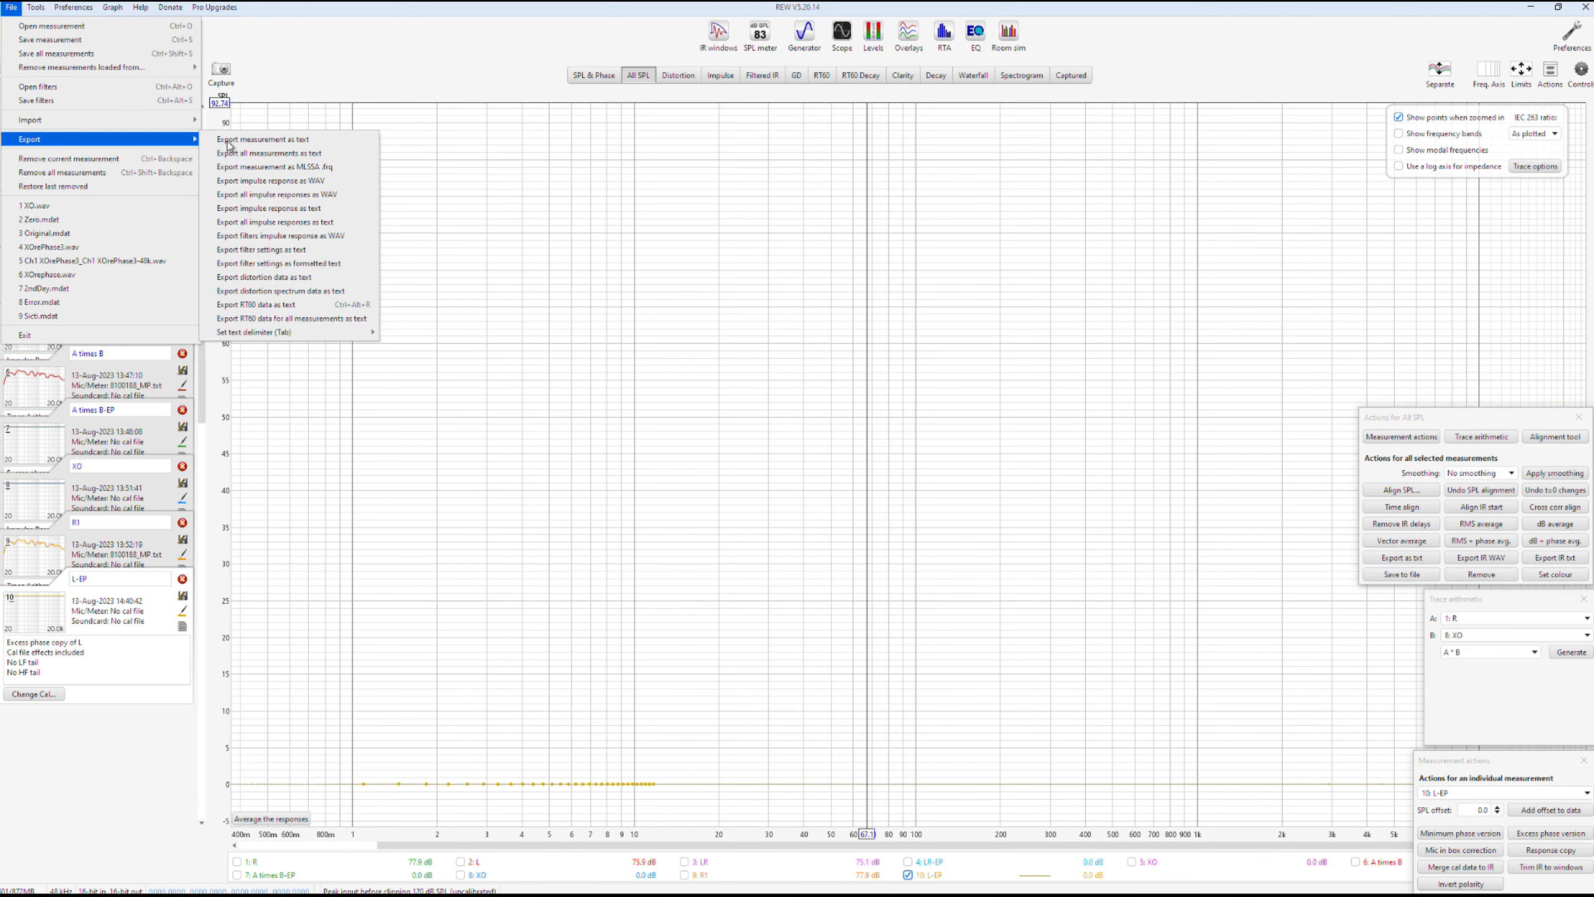
click(328, 139)
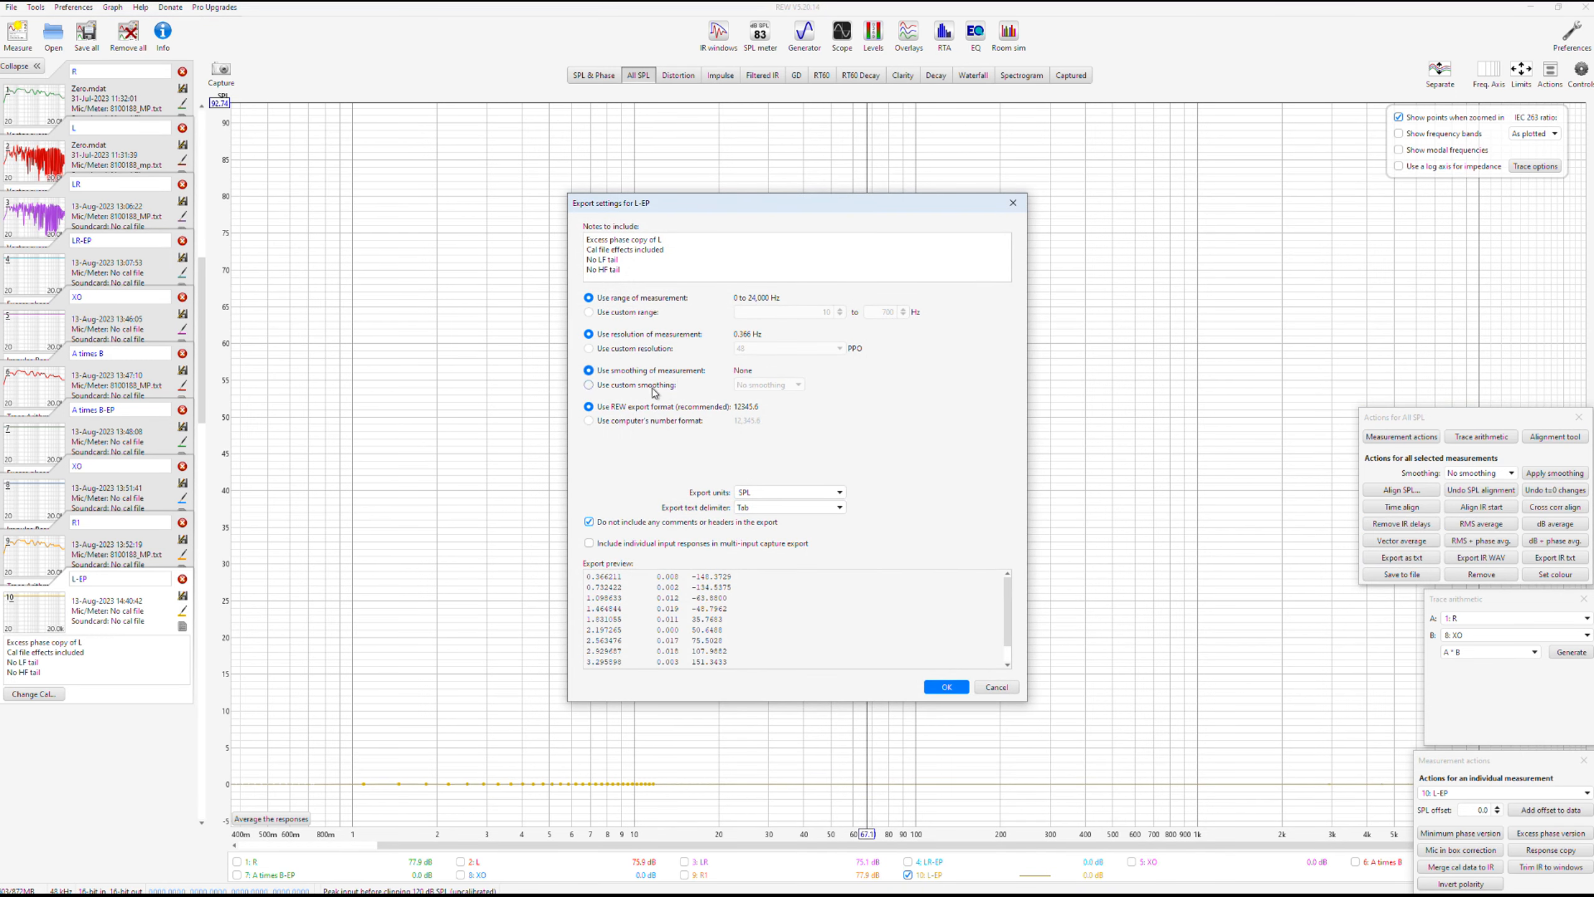
click(769, 384)
click(767, 498)
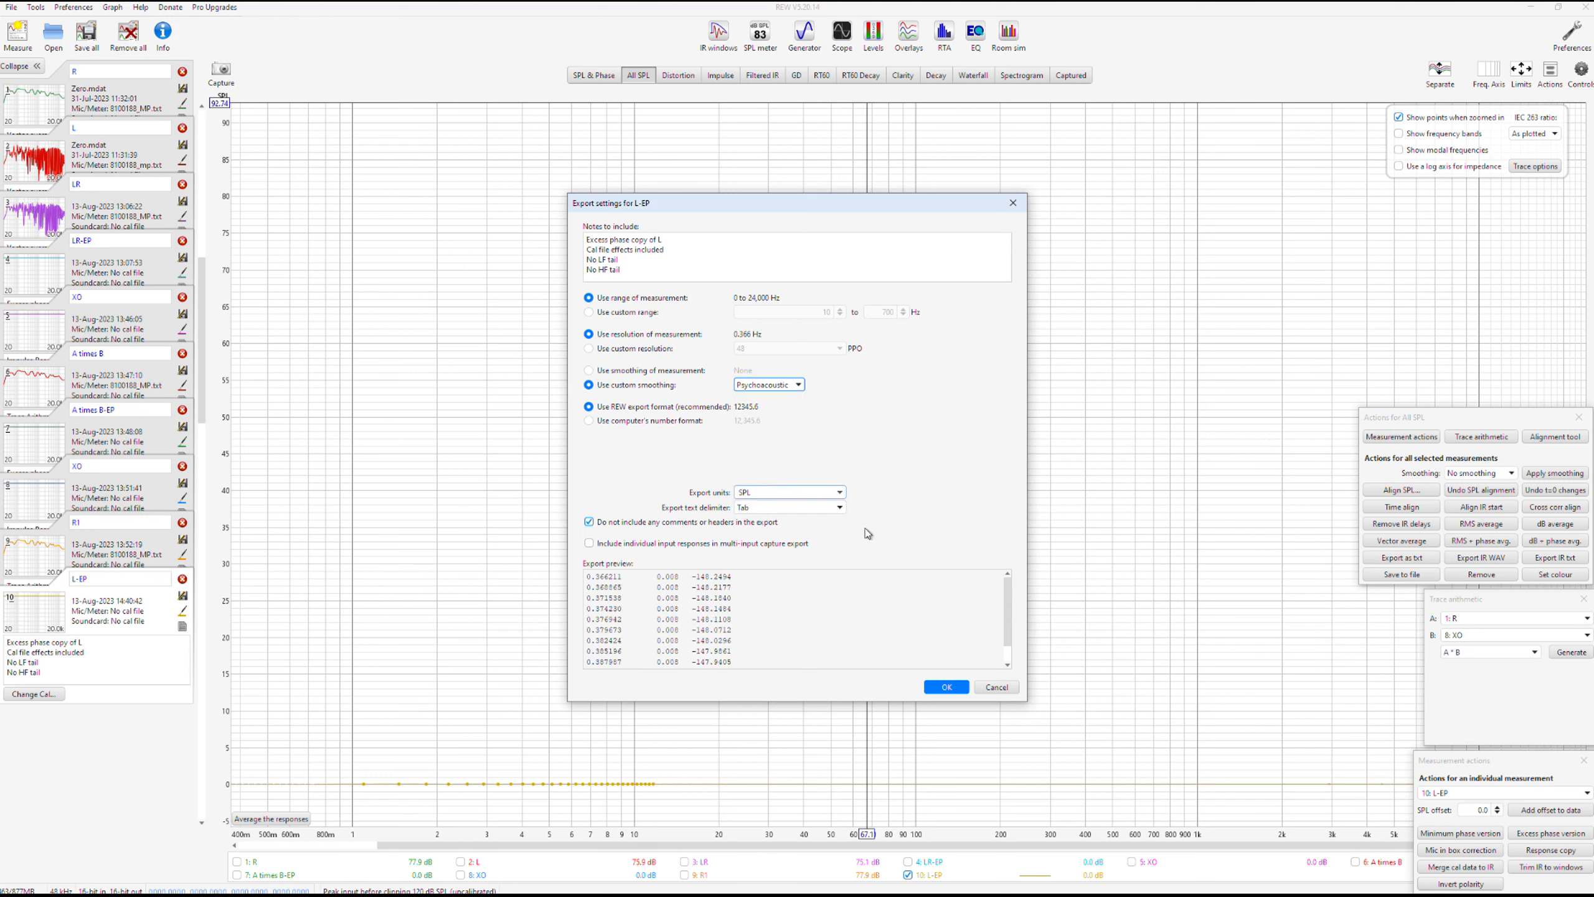
click(945, 687)
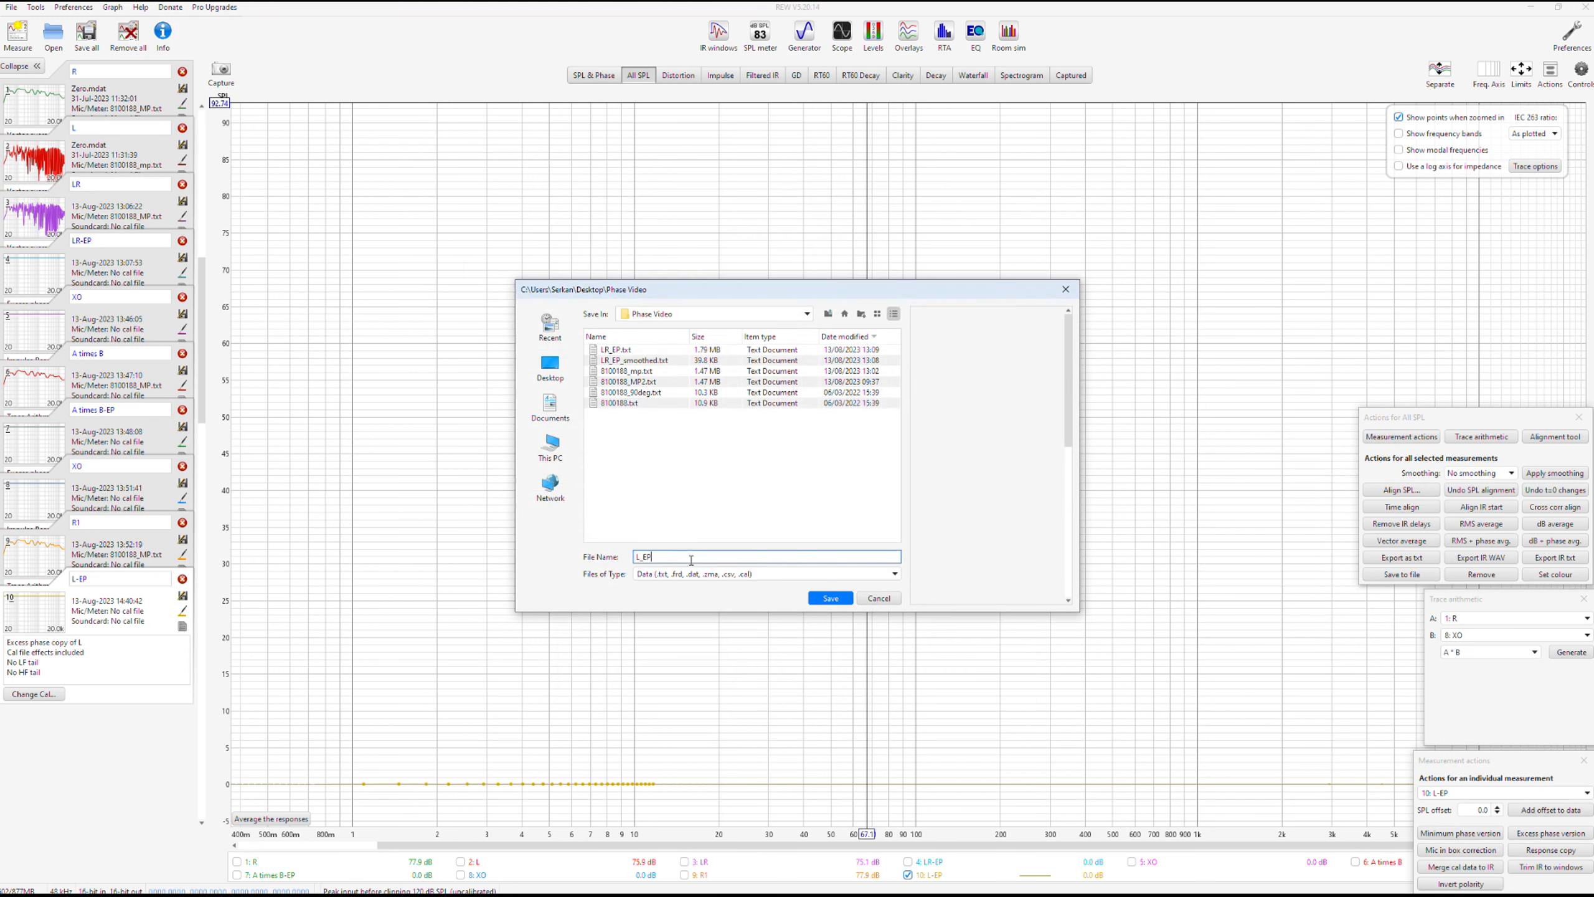
click(830, 599)
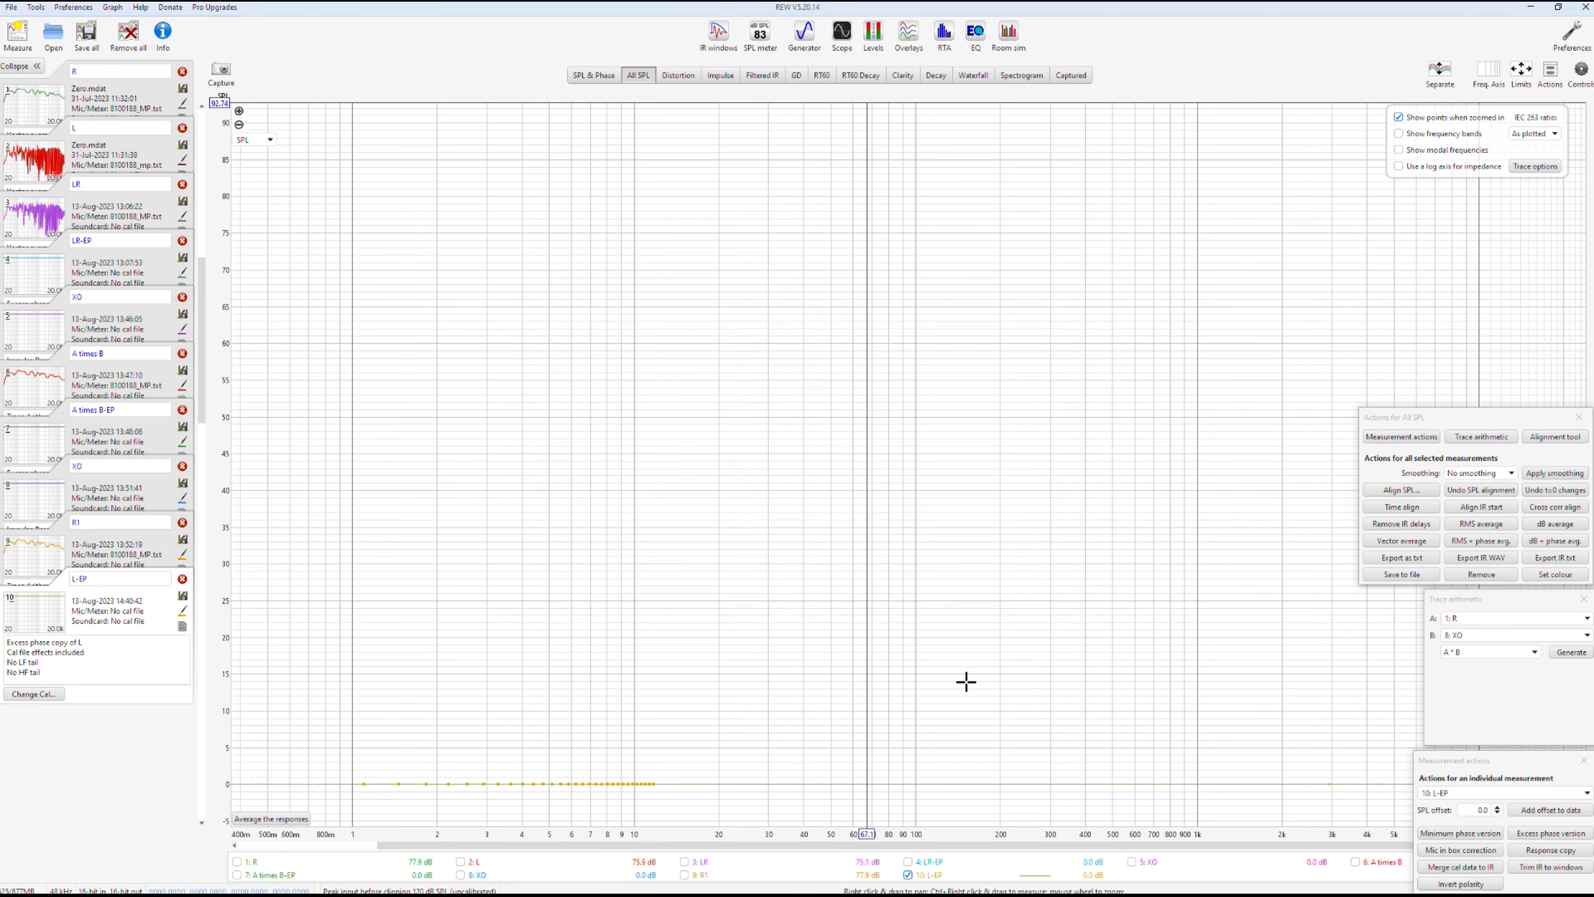
- Switch to rePhase and import the measurement file L_EP.txt
key(alt+Tab)
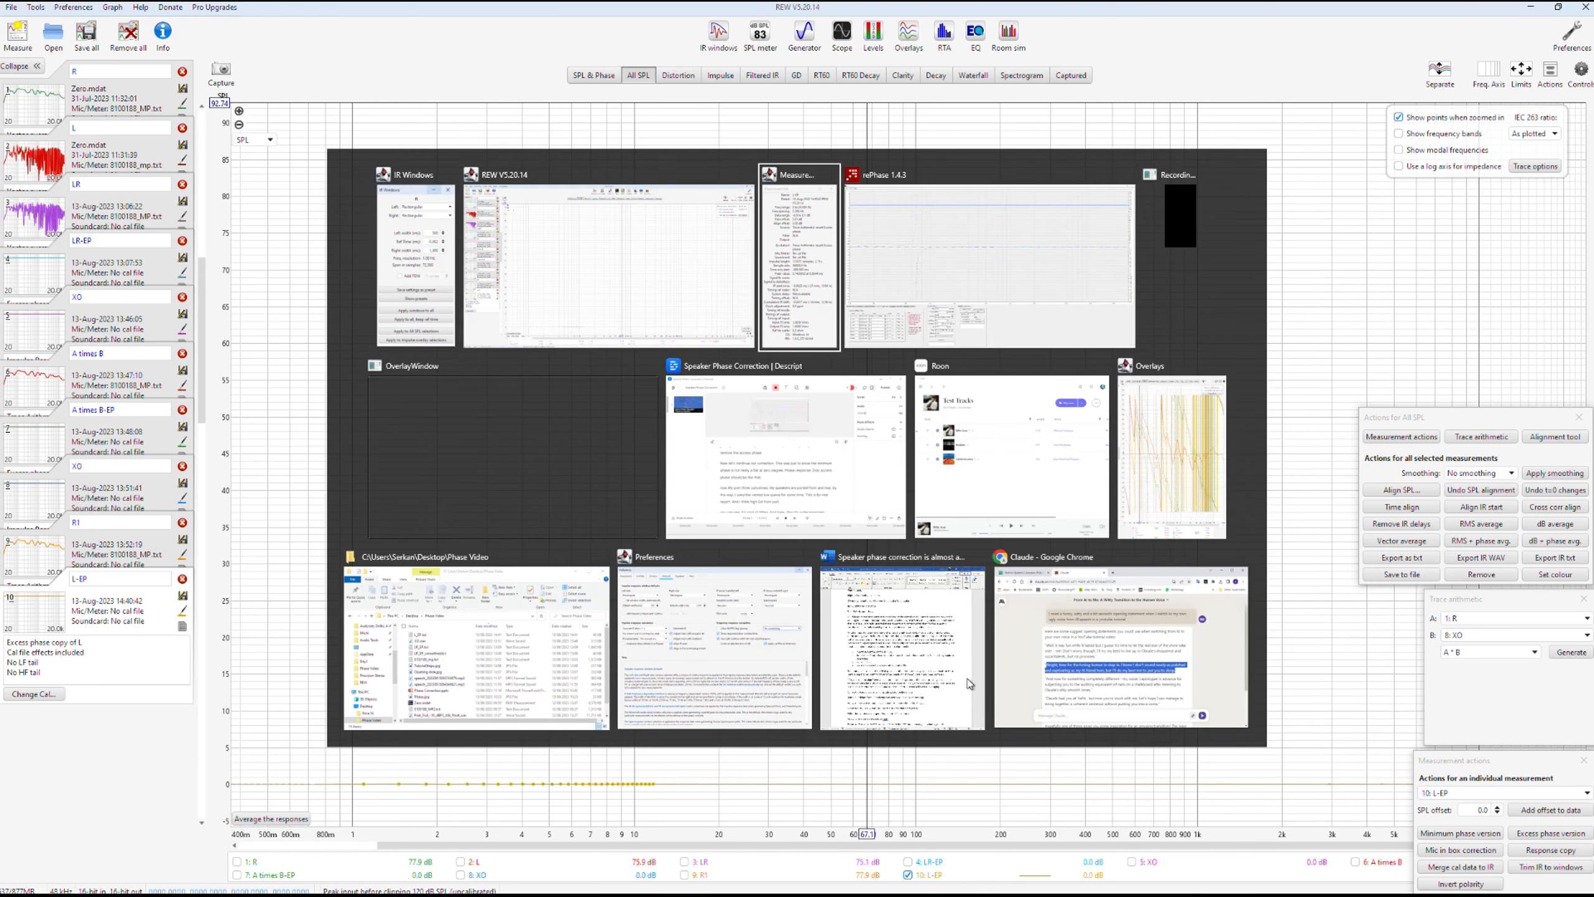
key(alt+Tab)
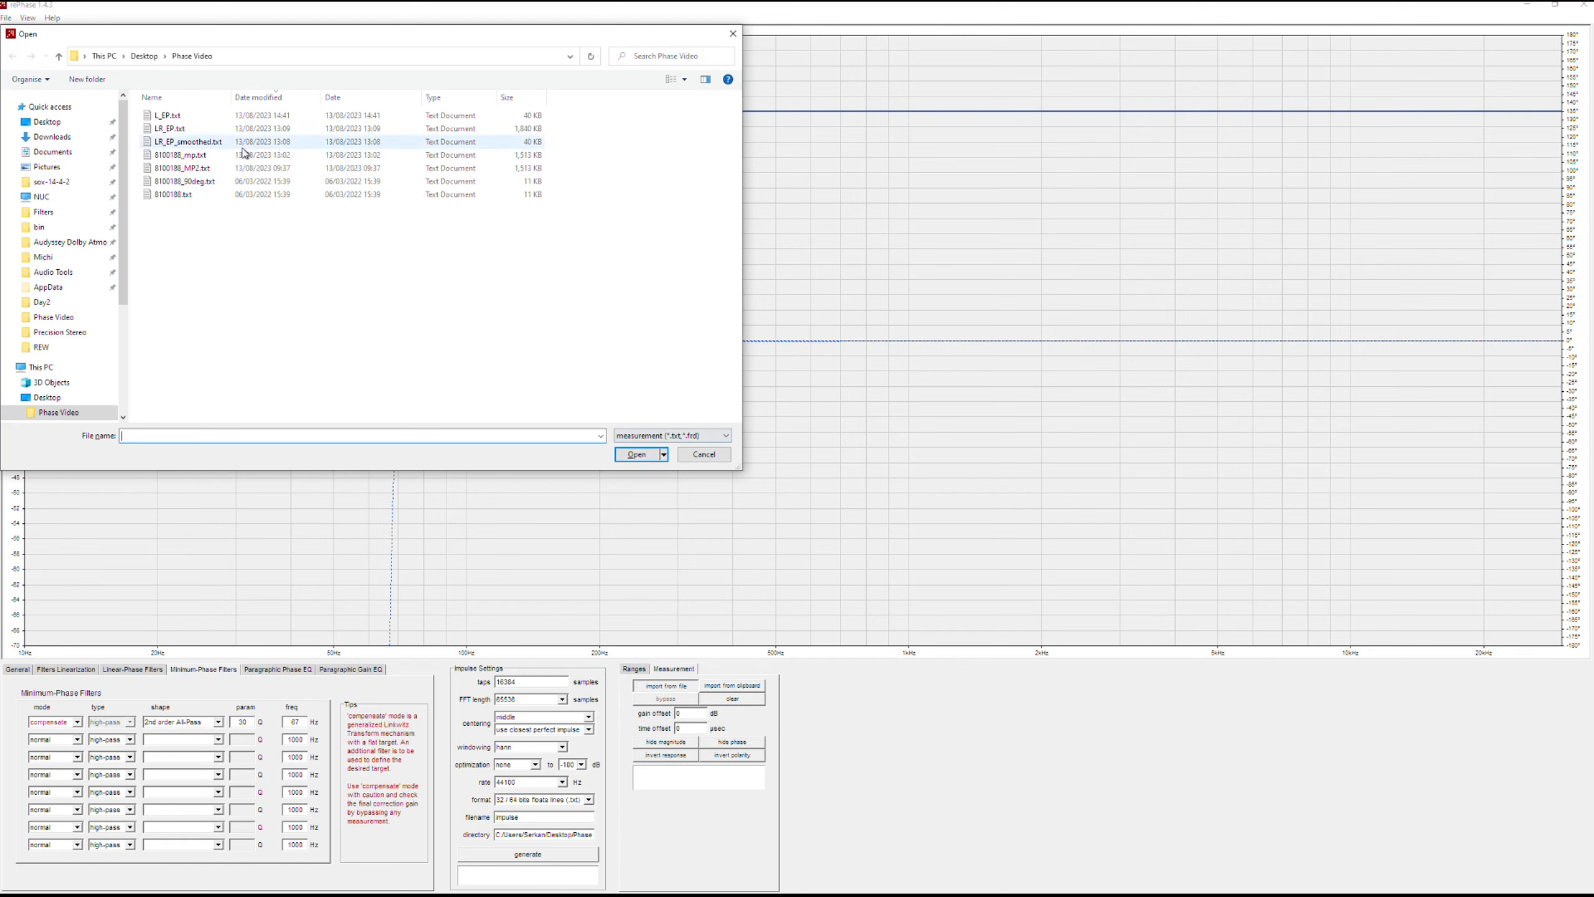
double_click(176, 117)
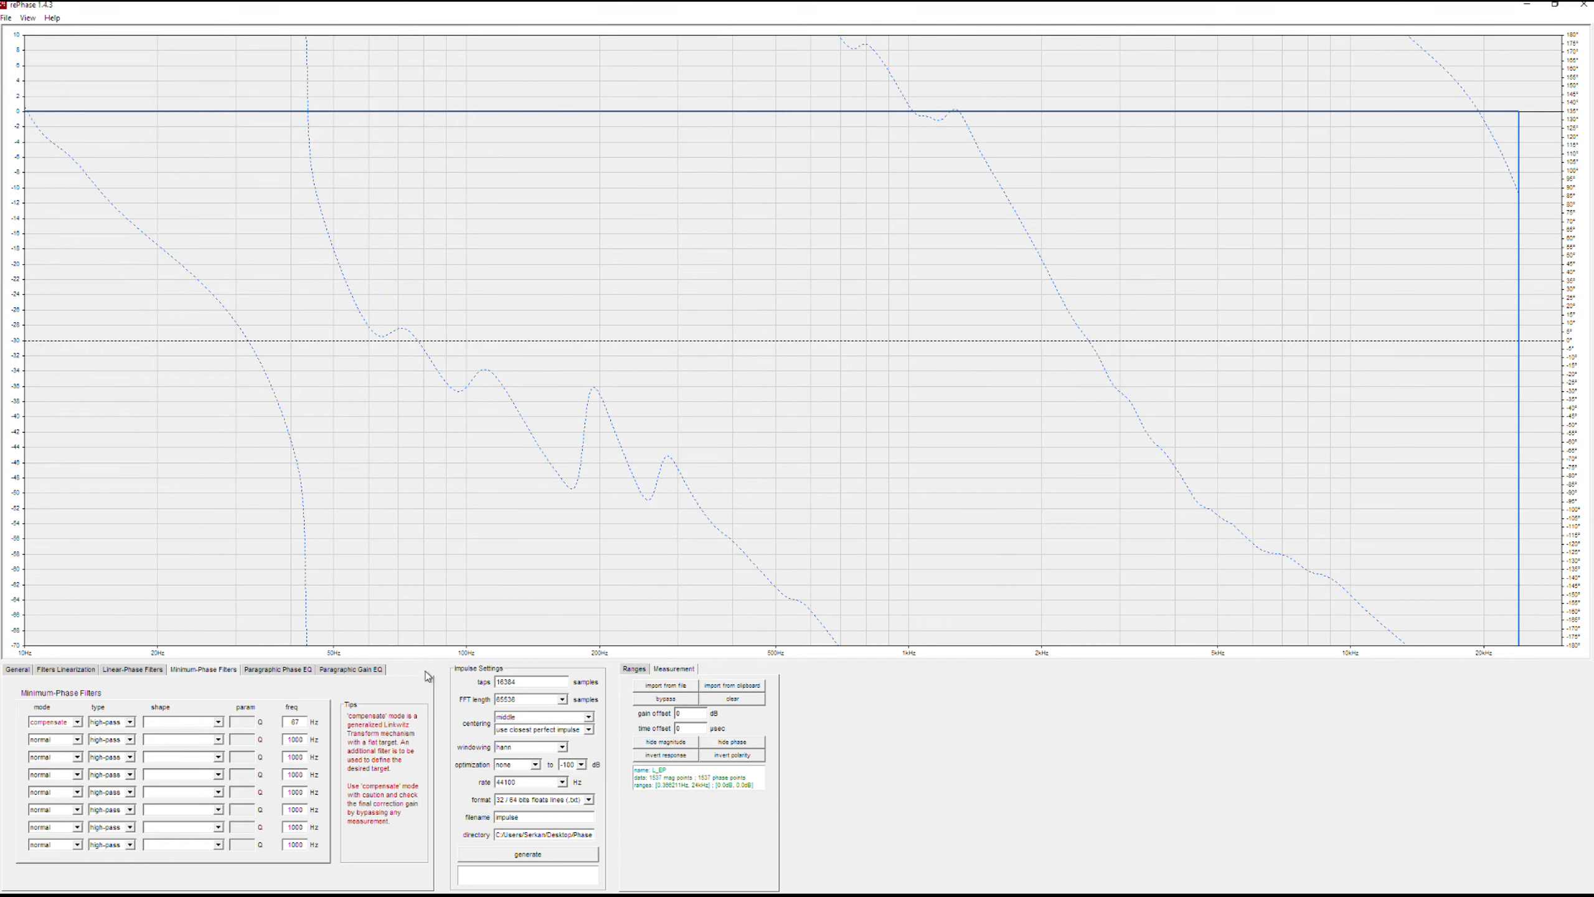
- Set the first minimum-phase compensate filter's shape to 2nd order All-Pass and tune its Q to 16
click(218, 722)
click(187, 786)
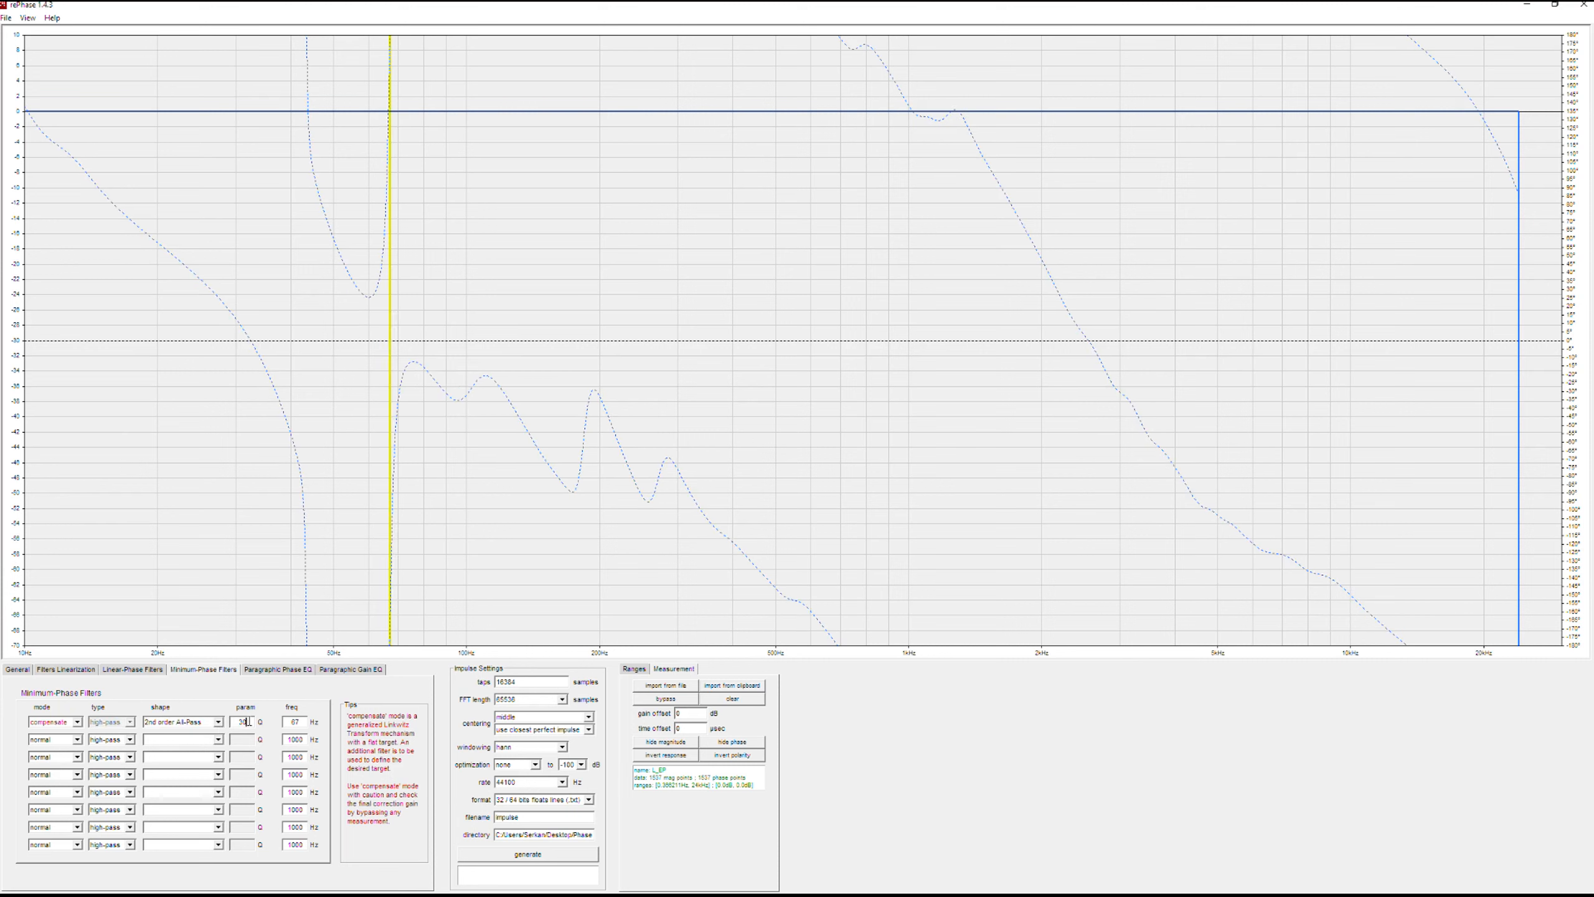
scroll(248, 721, up, 15)
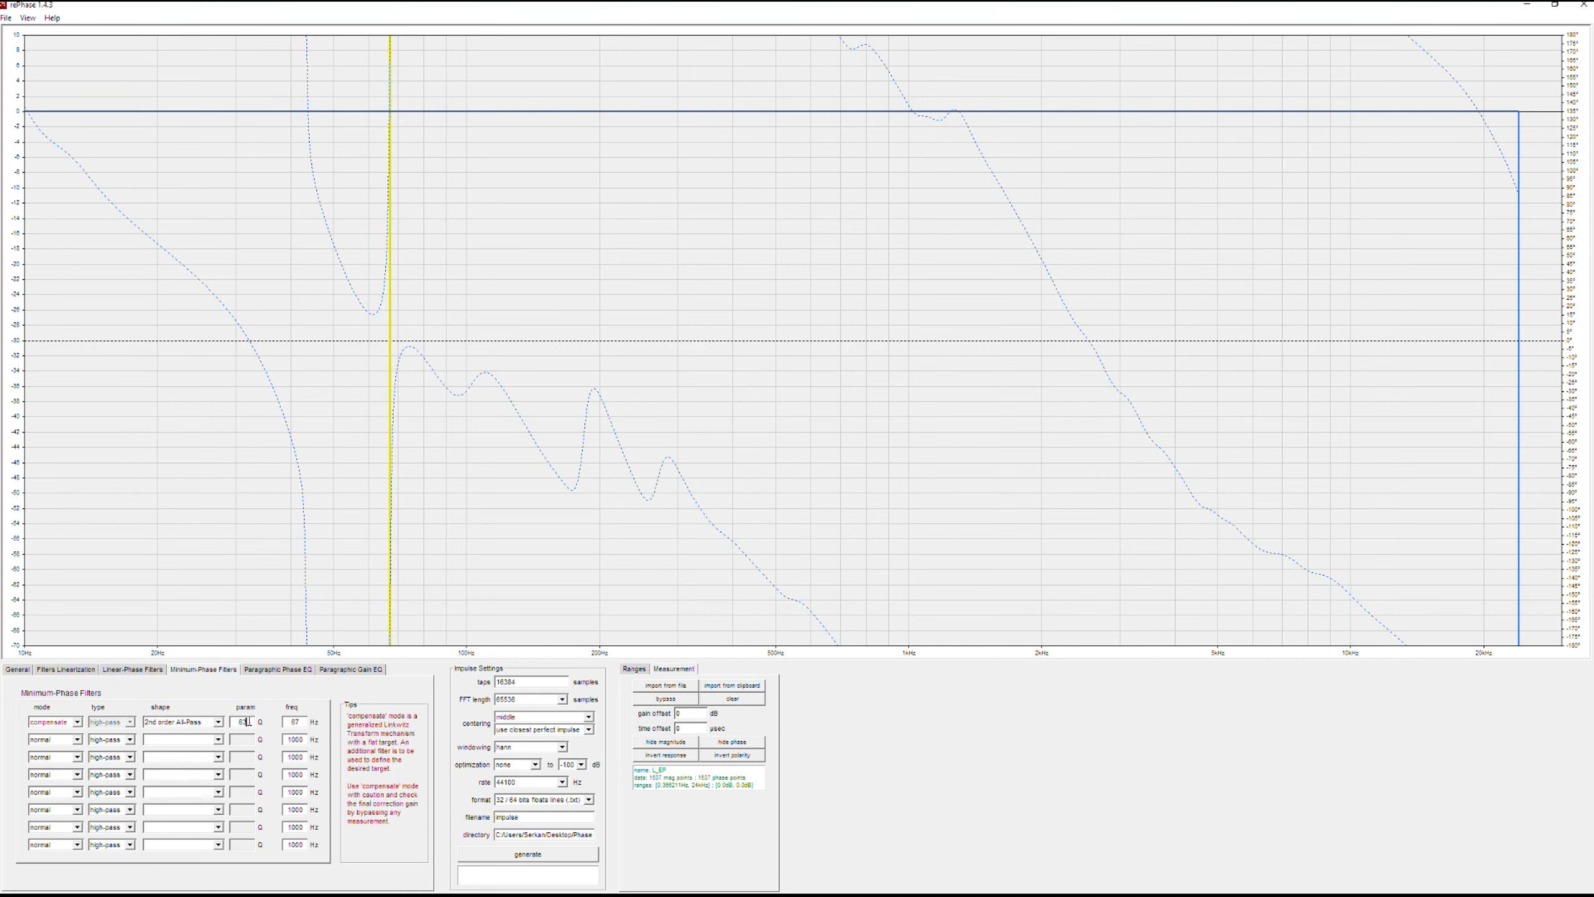
scroll(248, 721, down, 15)
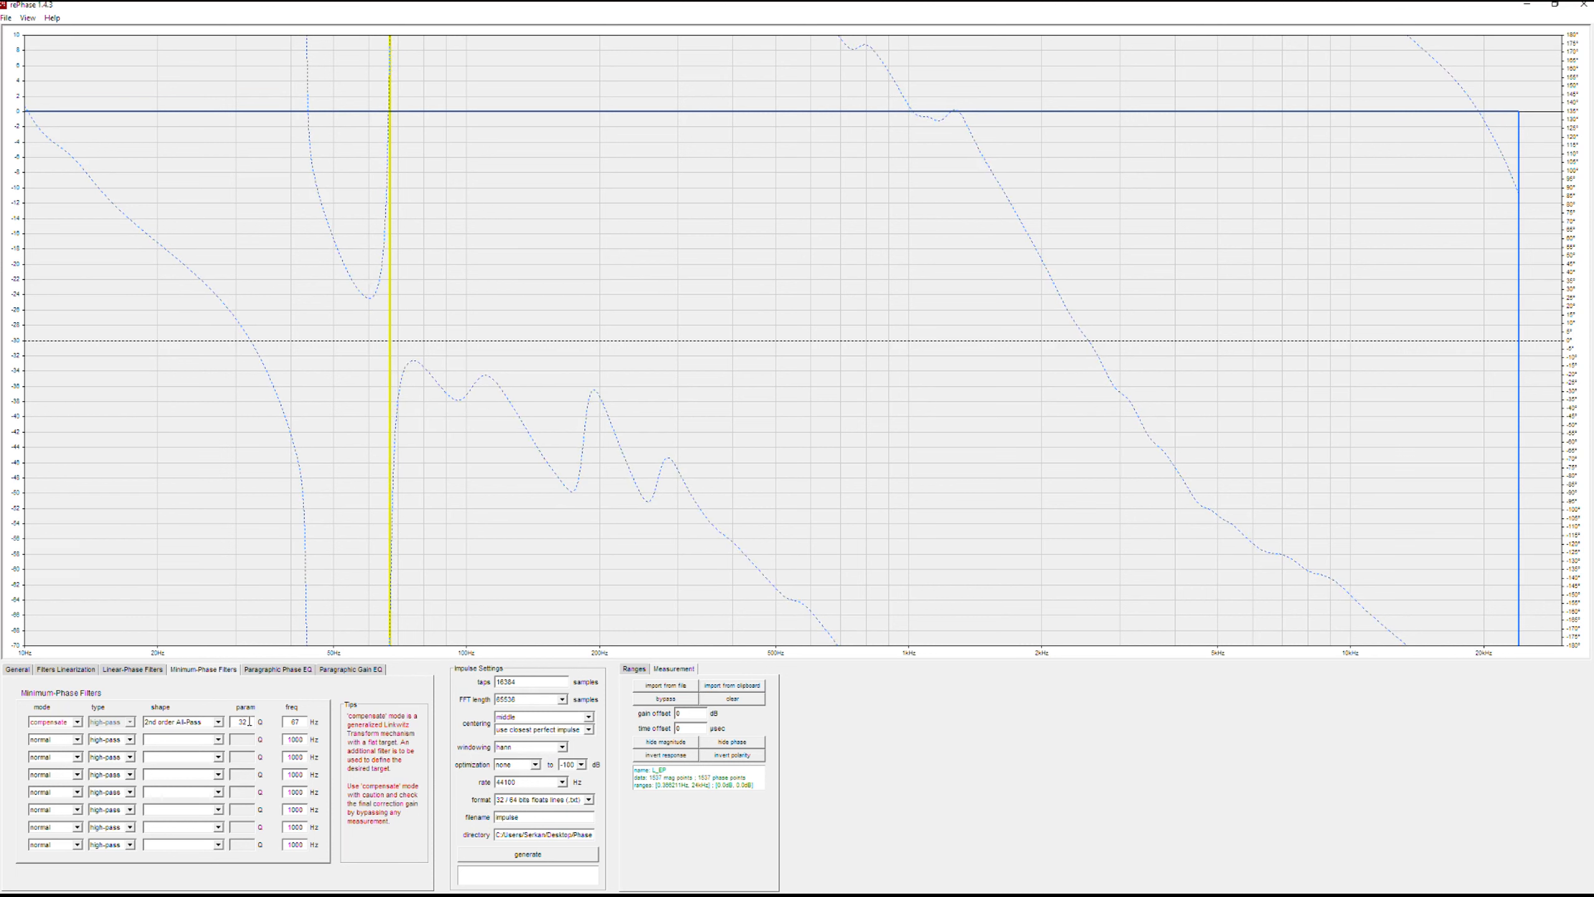
scroll(249, 721, up, 20)
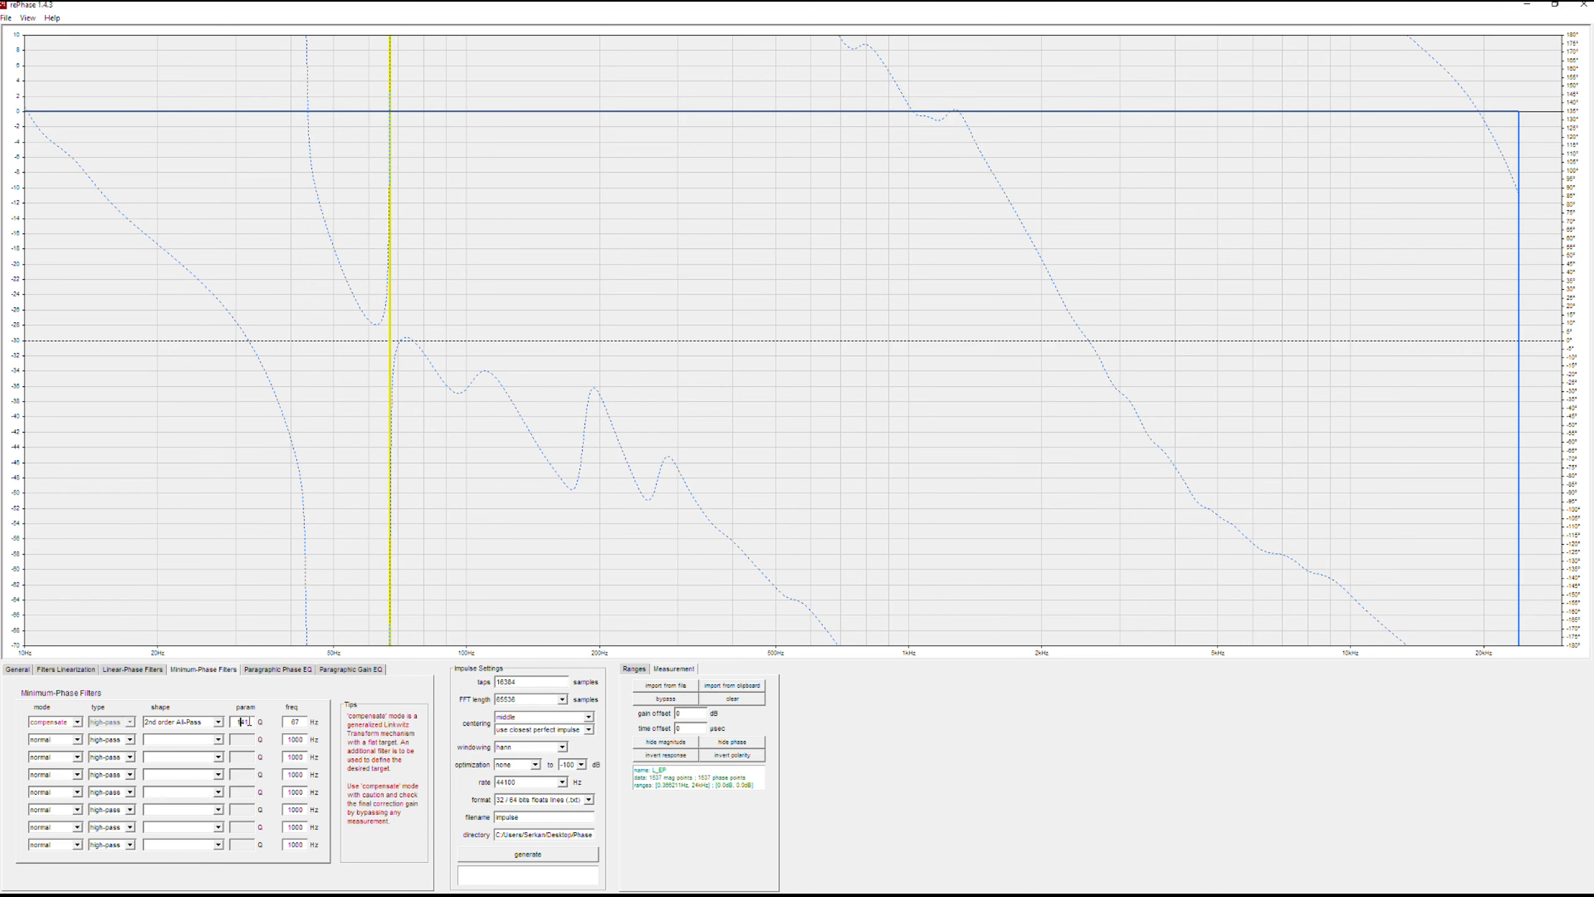
scroll(249, 722, down, 15)
scroll(249, 721, down, 12)
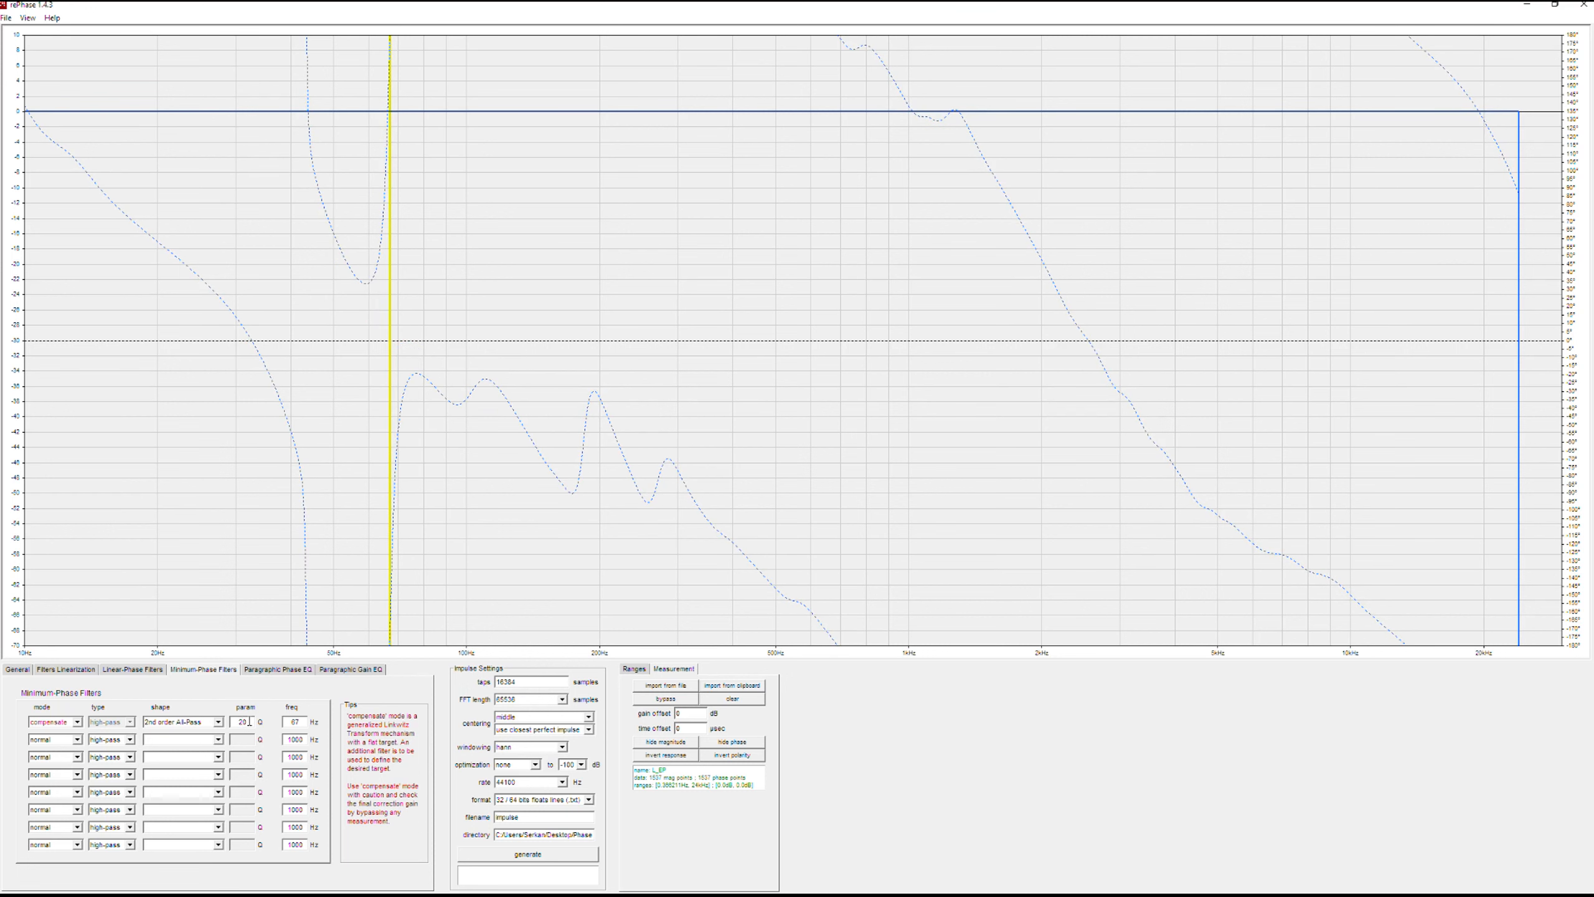
scroll(249, 721, down, 5)
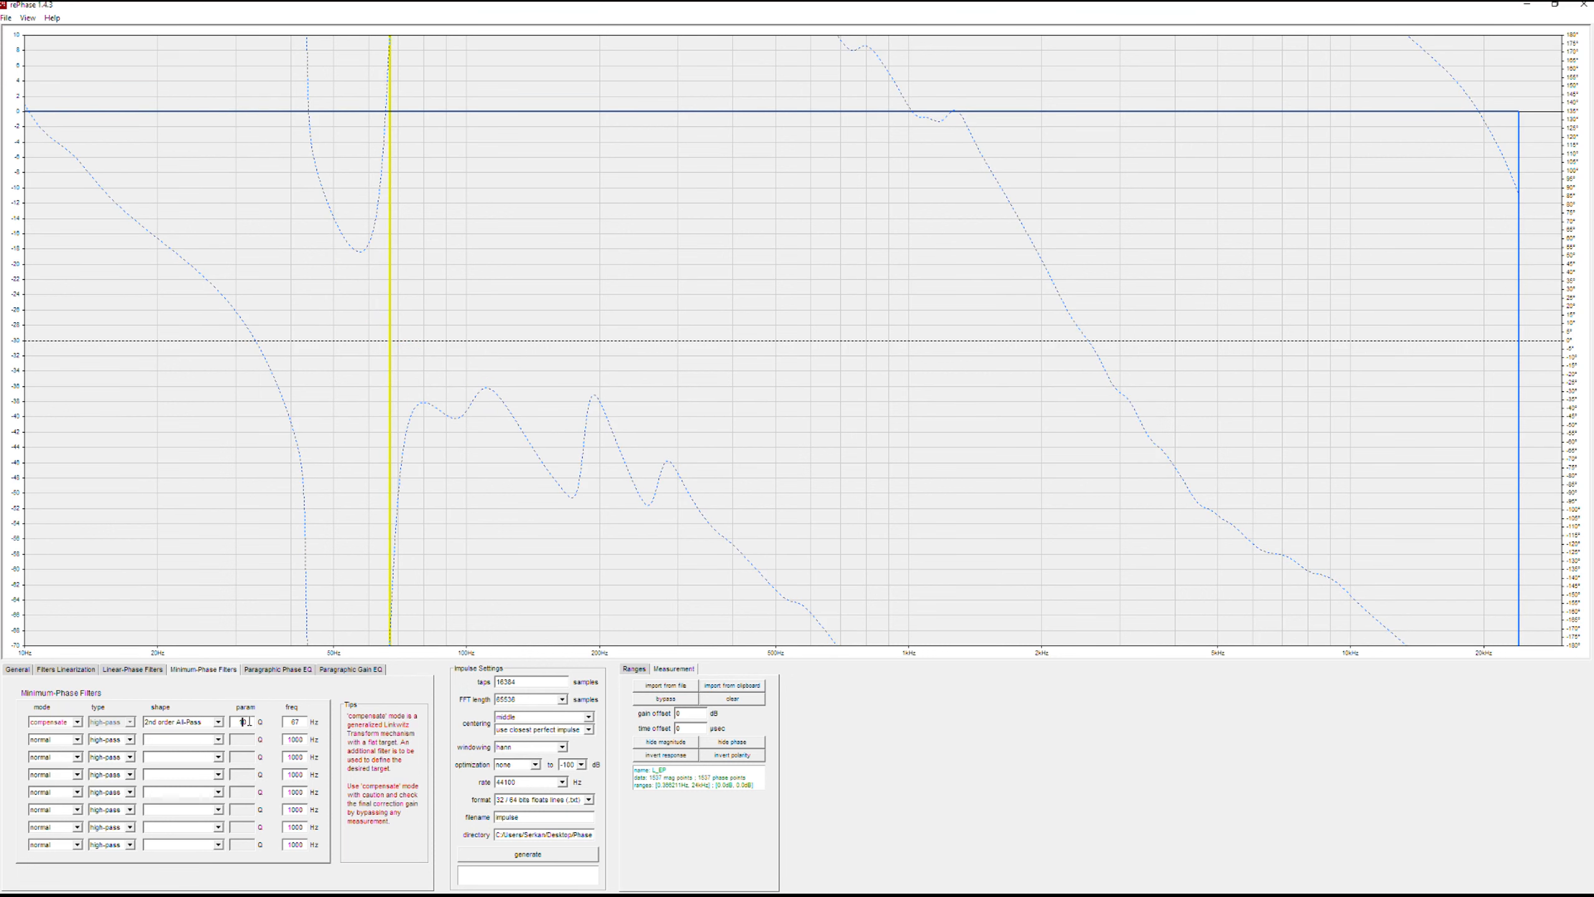
scroll(249, 721, up, 4)
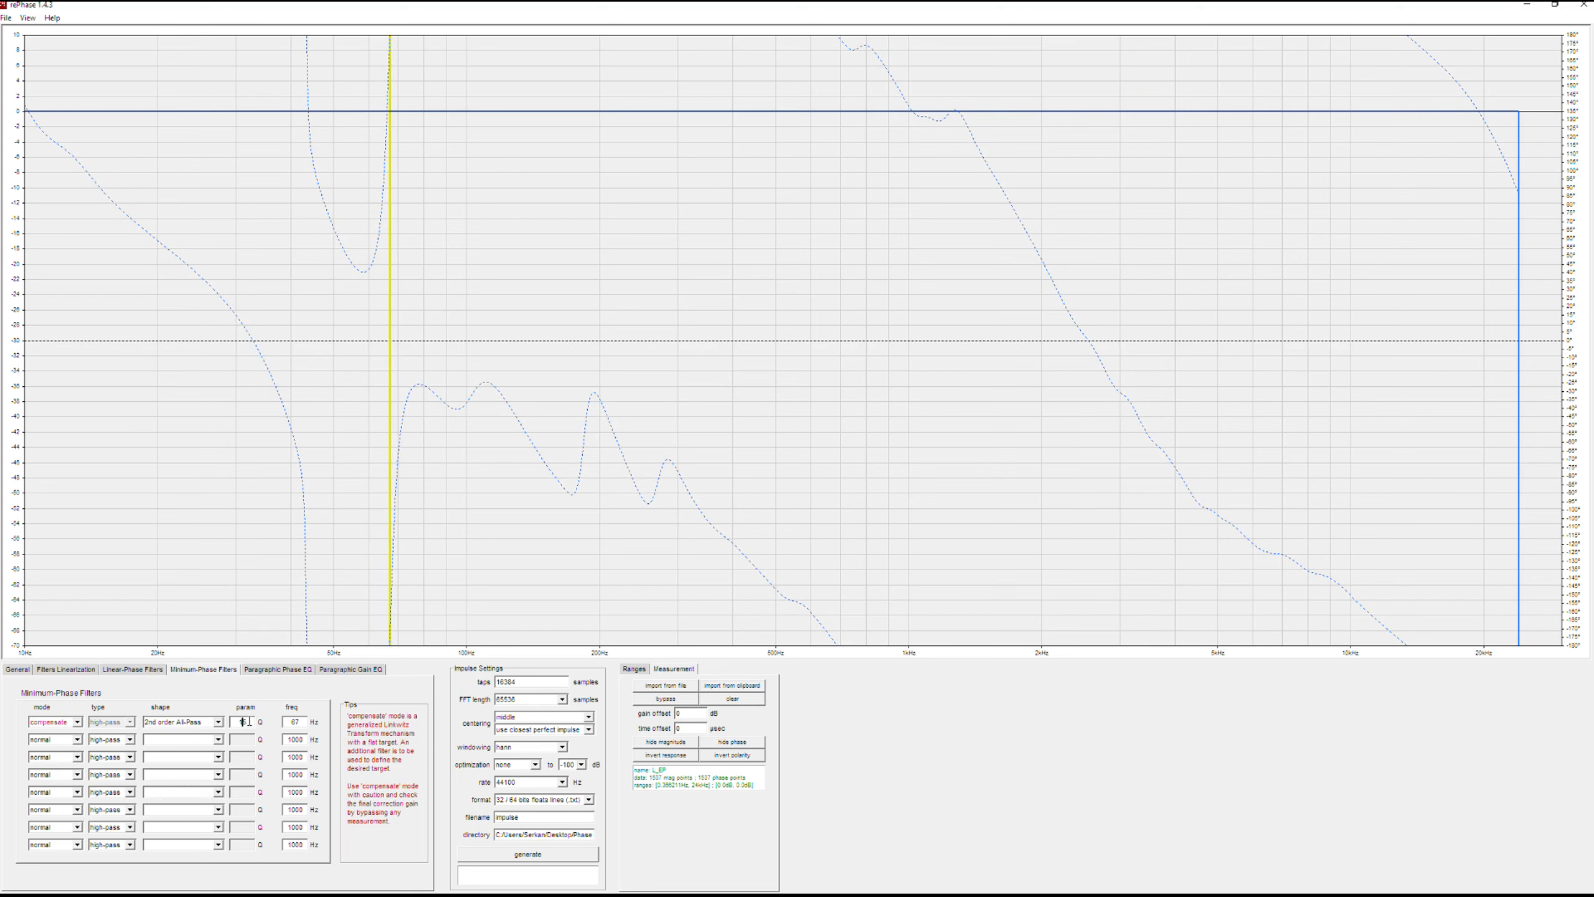
- Configure the impulse settings with 32 bits IEEE mono (.wav) format, 131072 taps and rectangular windowing
click(589, 800)
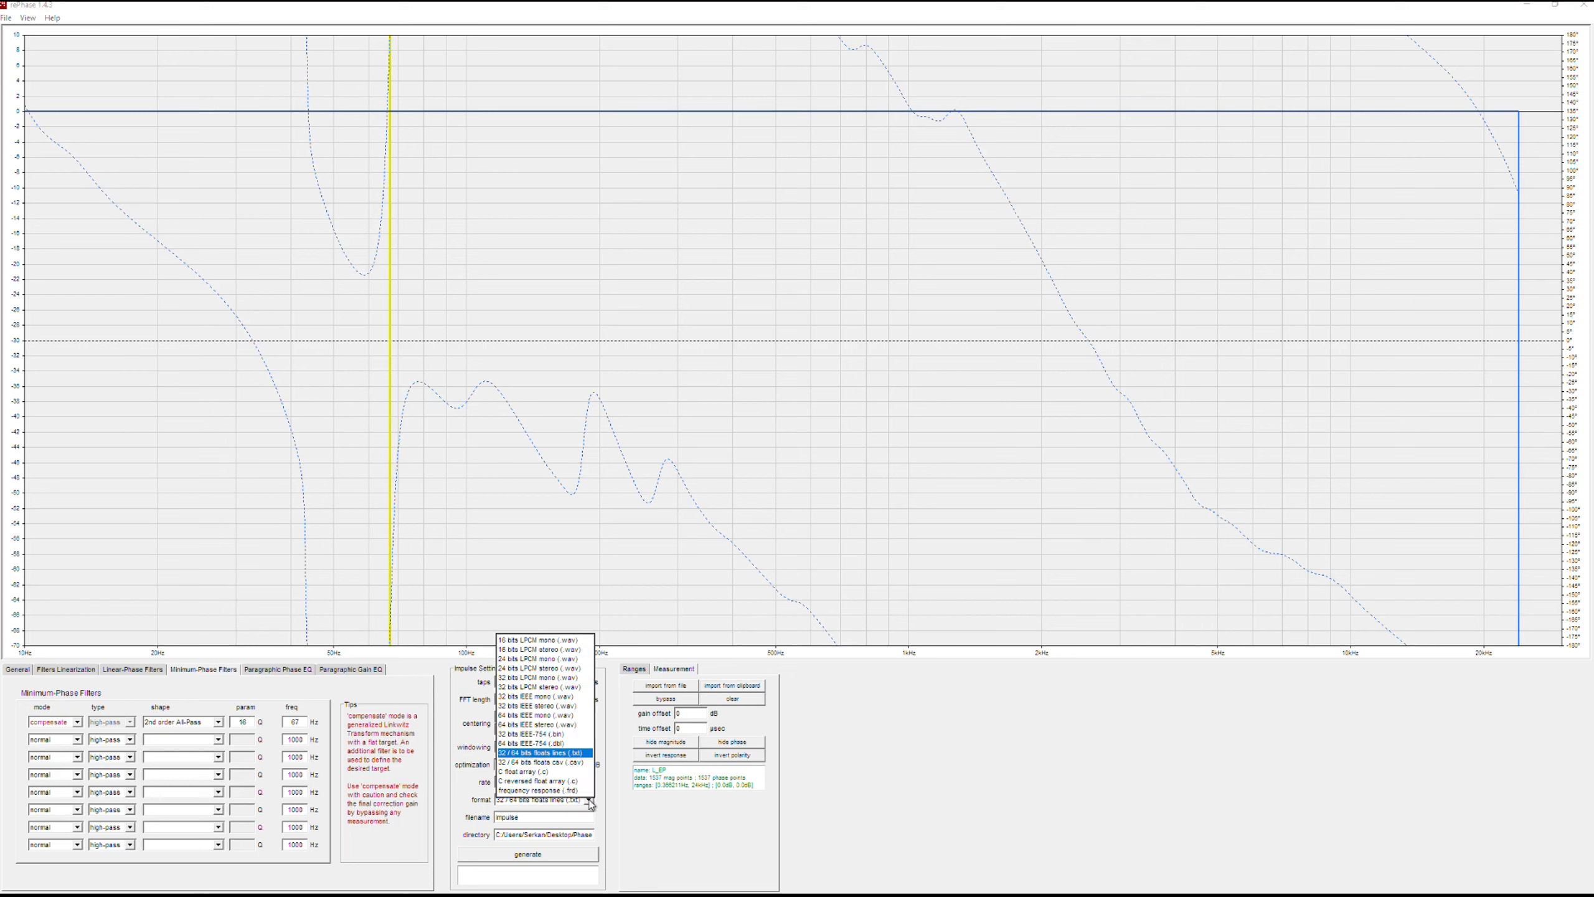
click(563, 696)
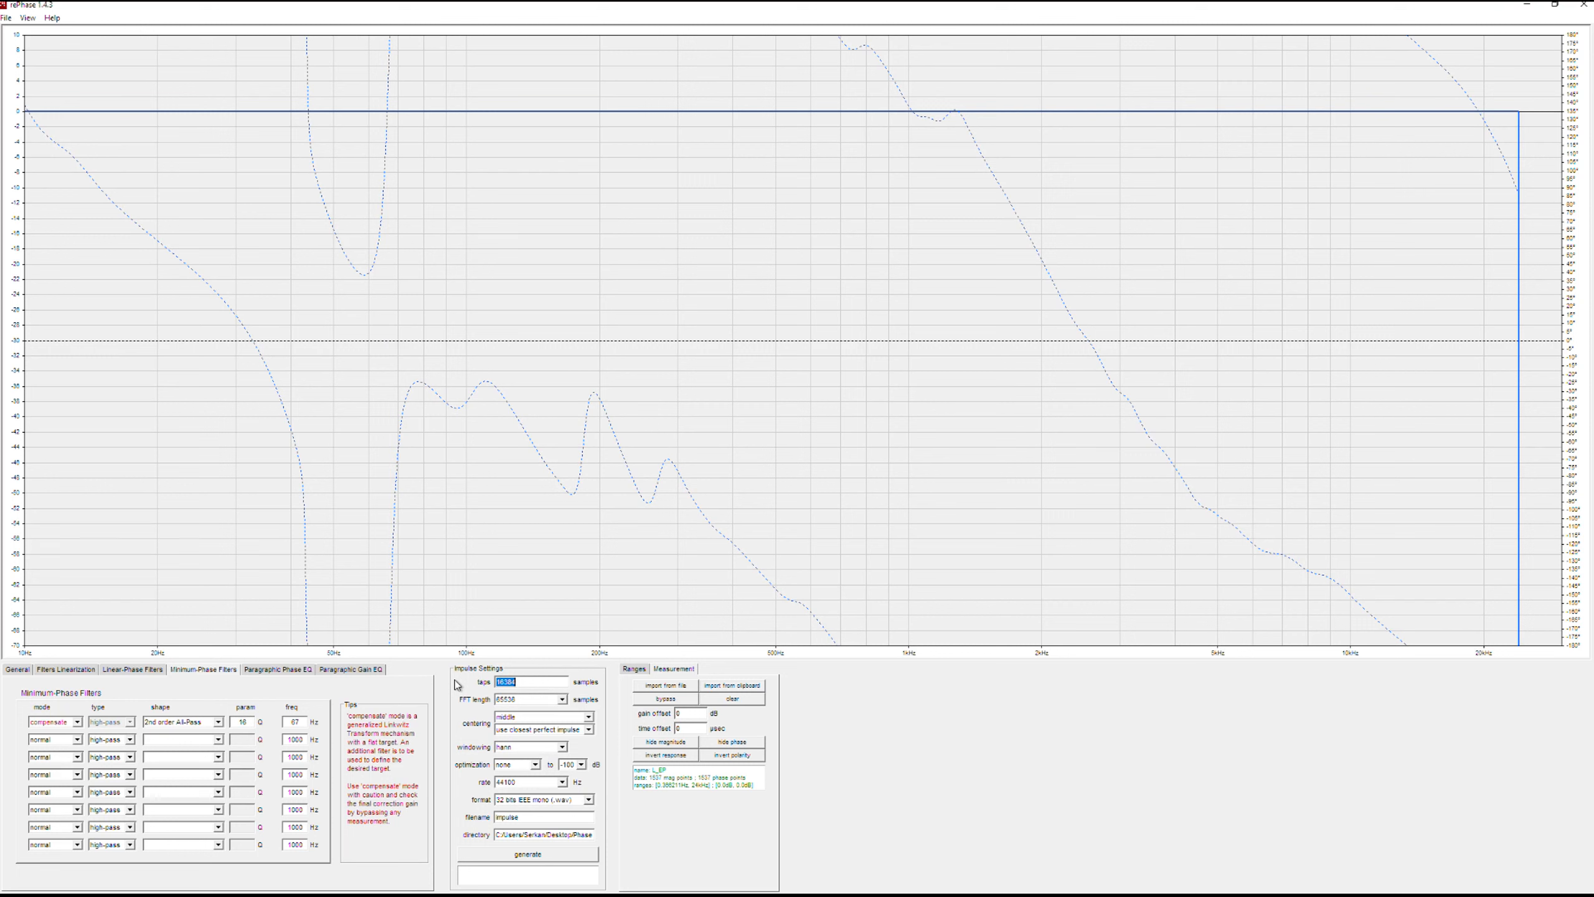
text(131072)
click(561, 747)
click(523, 531)
- Name the impulse file L67, set the sample rate to 48000 Hz and generate the filter
drag(577, 819, 437, 820)
text(L67)
click(562, 782)
click(553, 794)
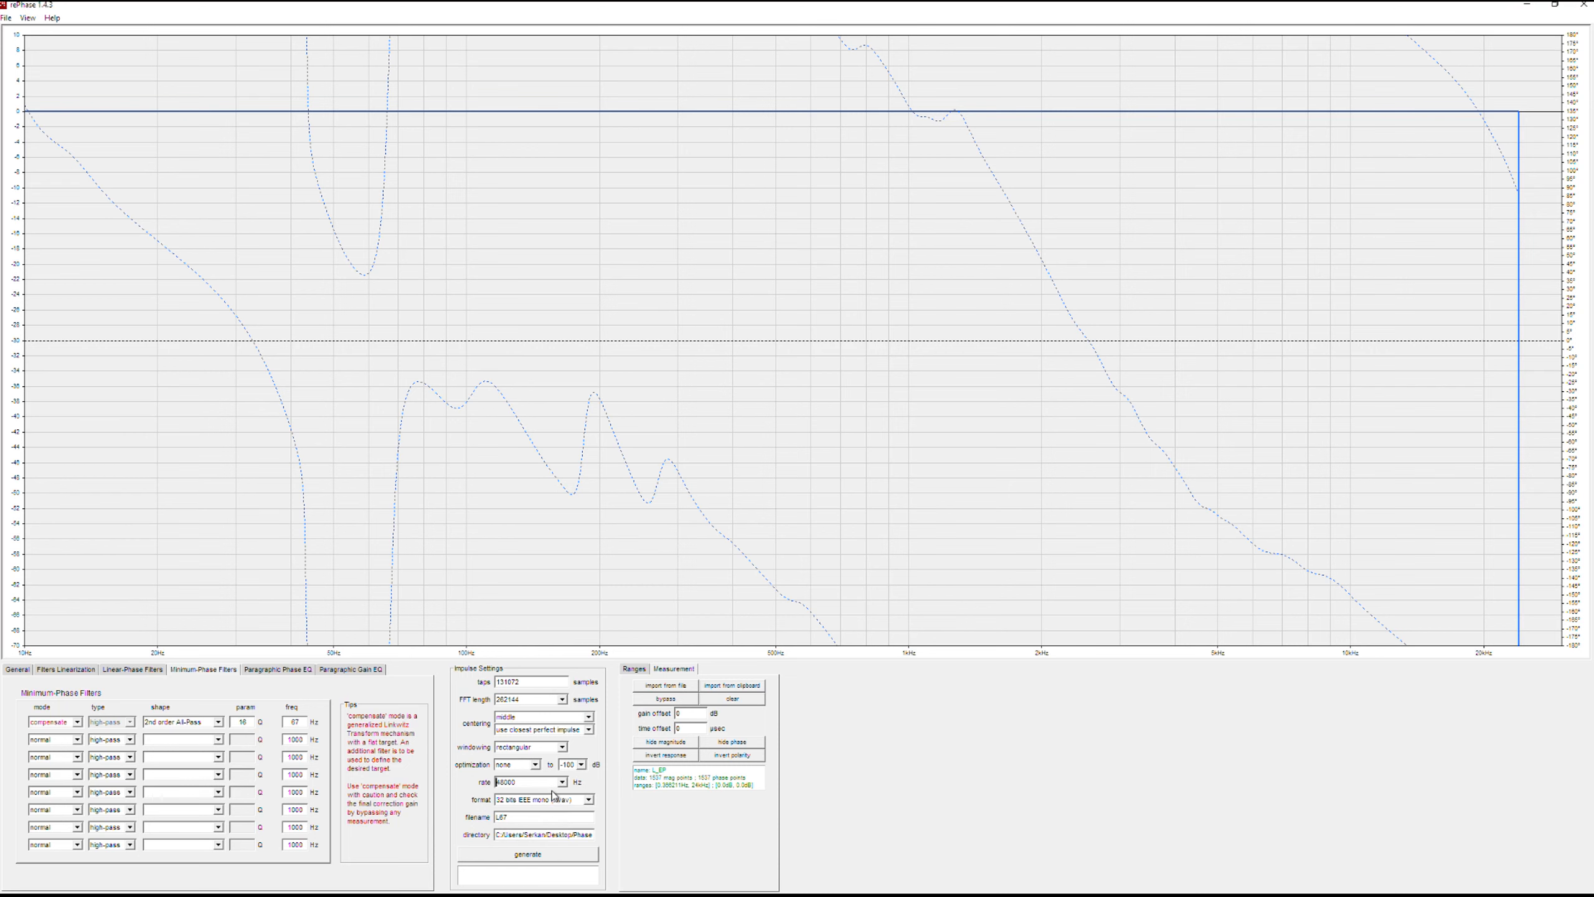
click(566, 854)
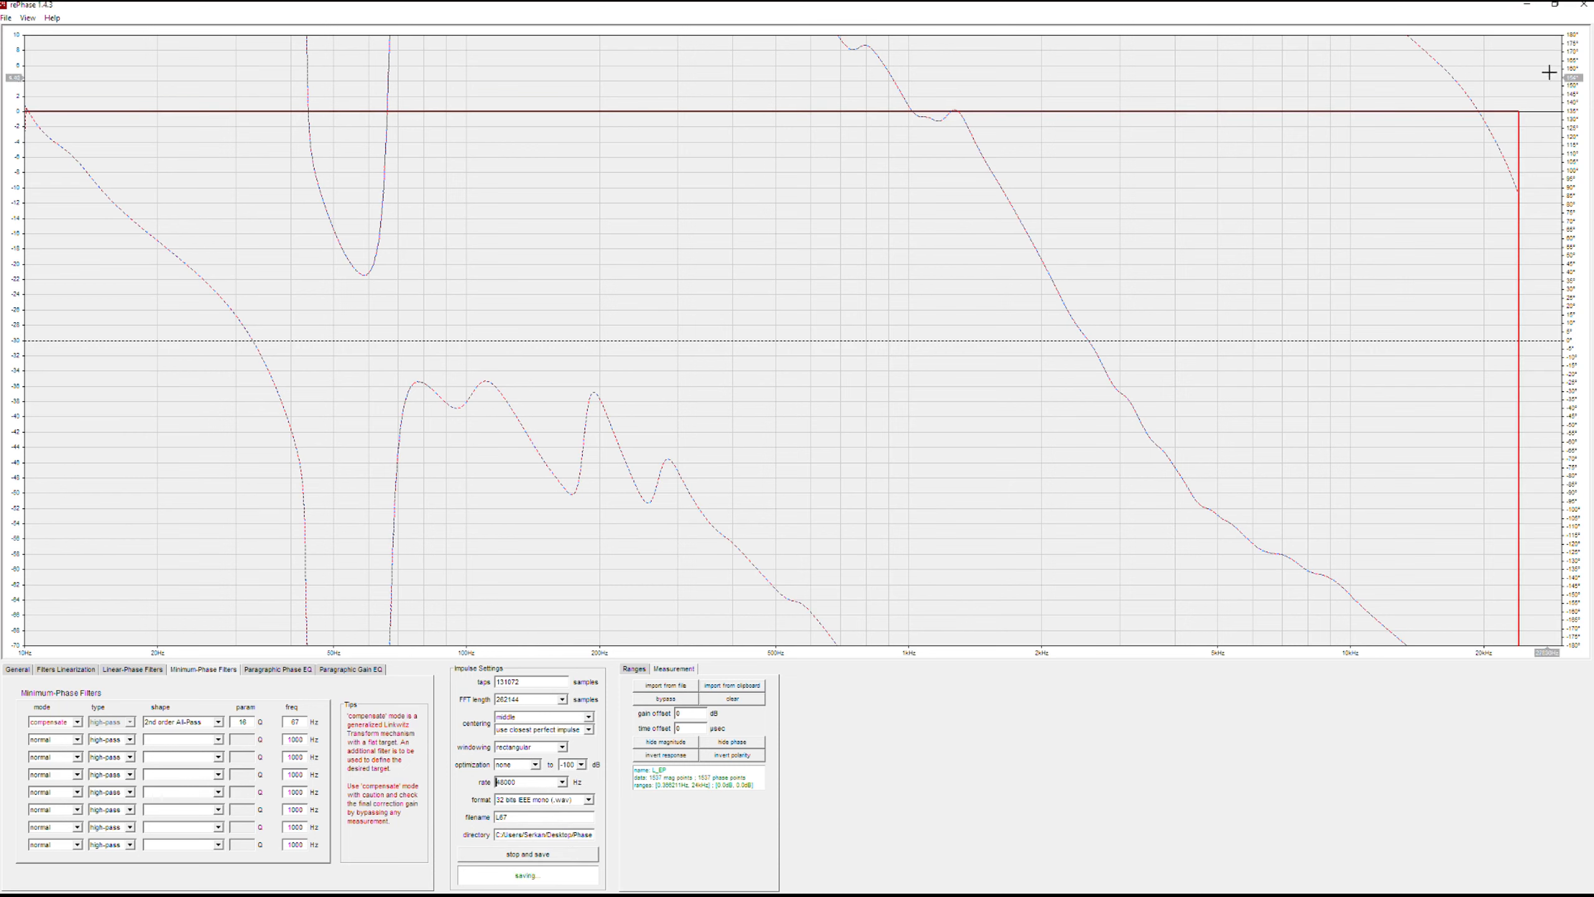
- Switch to REW, import L67.wav and generate the A * B trace arithmetic with L as A and L67 as B
click(1528, 15)
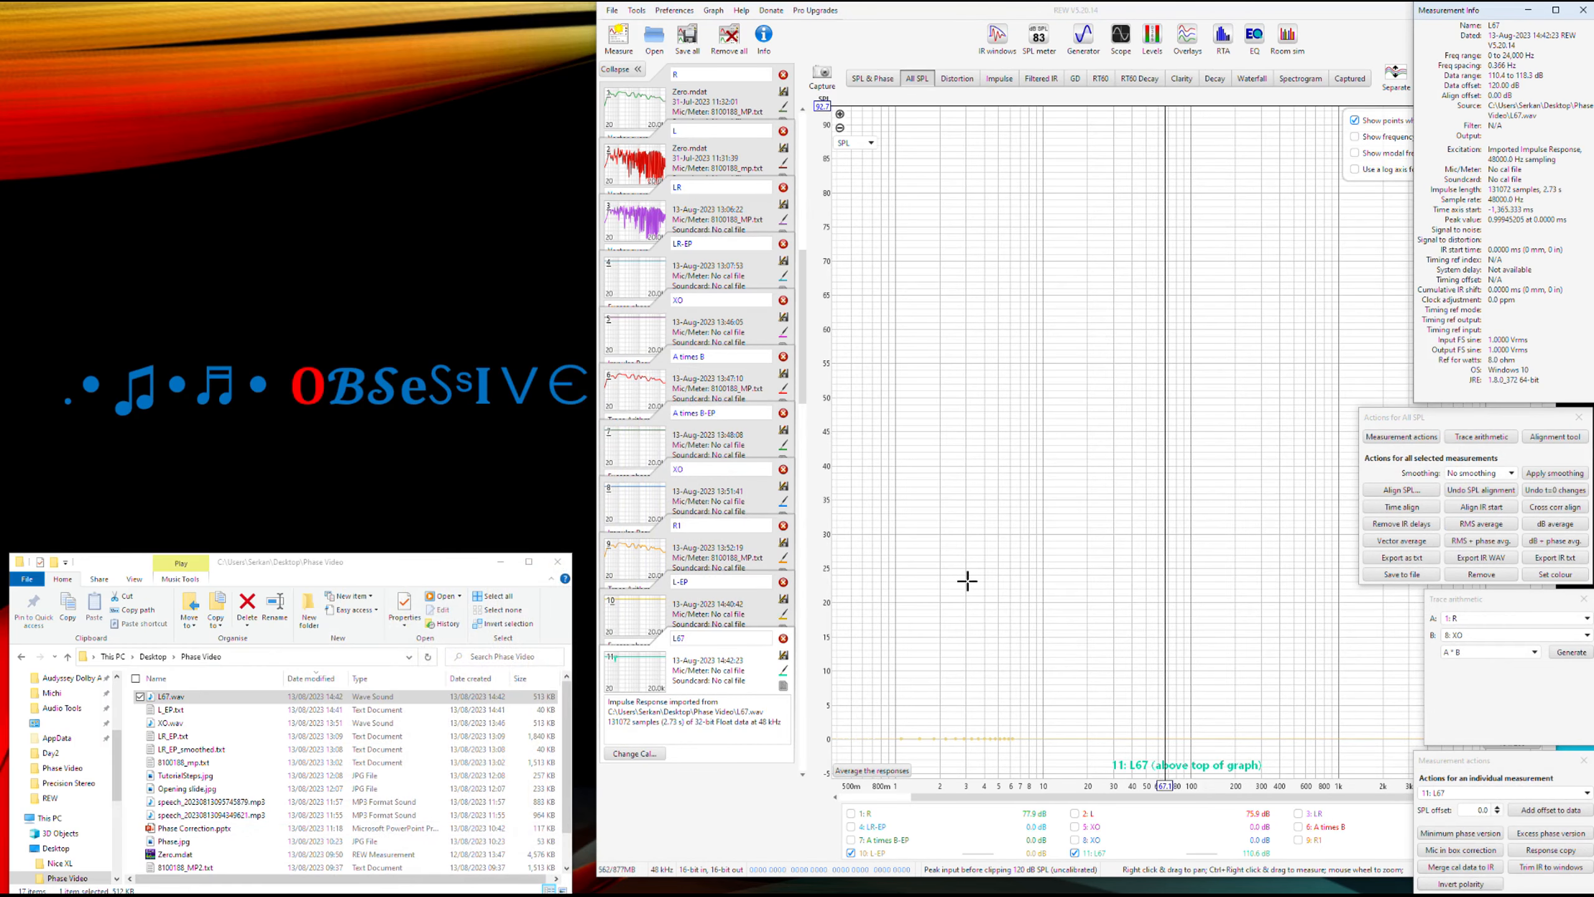
click(1488, 619)
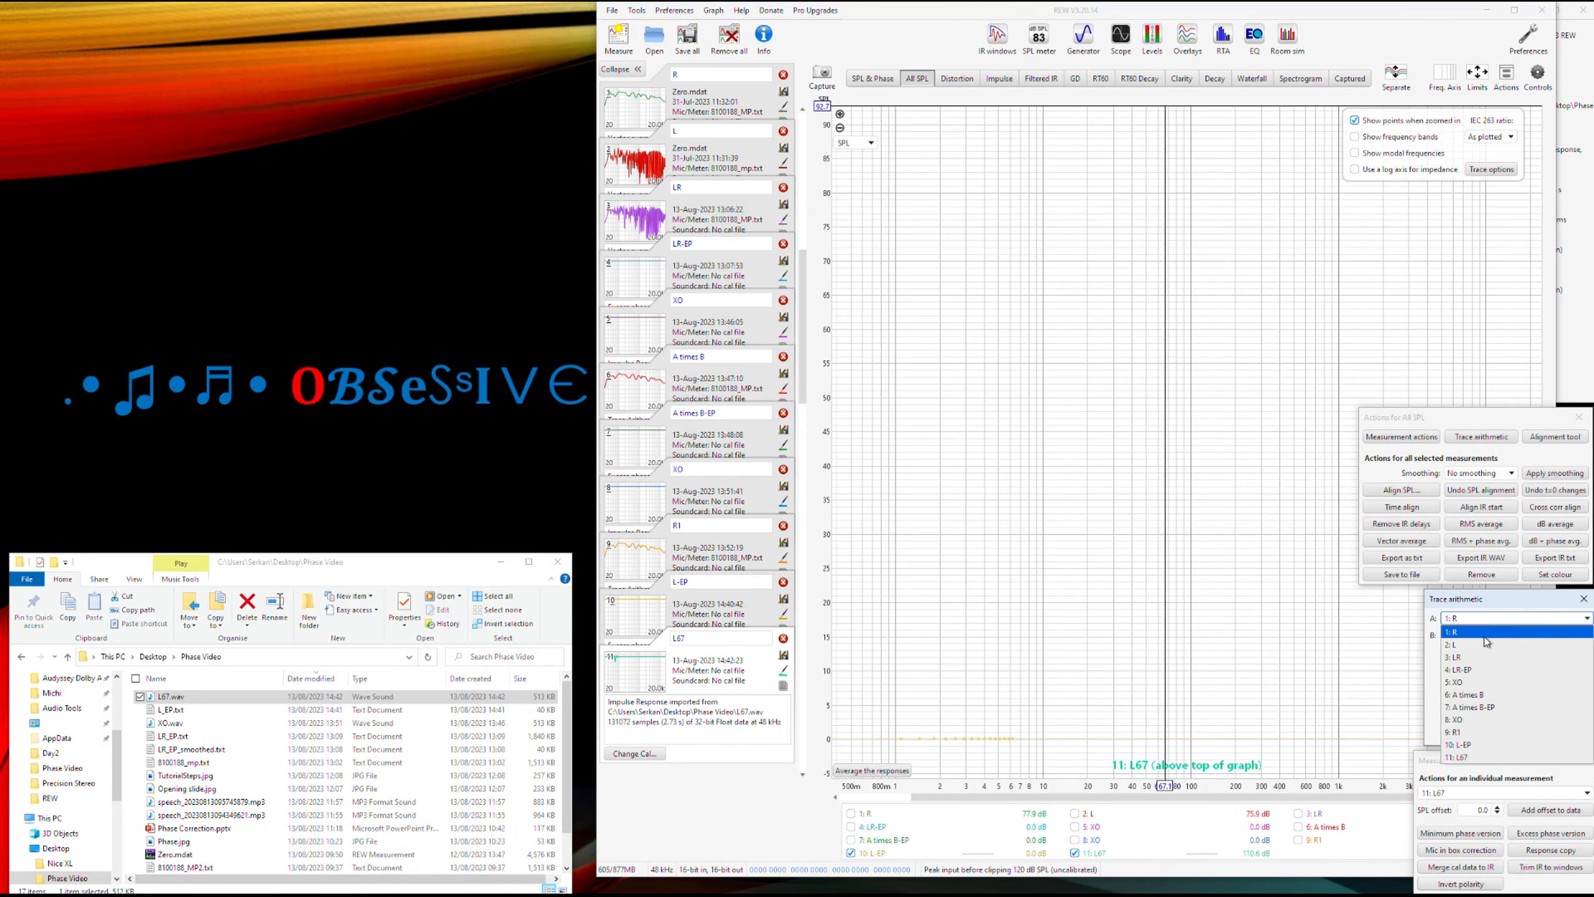
click(1488, 649)
click(1503, 634)
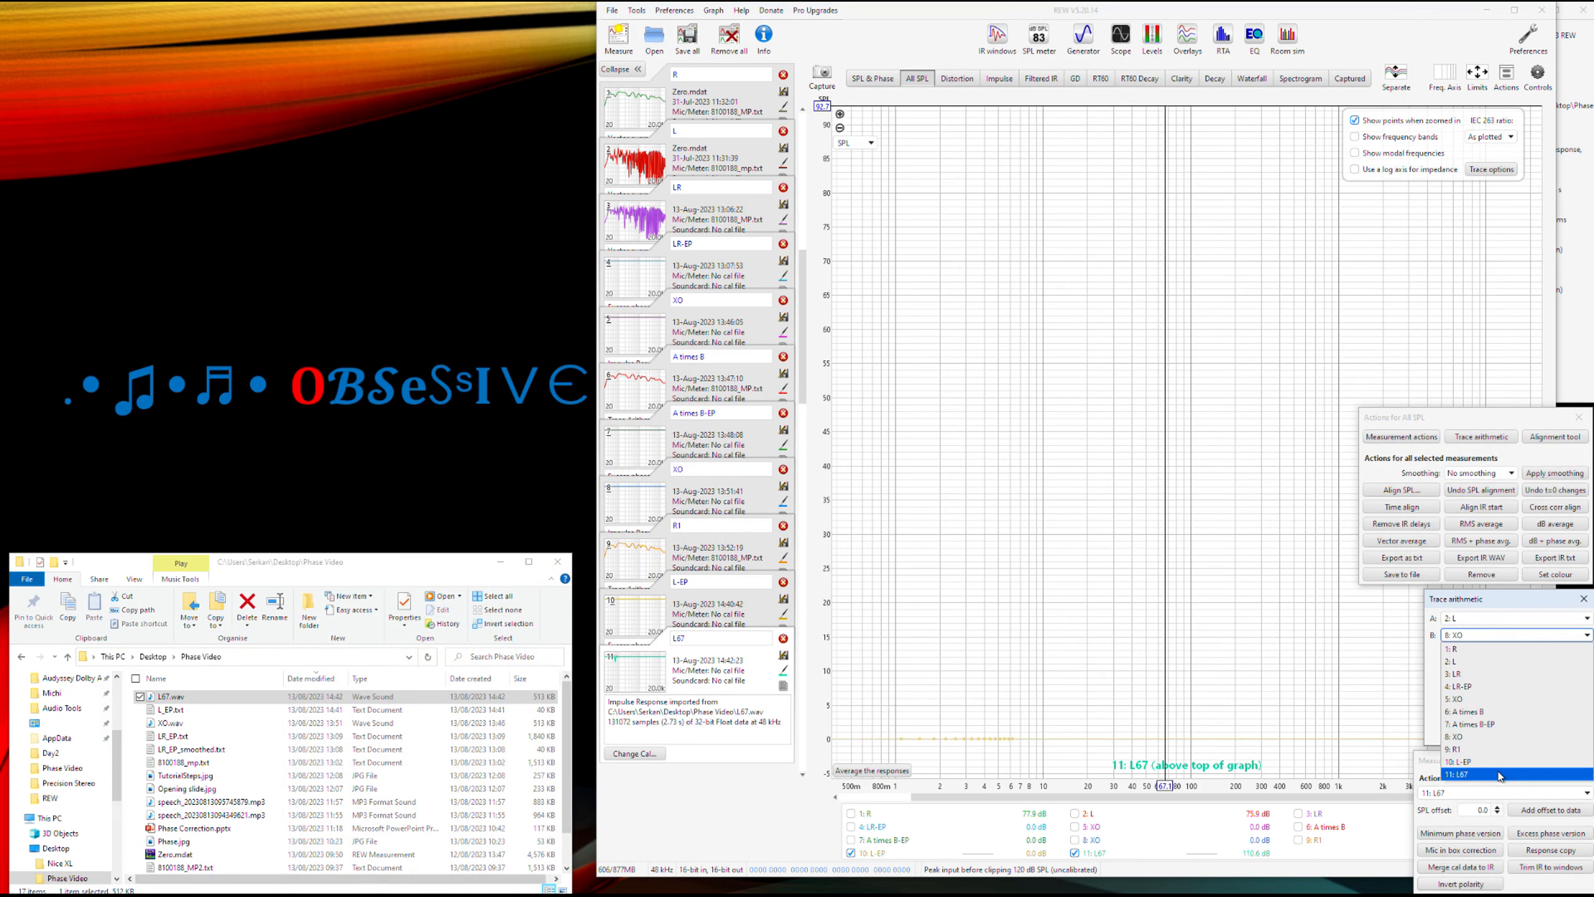
click(1519, 773)
click(1572, 652)
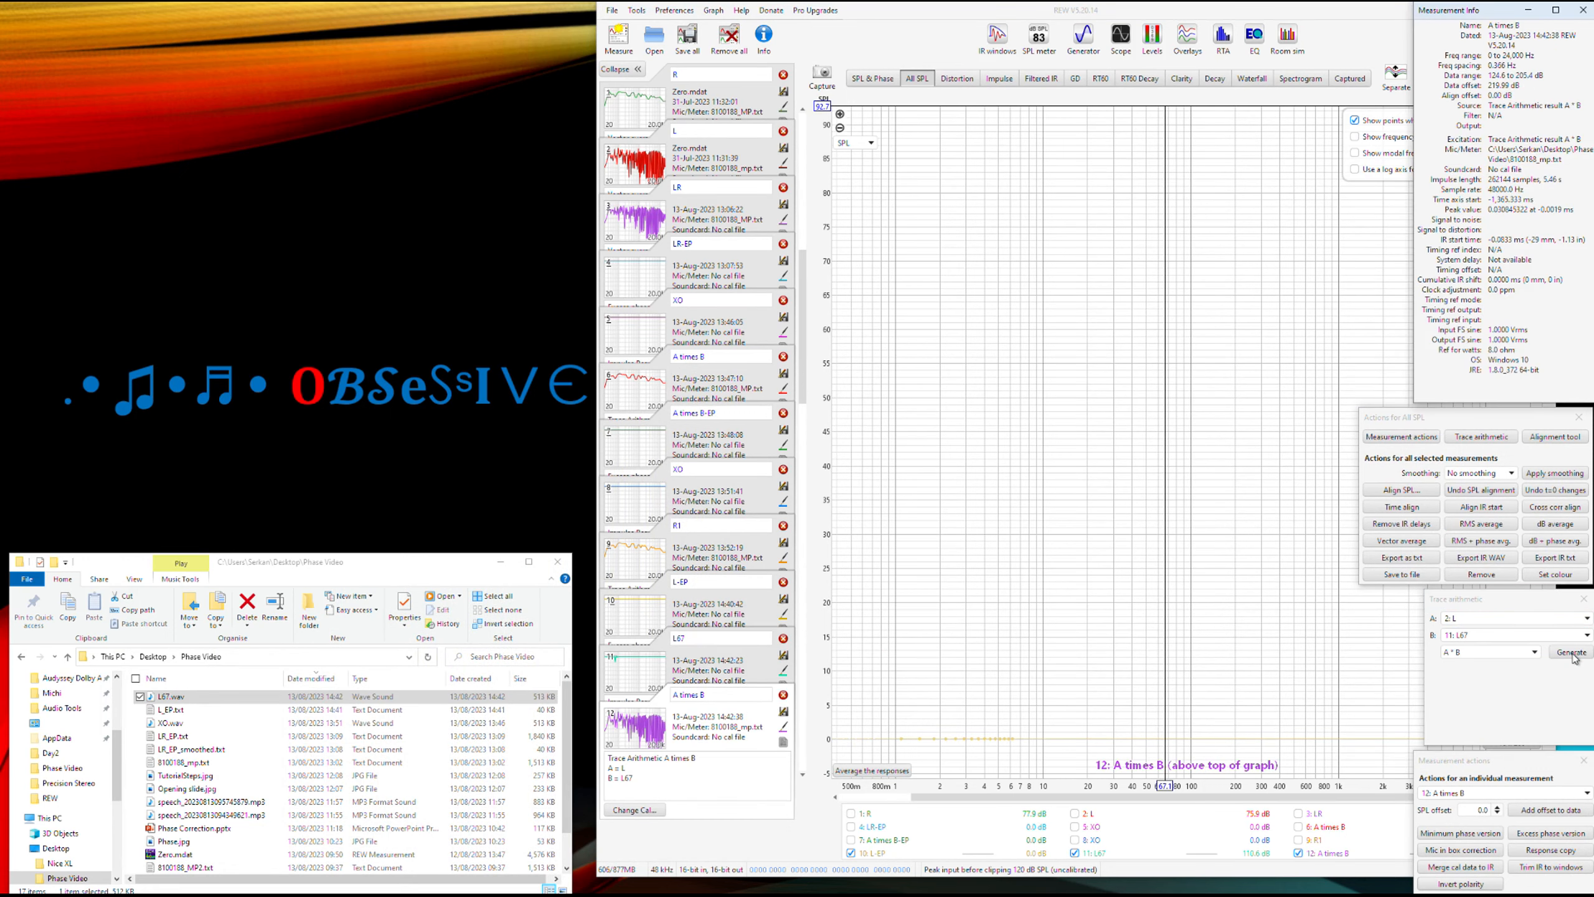
- Compare the spectrograms of the A times B result and measurement L, checking the peak energy time at about 67 Hz
click(1297, 78)
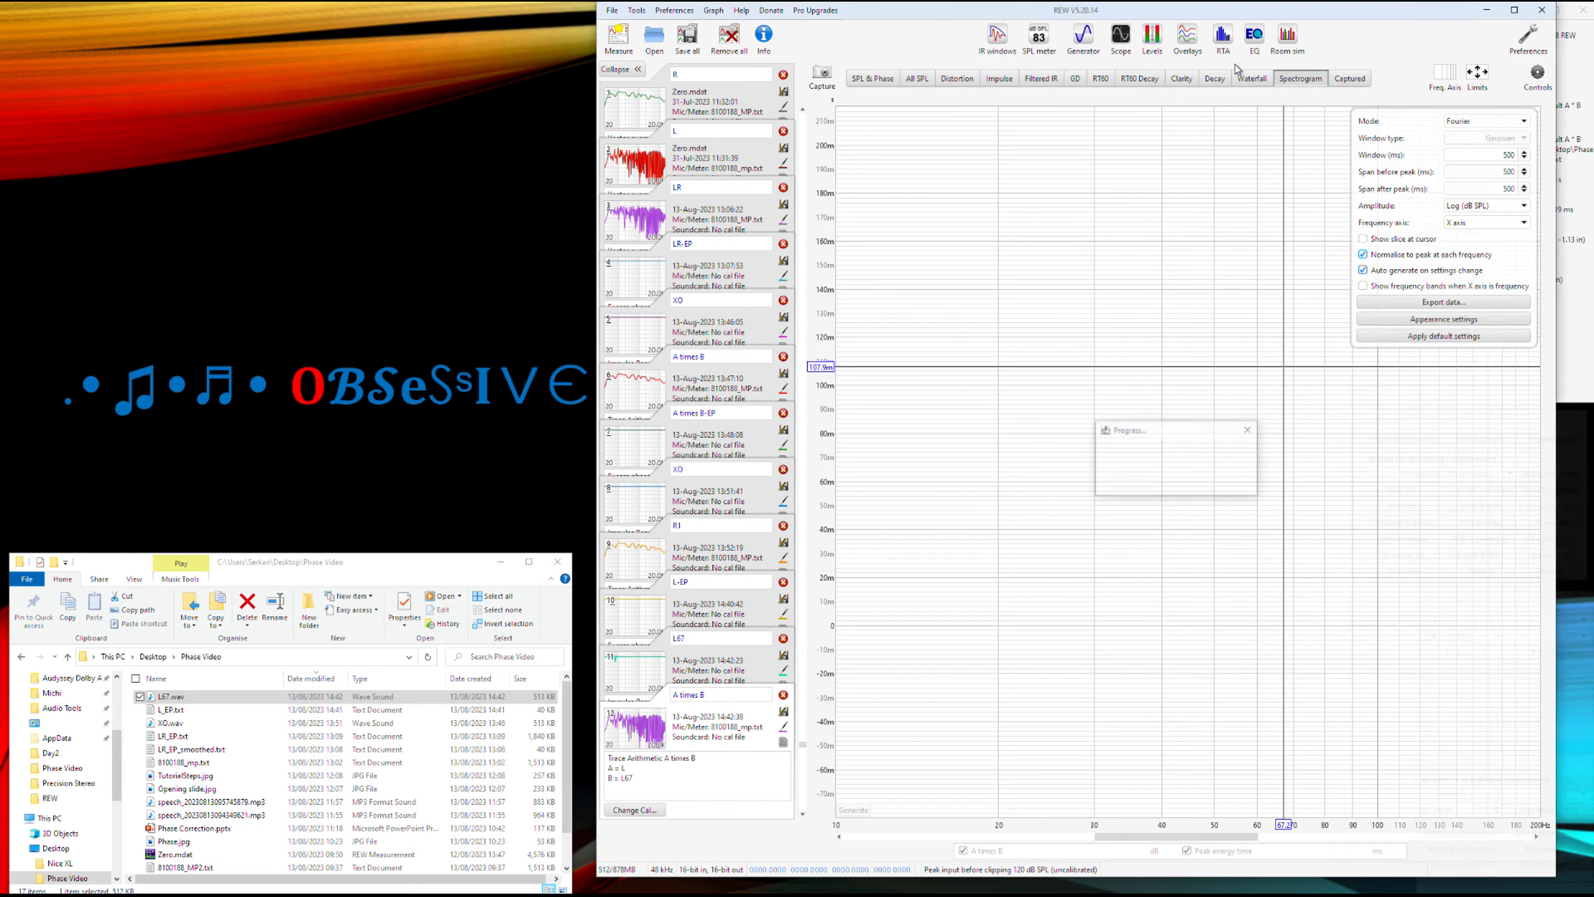
click(1515, 11)
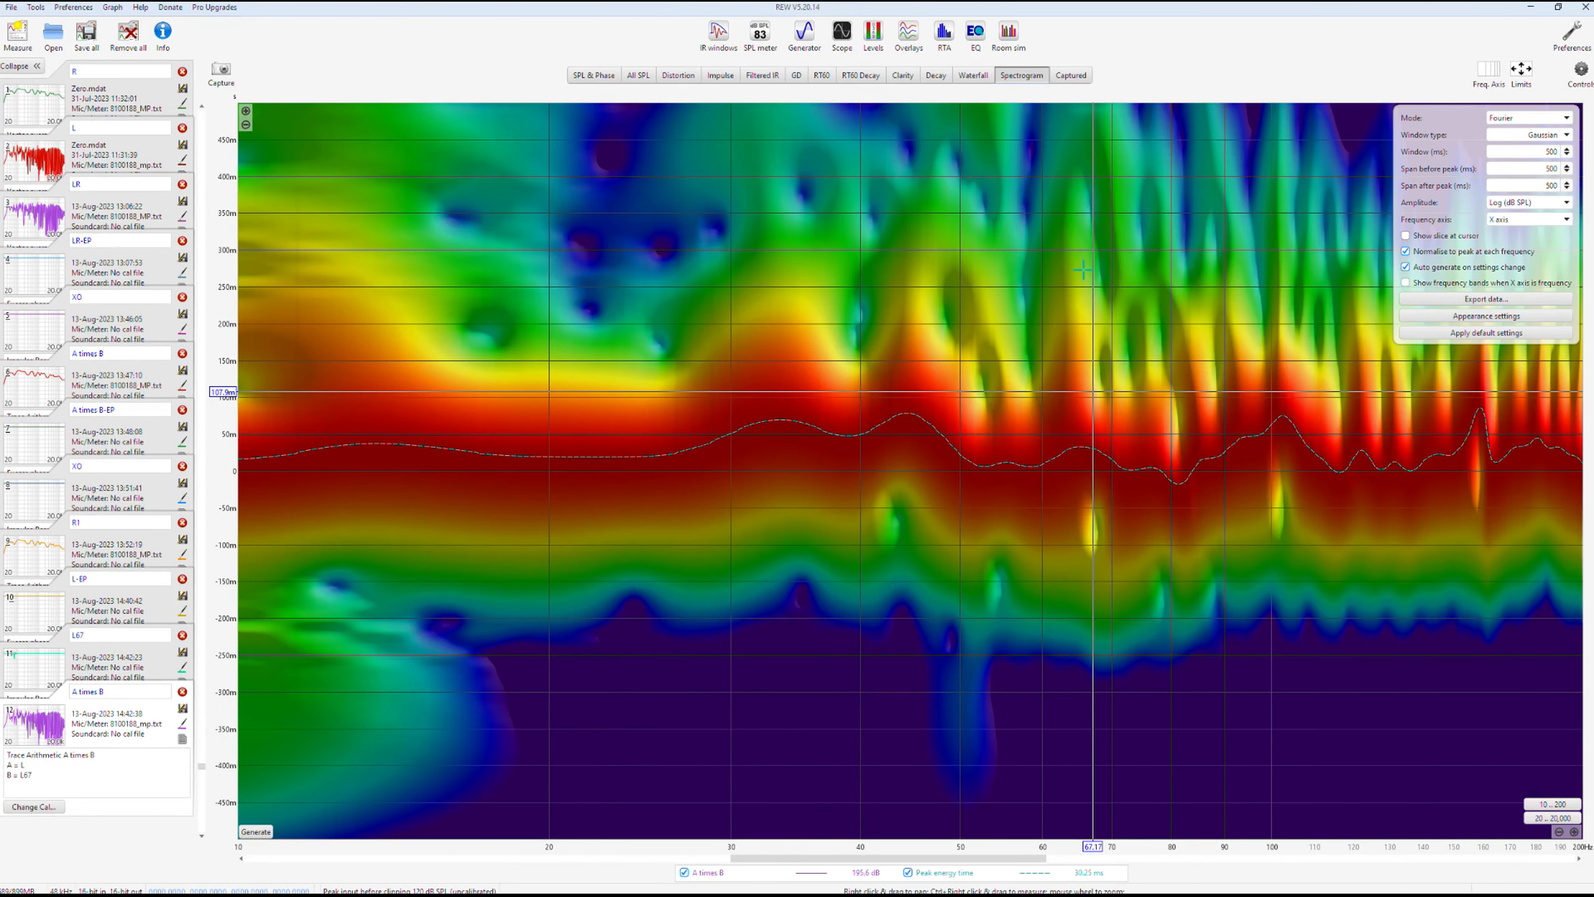
click(97, 148)
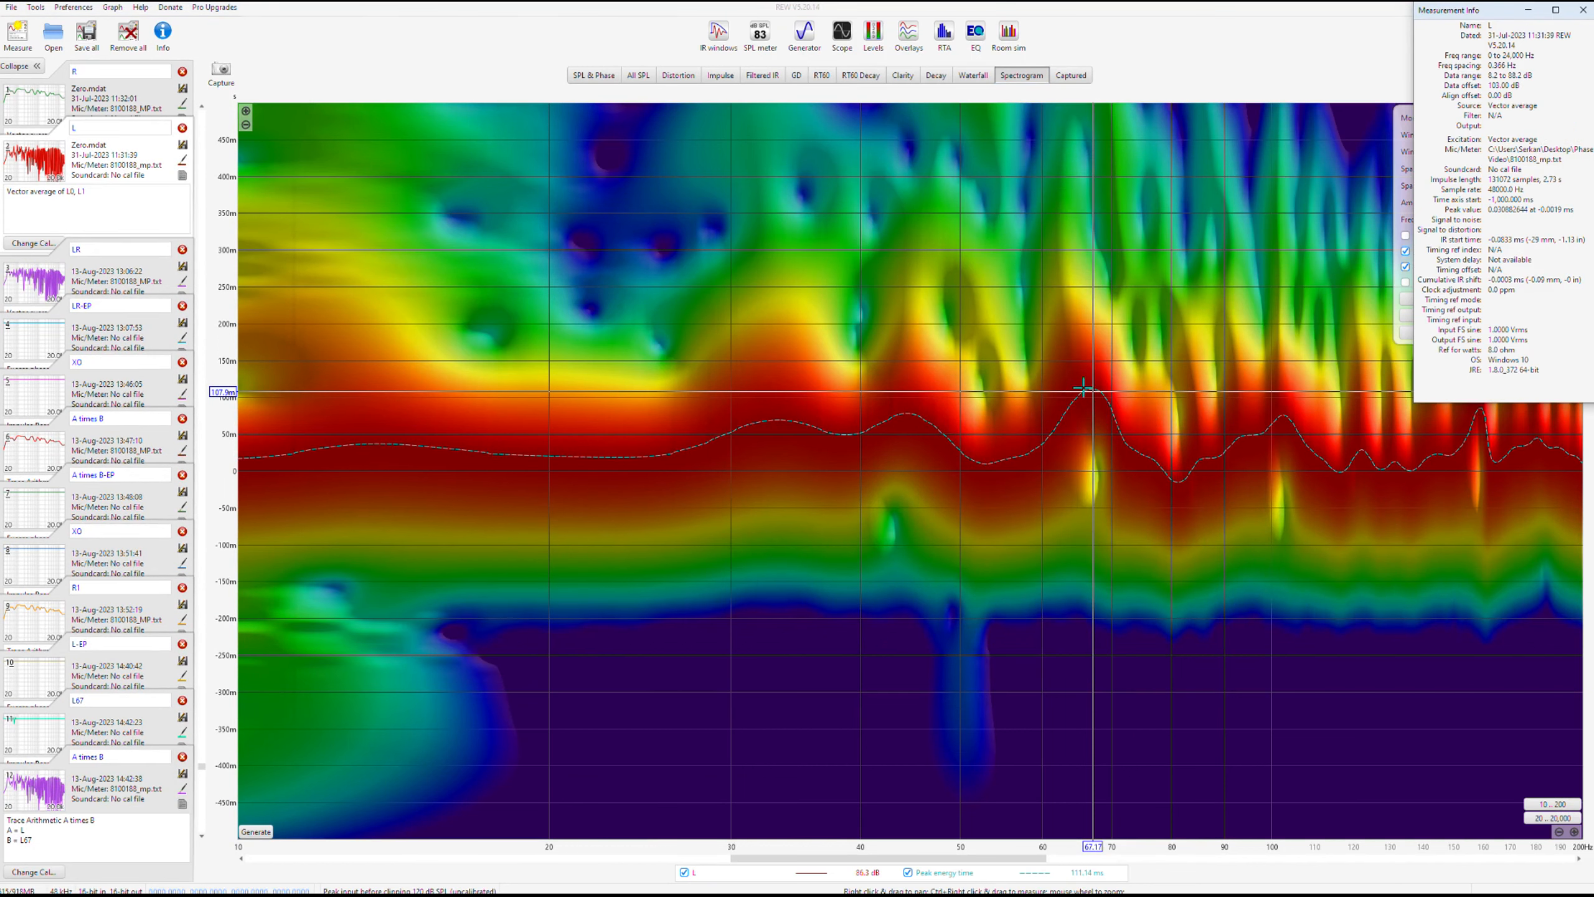
click(1093, 389)
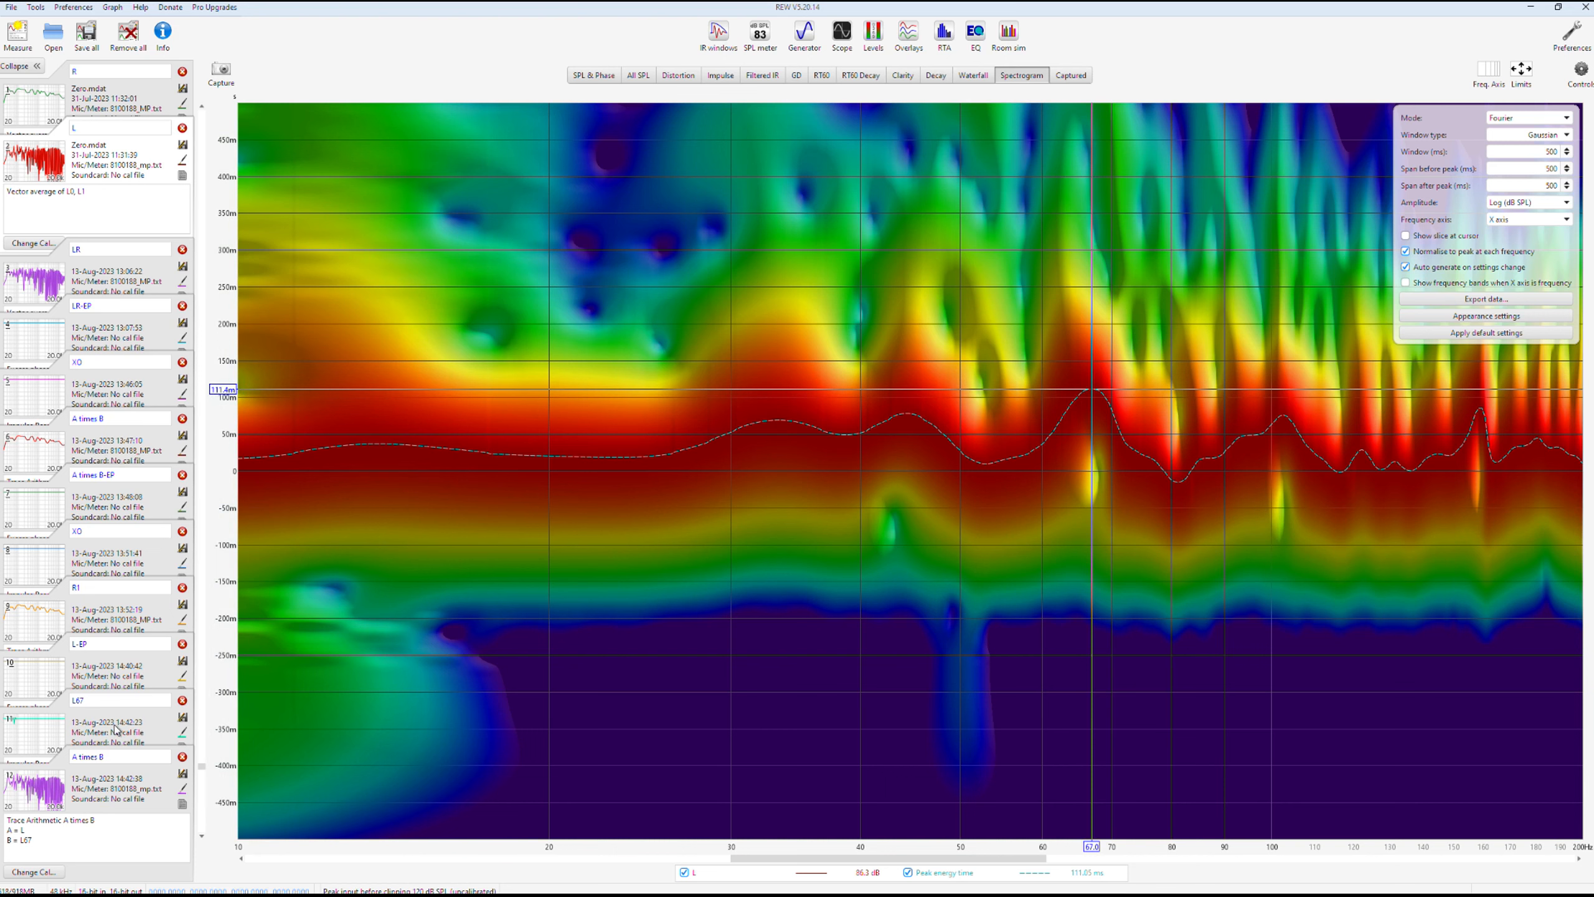
double_click(145, 799)
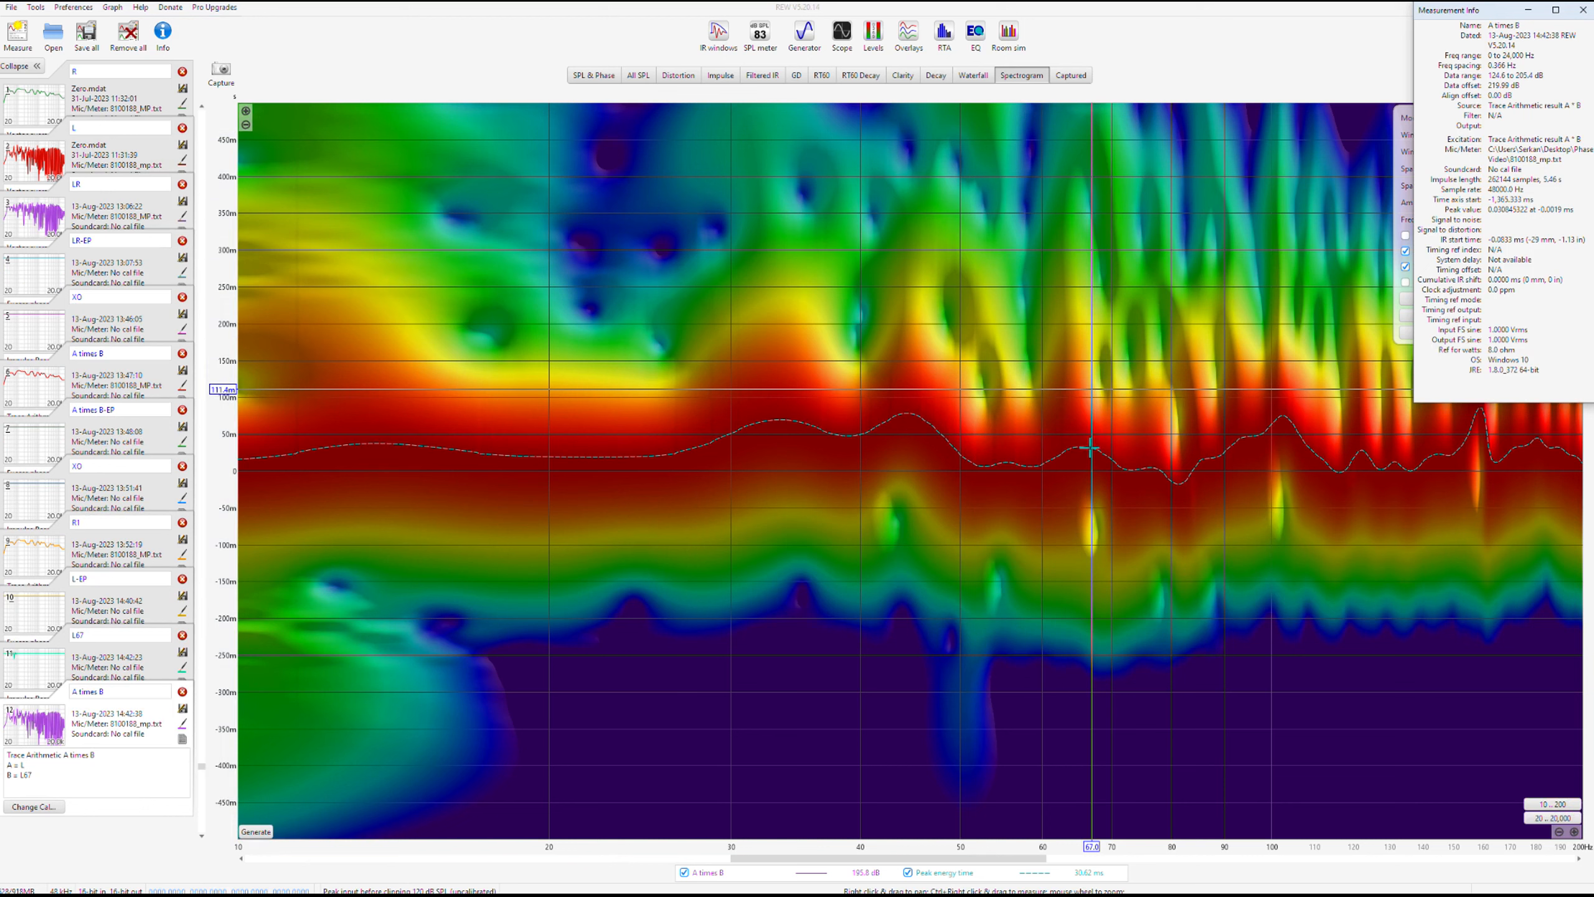
click(1092, 447)
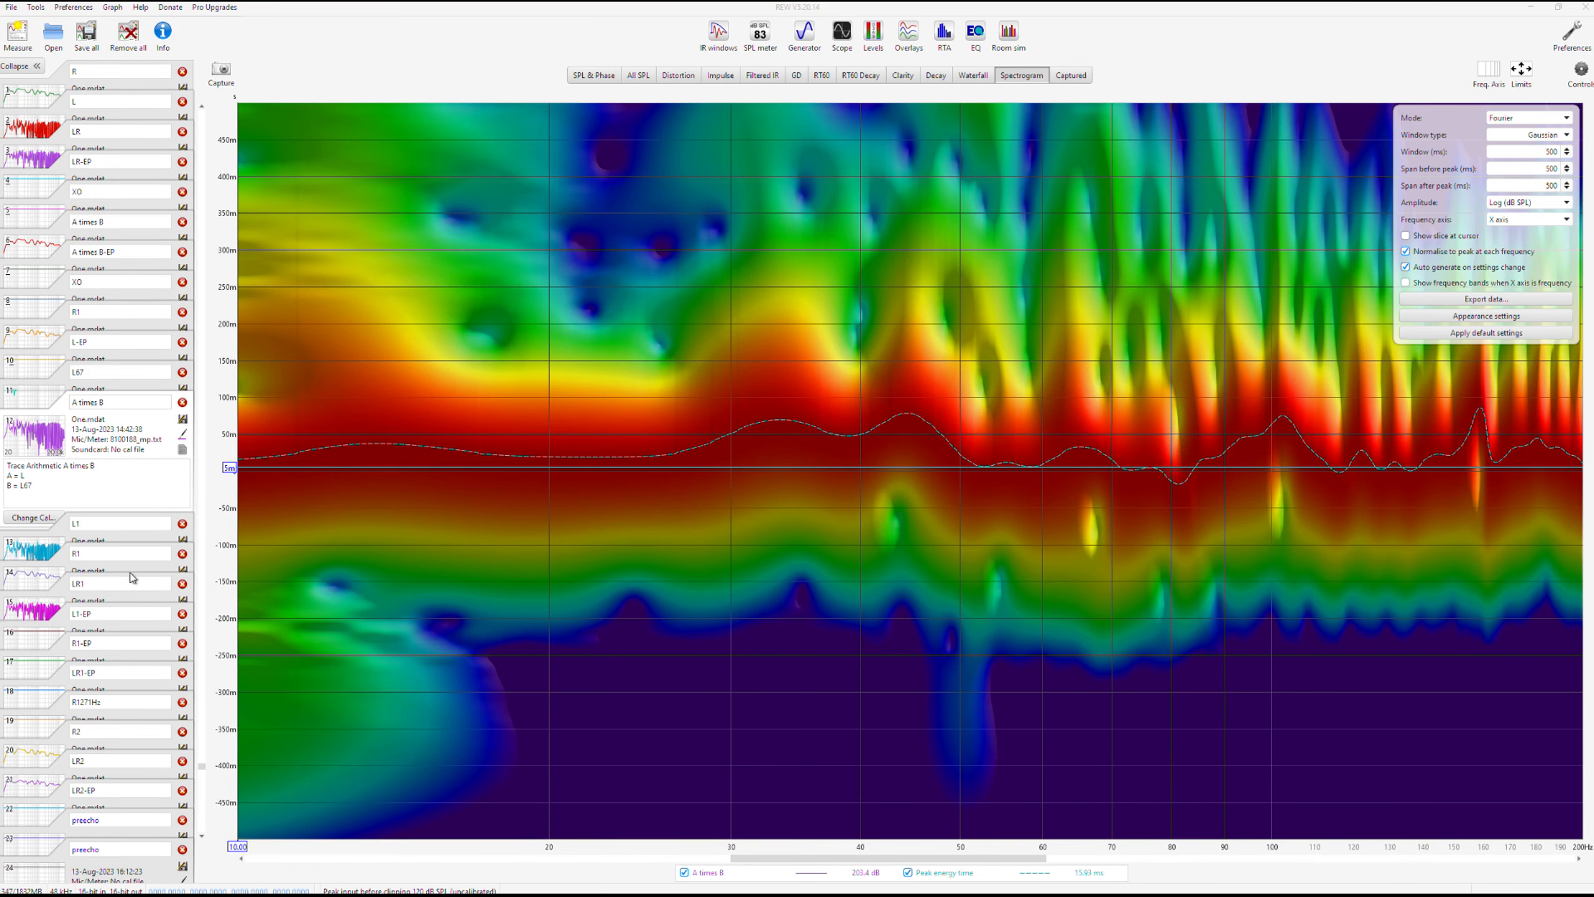
- Show the L67 spectrogram in Airy CWT mode with 1/3 frequency resolution and frequency on the Y axis
click(92, 391)
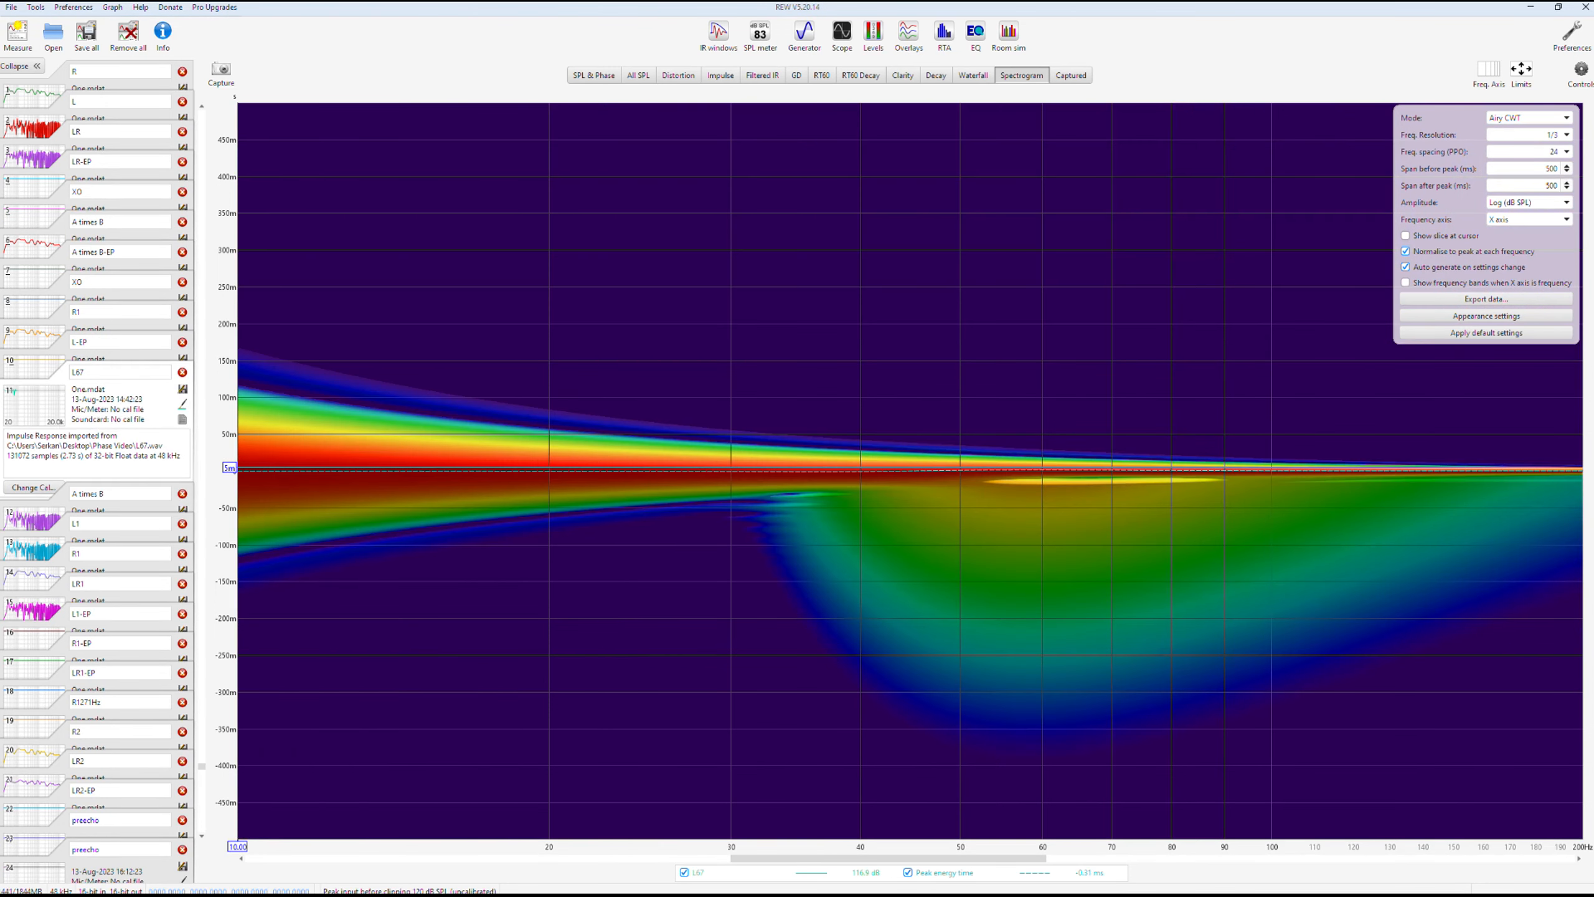
click(1540, 120)
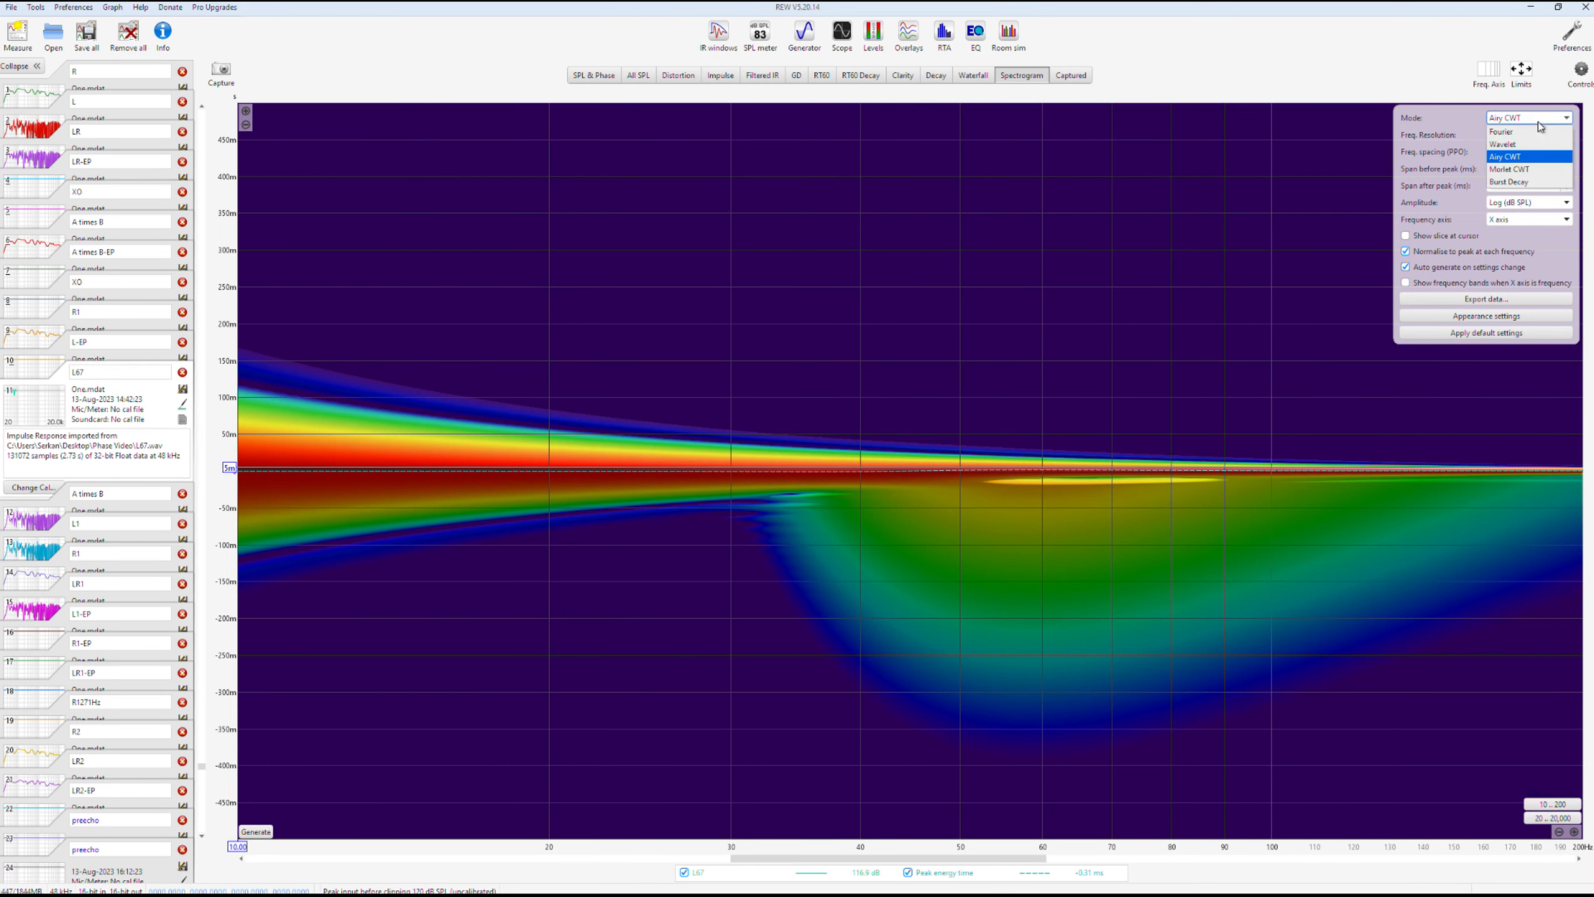
click(1517, 157)
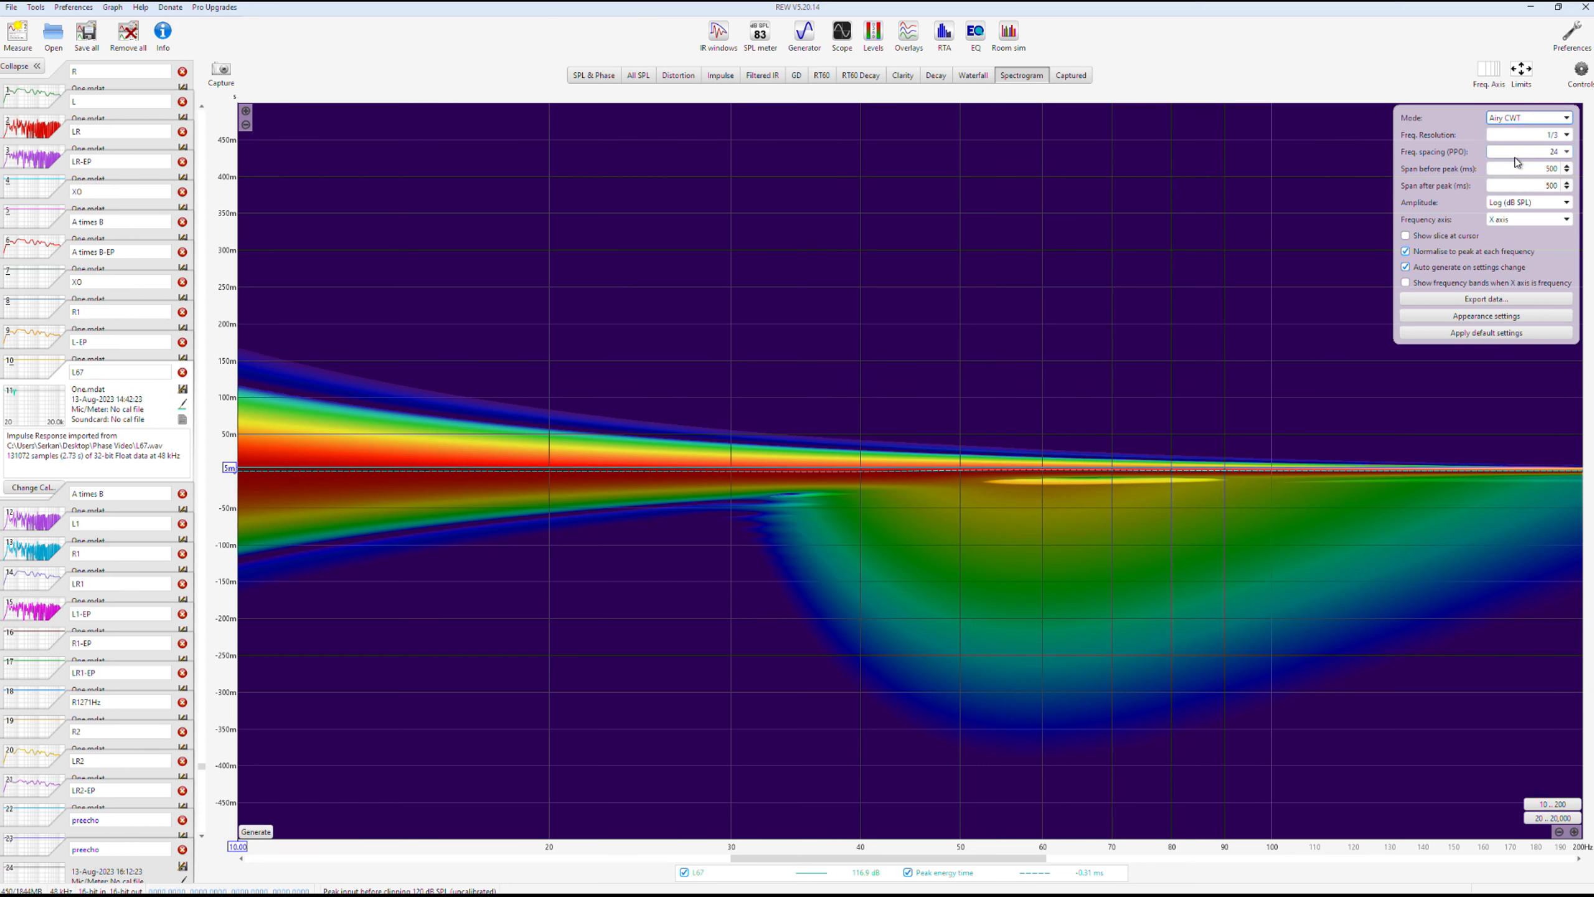
click(1519, 219)
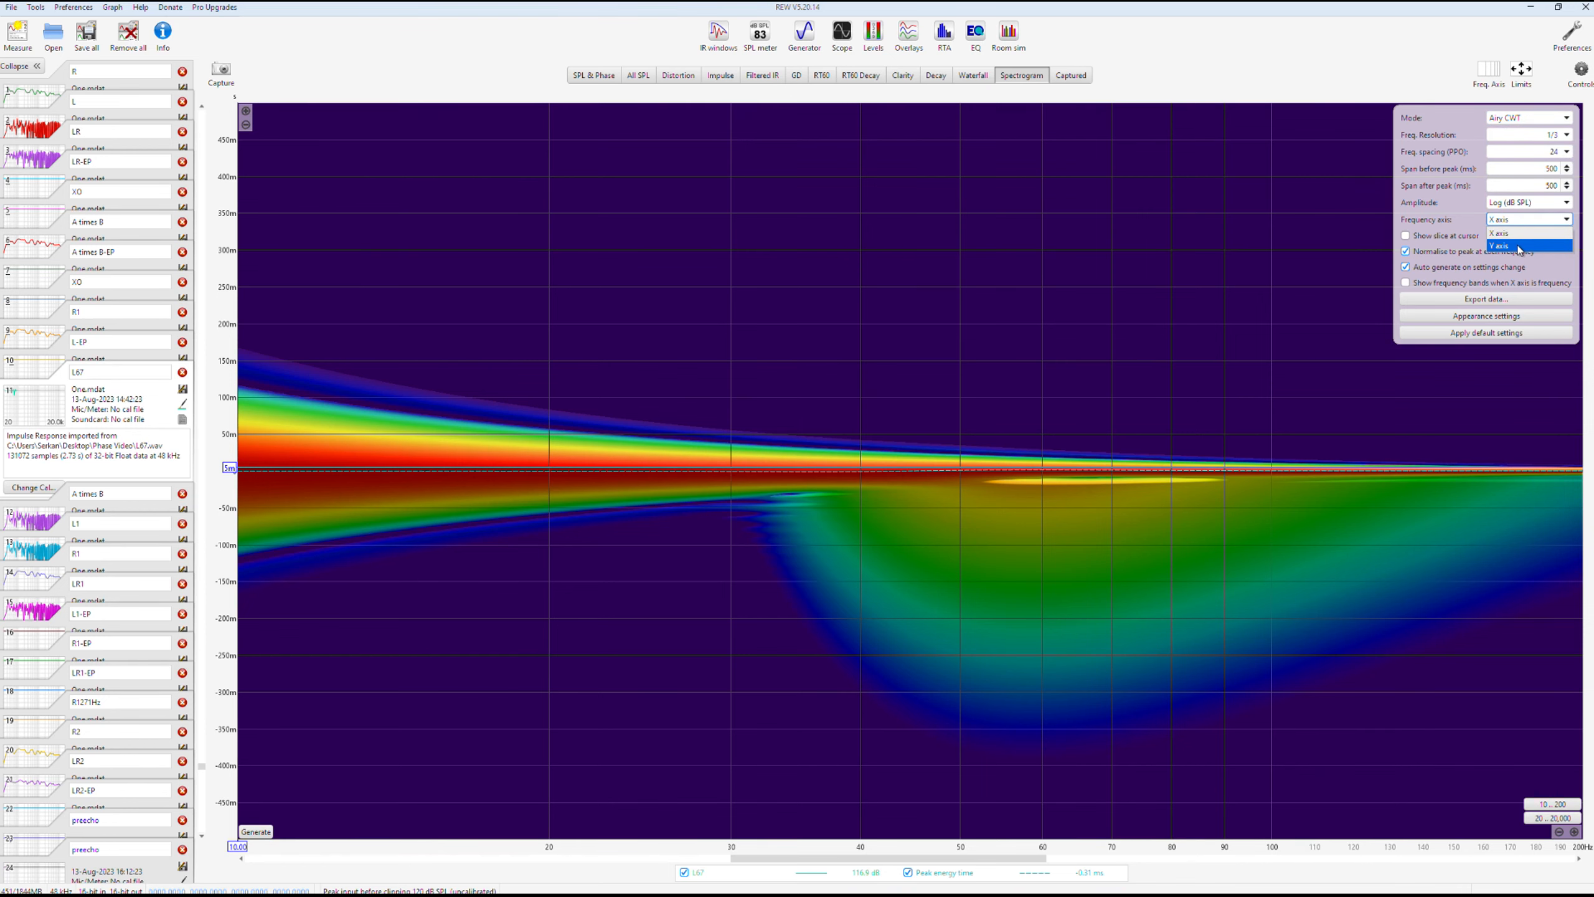
click(1519, 245)
click(1568, 135)
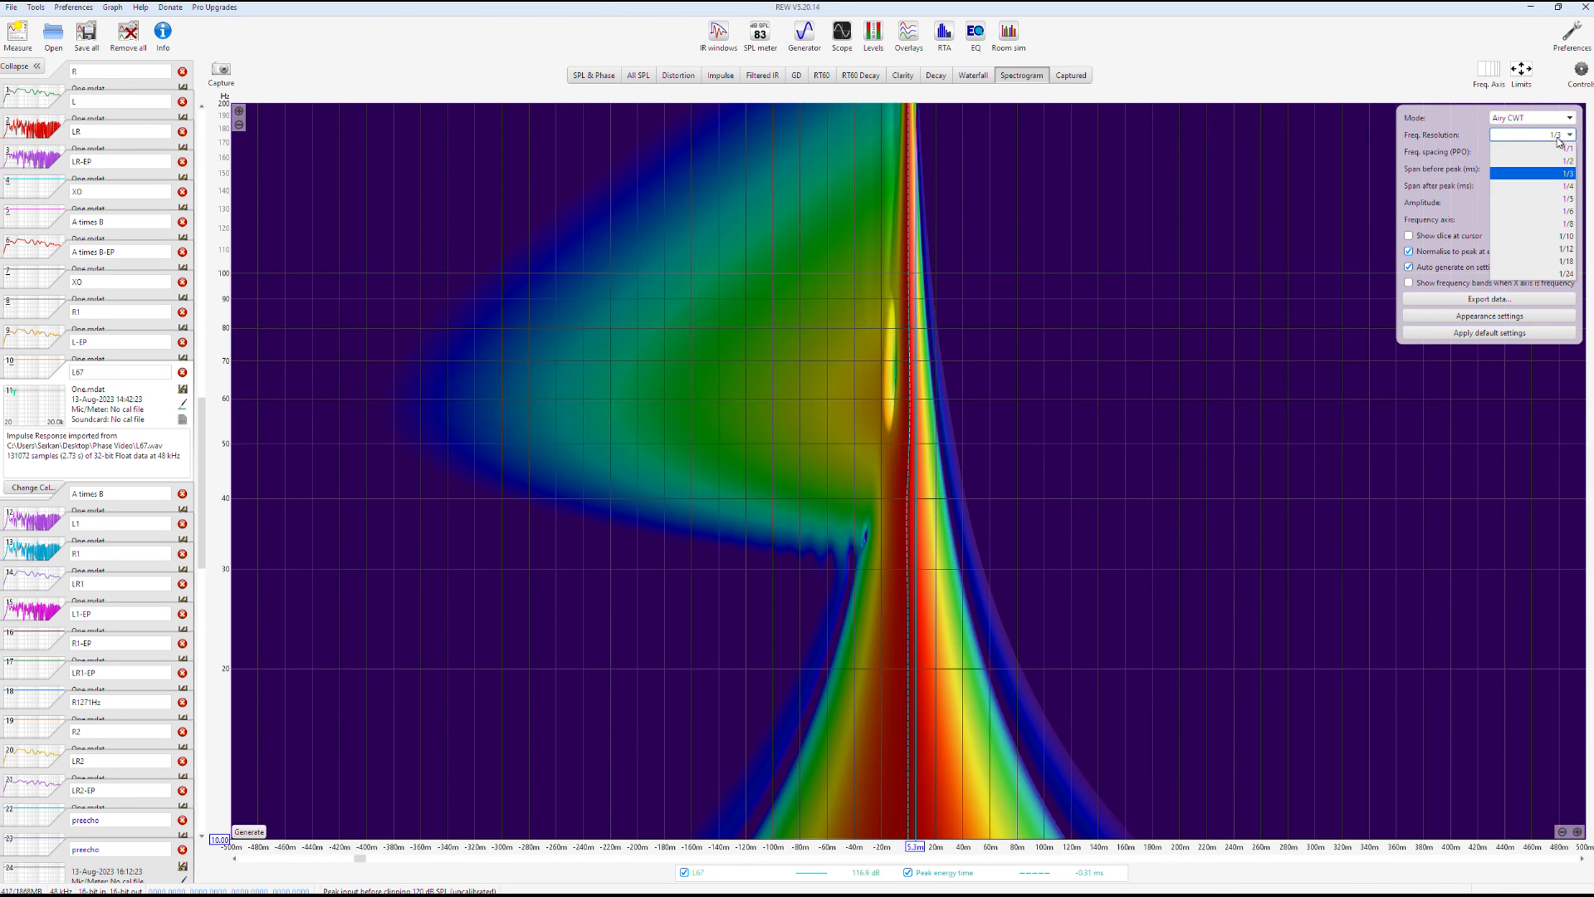
click(1564, 180)
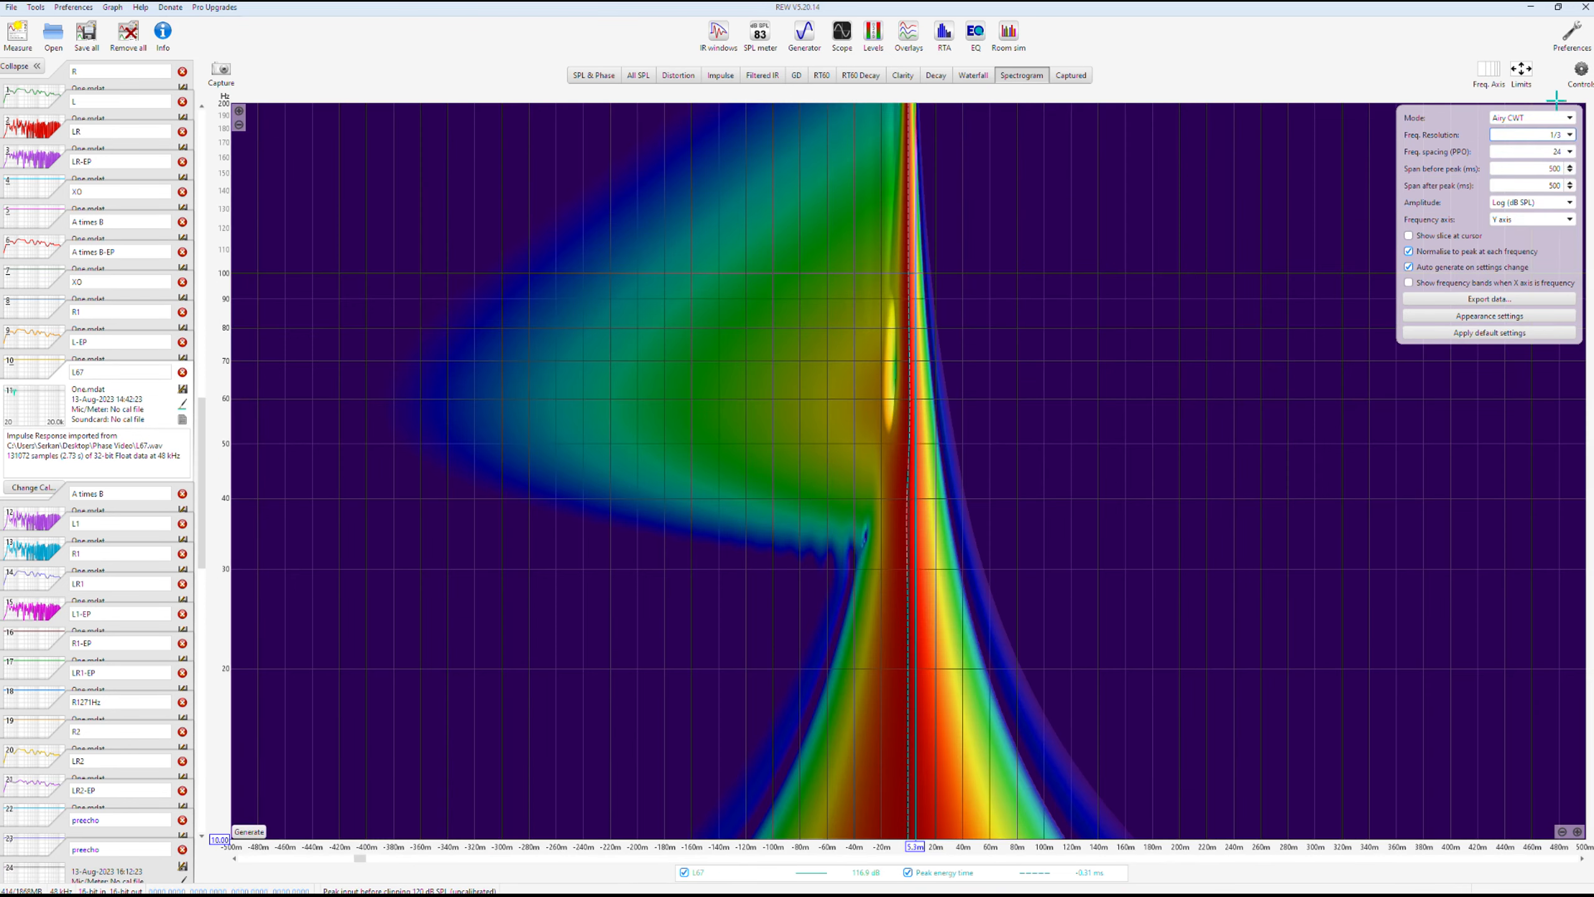
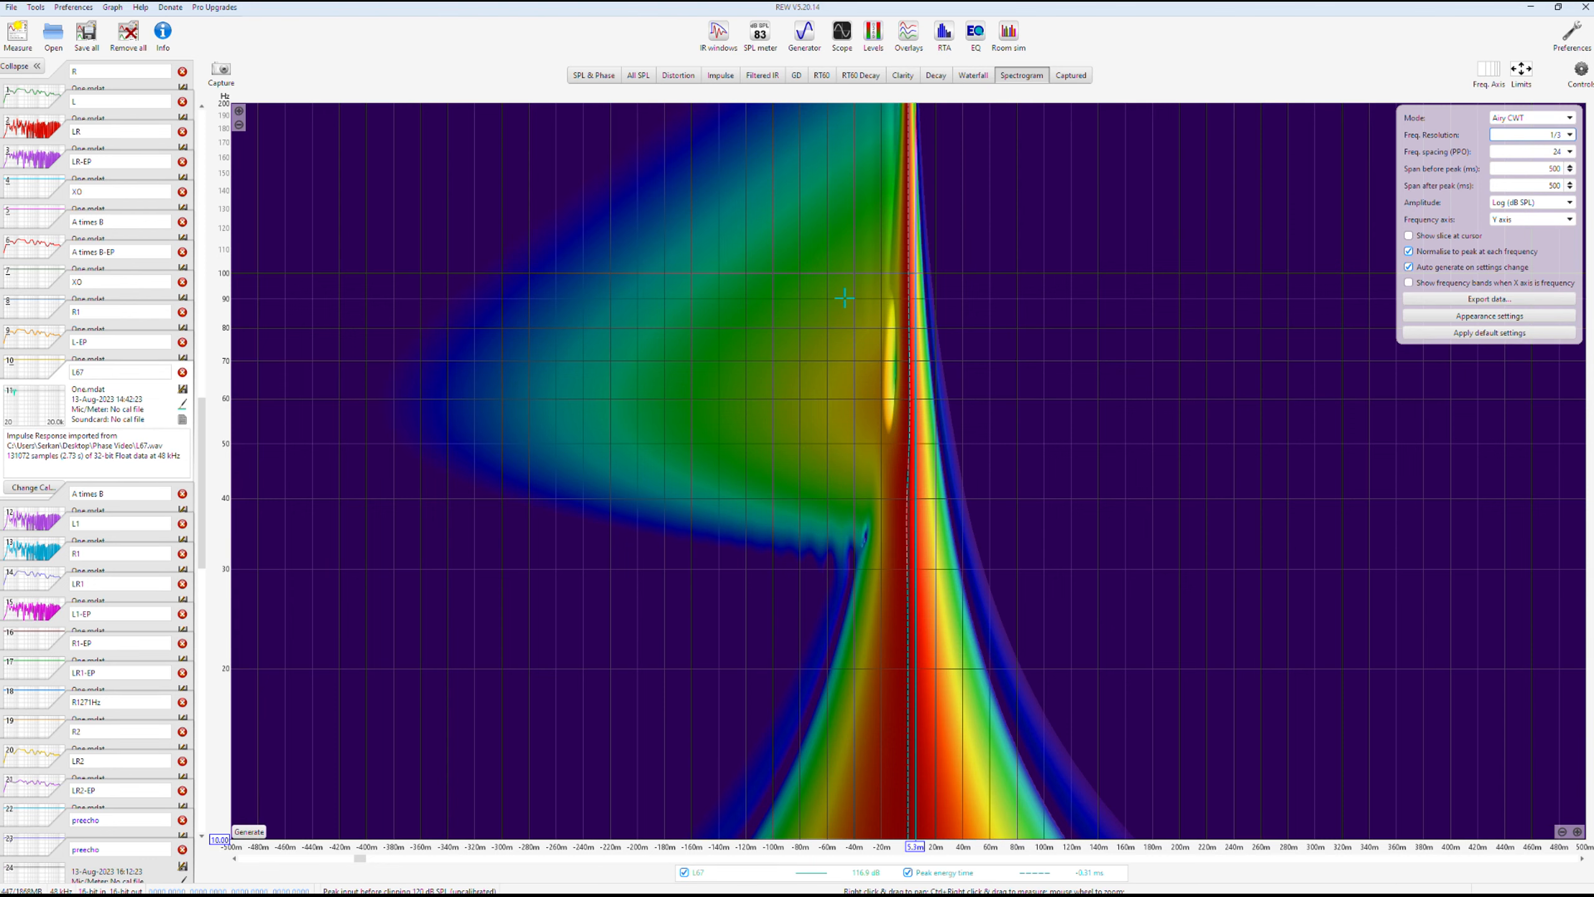
- Switch to Roon and open the Convolution filter in the MUSE audio settings of the Oppo 205 Java EXCL device
click(1559, 7)
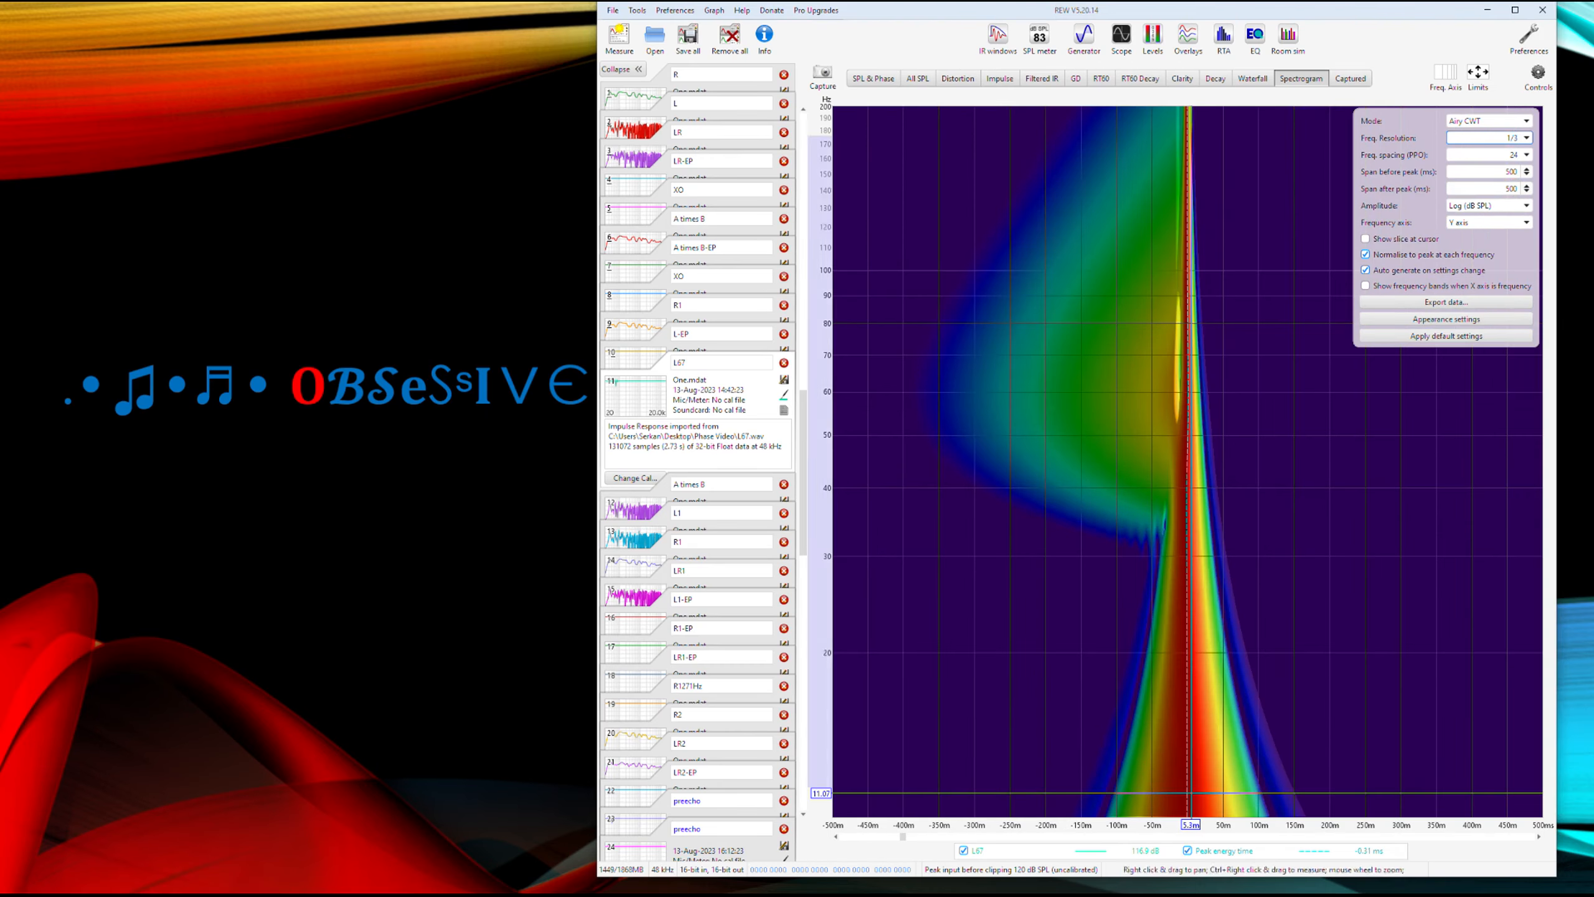
click(1041, 887)
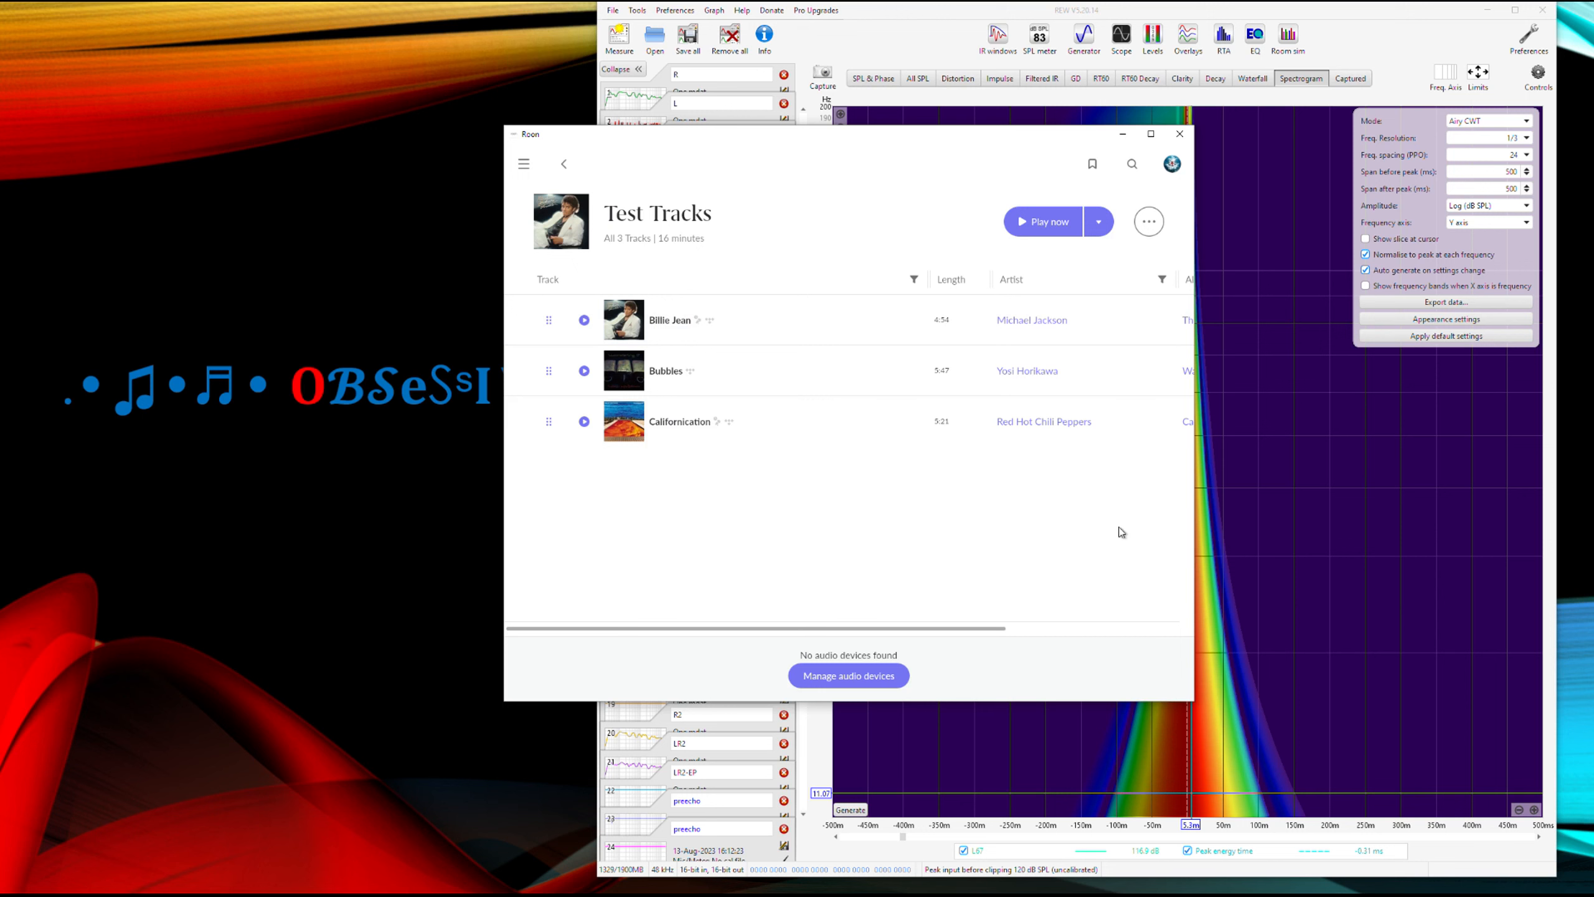
drag(1195, 505, 1494, 505)
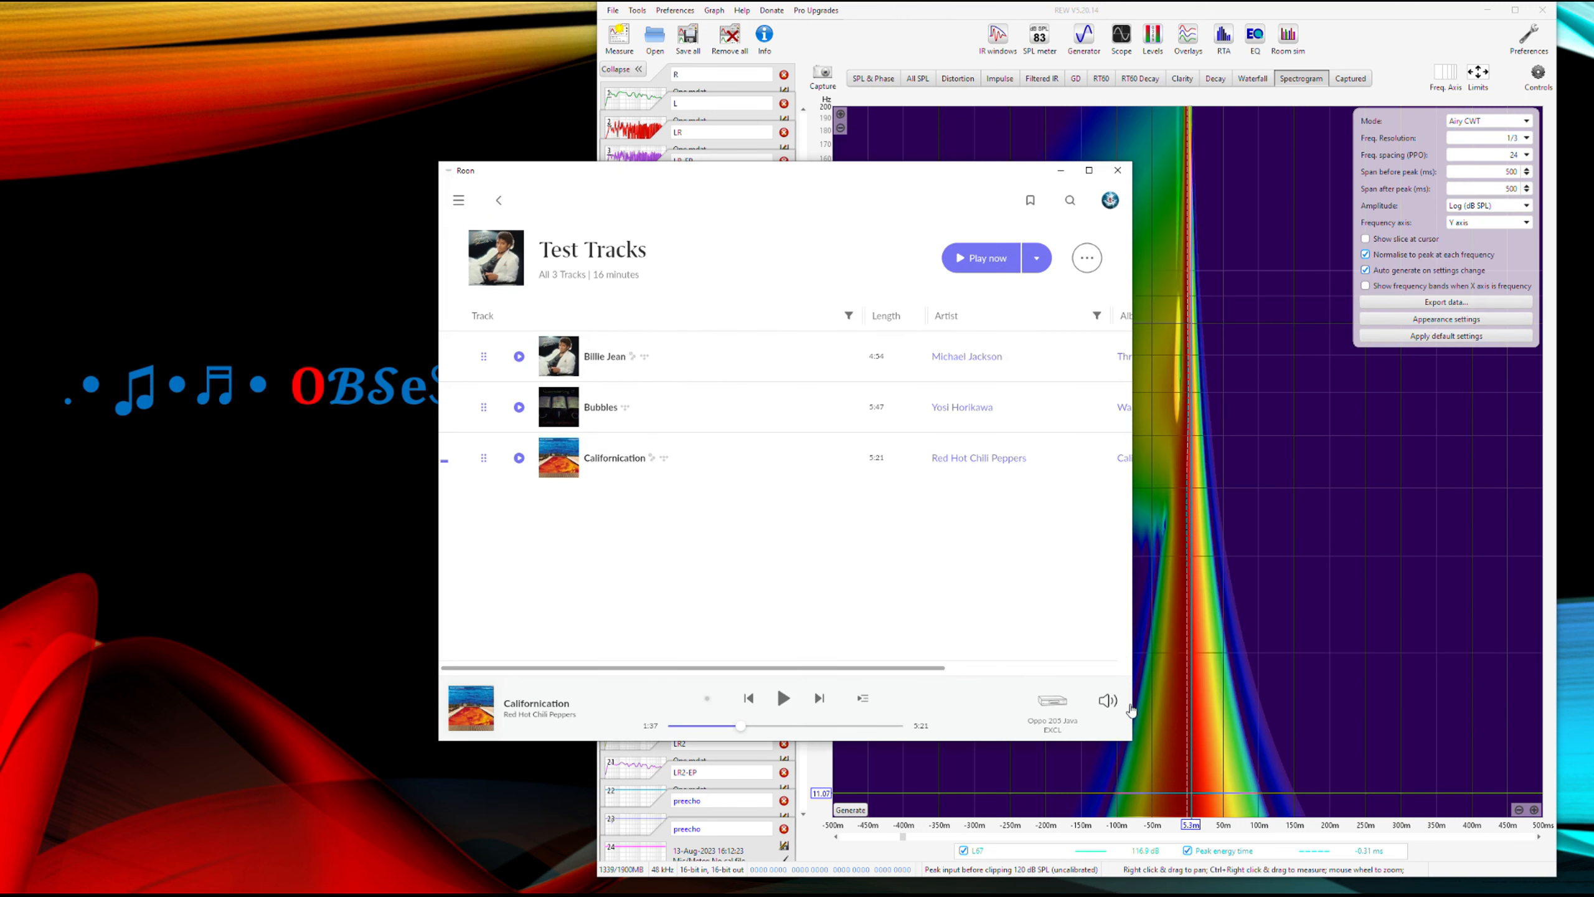
click(1108, 703)
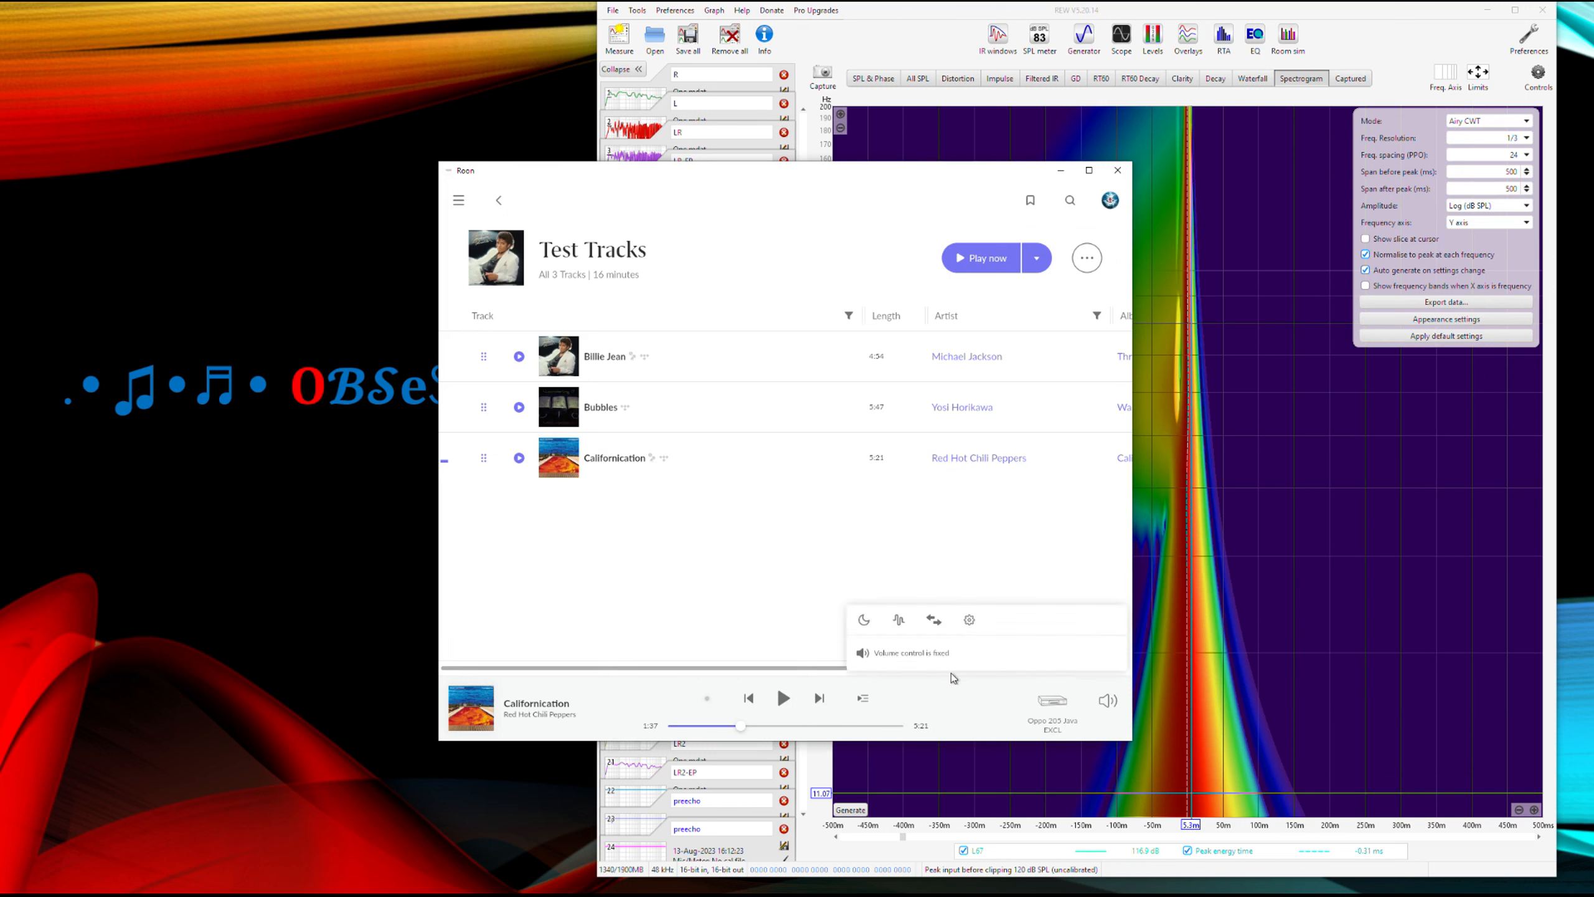
click(896, 619)
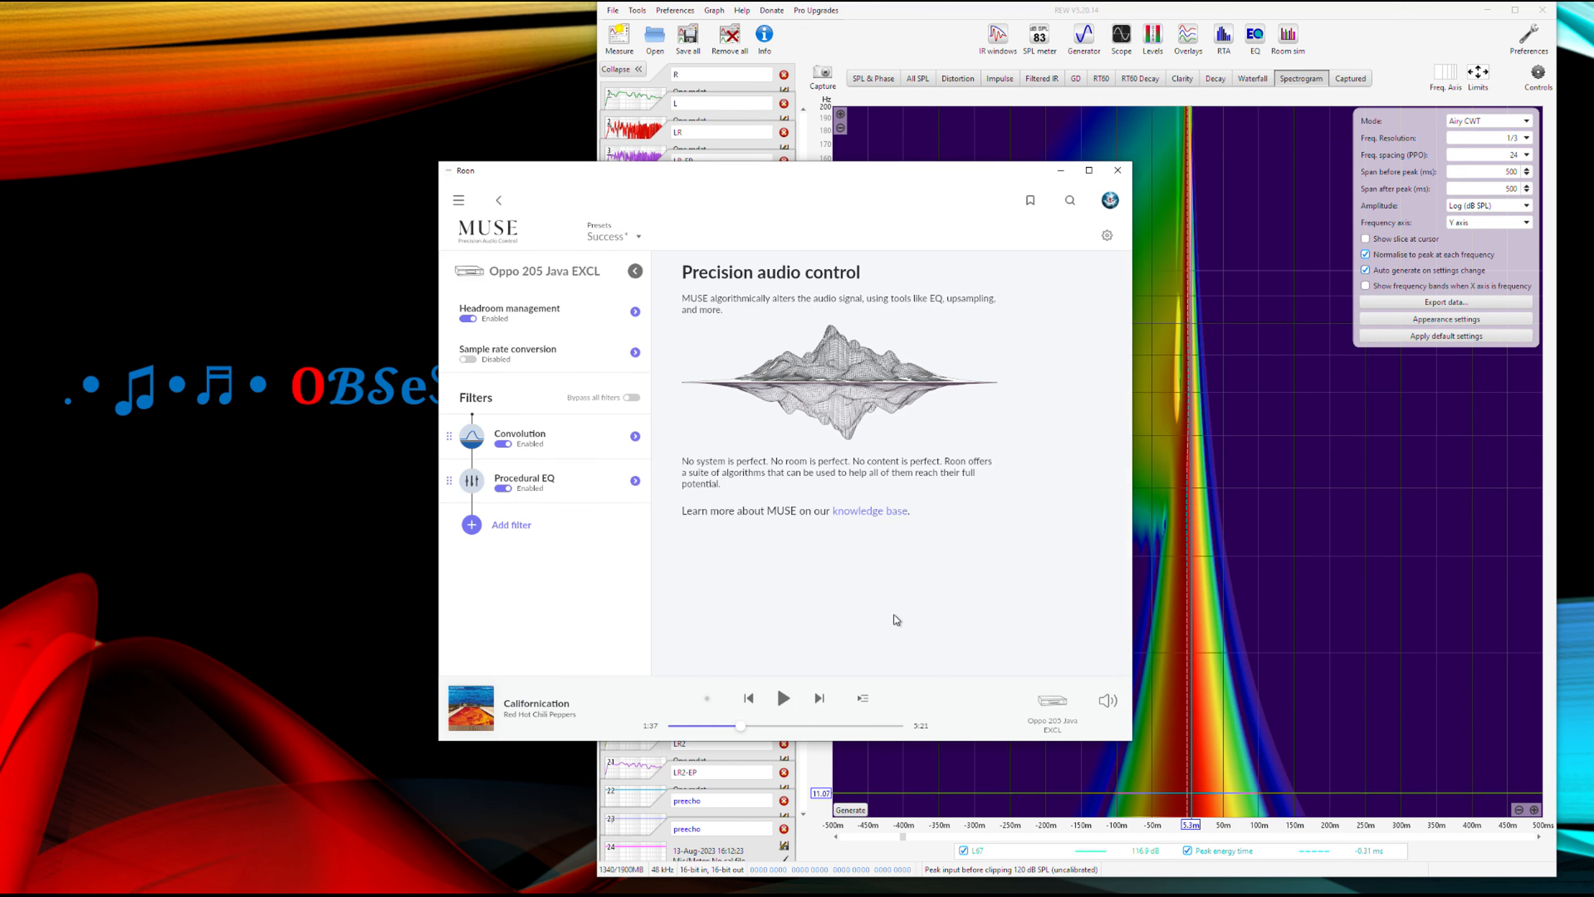
click(572, 440)
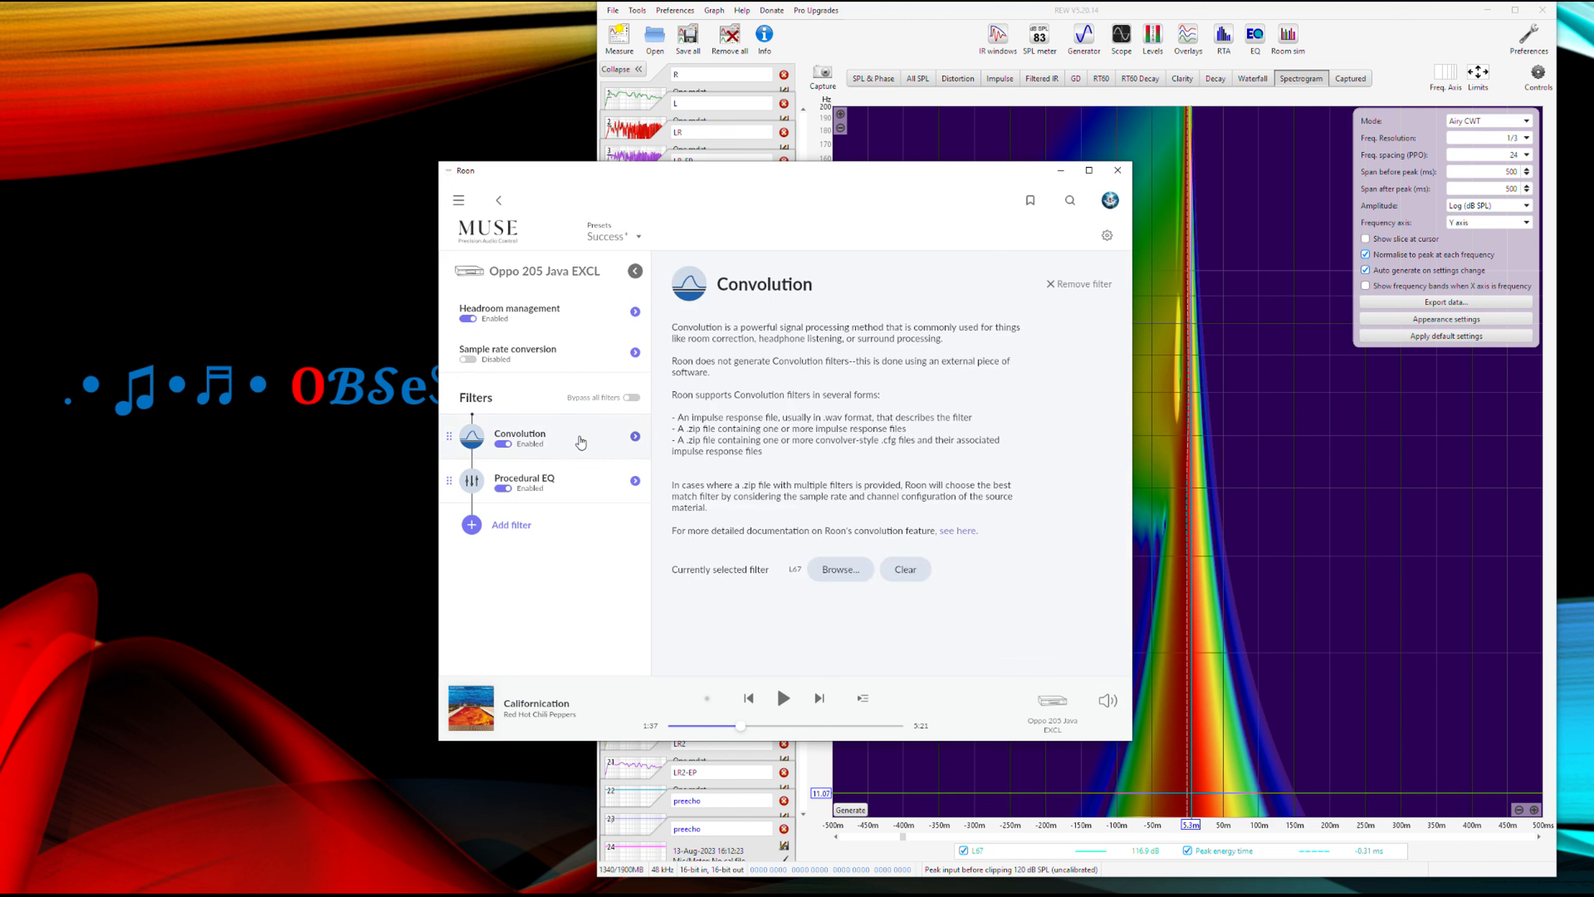
- Load L67.wav from the Phase Video folder on the Desktop as the convolution filter
click(842, 573)
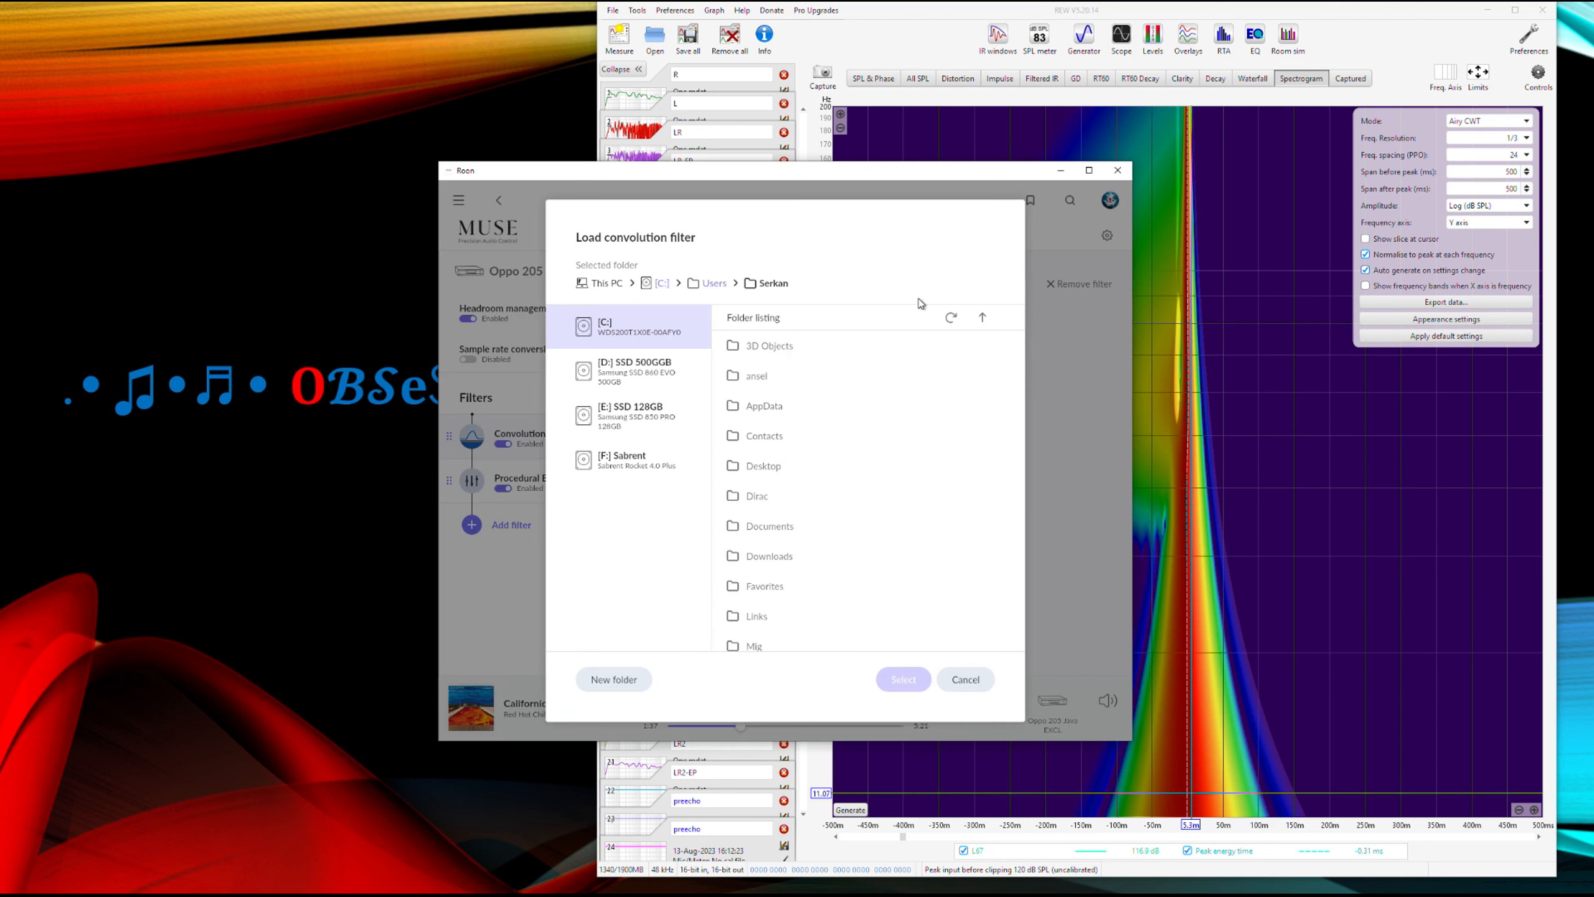
scroll(906, 491, down, 4)
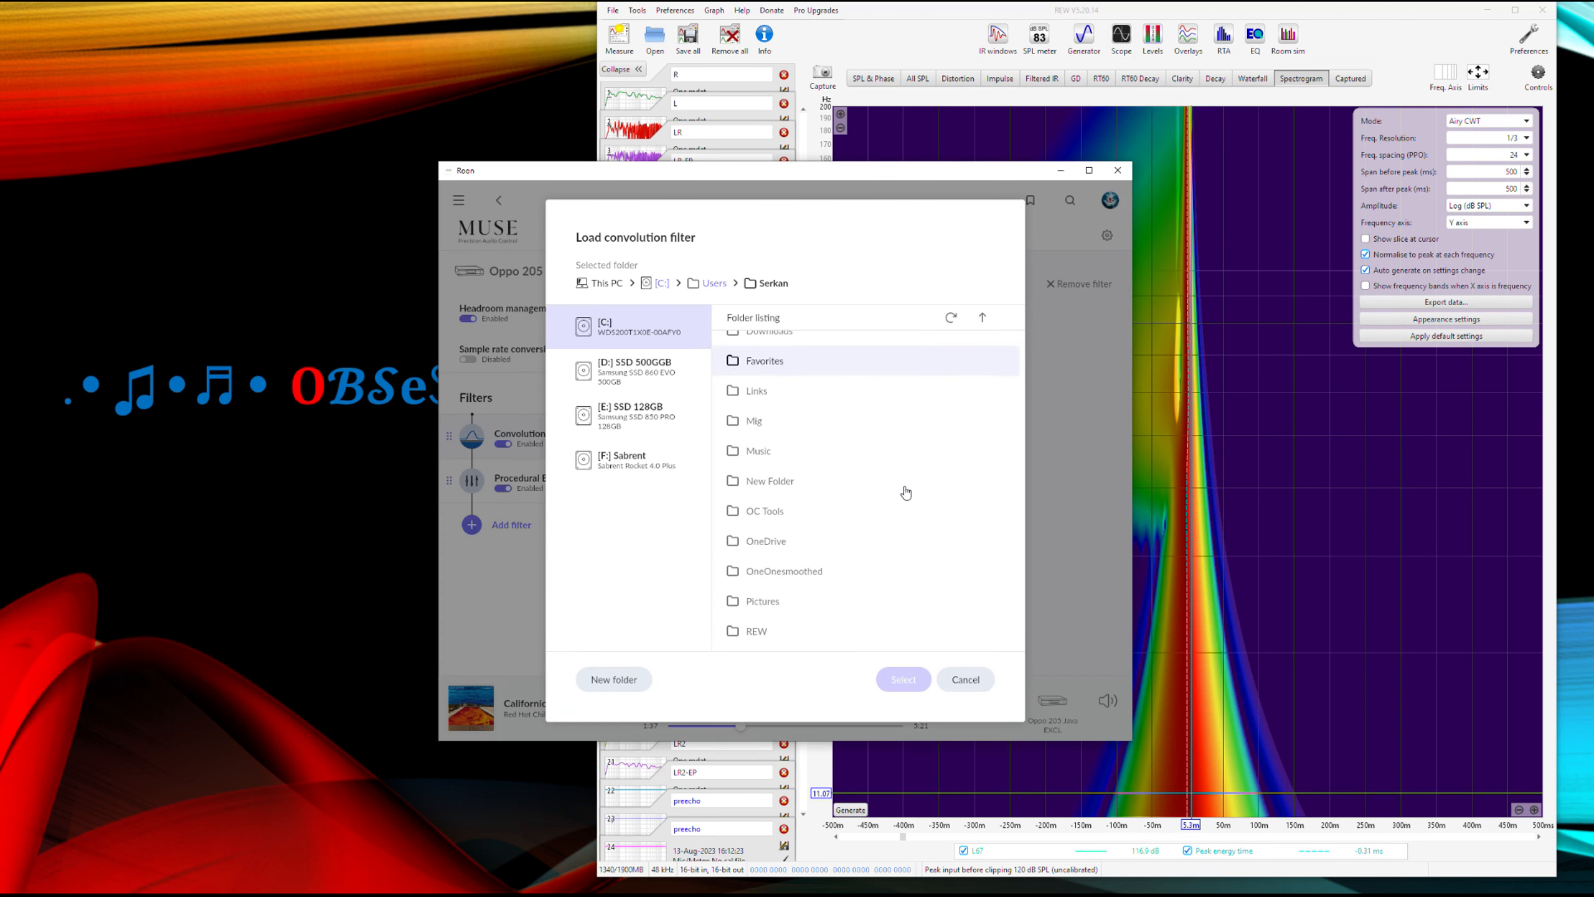
scroll(813, 528, down, 2)
scroll(814, 535, up, 5)
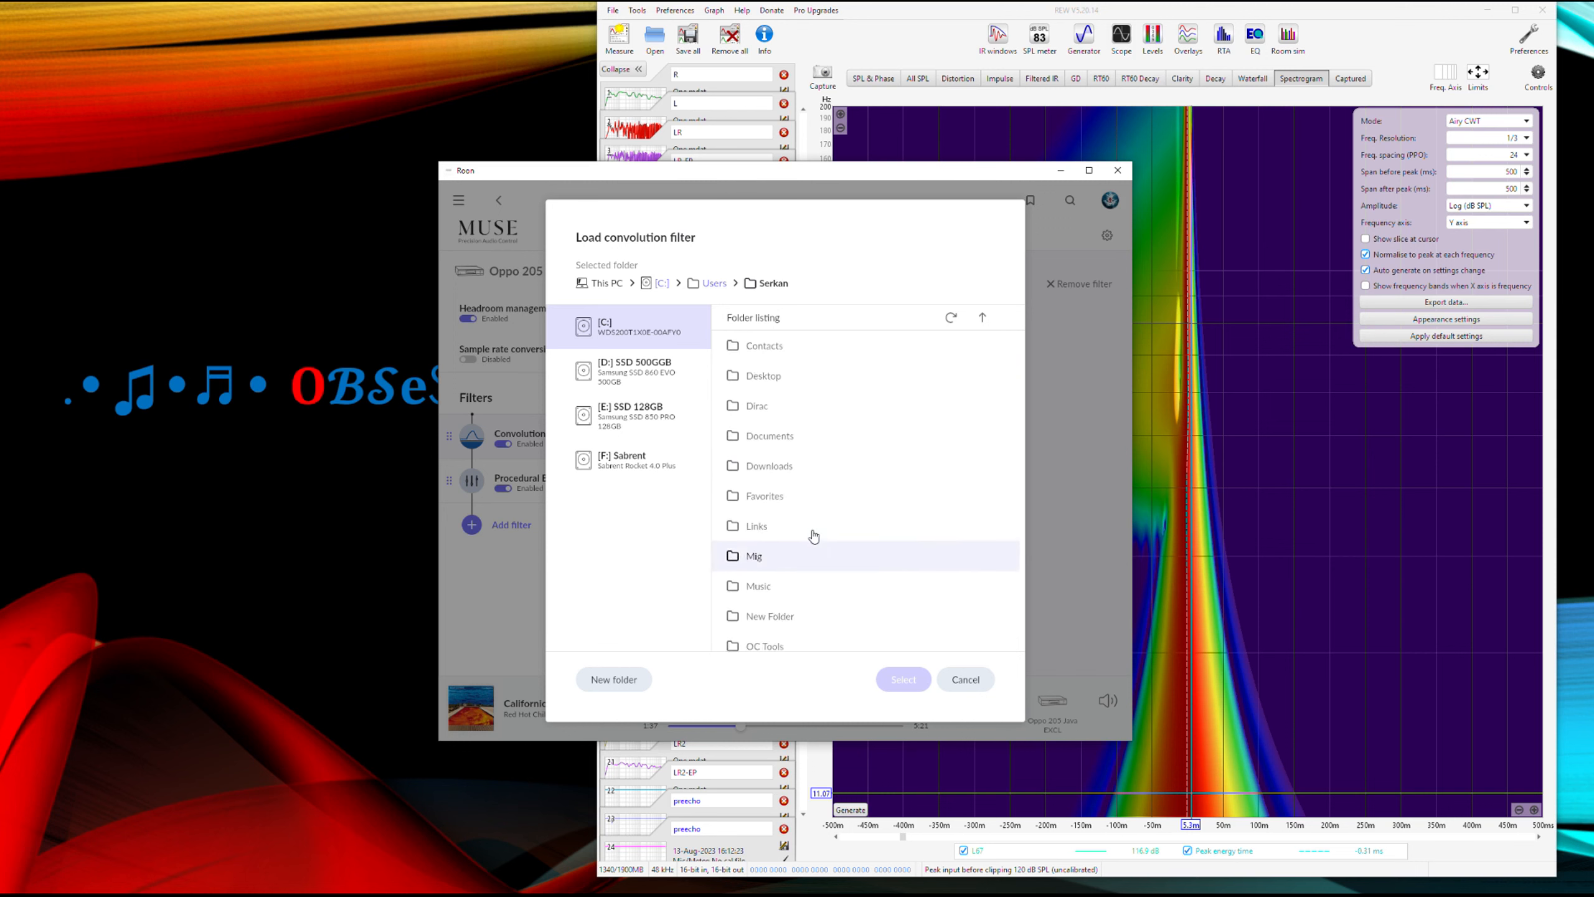
click(772, 465)
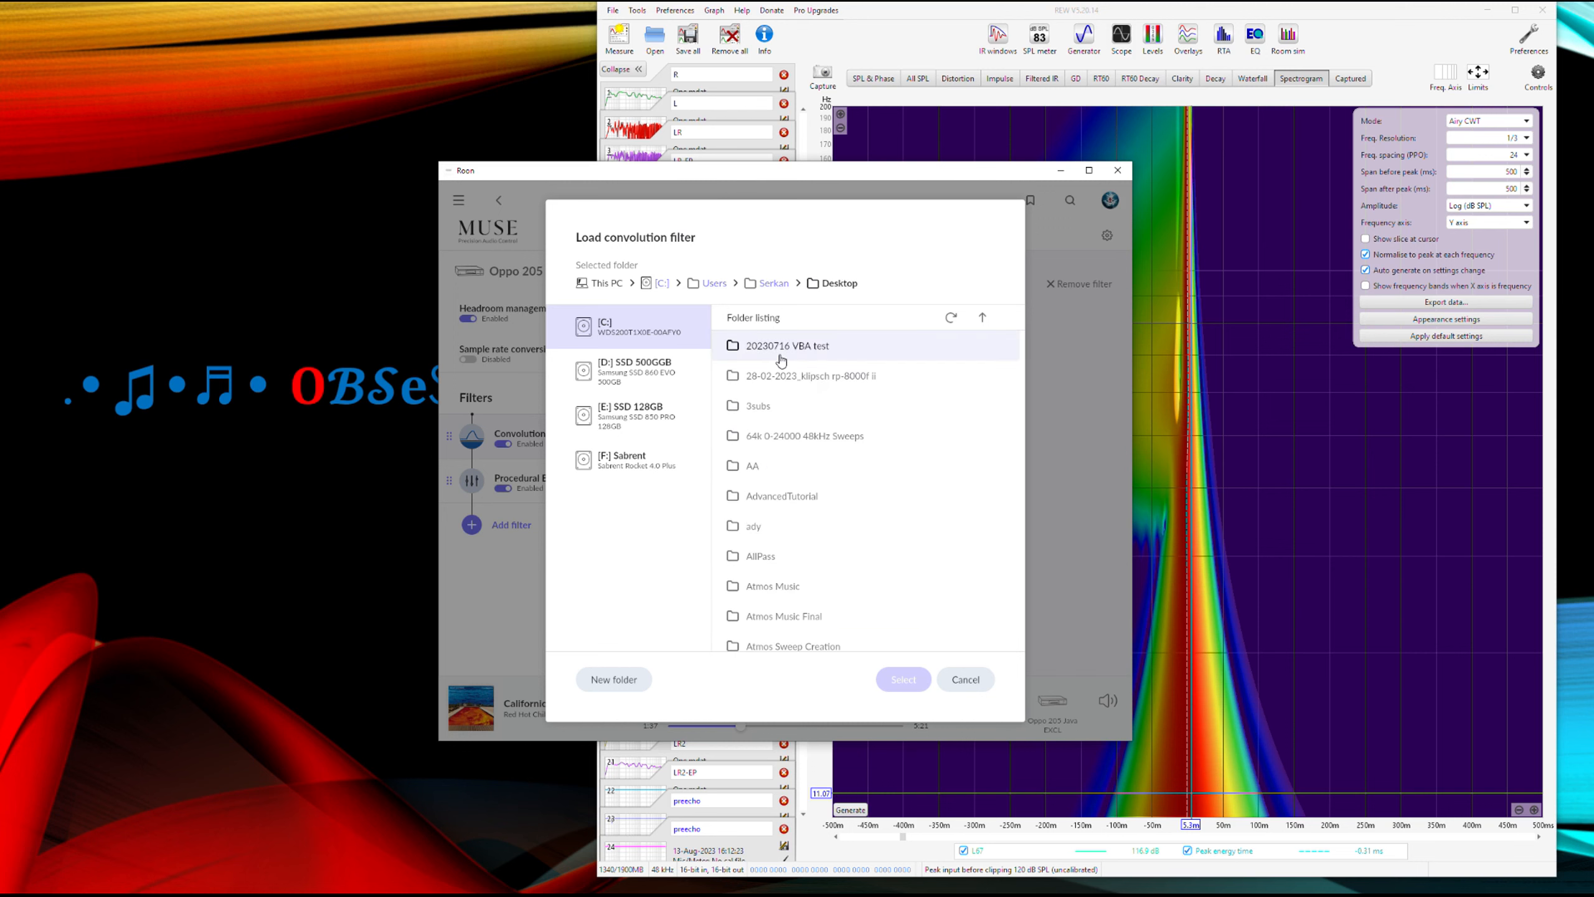
scroll(815, 555, down, 5)
scroll(817, 555, down, 3)
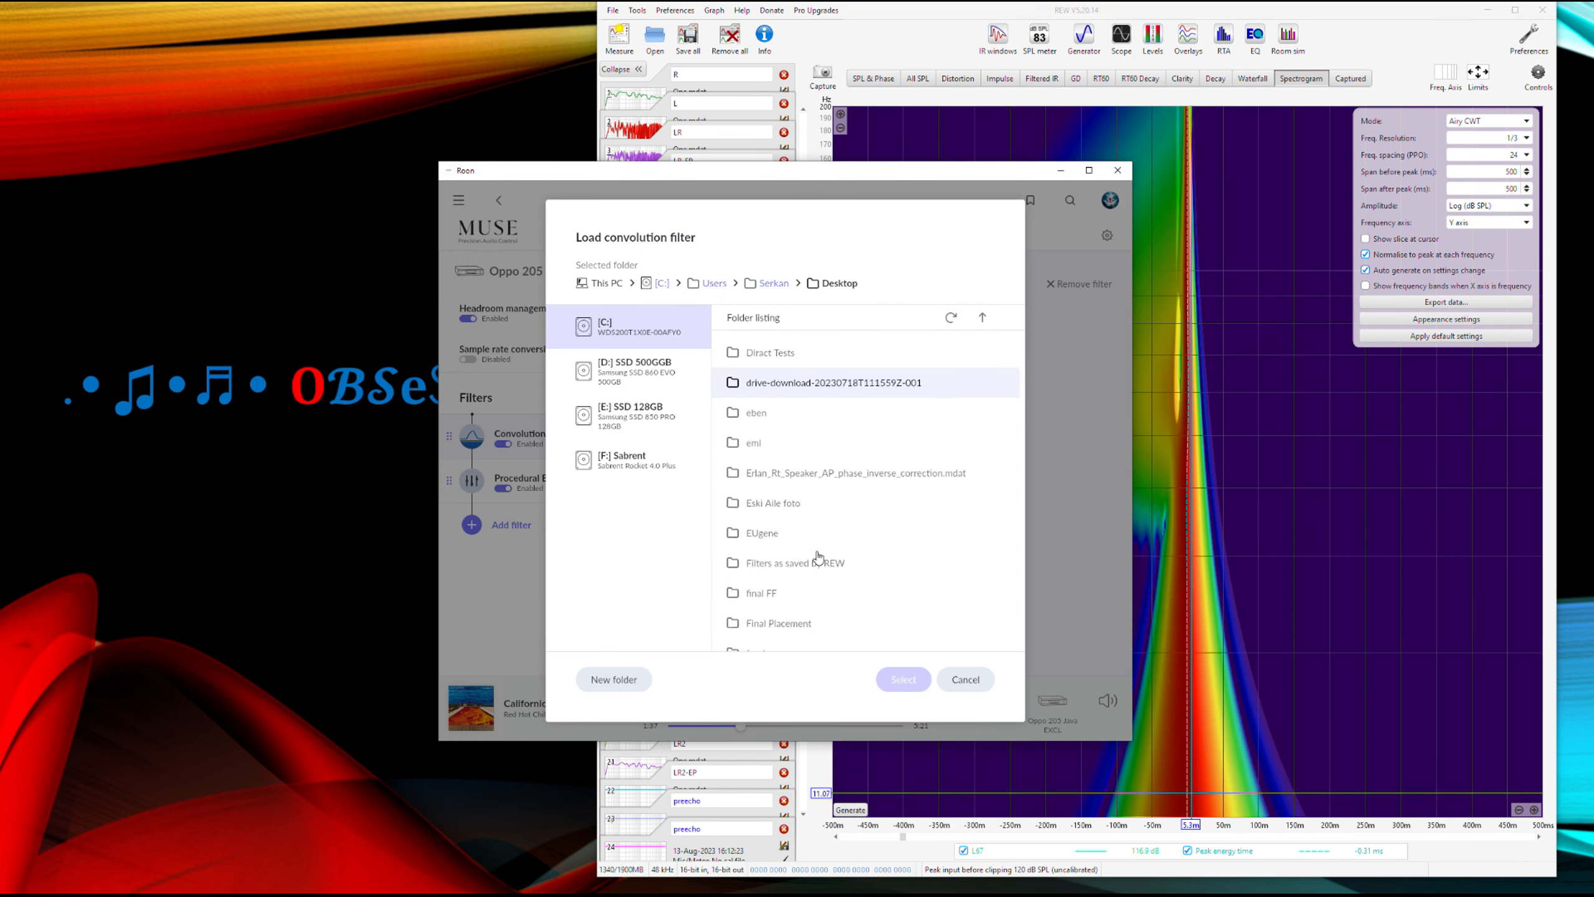
click(819, 556)
click(776, 496)
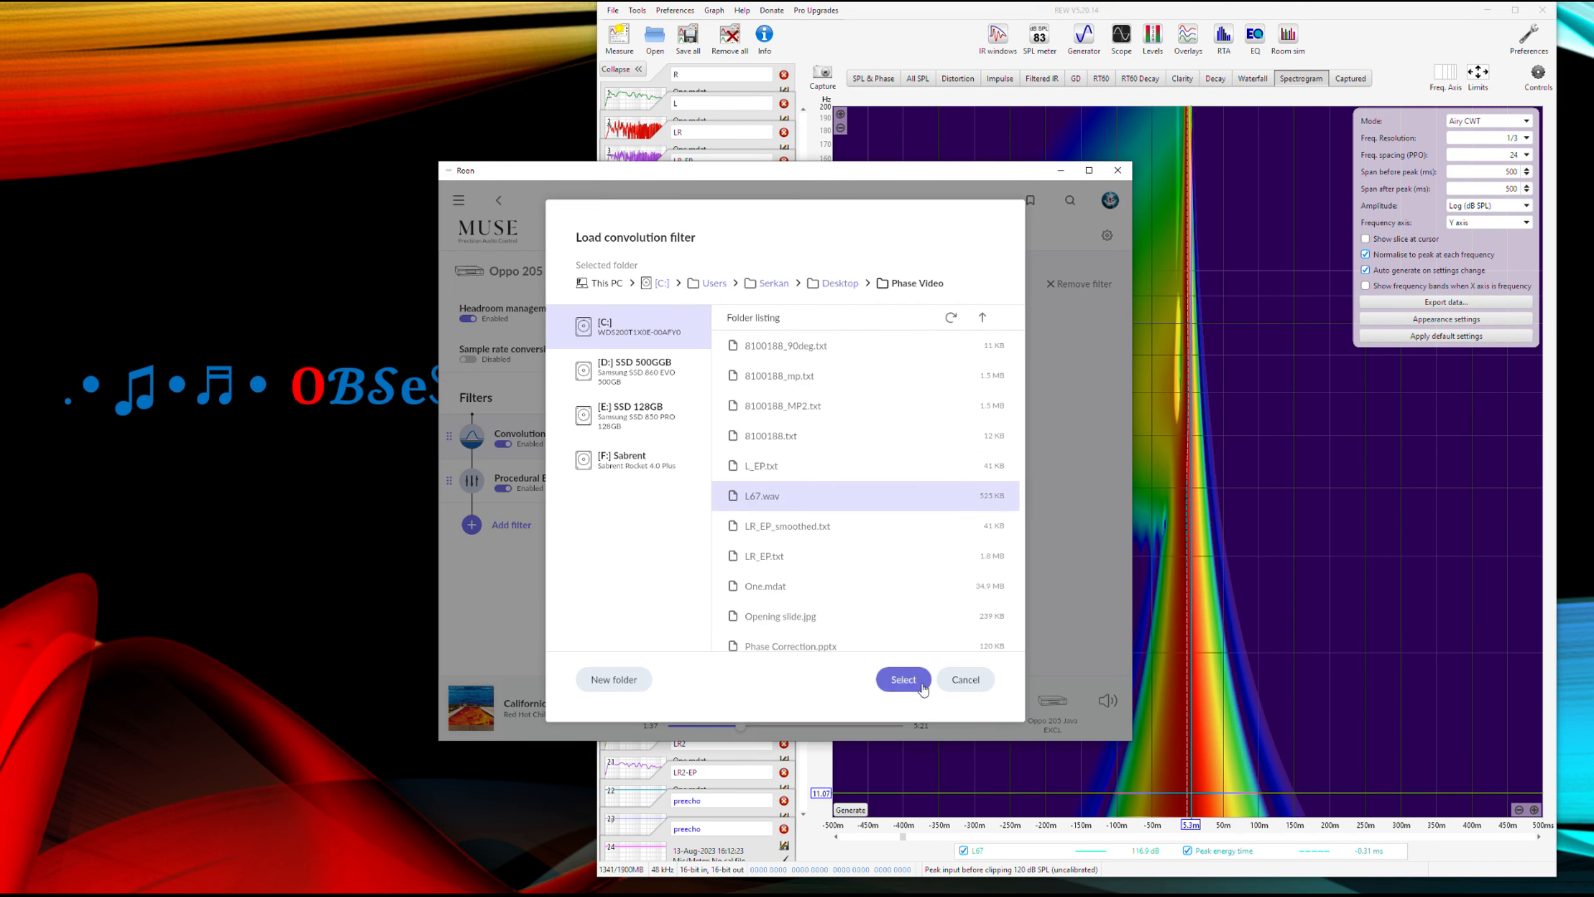
click(904, 679)
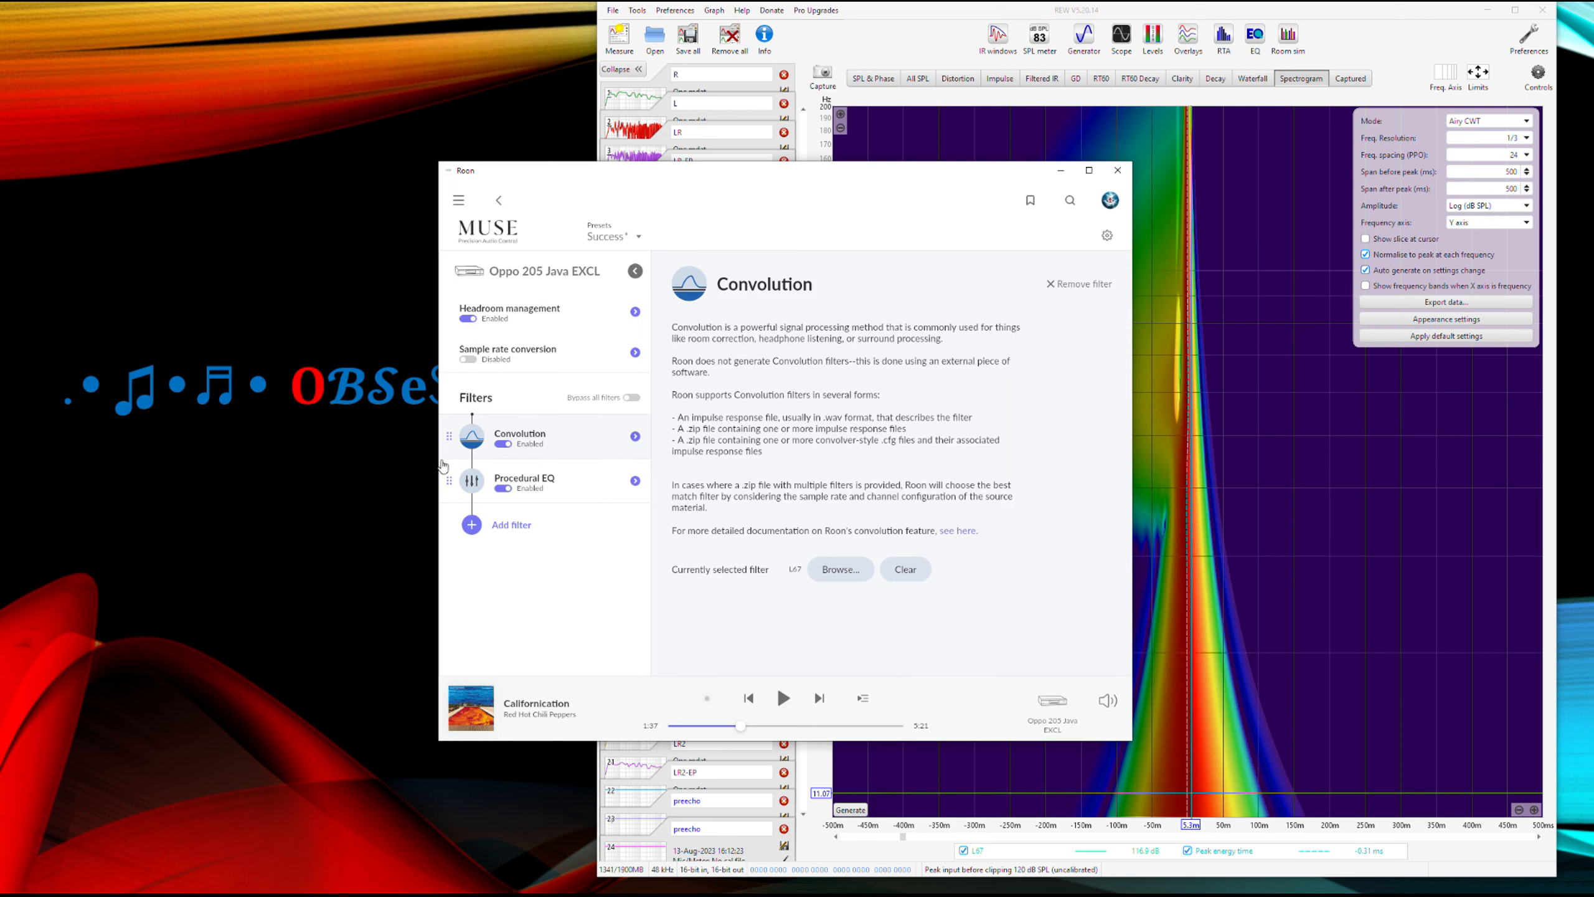
- Disable Convolution, show the Procedural EQ settings and play the start of Billie Jean without the filter before pausing it
click(501, 445)
click(533, 491)
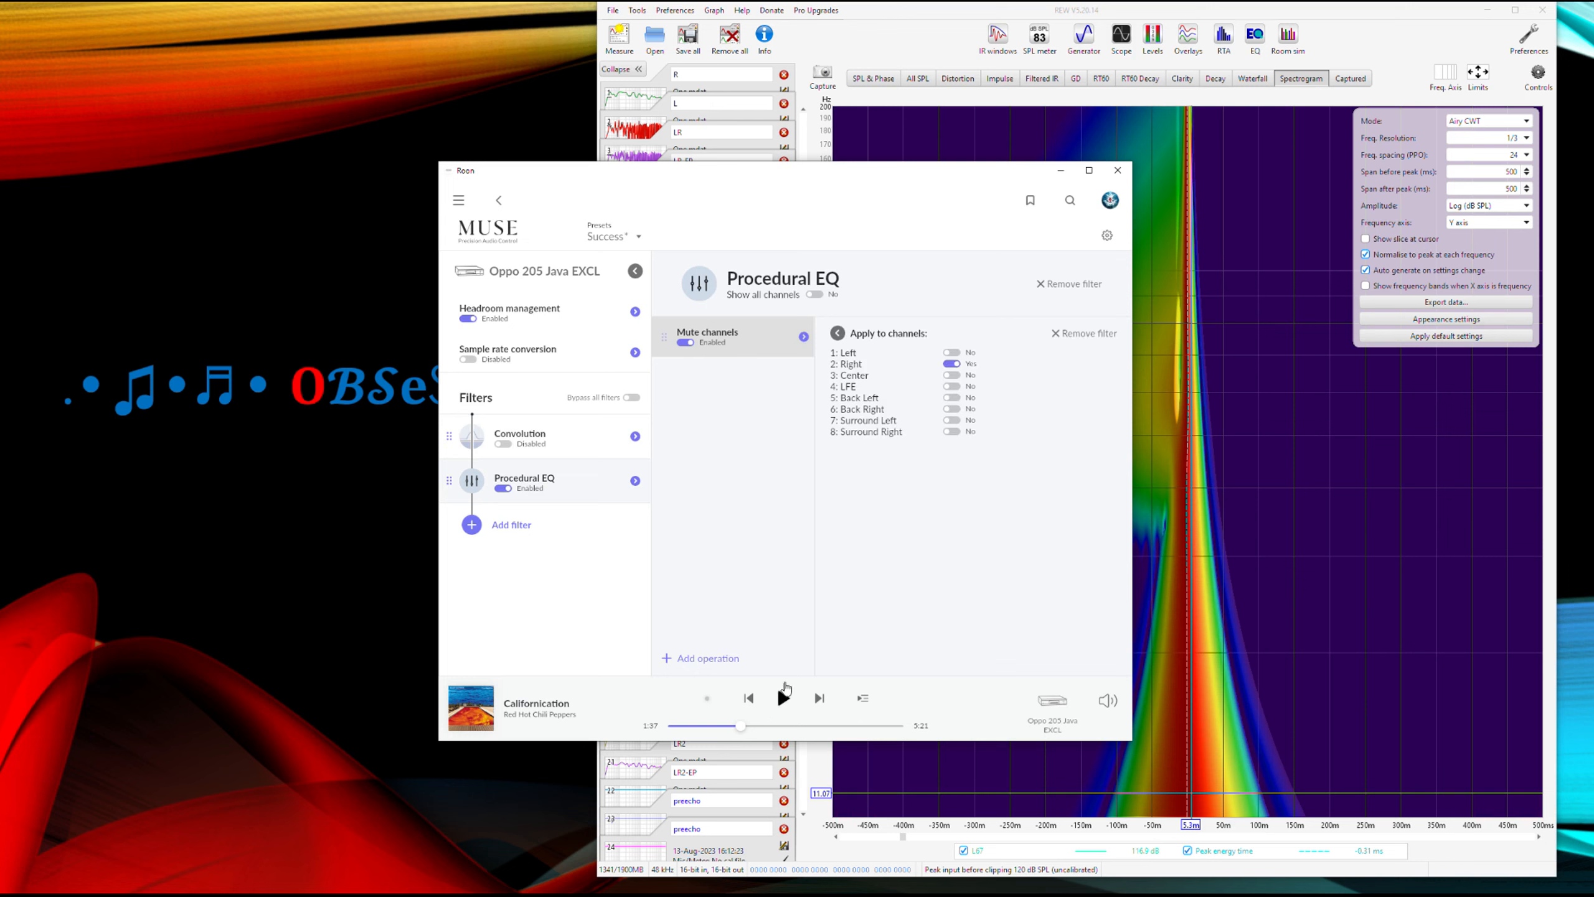
click(752, 701)
click(752, 701)
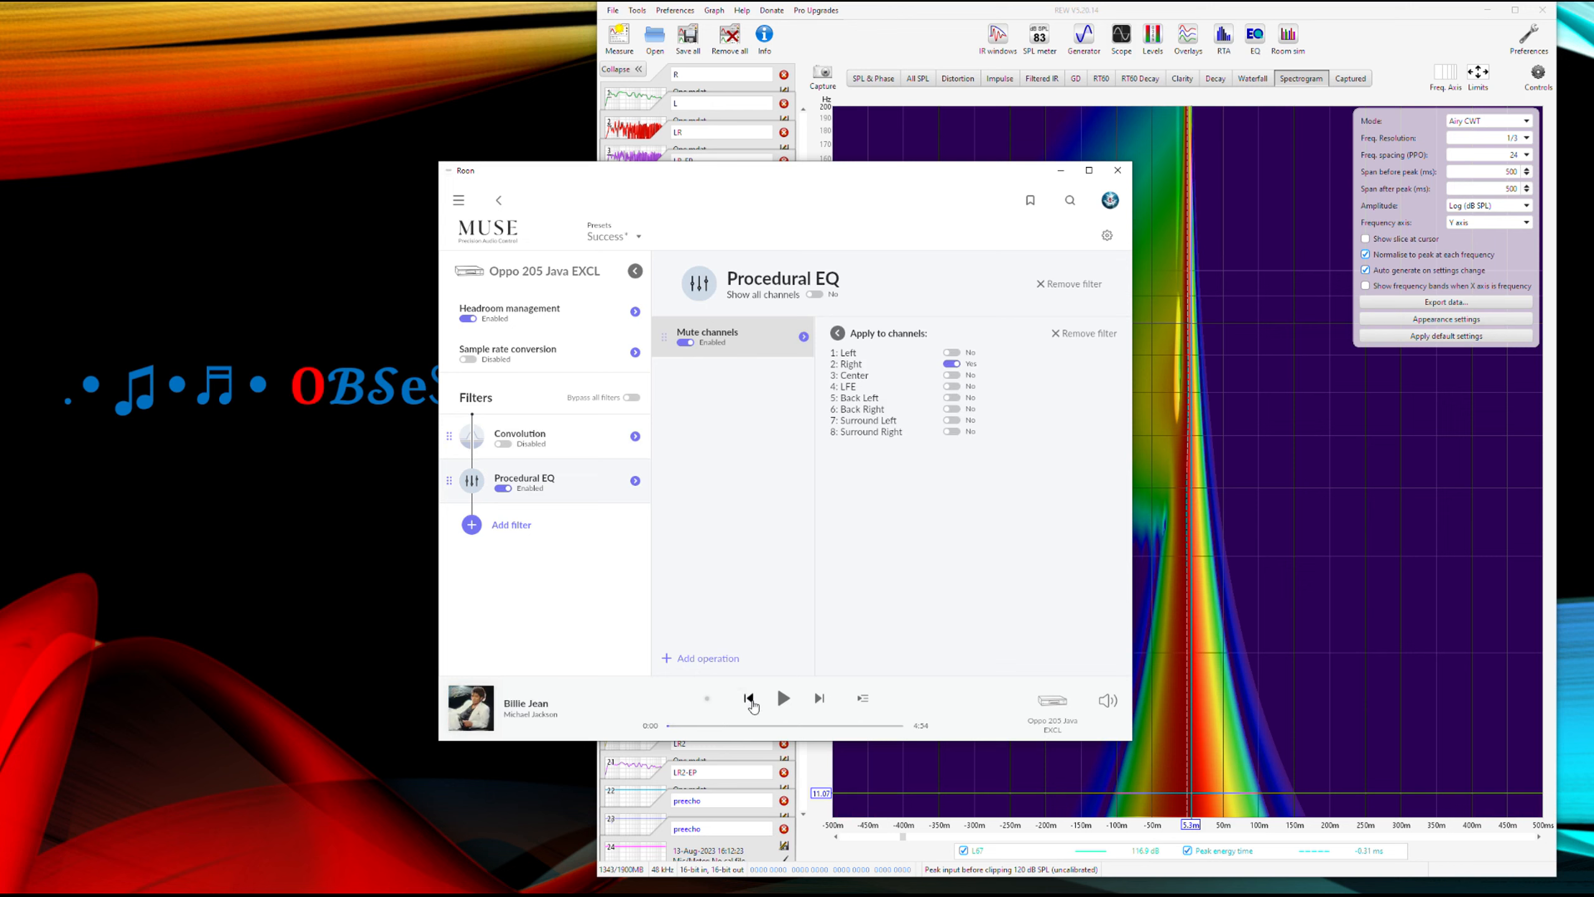
click(789, 701)
click(788, 703)
- Enable the Convolution filter and play Billie Jean from the beginning with L67 applied, pausing it after a few seconds
click(535, 436)
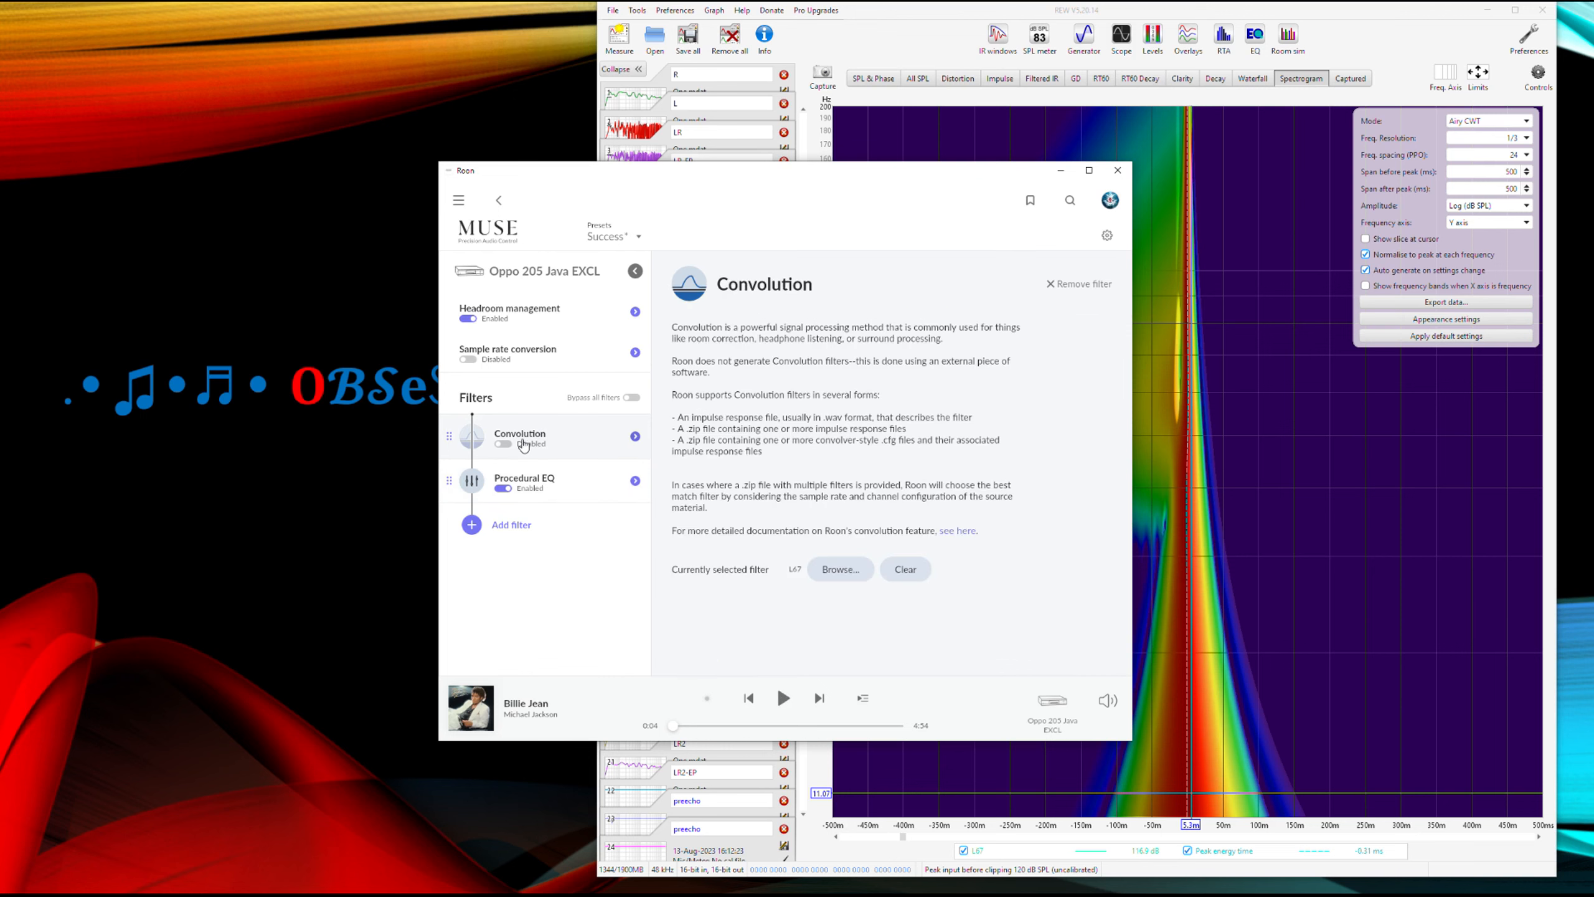
click(509, 446)
click(784, 698)
click(747, 698)
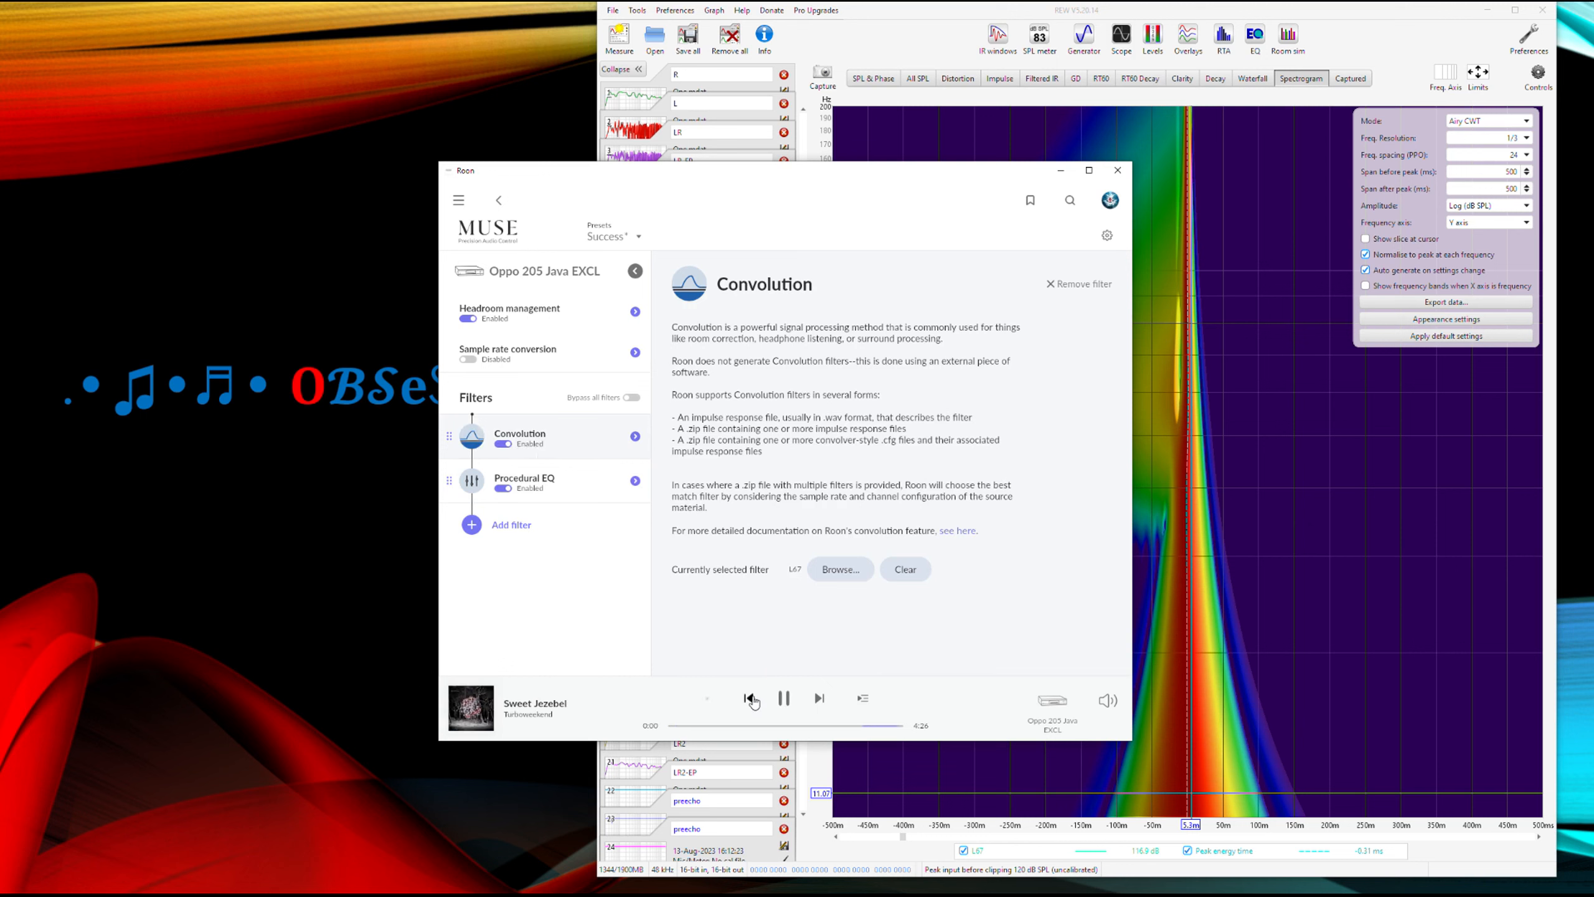
click(821, 698)
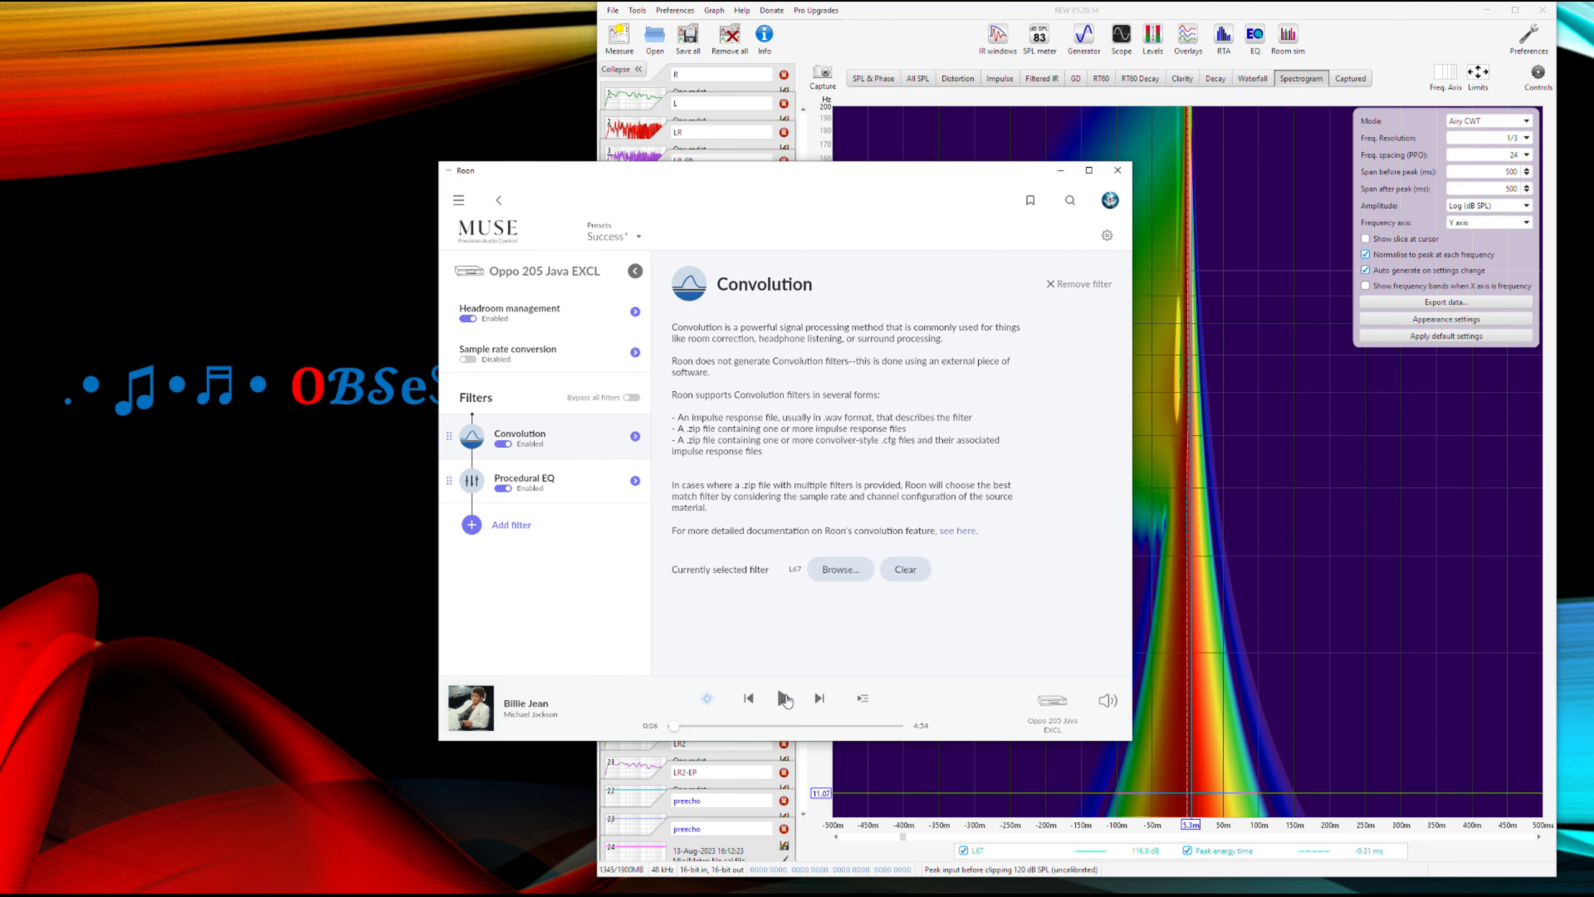
click(785, 698)
- Switch to rePhase and set the compensating 2nd order all-pass filter to 103 Hz with a Q of 50
click(1216, 886)
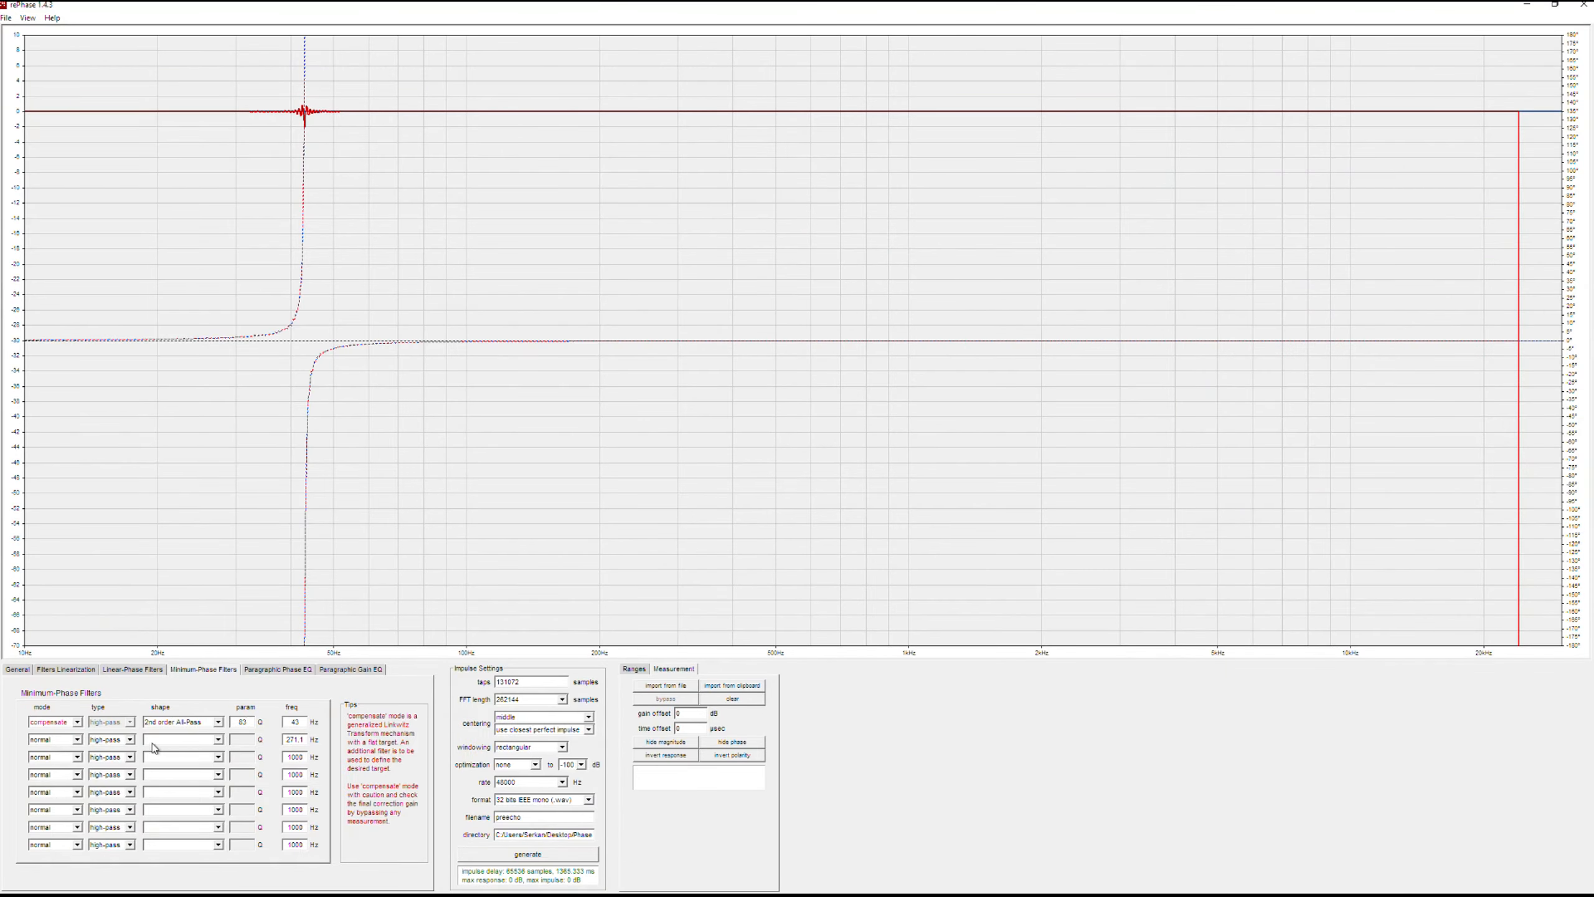
click(254, 723)
key(Tab)
text(100)
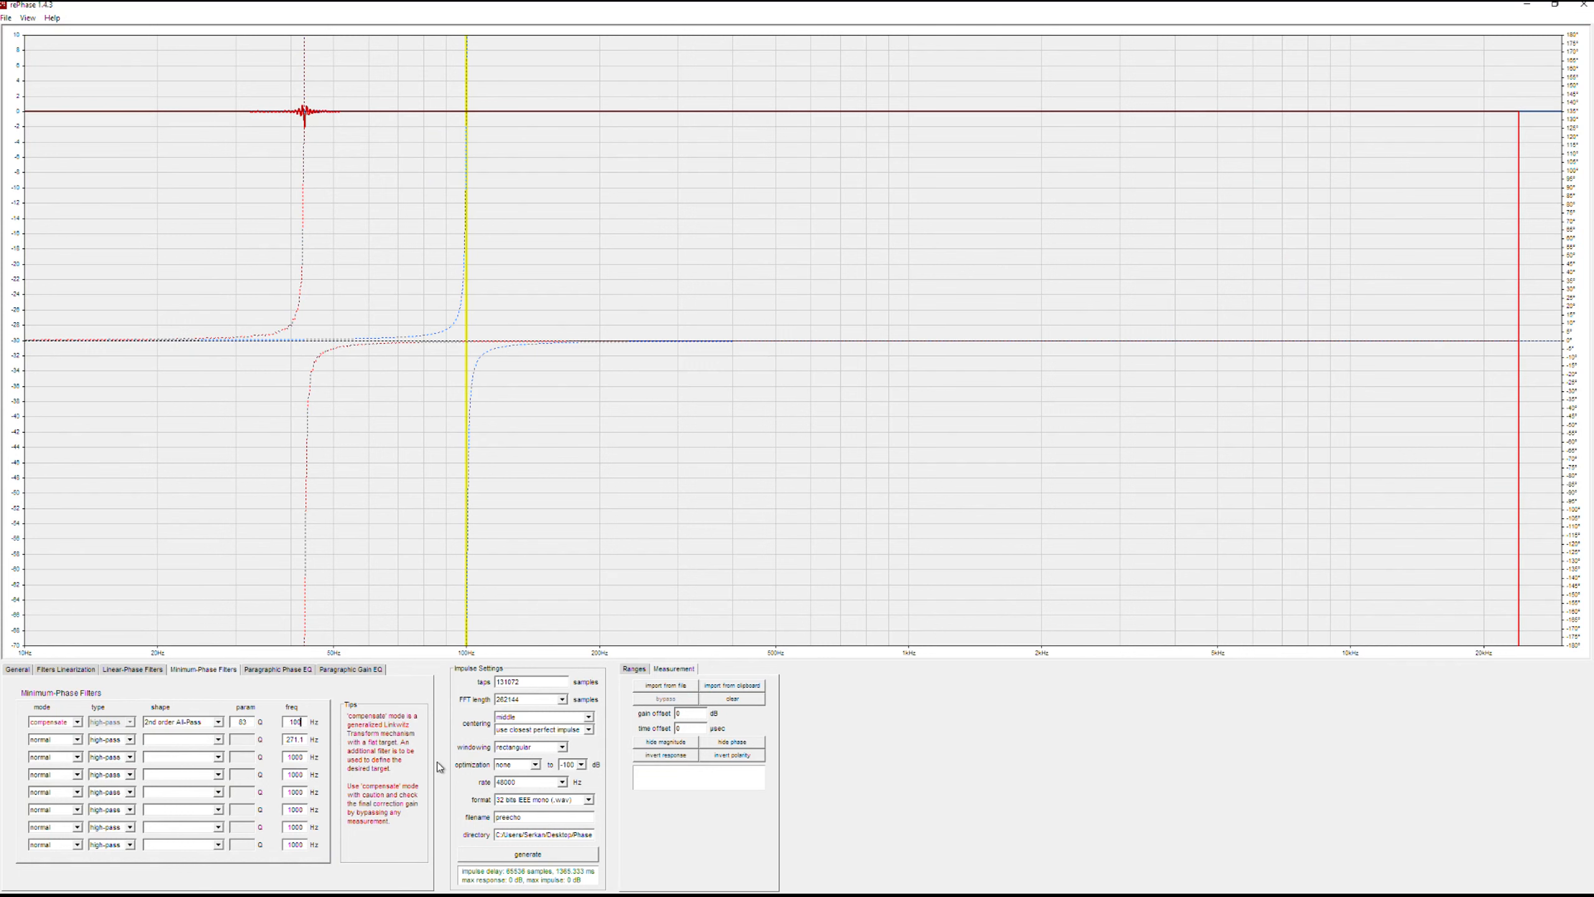
key(Up)
key(Up)
key(Up)
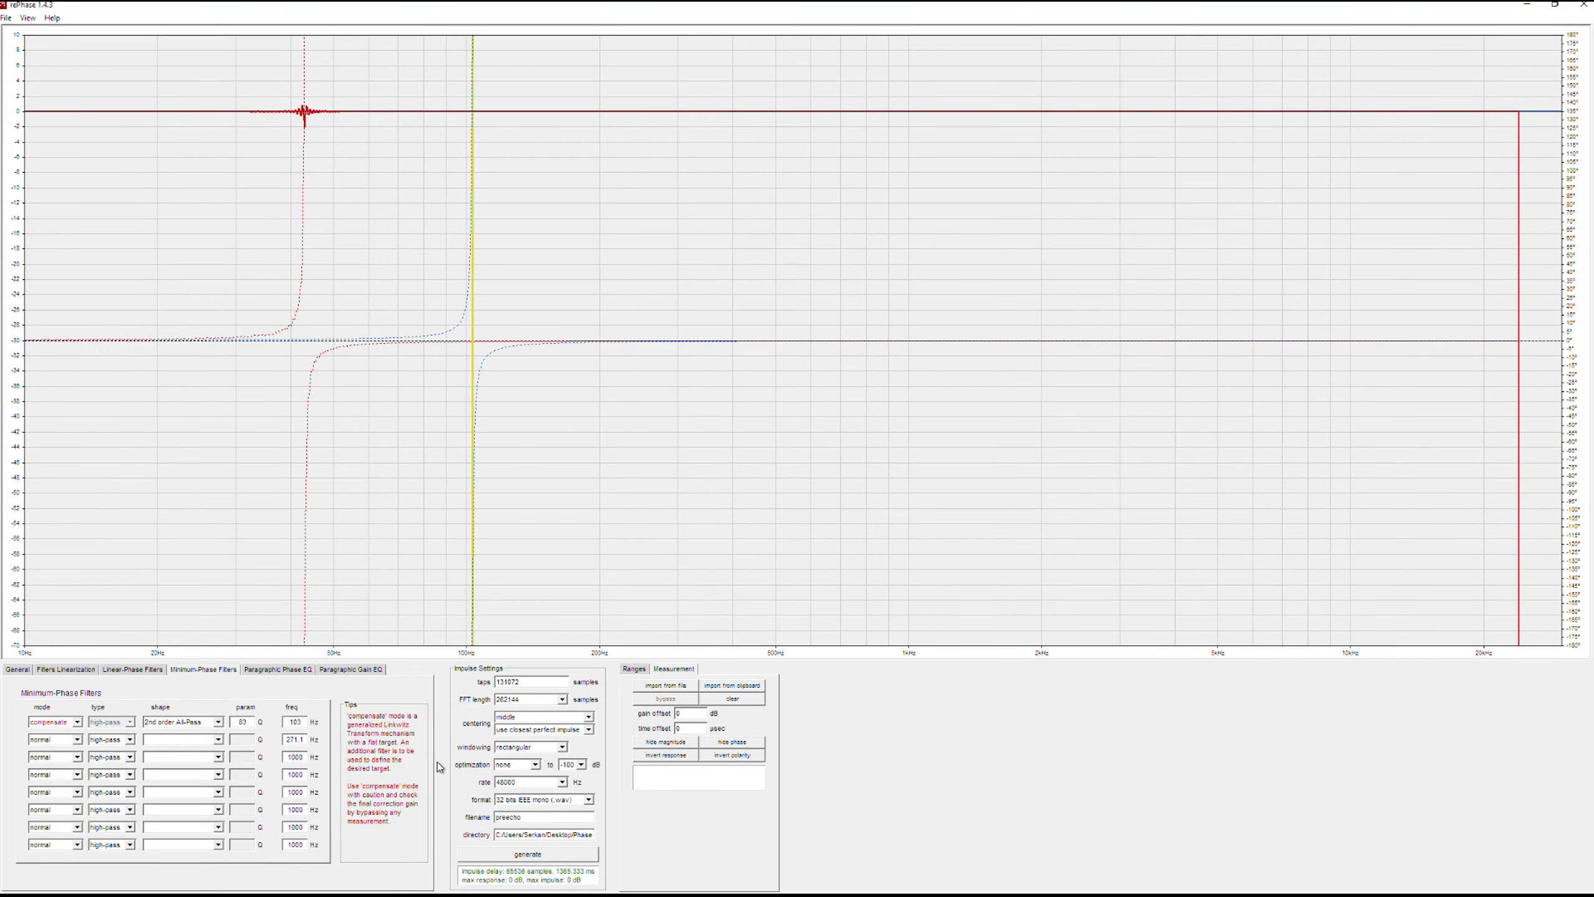
text(50)
key(Tab)
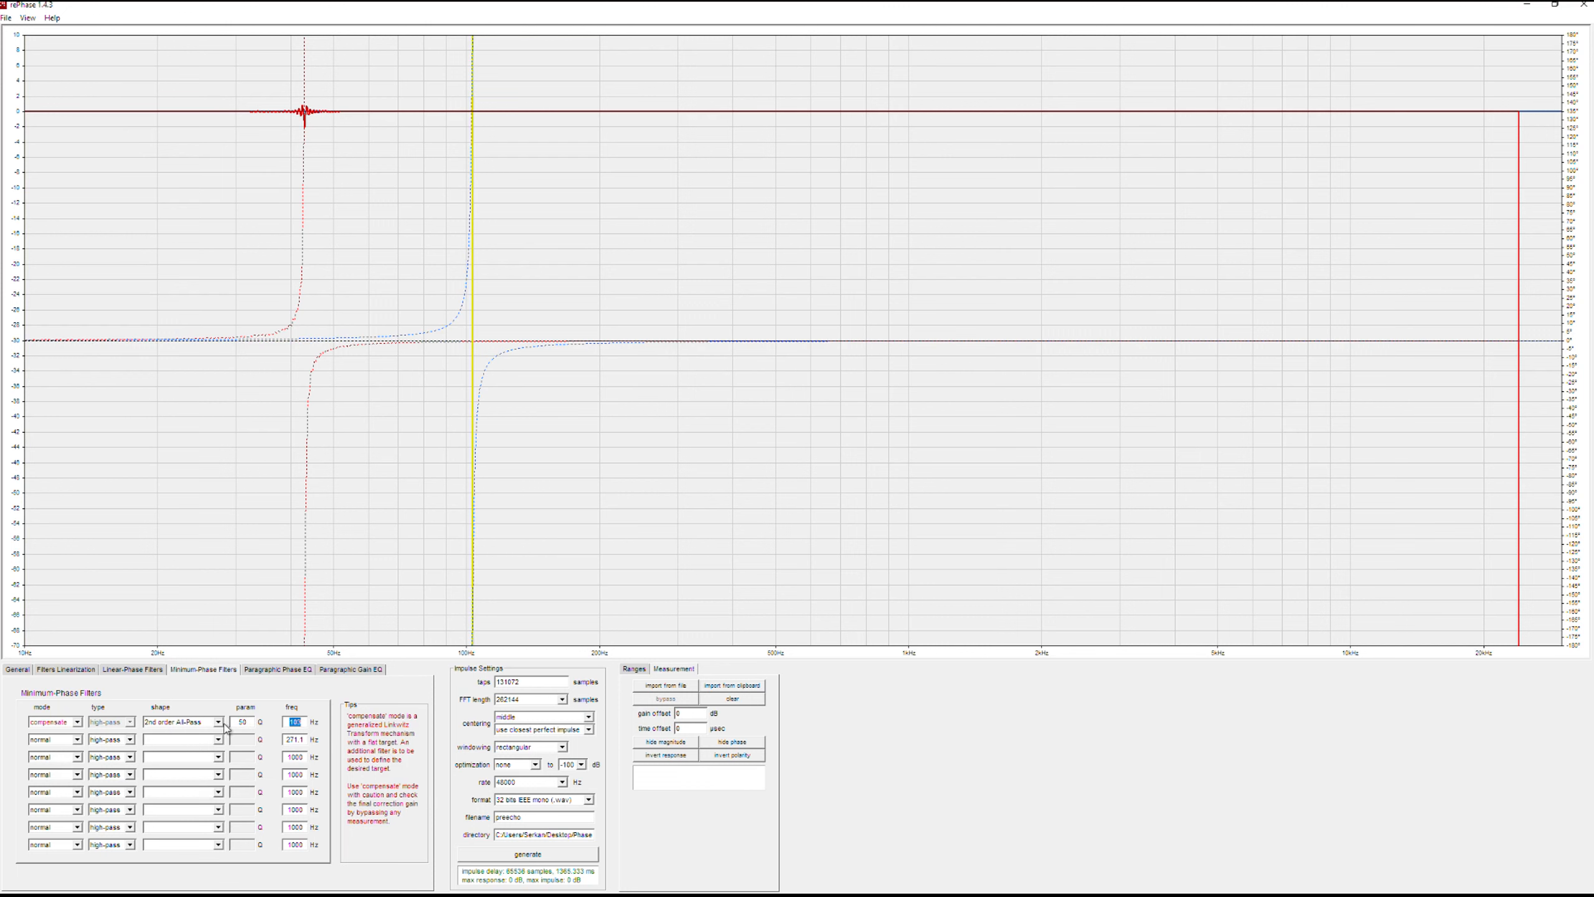
- Name the impulse file 103 and generate the filter
drag(525, 817, 459, 820)
text(103)
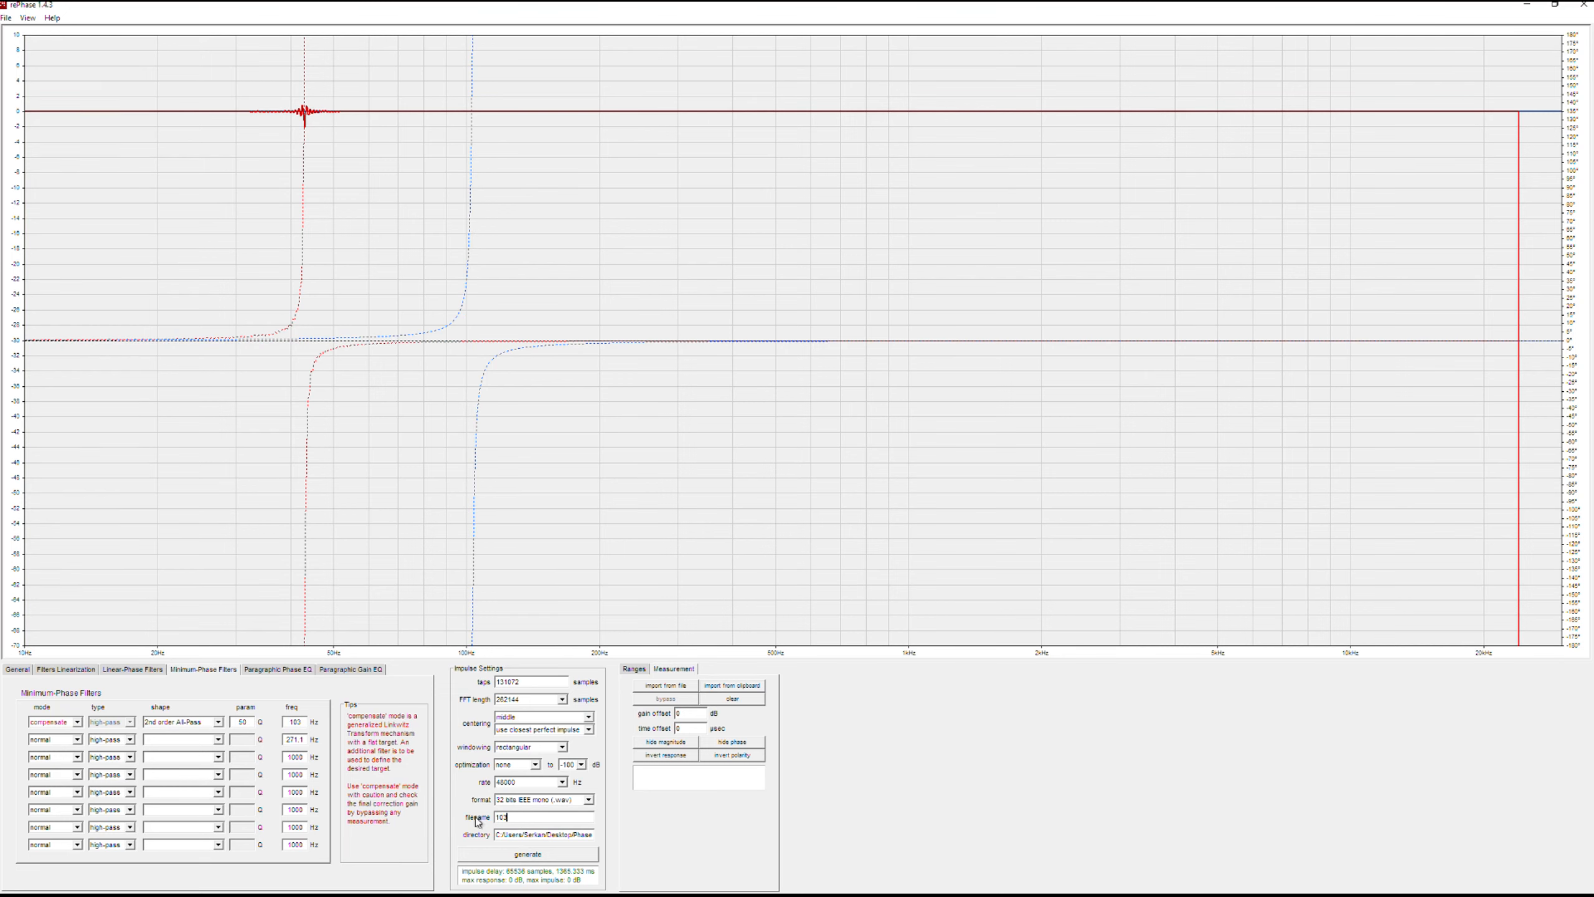
click(517, 853)
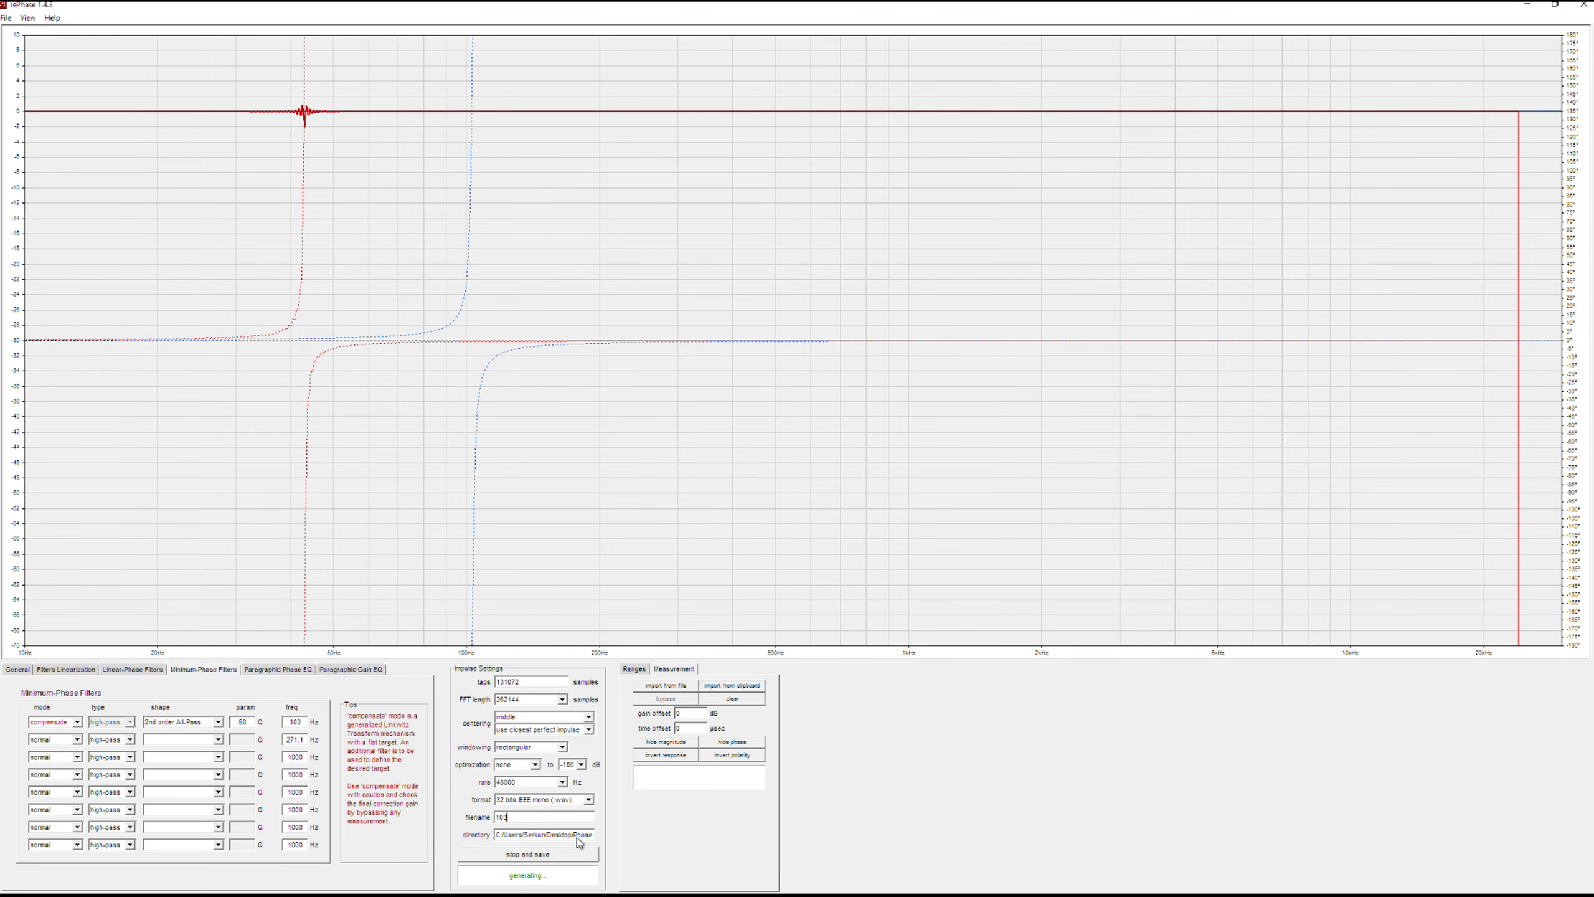
- Return to REW and import 103.wav from the Phase Video folder as a new measurement
click(1528, 6)
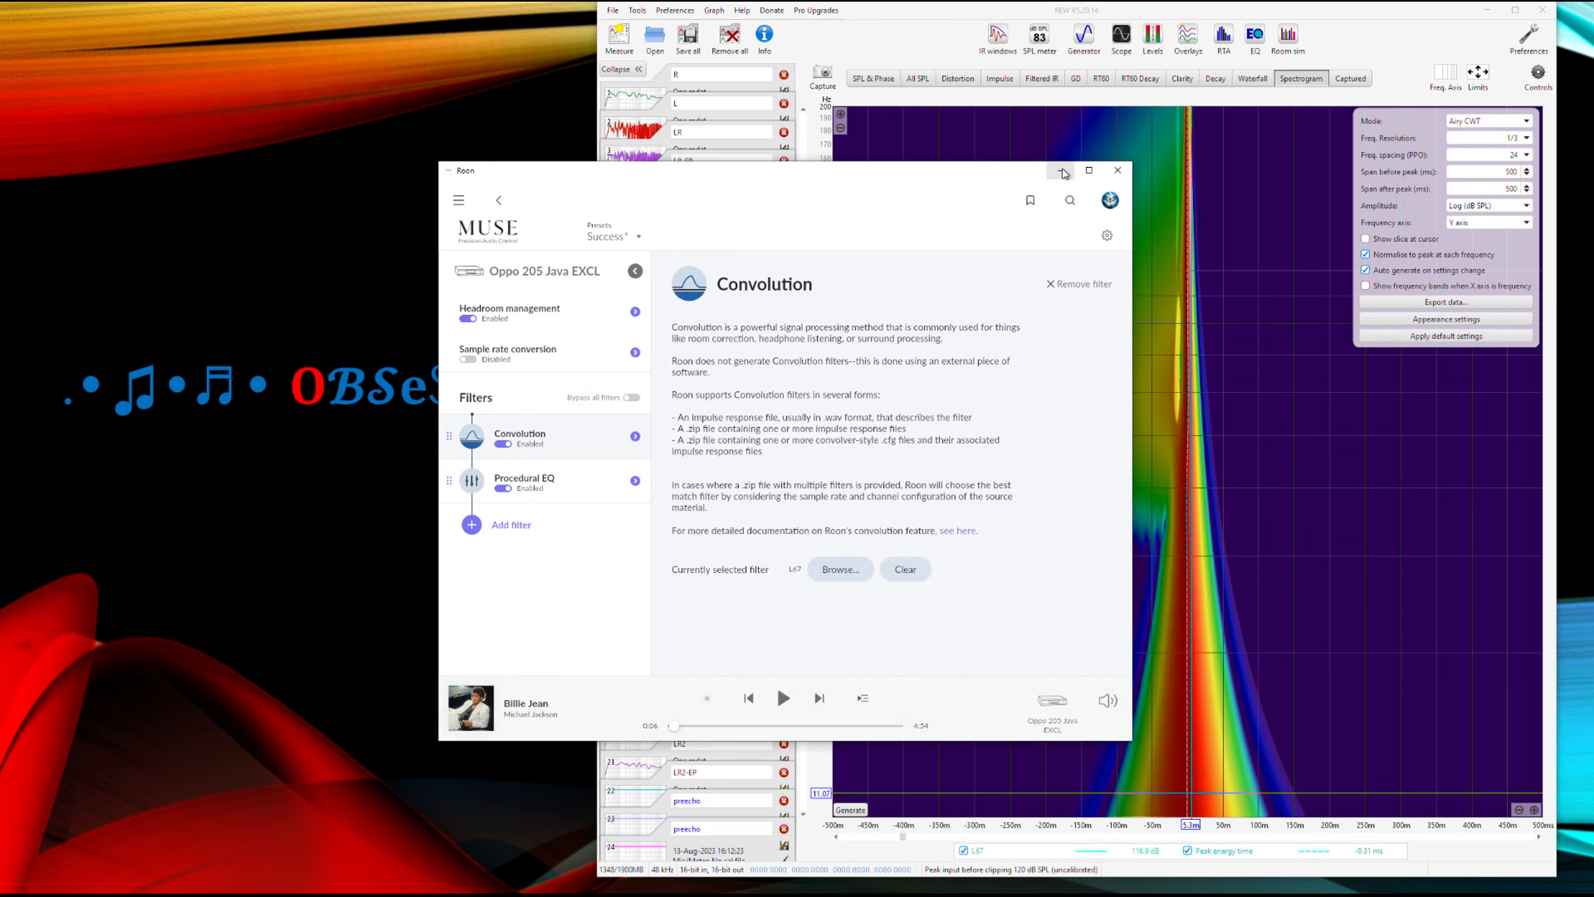
click(320, 884)
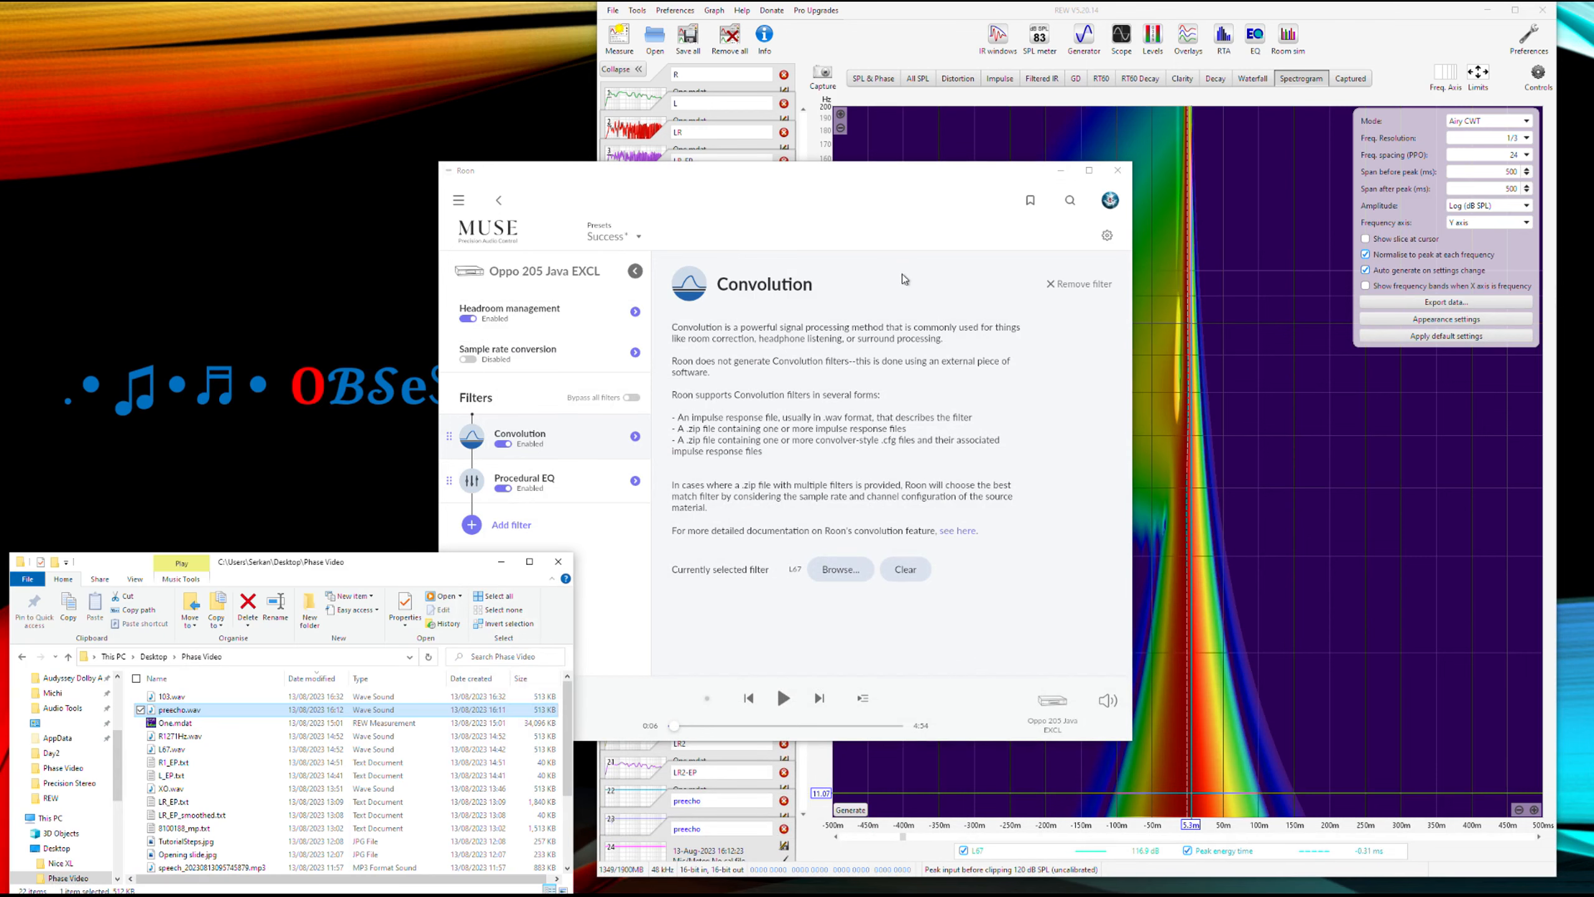
click(1059, 172)
click(205, 697)
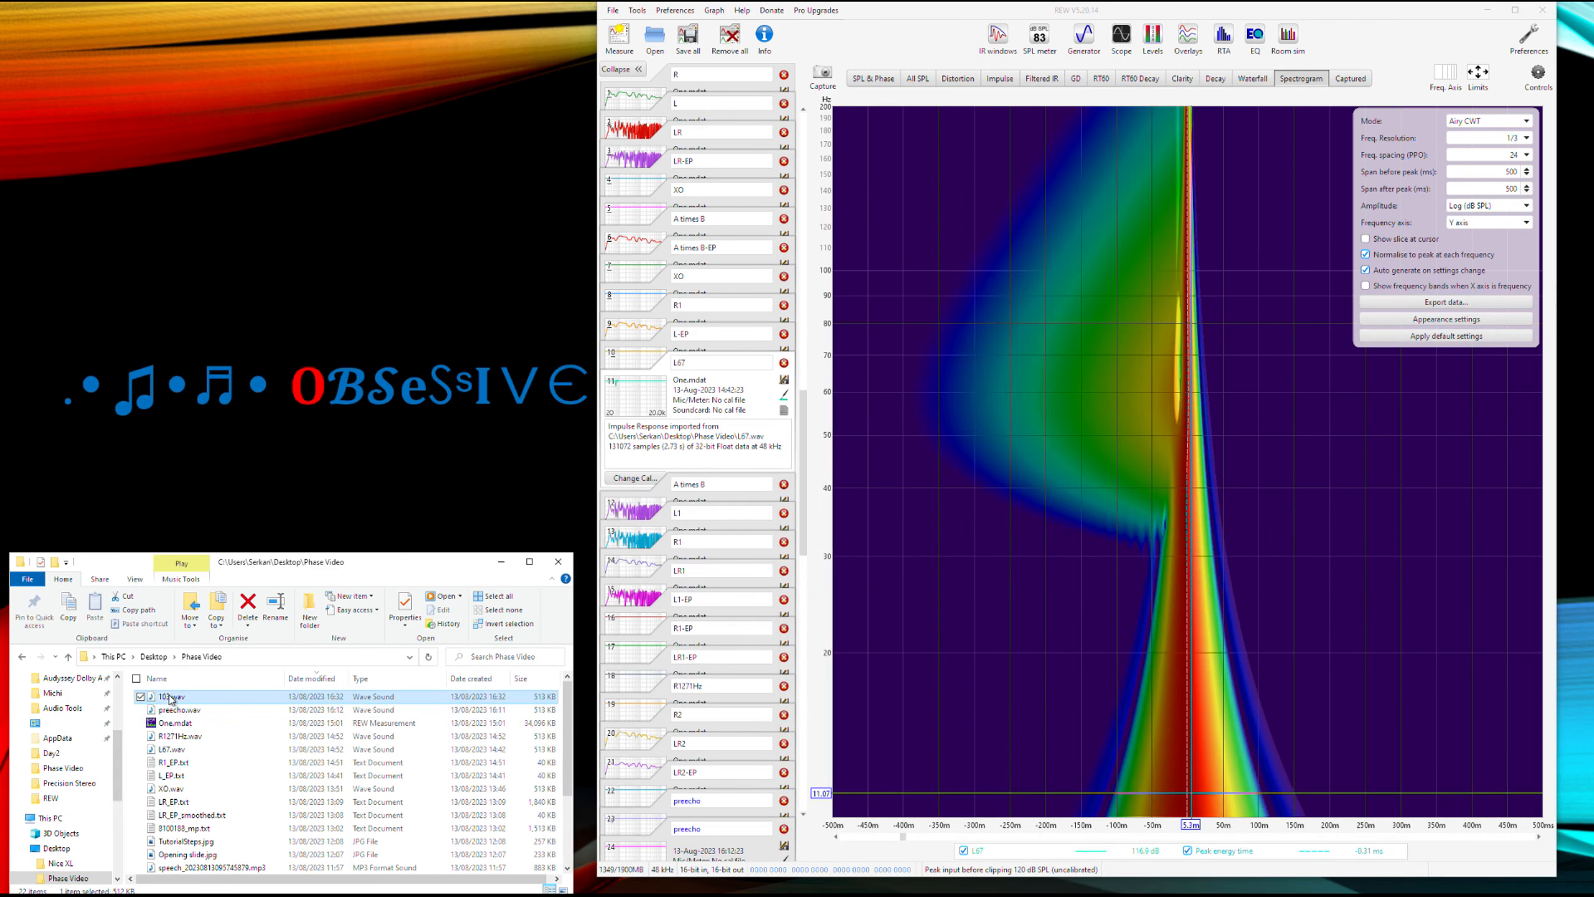
drag(205, 702, 1054, 604)
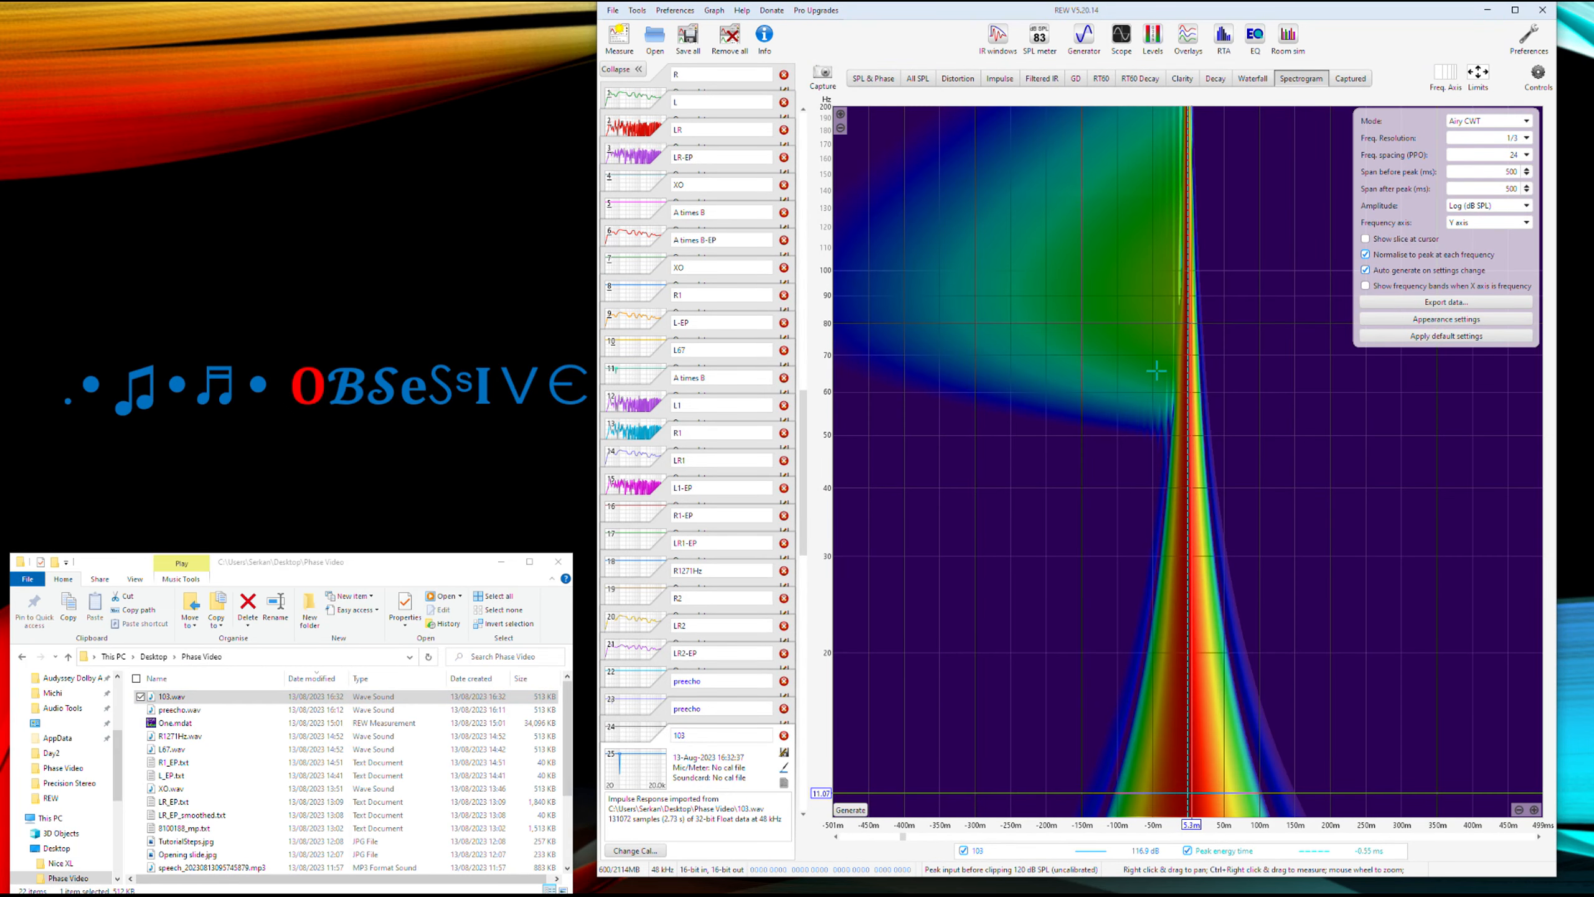
- Switch to Roon and load 103.wav from the Phase Video folder as the convolution filter
drag(1197, 214, 1203, 289)
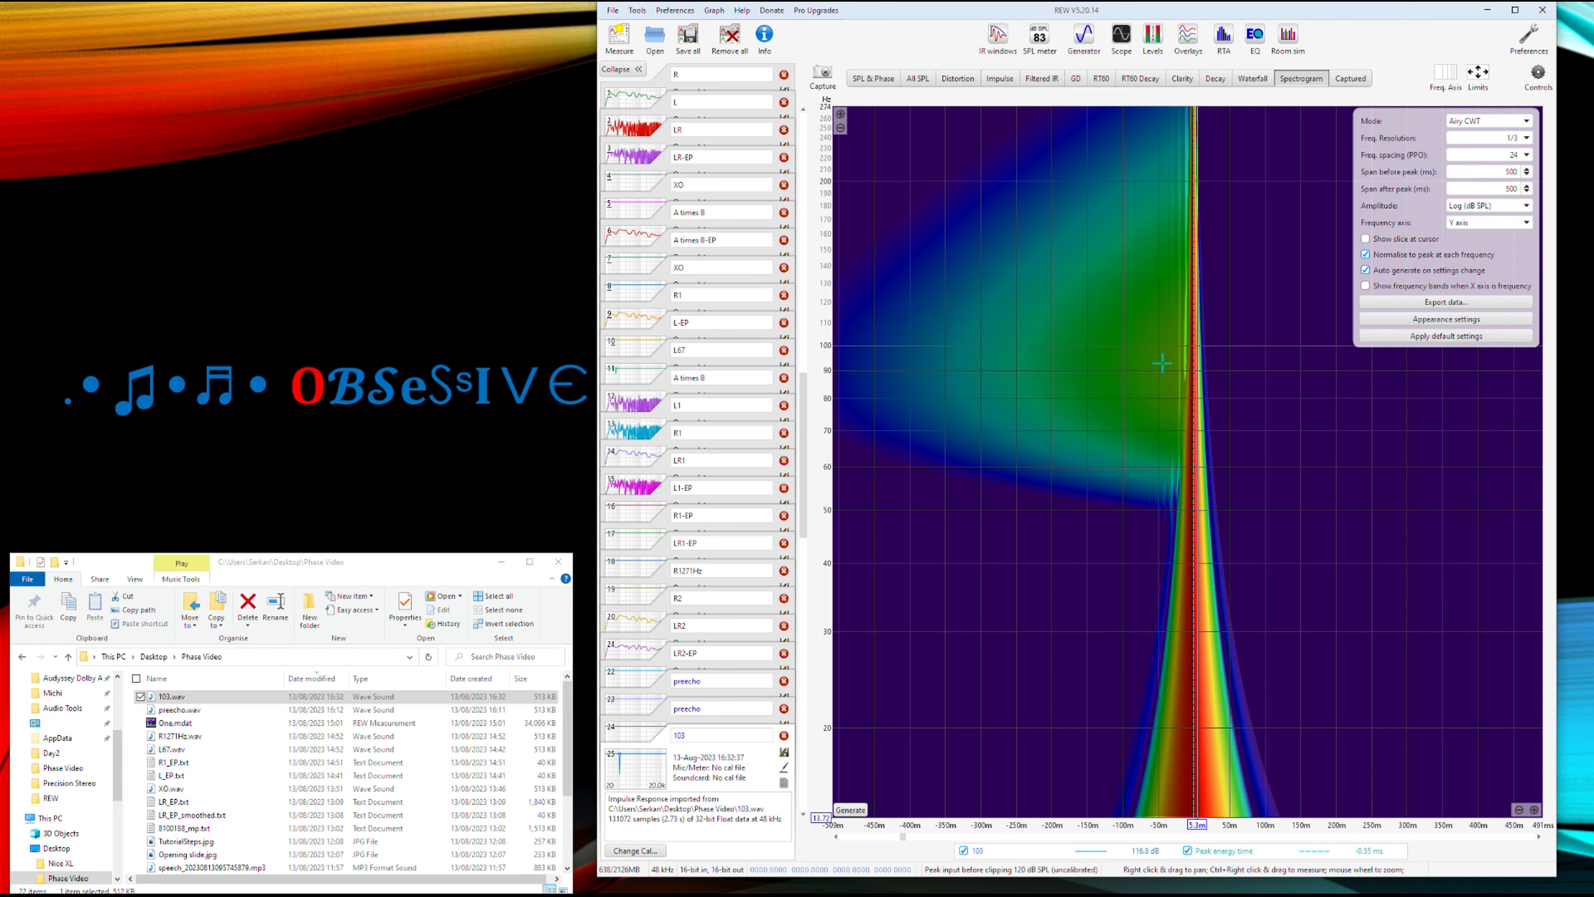
mouse_move(802, 892)
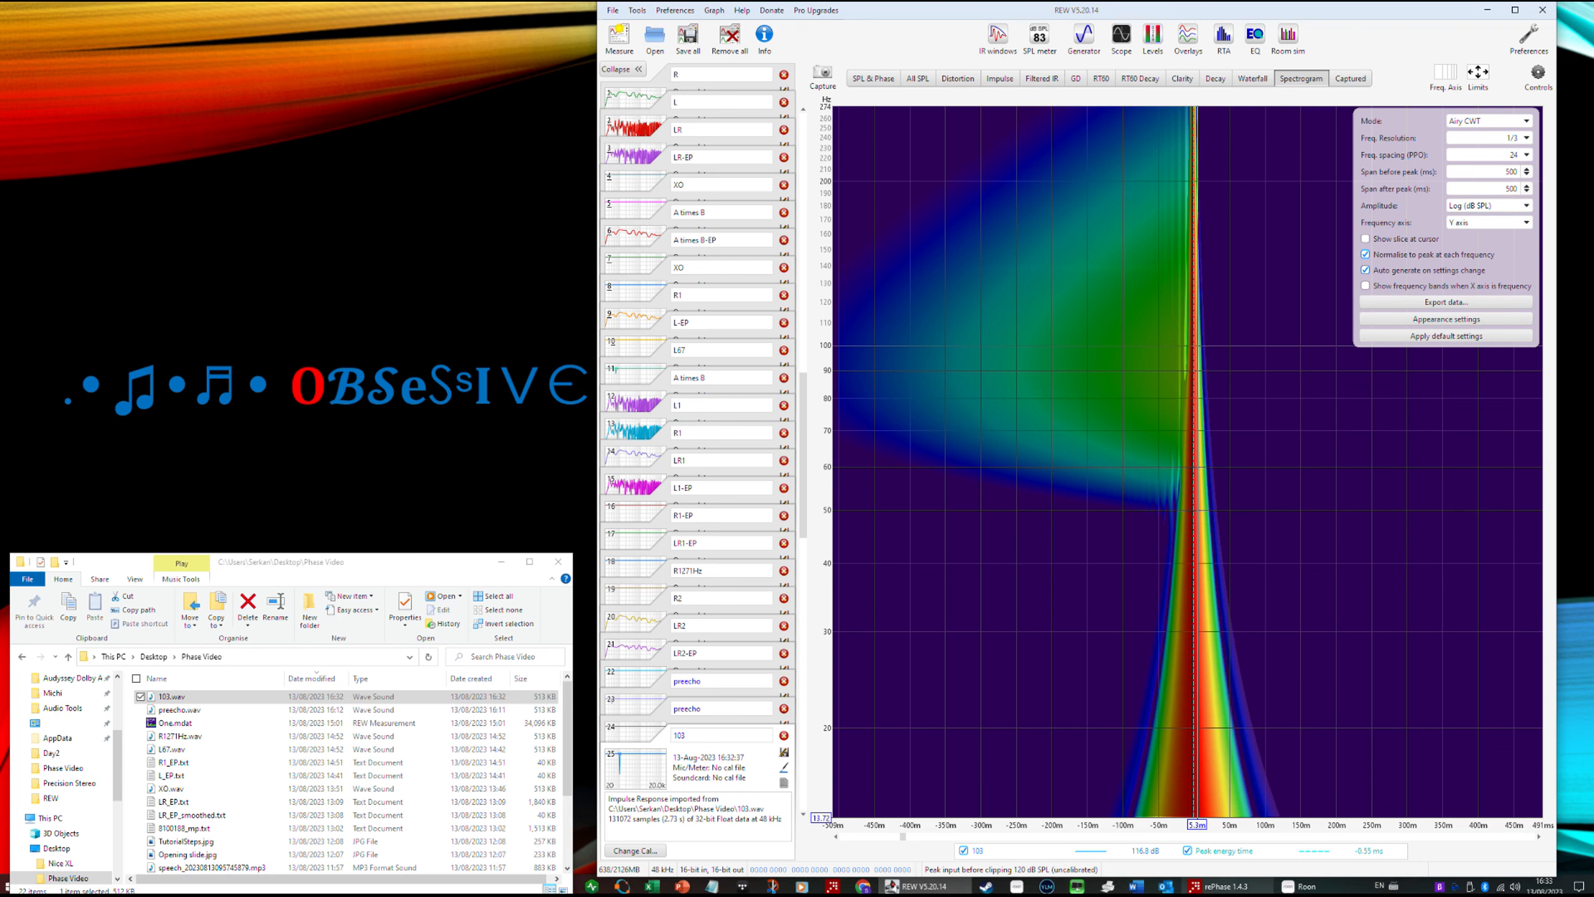
click(1297, 886)
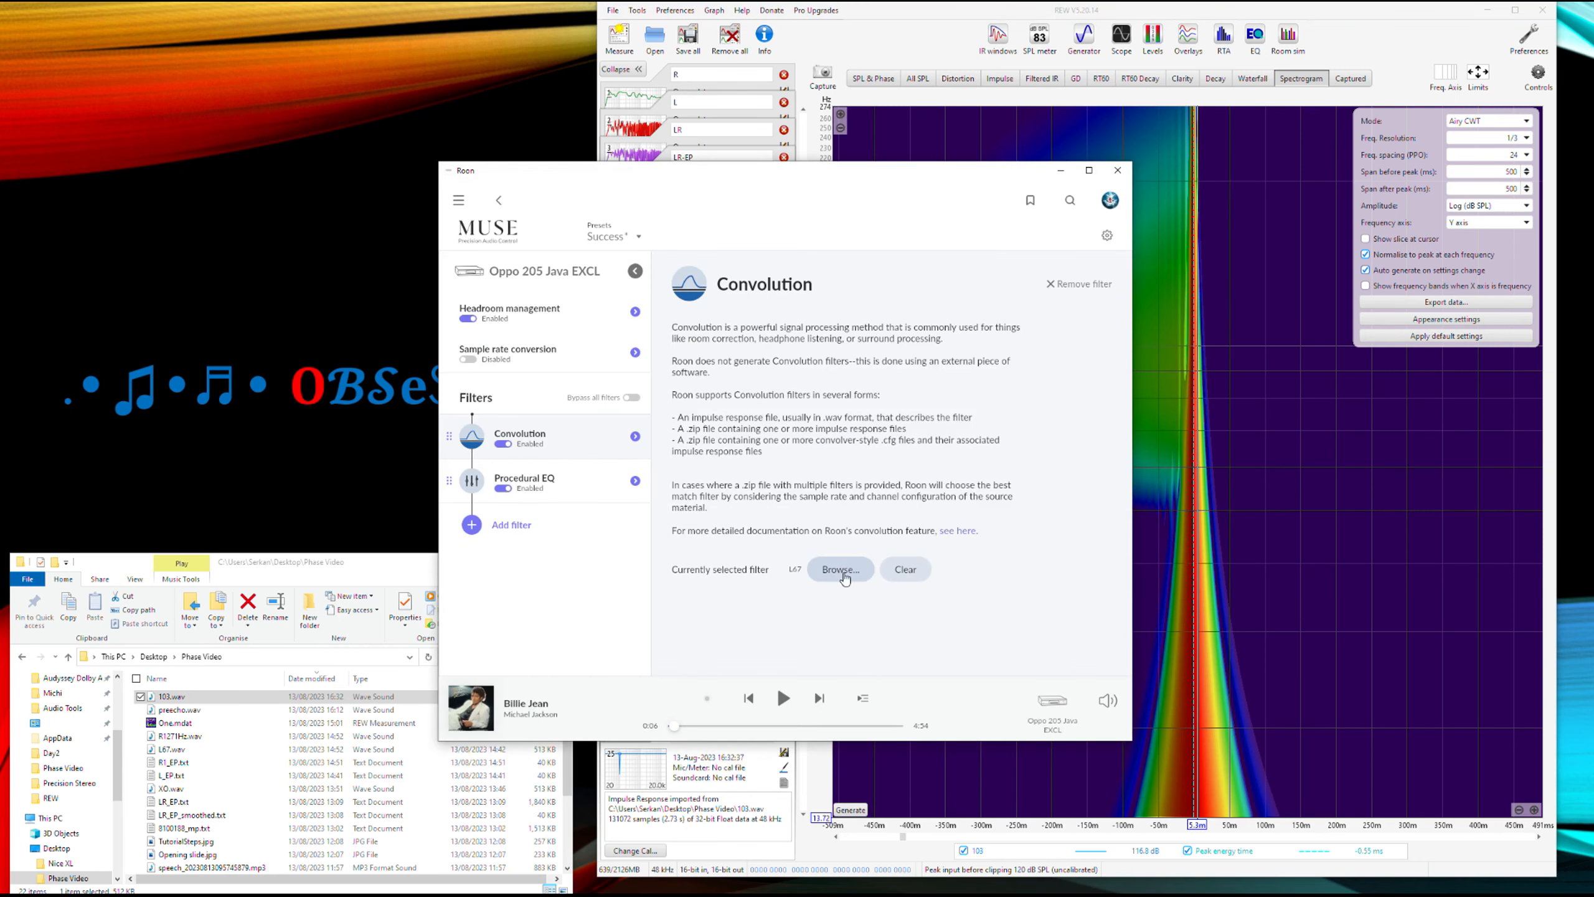
click(841, 570)
click(951, 319)
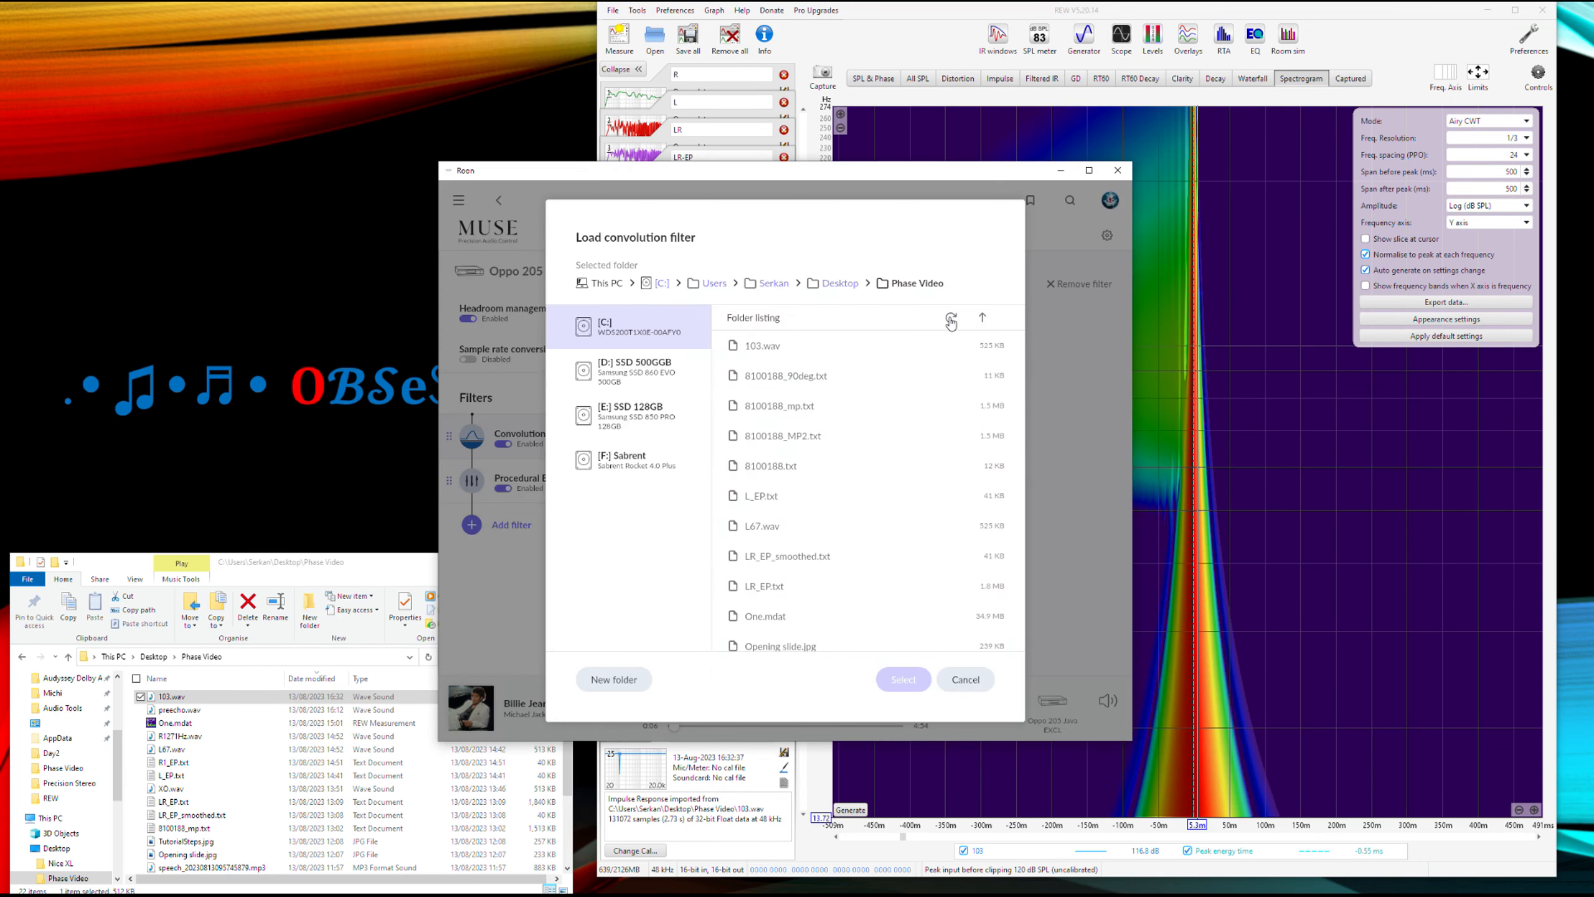
click(763, 345)
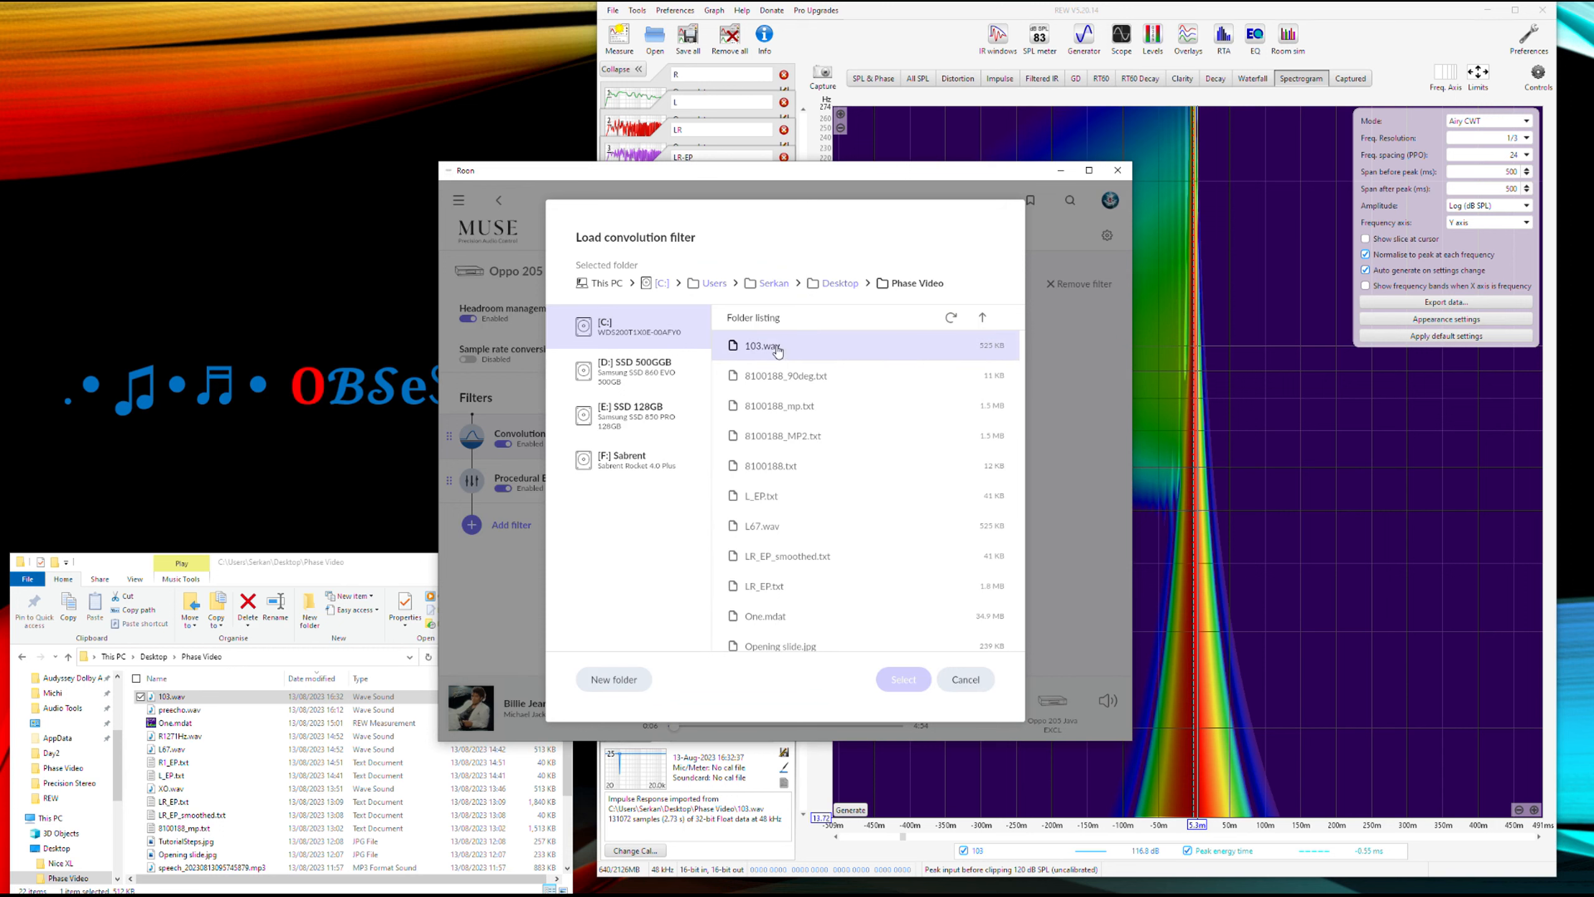
click(904, 679)
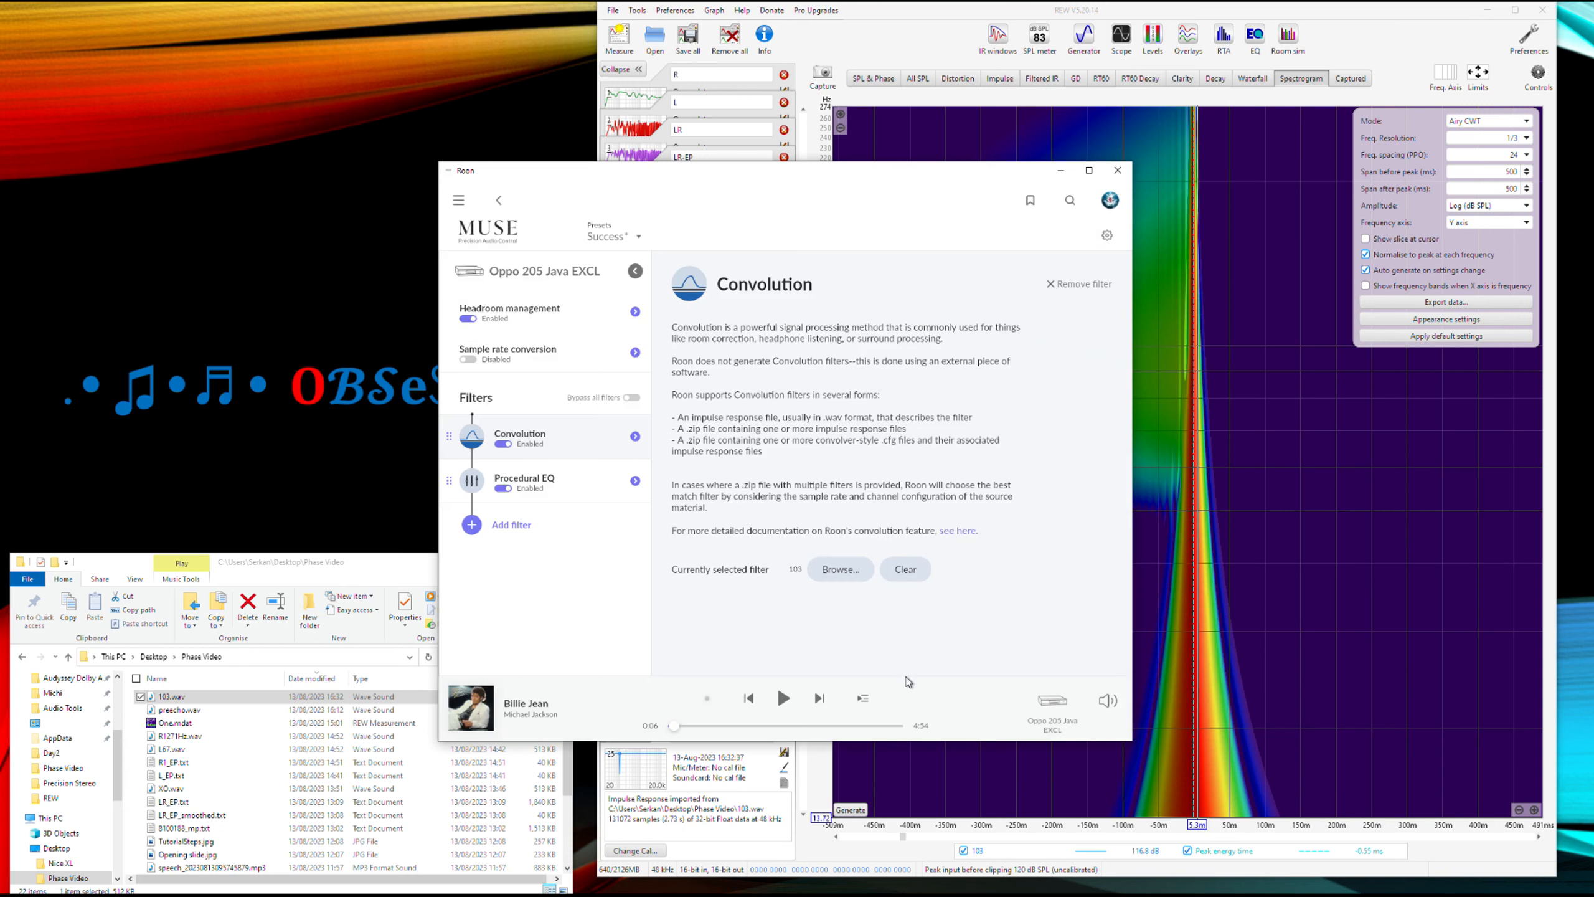
- Listen to the start of Billie Jean with the 103 filter, then to Californication from about 1:33, and pause playback
click(747, 700)
click(495, 201)
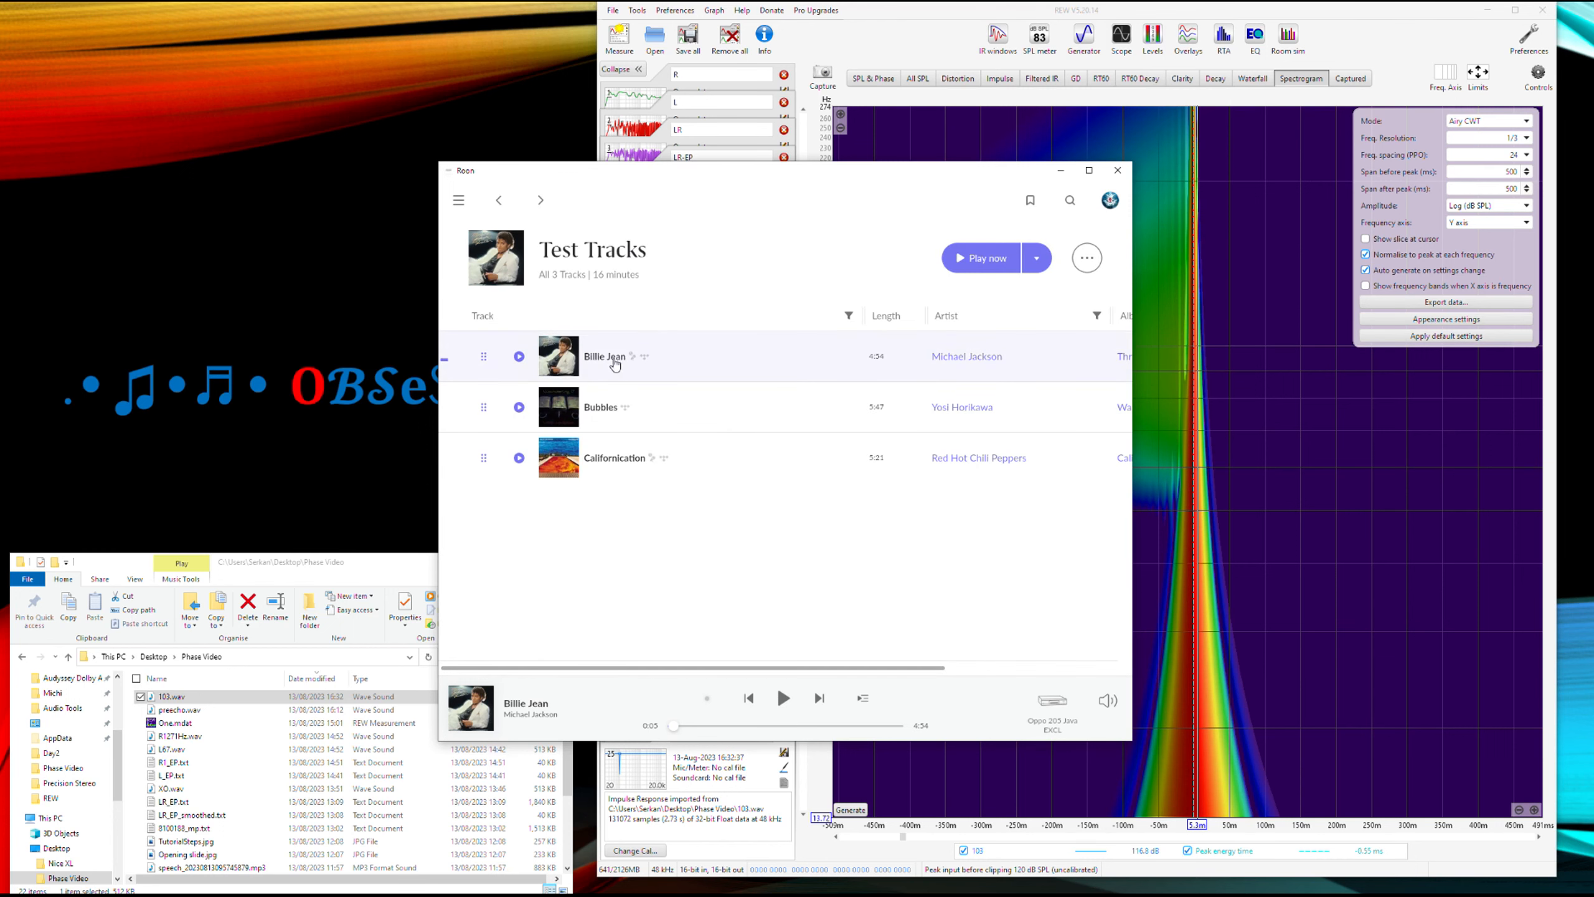
click(602, 463)
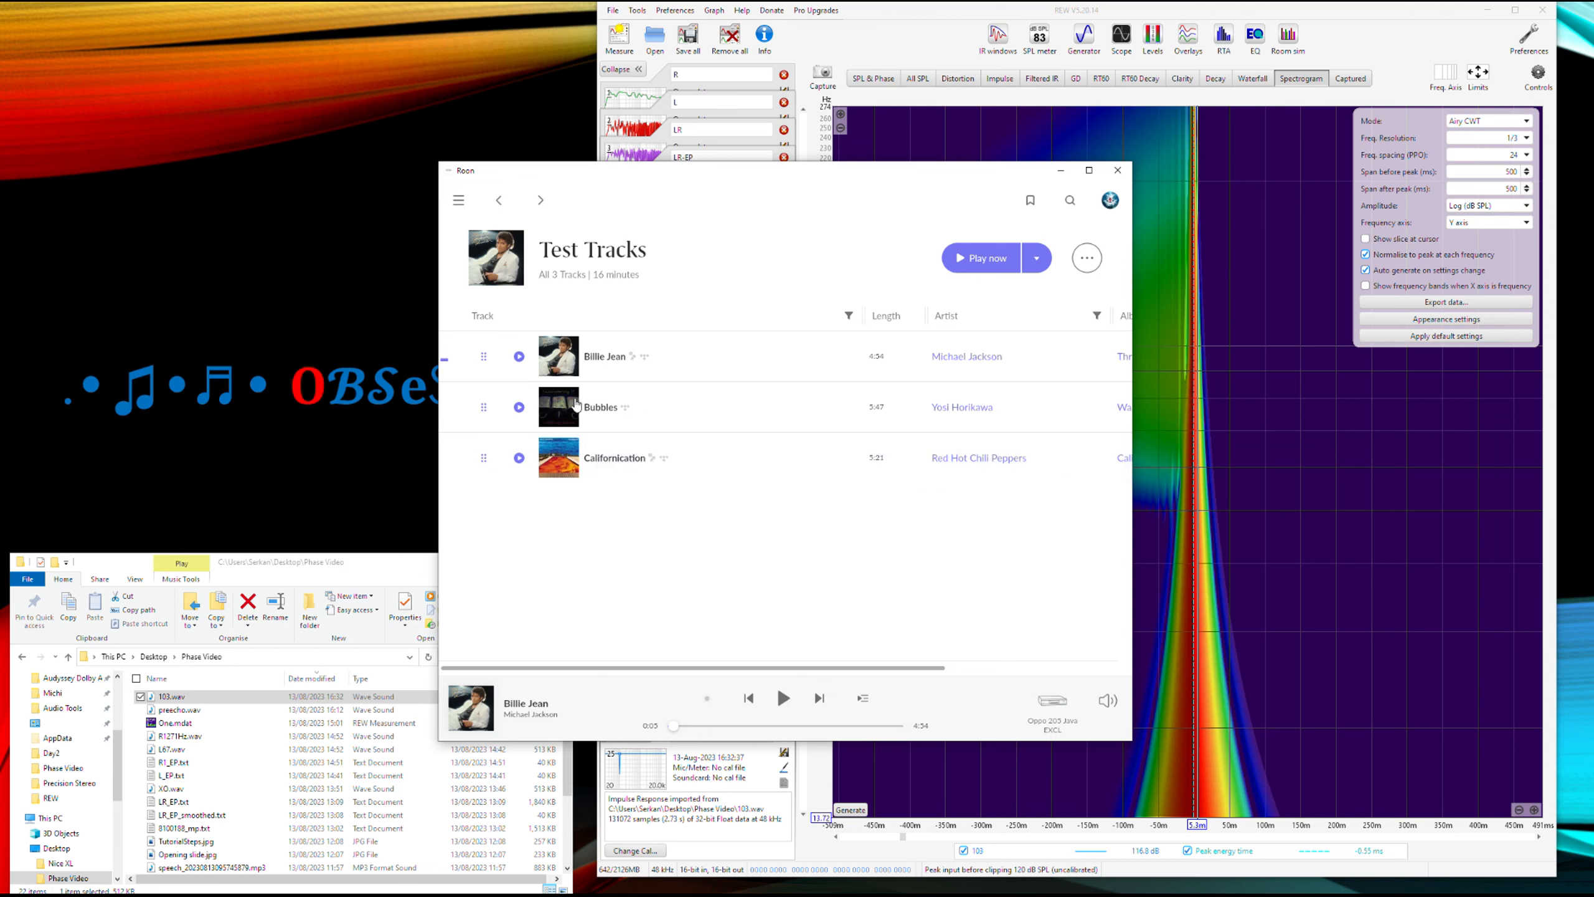
click(703, 727)
drag(717, 727, 739, 730)
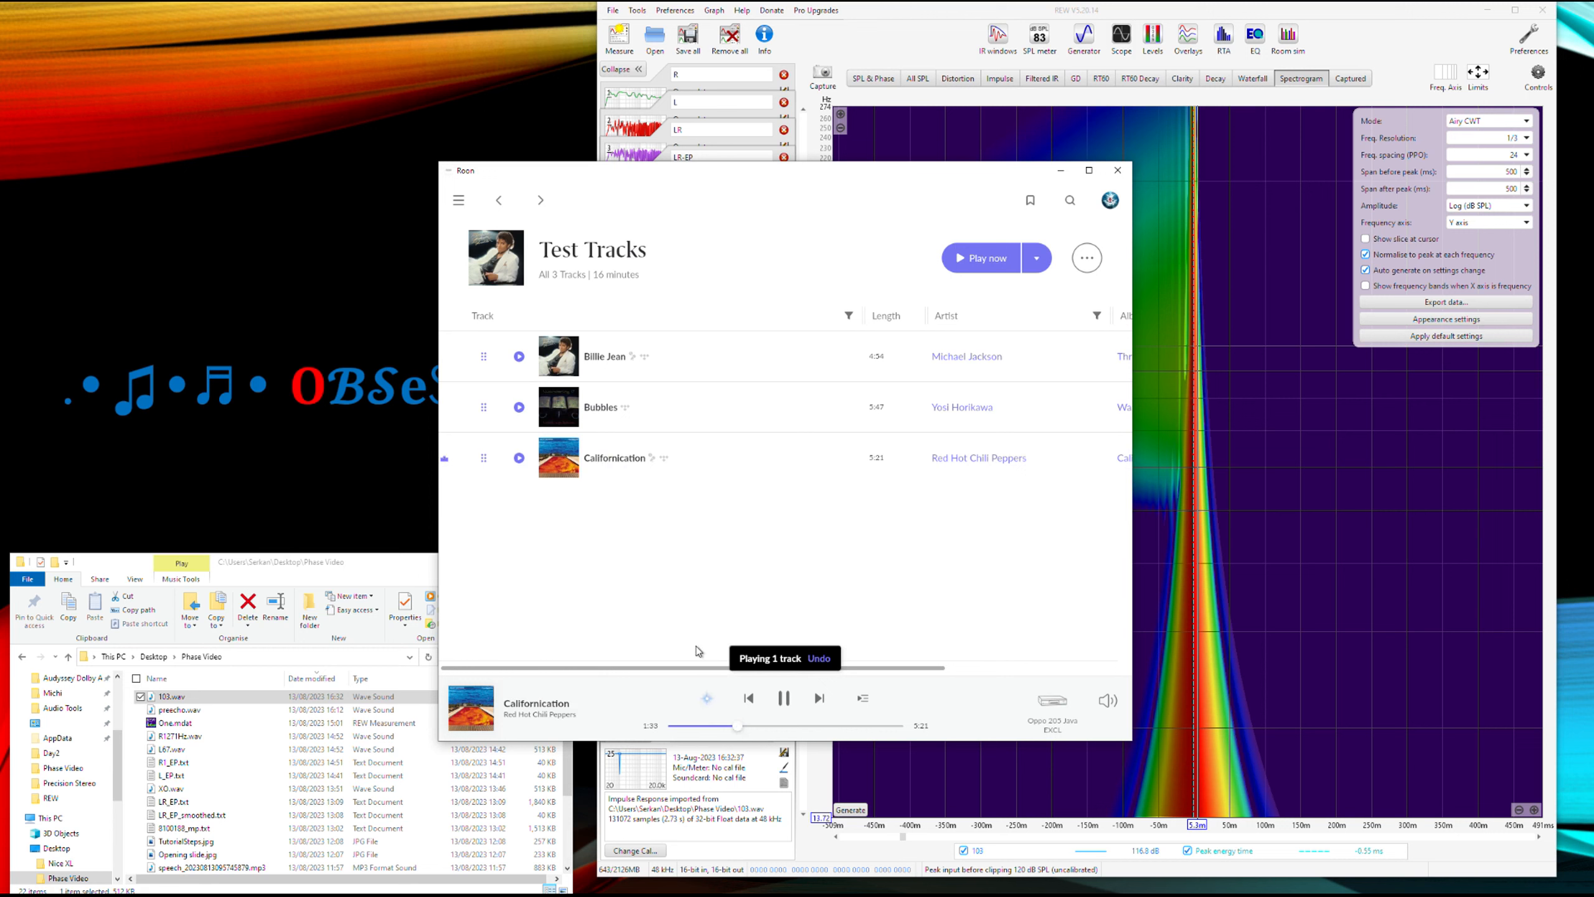
click(784, 698)
click(784, 698)
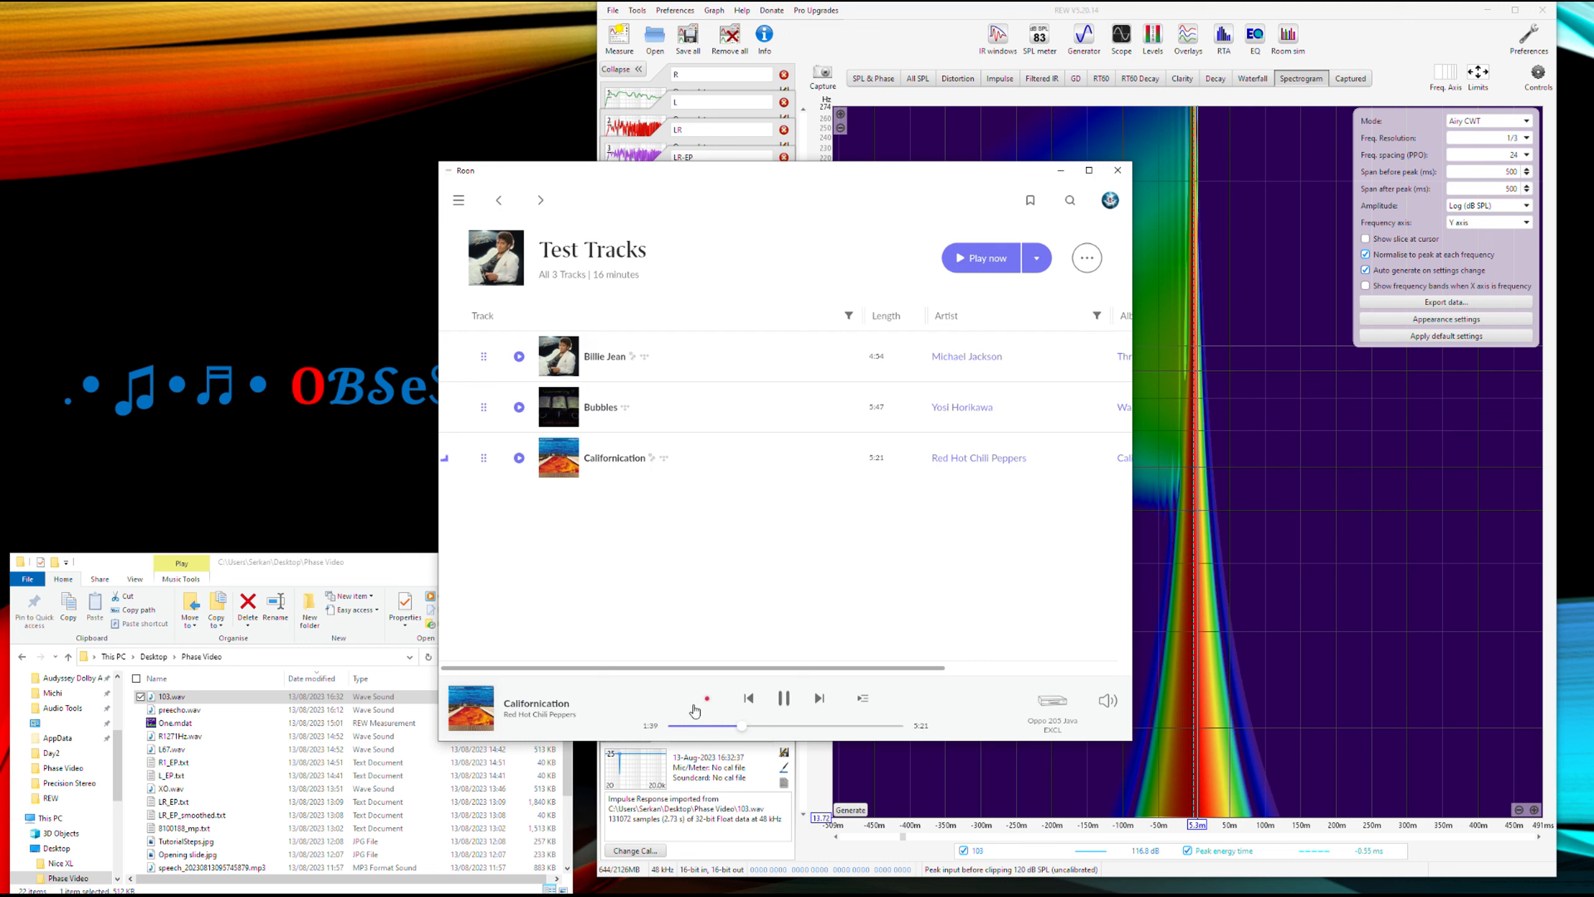
click(783, 698)
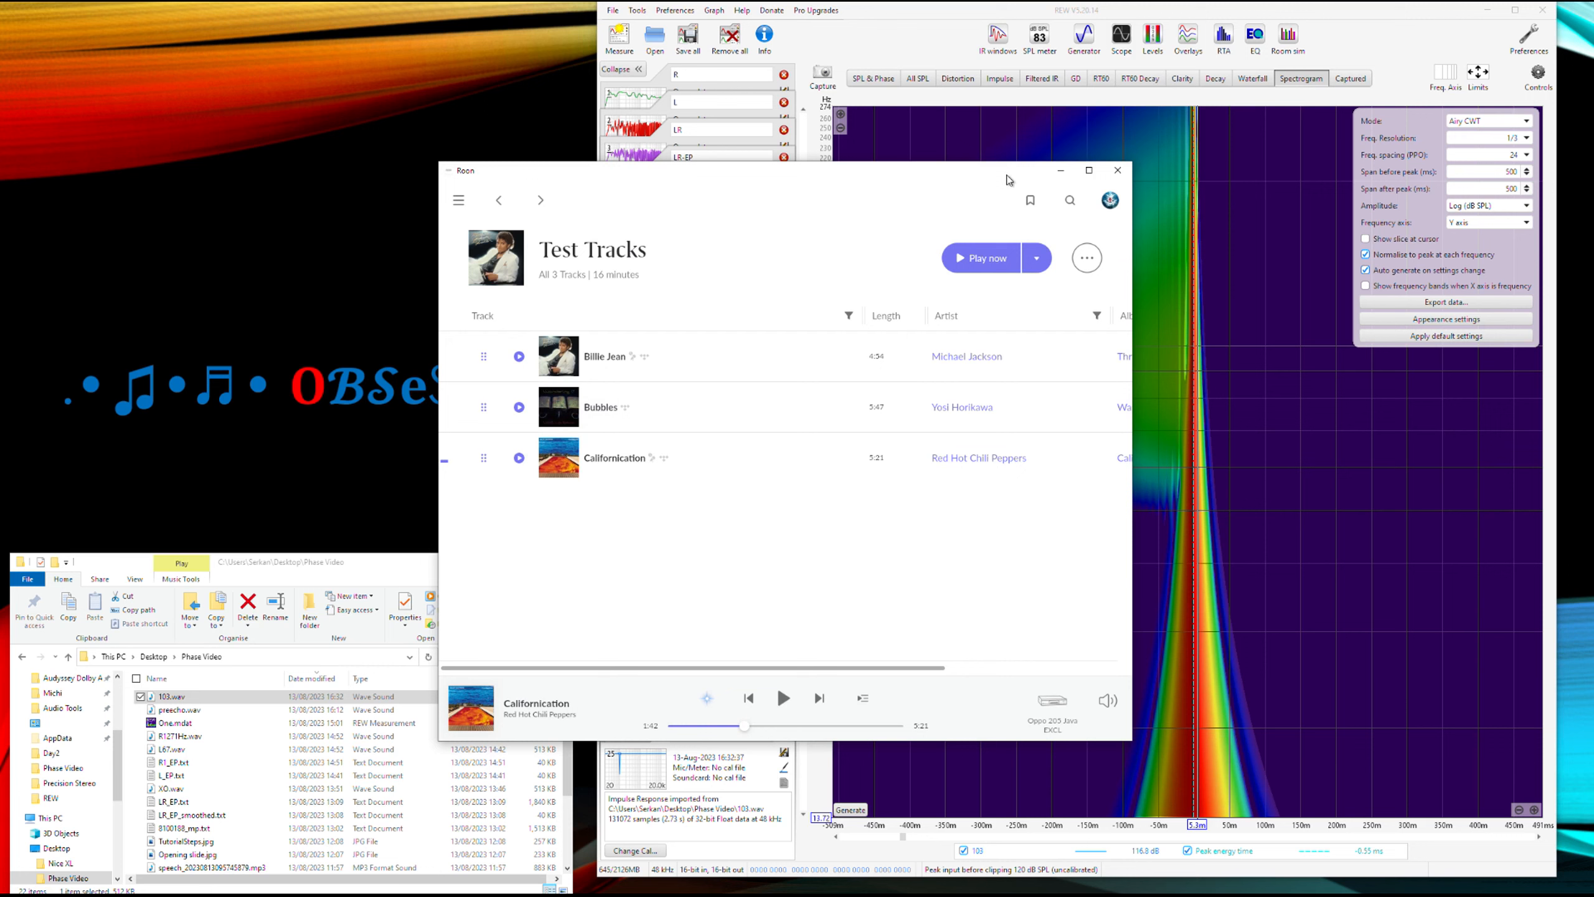
- Close Roon, maximise REW and show only the 103 trace in the All SPL graph with the IR Windows settings open
click(1112, 179)
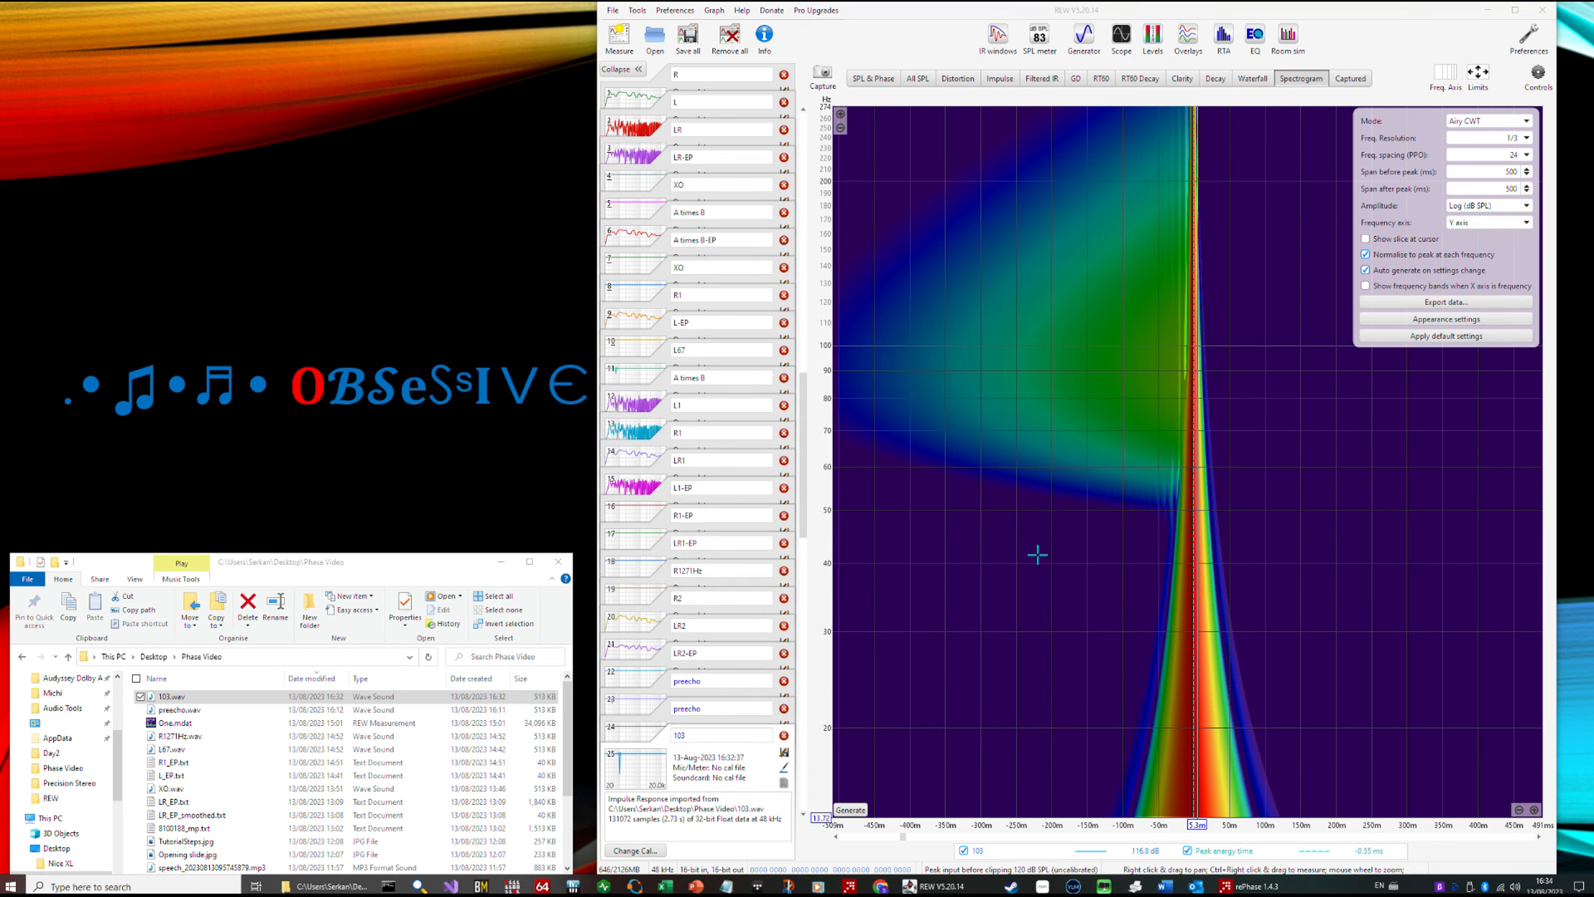
click(1515, 10)
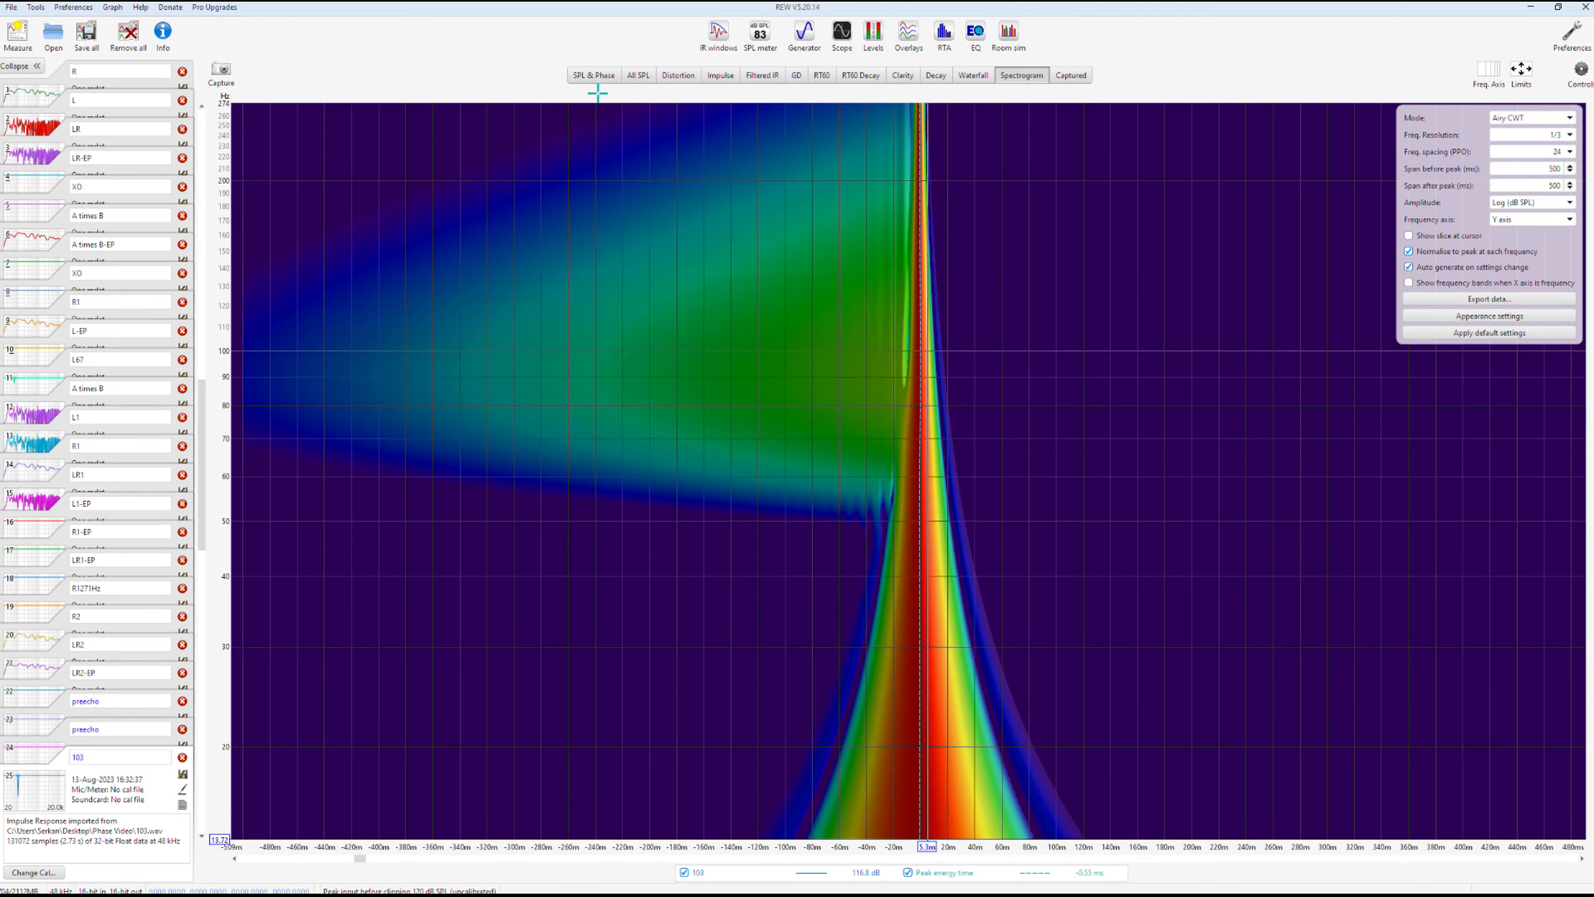
click(642, 79)
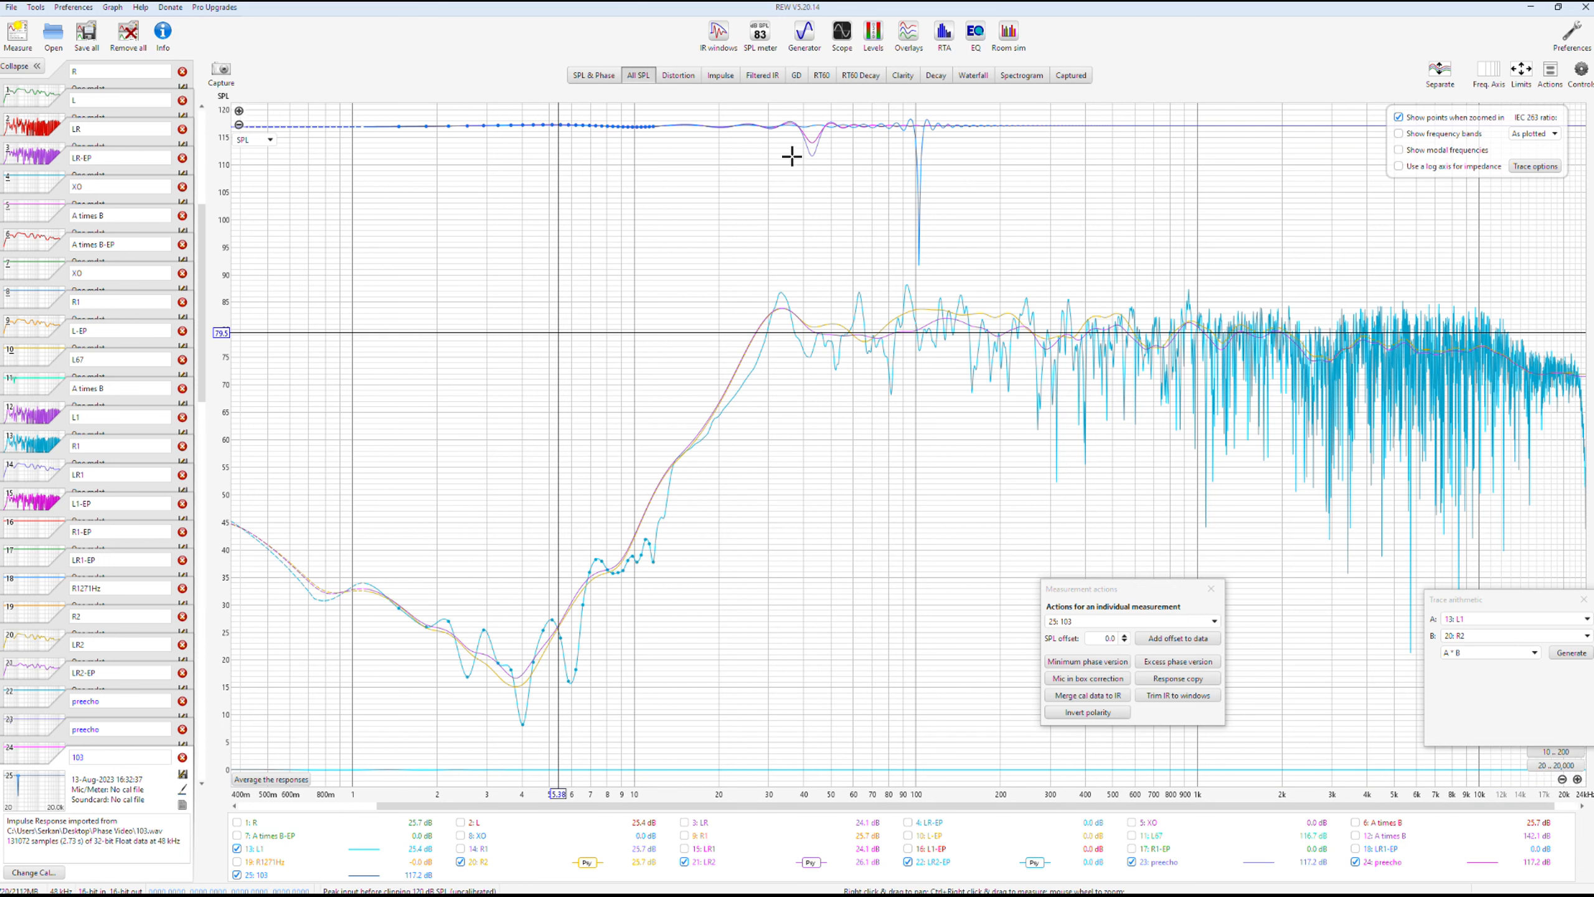
click(719, 35)
right_click(314, 873)
click(326, 877)
click(250, 876)
drag(907, 268, 930, 482)
drag(779, 285, 764, 422)
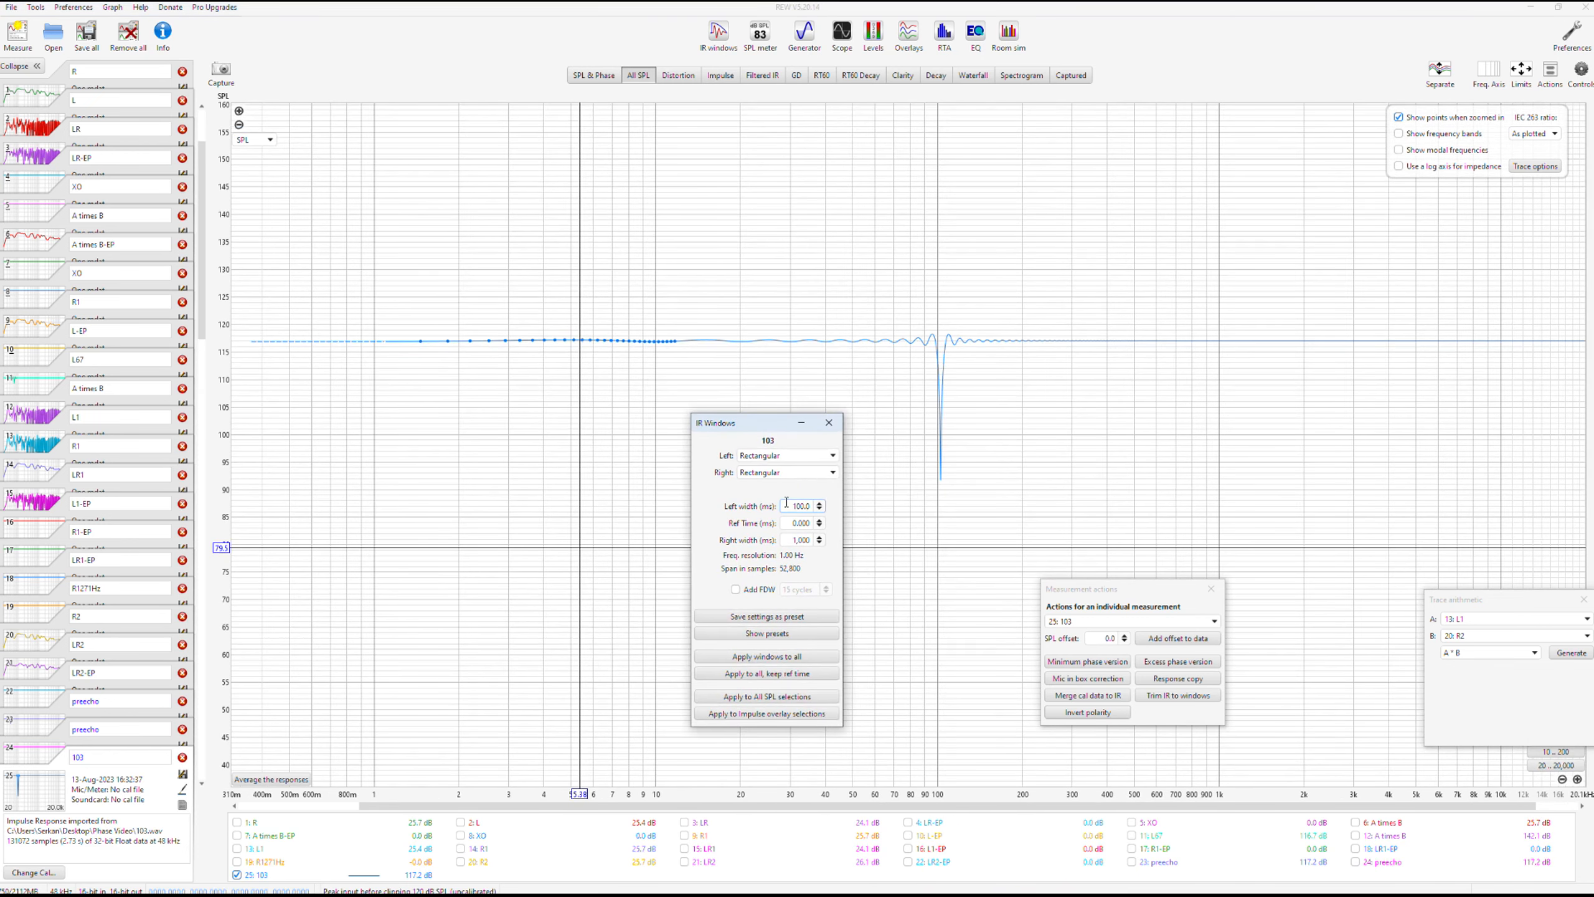
- Set the left IR window width of the 103 measurement to 1000 ms
double_click(788, 506)
text(5)
key(BackSpace)
text(1000)
key(Tab)
- Set the left IR window width of 103 to 500 ms and move the IR Windows dialog clear of the trace
double_click(791, 506)
text(50)
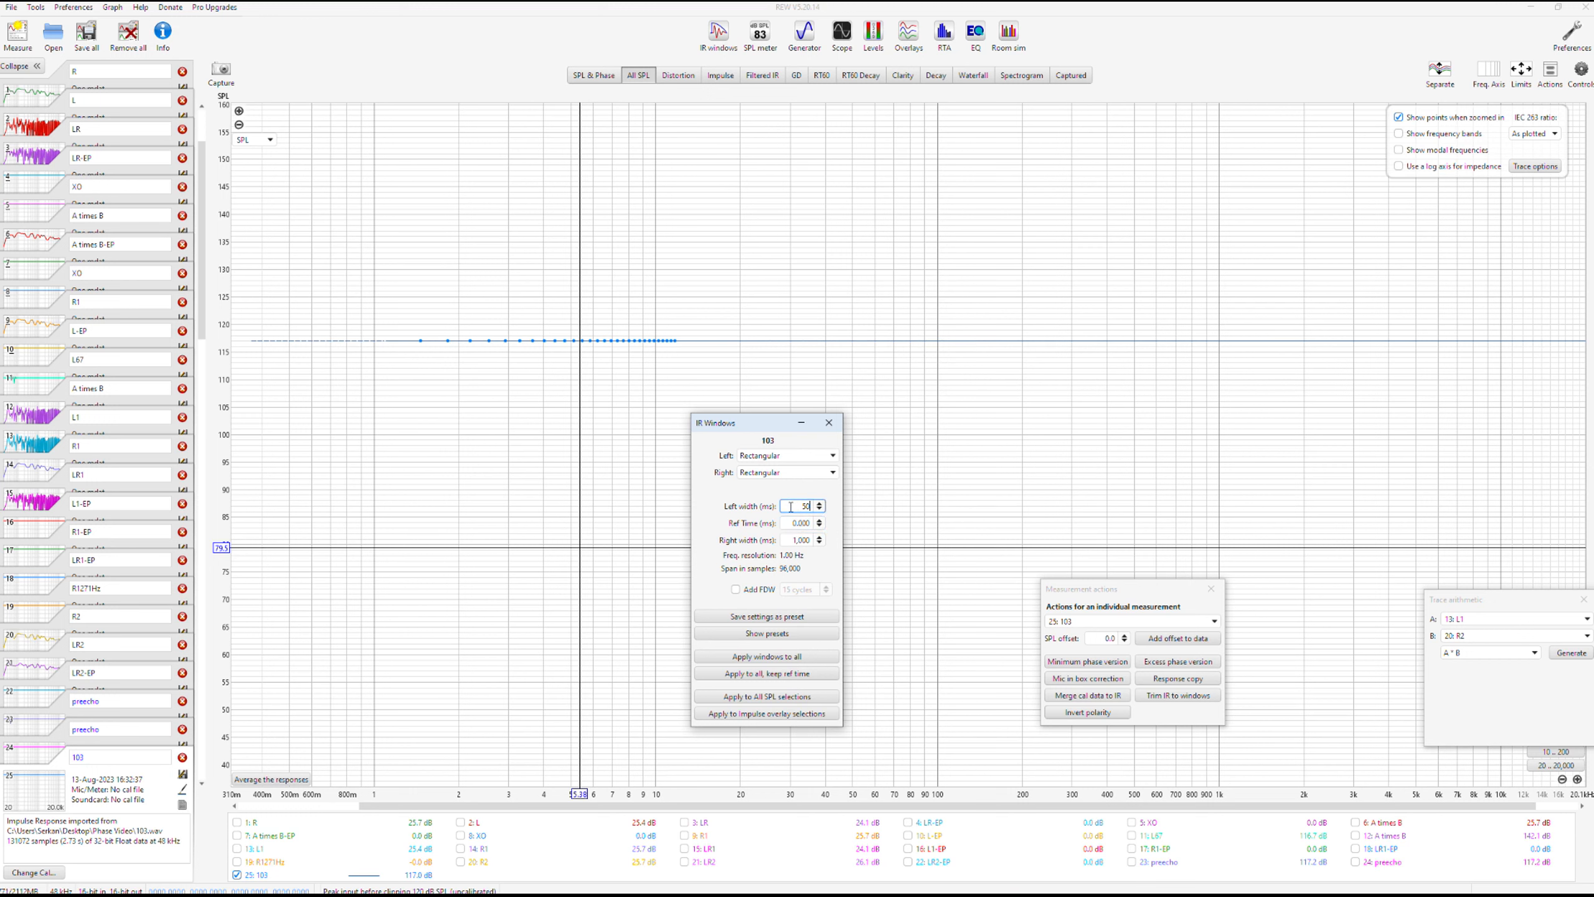
text(0)
key(Tab)
drag(838, 423, 1455, 371)
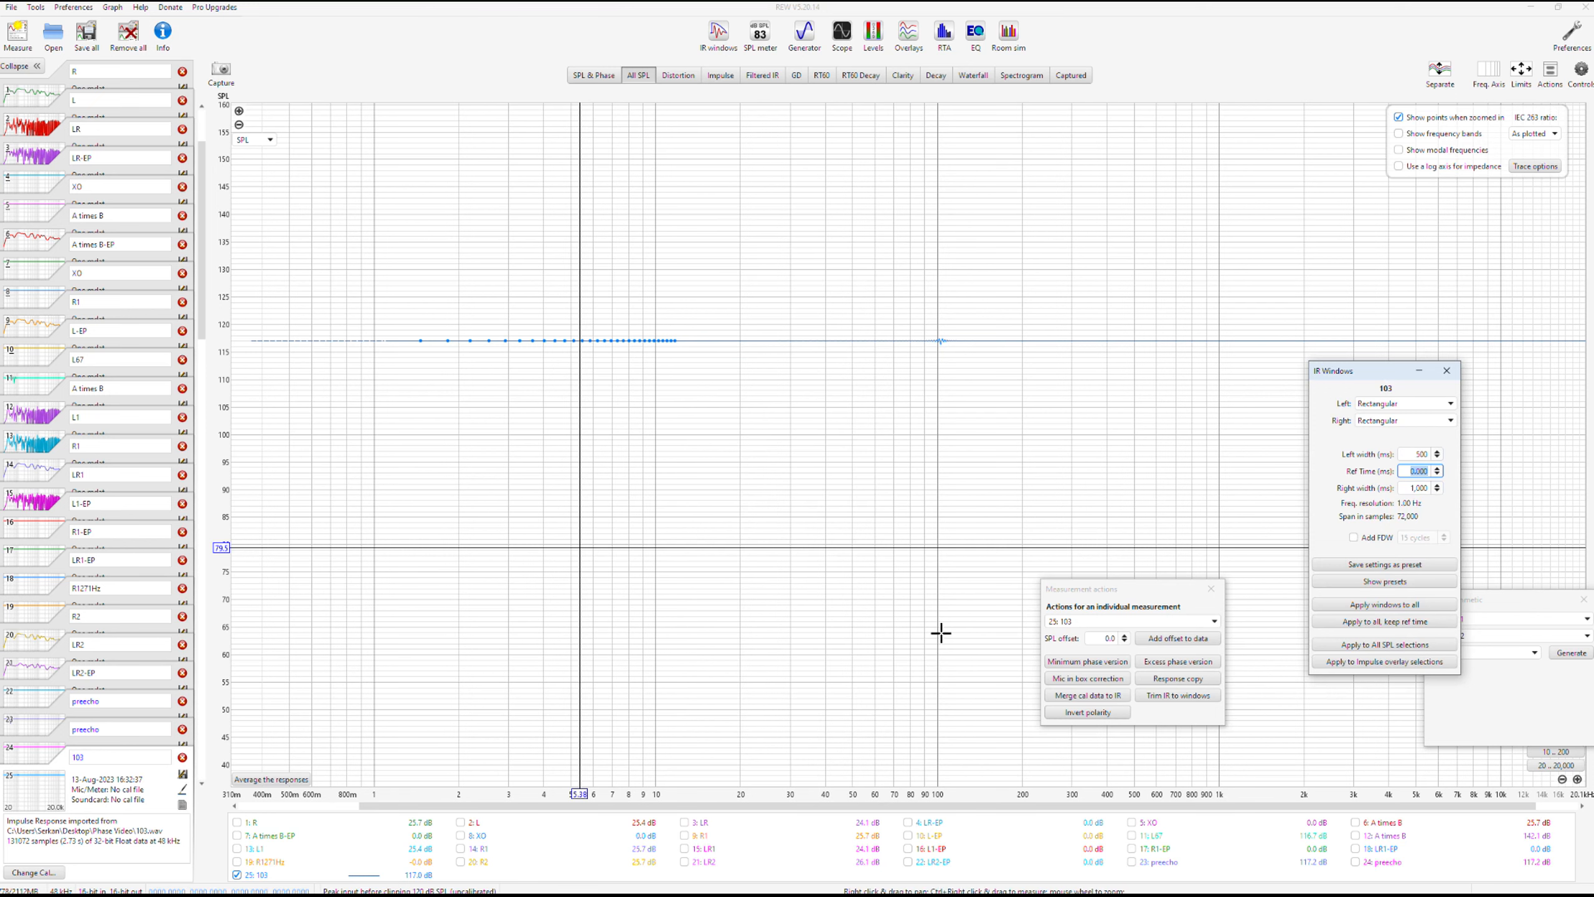
- Remove all measurements except R, L, LR, LR-EP and the XO imported from XO.wav, and move L above R
click(182, 758)
click(182, 759)
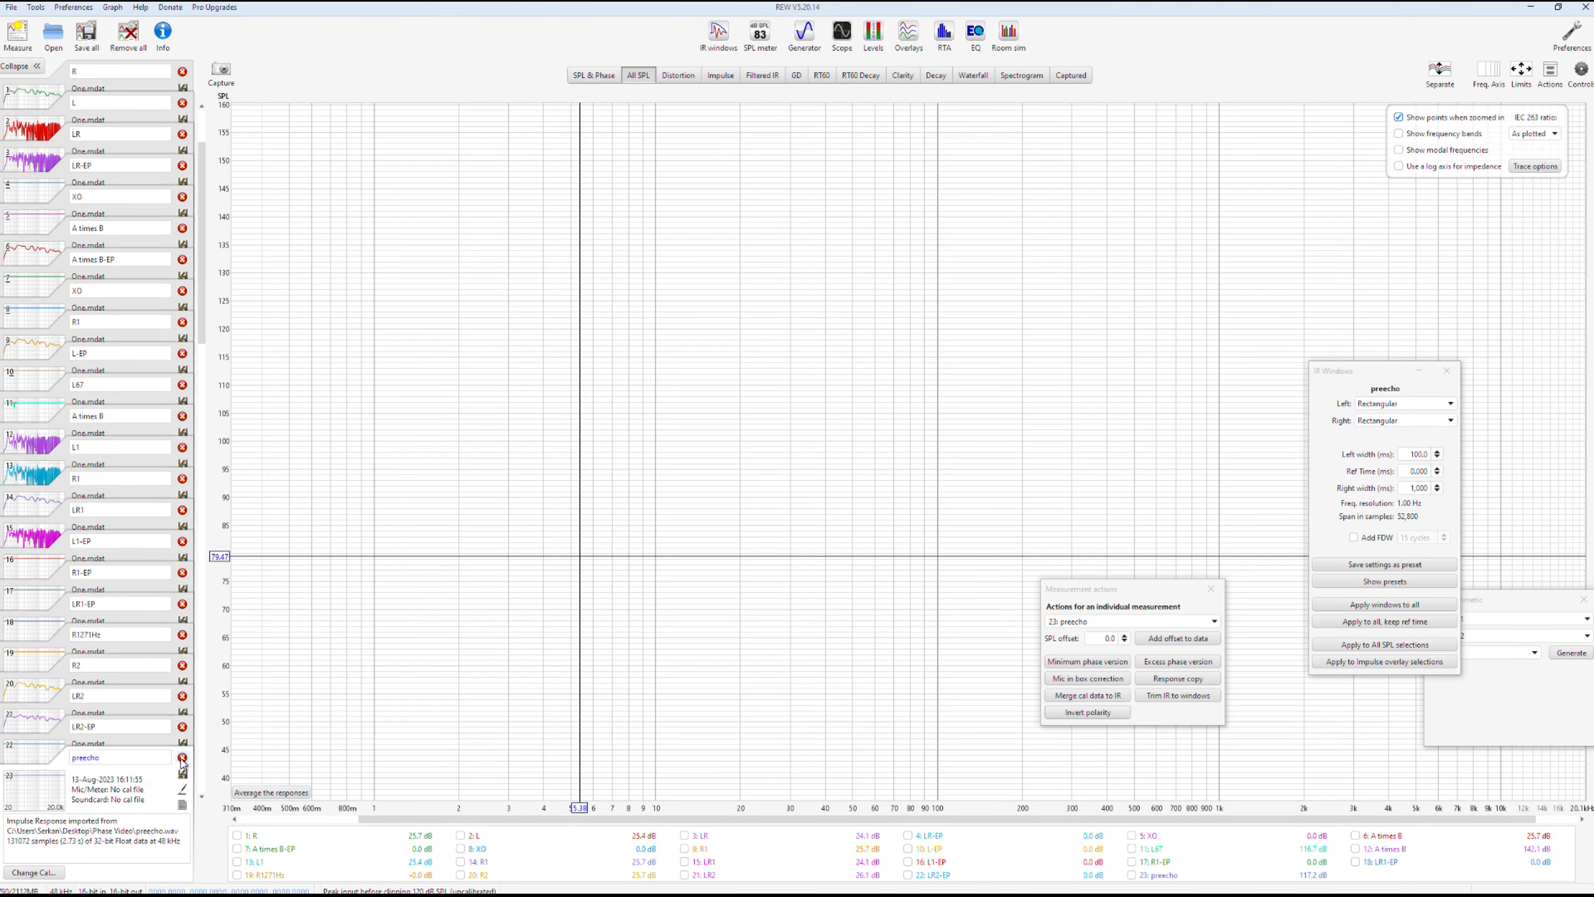
click(181, 759)
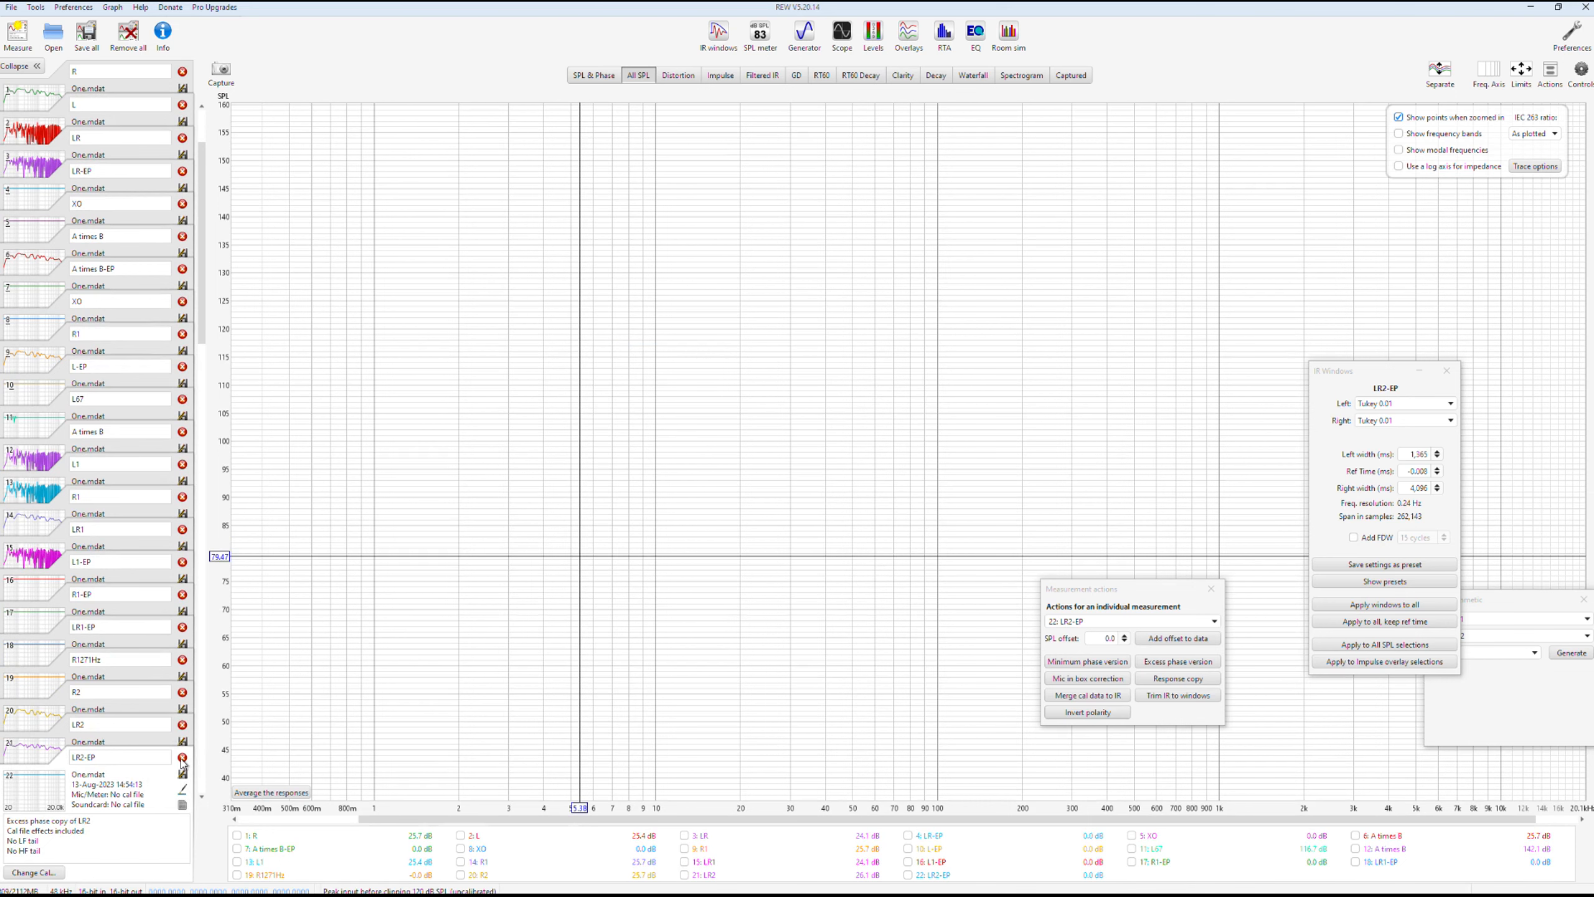
click(182, 759)
click(182, 759)
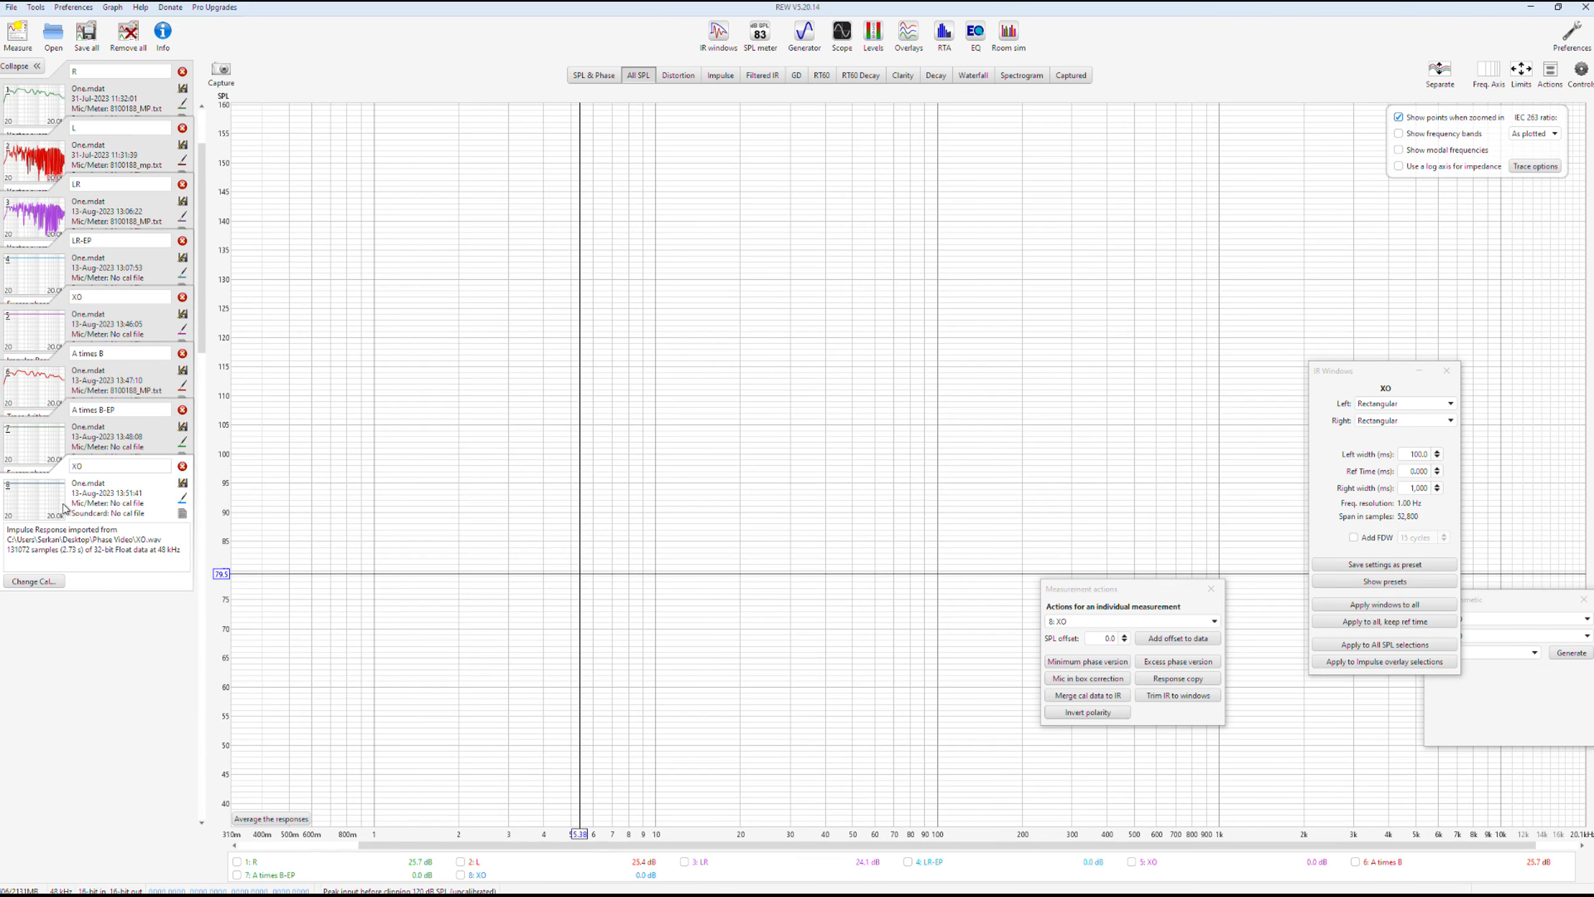
click(182, 297)
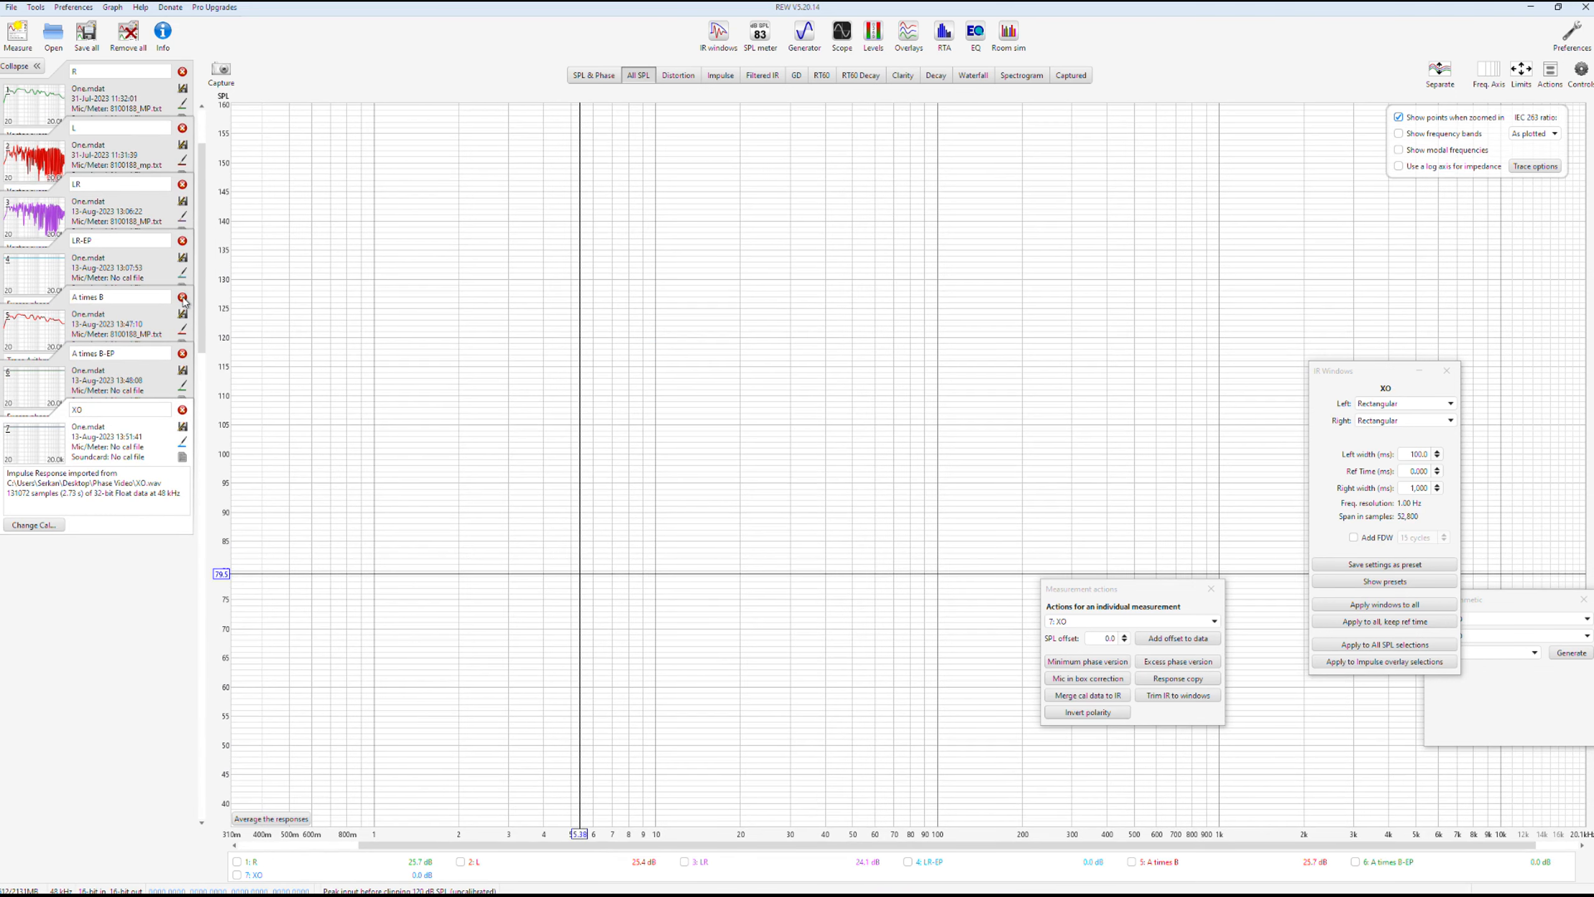
click(182, 297)
click(182, 297)
drag(124, 155, 131, 101)
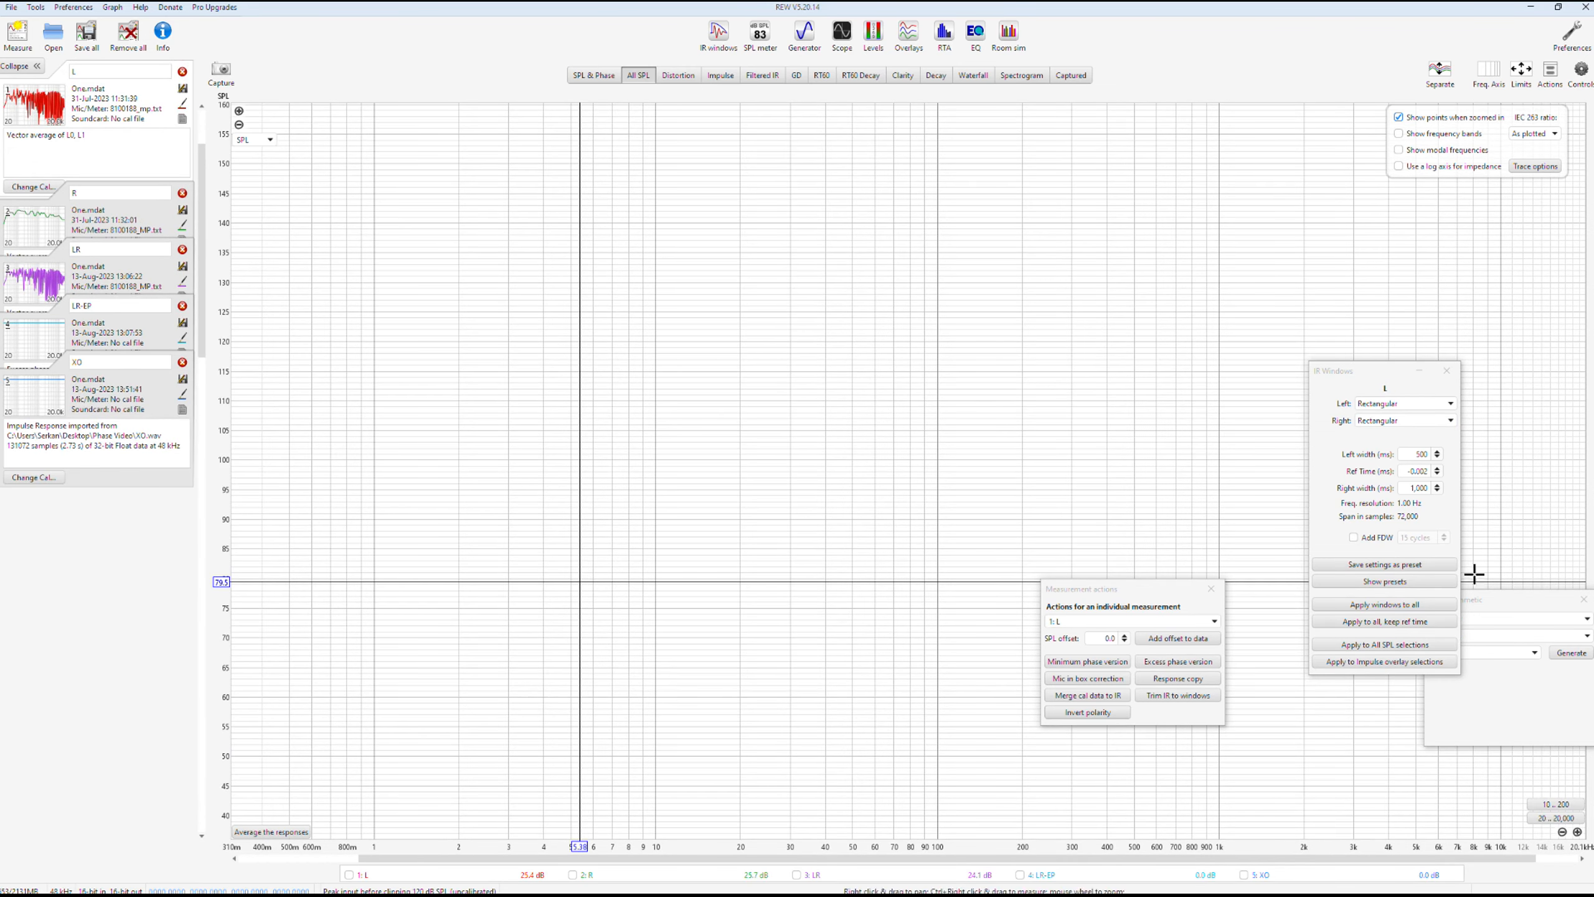
- Generate the A * B trace arithmetic of L and XO and name the result L1
mouse_move(1497, 604)
mouse_down()
mouse_move(1067, 410)
mouse_move(1104, 416)
mouse_up()
click(1095, 447)
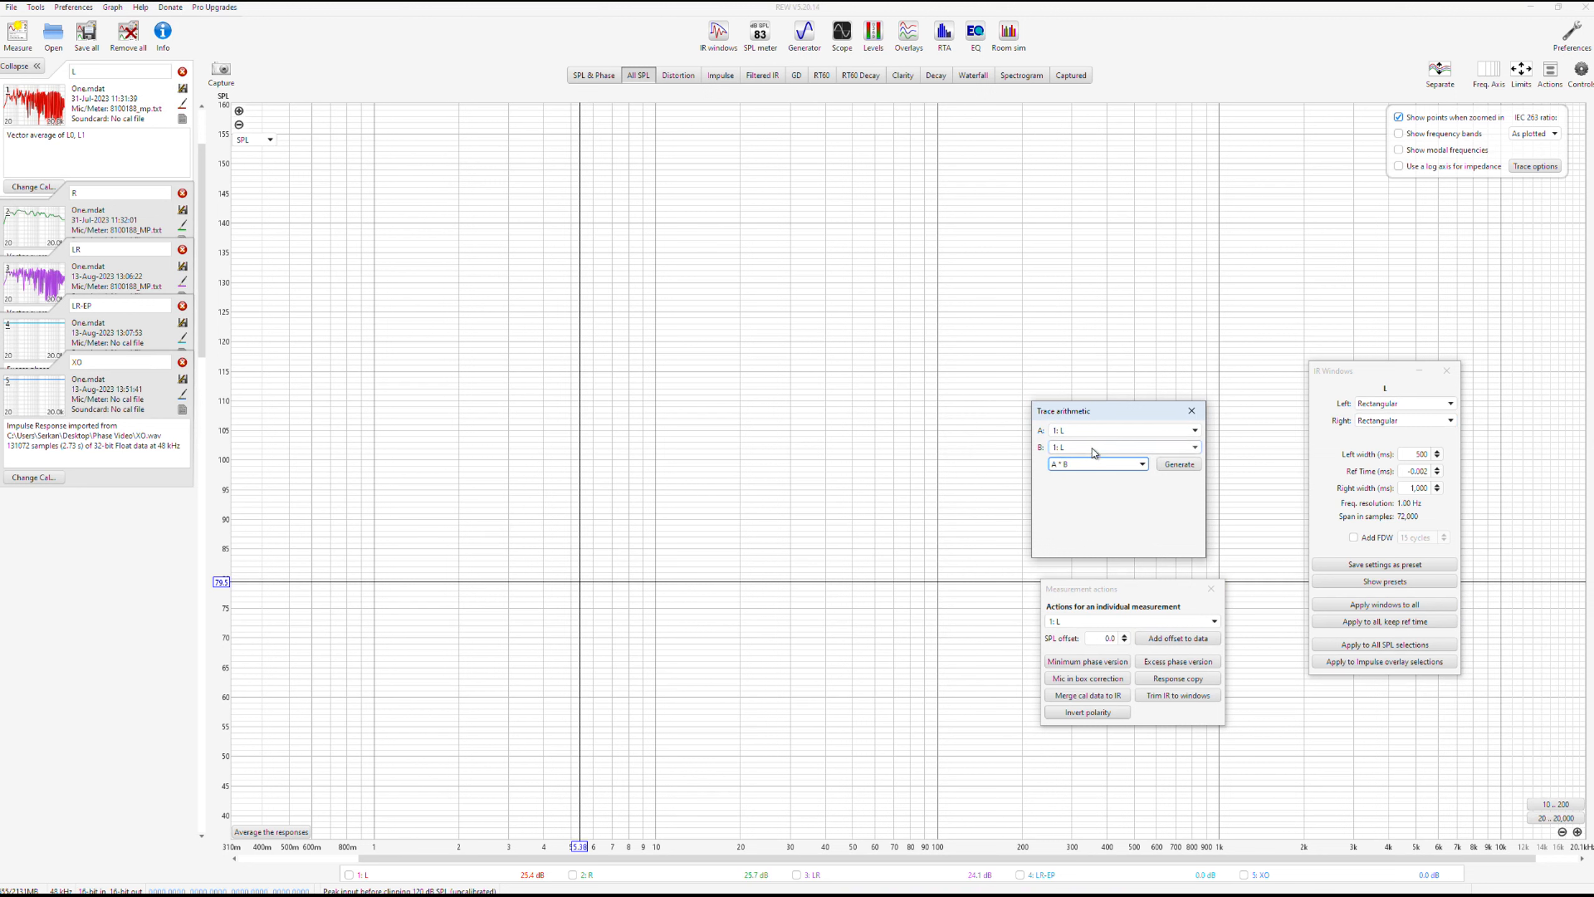
click(1105, 512)
click(1175, 464)
click(119, 353)
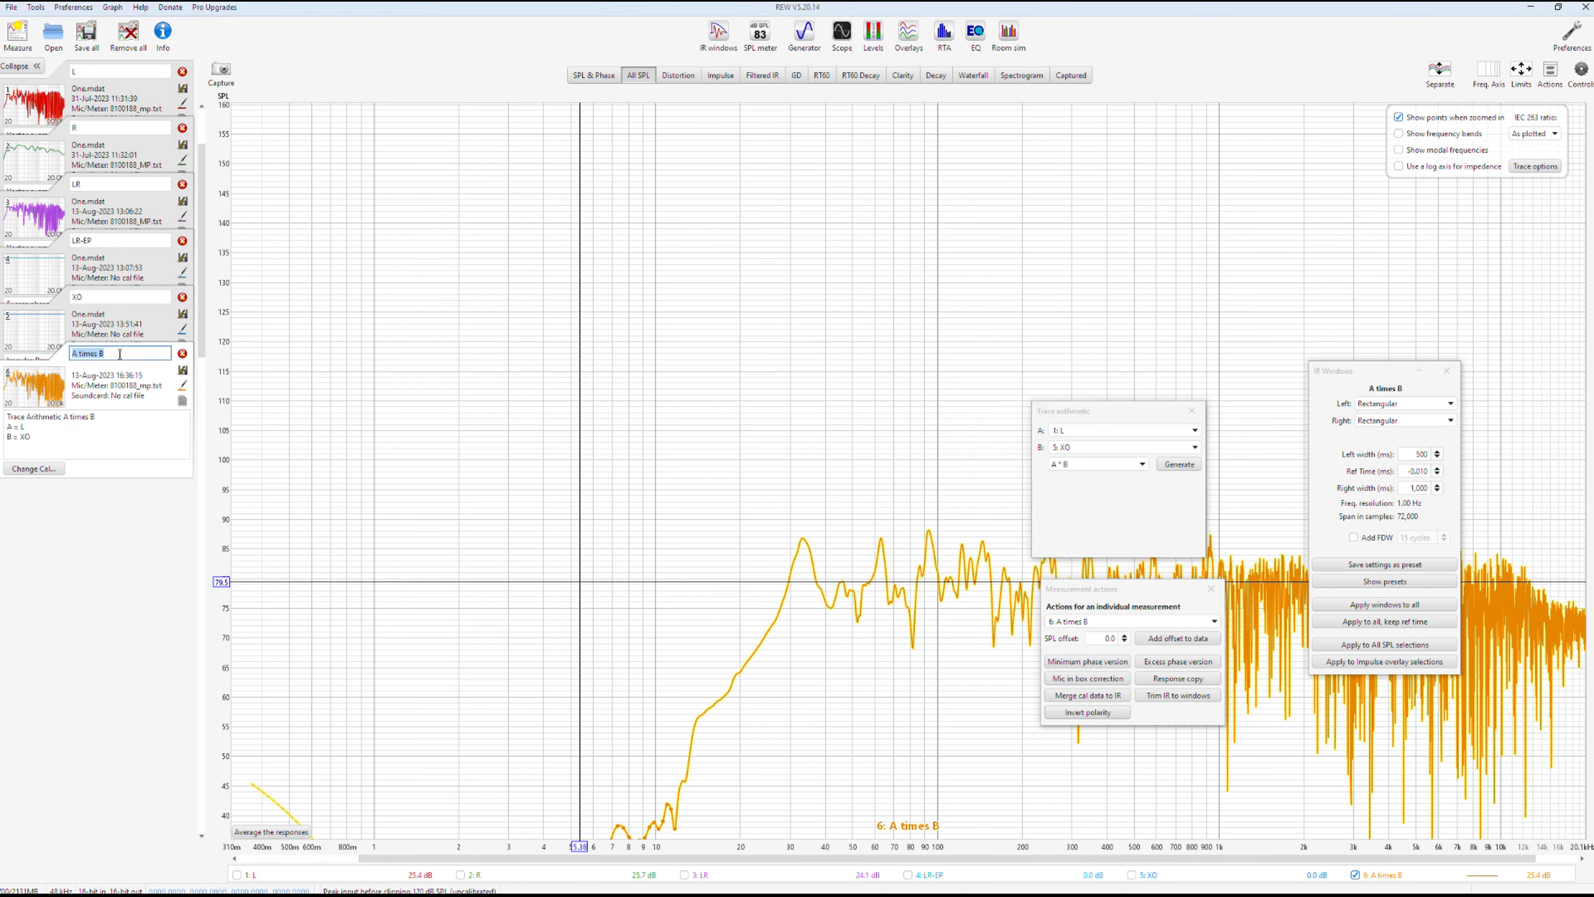
text(L1)
key(Return)
- Generate the A * B trace arithmetic of R and XO and name the result R1
click(1103, 431)
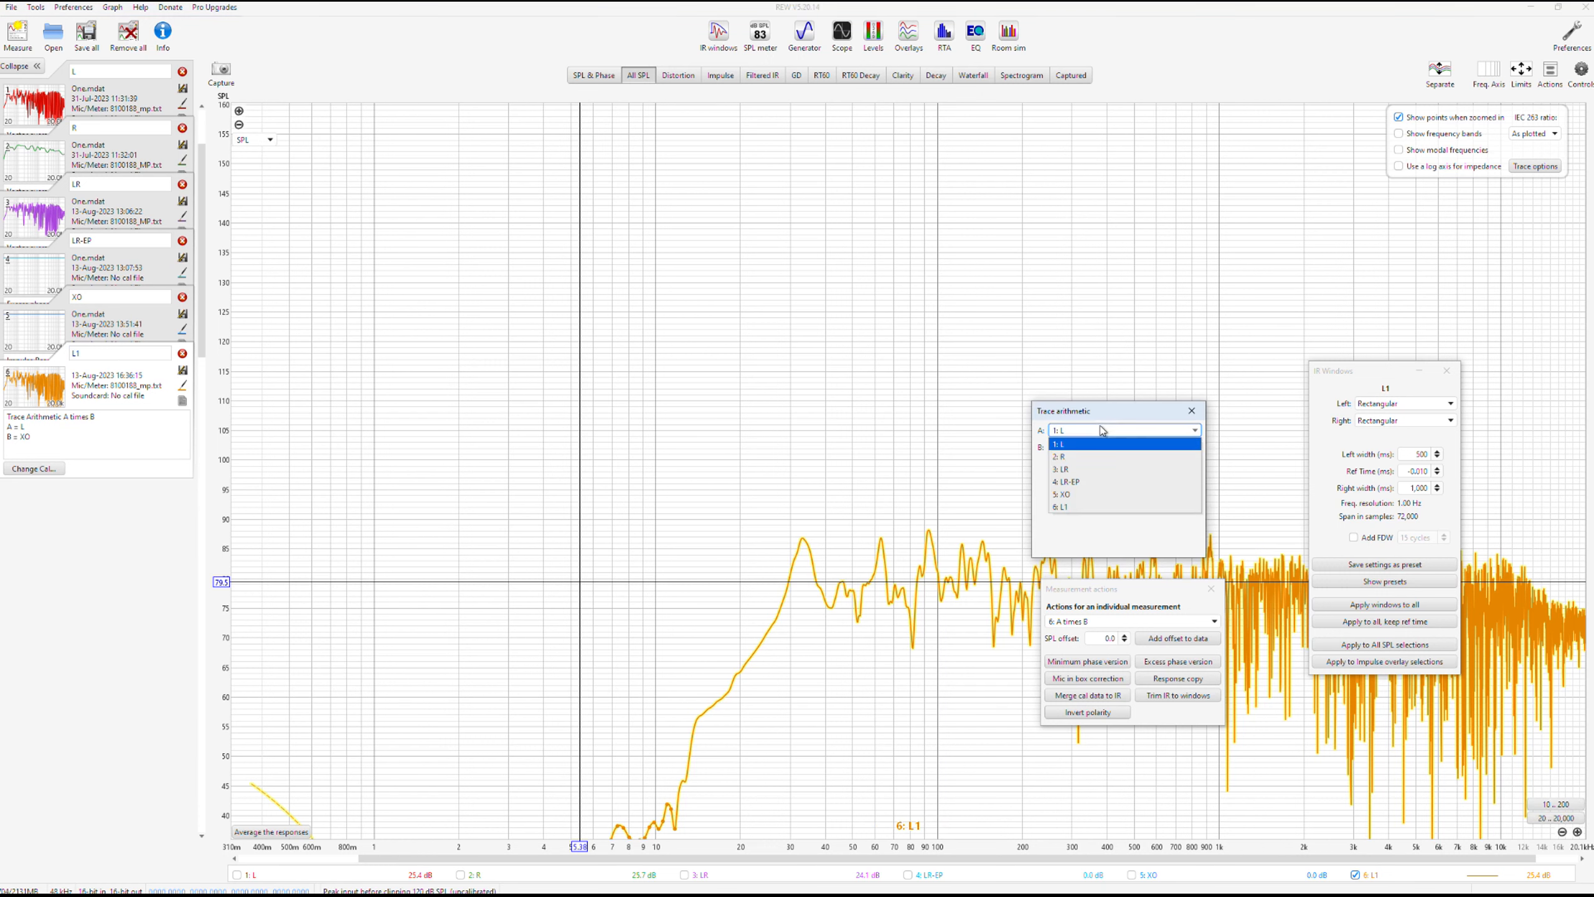
click(1092, 459)
click(1178, 466)
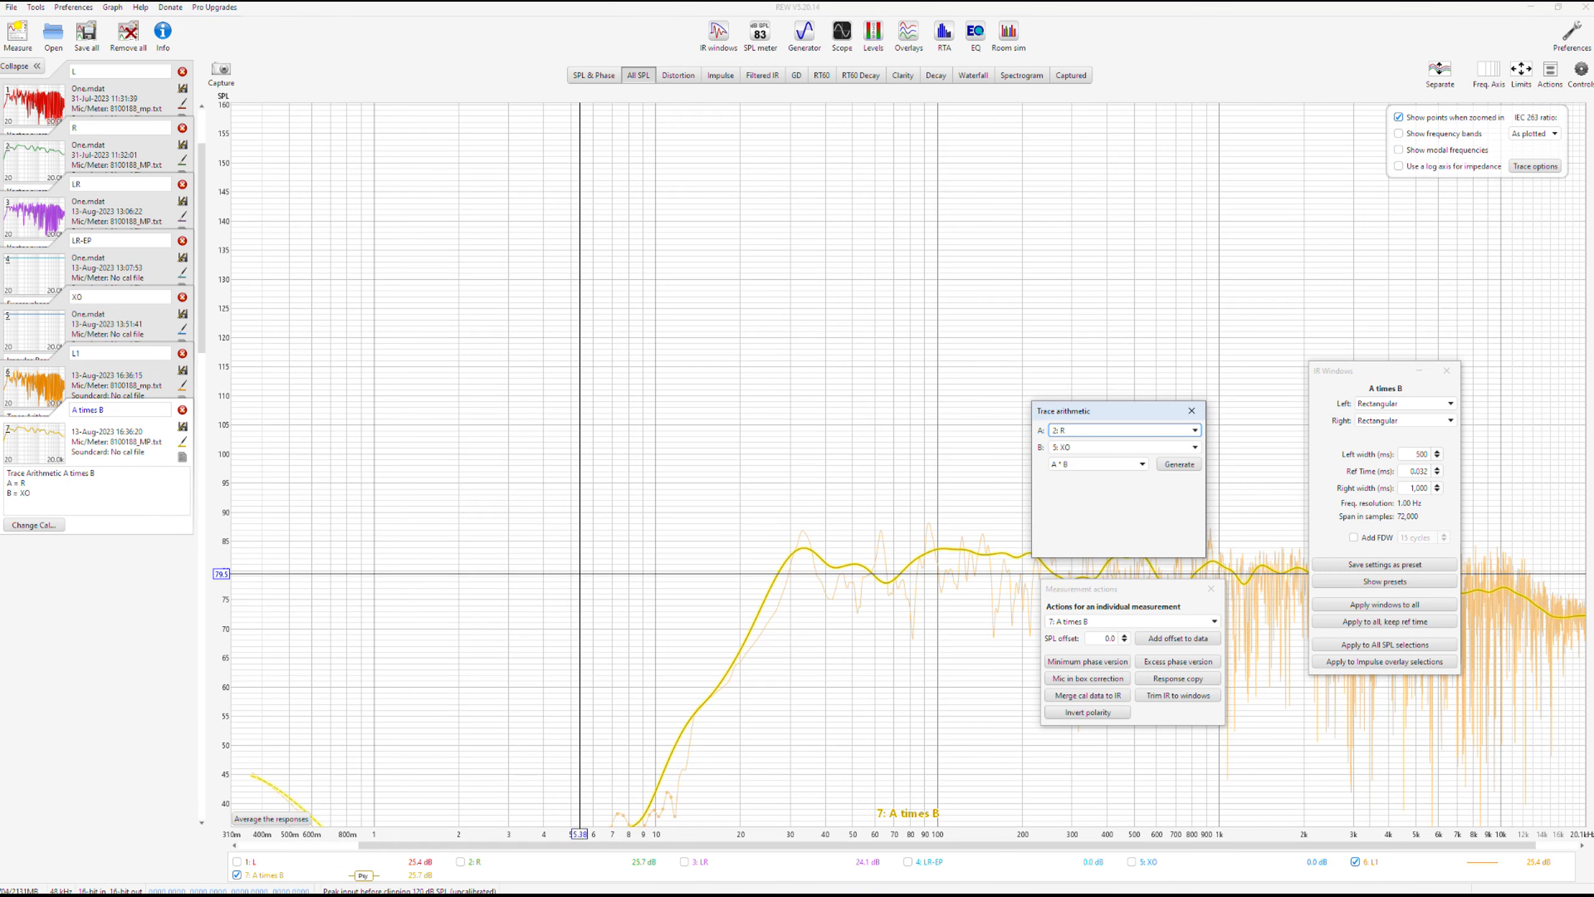
click(121, 409)
text(R1)
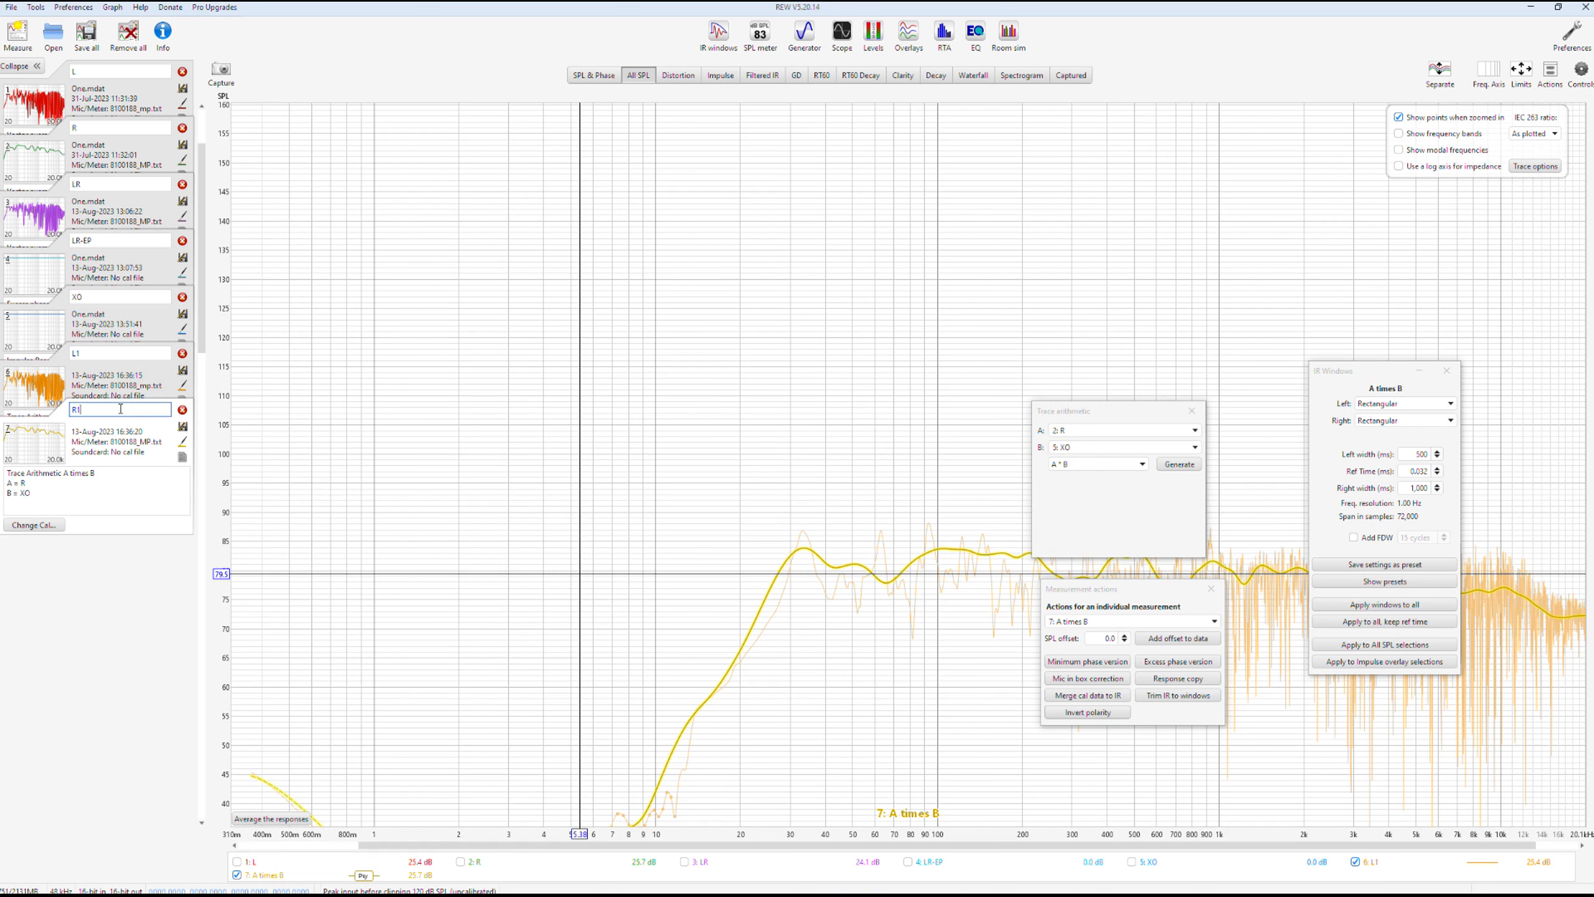
key(Return)
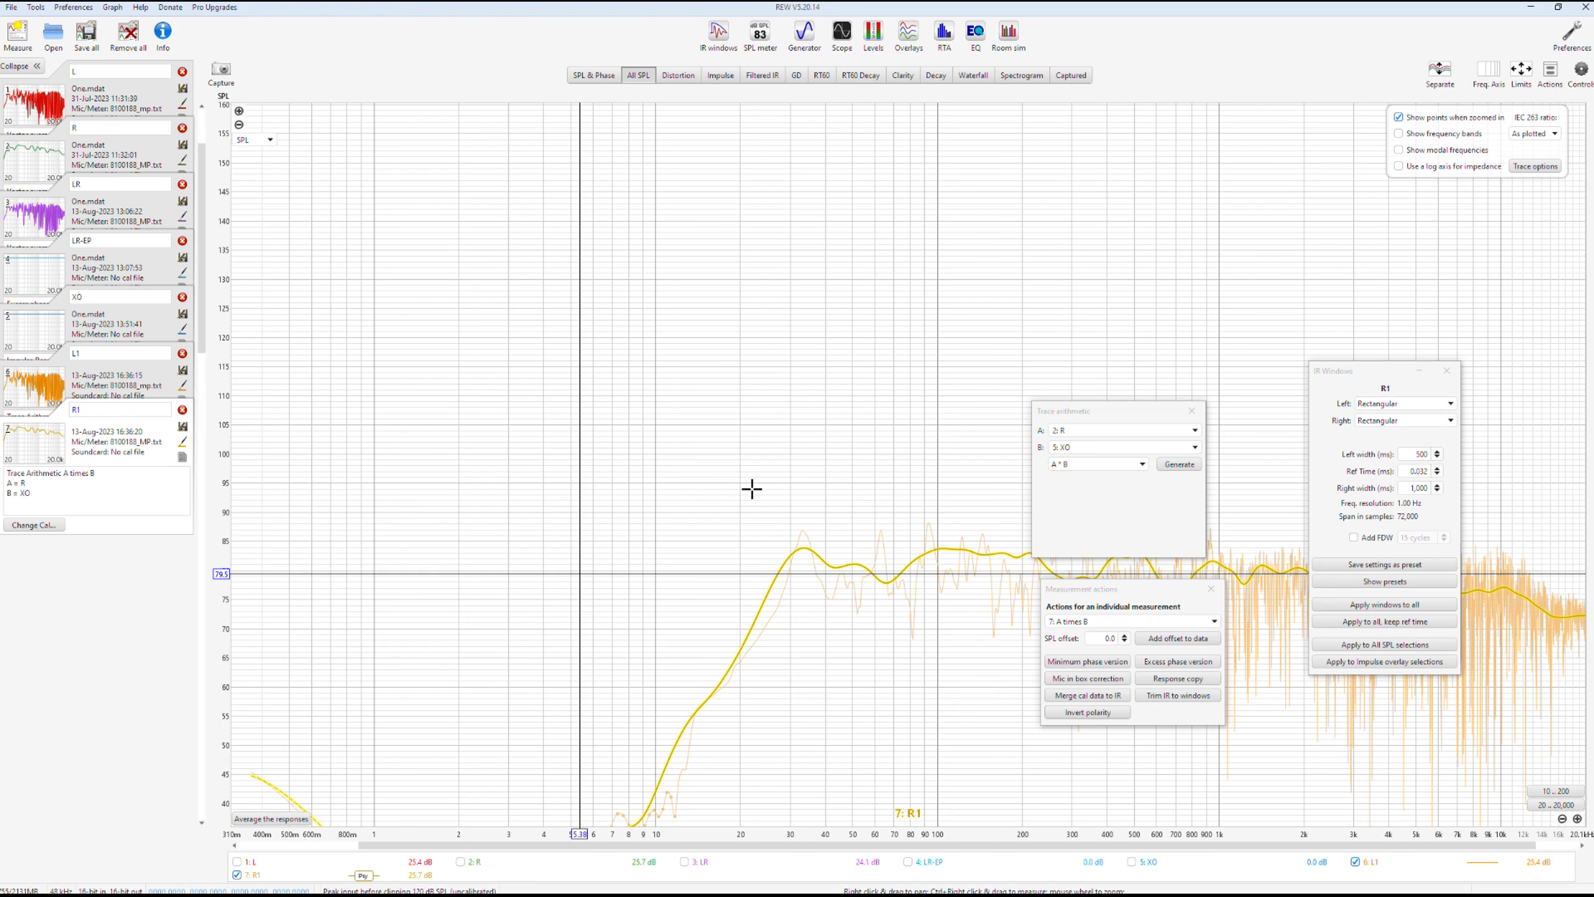
- Clear the current overlay selection and show only the L1 and R1 traces in the All SPL graph
click(135, 377)
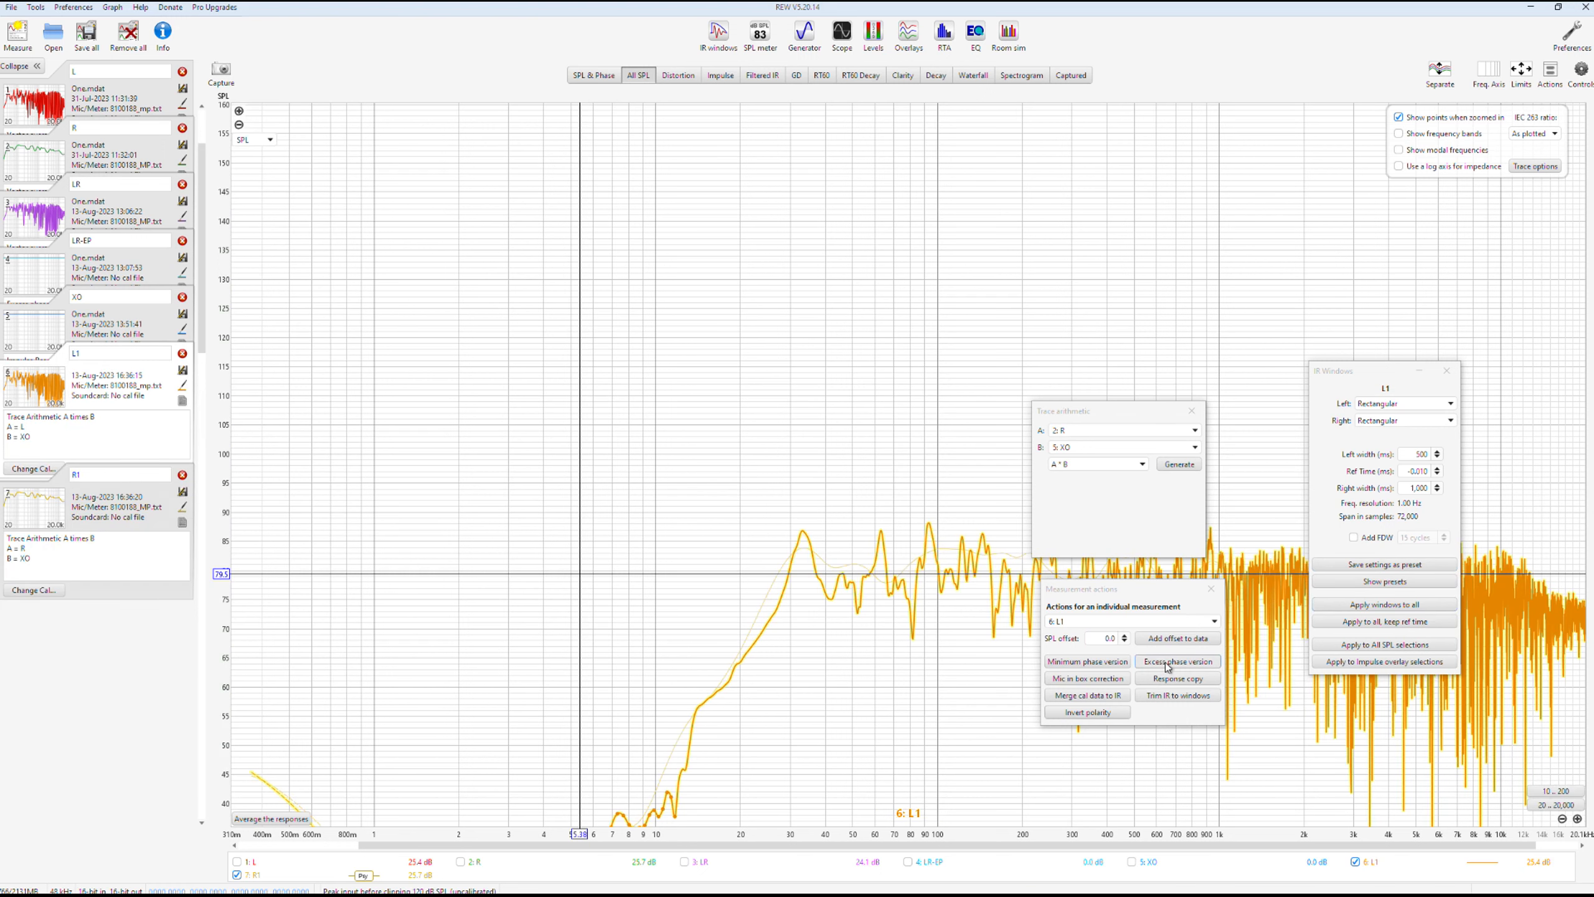
right_click(1213, 758)
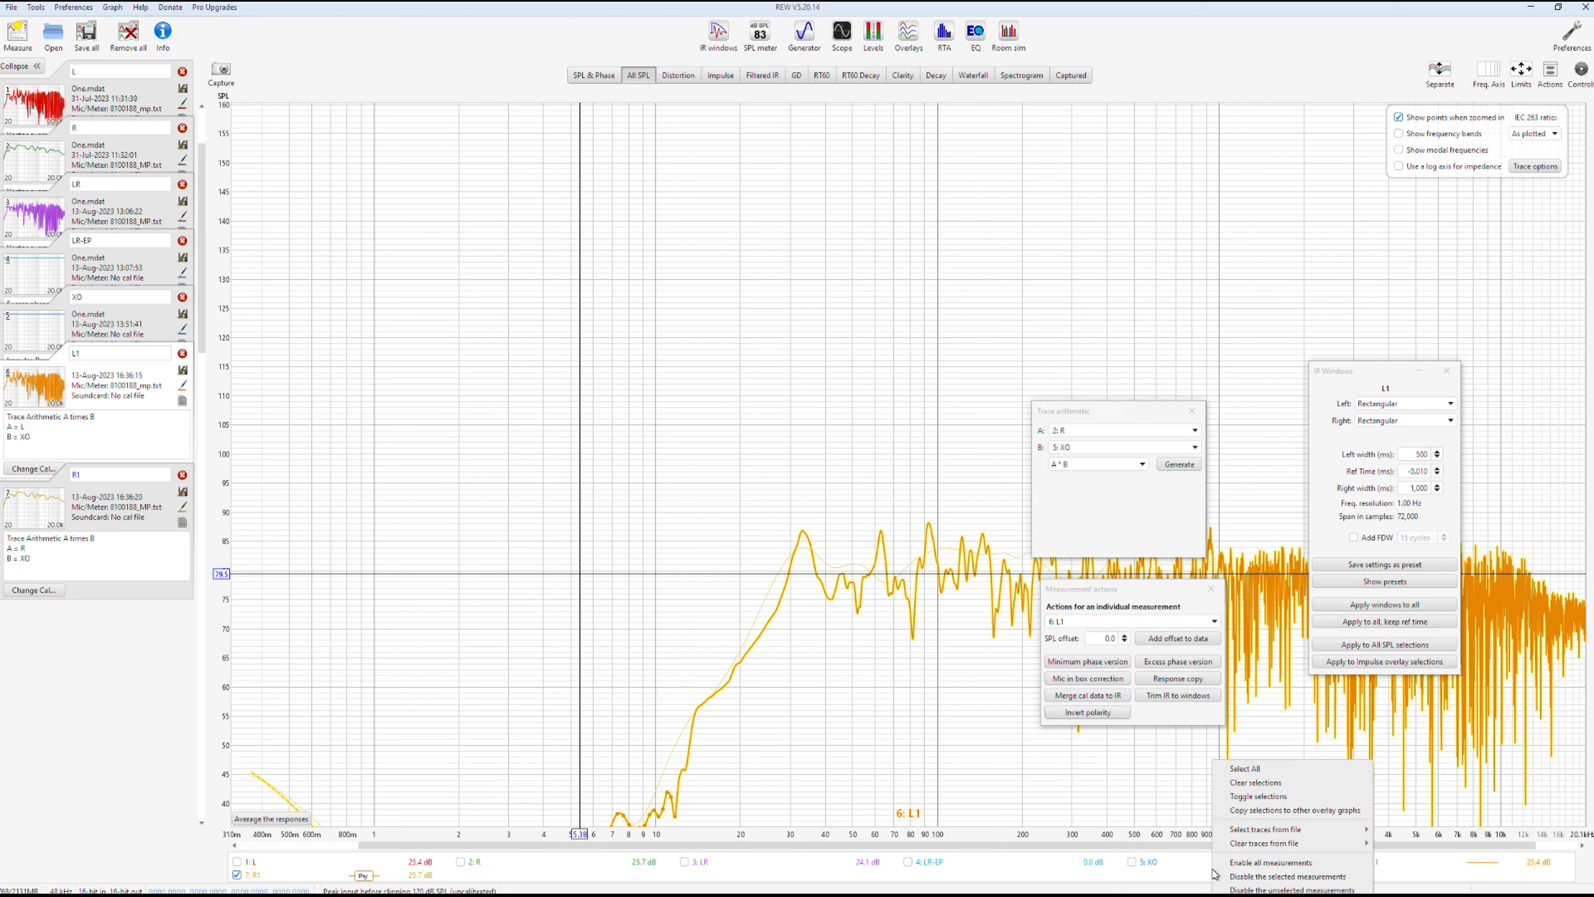
click(1258, 782)
click(253, 876)
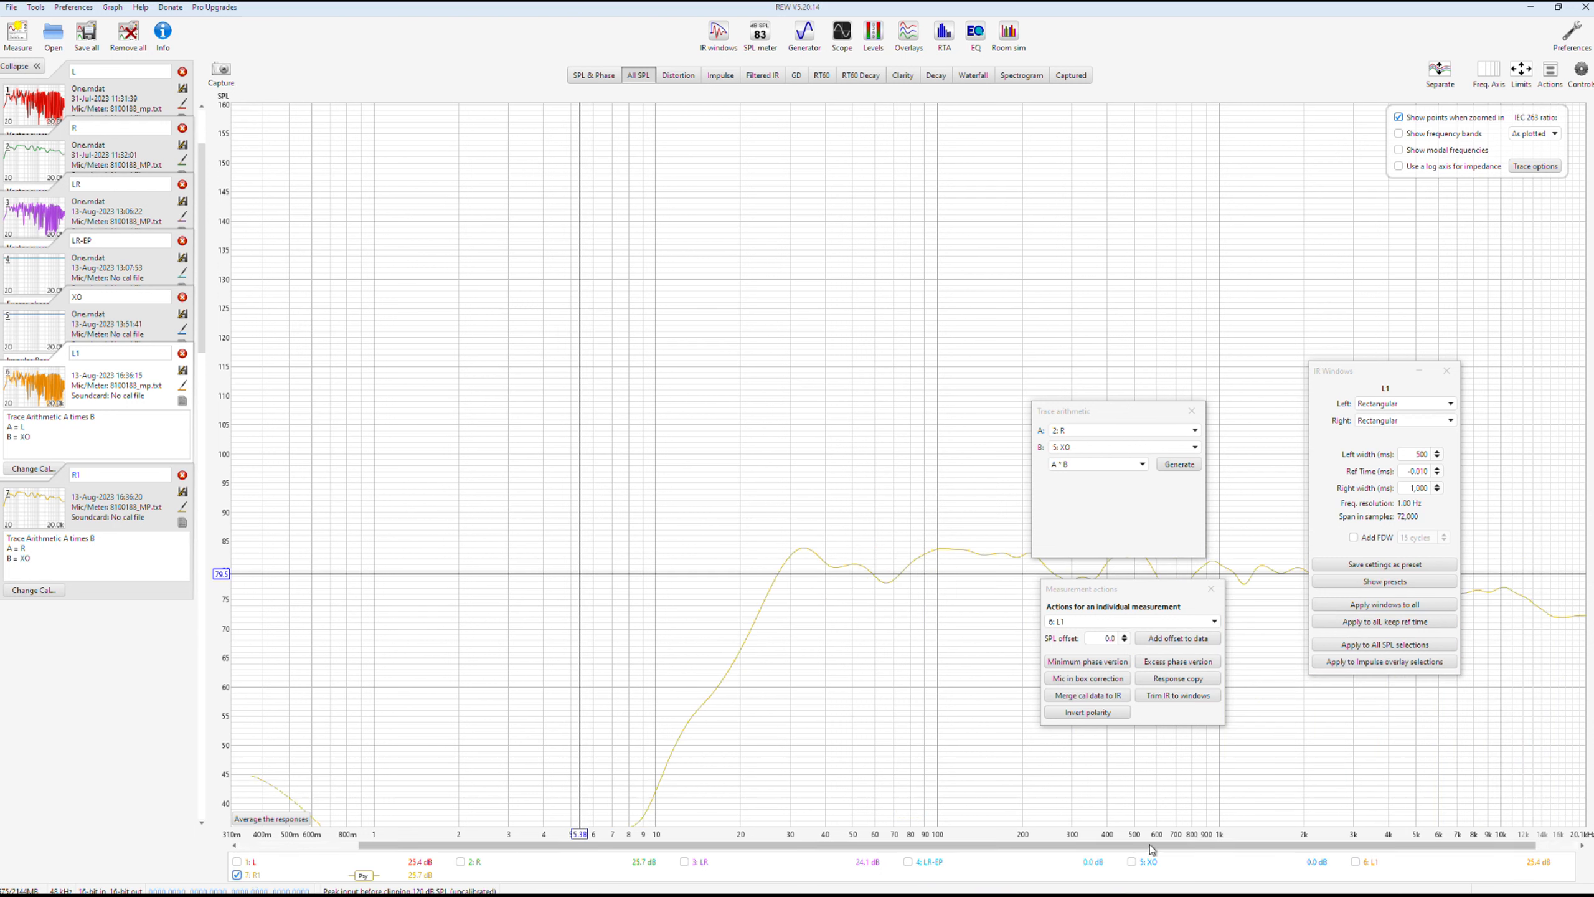
click(1355, 863)
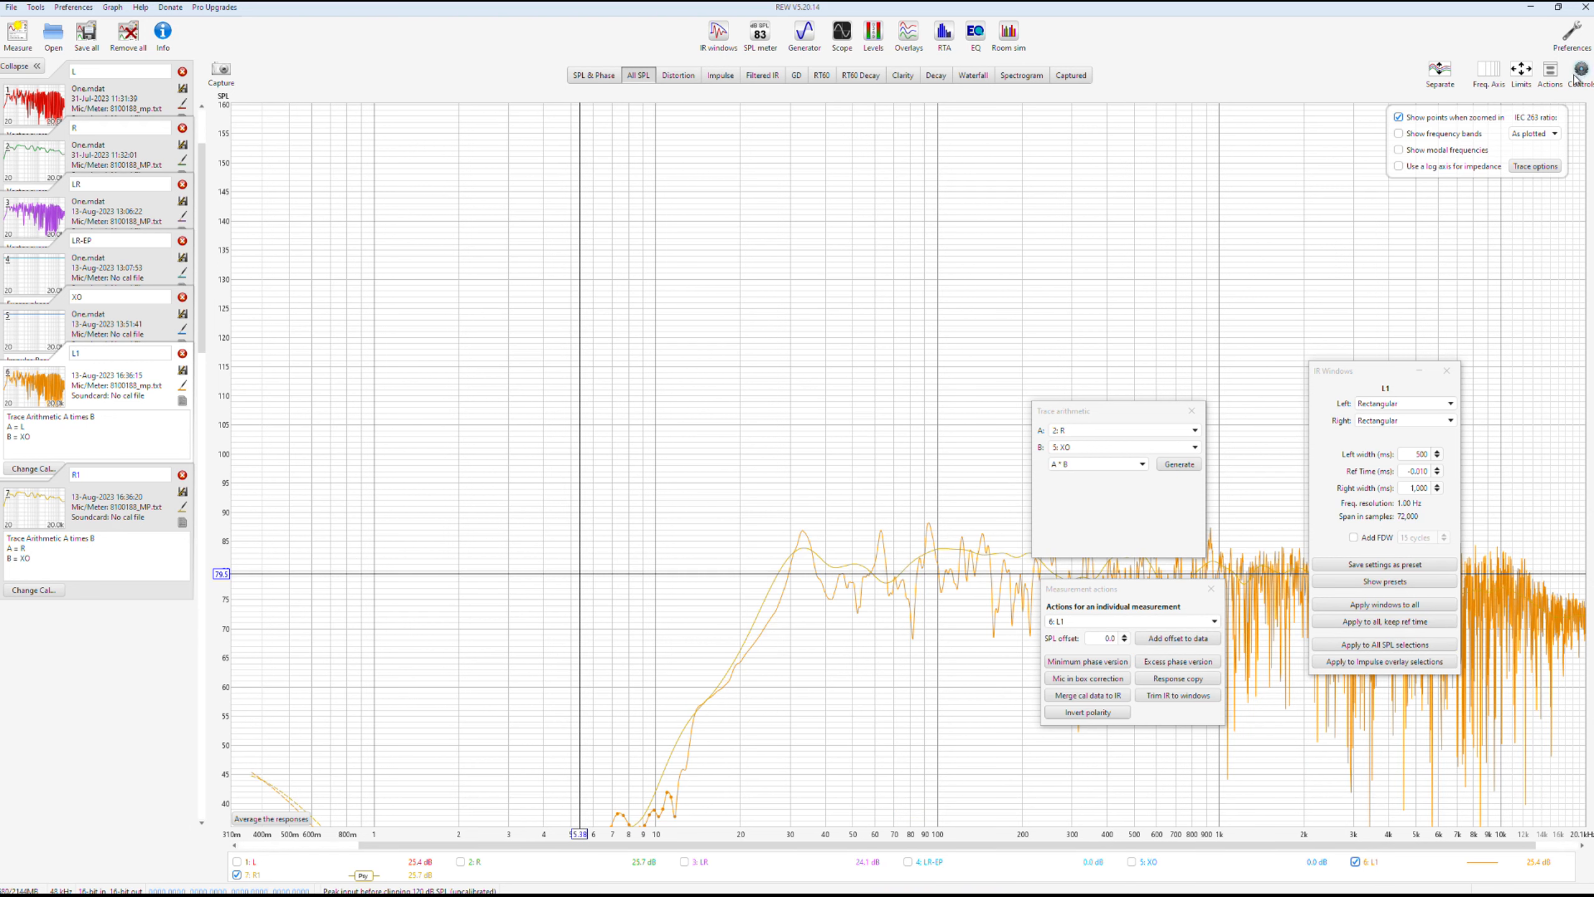
- Remove the IR delays from L1 and R1 and apply no smoothing to both traces
click(1550, 71)
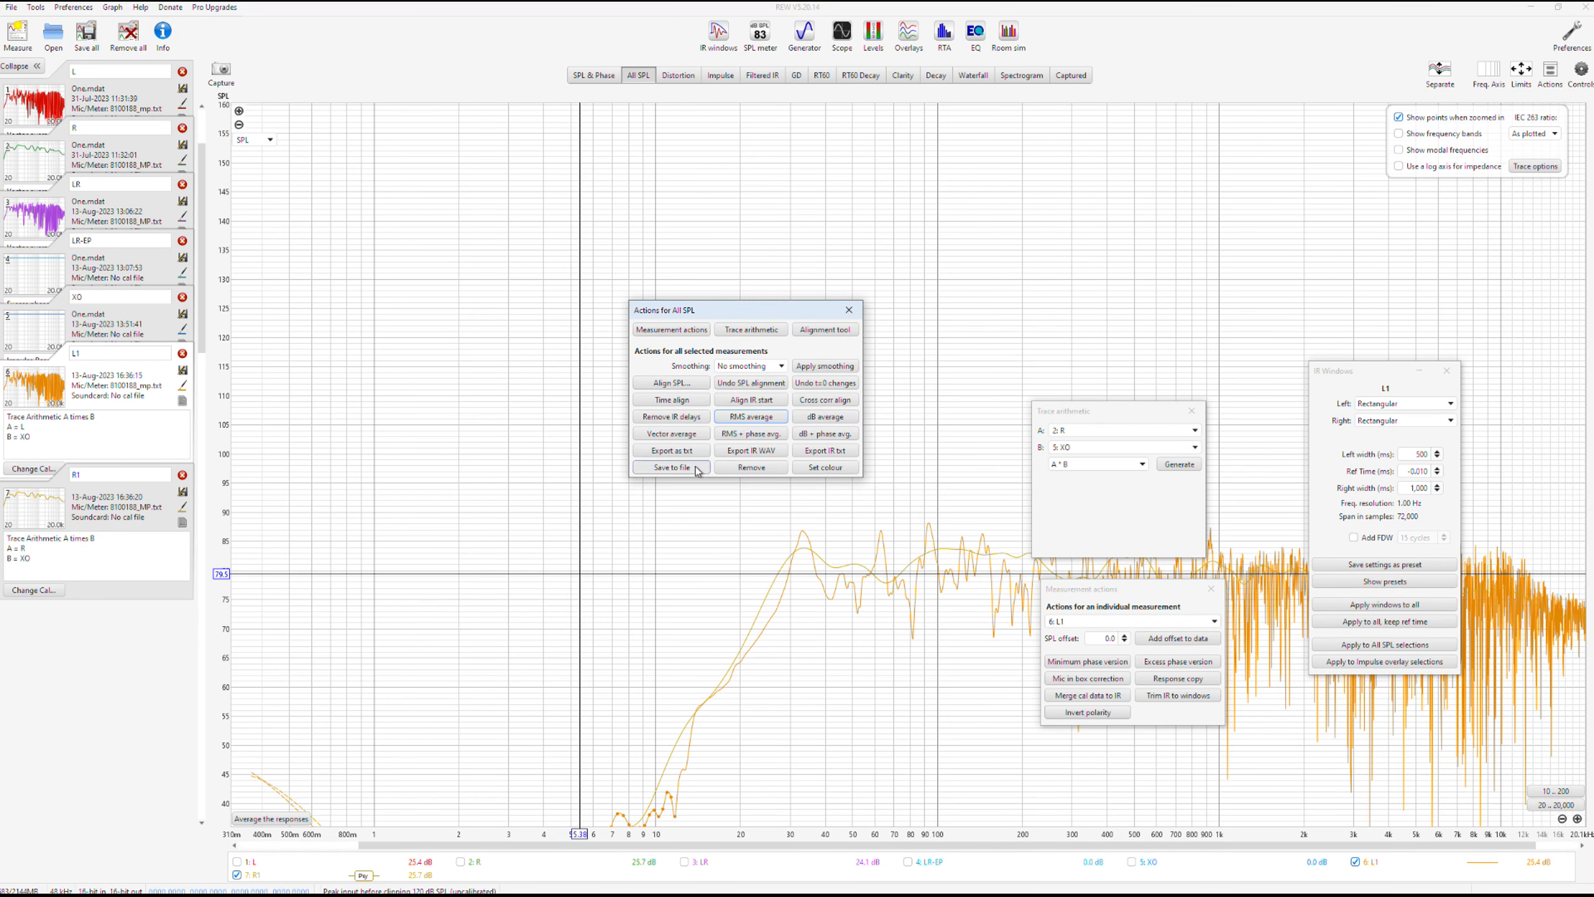
click(681, 419)
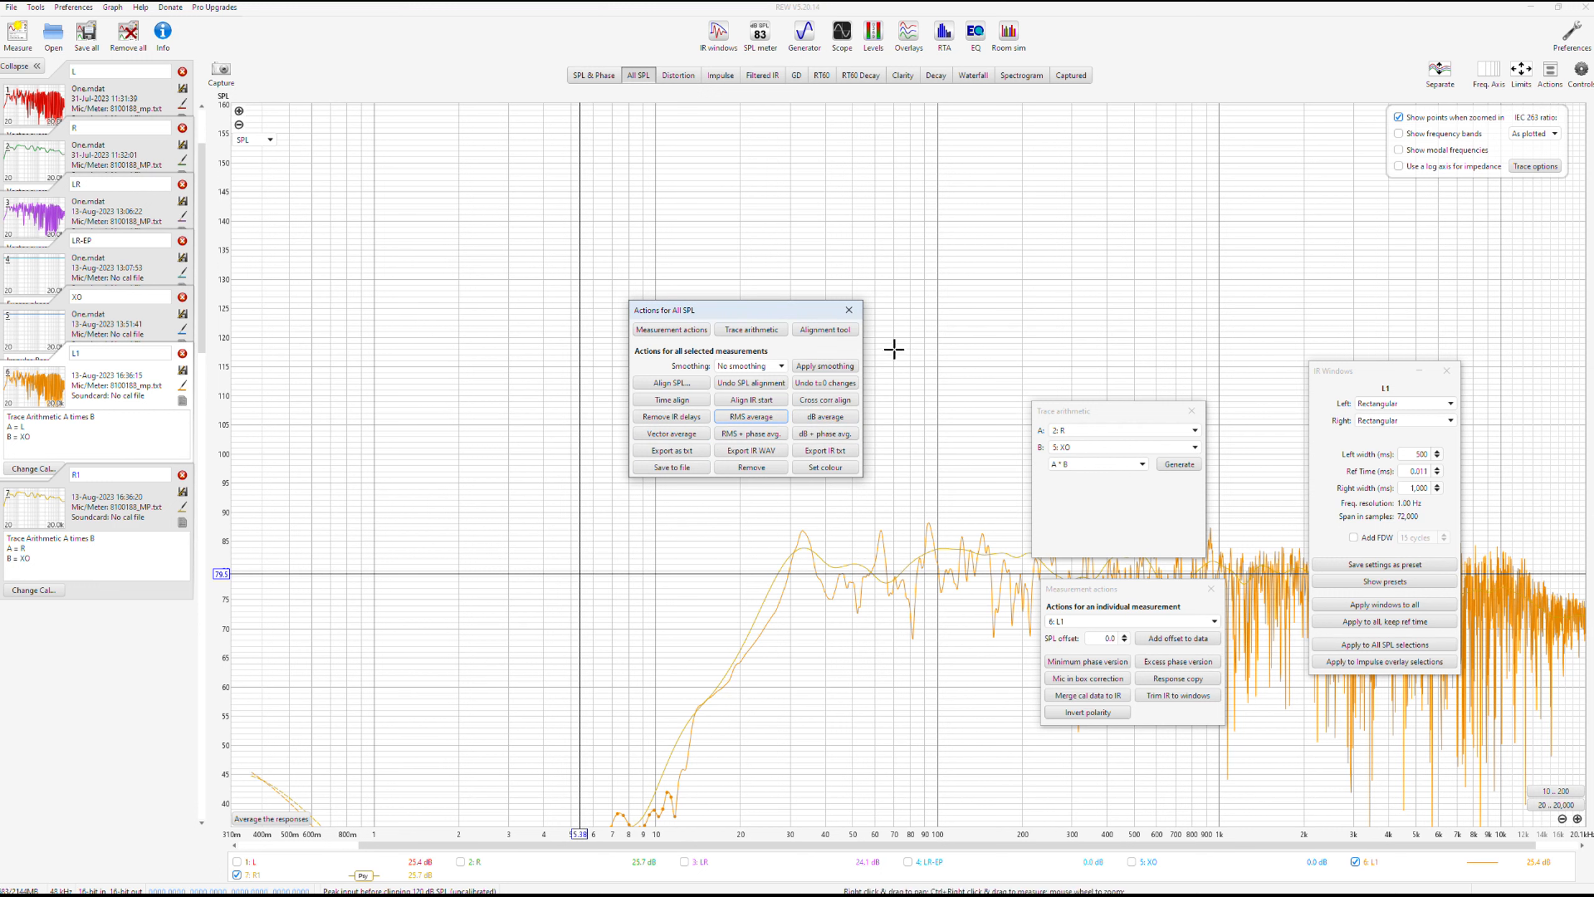
click(844, 366)
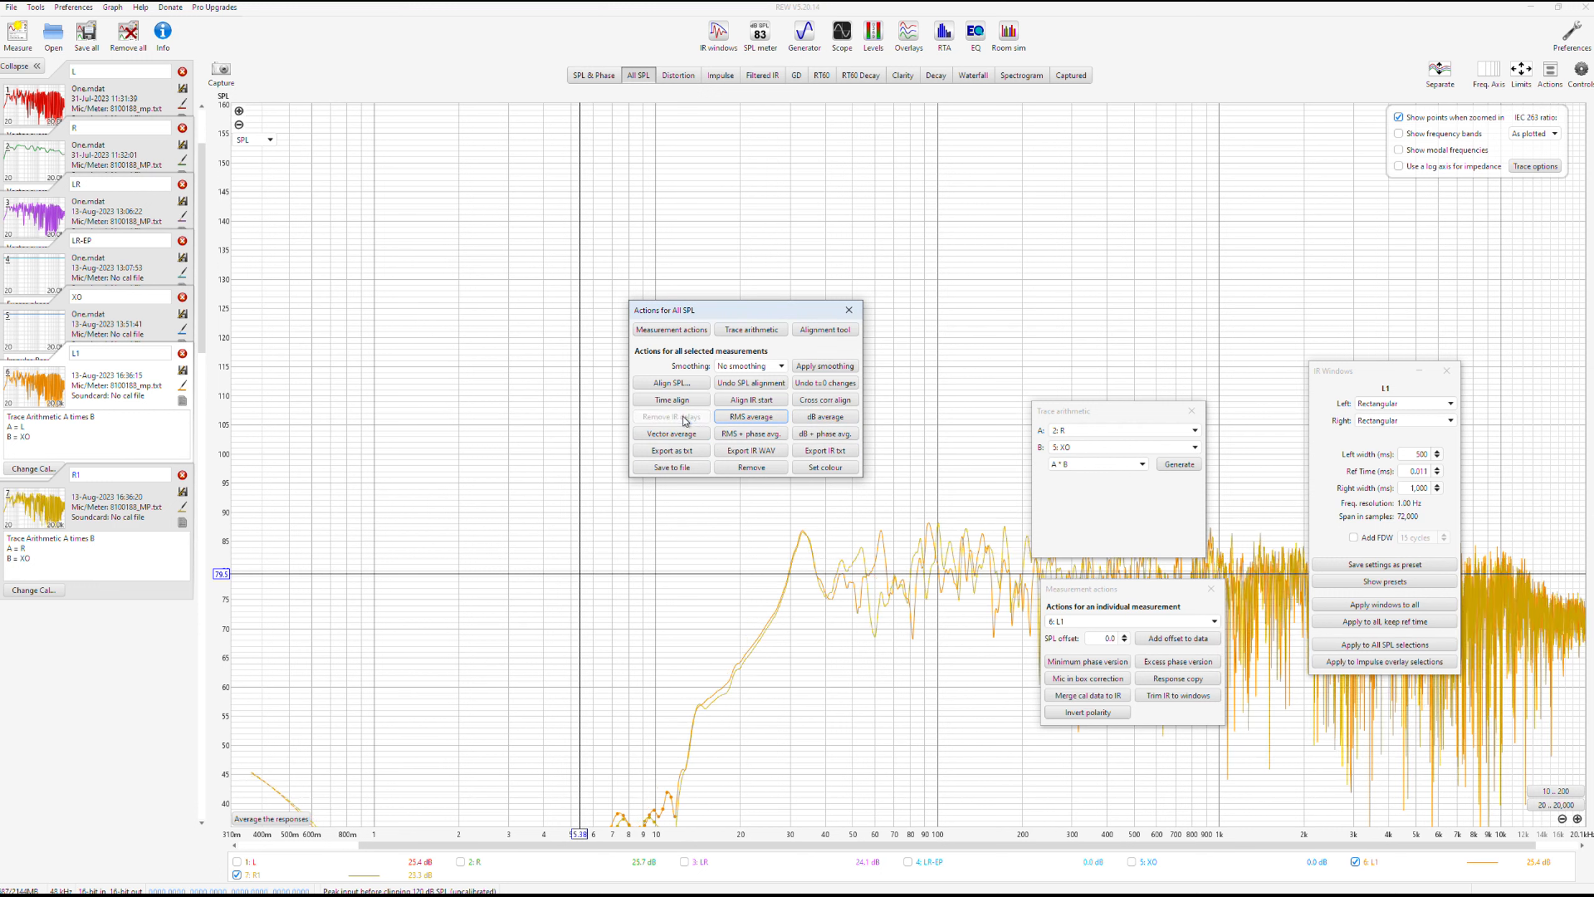
- Create the vector average of L1 and R1 and name the result LR1
click(671, 433)
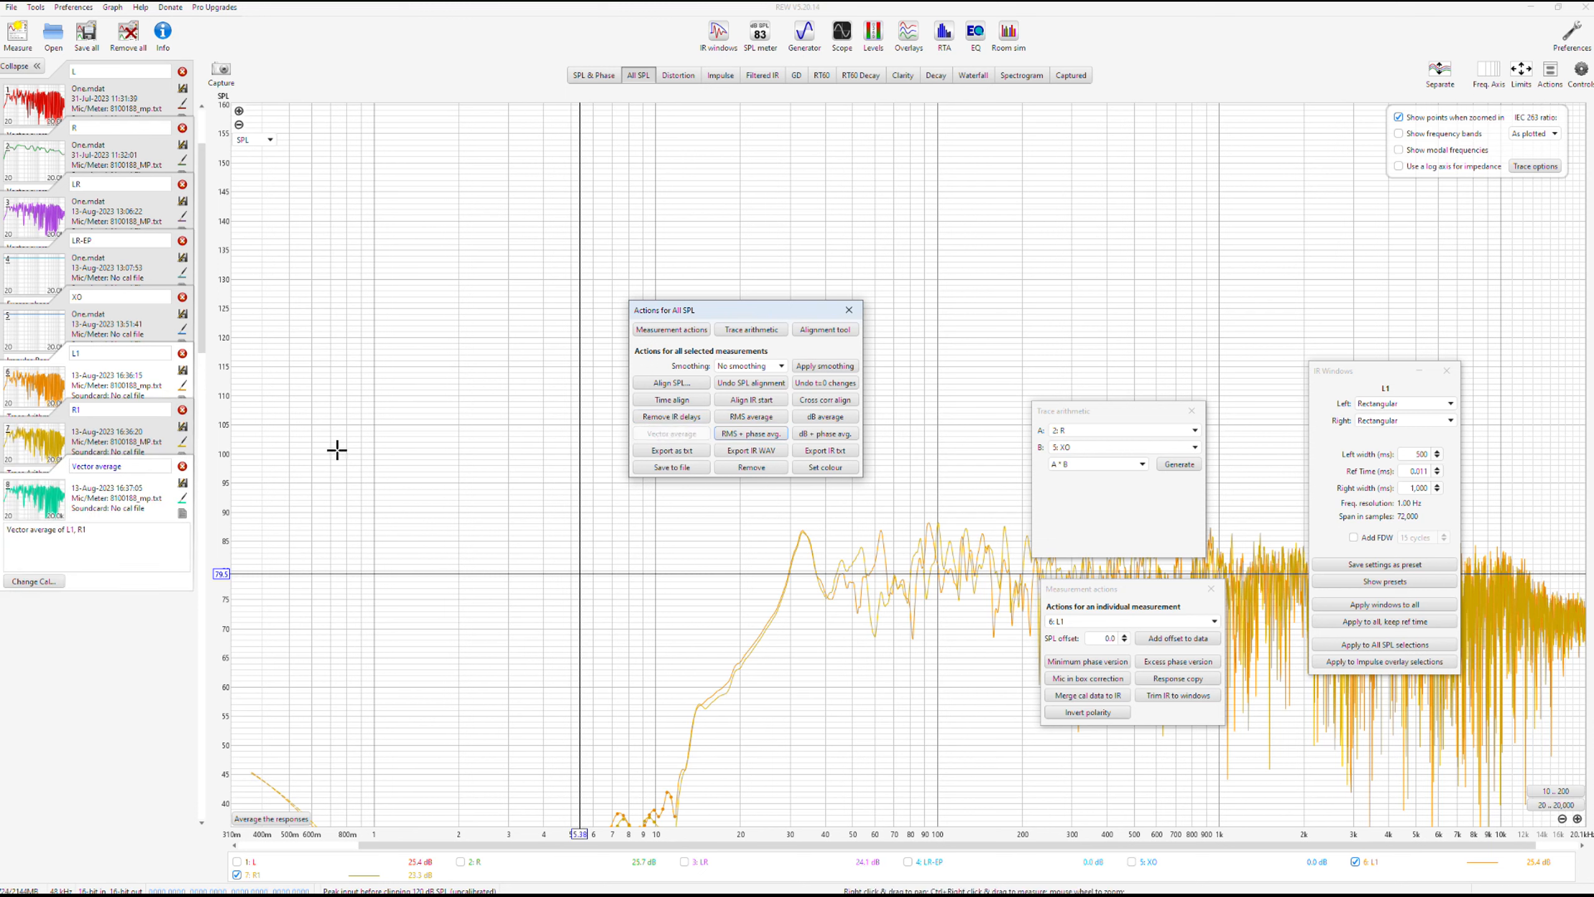
click(132, 465)
text(LR1)
key(Return)
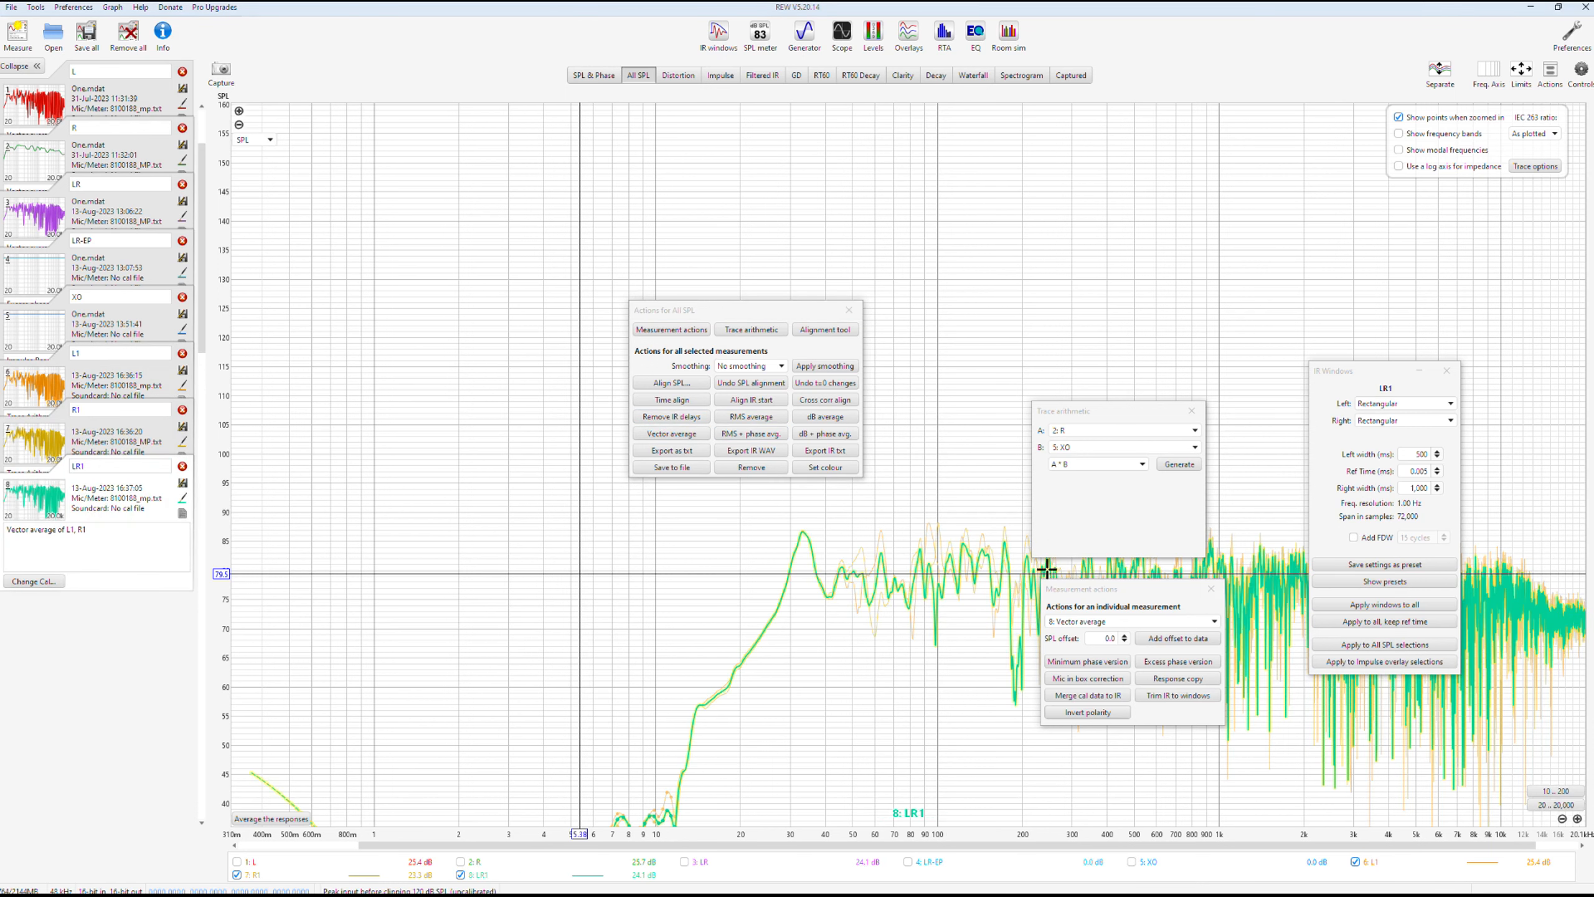
- Make excess phase copies of LR1, L1 and R1 with cal file effects included, and move LR1-EP to the end of the measurement list
click(1188, 665)
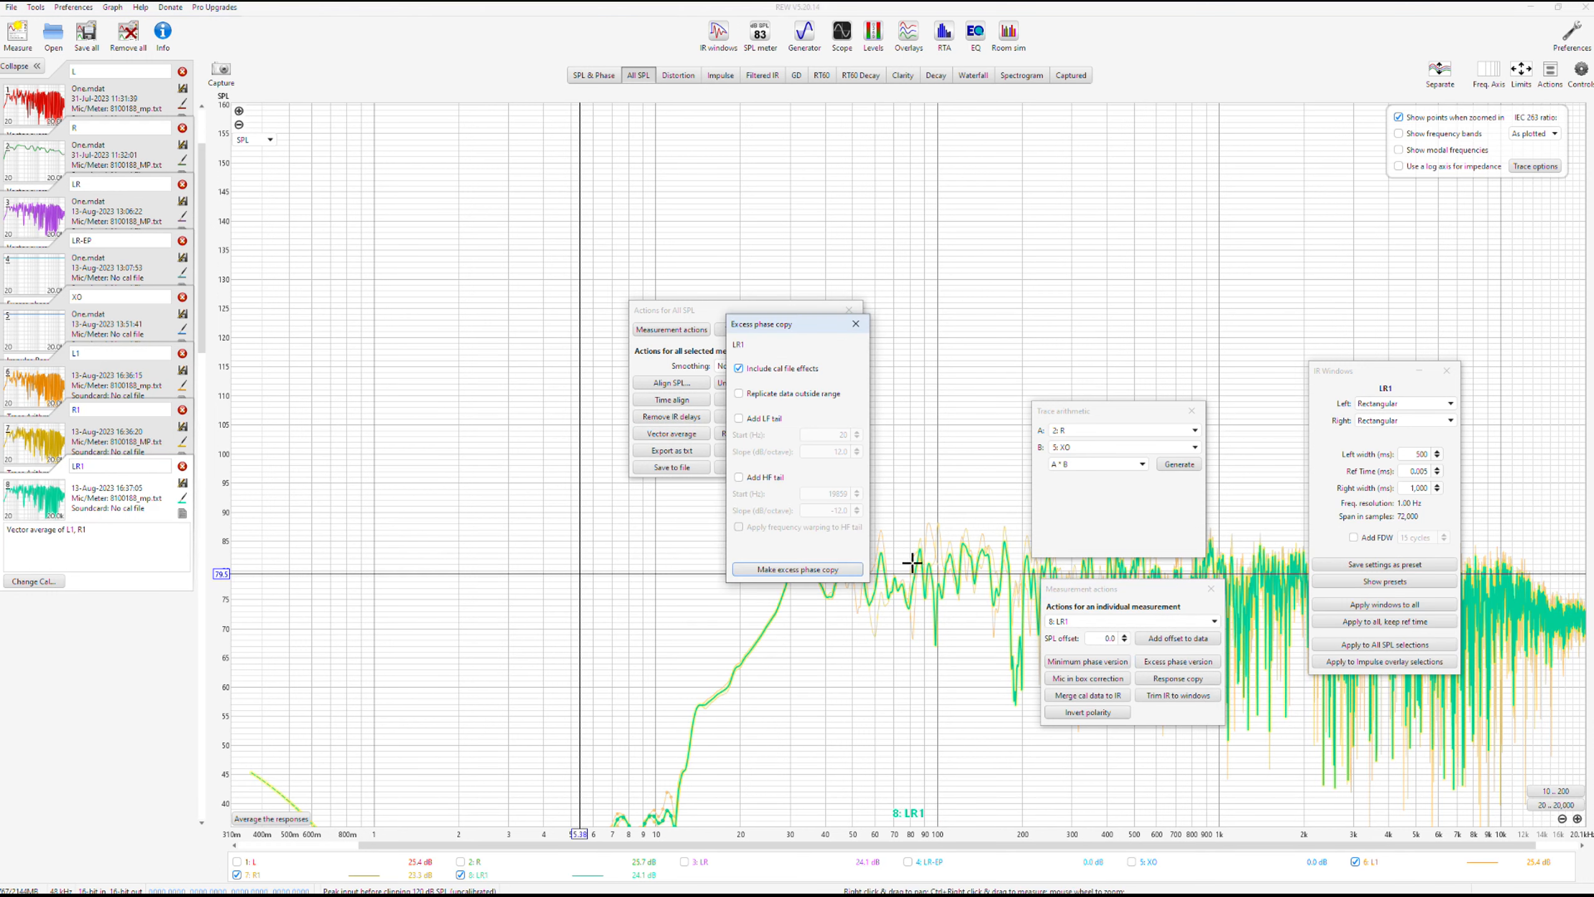
click(830, 571)
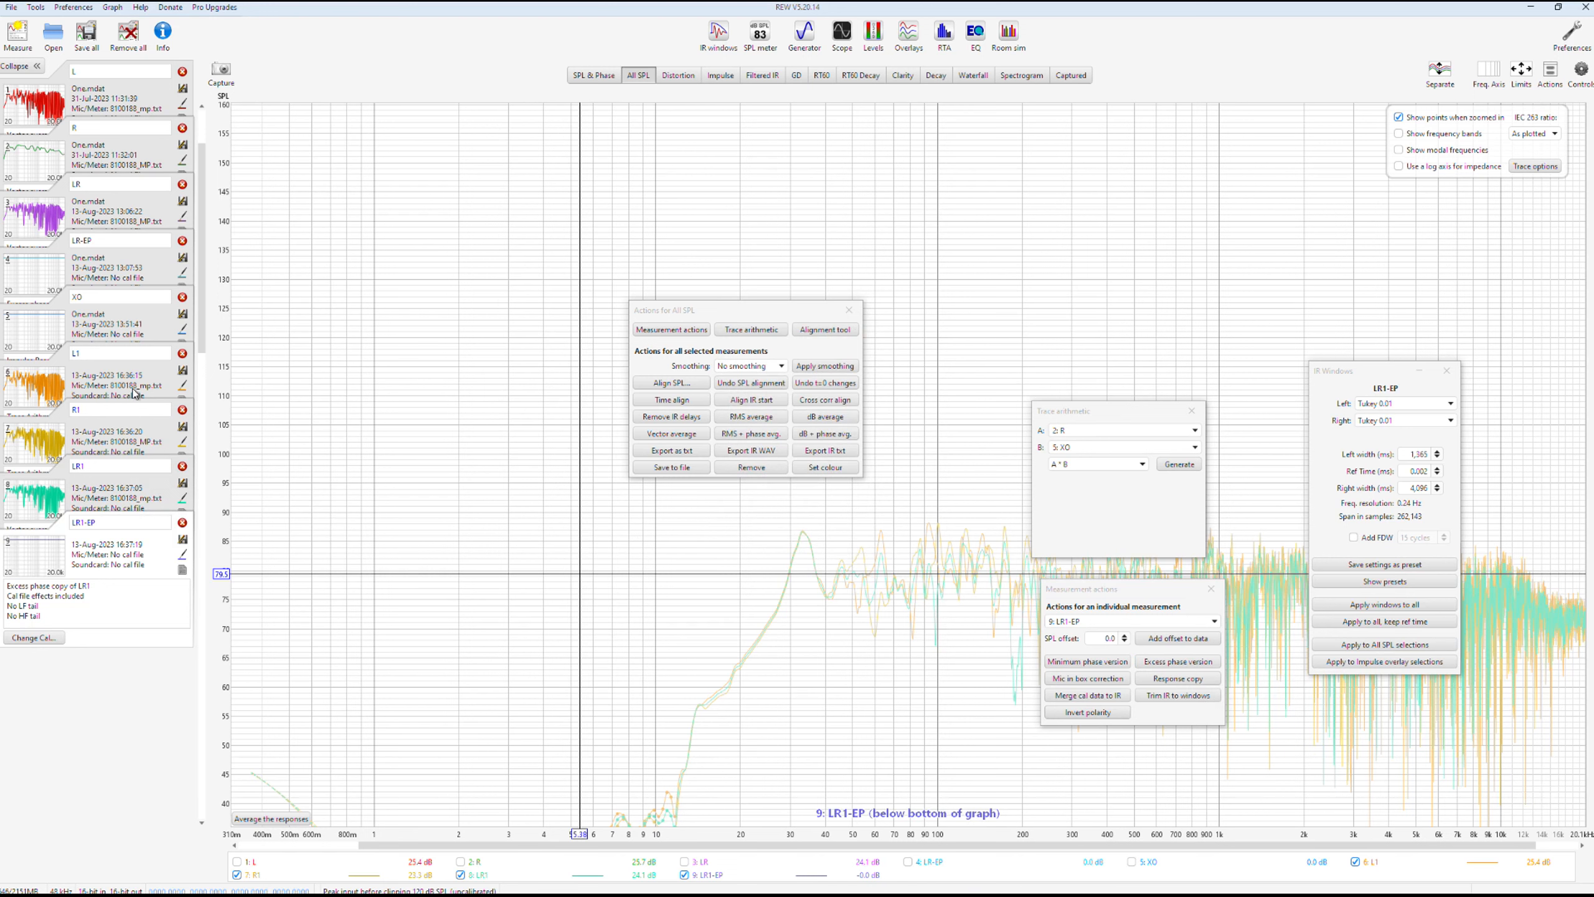
click(1183, 664)
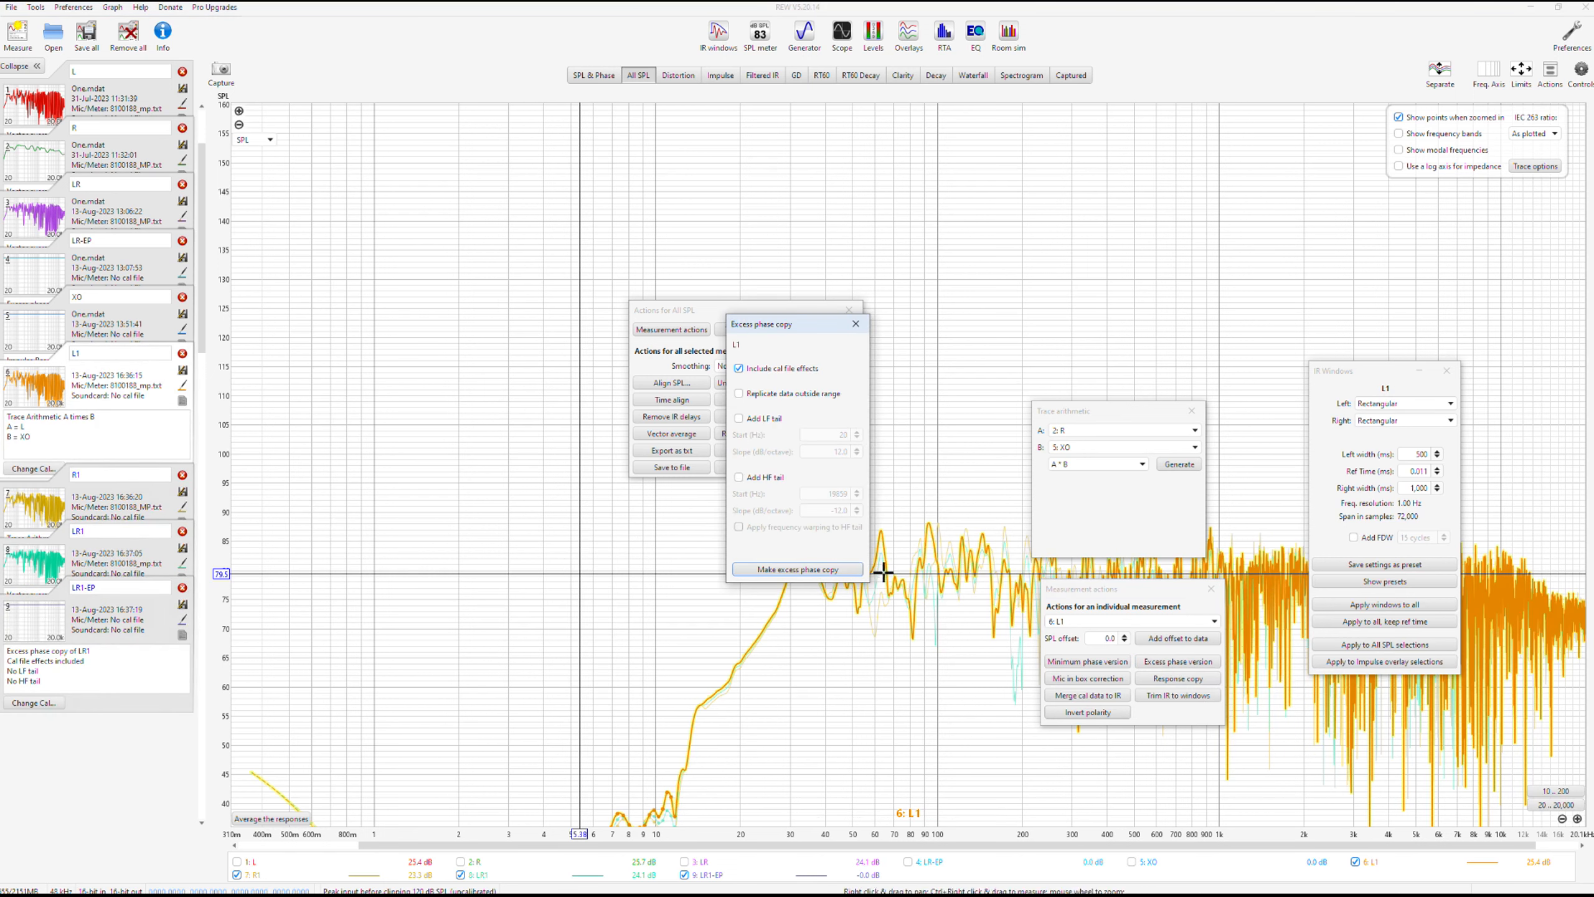
click(833, 572)
click(107, 433)
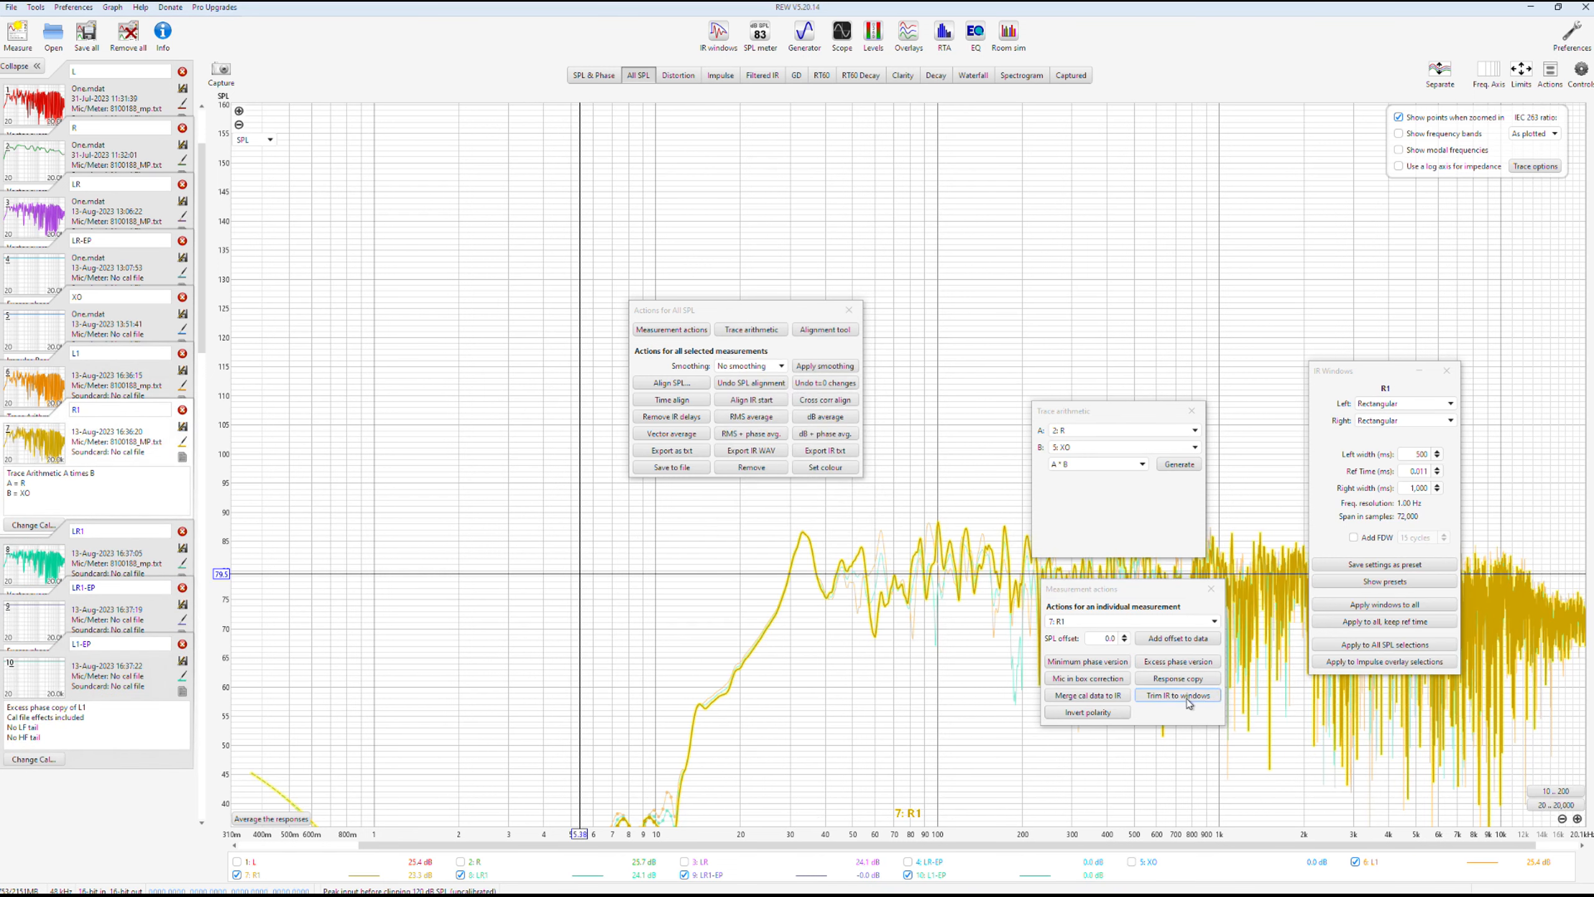
click(1181, 667)
click(1178, 661)
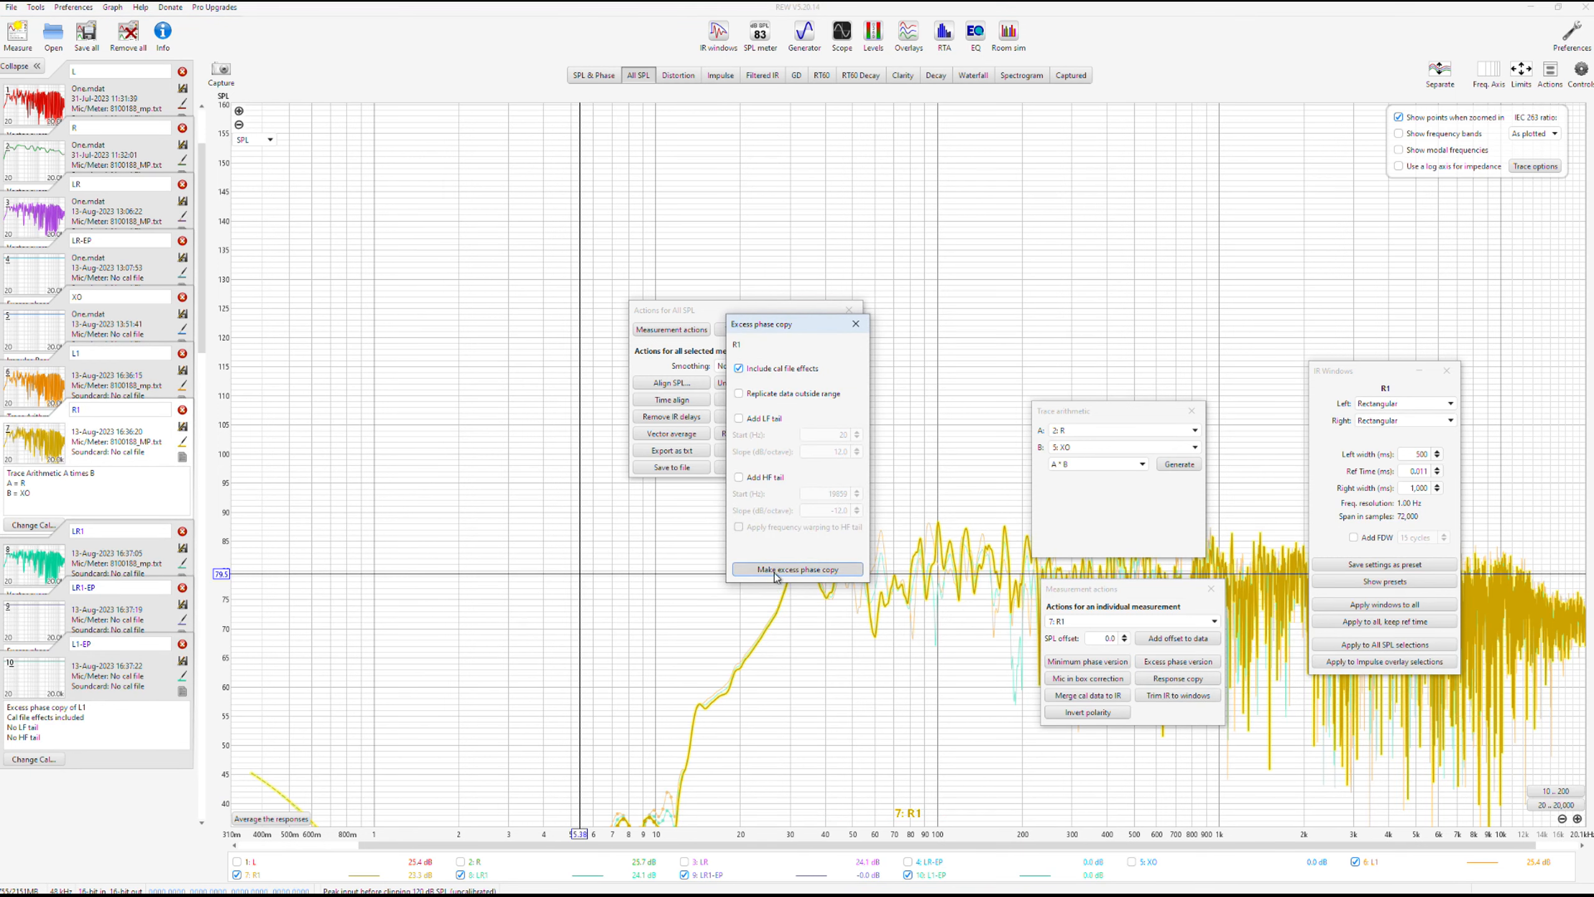
click(777, 572)
mouse_move(116, 545)
mouse_down()
mouse_move(131, 550)
mouse_move(117, 778)
mouse_move(135, 748)
mouse_up()
- Show only the L1-EP, R1-EP and LR1-EP traces and copy this selection to the other overlay graphs
right_click(746, 870)
click(797, 781)
click(908, 875)
click(1132, 875)
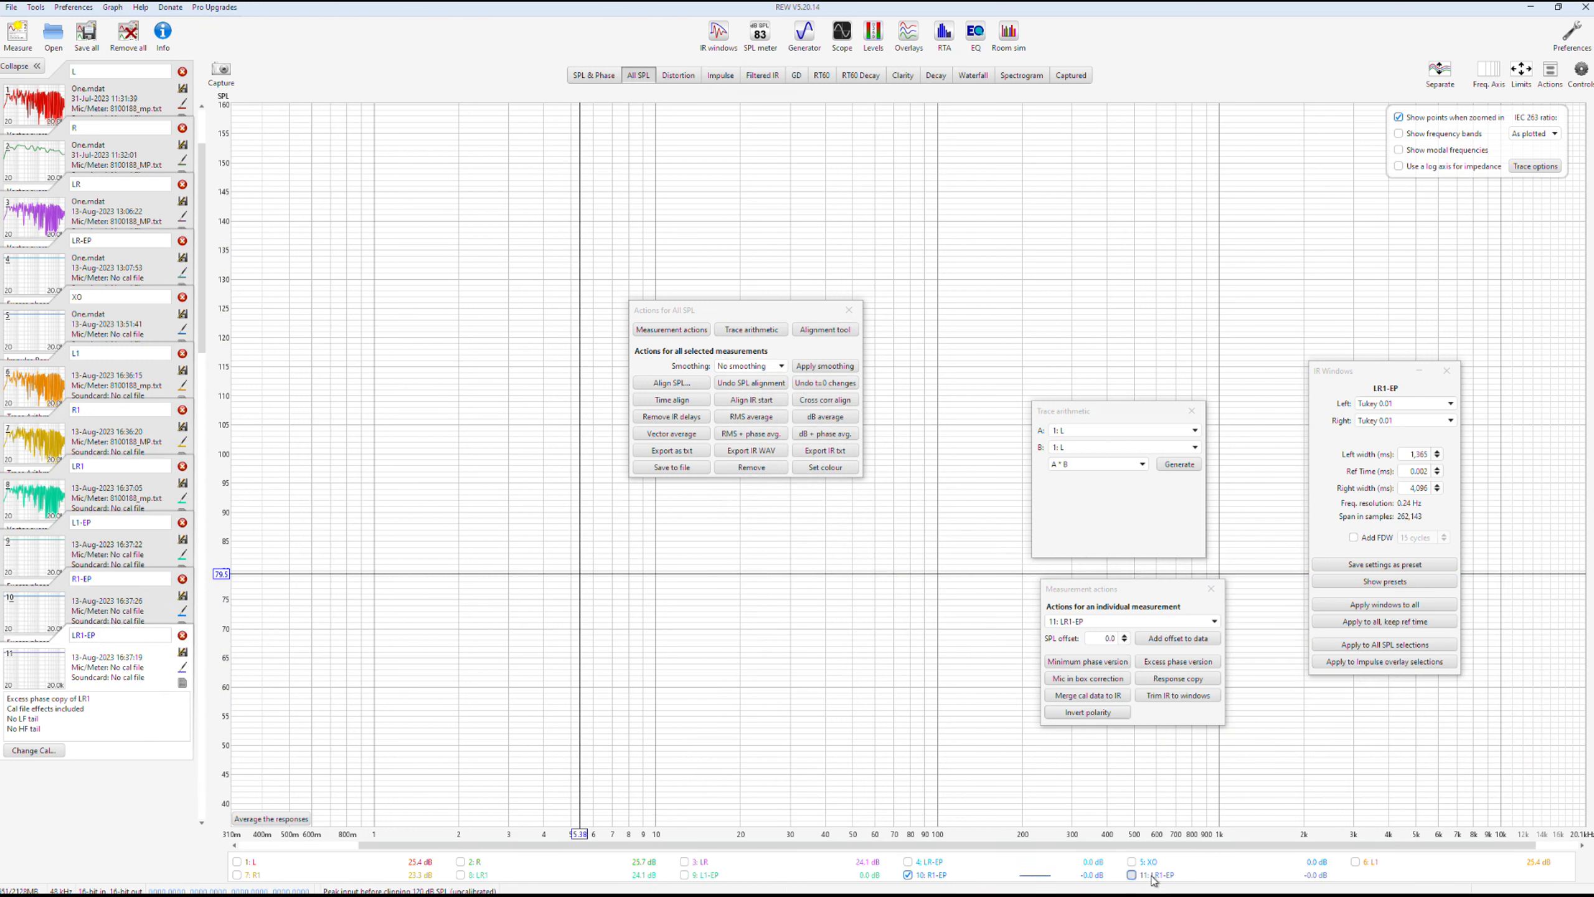
click(684, 874)
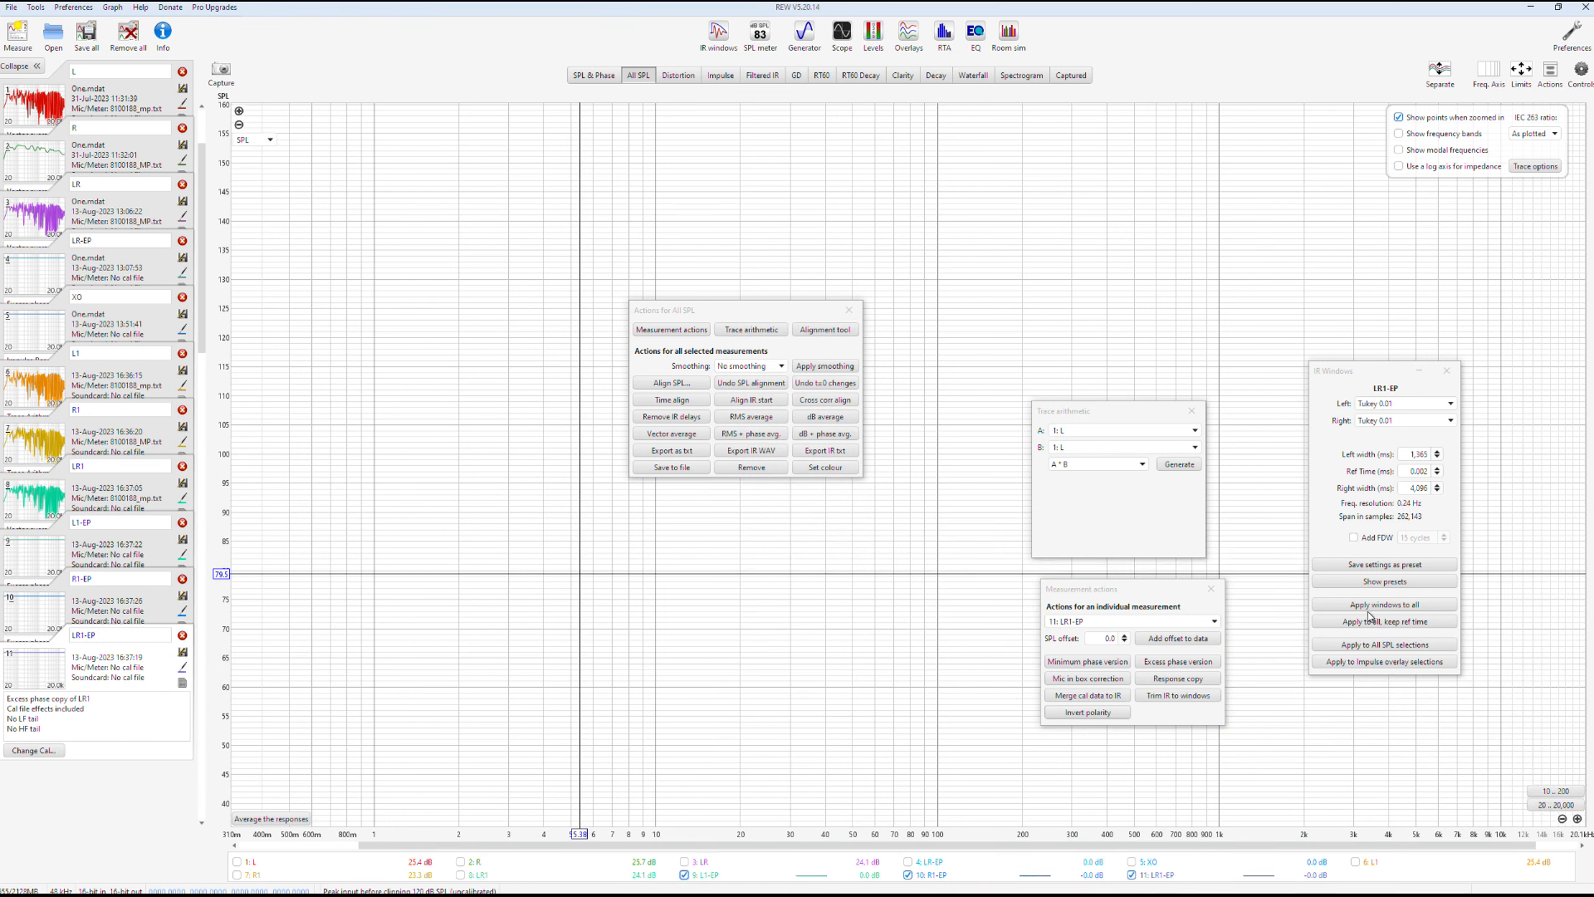
right_click(1012, 868)
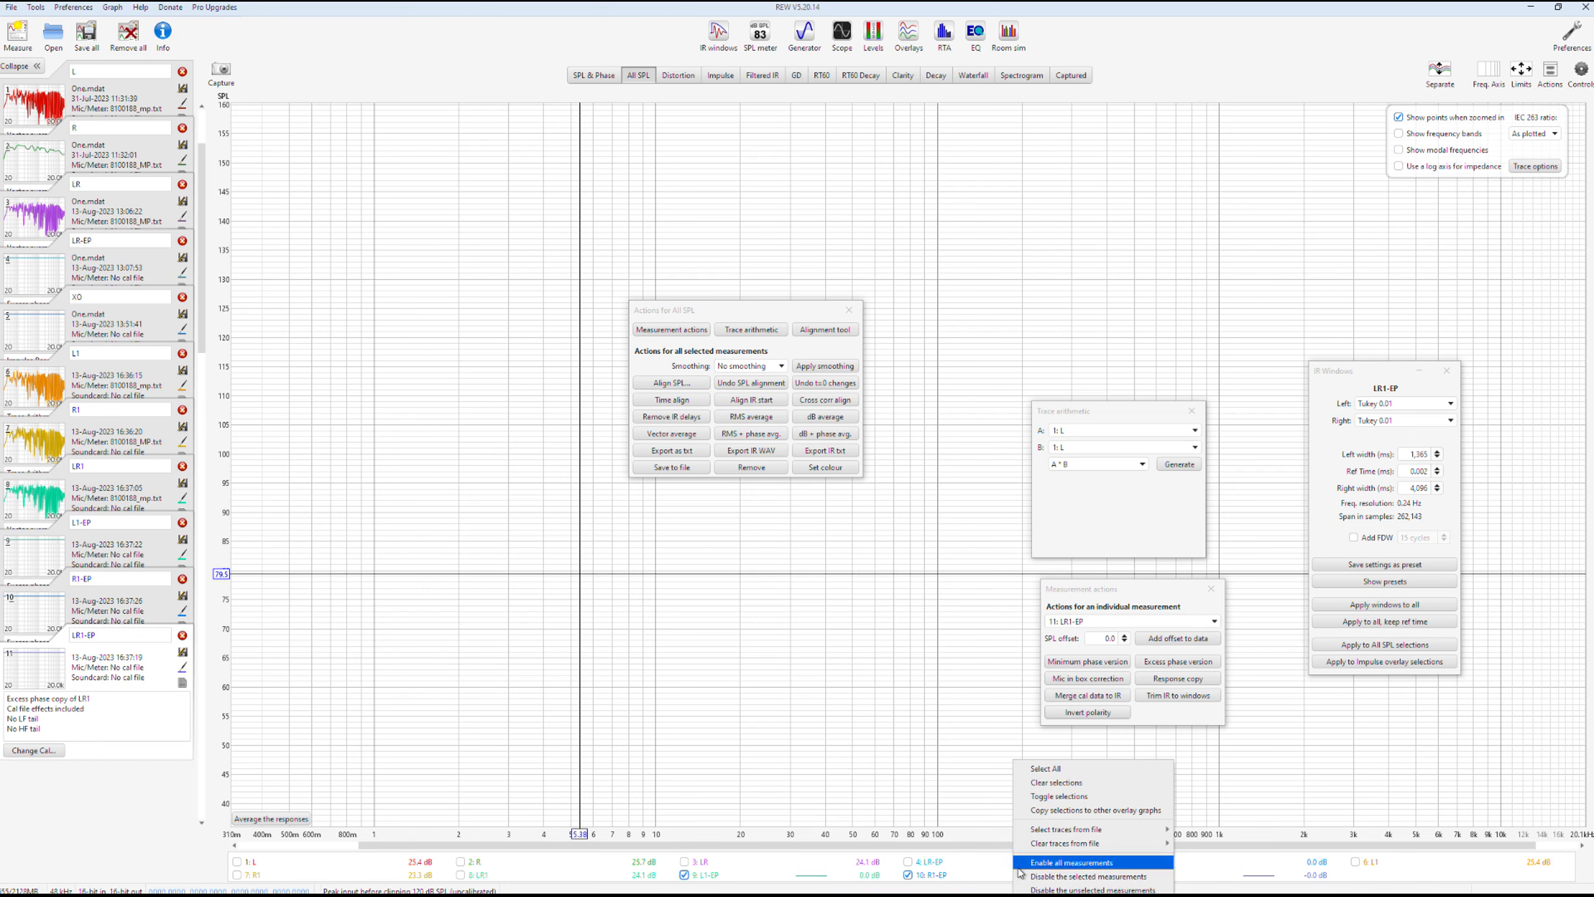
click(1082, 809)
- Show the maximised Phase overlay with psychoacoustic smoothing applied to the three excess phase traces over 20 to 20,000 Hz
click(908, 34)
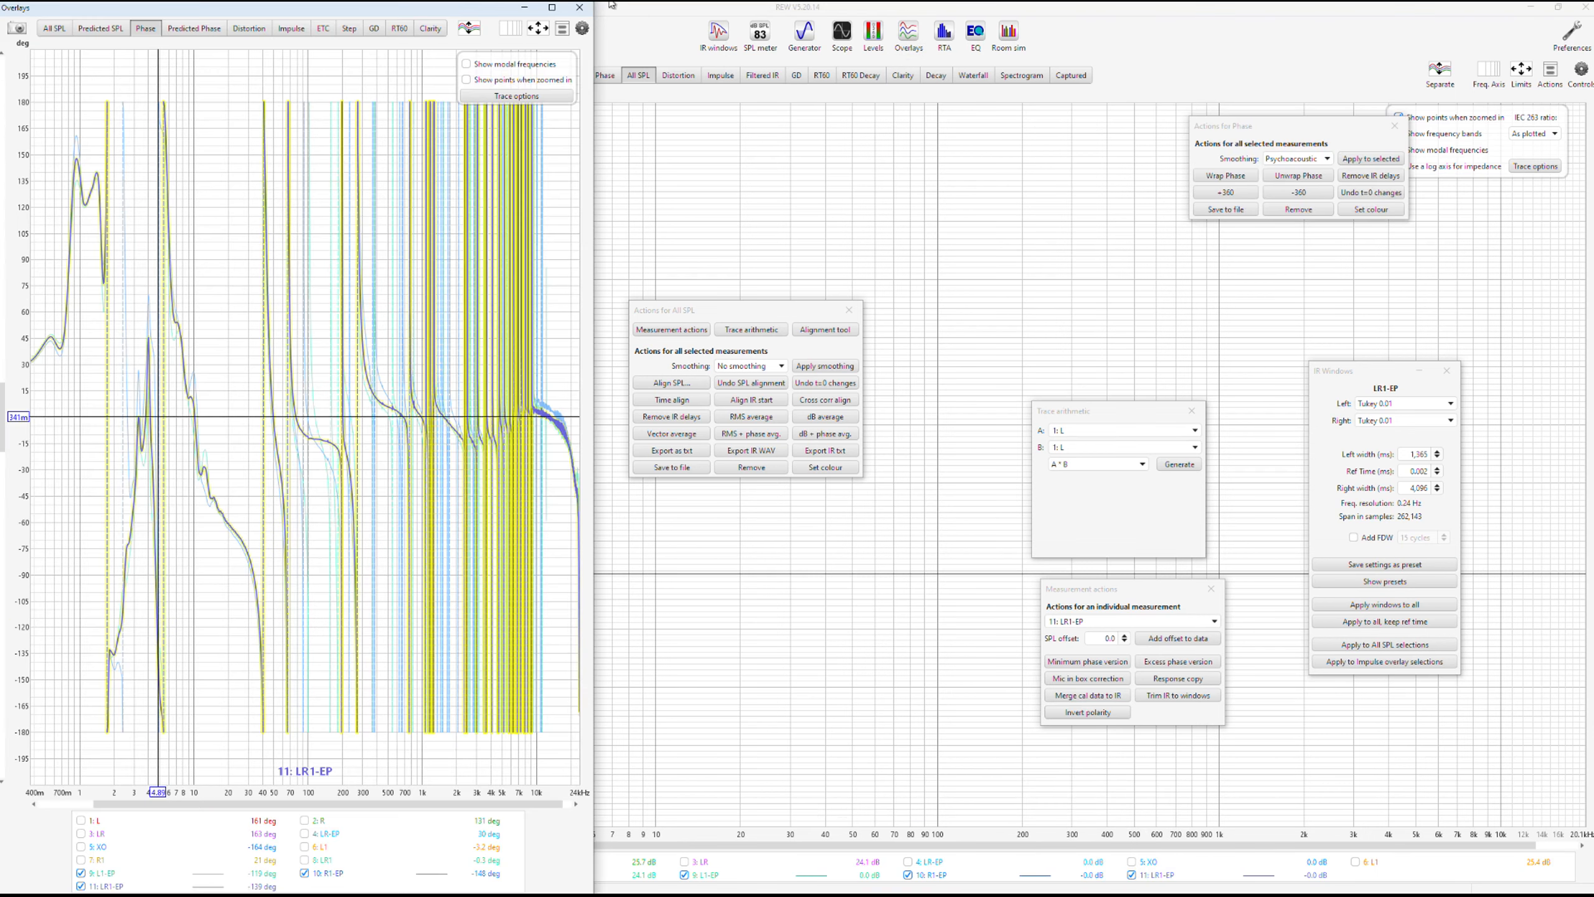
click(552, 12)
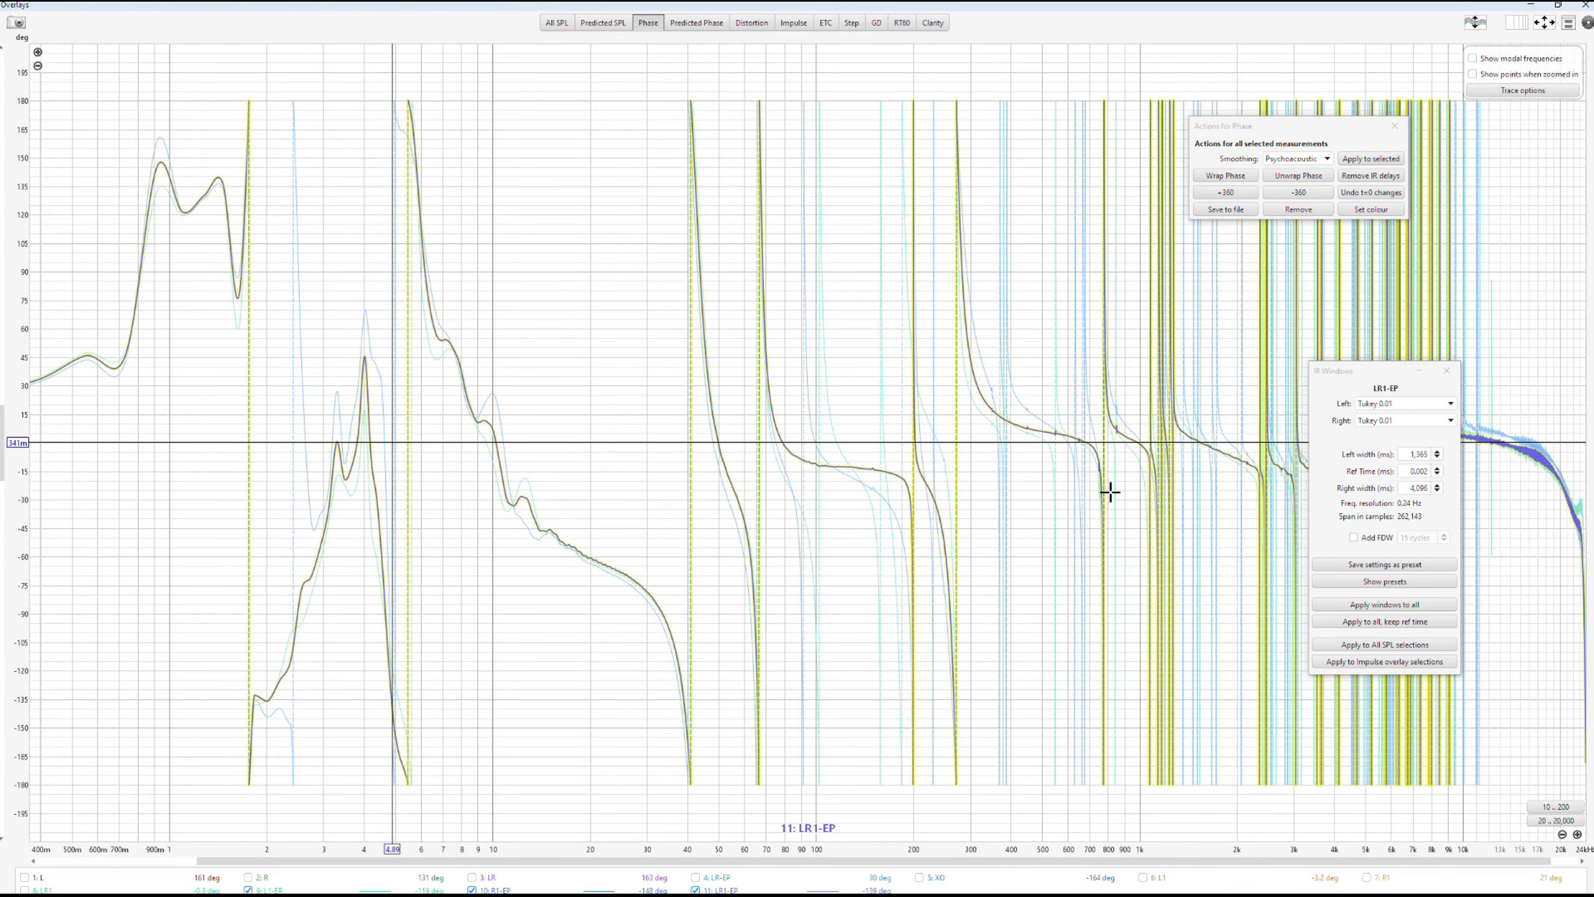
click(1370, 158)
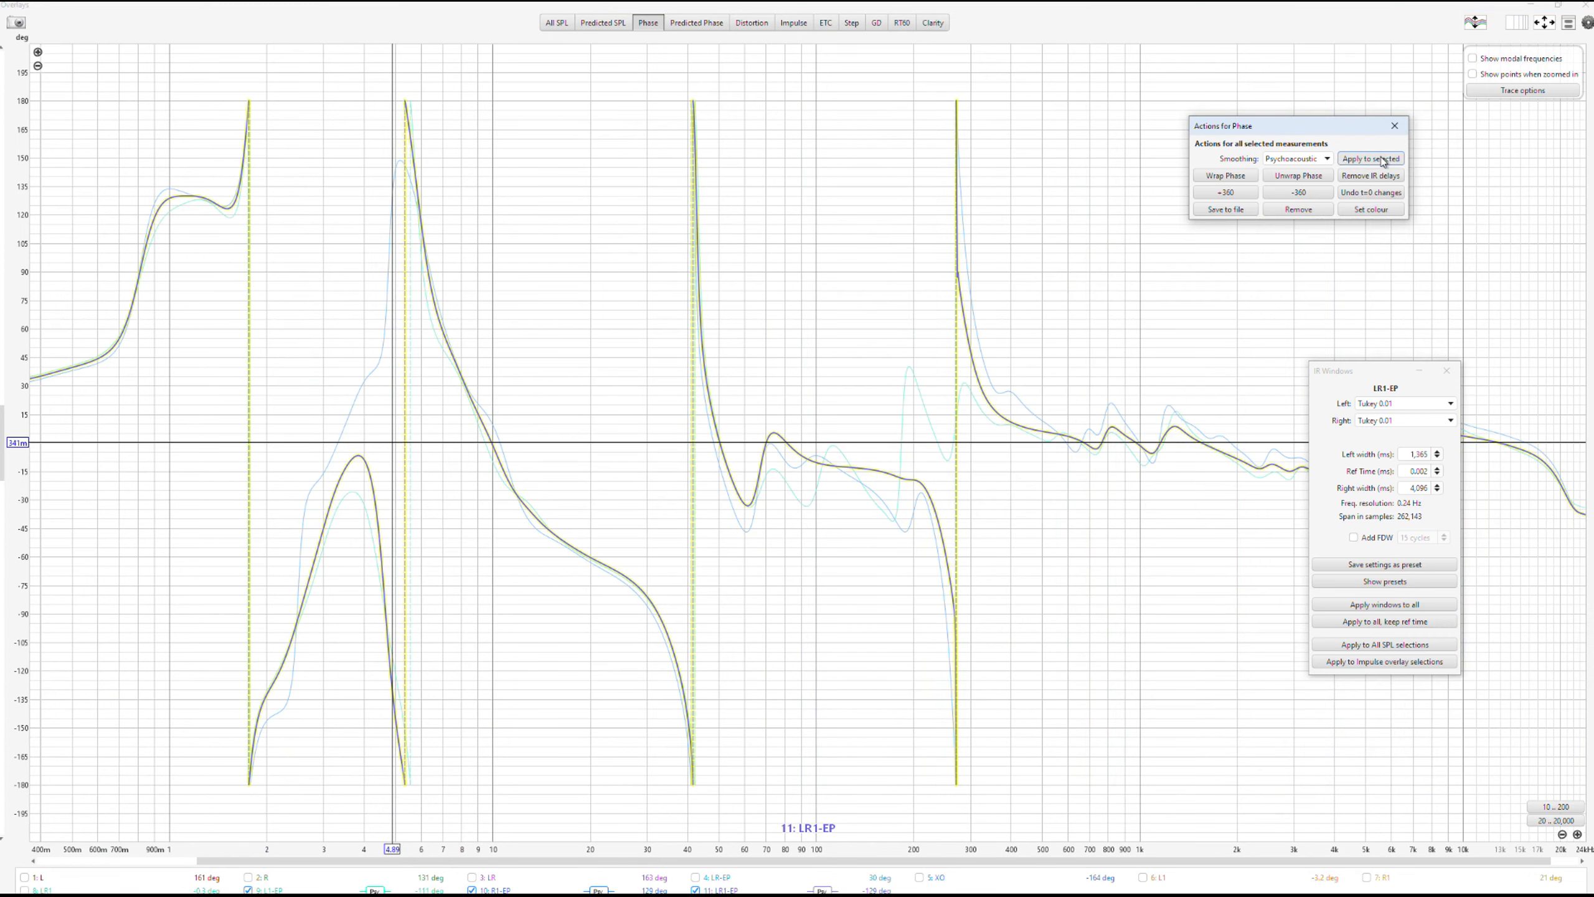
click(1447, 371)
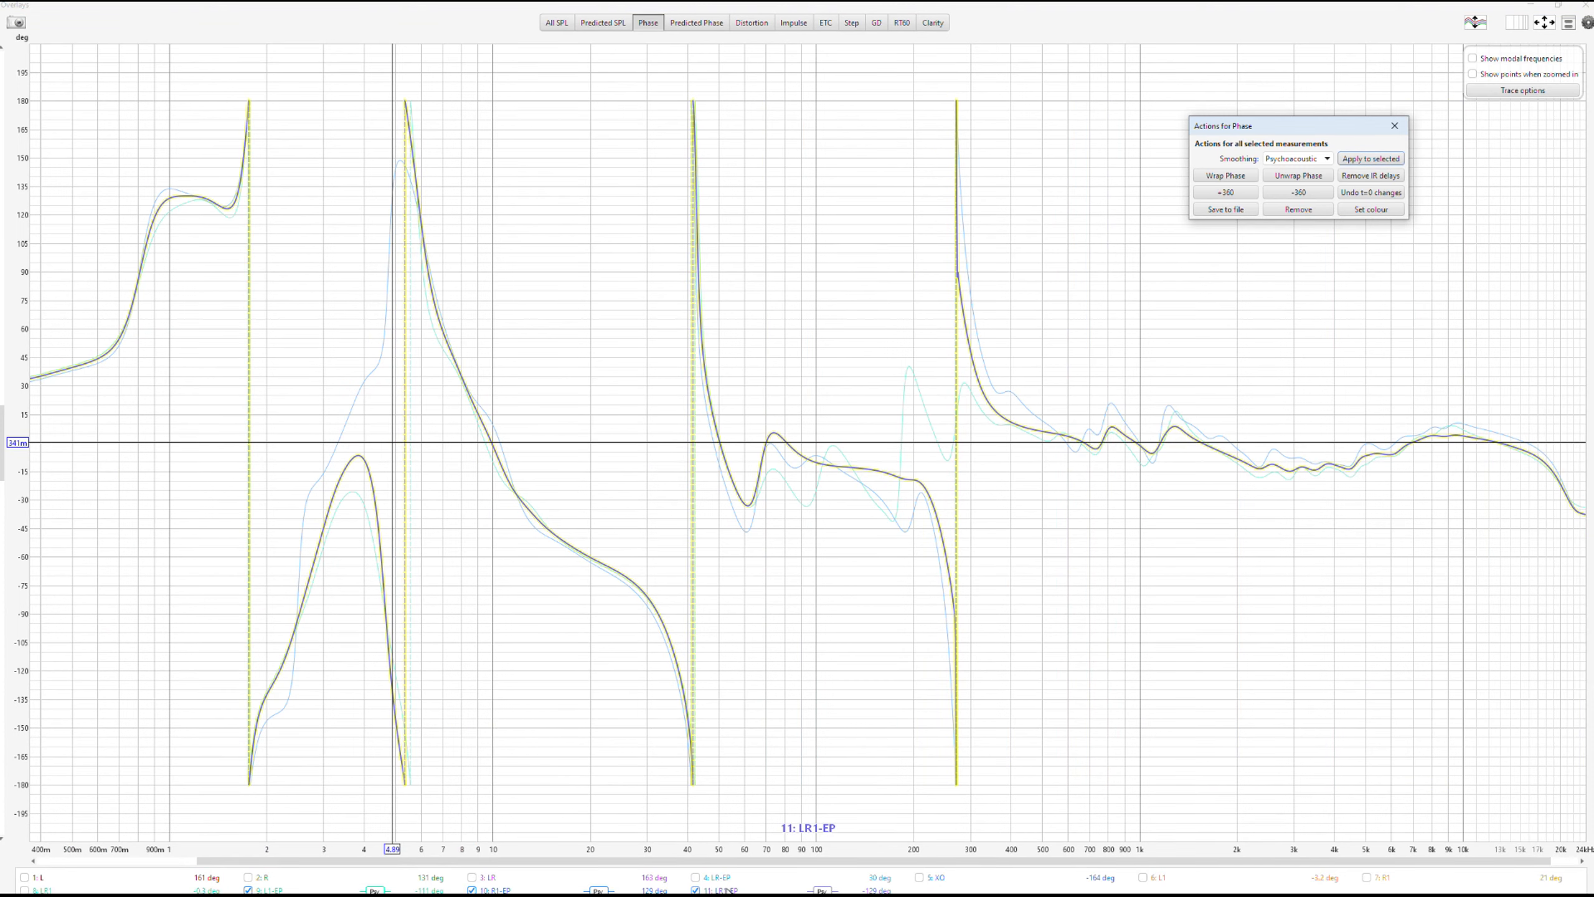
click(1555, 820)
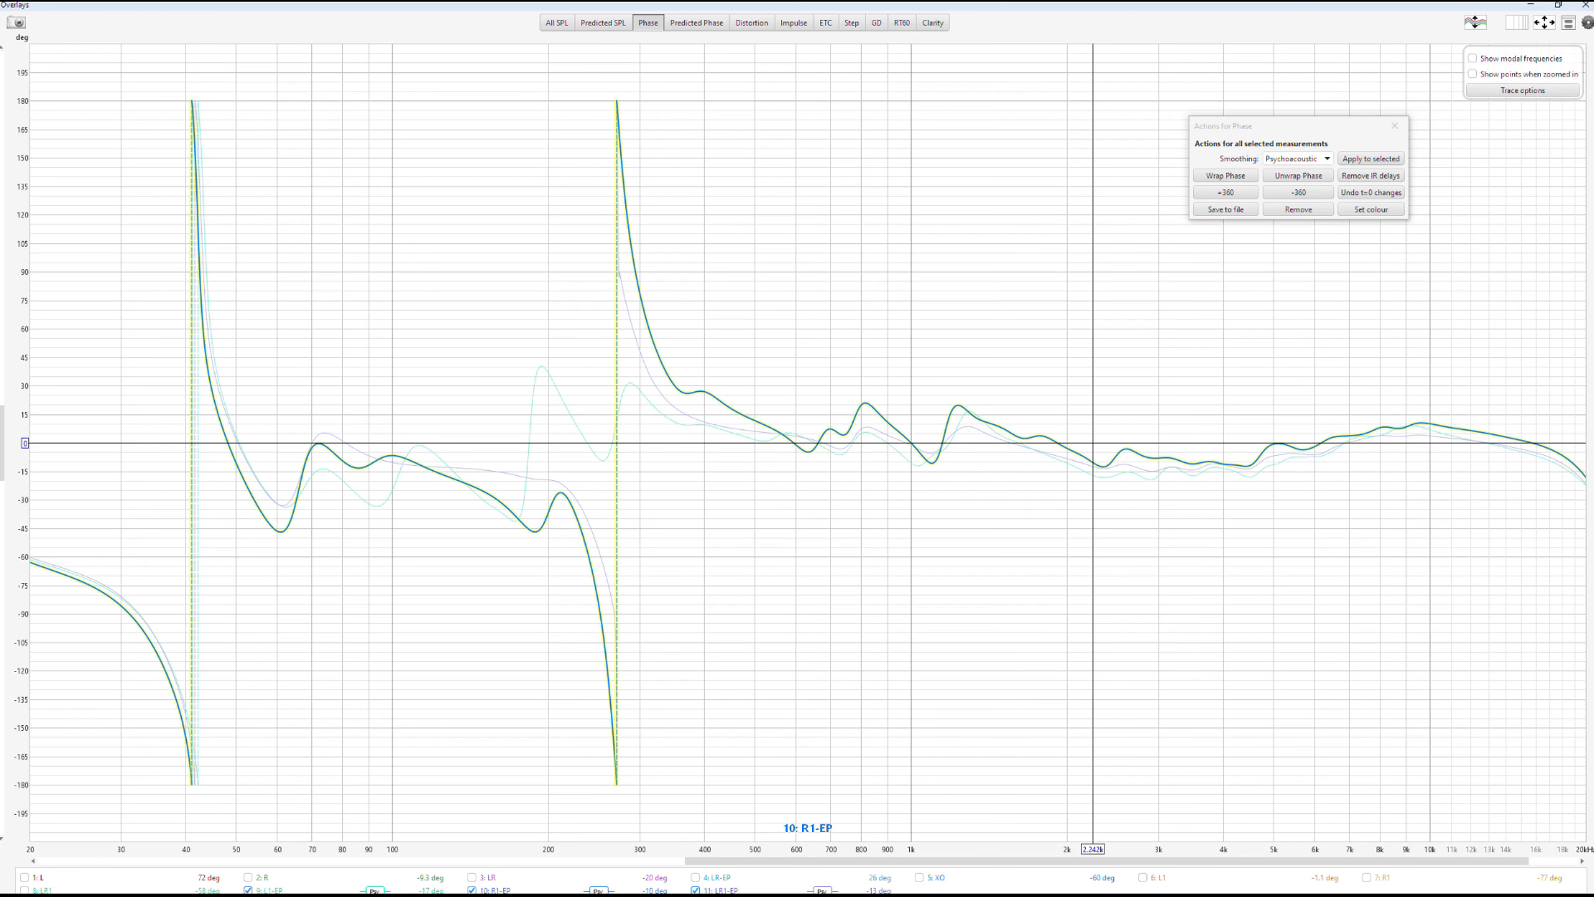
- Examine the excess phase traces around the phase wrap between 200 and 400 Hz
click(618, 474)
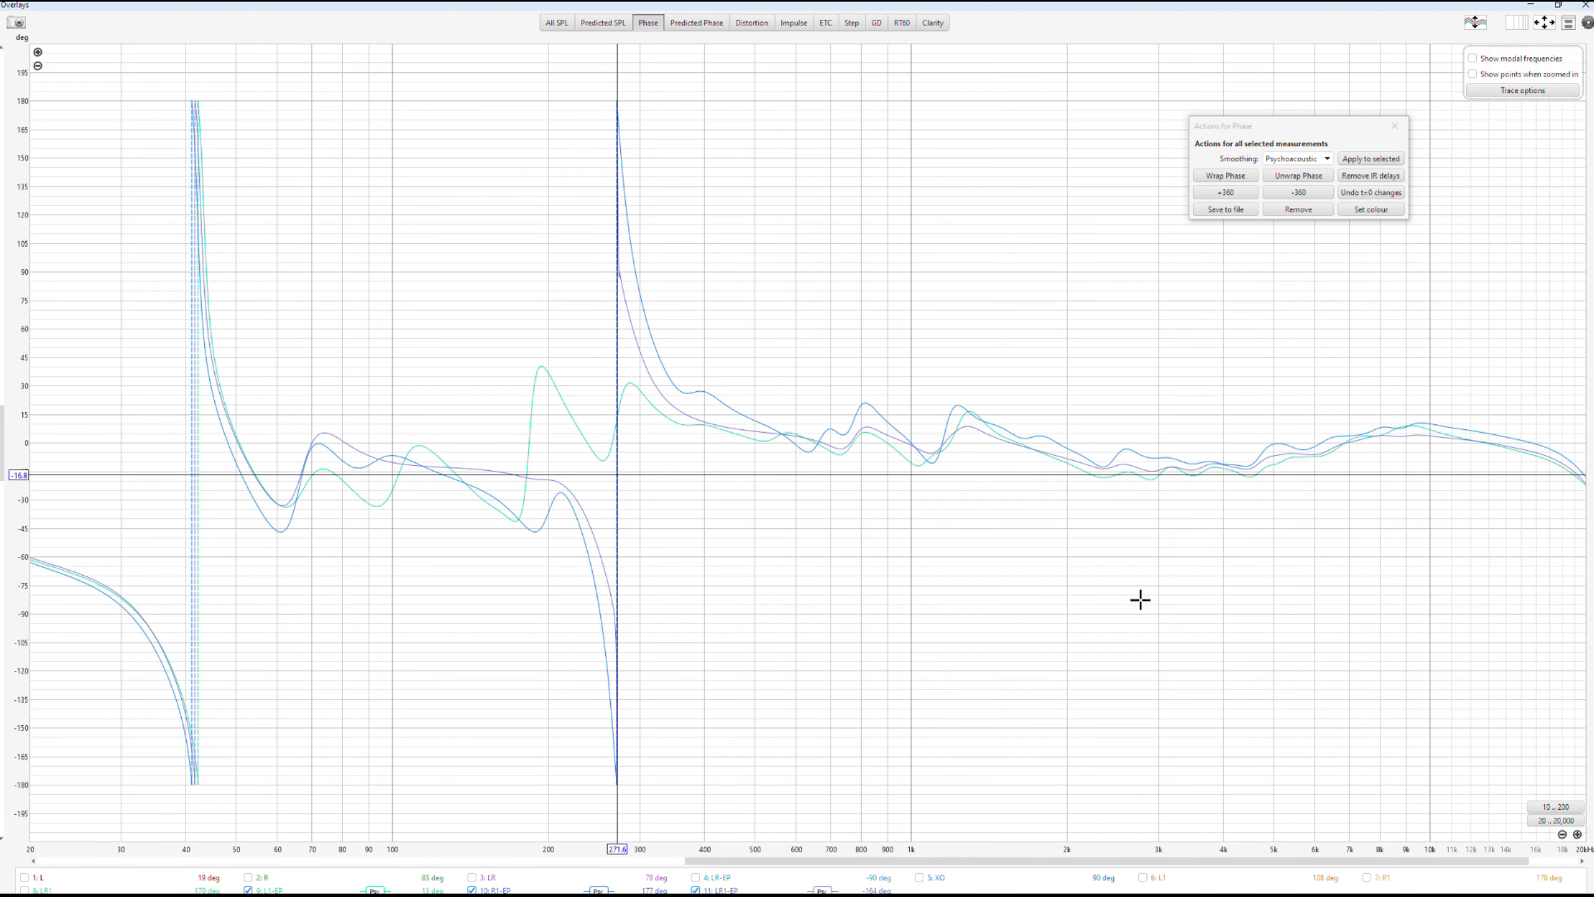
click(657, 444)
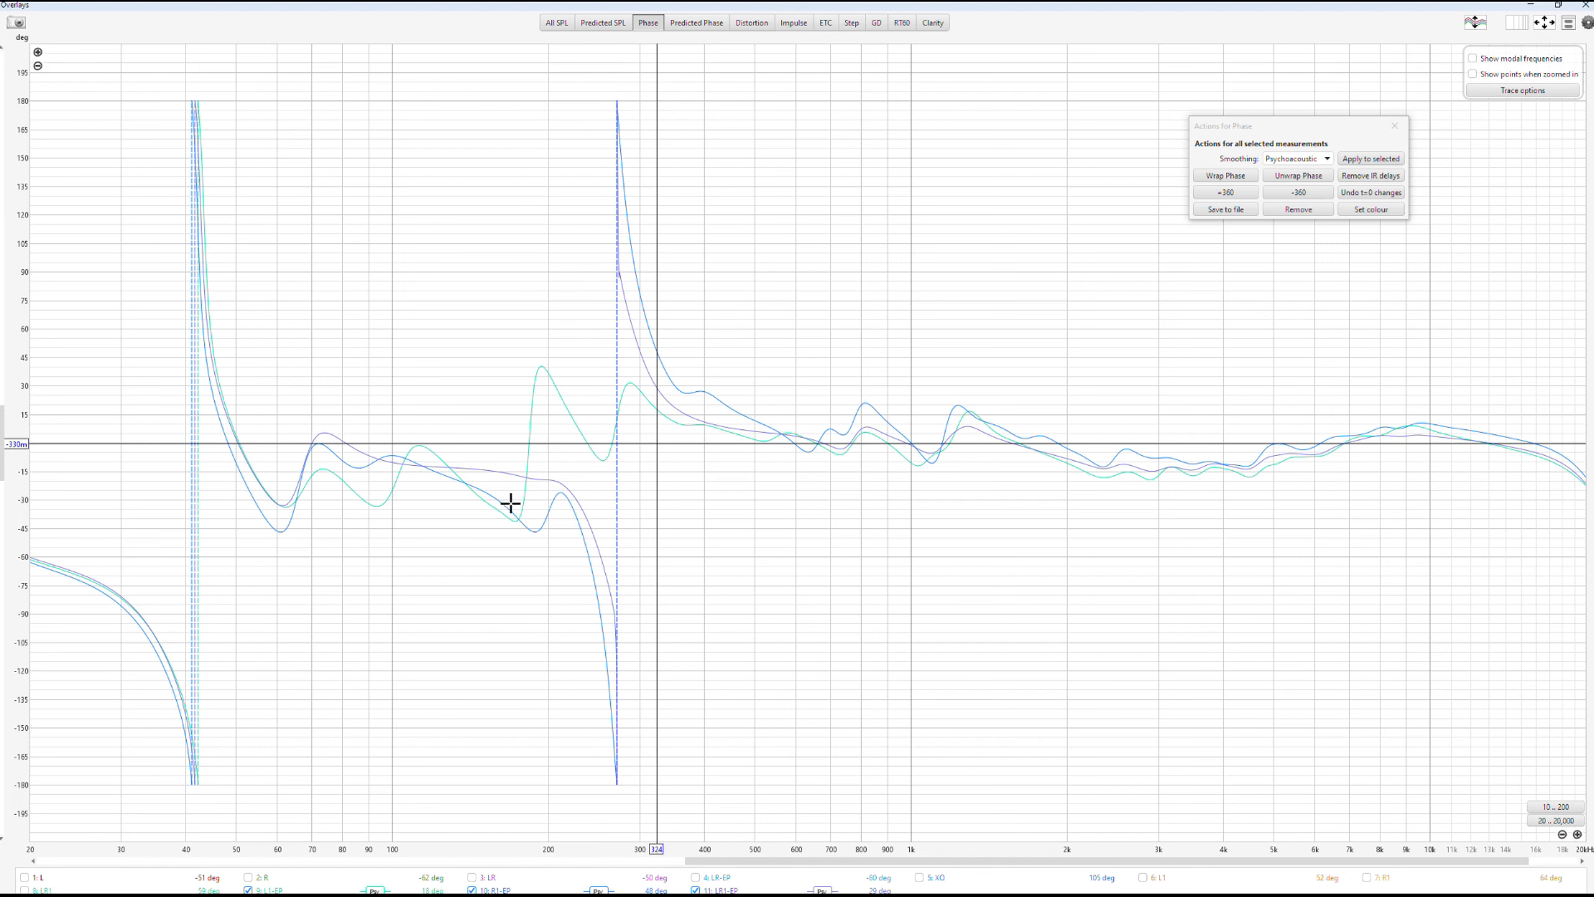
click(628, 300)
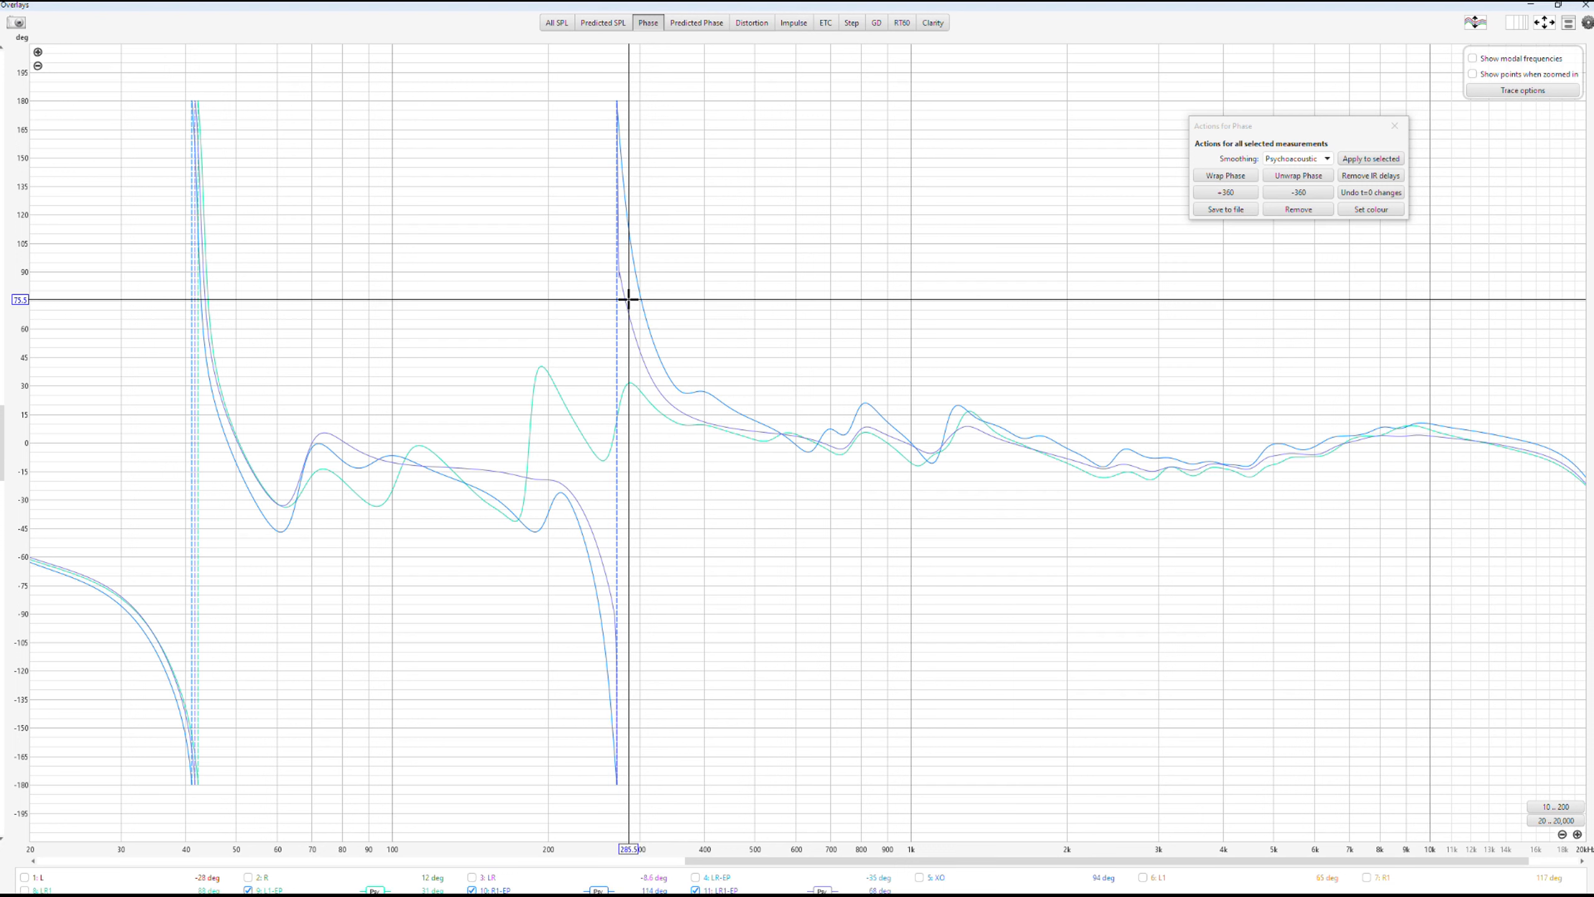
click(591, 528)
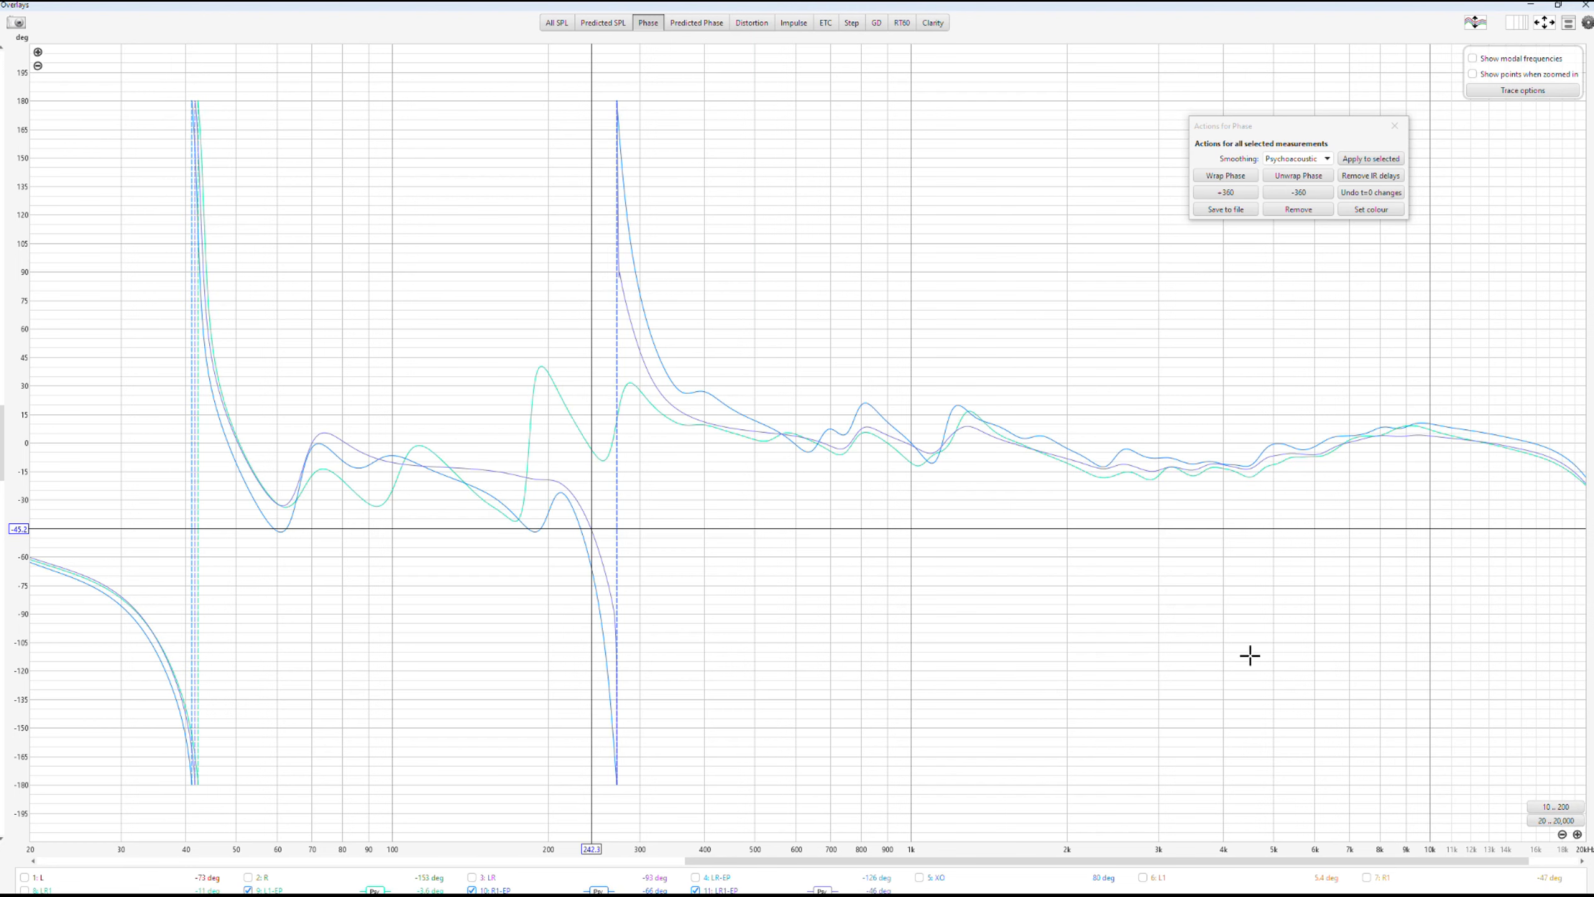
- Hide LR1-EP in the Phase overlay and read the exact frequency of R1-EP's phase wrap between 200 and 300 Hz
click(1578, 834)
click(1577, 836)
click(1577, 836)
click(1577, 835)
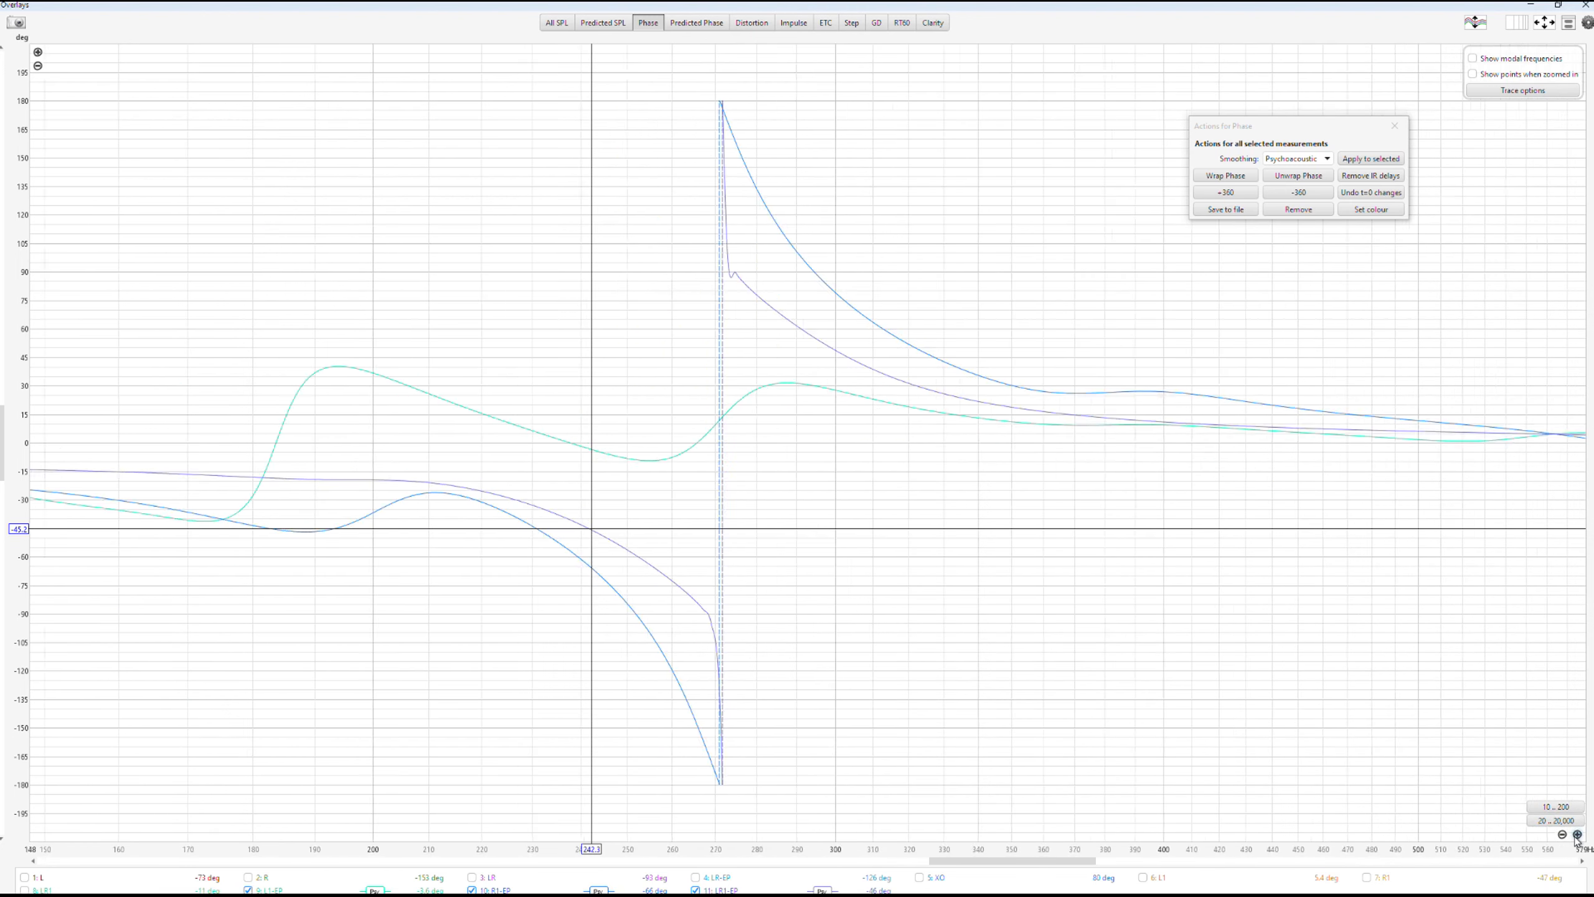
click(1577, 836)
click(1577, 836)
click(1577, 836)
drag(1491, 754, 505, 699)
click(696, 890)
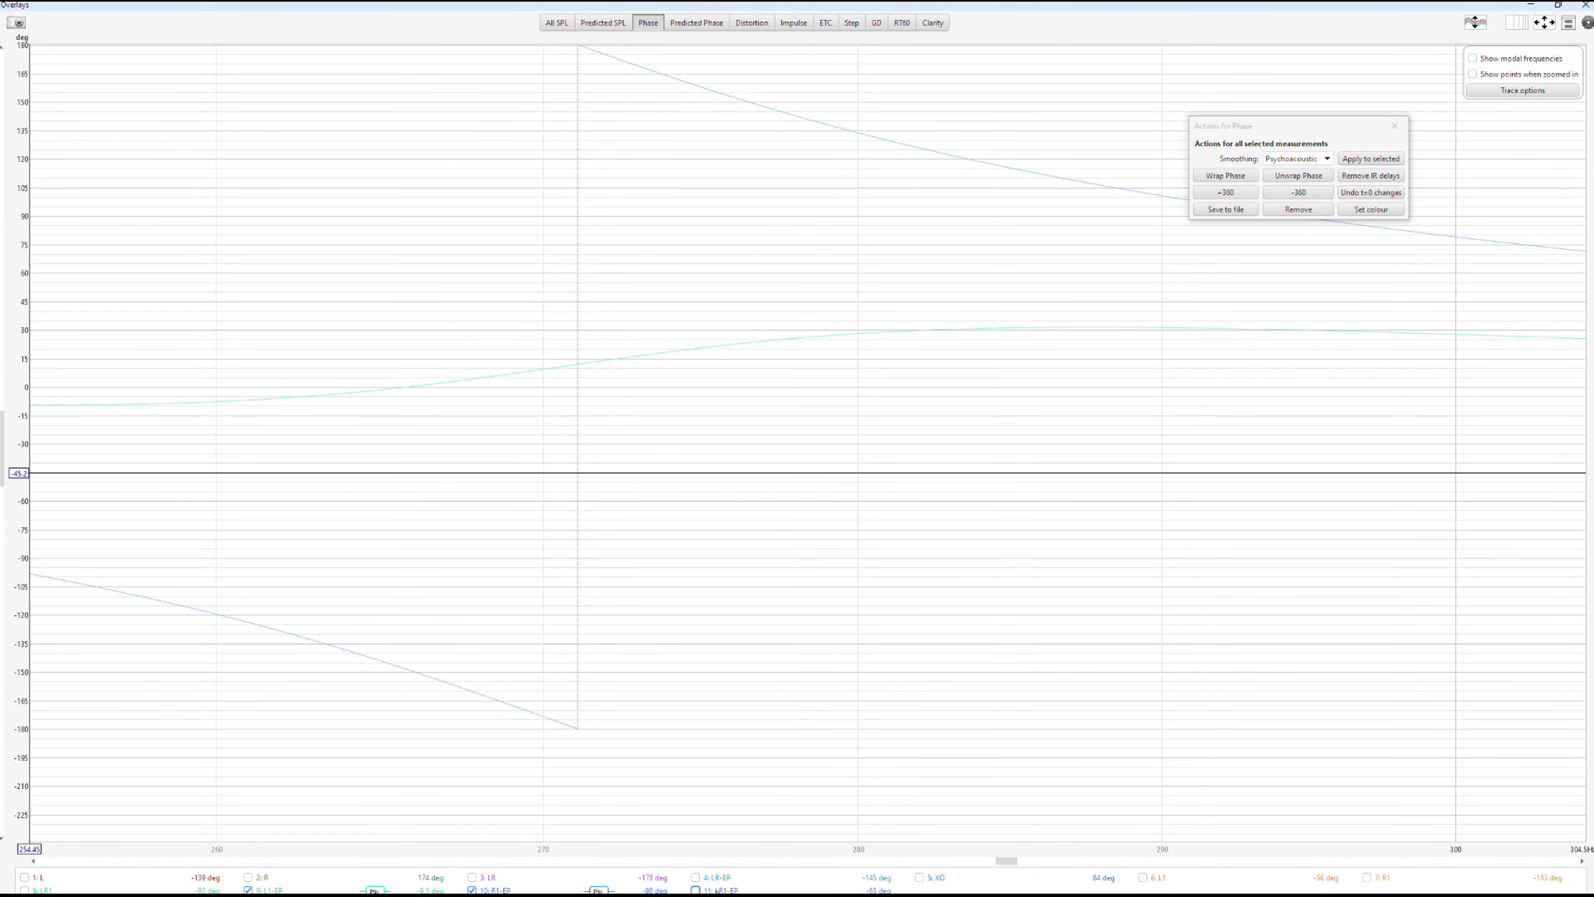
click(1577, 834)
drag(1296, 655, 811, 598)
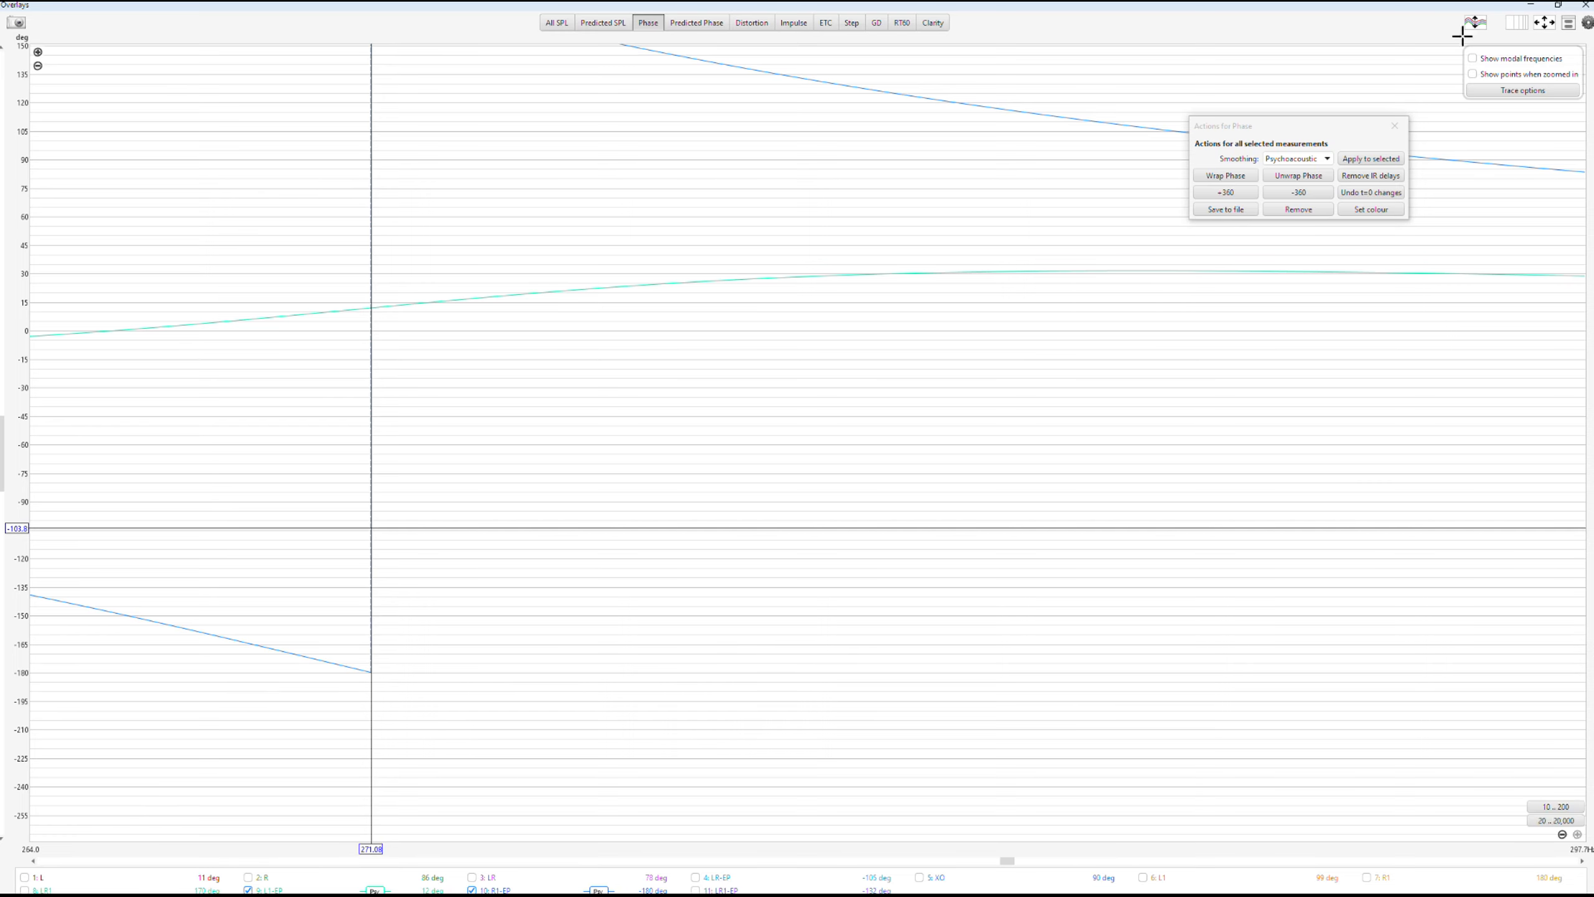
- Export the R1-EP measurement as text with custom smoothing set to No smoothing, overwriting R1_EP.txt
click(1531, 6)
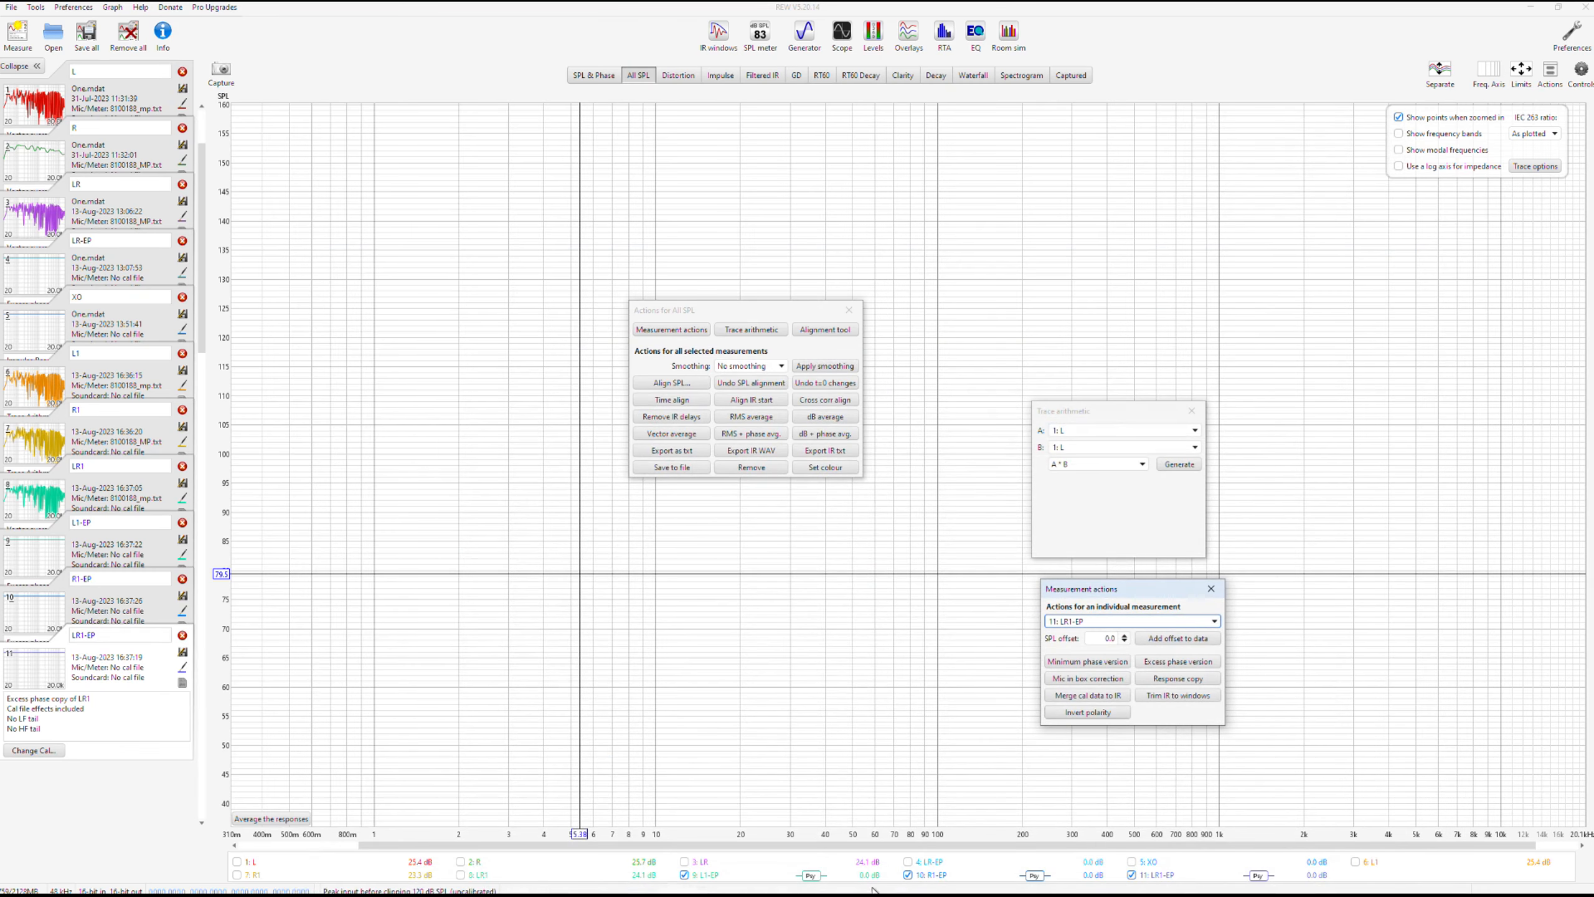
click(120, 605)
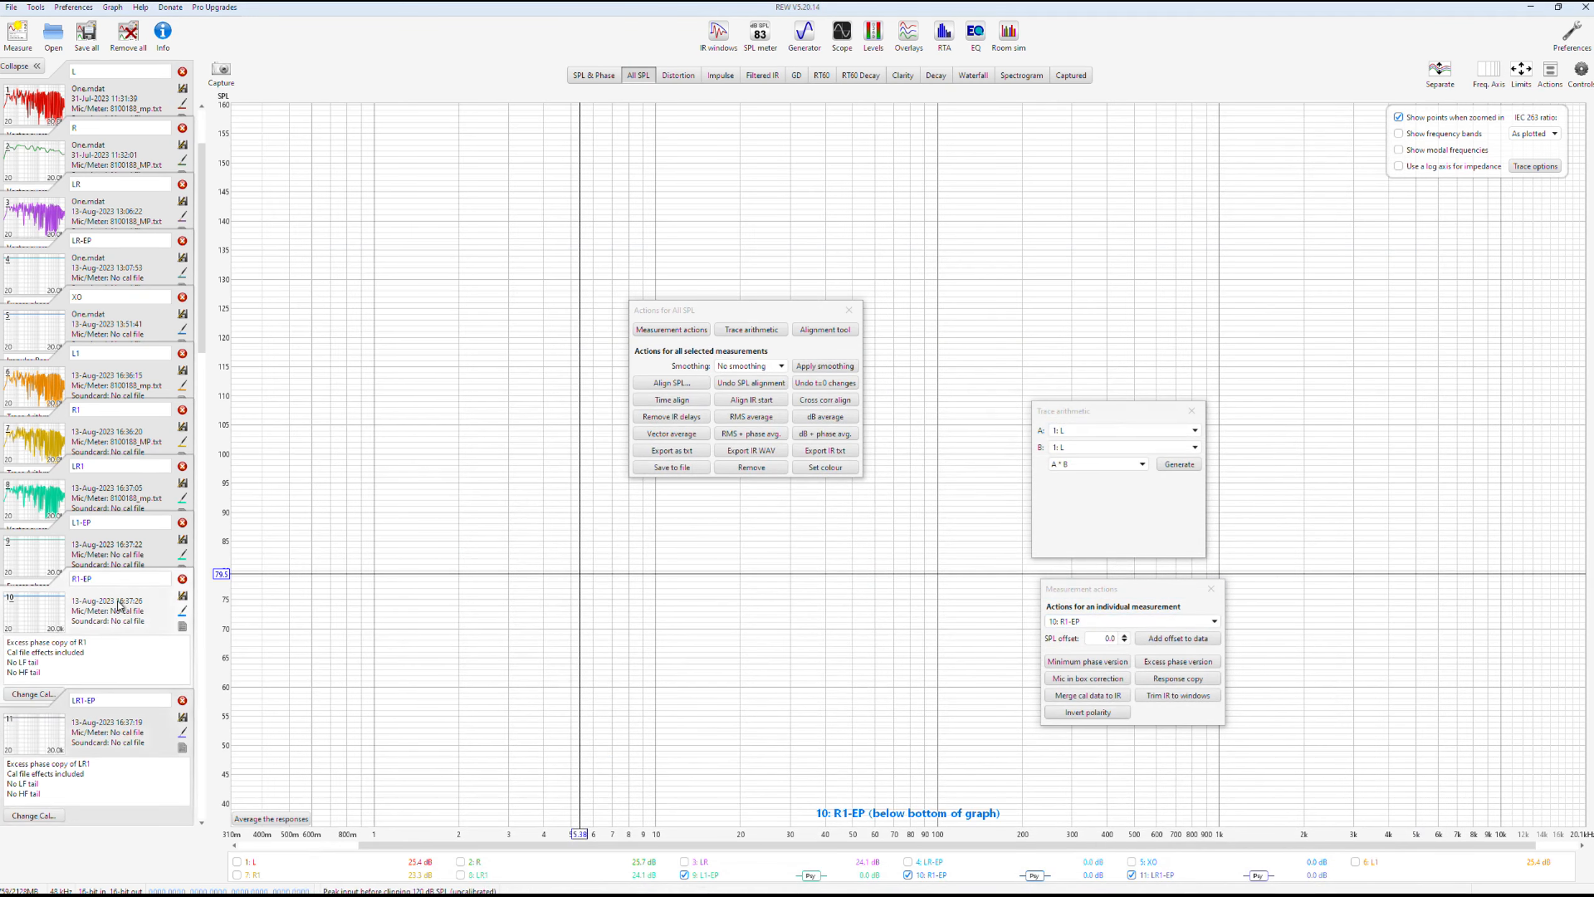
click(11, 7)
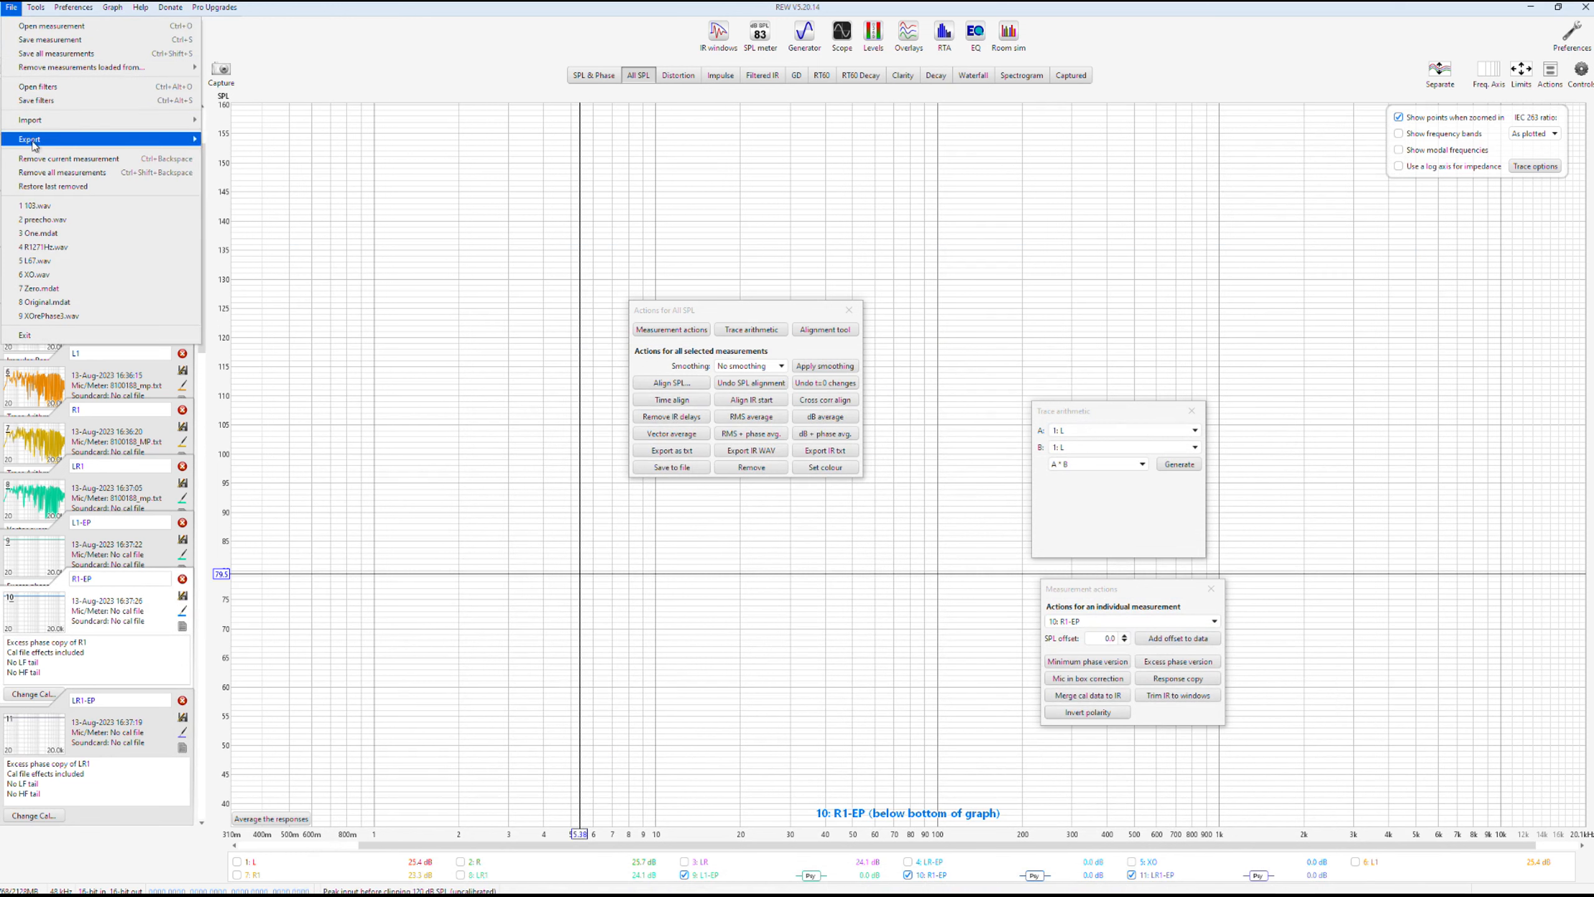
mouse_move(34, 144)
click(299, 145)
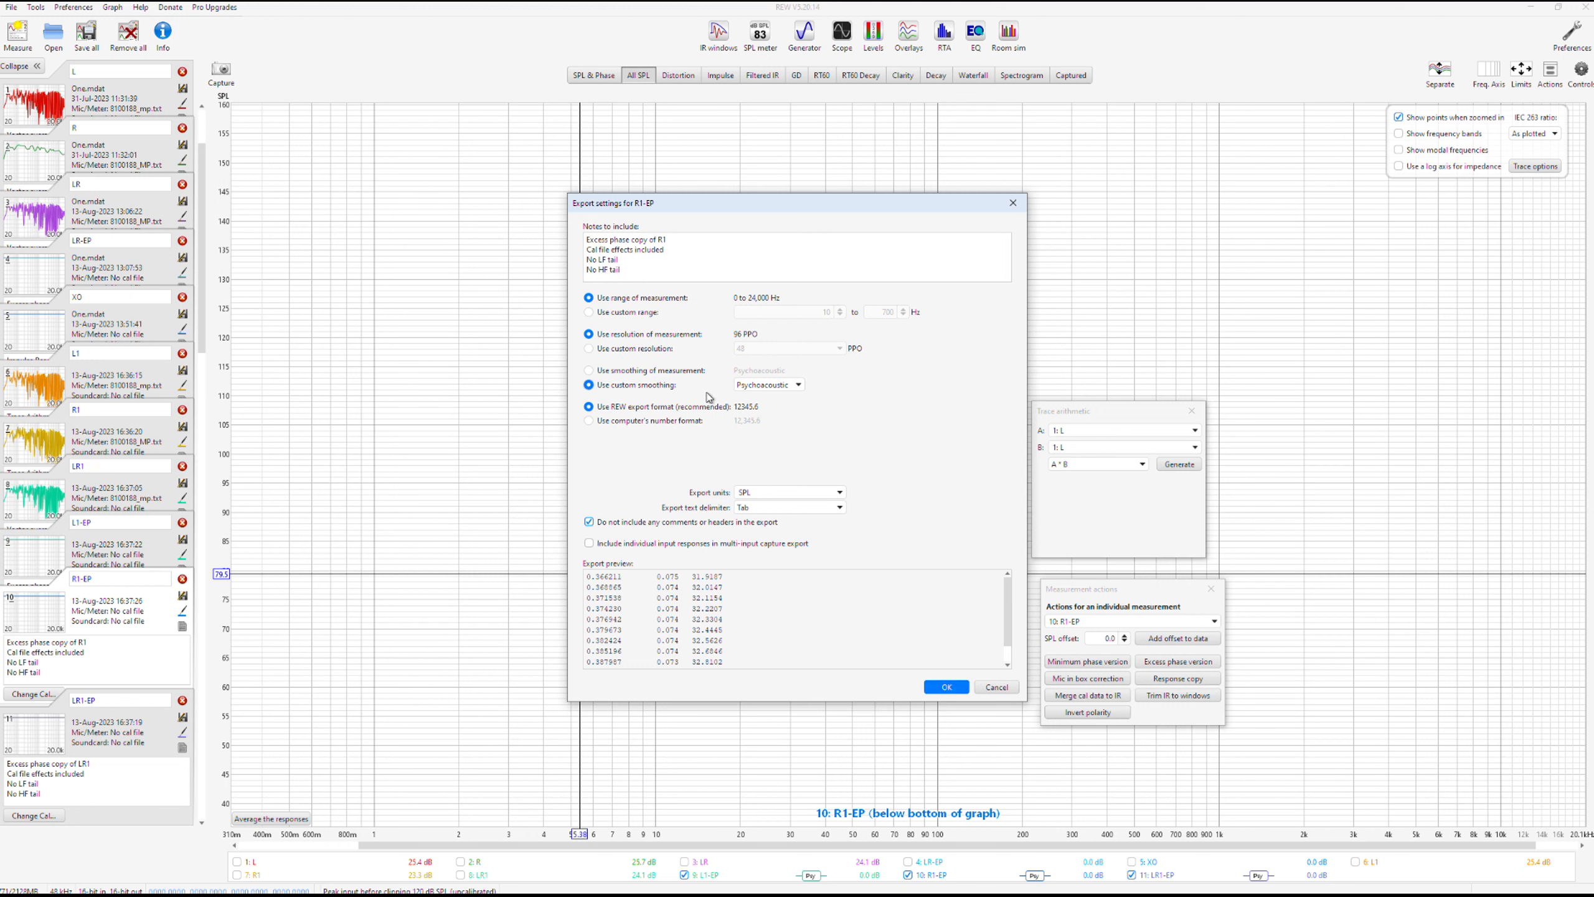
click(801, 384)
click(781, 512)
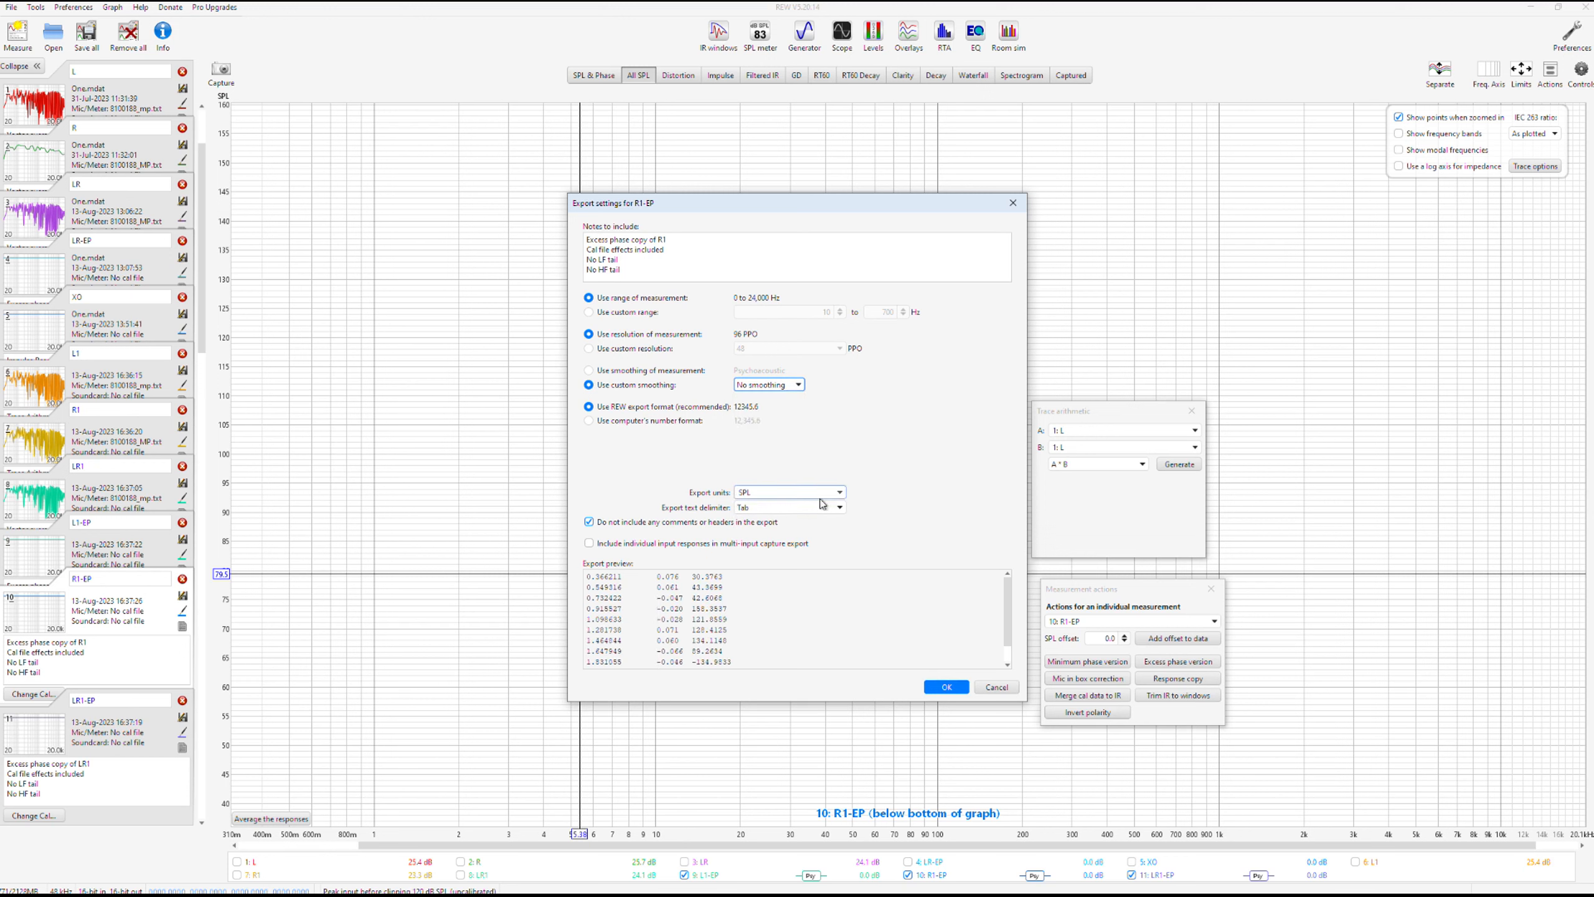
click(946, 687)
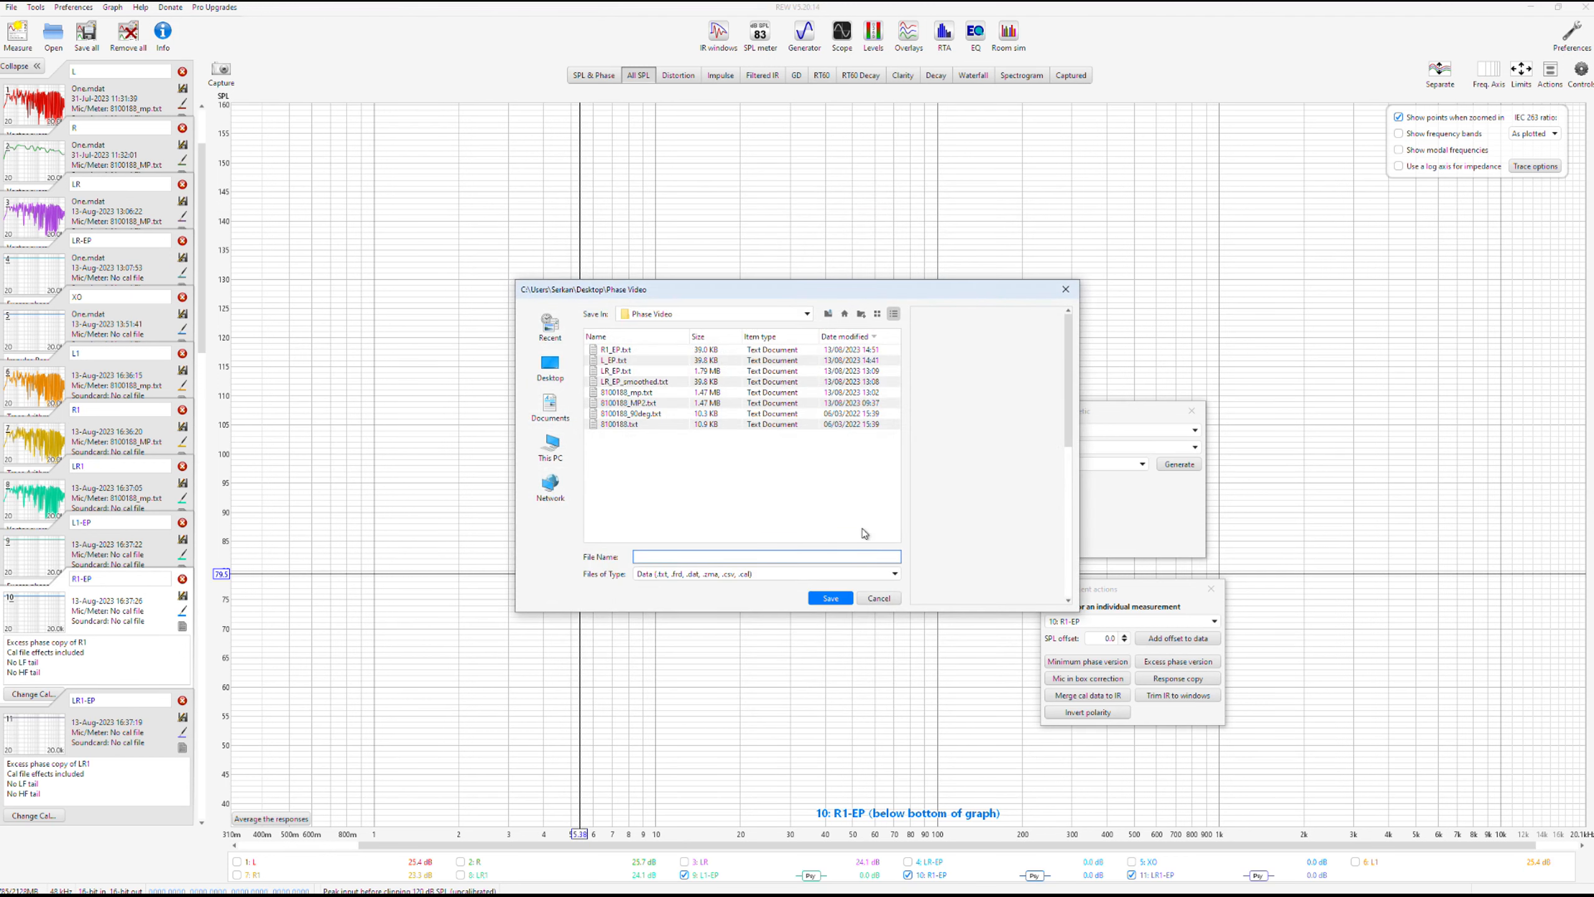
double_click(616, 349)
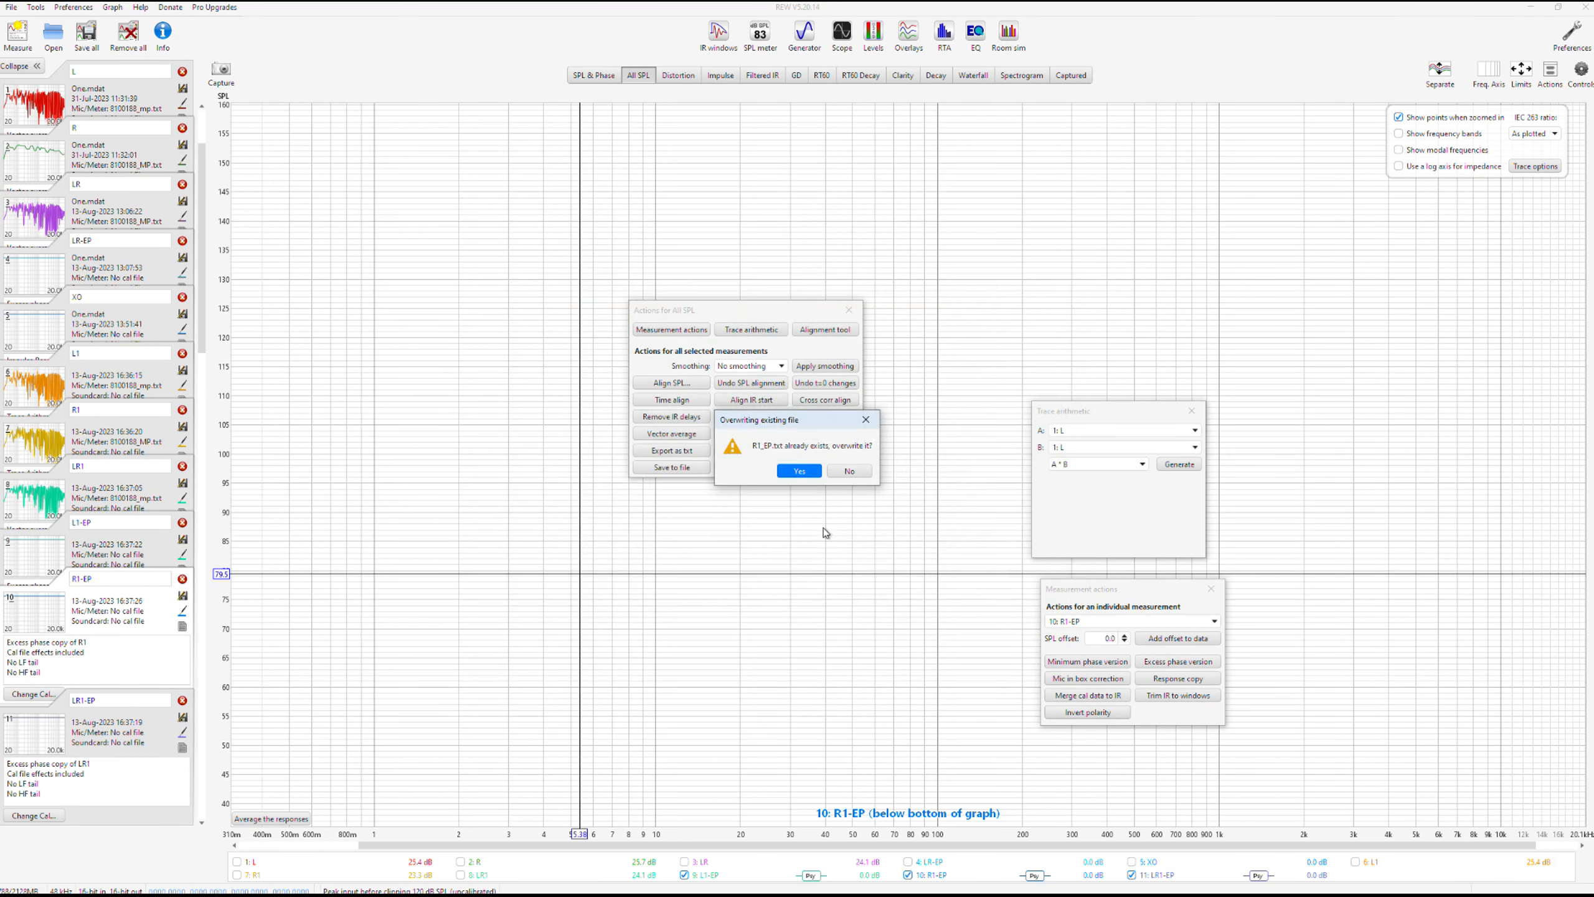
click(798, 471)
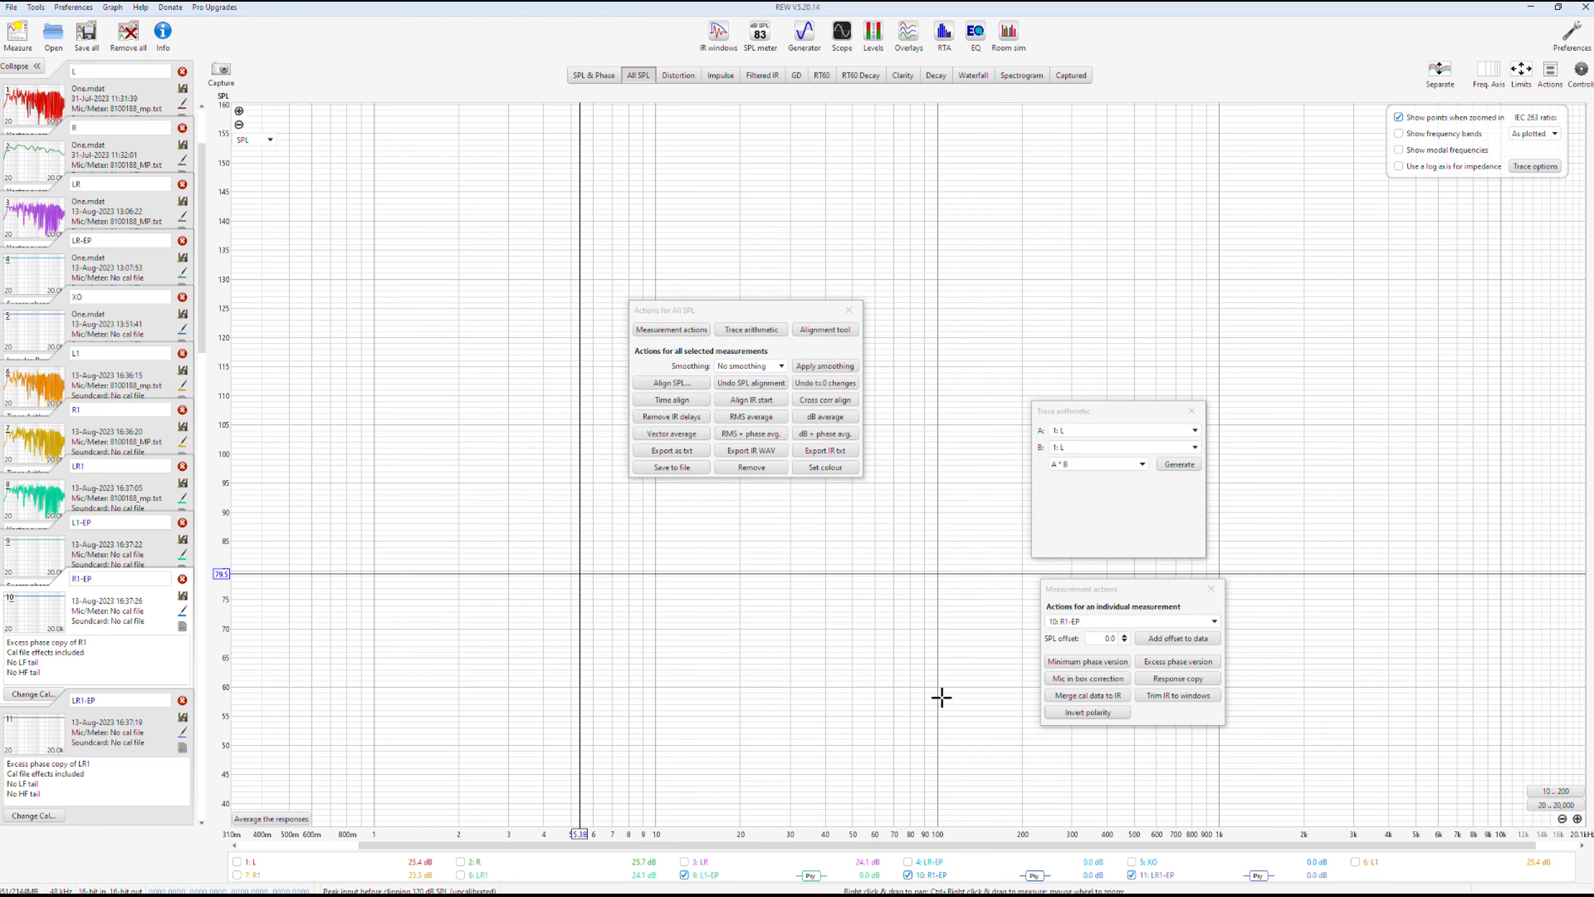
- Switch to rePhase and reset all settings without saving the modifications
key(alt+Tab)
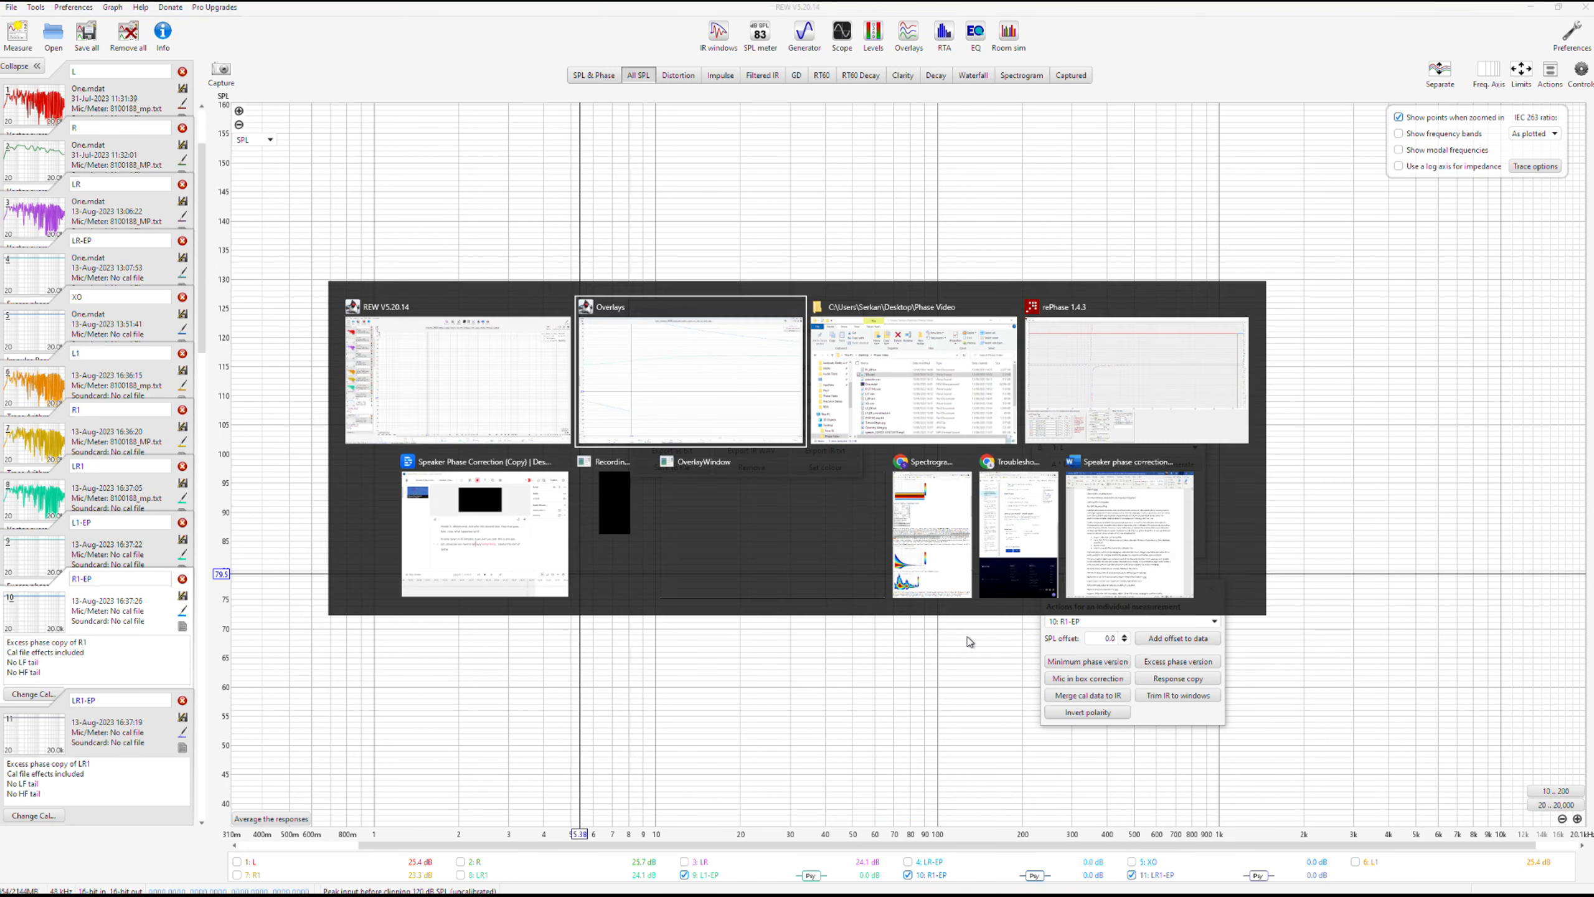
key(alt+Tab)
key(alt+Tab)
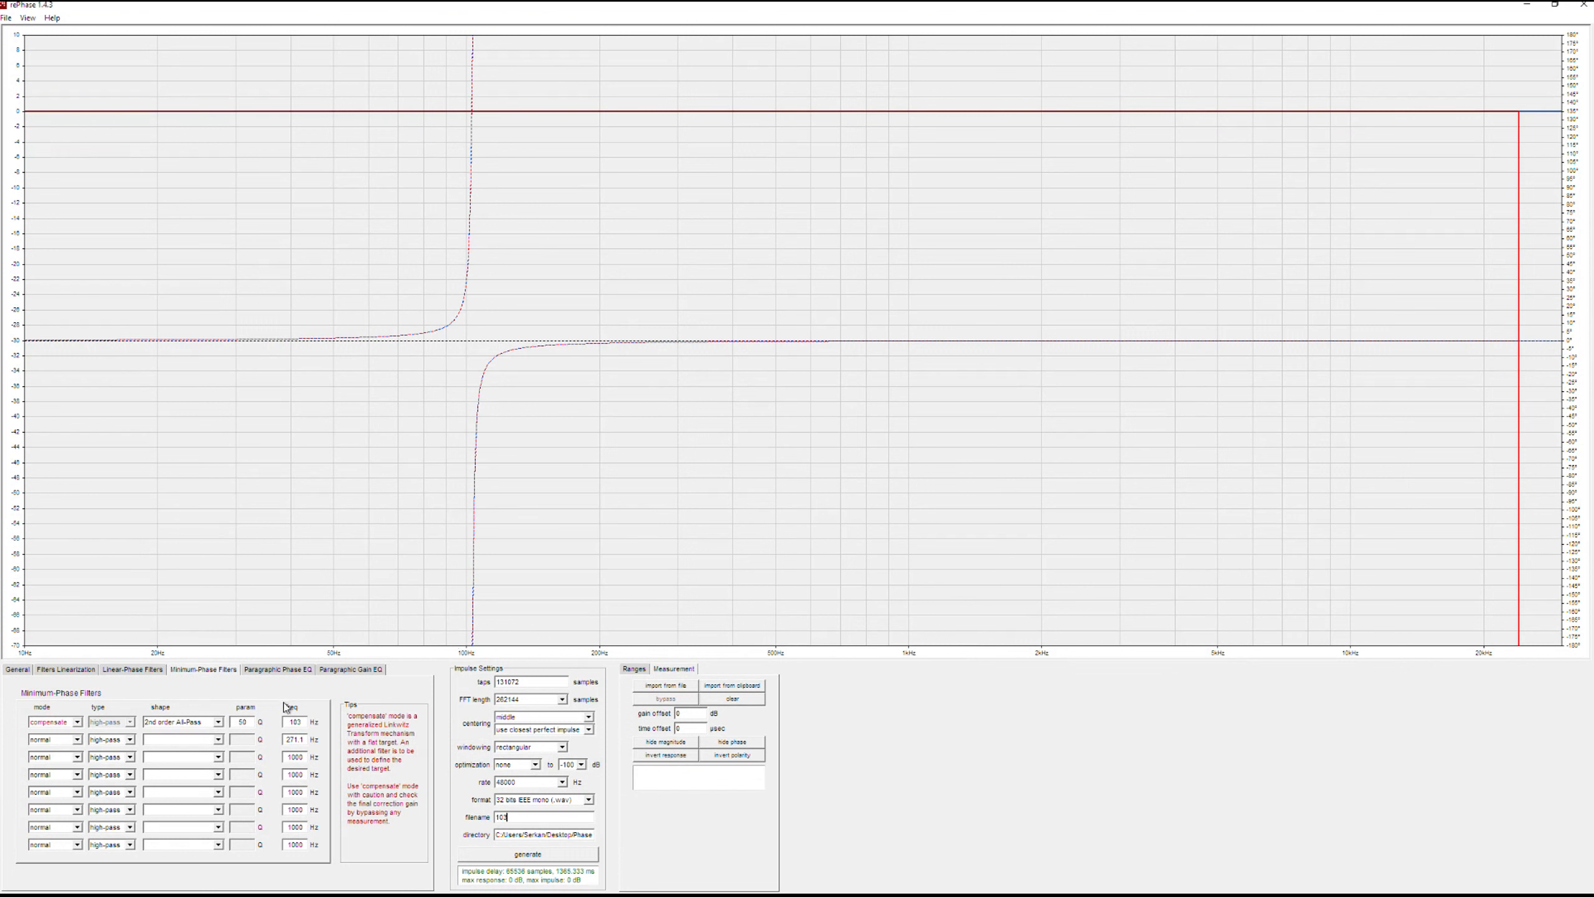
click(8, 19)
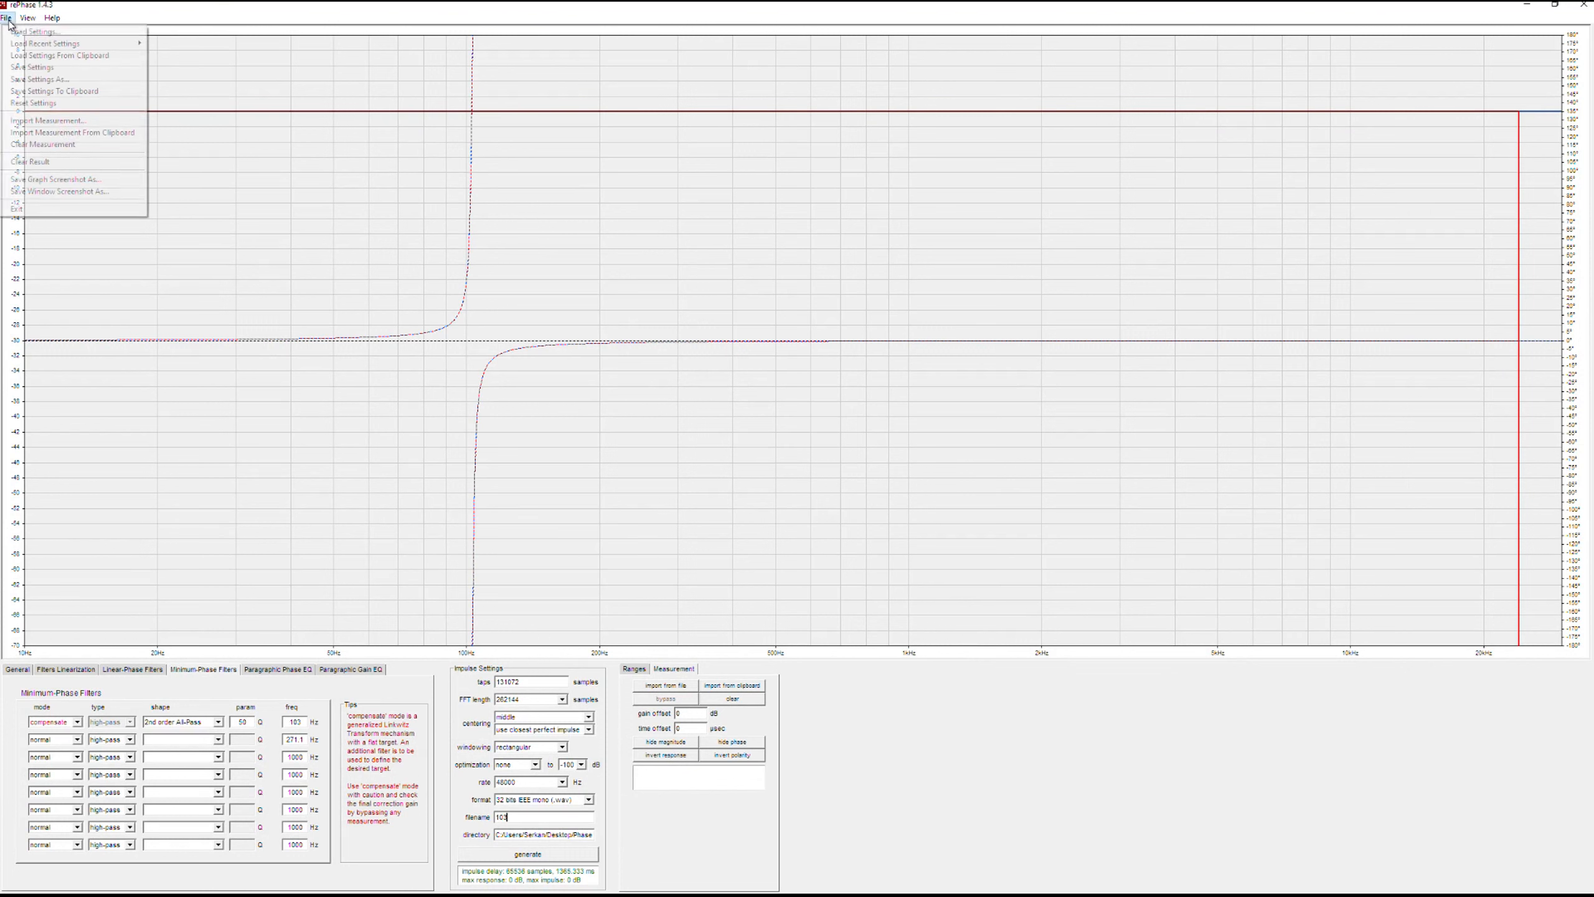
click(33, 102)
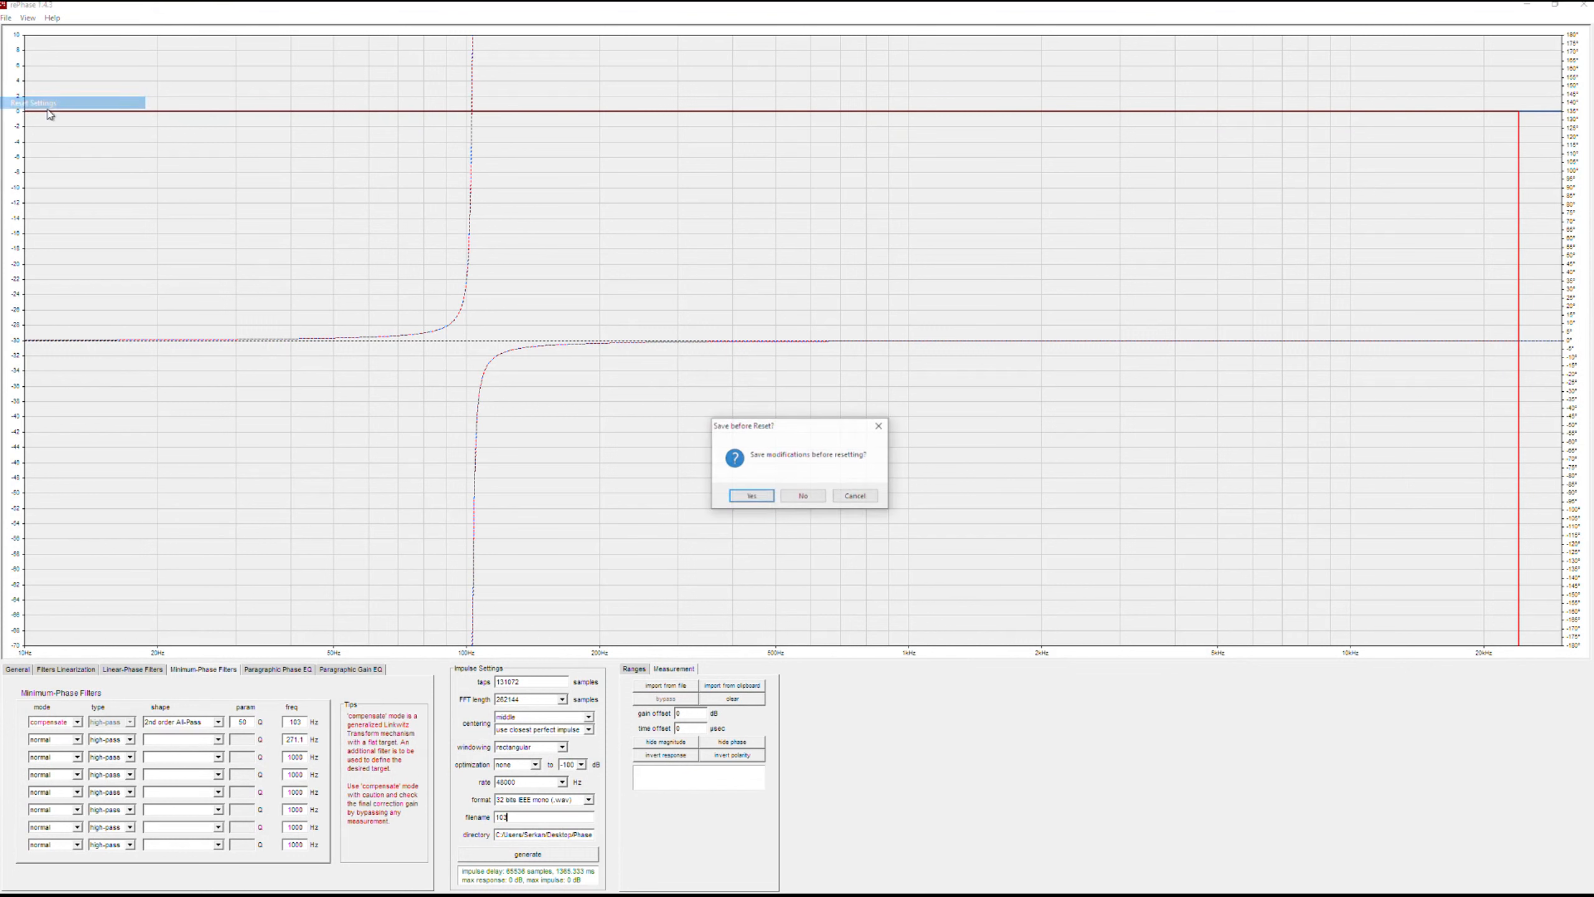
click(803, 496)
- Import the R1_EP.txt measurement from the Phase Video folder
click(676, 687)
click(185, 119)
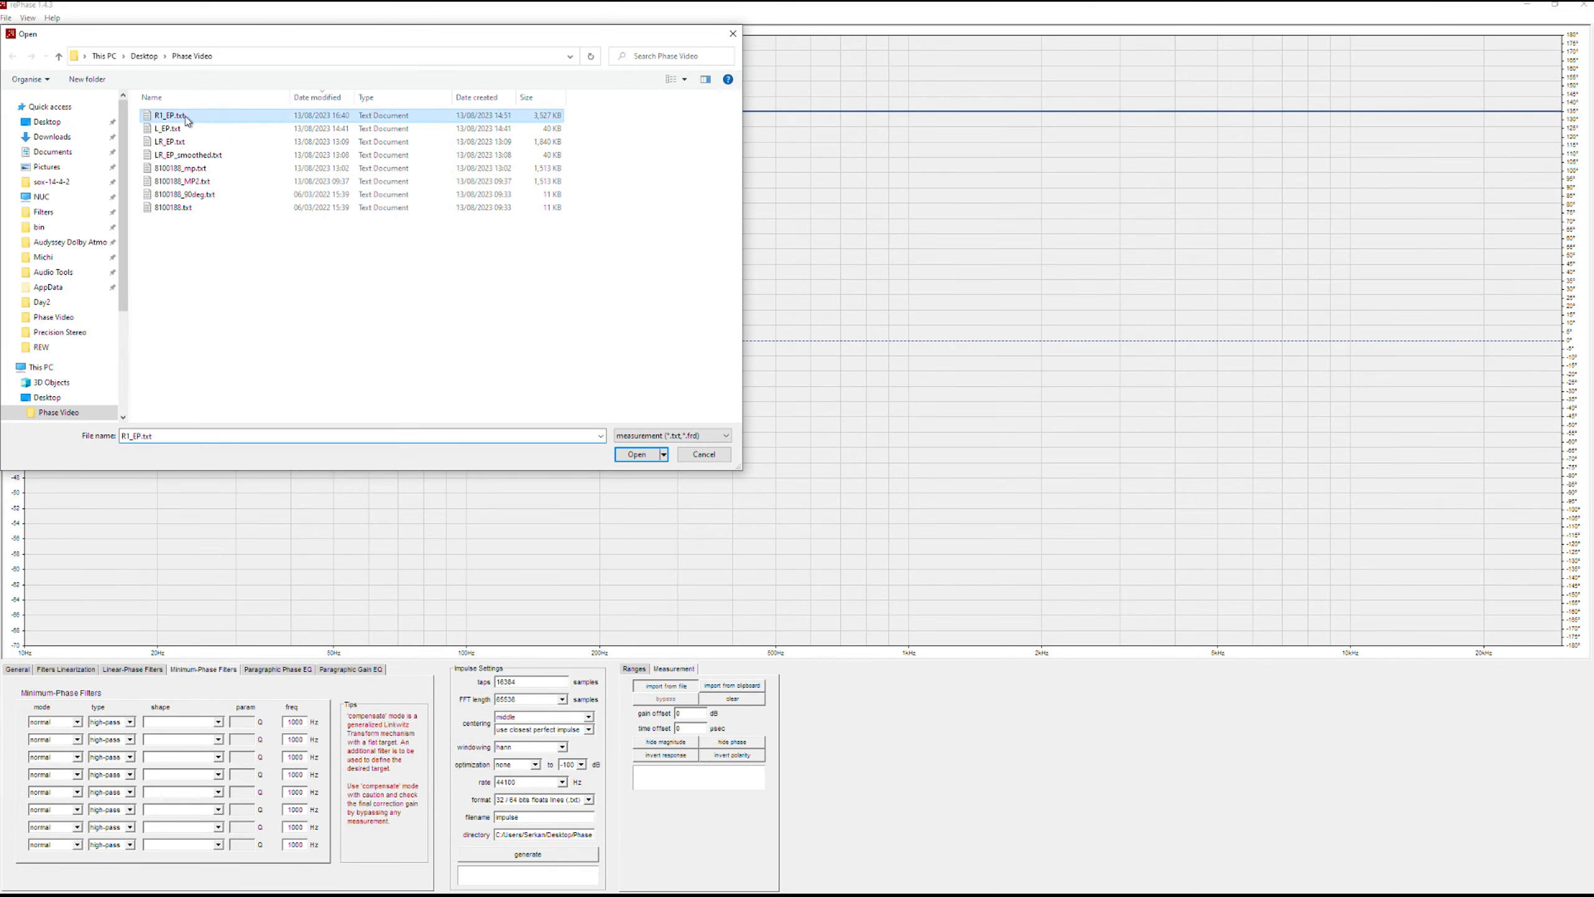
double_click(186, 118)
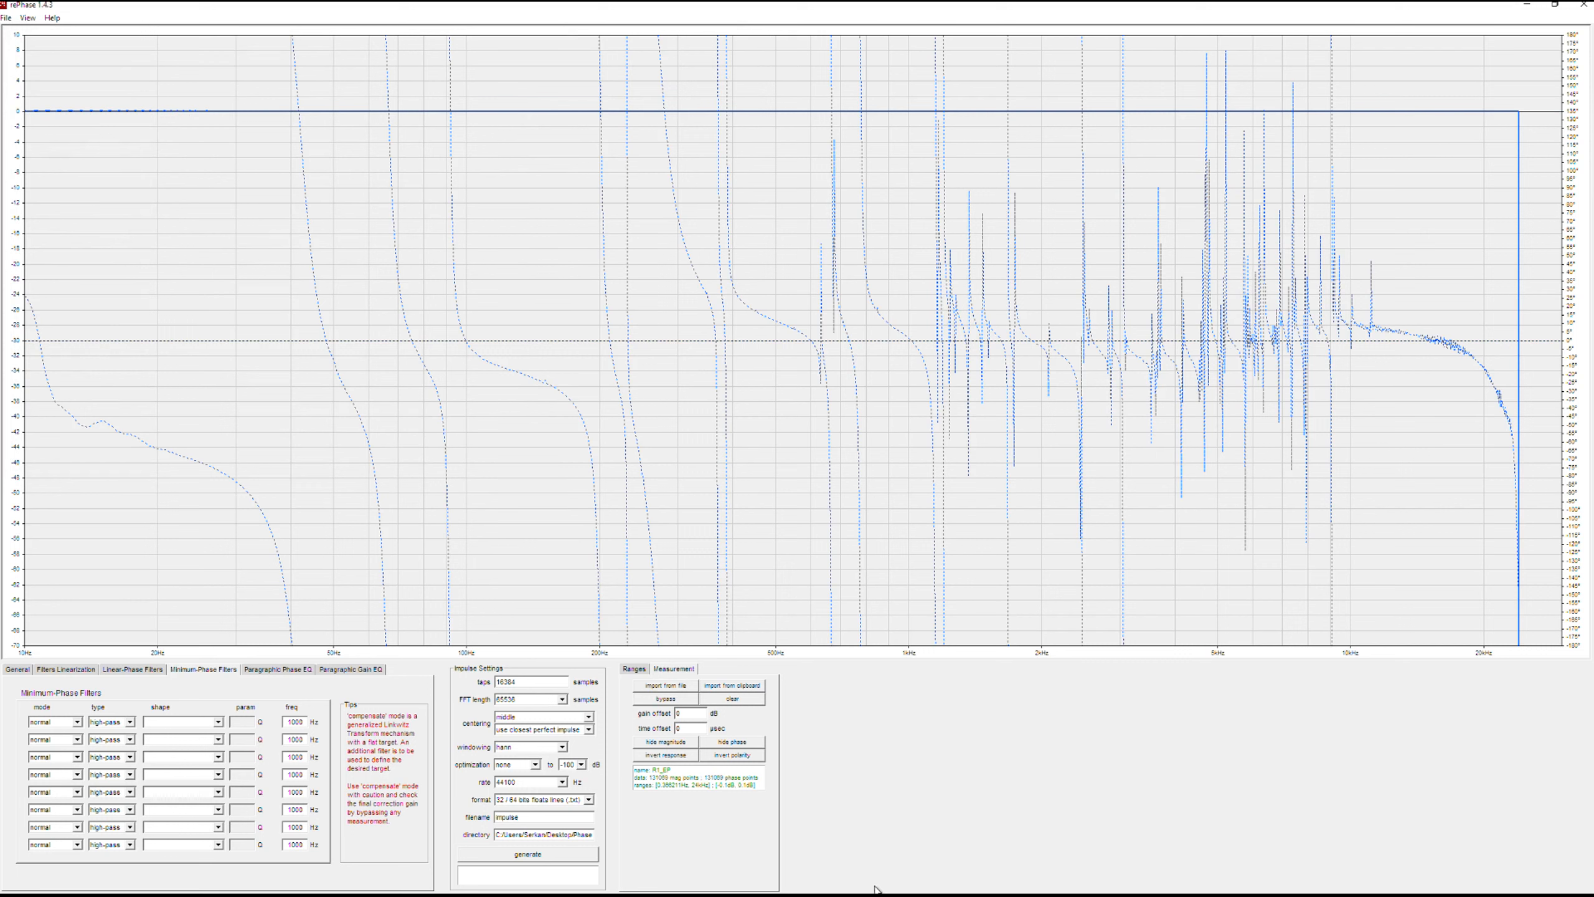
- Switch to REW, reread the frequency of R1-EP's phase wrap in the Phase overlay, and return to rePhase
key(alt+Tab)
key(alt+Tab)
key(alt+Tab)
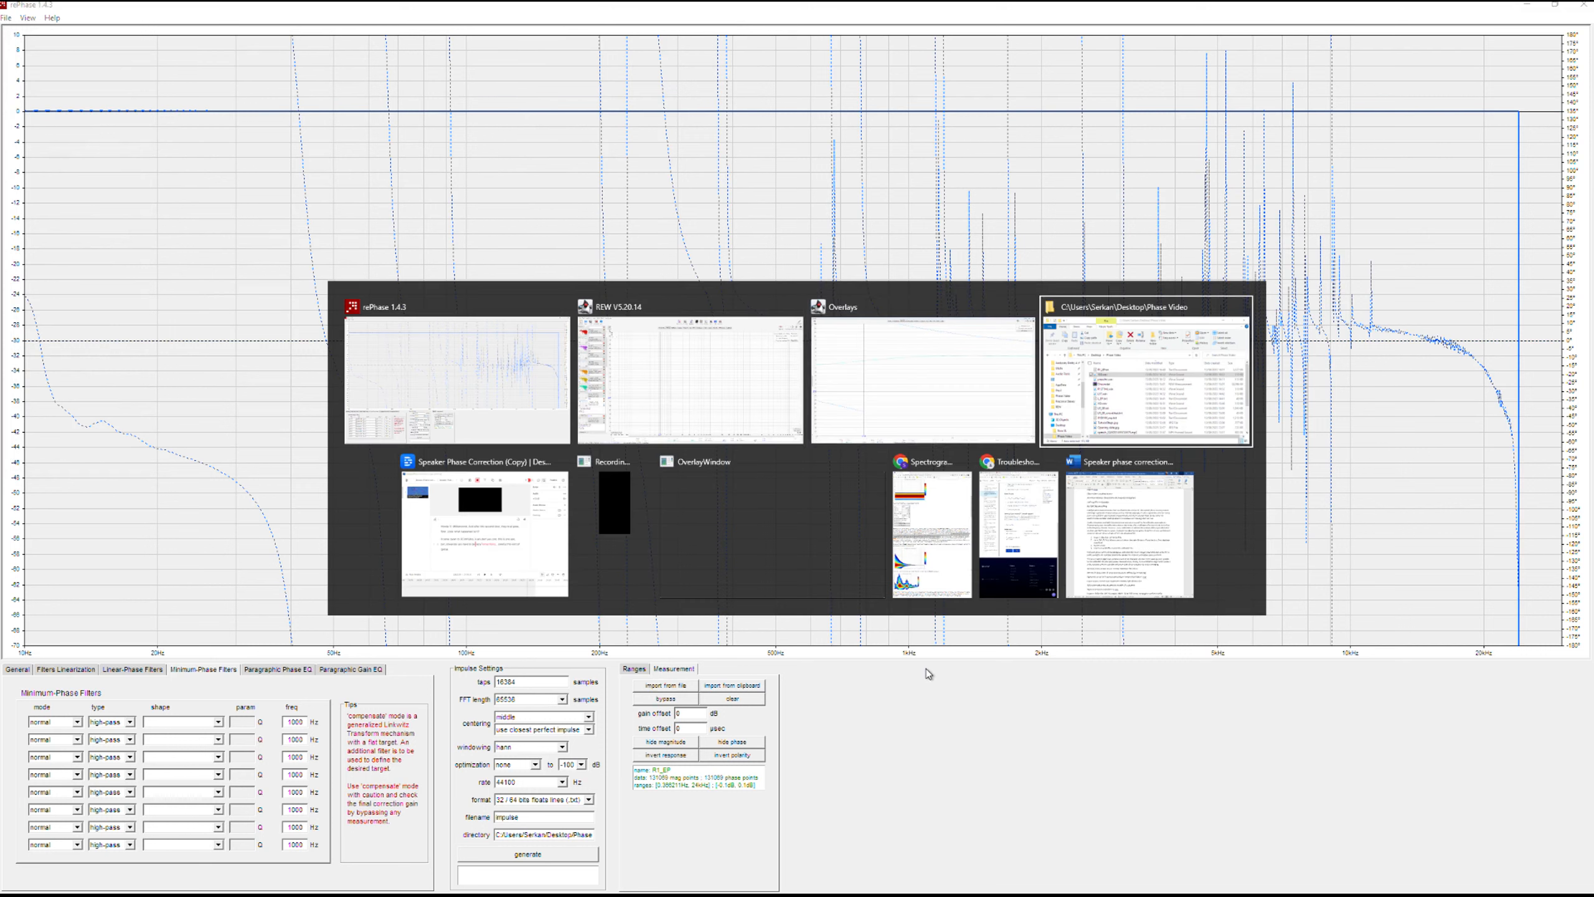
key(alt+Tab)
key(alt+Tab)
key(alt+Tab)
key(alt+Tab)
key(alt+Tab)
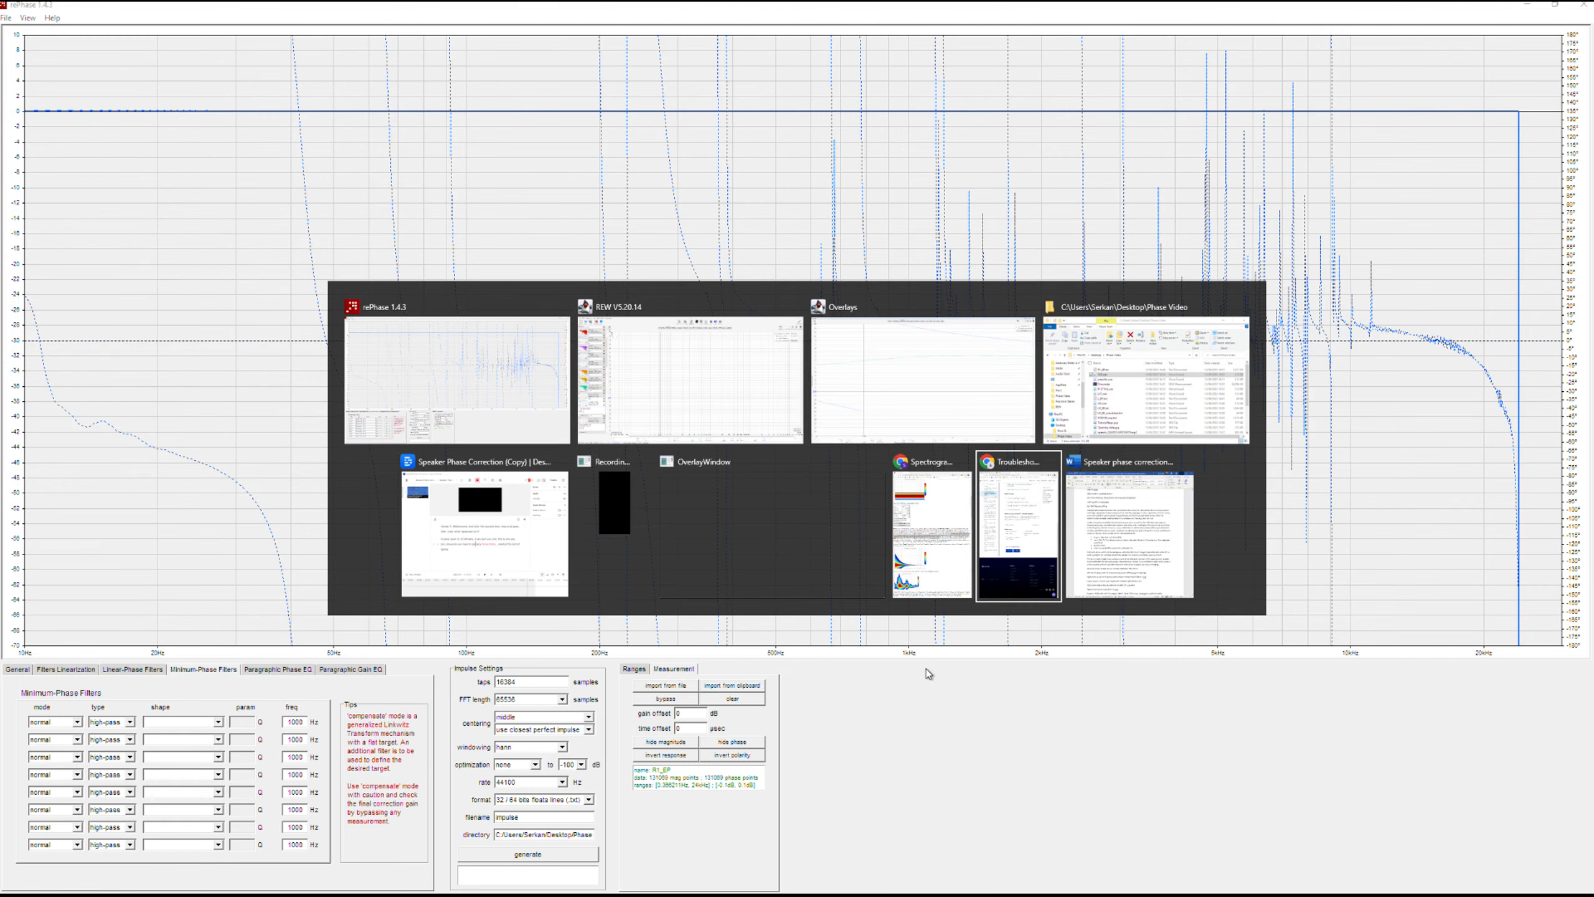
key(alt+Tab)
key(alt+Tab)
key(alt+Tab)
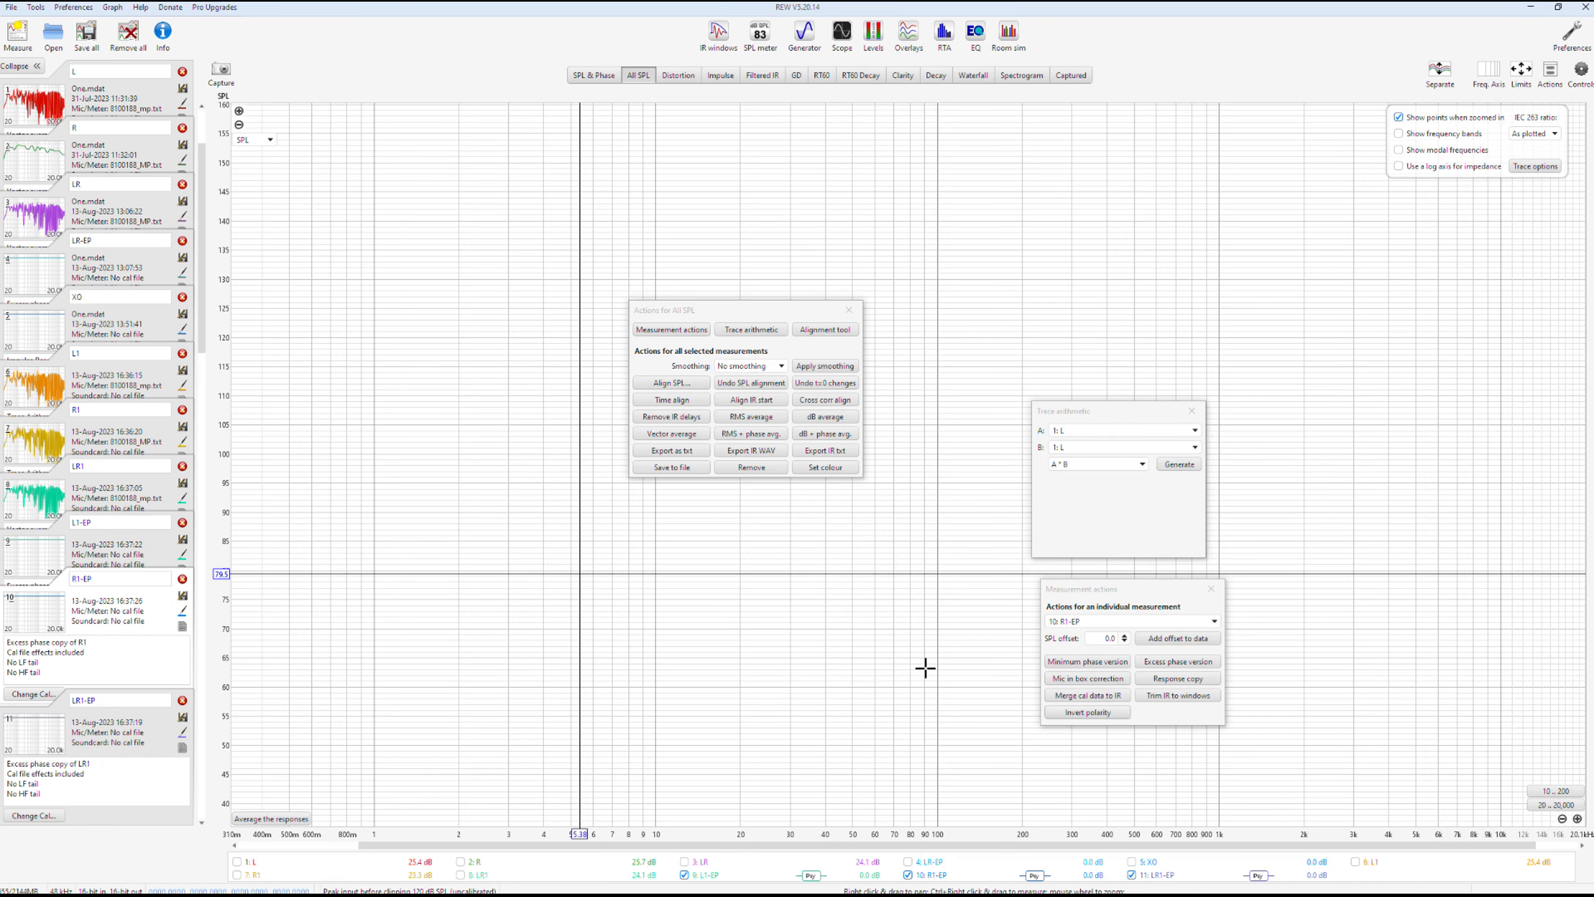
click(916, 38)
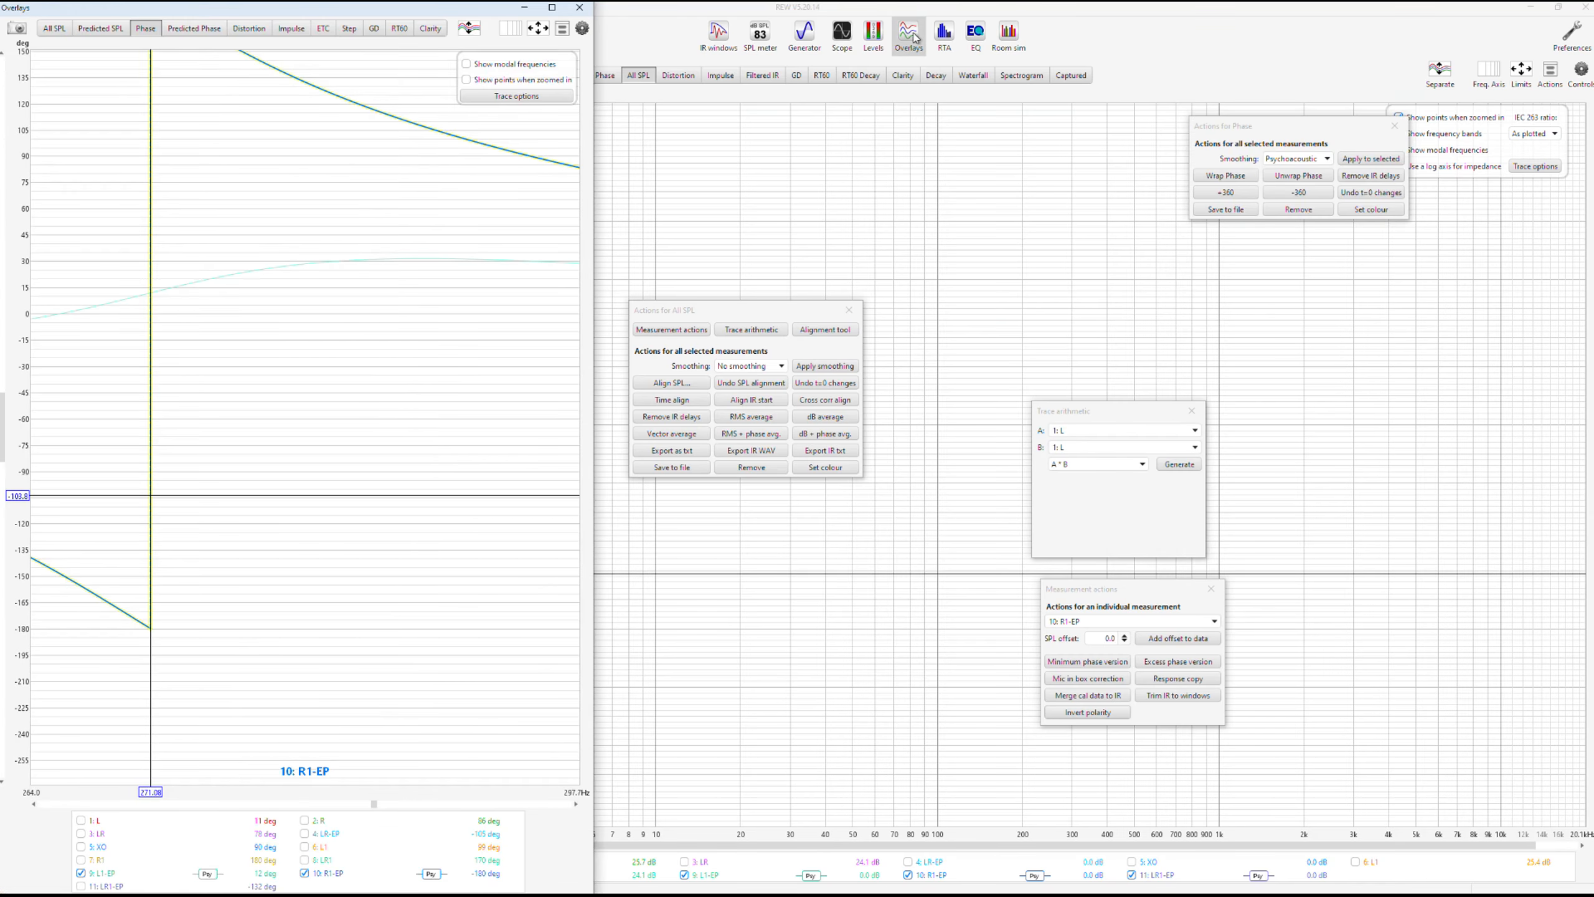
key(alt+Tab)
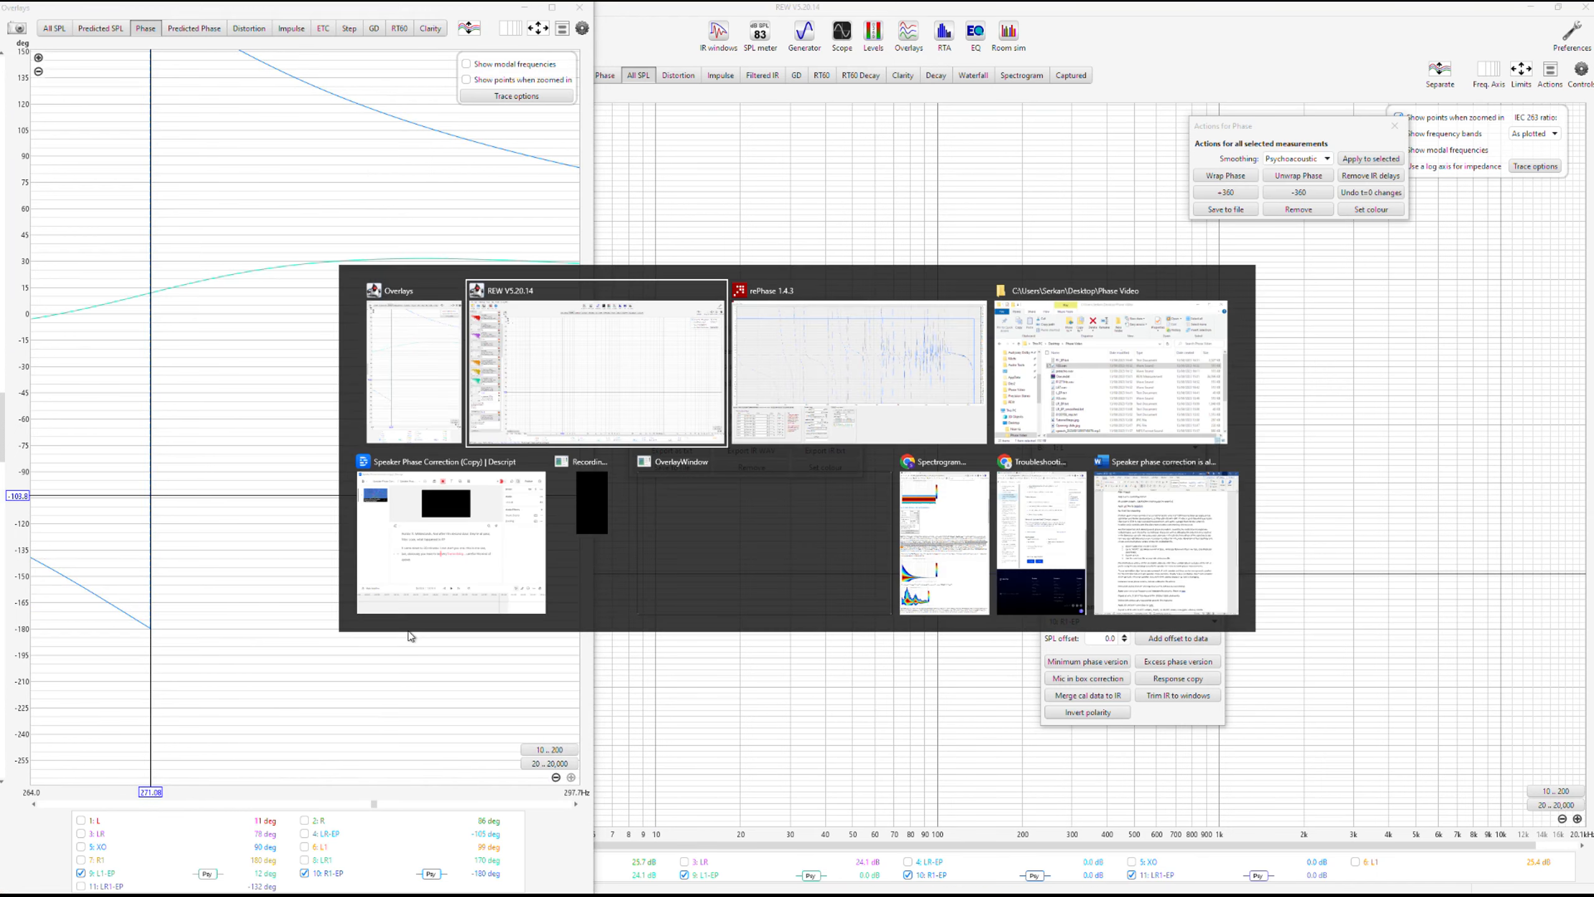
key(alt+Tab)
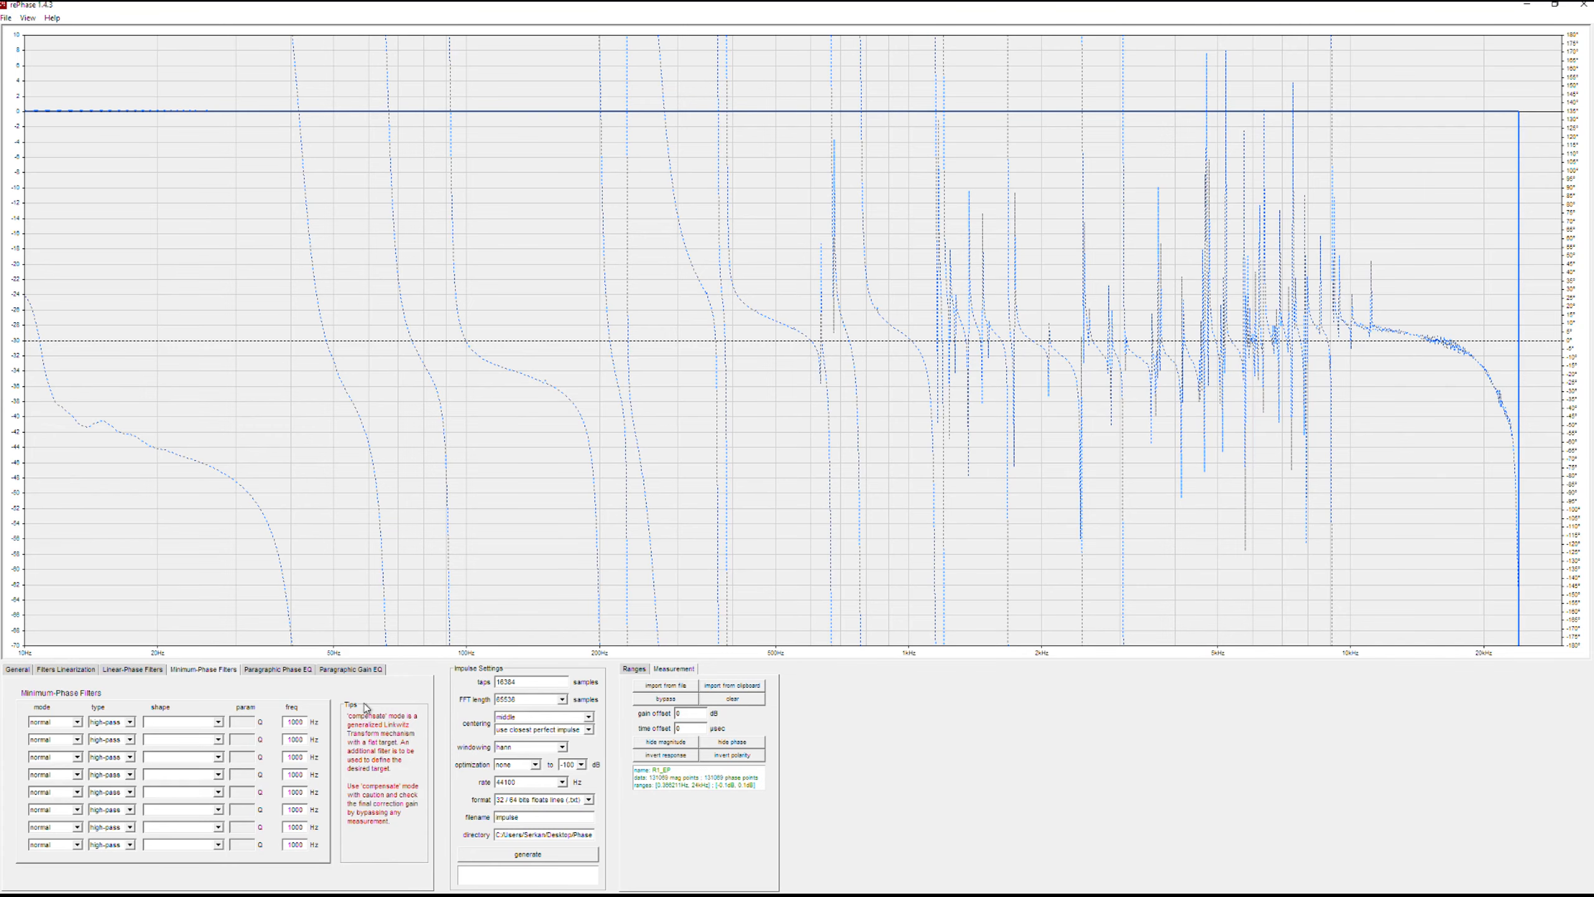
- Set the first minimum-phase filter to a 2nd order All-Pass at 271.08 Hz in compensate mode
drag(291, 722, 338, 723)
click(209, 727)
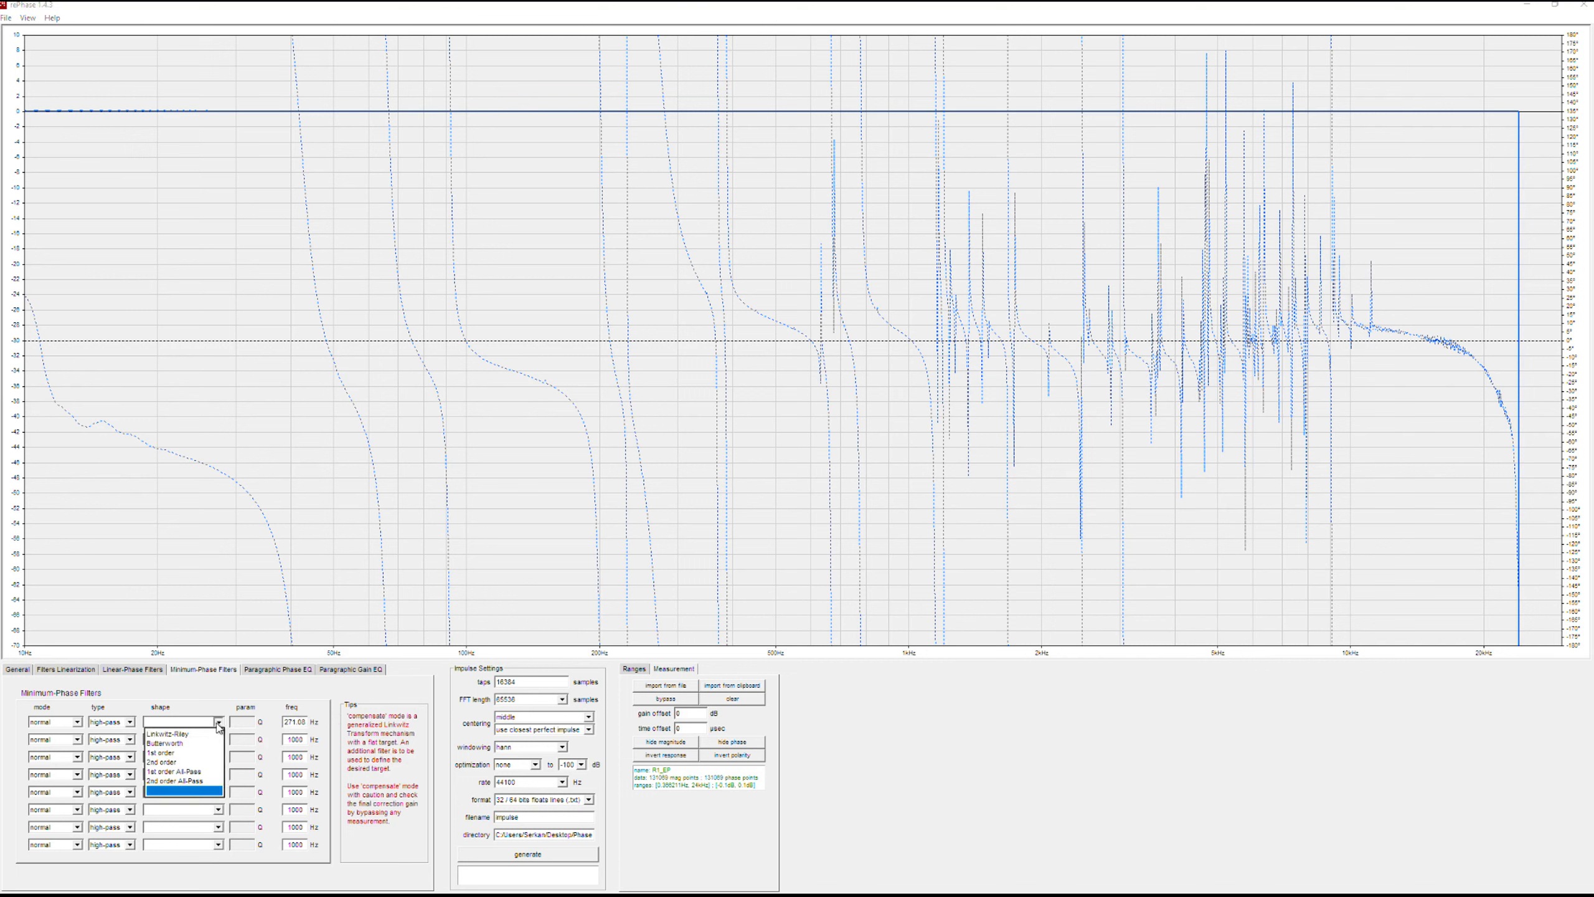
click(205, 784)
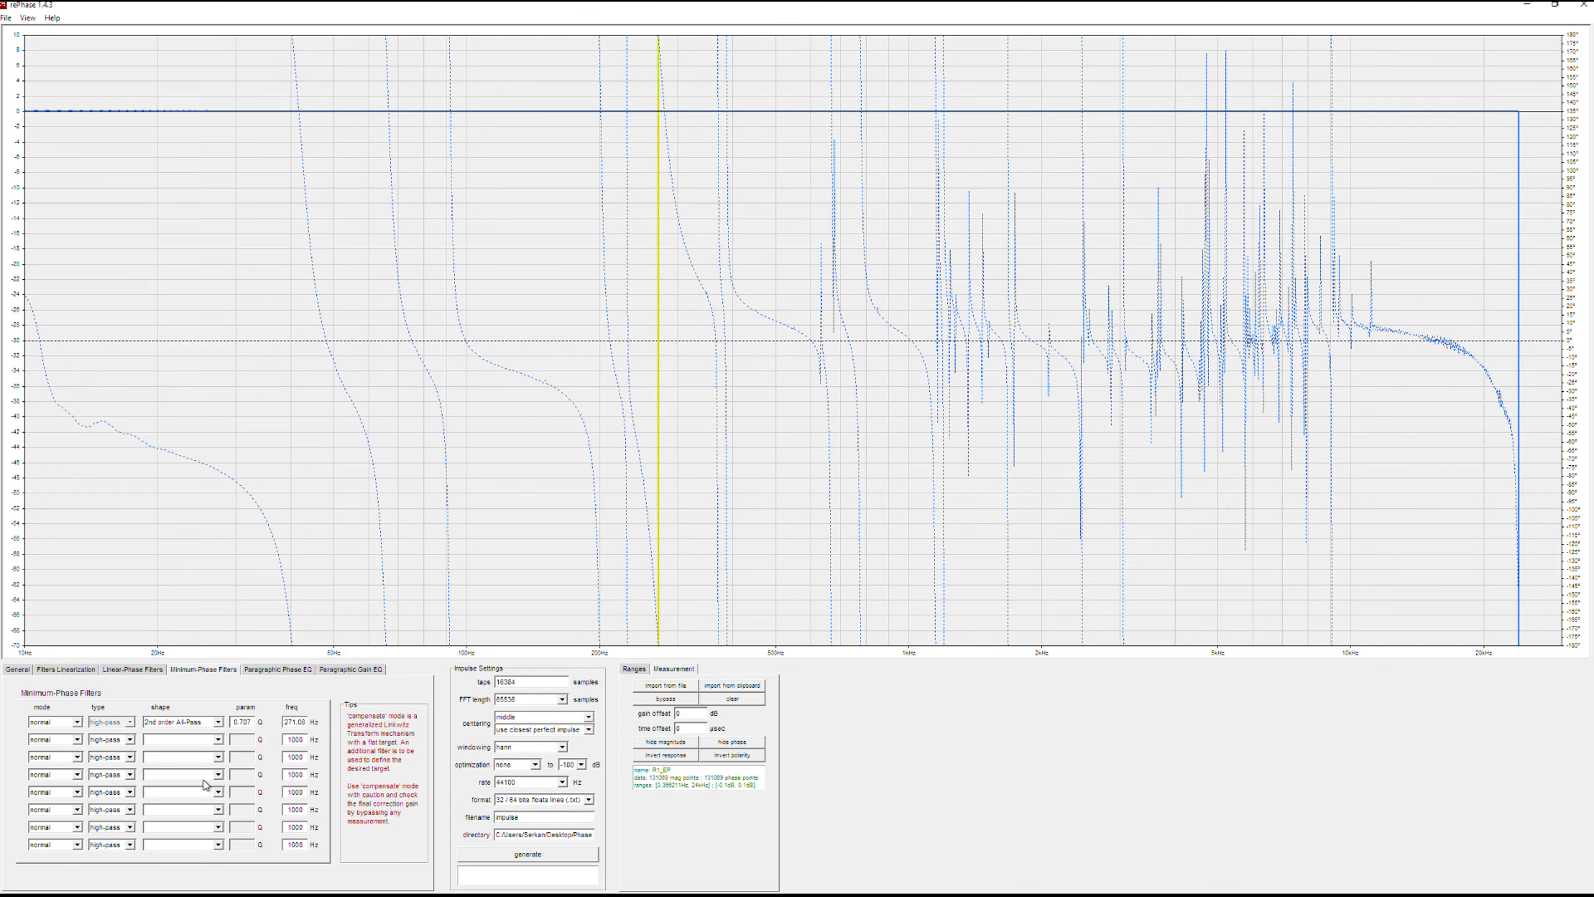
click(71, 724)
click(56, 743)
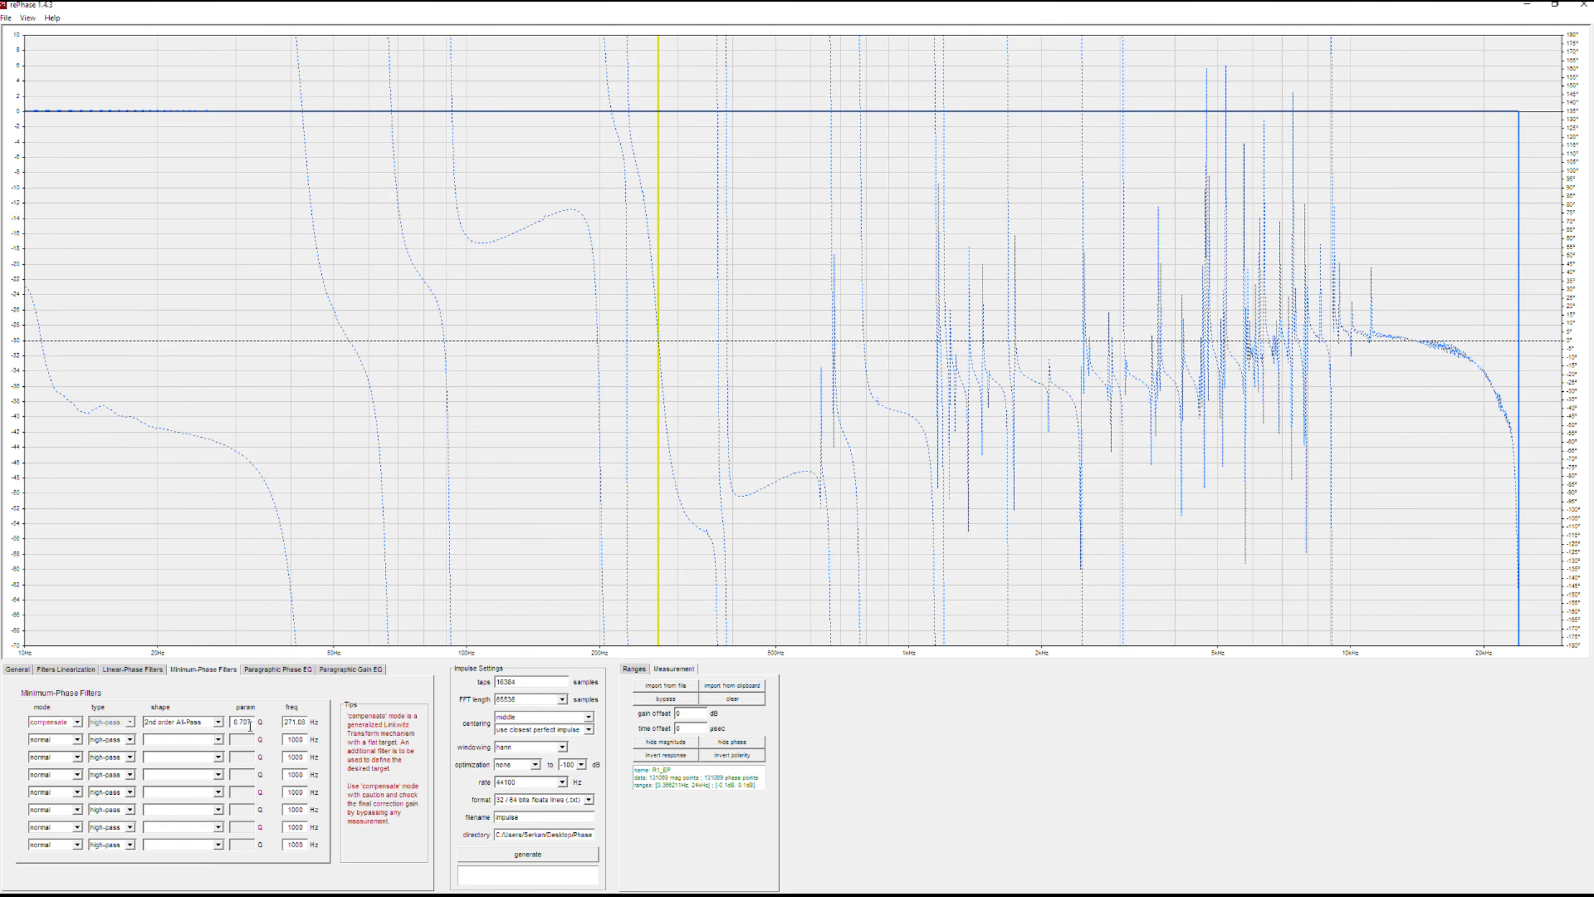
- Fine-tune the all-pass filter's Q to 6.4 to smooth the phase curve around 271 Hz
key(Up)
key(Up)
key(Up)
key(Up)
key(Up)
key(Up)
key(Up)
key(Up)
key(Up)
key(Up)
key(Up)
key(Up)
key(Up)
key(Up)
key(Up)
key(Up)
key(Up)
key(Up)
key(Up)
key(Up)
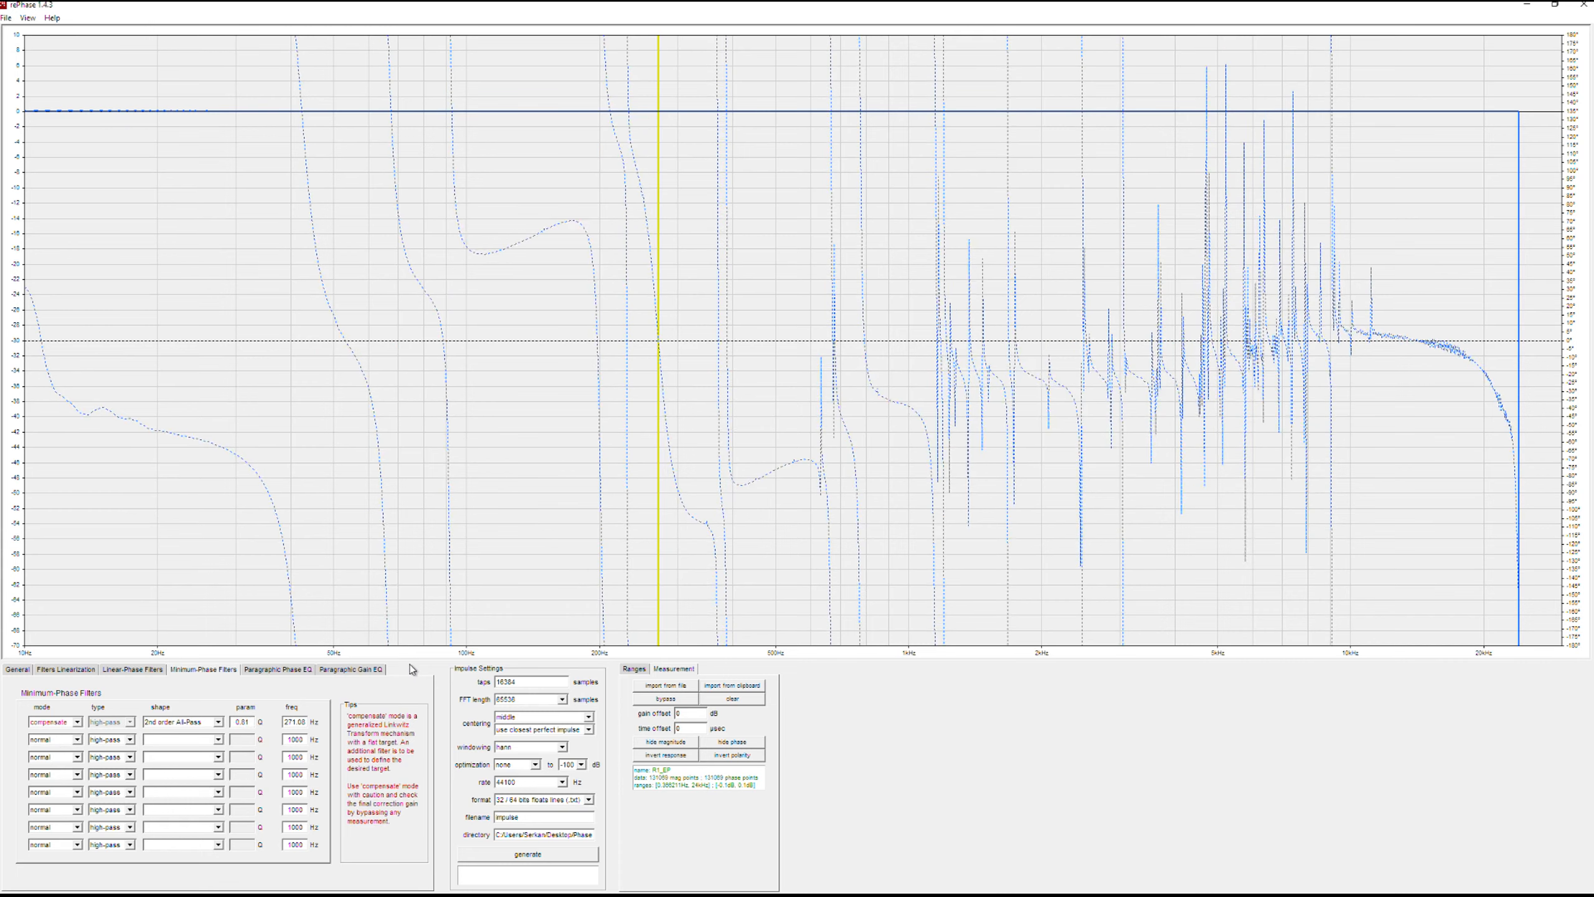
key(Up)
key(Up)
key(Up)
key(Up)
key(Up)
key(Up)
key(Up)
key(Up)
key(Up)
key(Up)
key(Up)
key(Up)
key(Up)
key(Up)
key(Up)
key(Up)
key(Up)
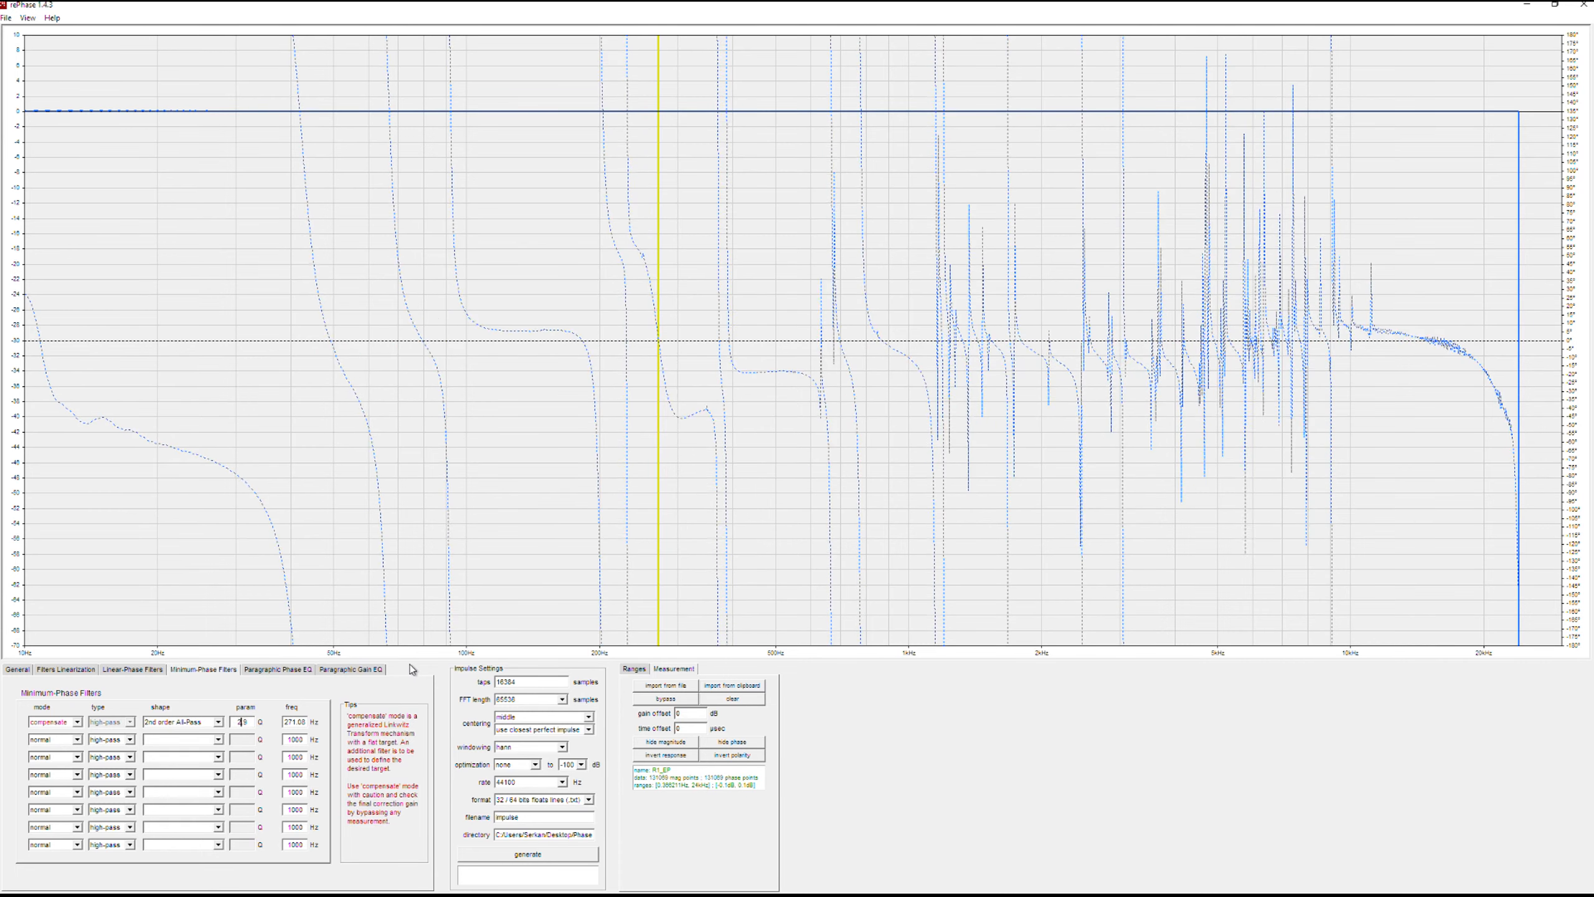
key(Up)
key(Up)
key(Up)
key(Up)
key(Up)
key(Up)
key(Up)
key(Up)
key(Up)
key(Up)
key(Up)
key(Up)
key(Up)
key(Up)
key(Up)
key(Up)
key(Up)
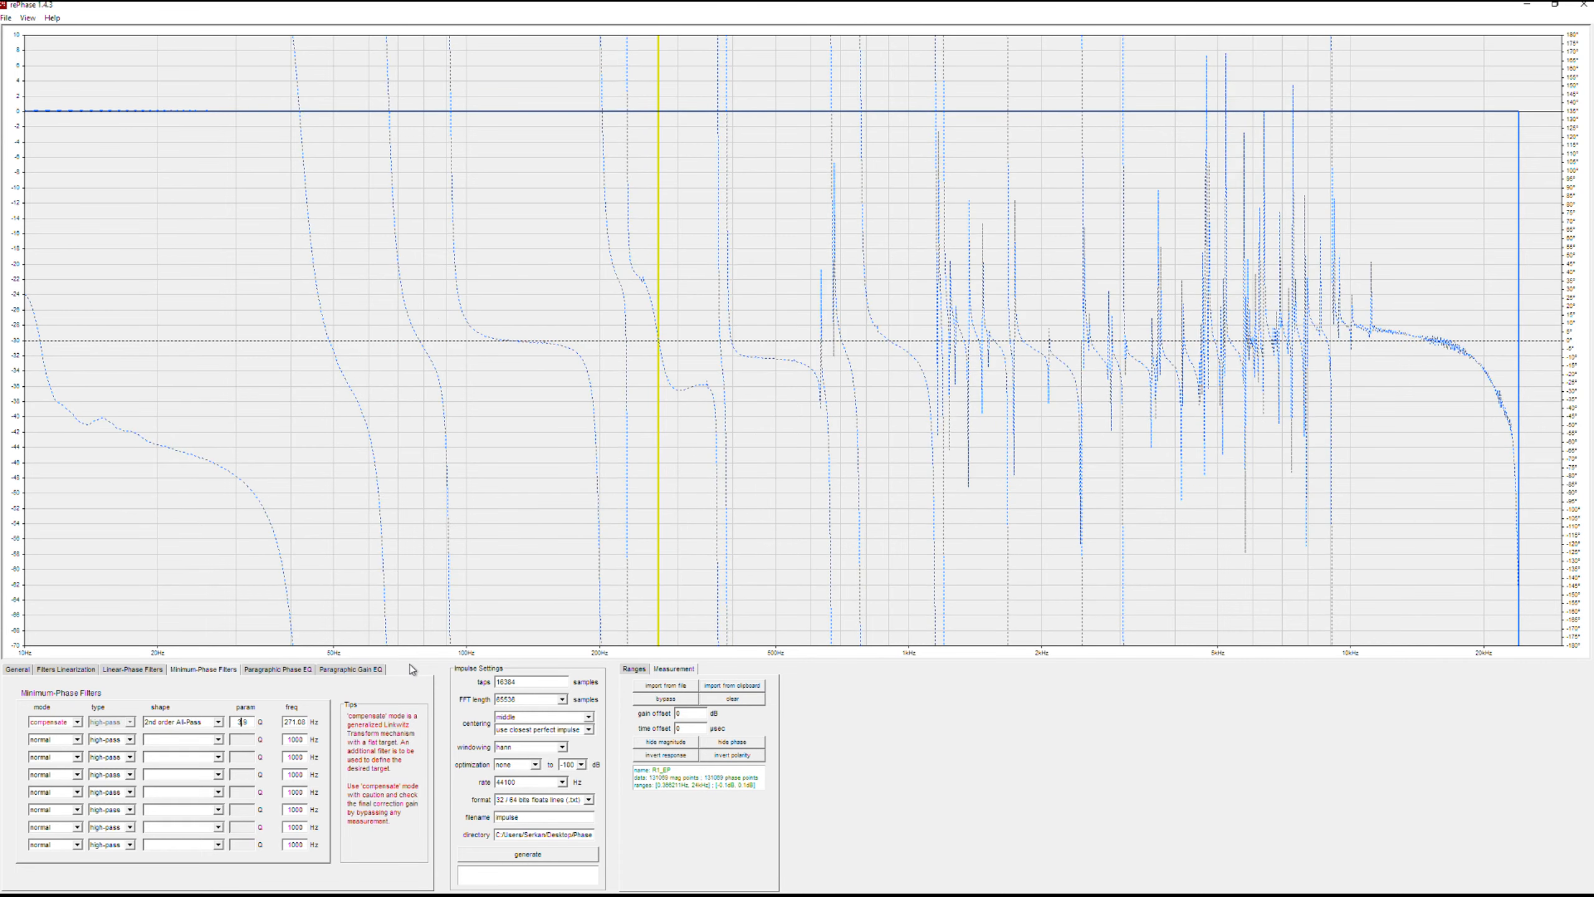
key(Up)
key(Up)
key(Up)
key(Up)
key(Up)
key(Up)
key(Up)
key(Up)
key(Up)
key(Up)
key(Up)
key(Up)
key(Up)
key(Up)
key(Up)
key(Up)
key(Up)
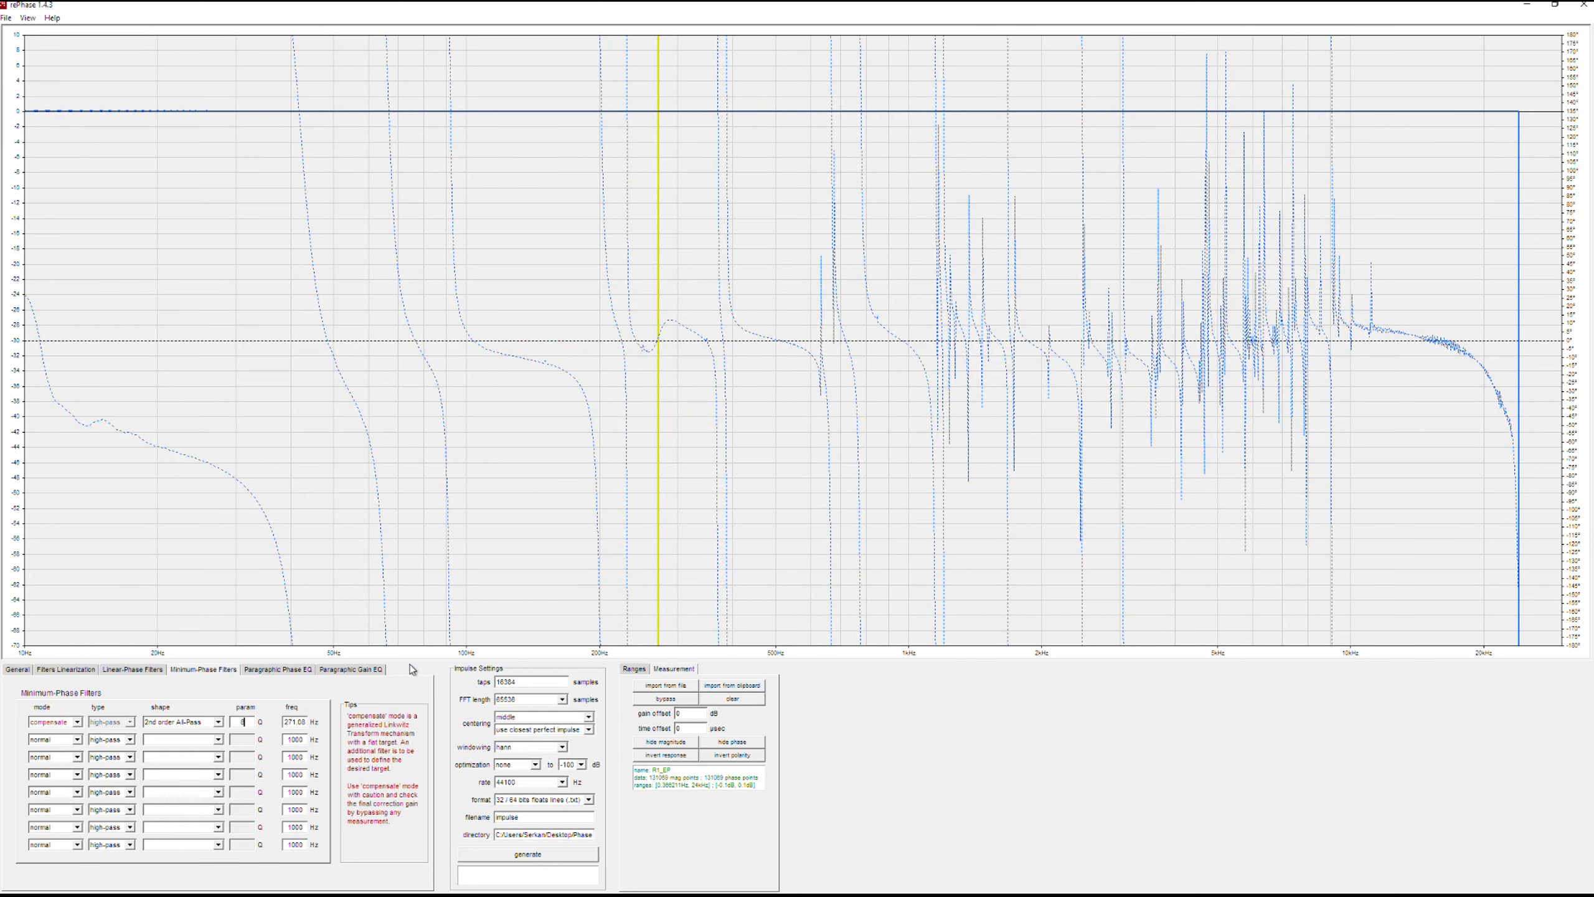
key(Up)
key(Up)
key(Up)
key(Up)
key(Up)
key(Up)
key(Up)
key(Up)
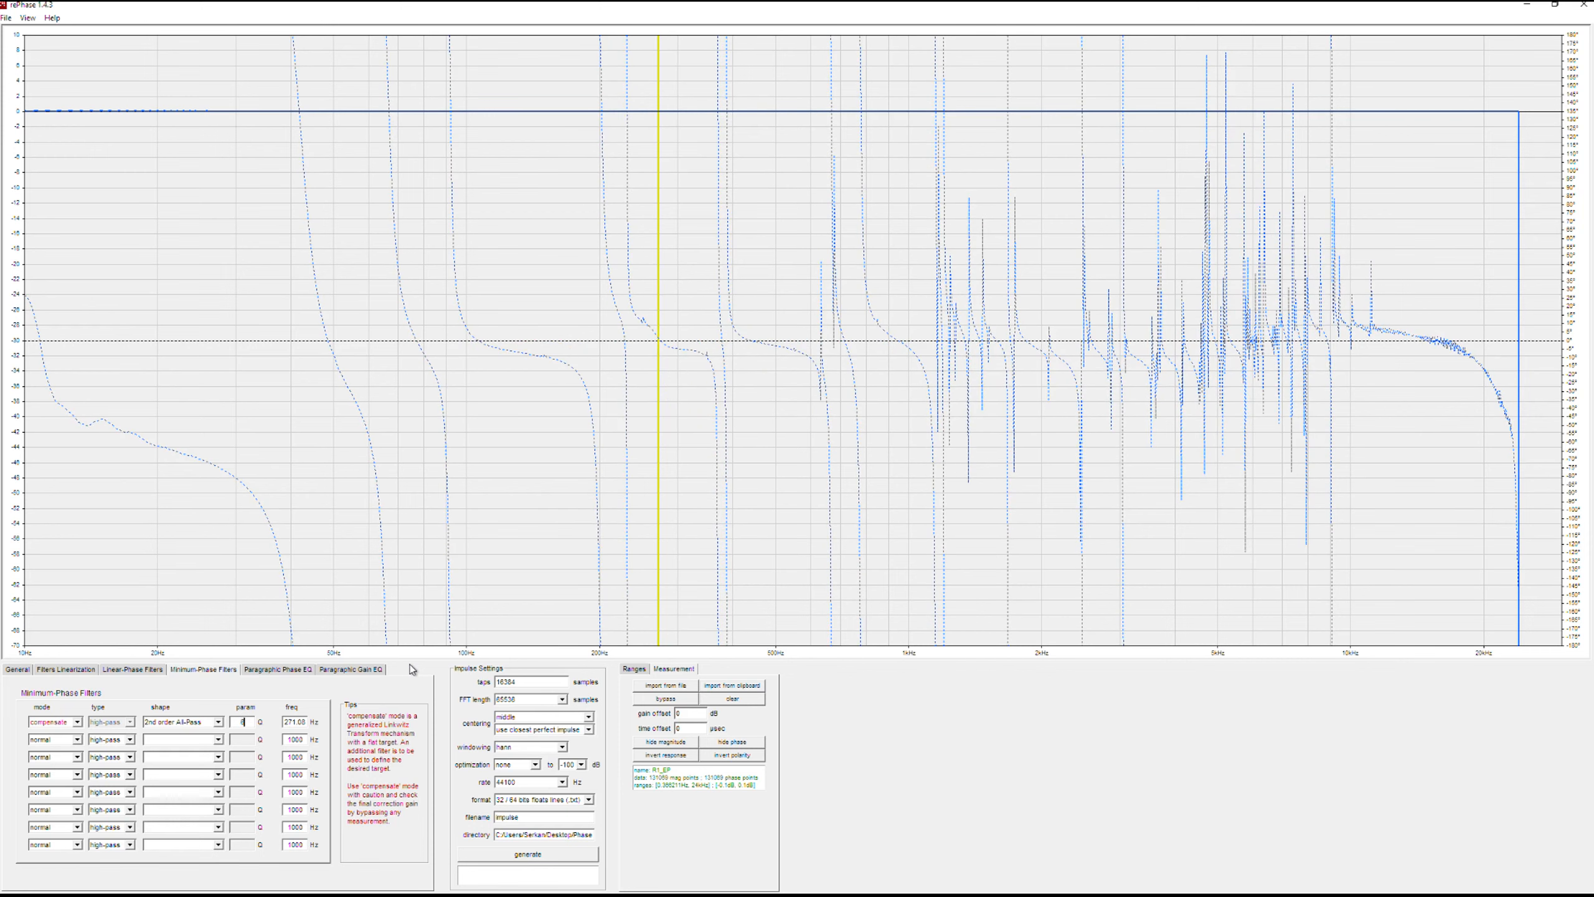
key(Up)
key(Up)
key(Up)
key(Up)
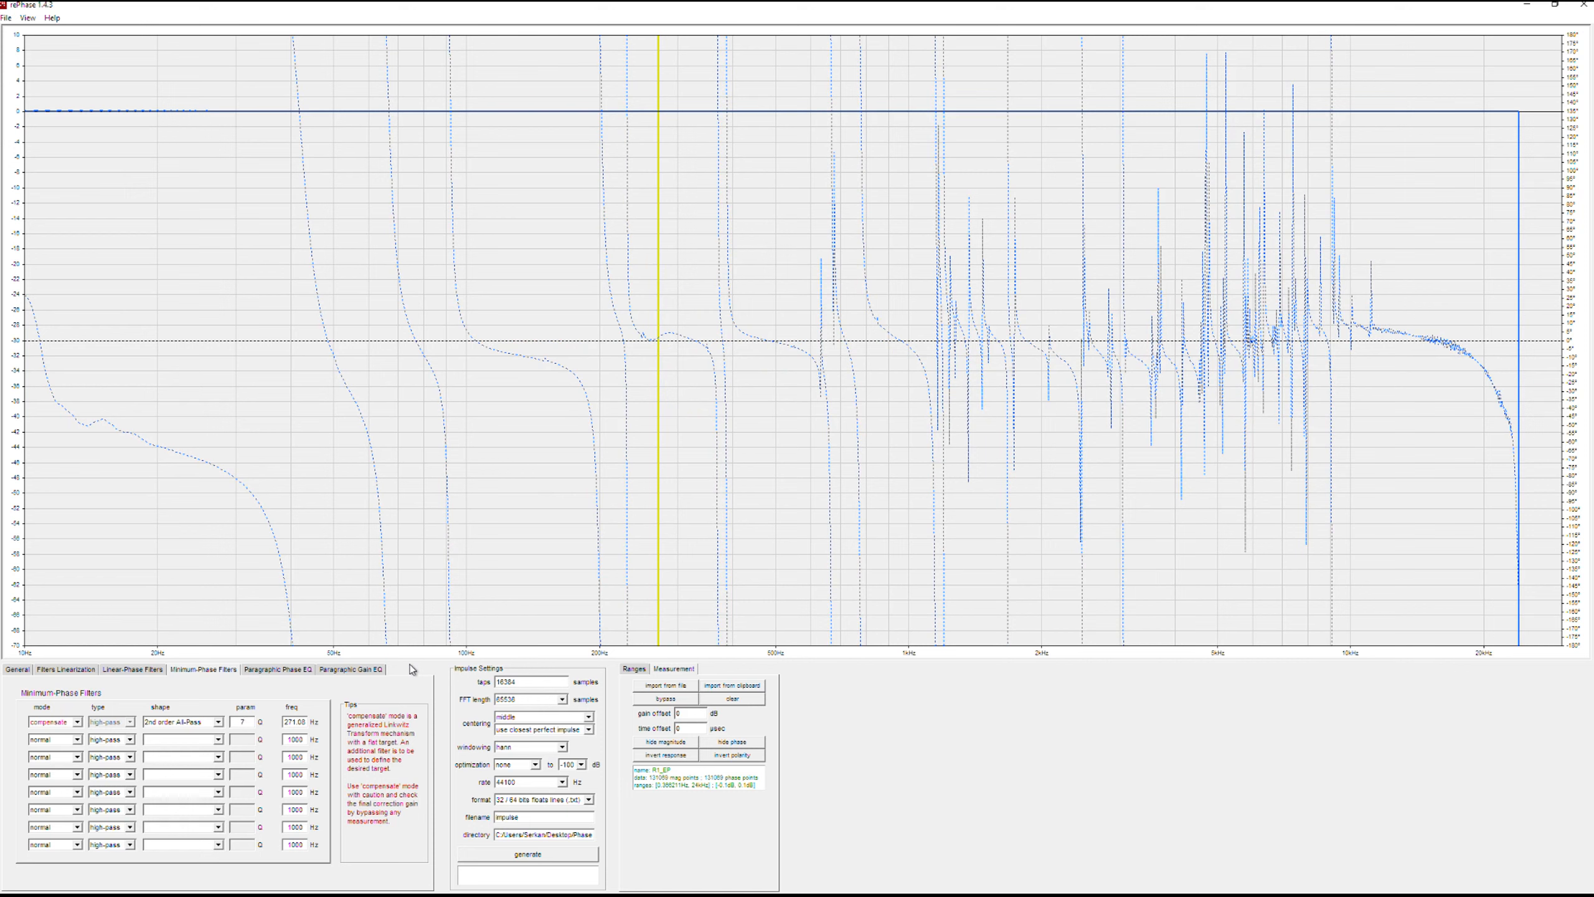
key(Return)
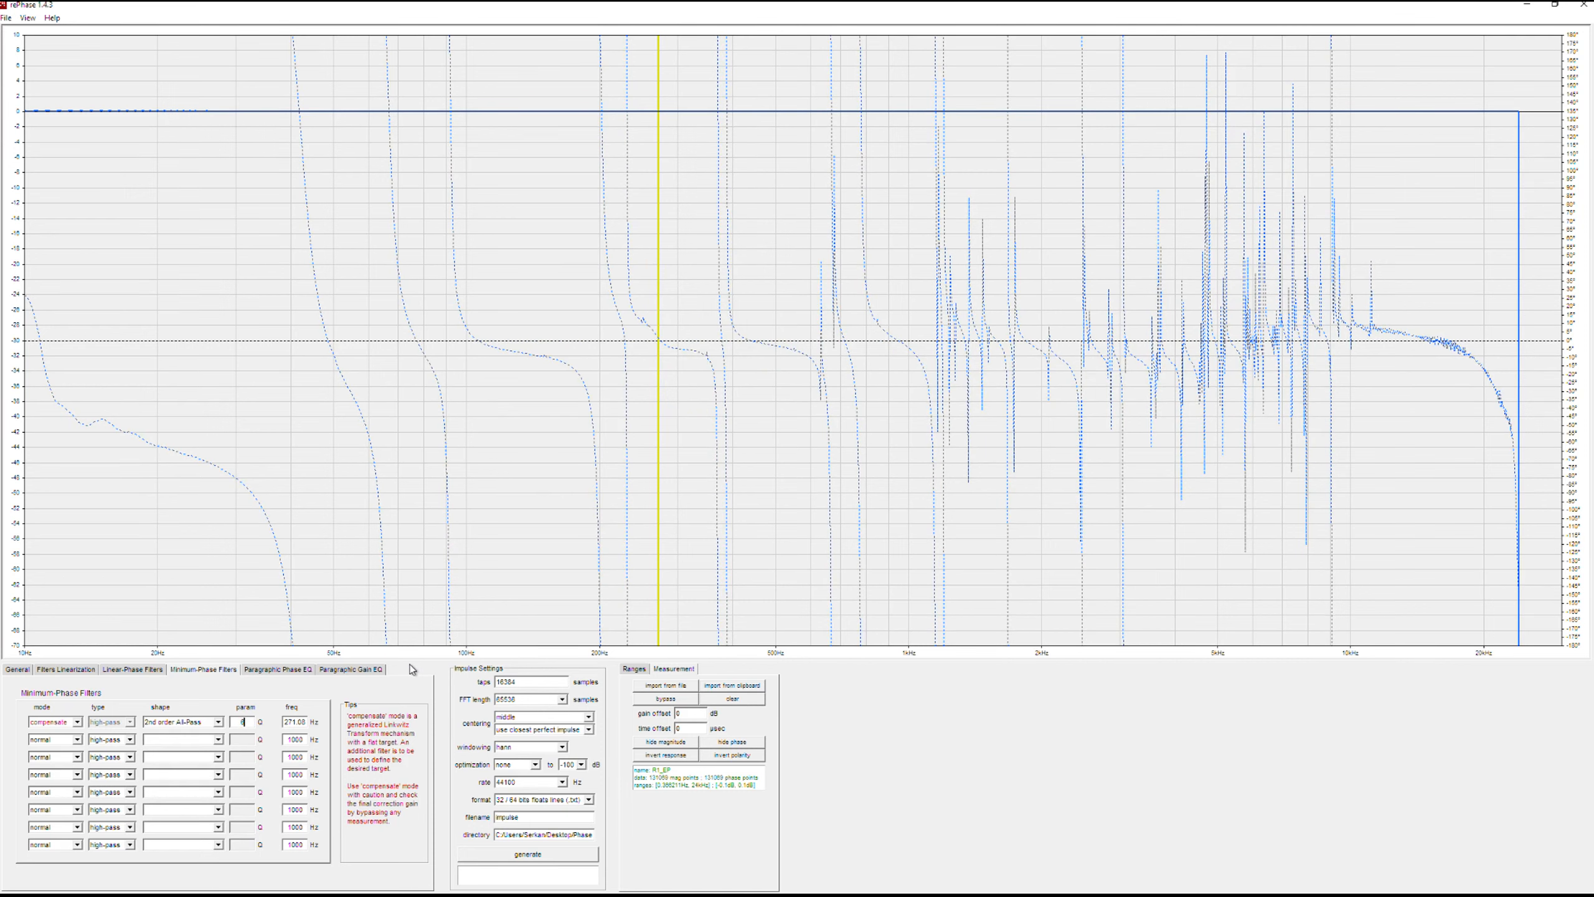
key(Up)
key(Up)
key(Up)
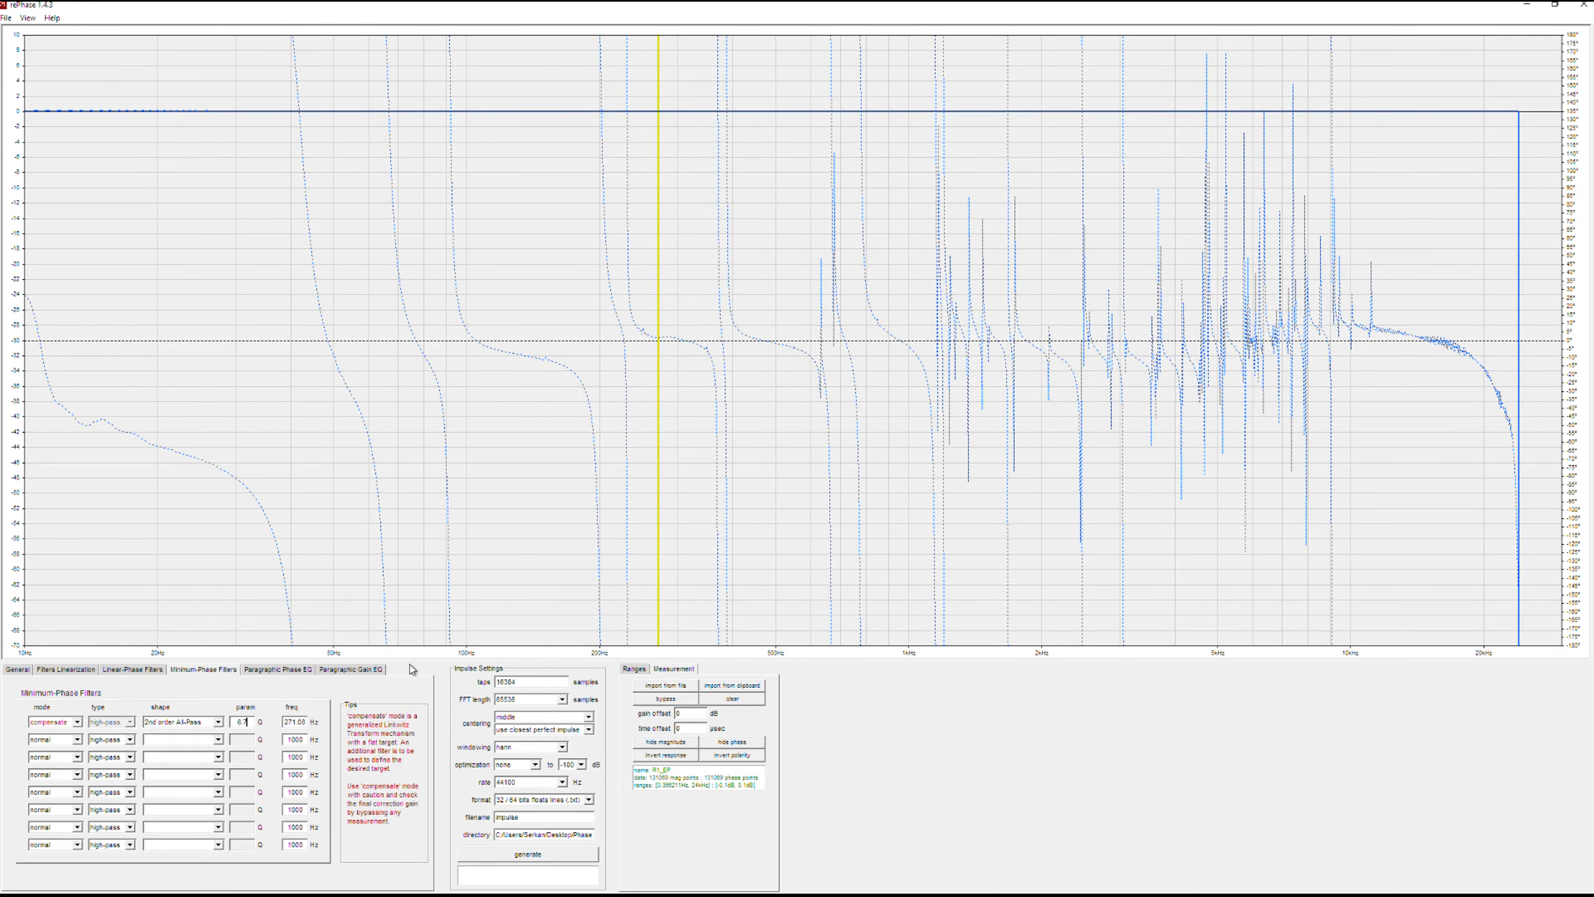
key(Down)
key(Down)
key(Down)
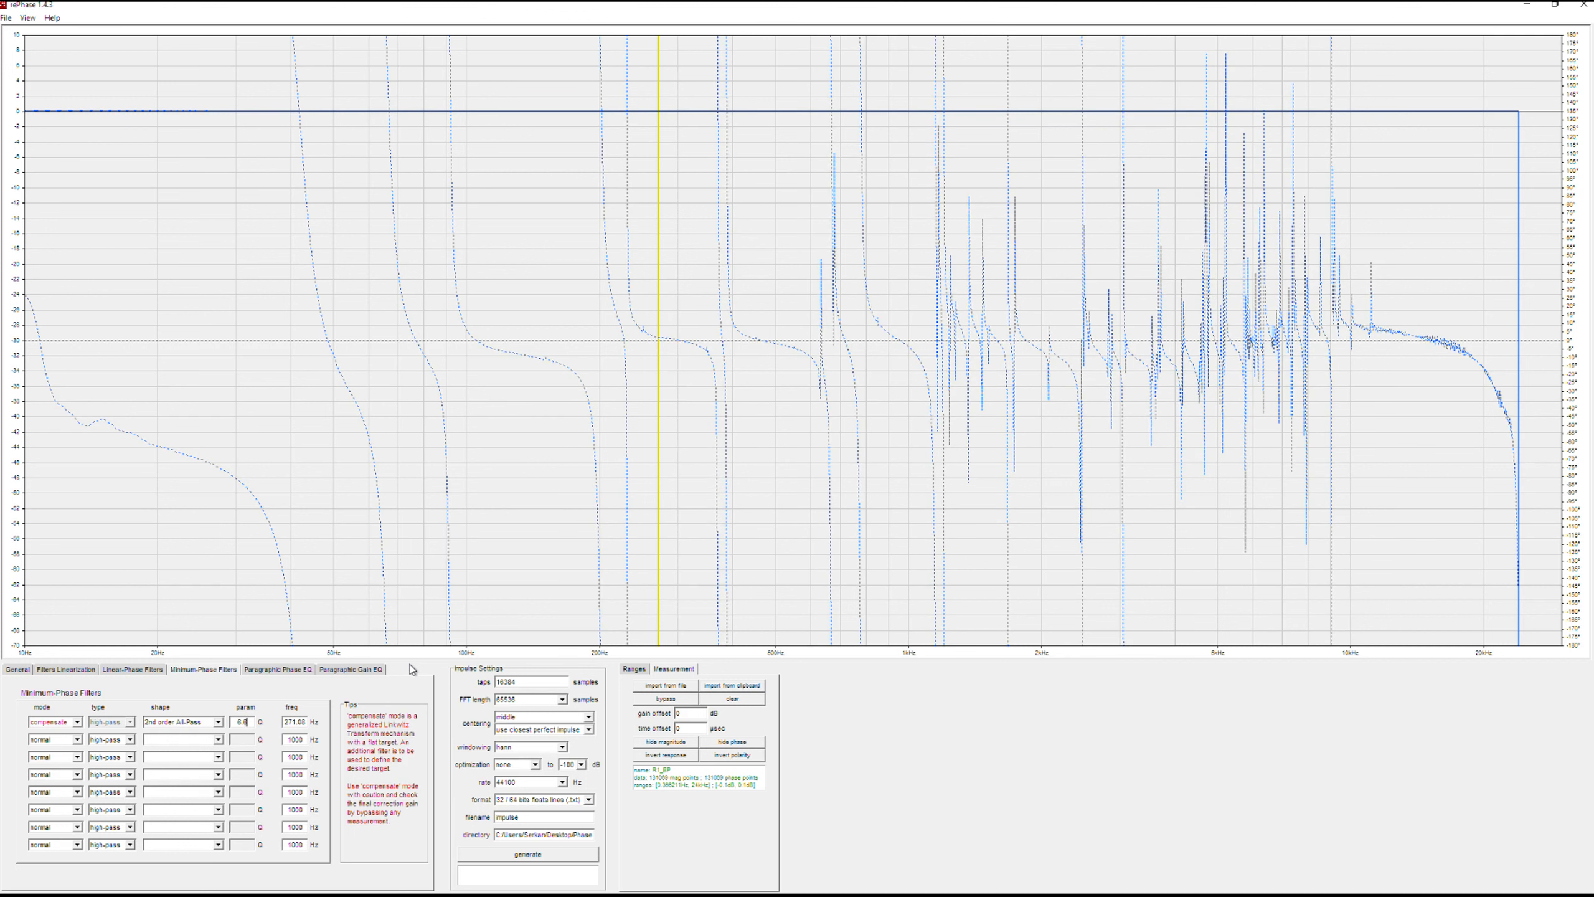
key(Down)
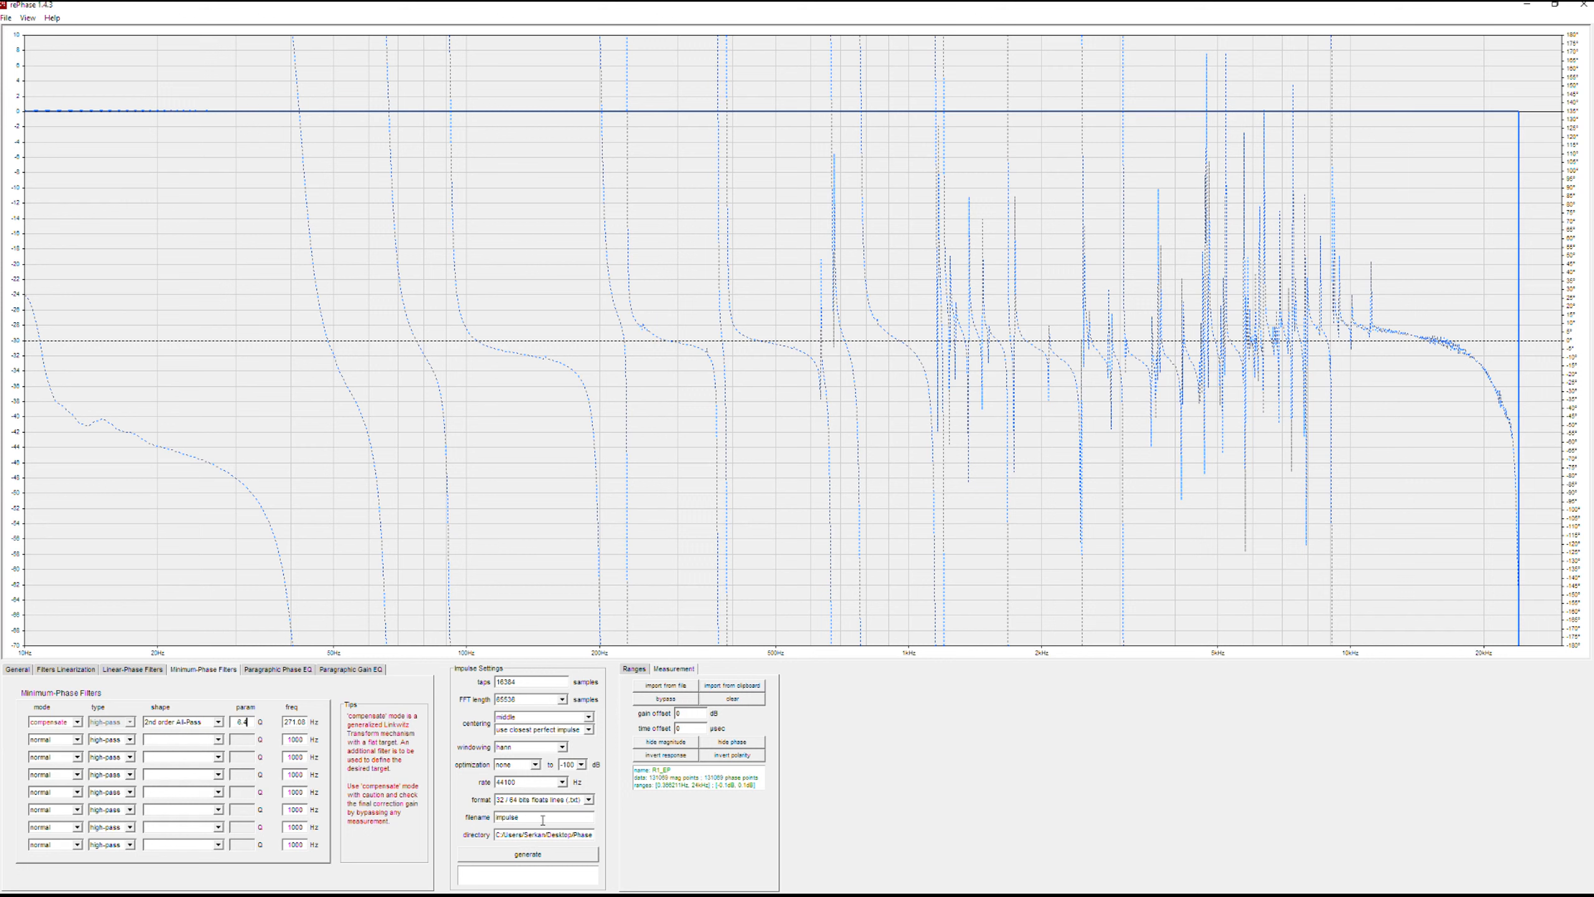
- Name the impulse file R271pc and set rectangular windowing with 131072 taps
drag(540, 818, 396, 819)
text(R)
text(271pc)
click(549, 749)
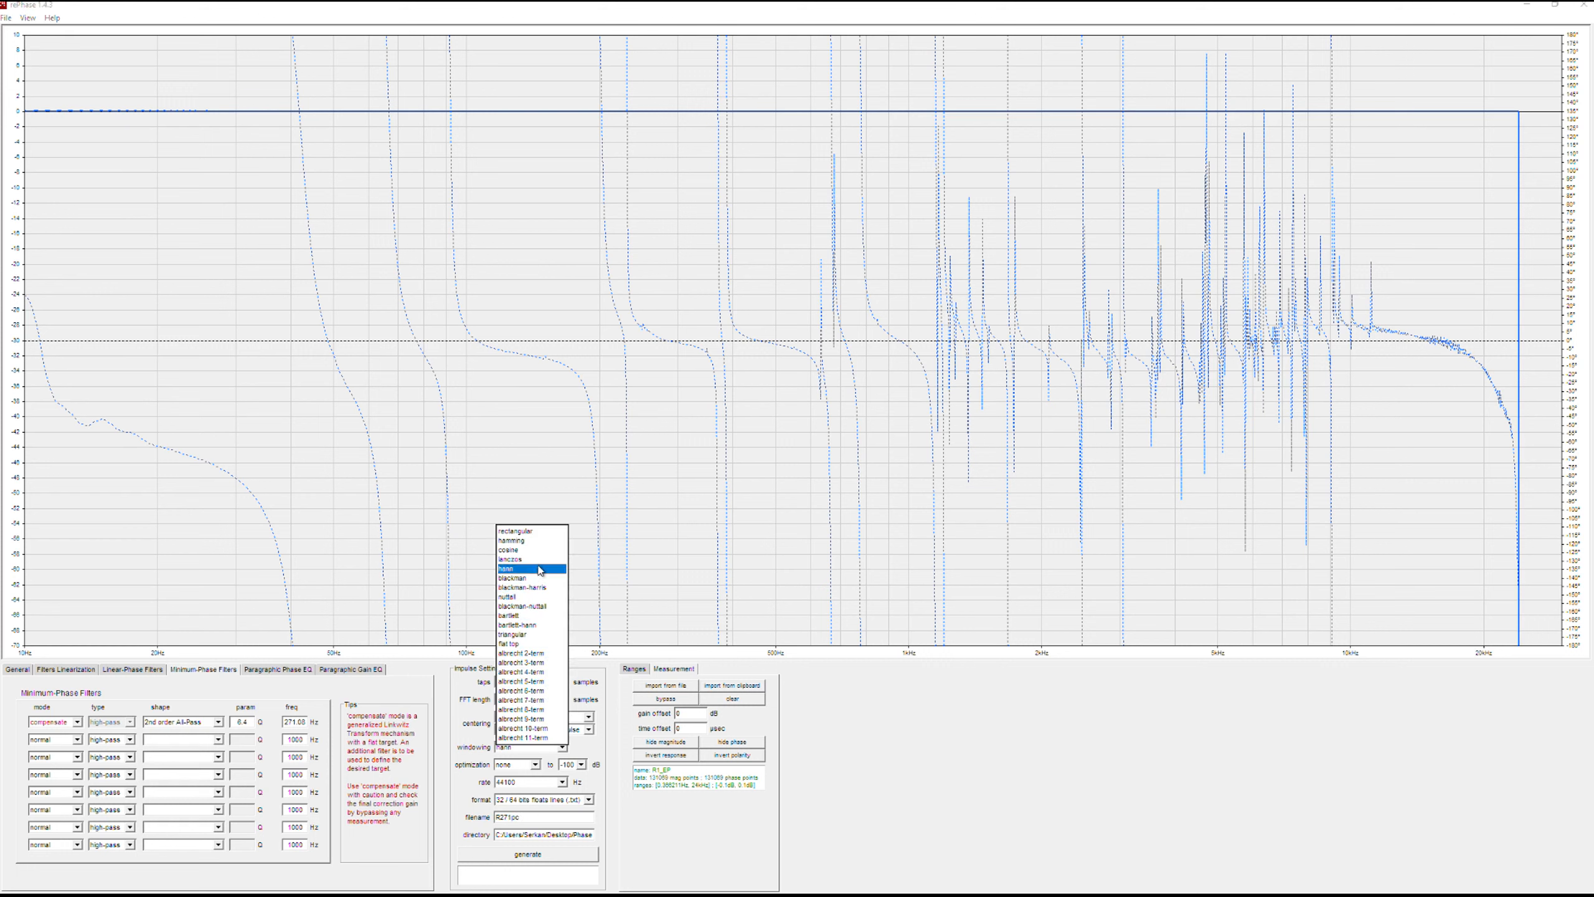
click(538, 533)
drag(530, 683, 363, 677)
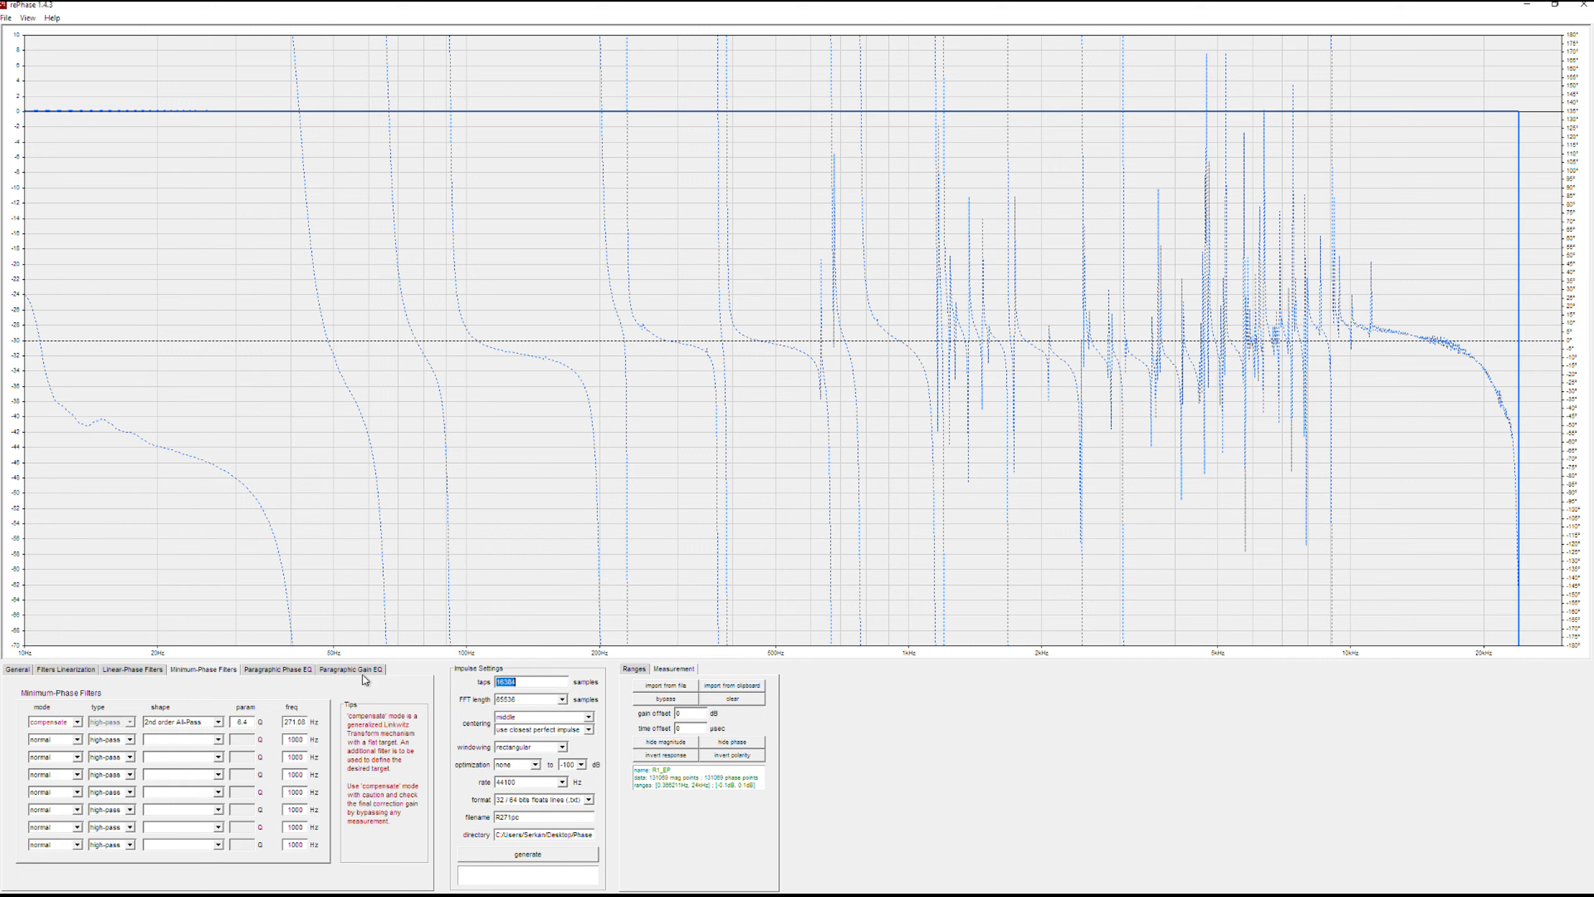
text(131072)
- Set the rate to 48 kHz and the format to 32 bits IEEE mono (.wav), and generate the impulse file
click(562, 782)
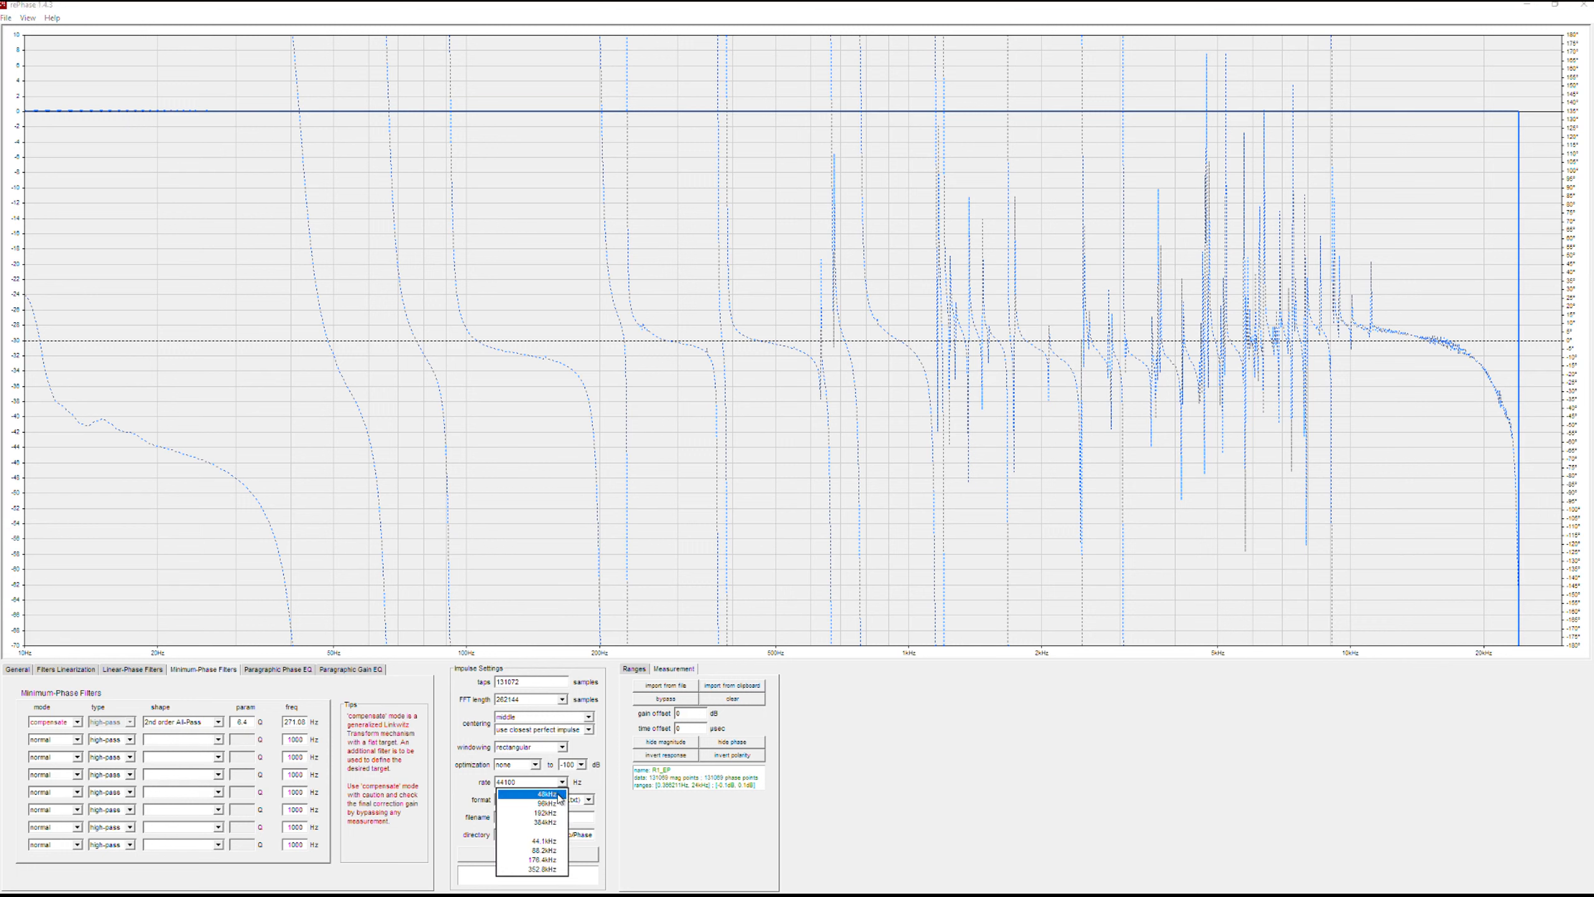
click(559, 796)
click(588, 800)
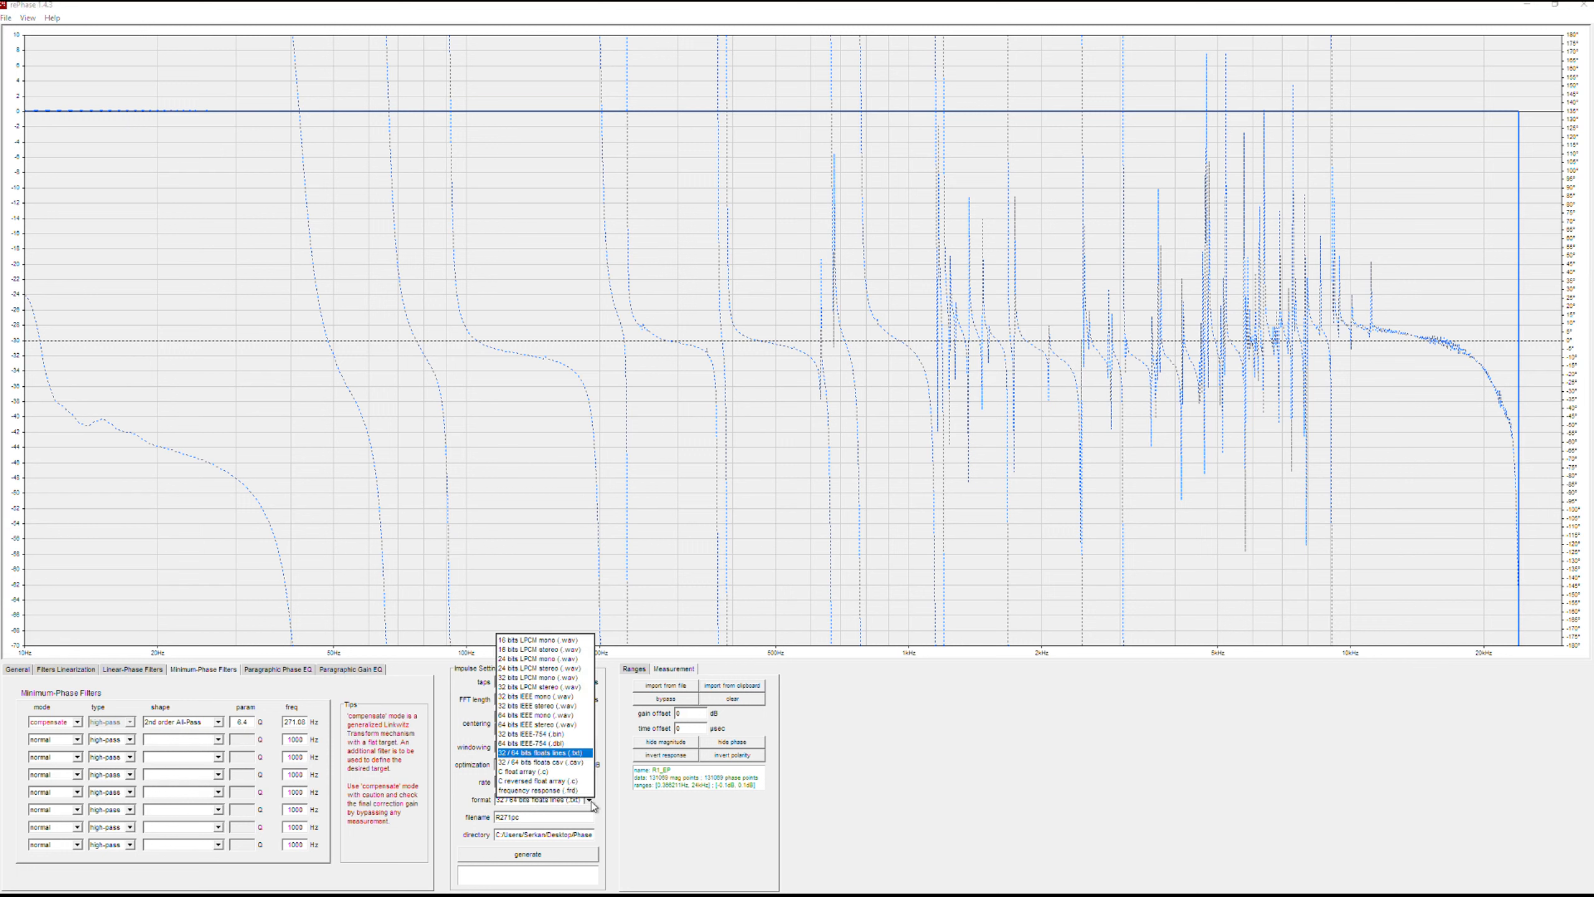
click(550, 697)
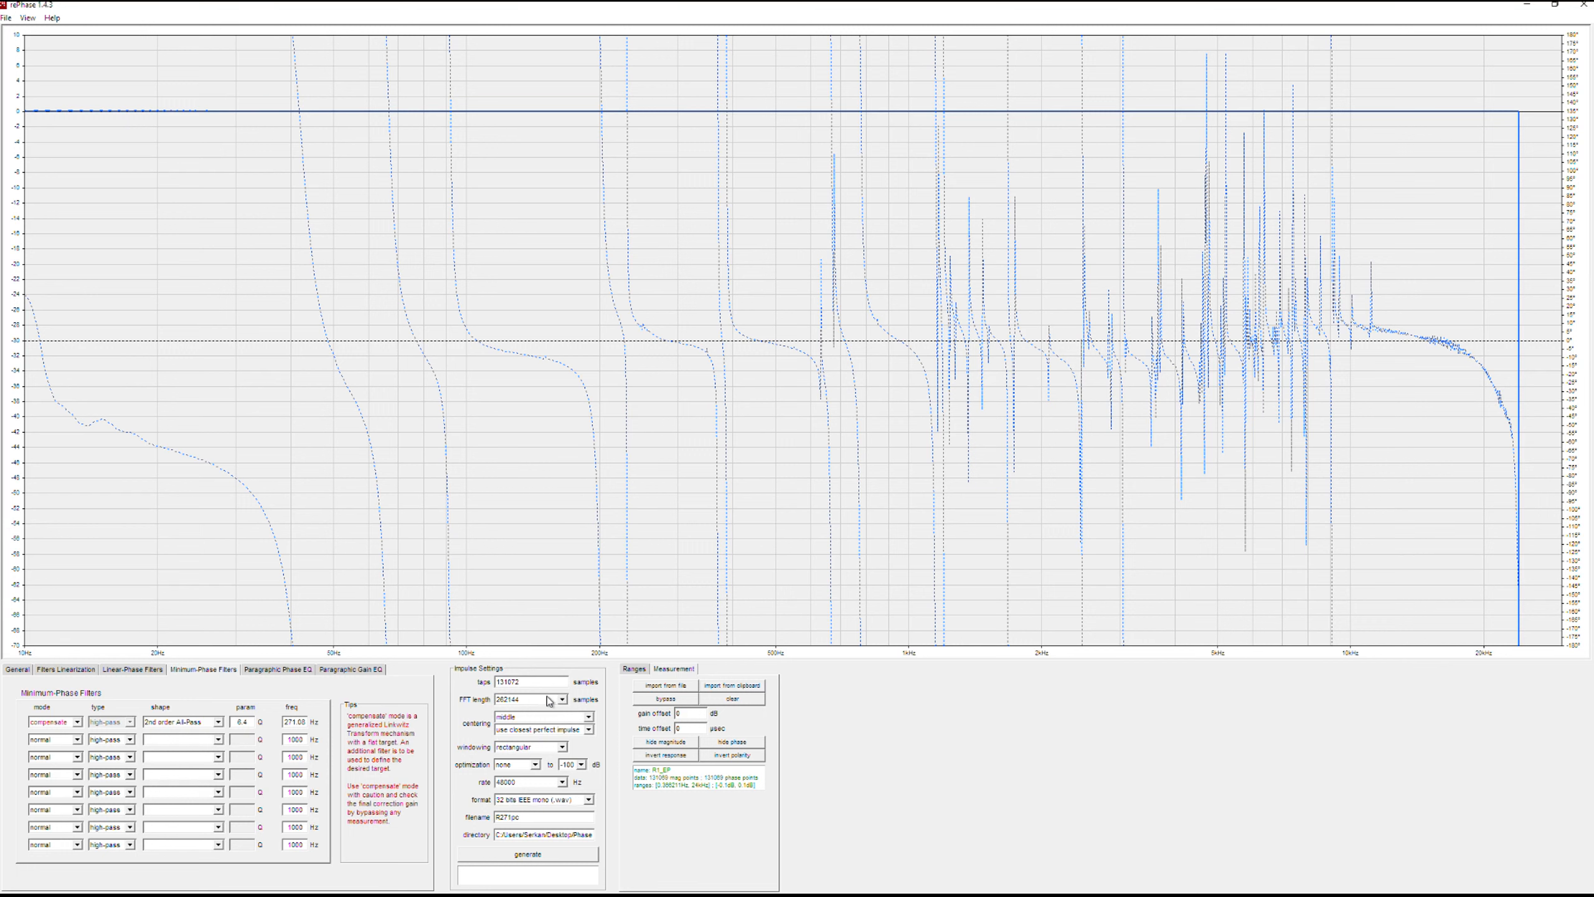
click(528, 855)
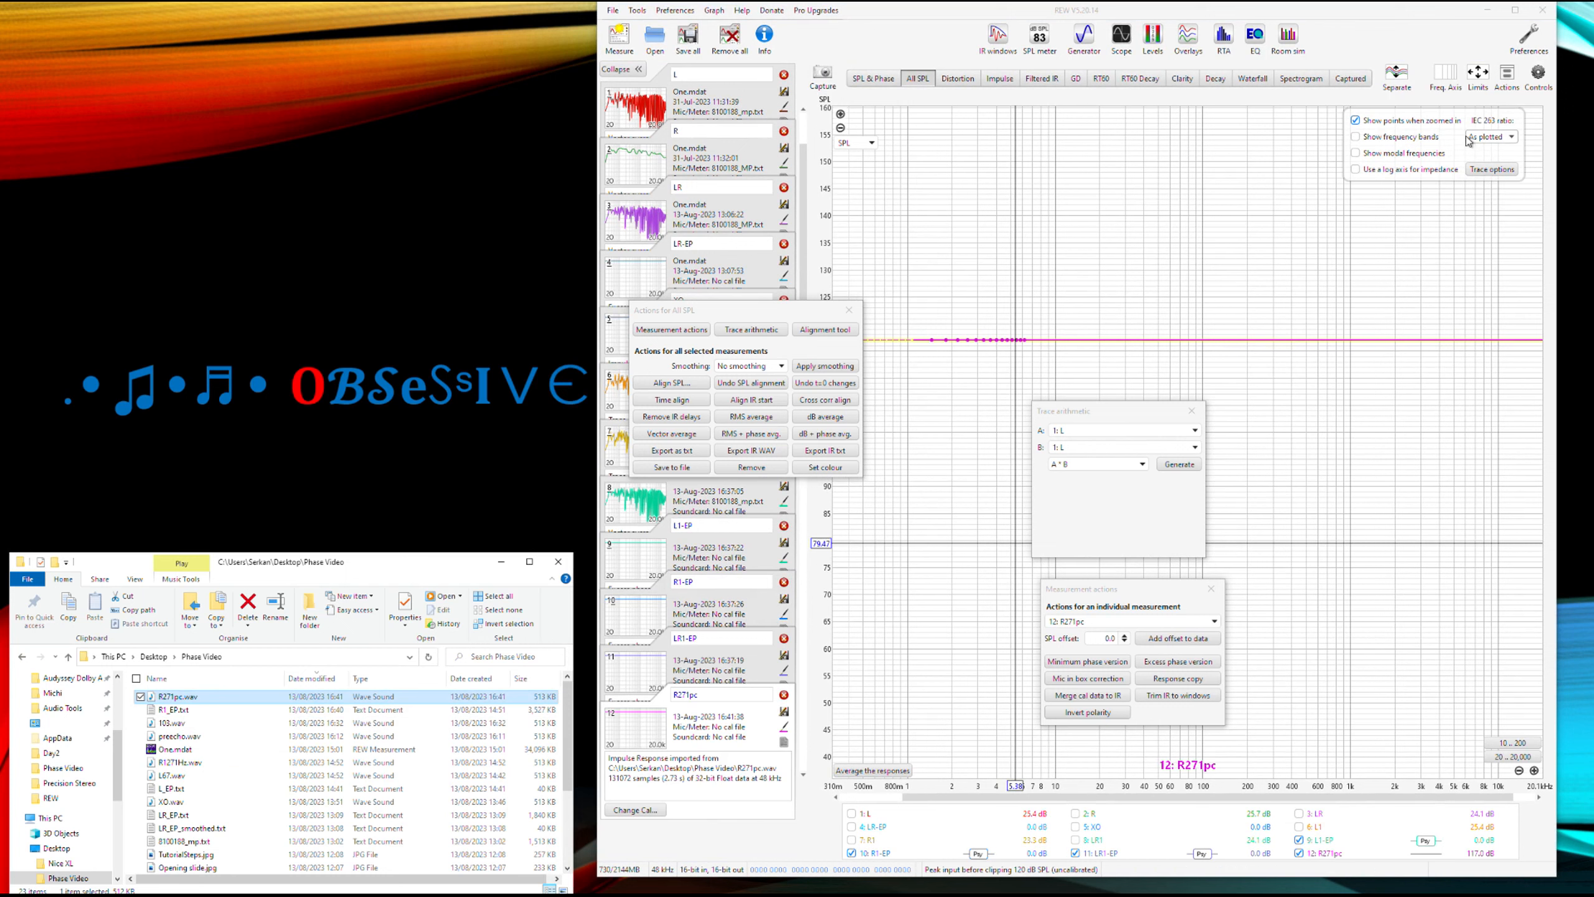
- In REW, apply an SPL offset of -117 dB to the R271pc measurement's data
click(1102, 642)
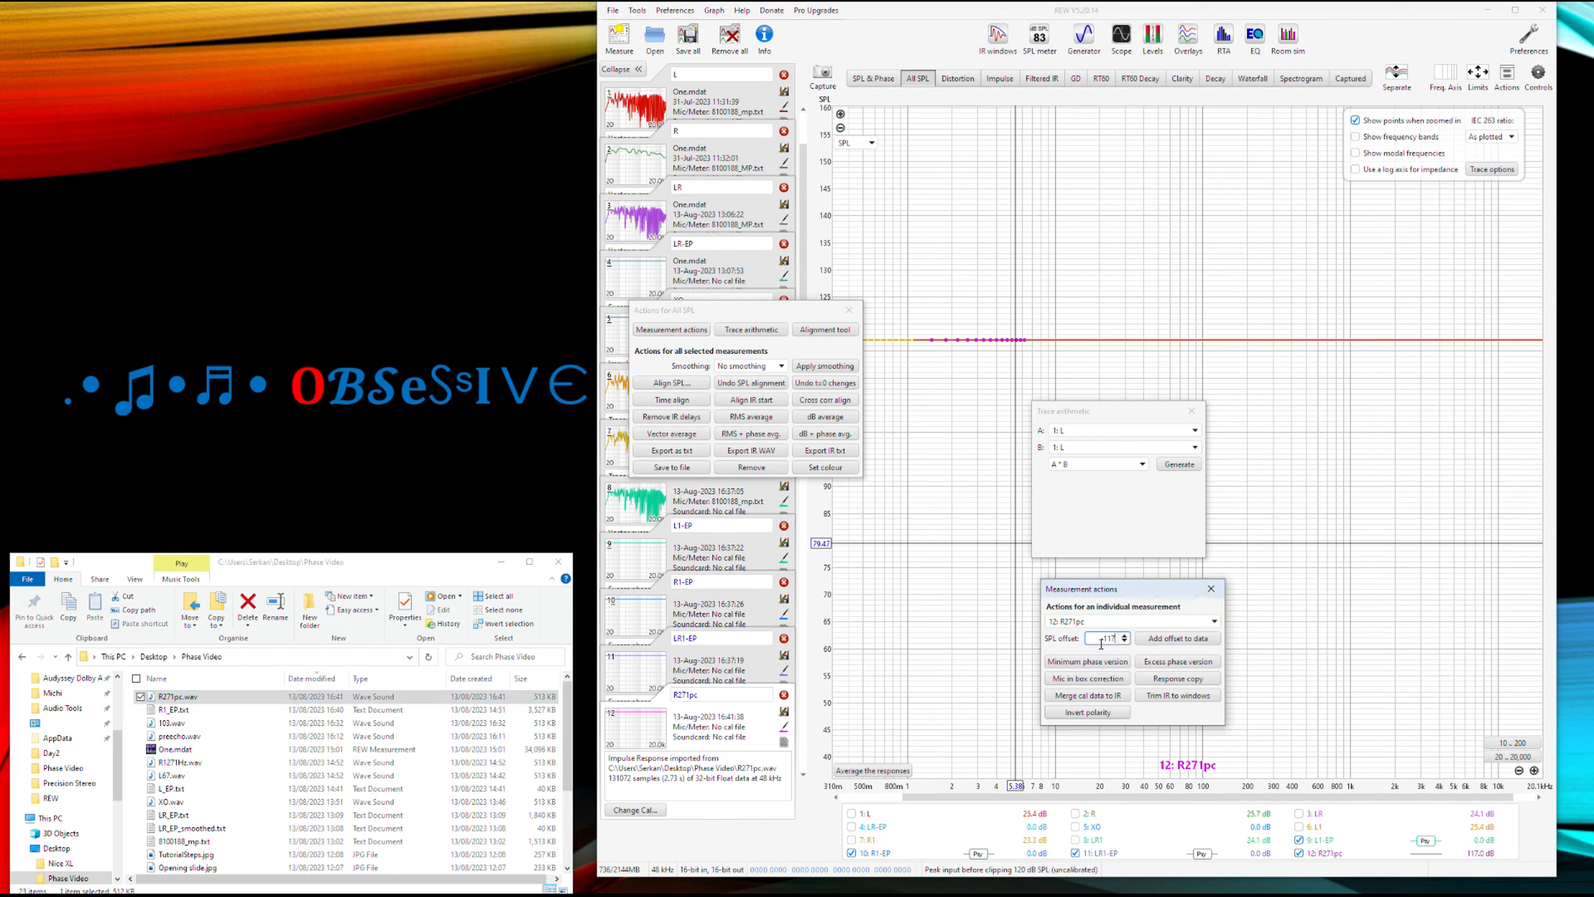
text(-117)
key(Return)
click(1166, 639)
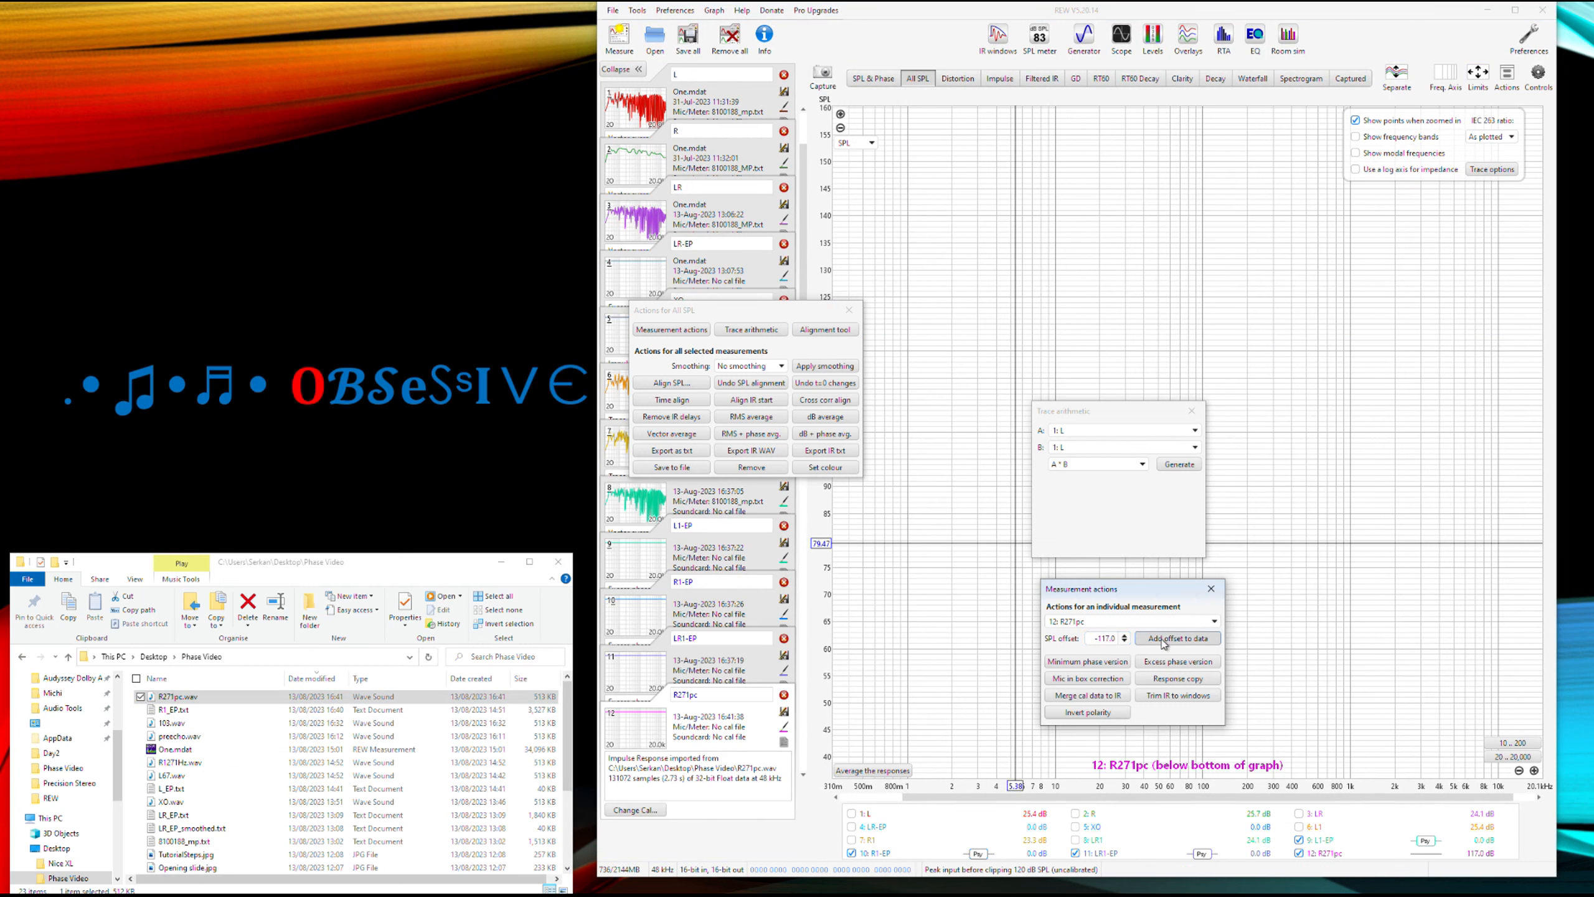
- Choose R1 as trace A for the trace arithmetic
click(1091, 431)
click(1105, 520)
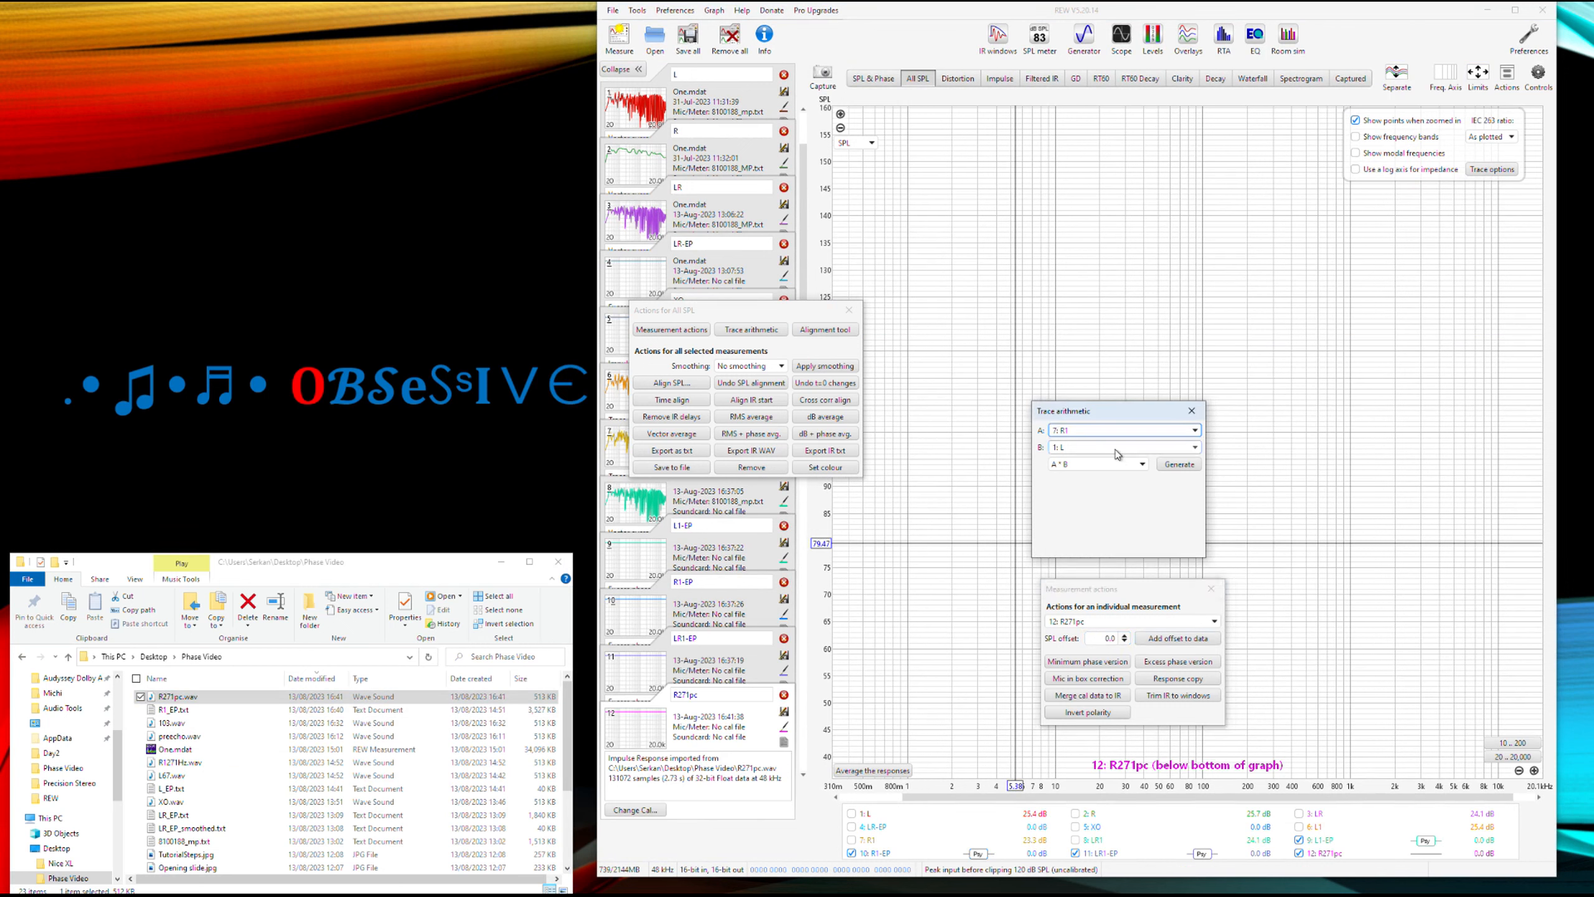
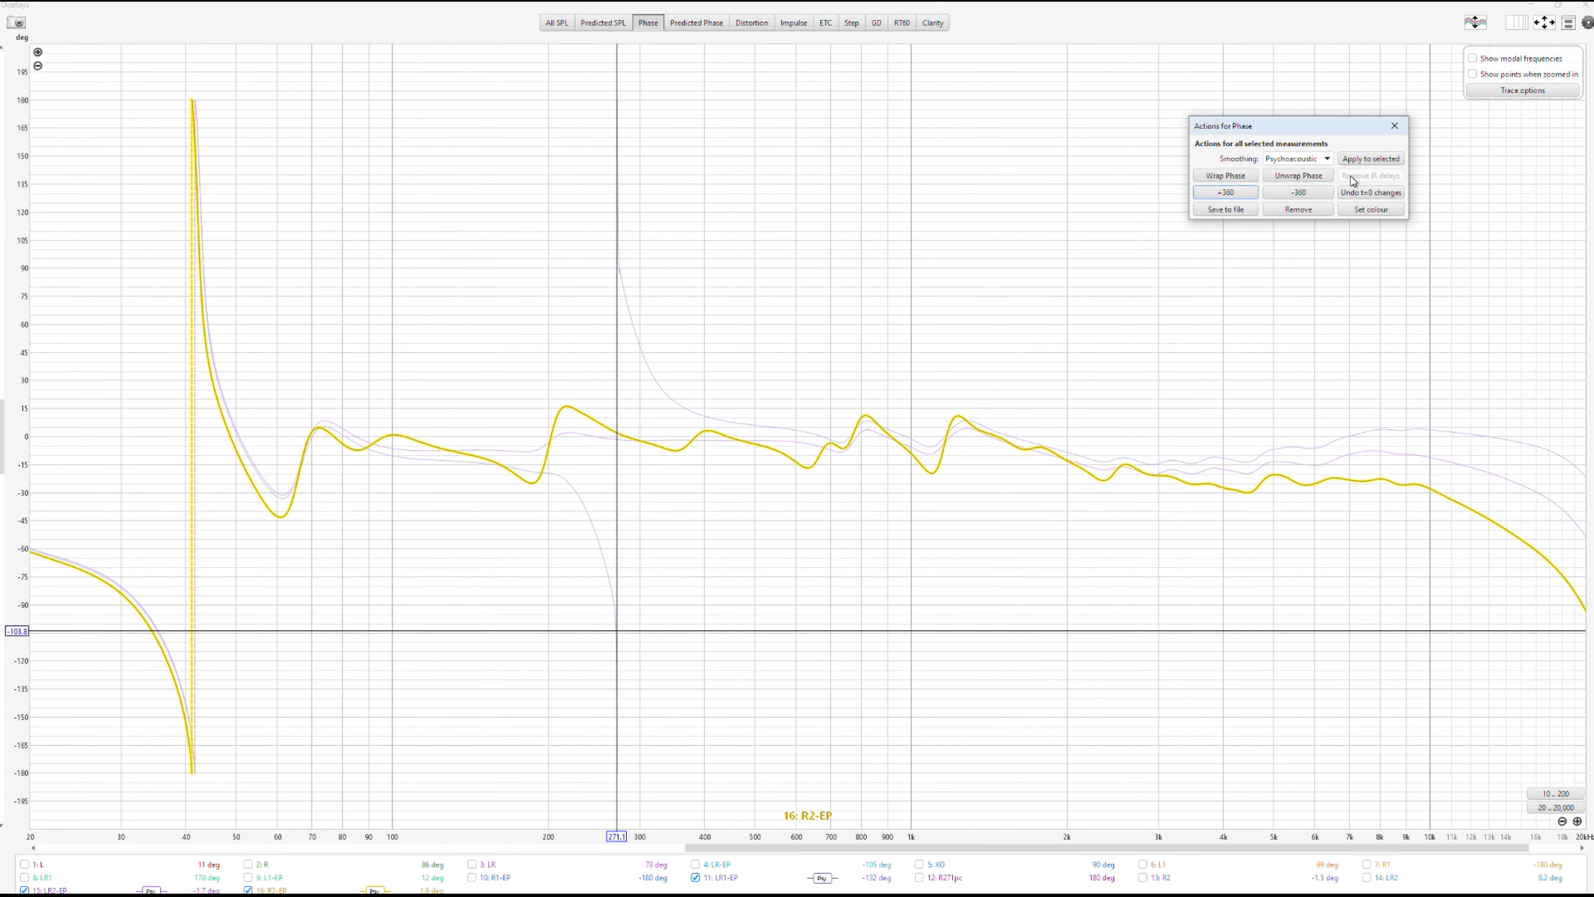
- Remove the IR delays from the measurements selected in the Phase overlay and place the graph cursor near 88 Hz
click(1354, 179)
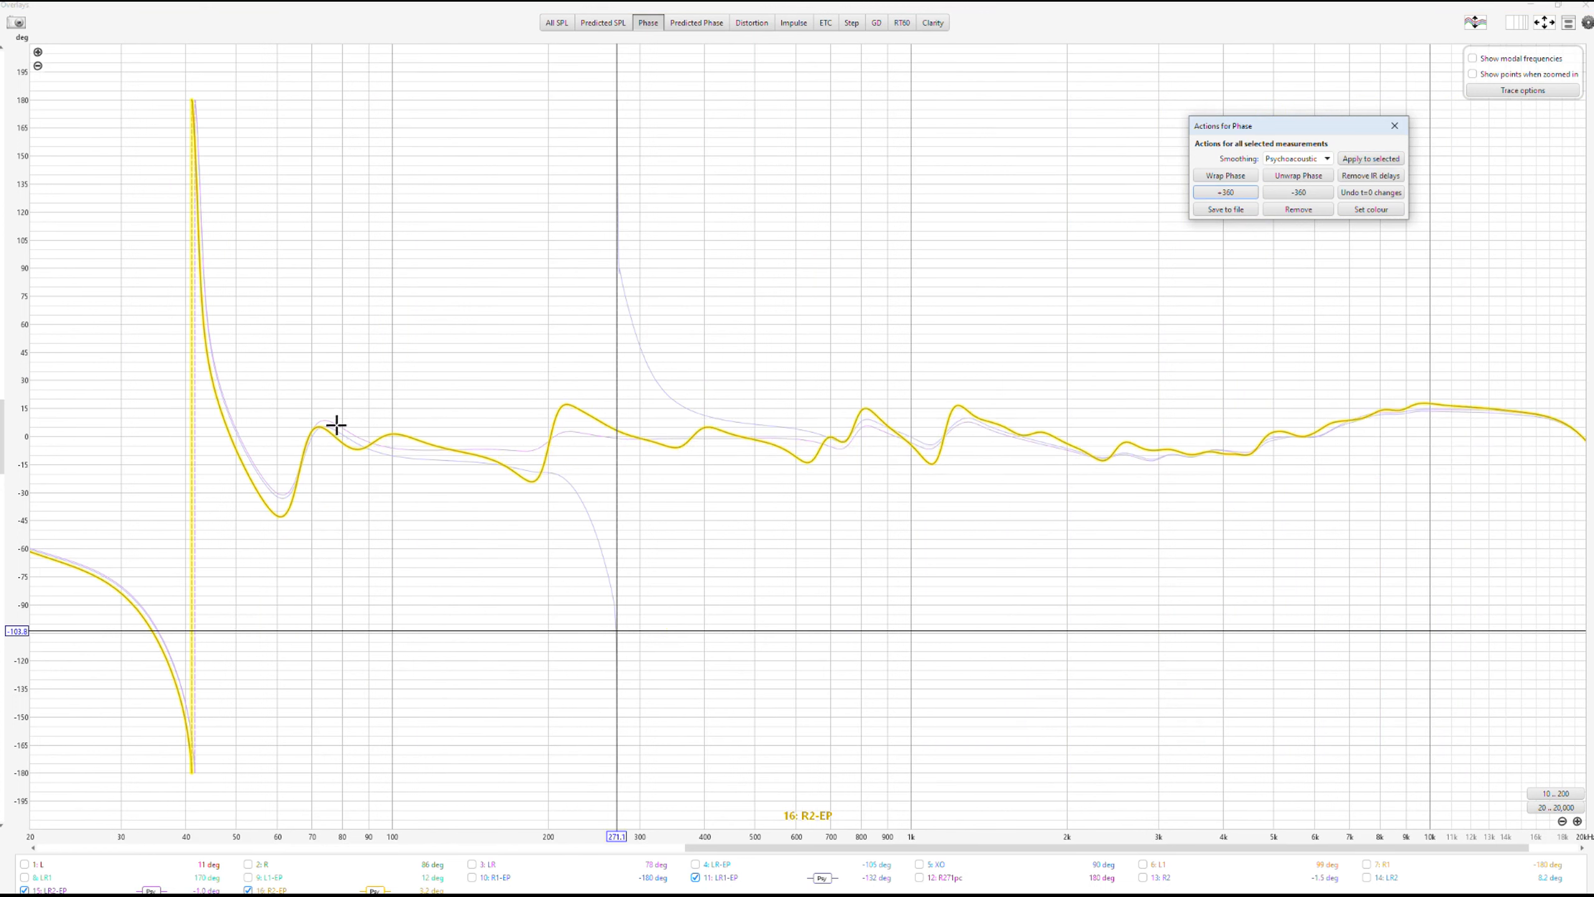
click(362, 436)
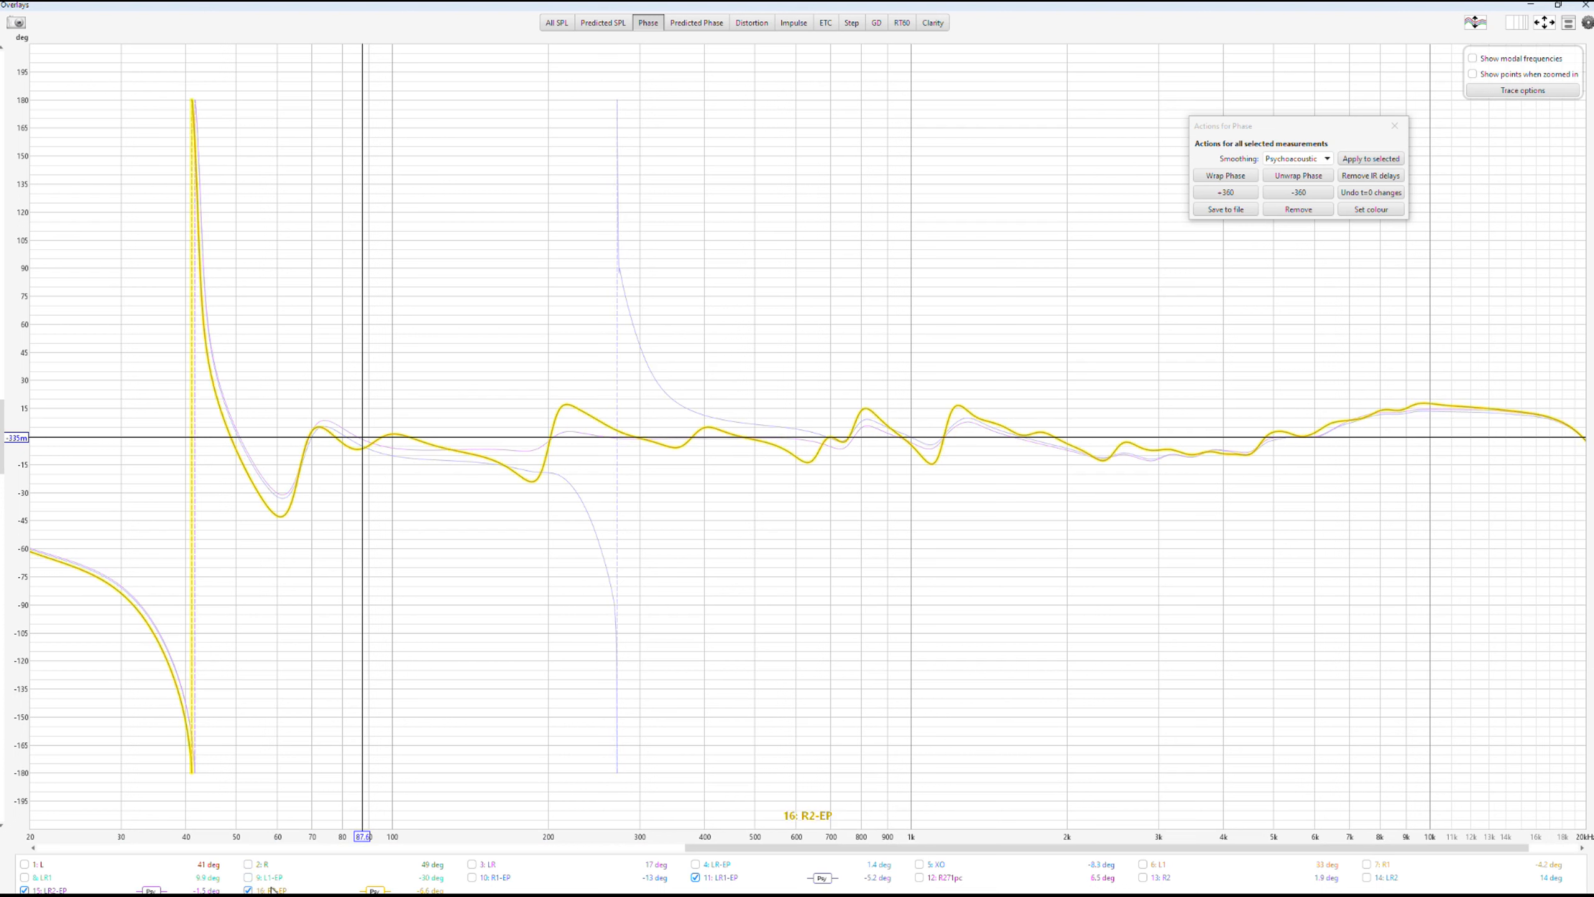
- Show R1-EP and hide LR2-EP and LR1-EP in the Phase overlay to compare R1-EP with R2-EP
click(497, 878)
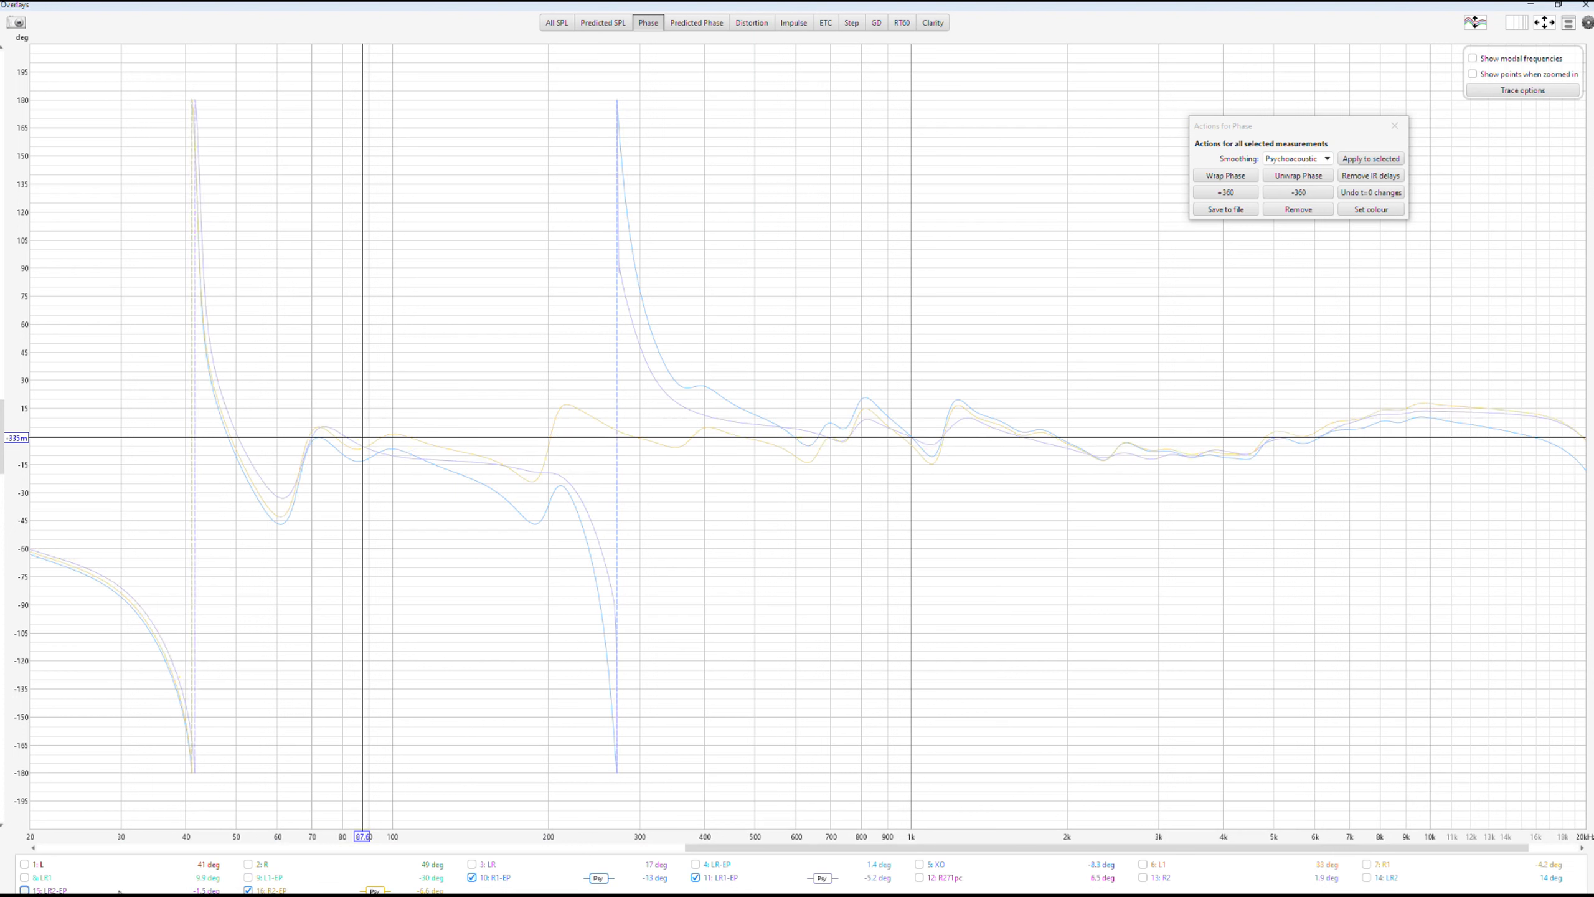
click(735, 879)
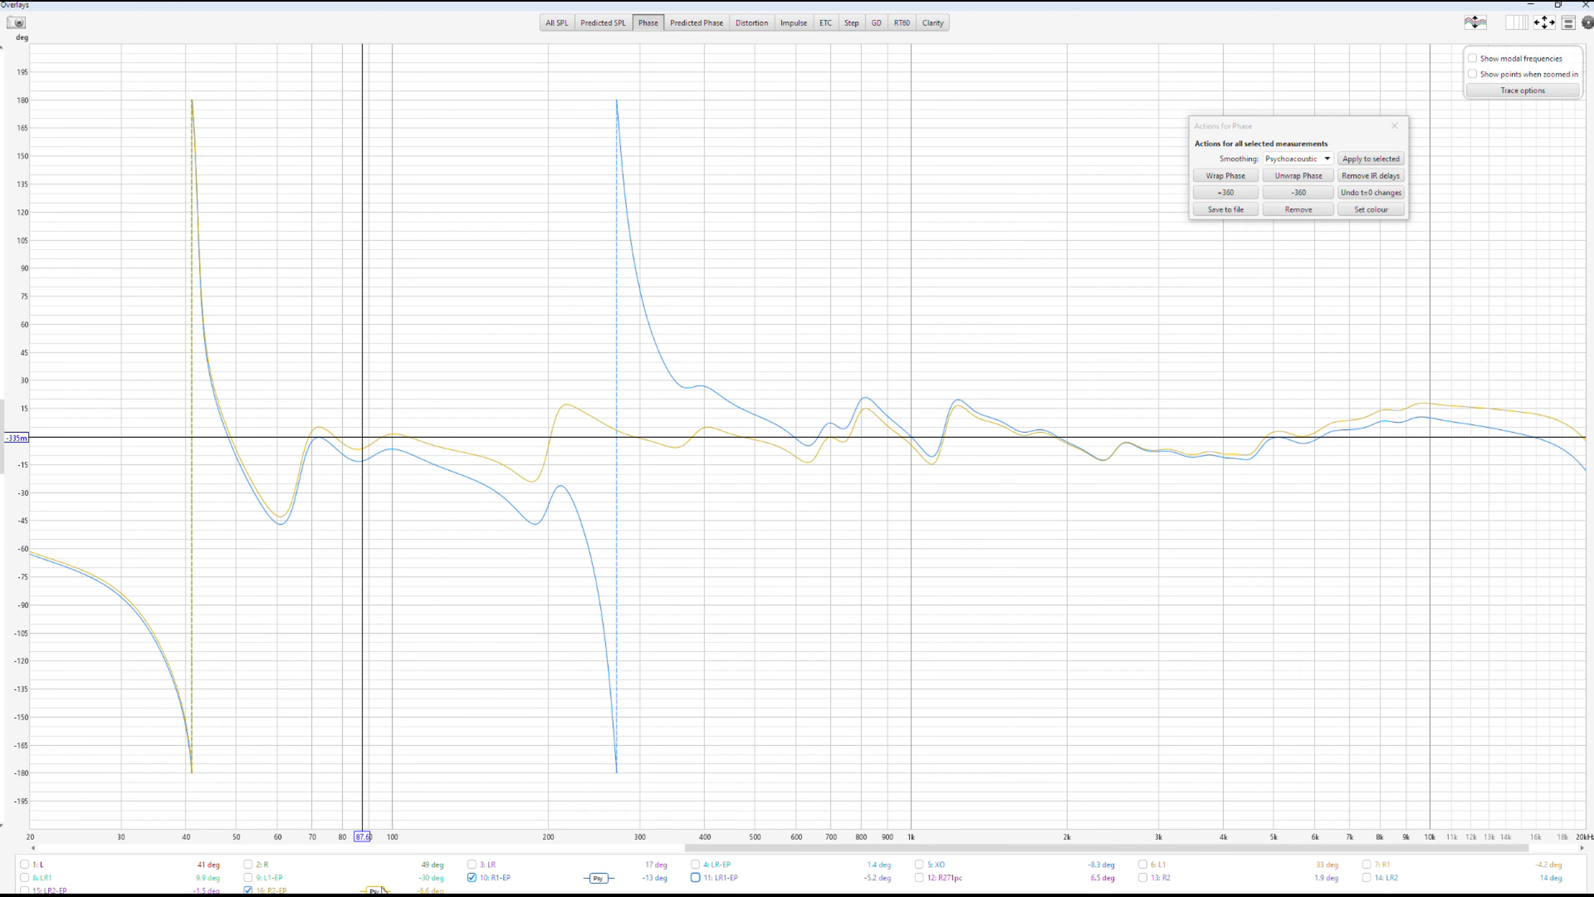
- Show only LR2-EP and LR1-EP in the Phase overlay, hiding R2-EP and R1-EP, to compare the two sums
click(24, 889)
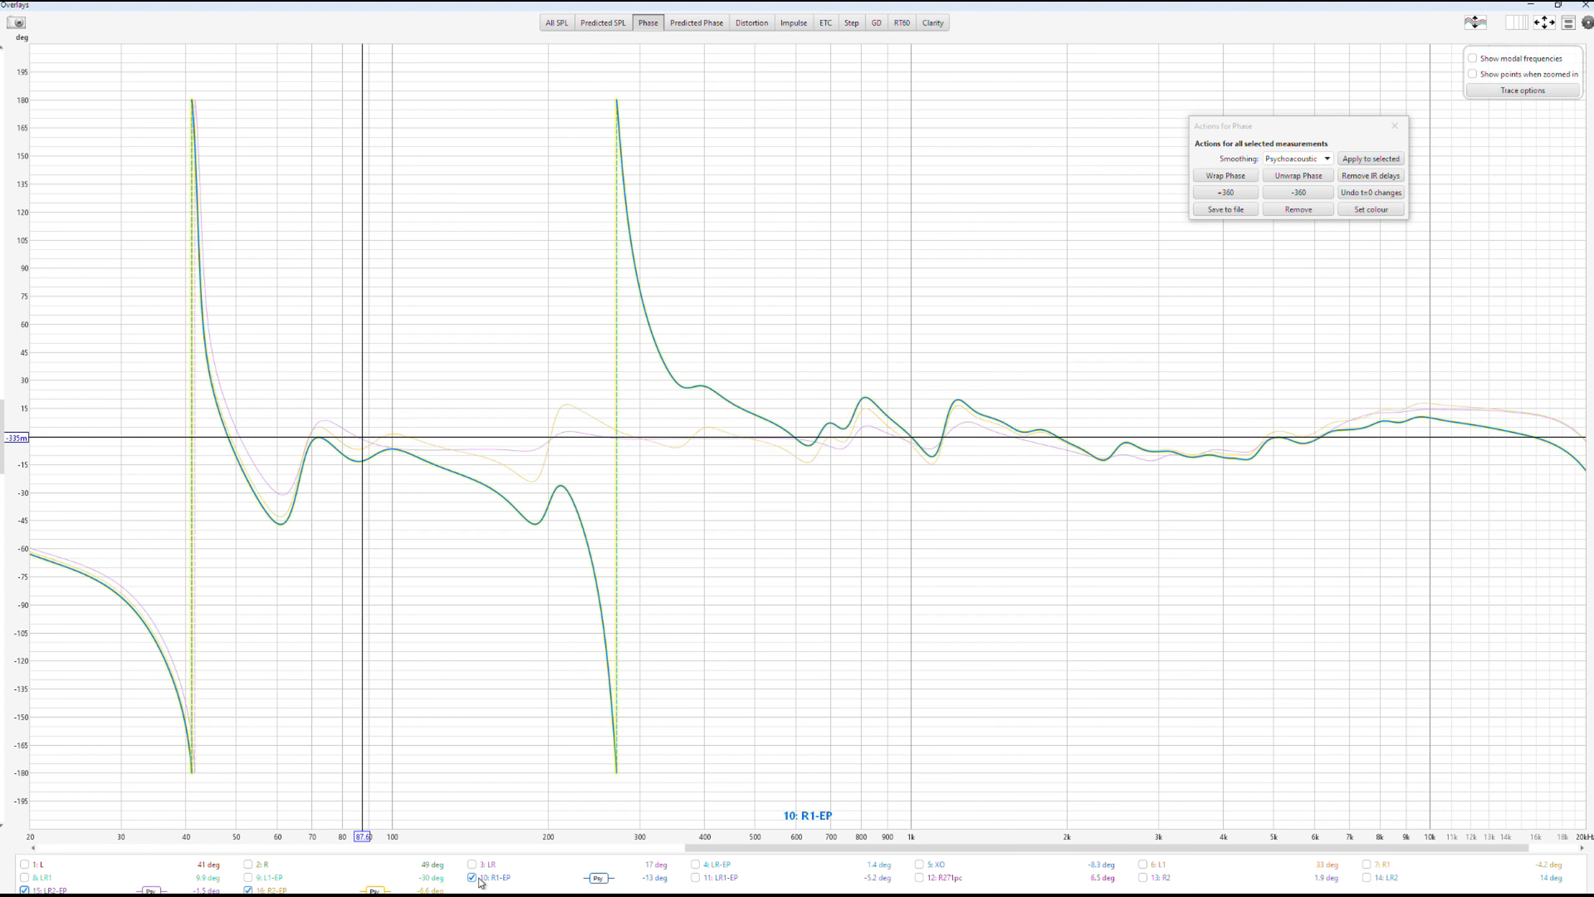
click(248, 890)
click(472, 878)
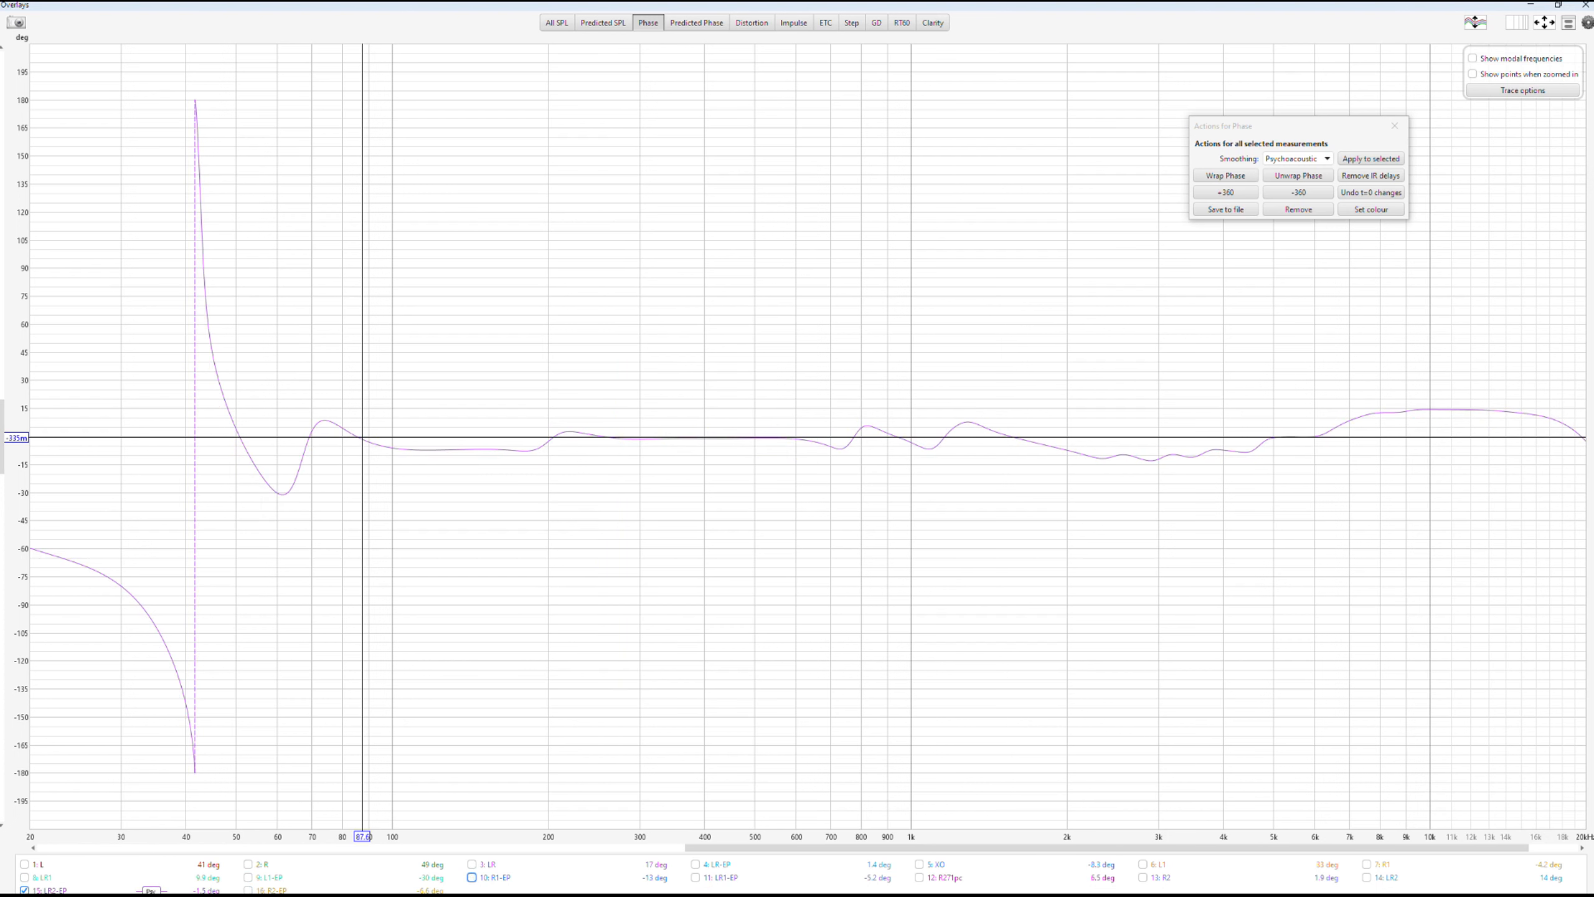
click(696, 878)
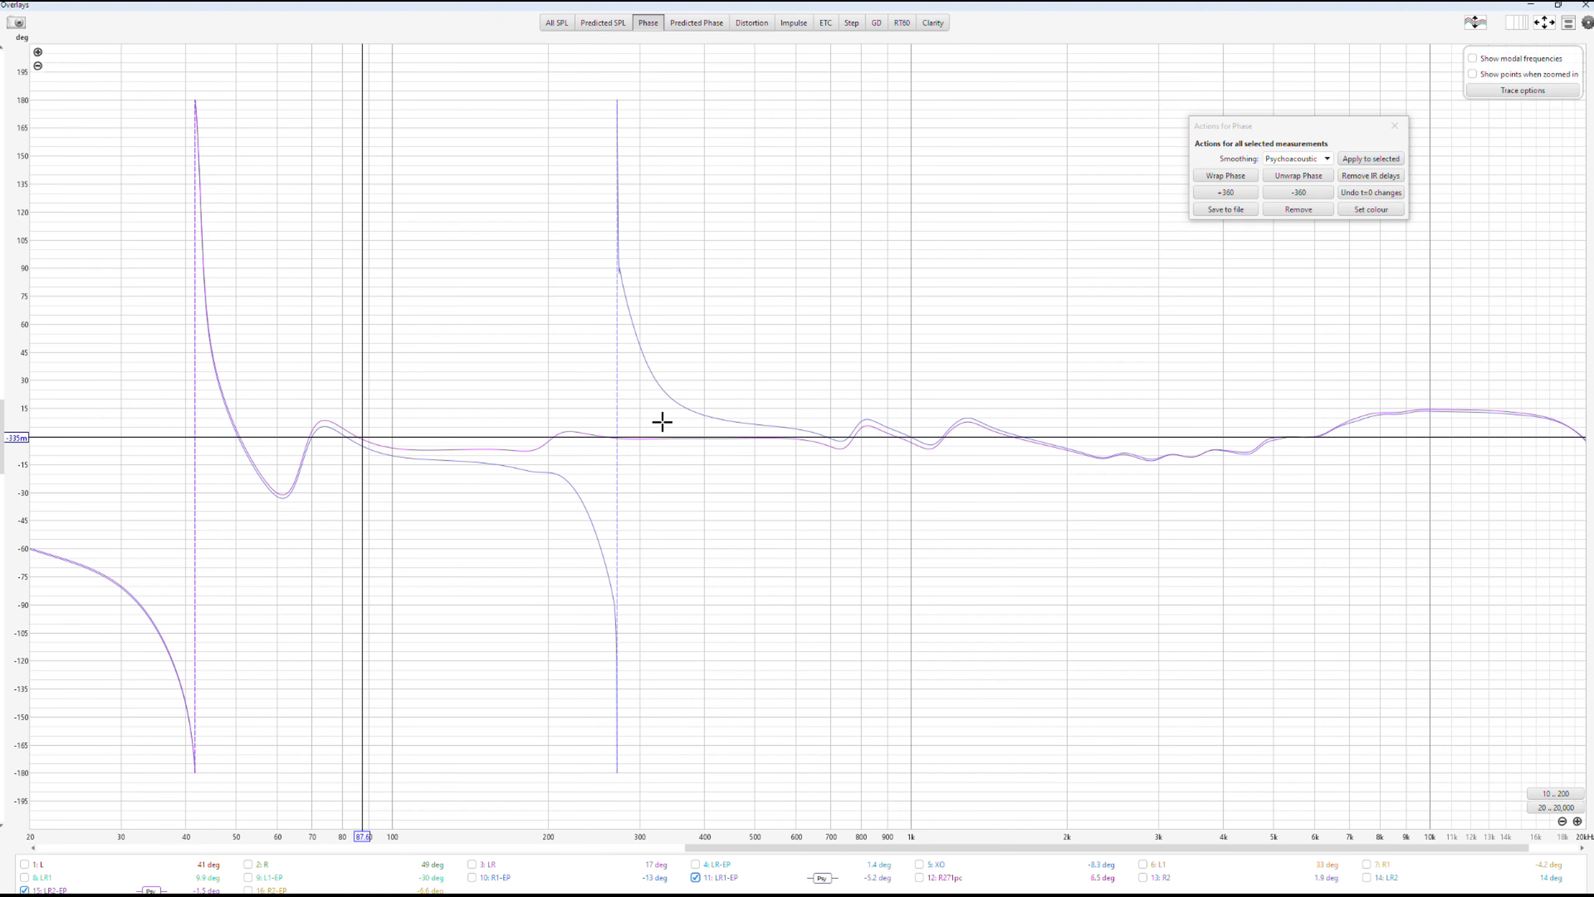
- Switch to rePhase and set the second minimum-phase filter to a 2nd order All-Pass at 271.08 Hz
click(1533, 6)
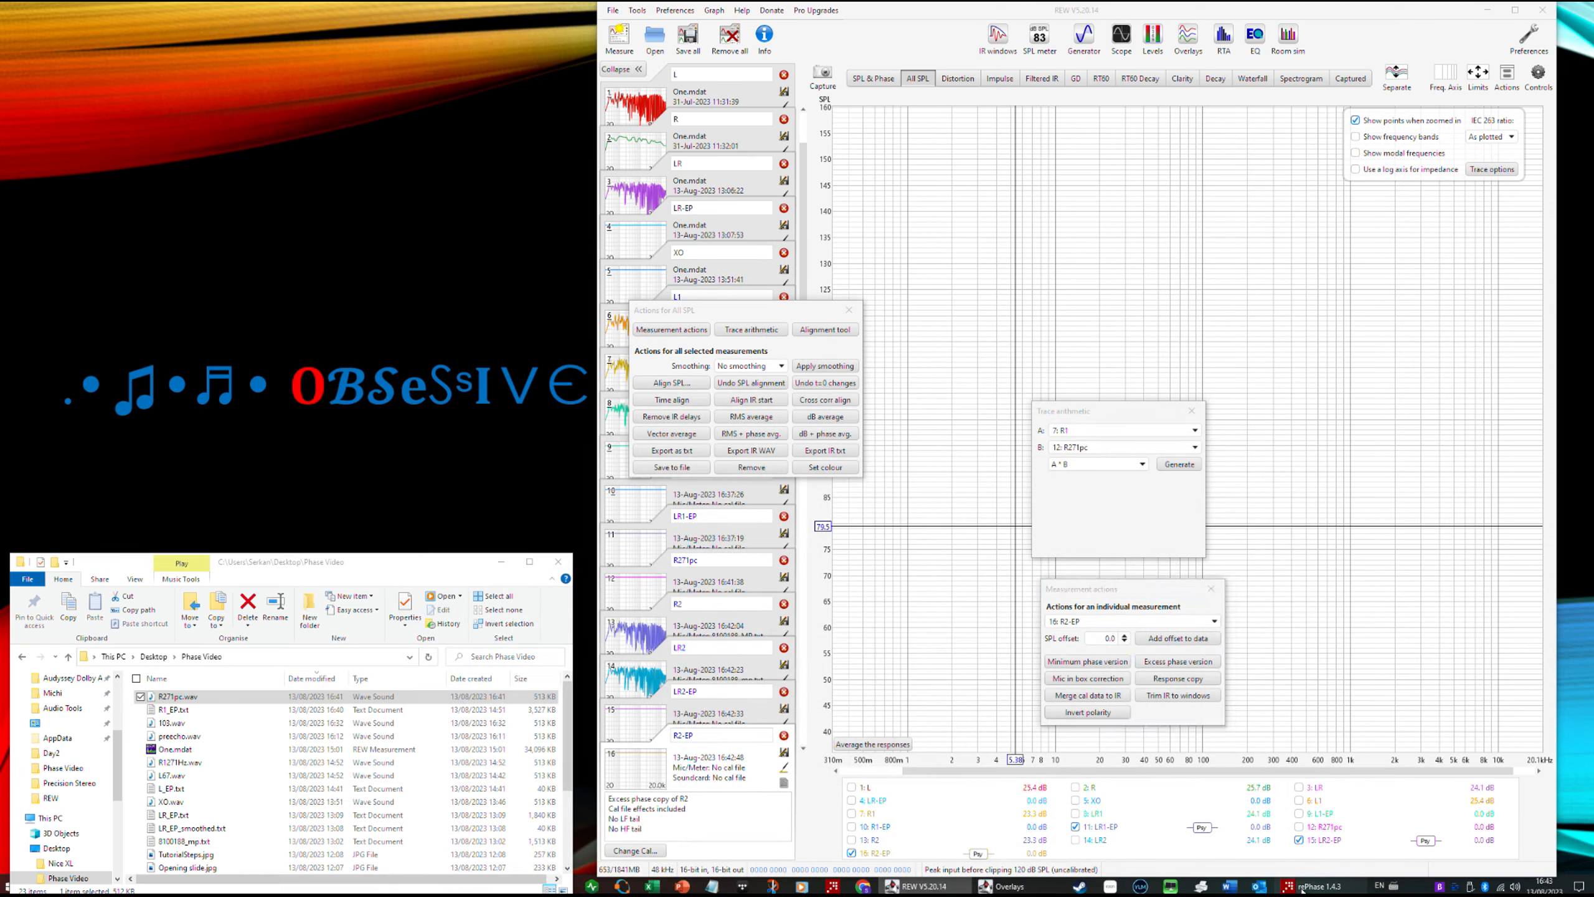
click(1300, 887)
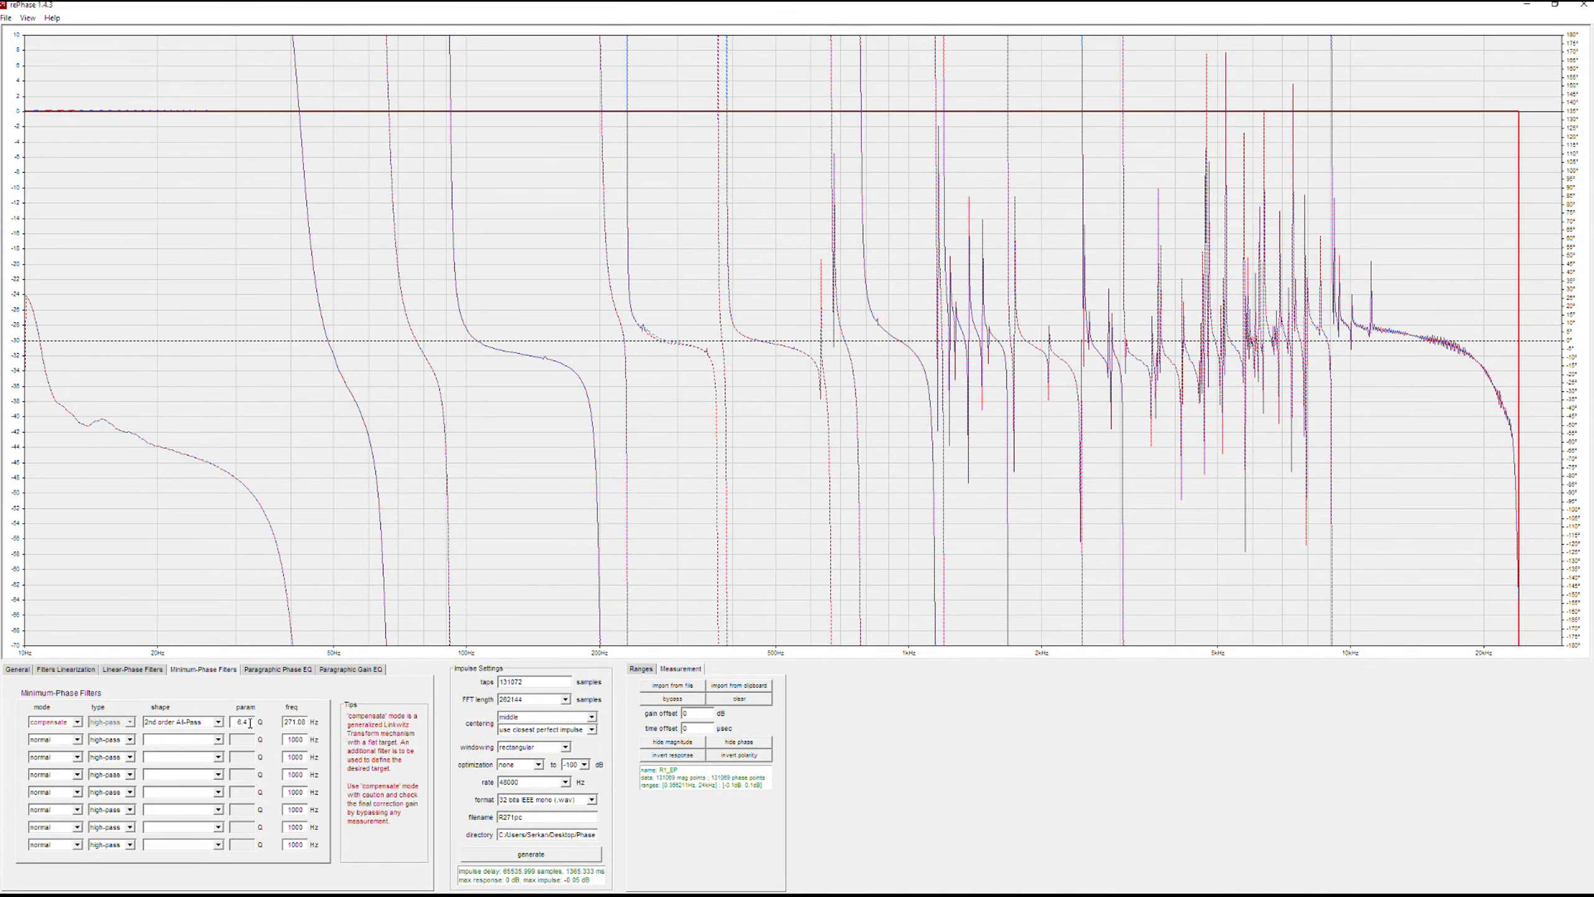
double_click(307, 740)
text(271.08)
click(181, 739)
click(196, 804)
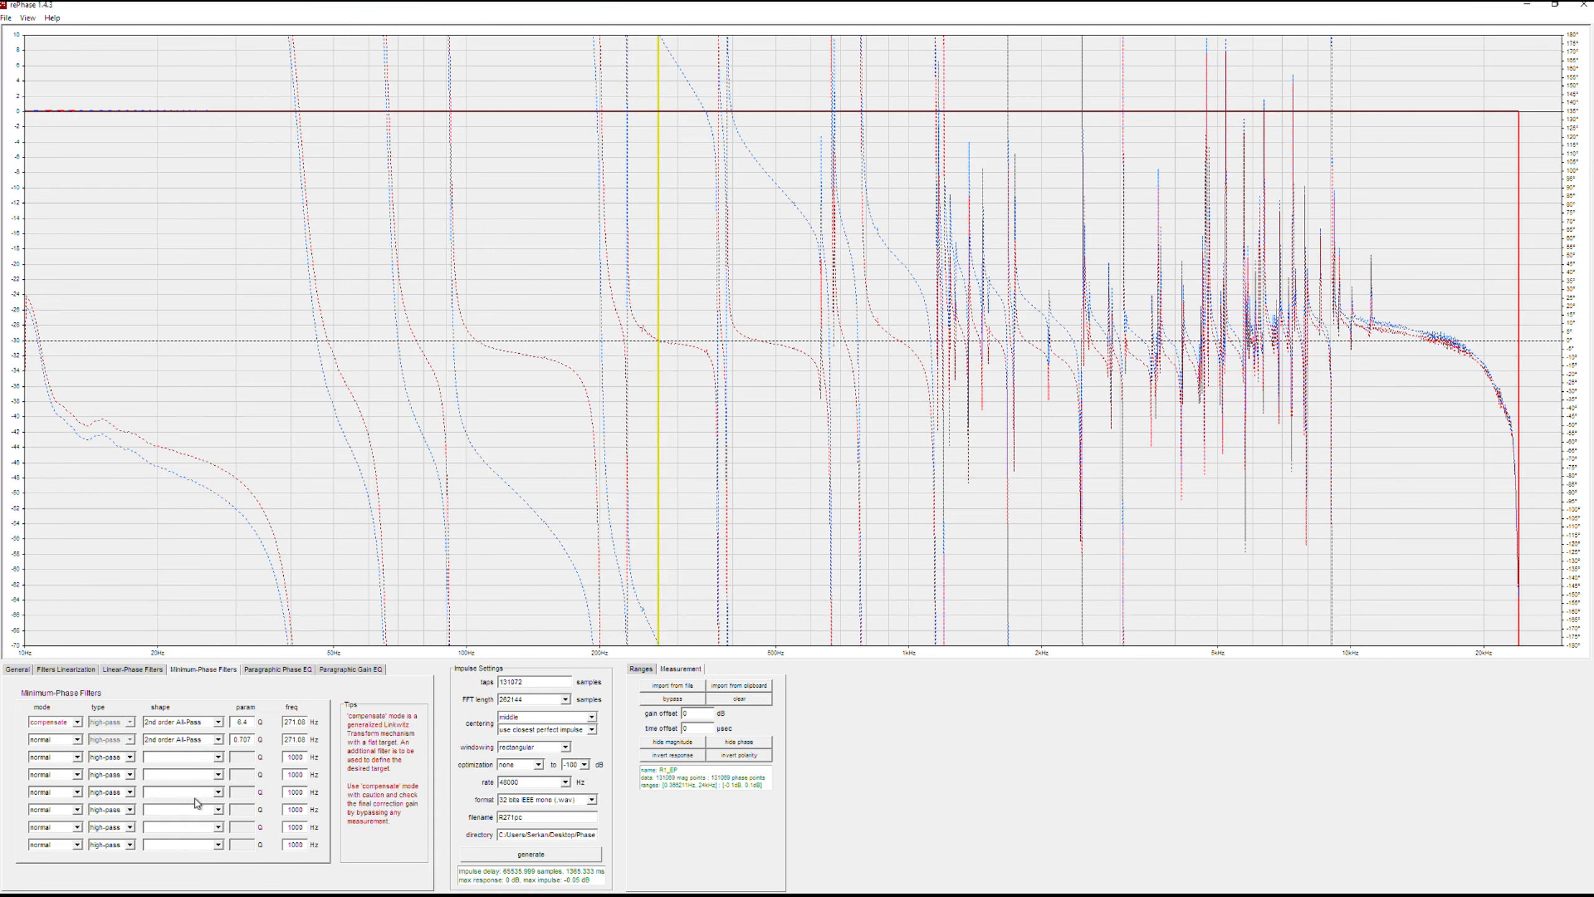
- Clear the generated result and the imported measurement from the rePhase graph
click(9, 18)
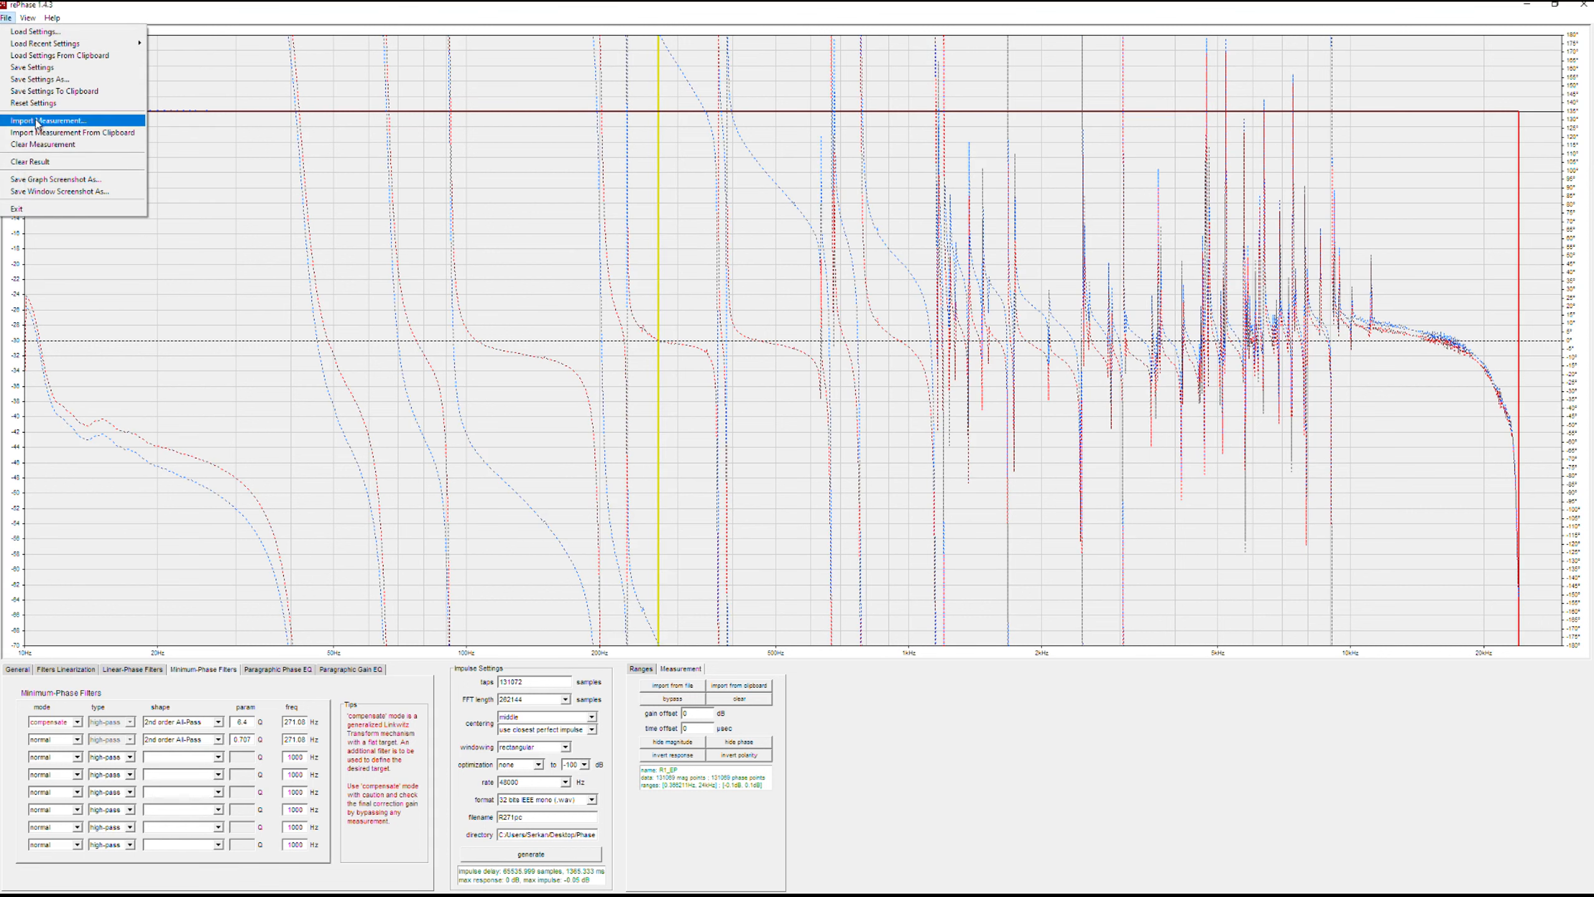
click(36, 162)
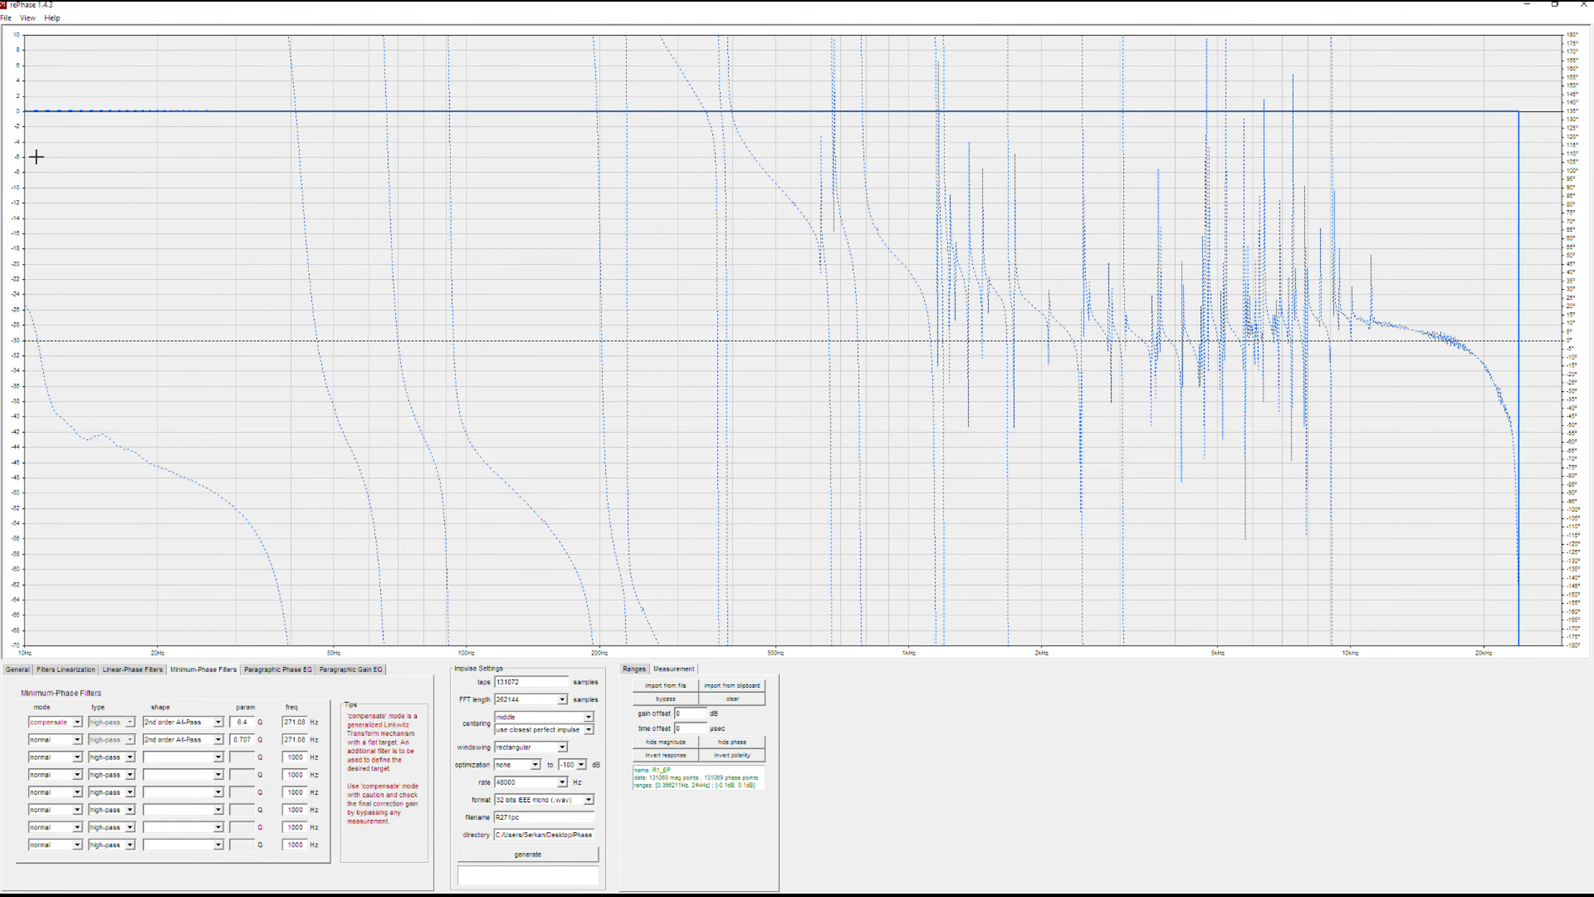
click(7, 19)
click(25, 144)
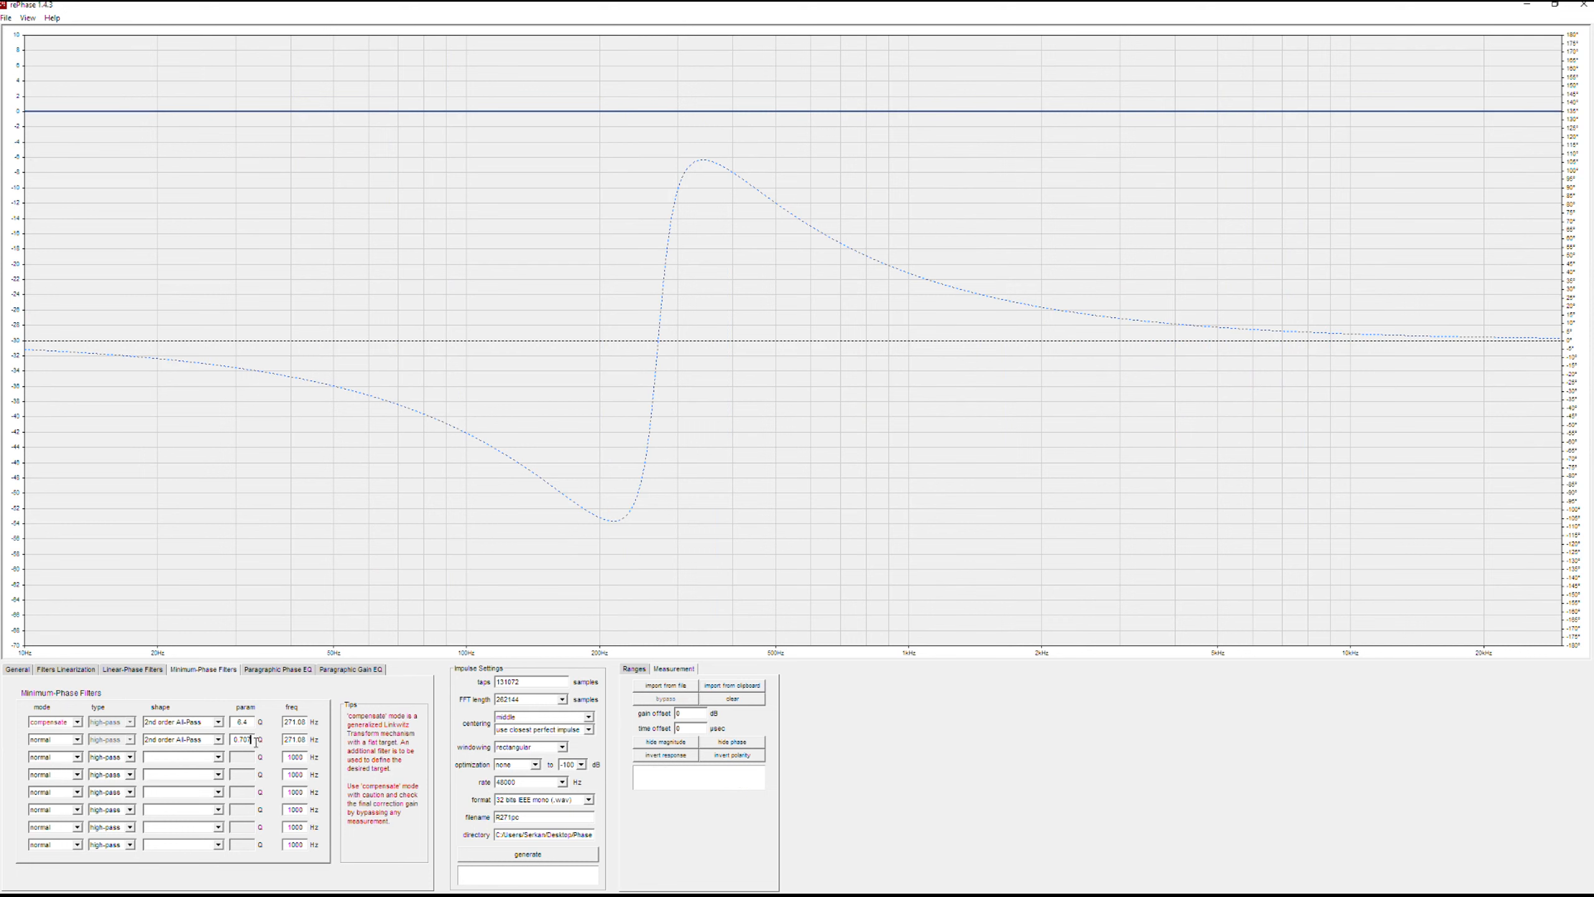
- Try higher Q values on the second all-pass filter, keep its mode normal, and settle its Q at 10
scroll(256, 742, up, 13)
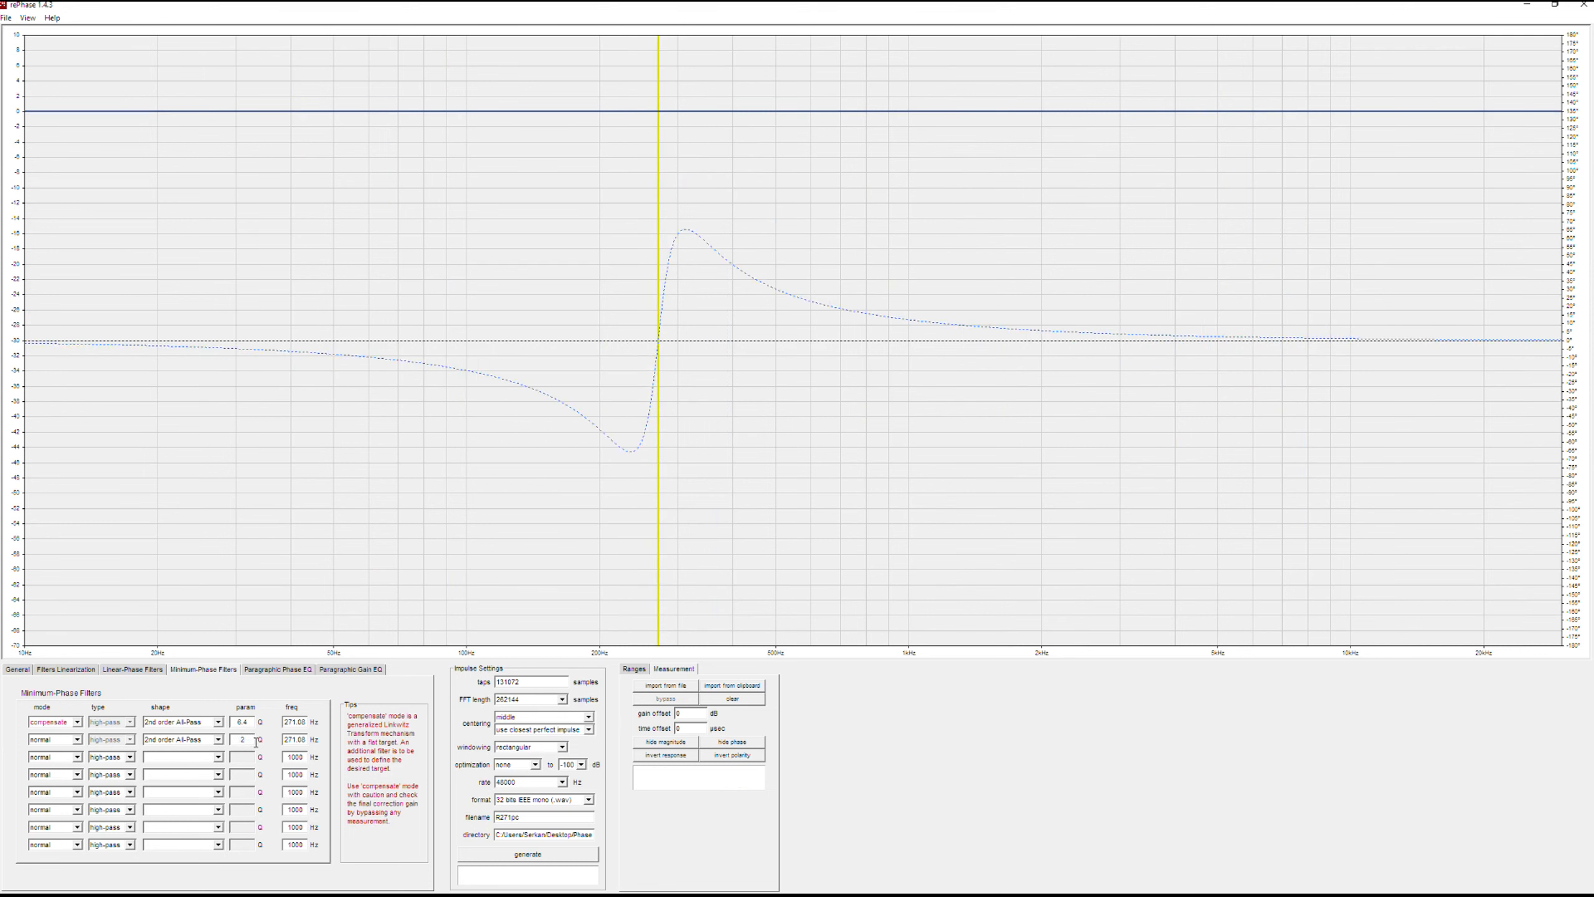
scroll(256, 742, up, 15)
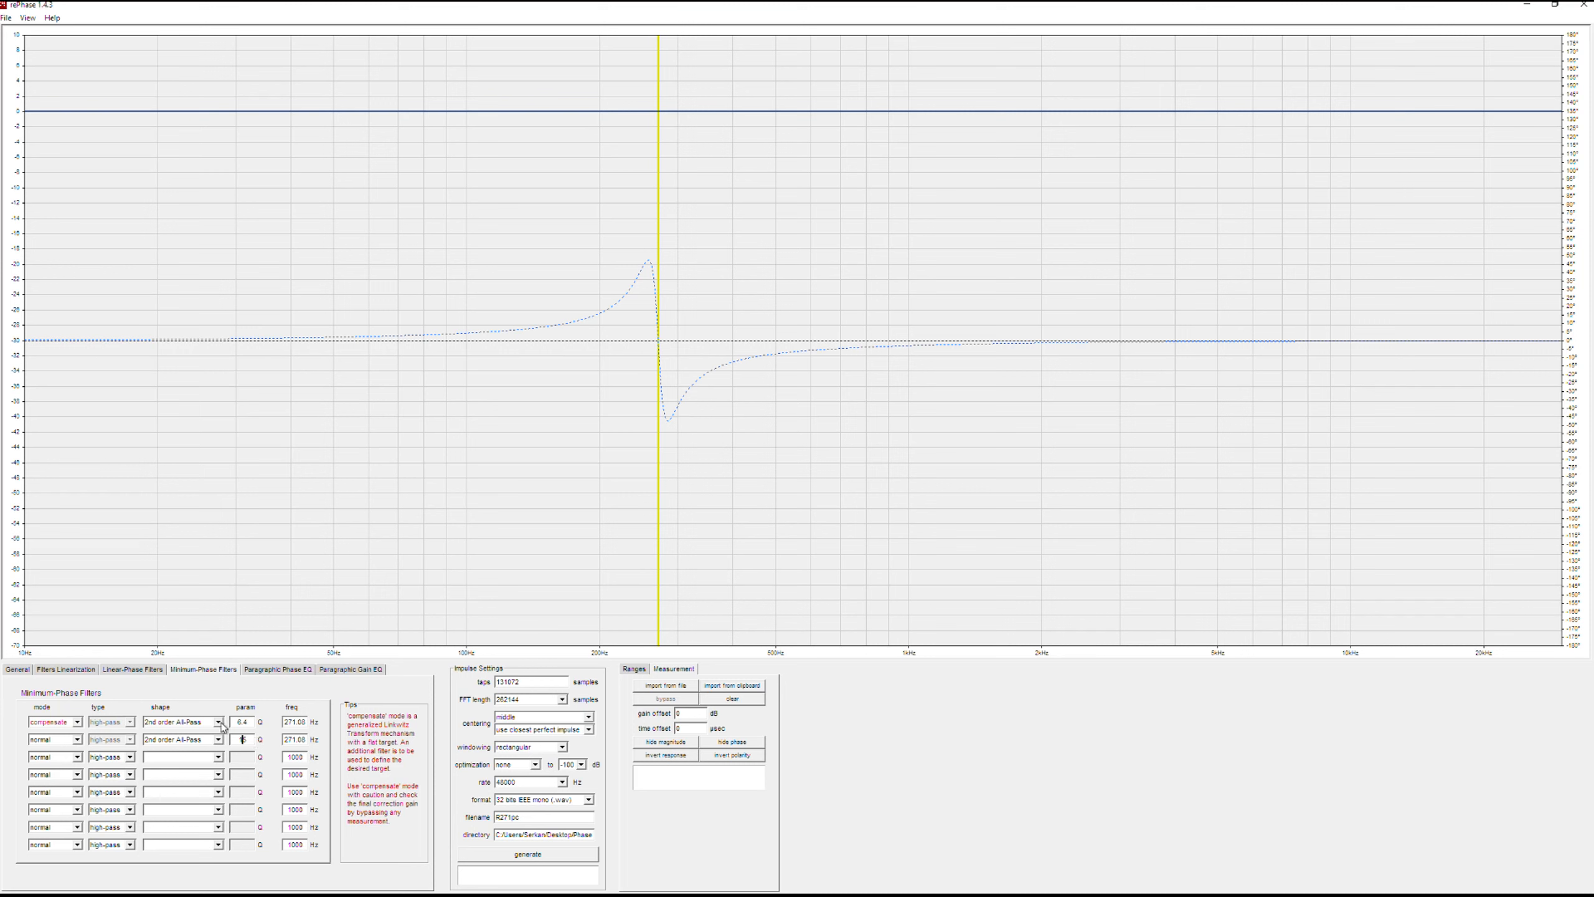
click(248, 722)
click(49, 742)
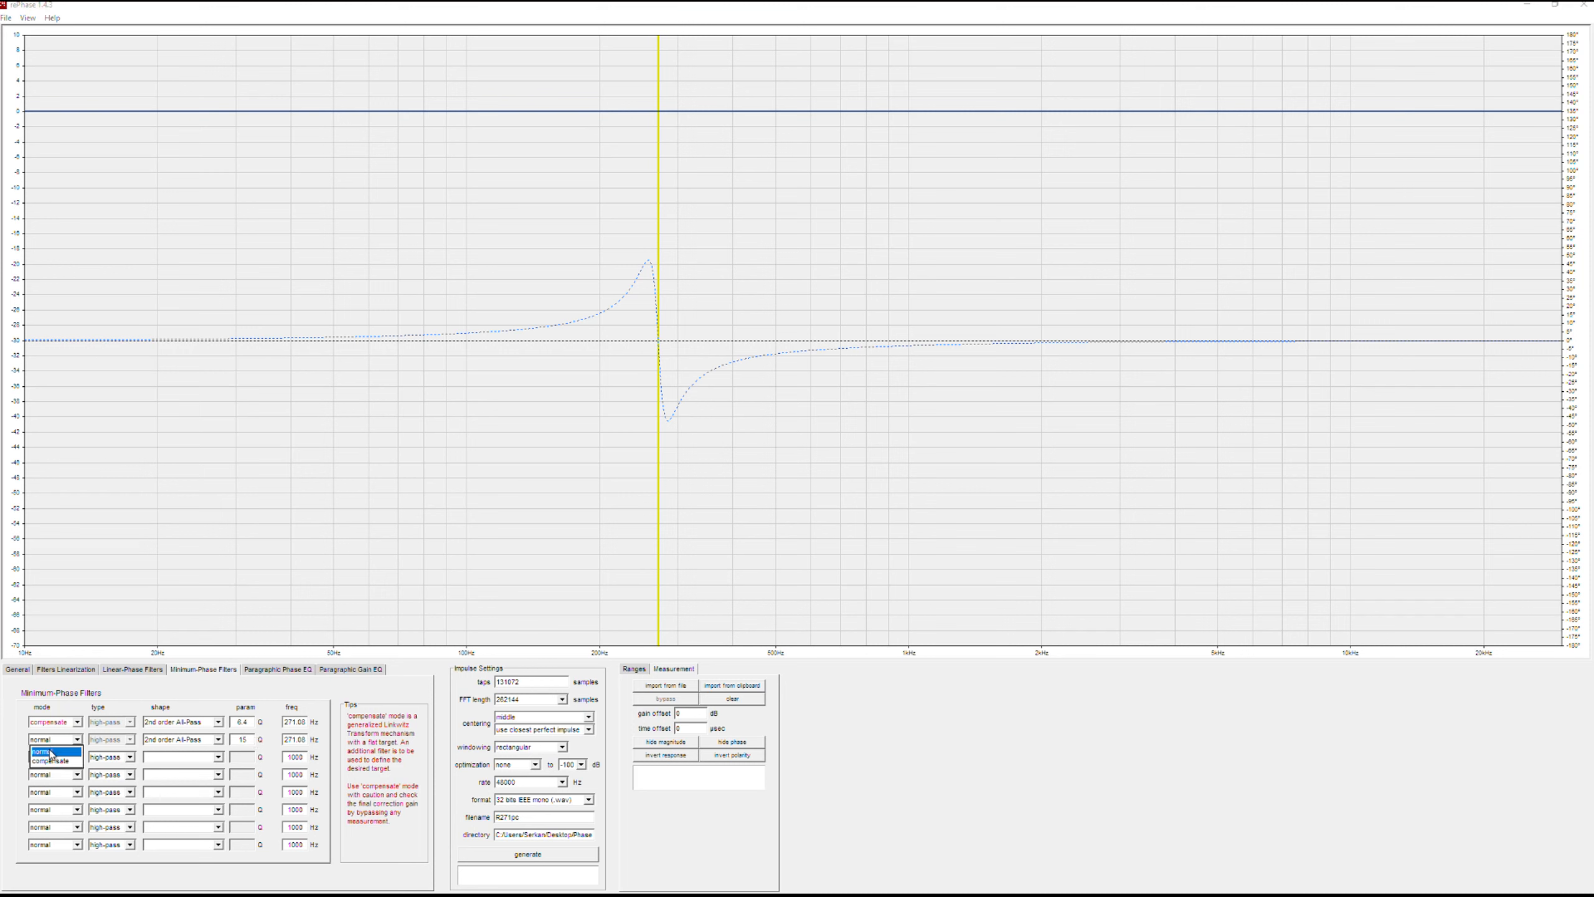
click(52, 744)
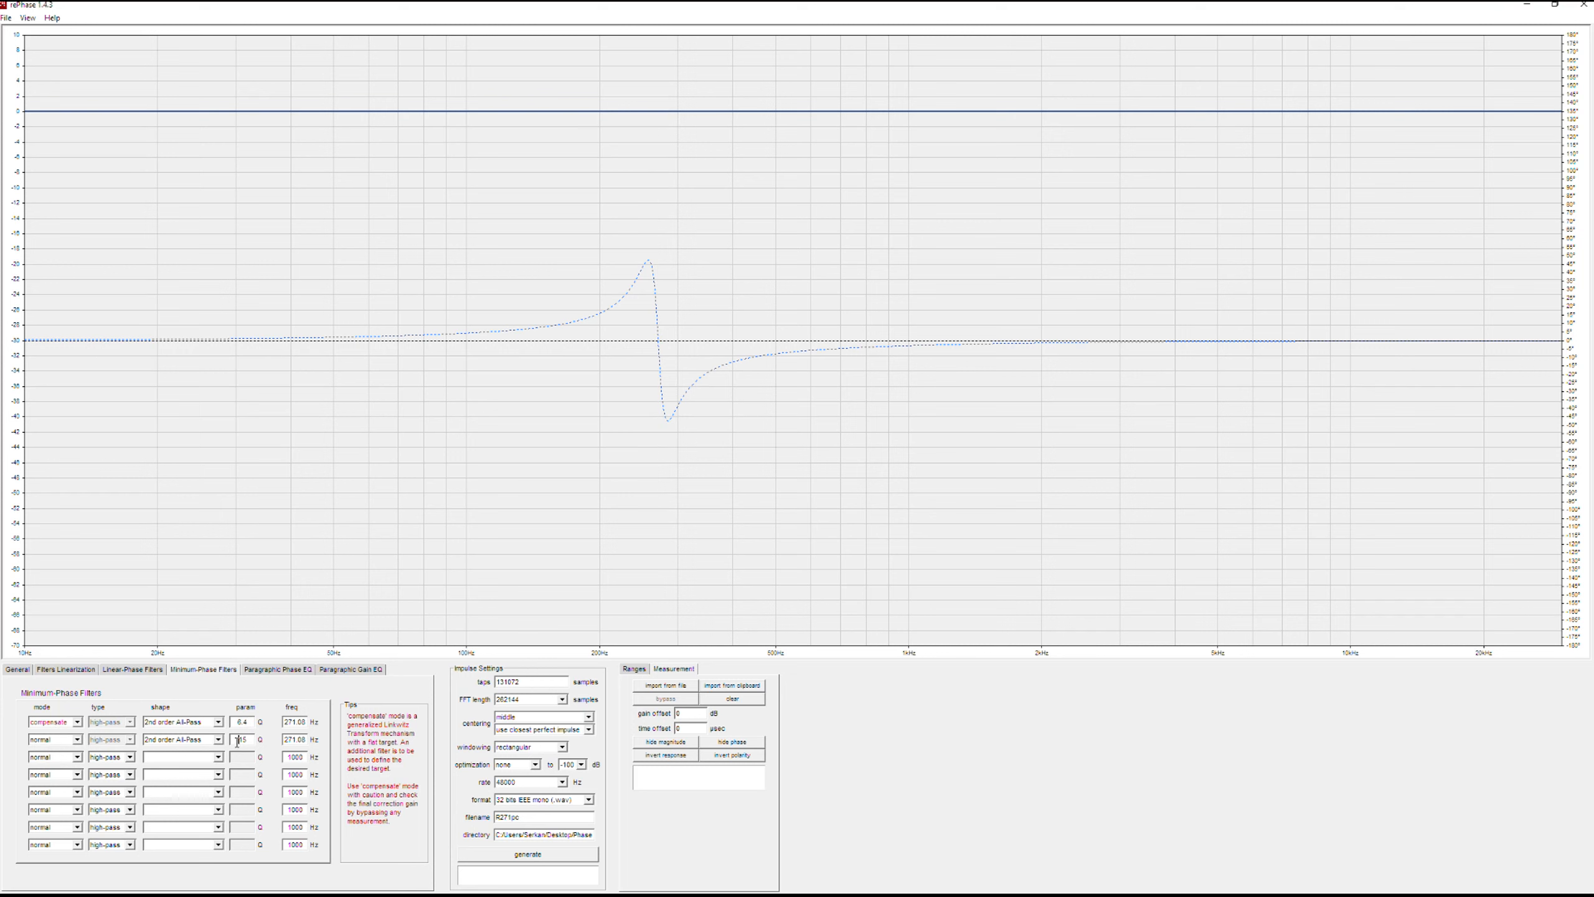
scroll(238, 741, down, 5)
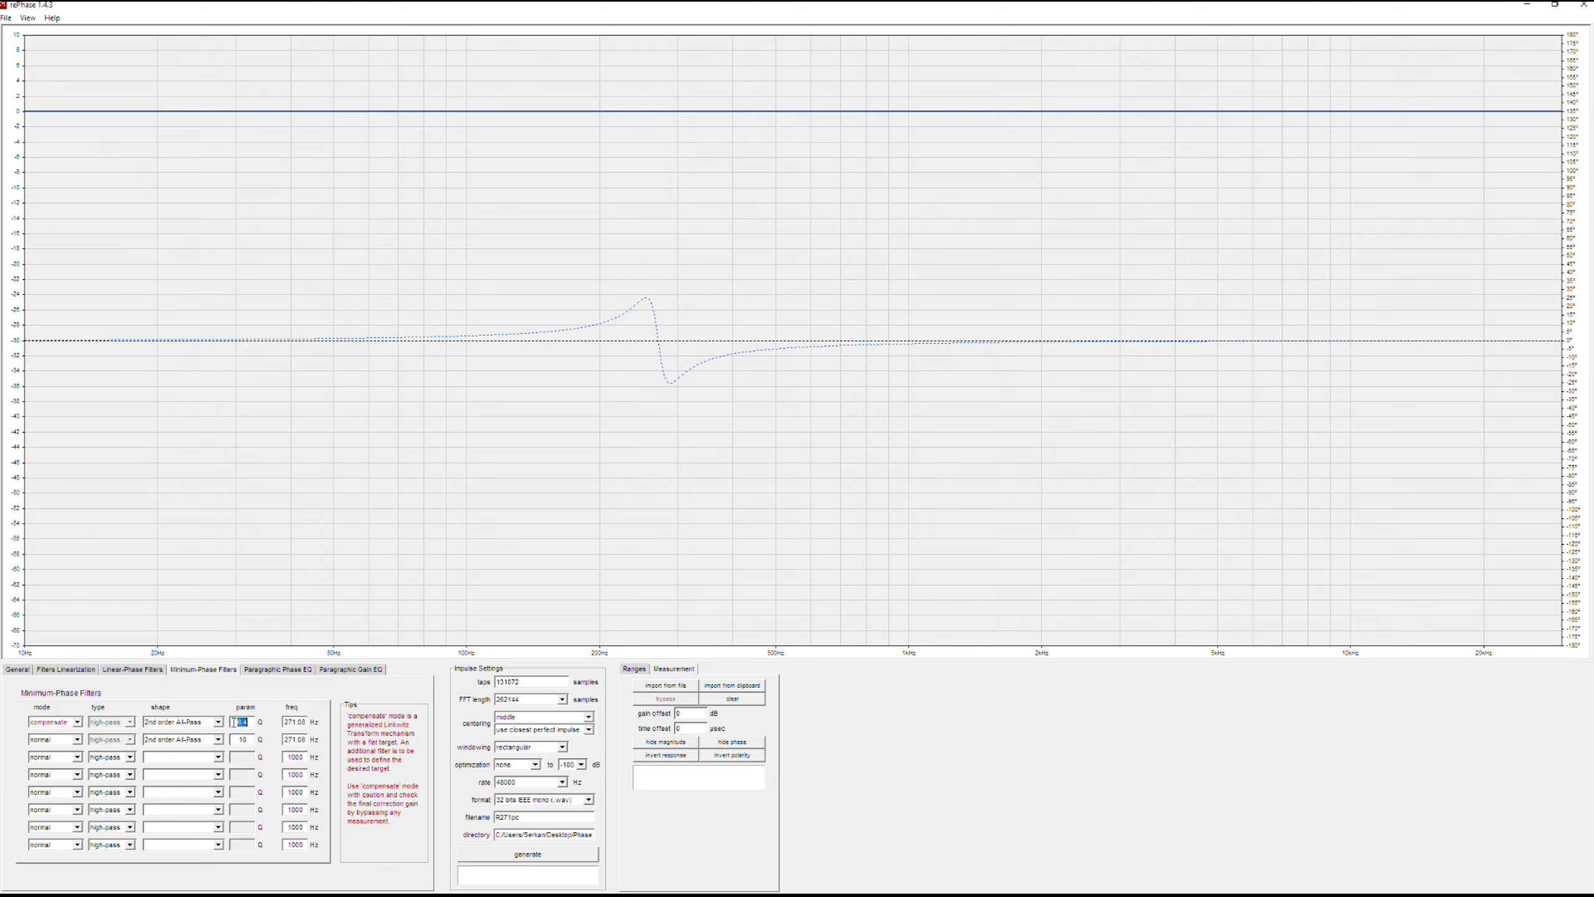
- Set the compensating all-pass filter's Q to 10 and the normal all-pass filter's Q to 5
text(10)
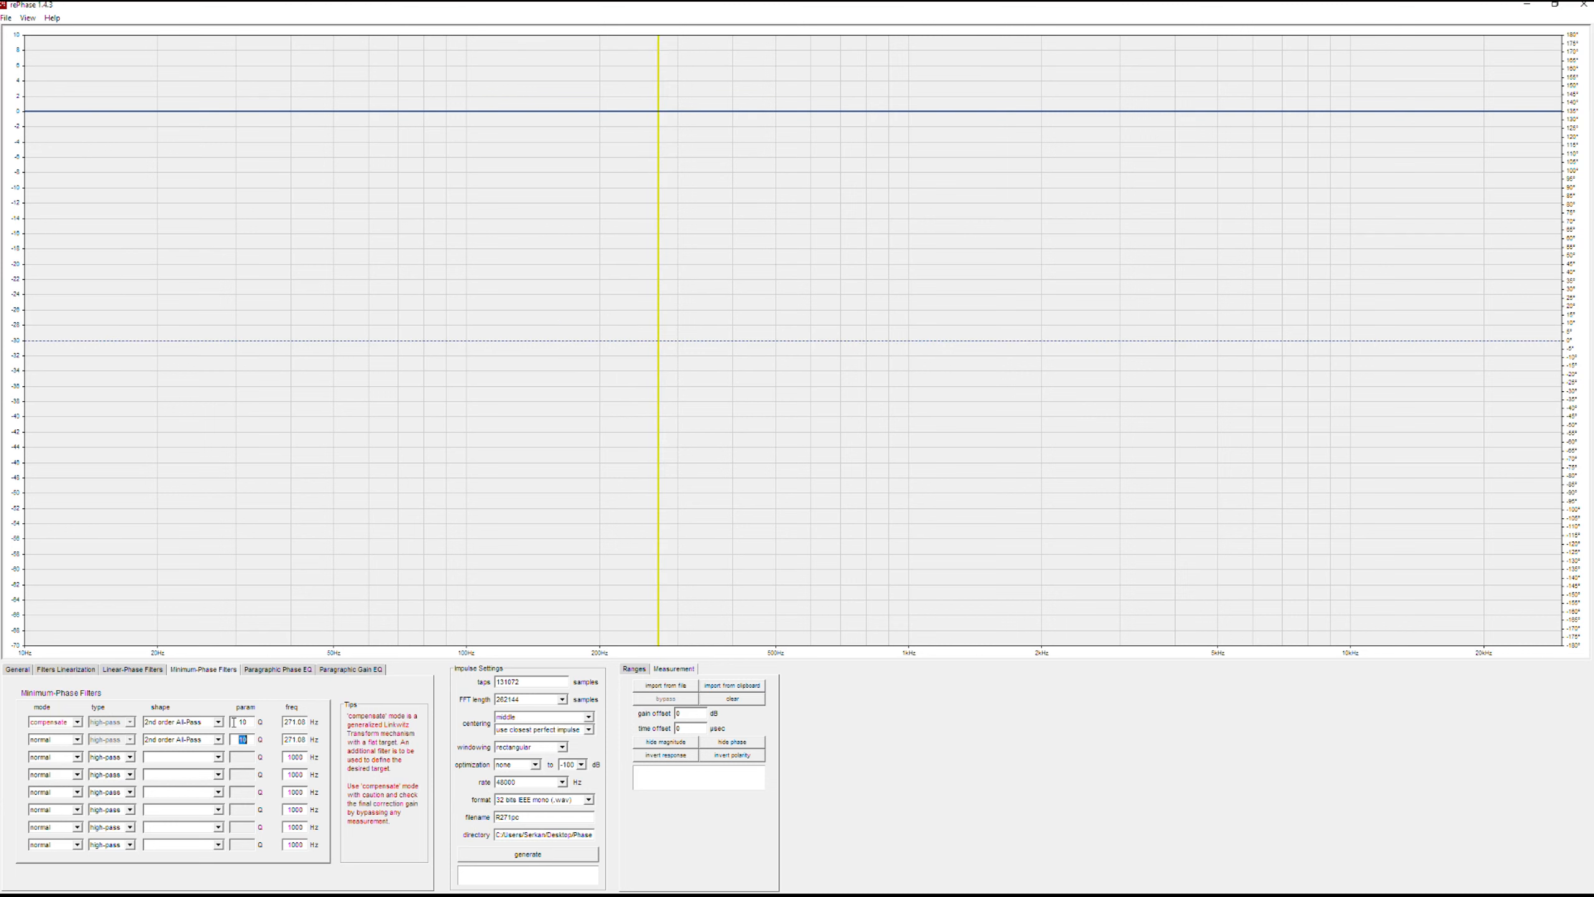
text(5)
key(Tab)
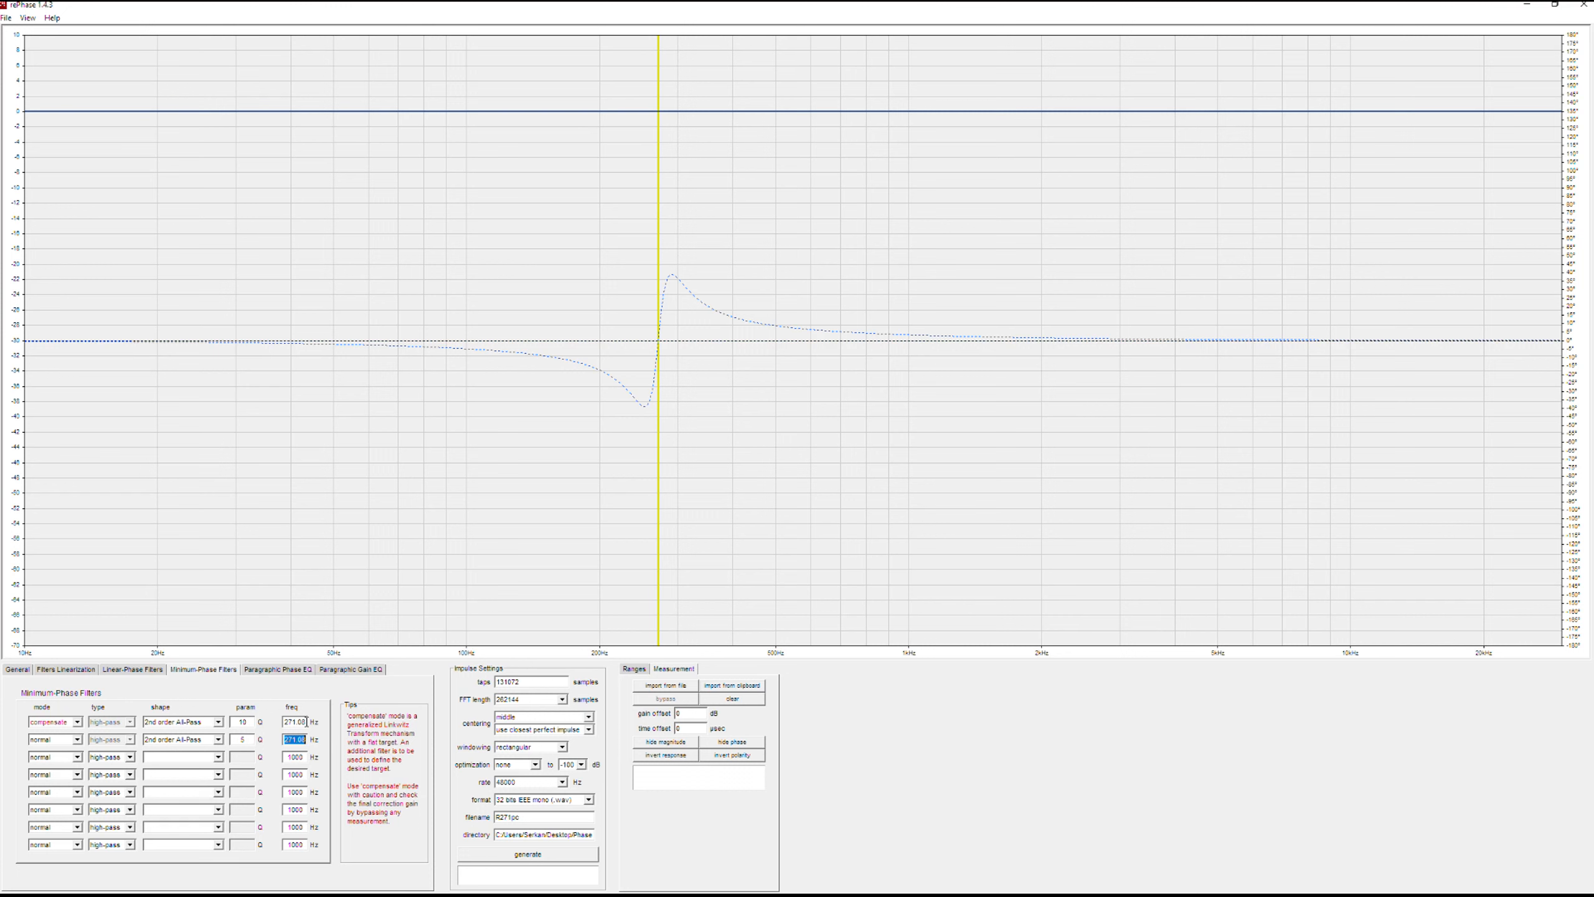
- Adjust the normal all-pass filter's Q to 4, and vary the compensating filter's Q to examine the combined phase curve
click(249, 741)
scroll(250, 741, up, 4)
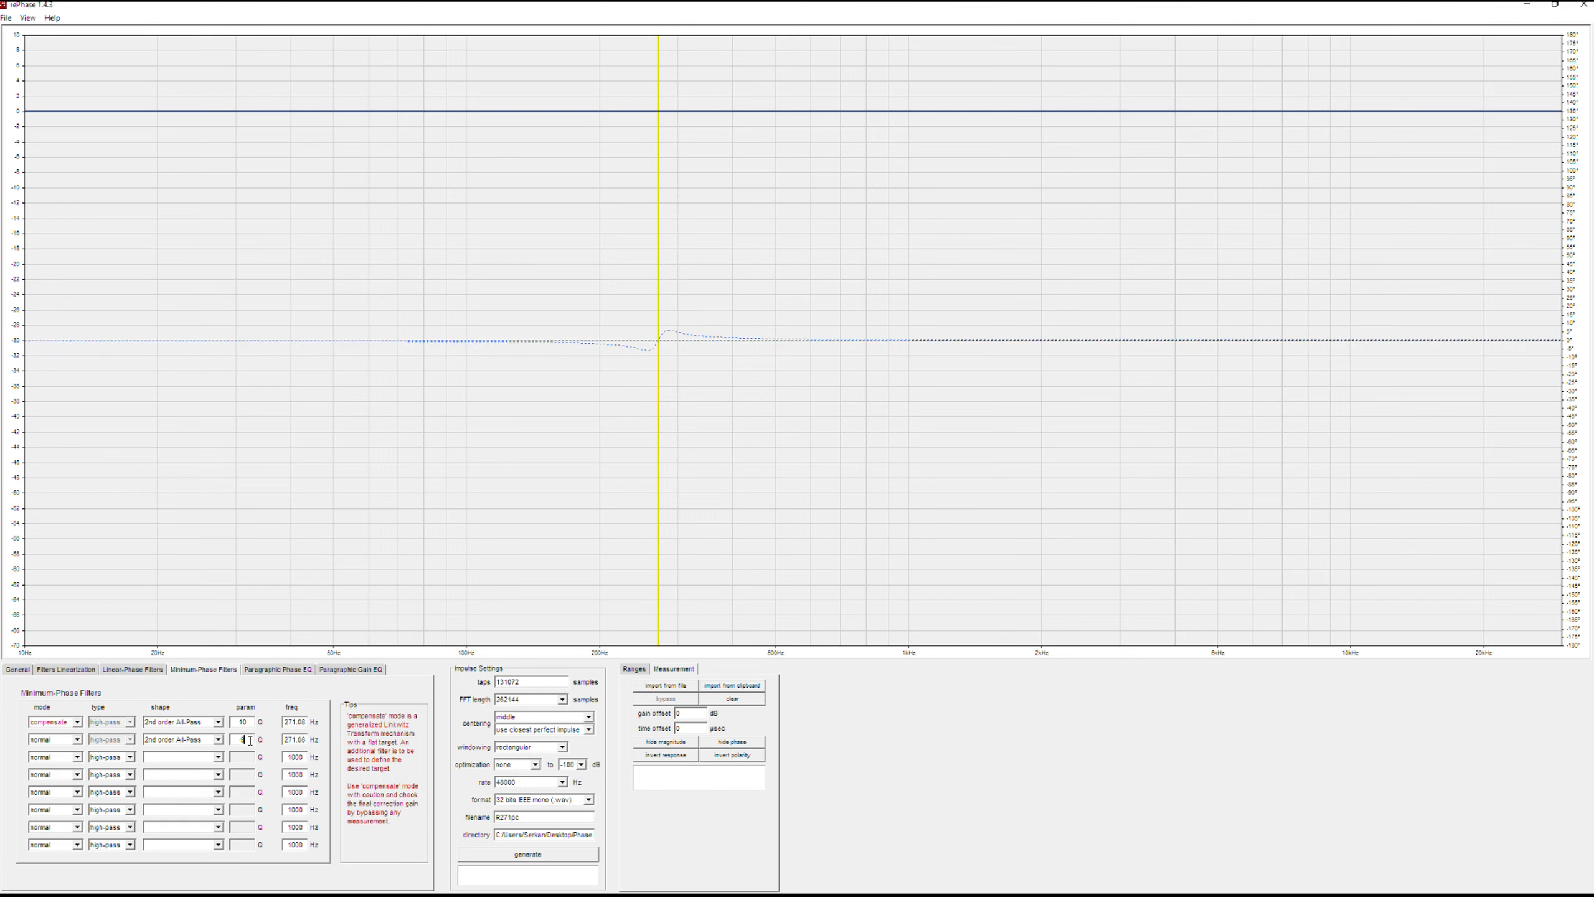
scroll(250, 741, down, 2)
scroll(250, 741, down, 3)
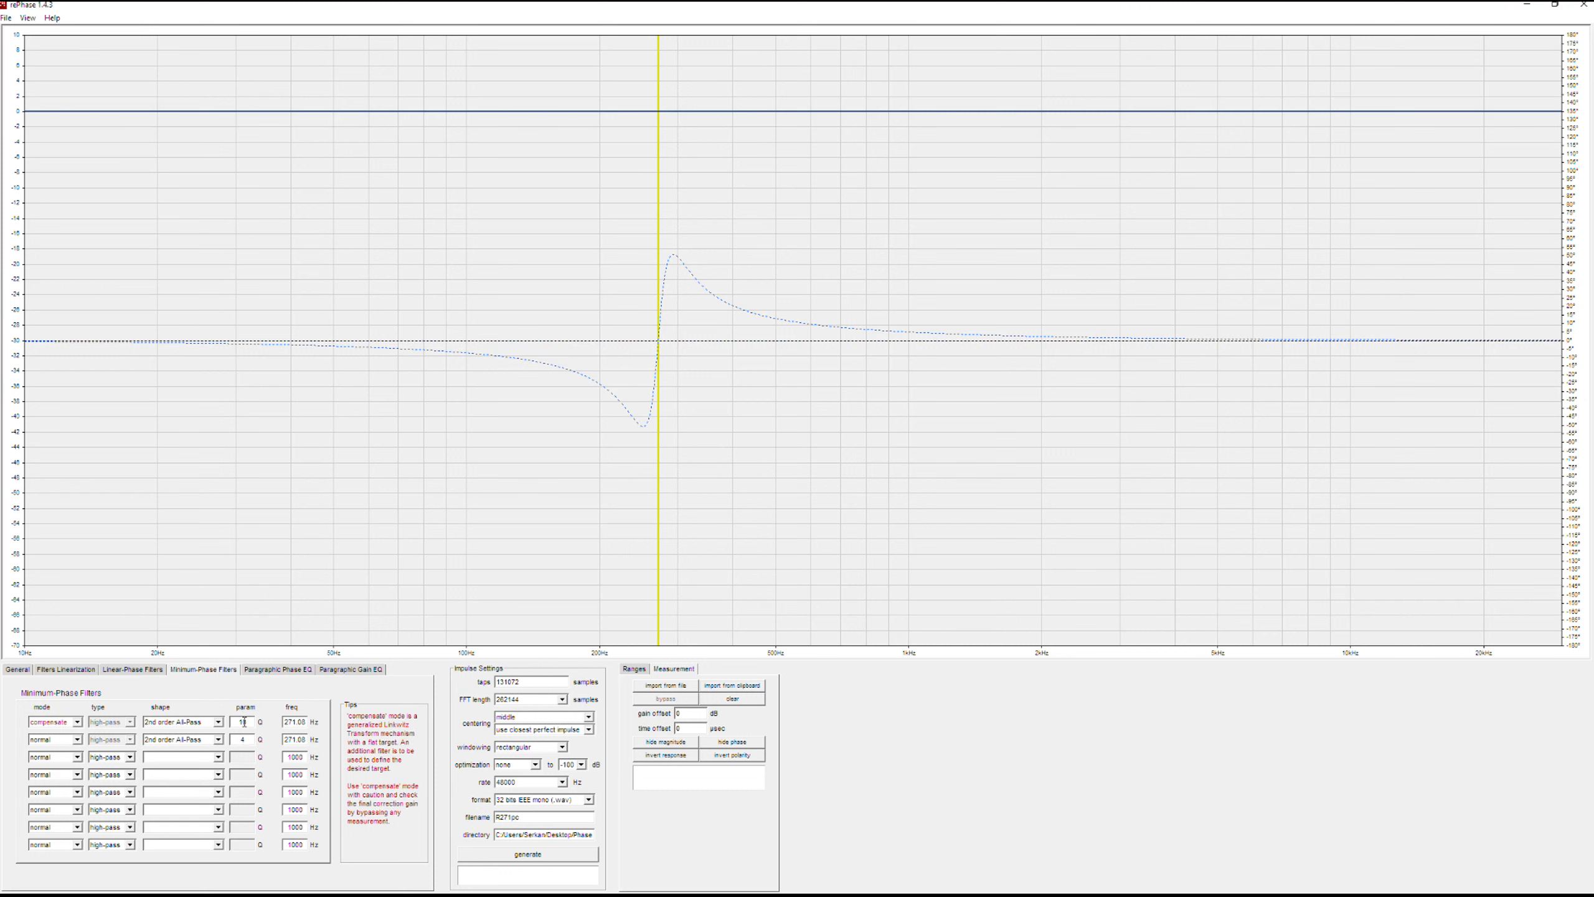
scroll(243, 722, up, 3)
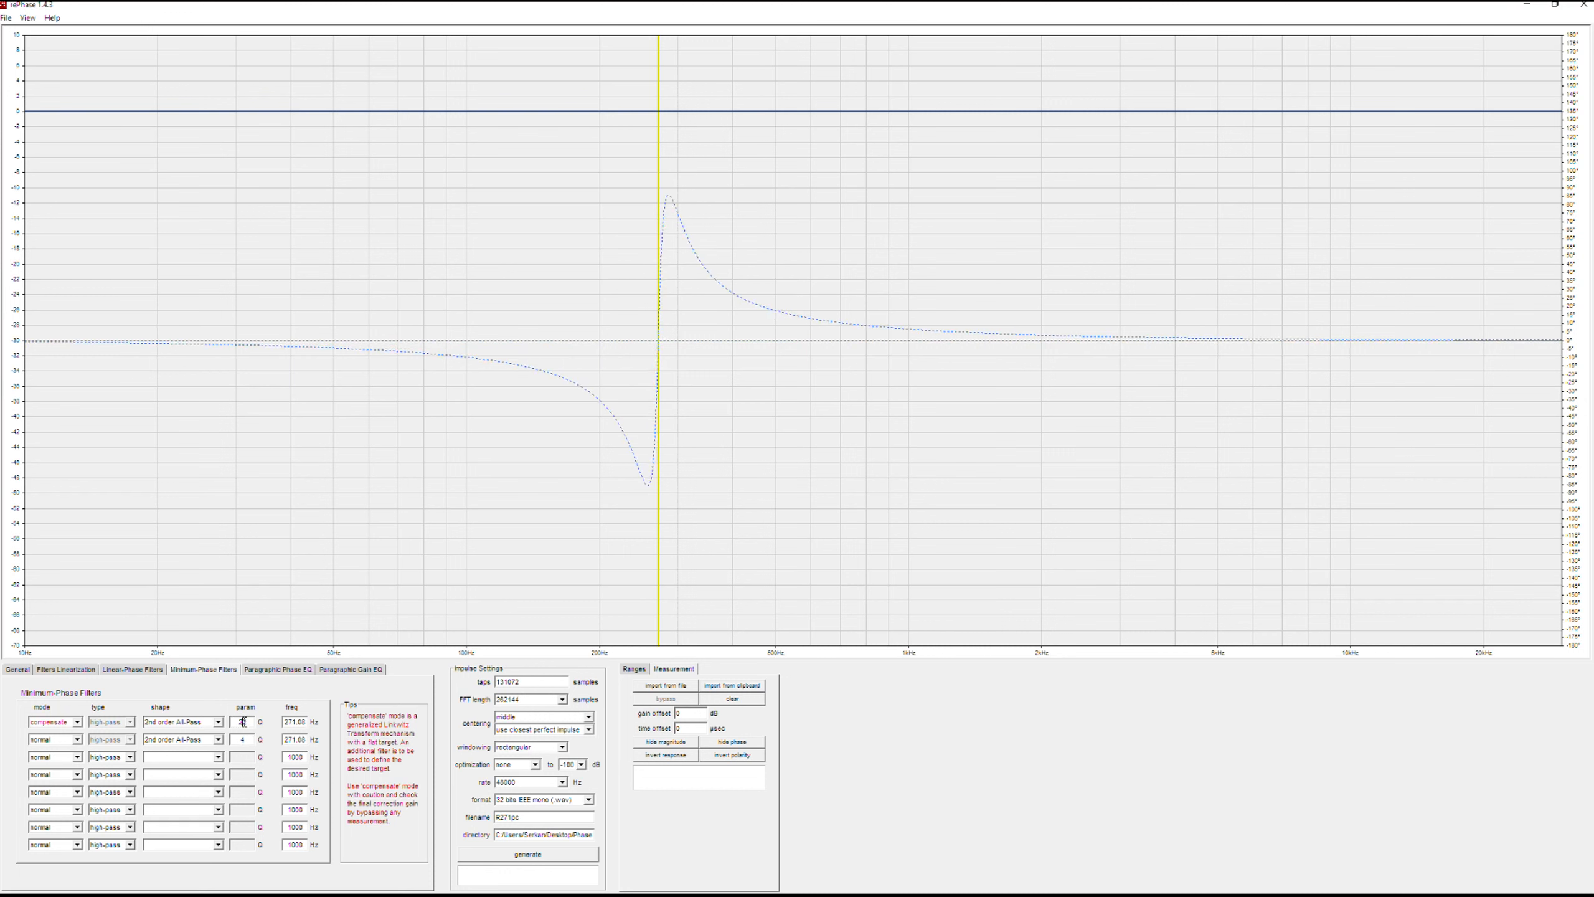
scroll(244, 722, up, 4)
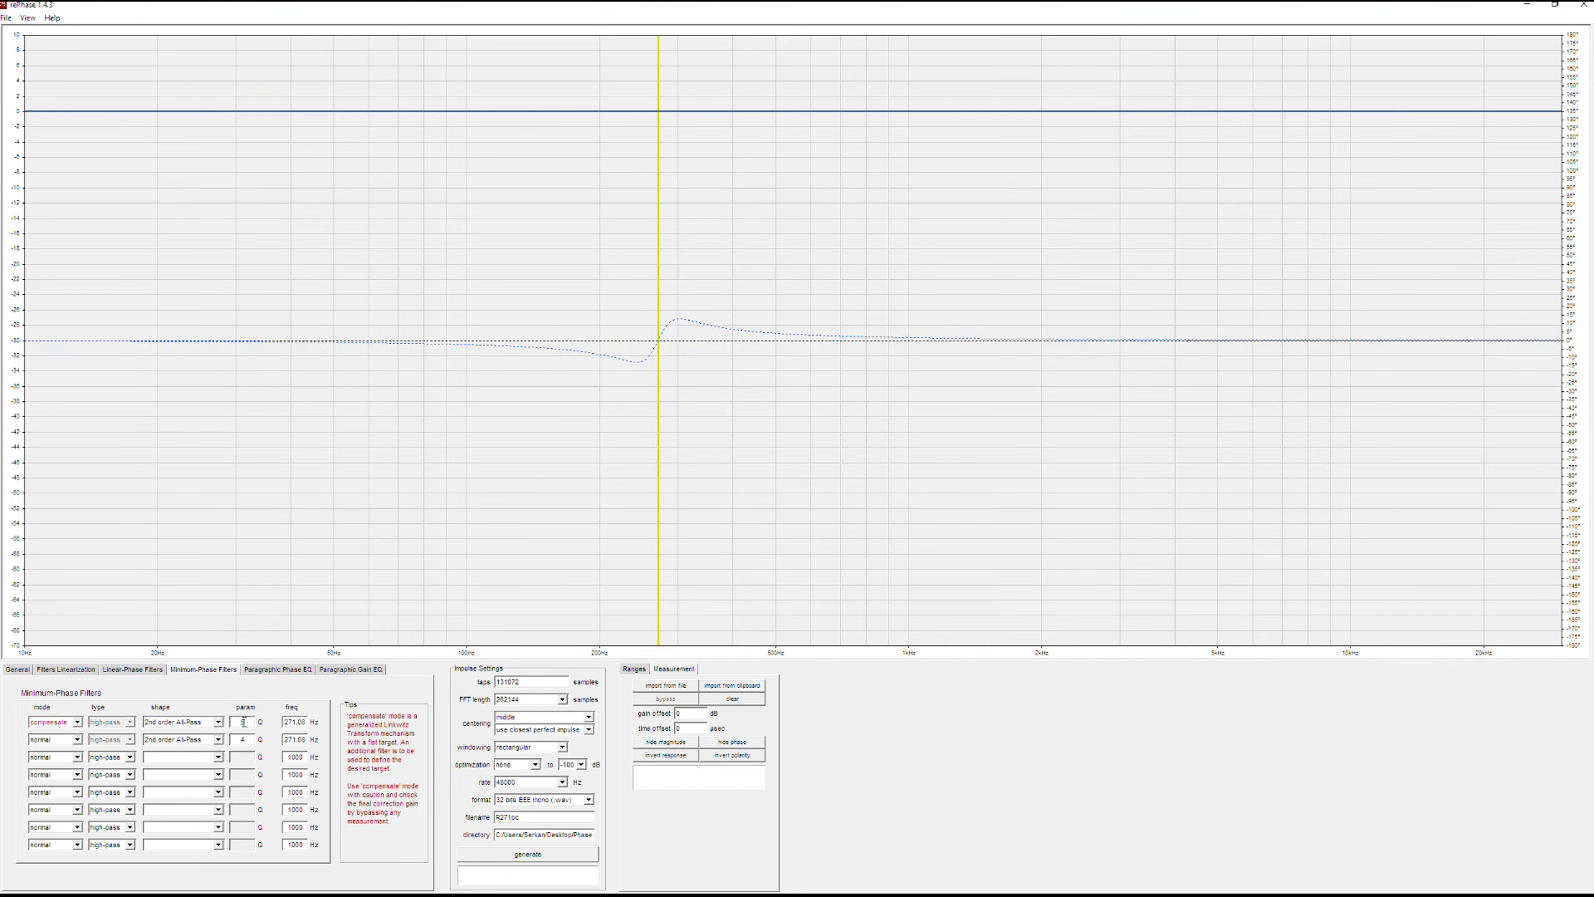
scroll(244, 723, up, 1)
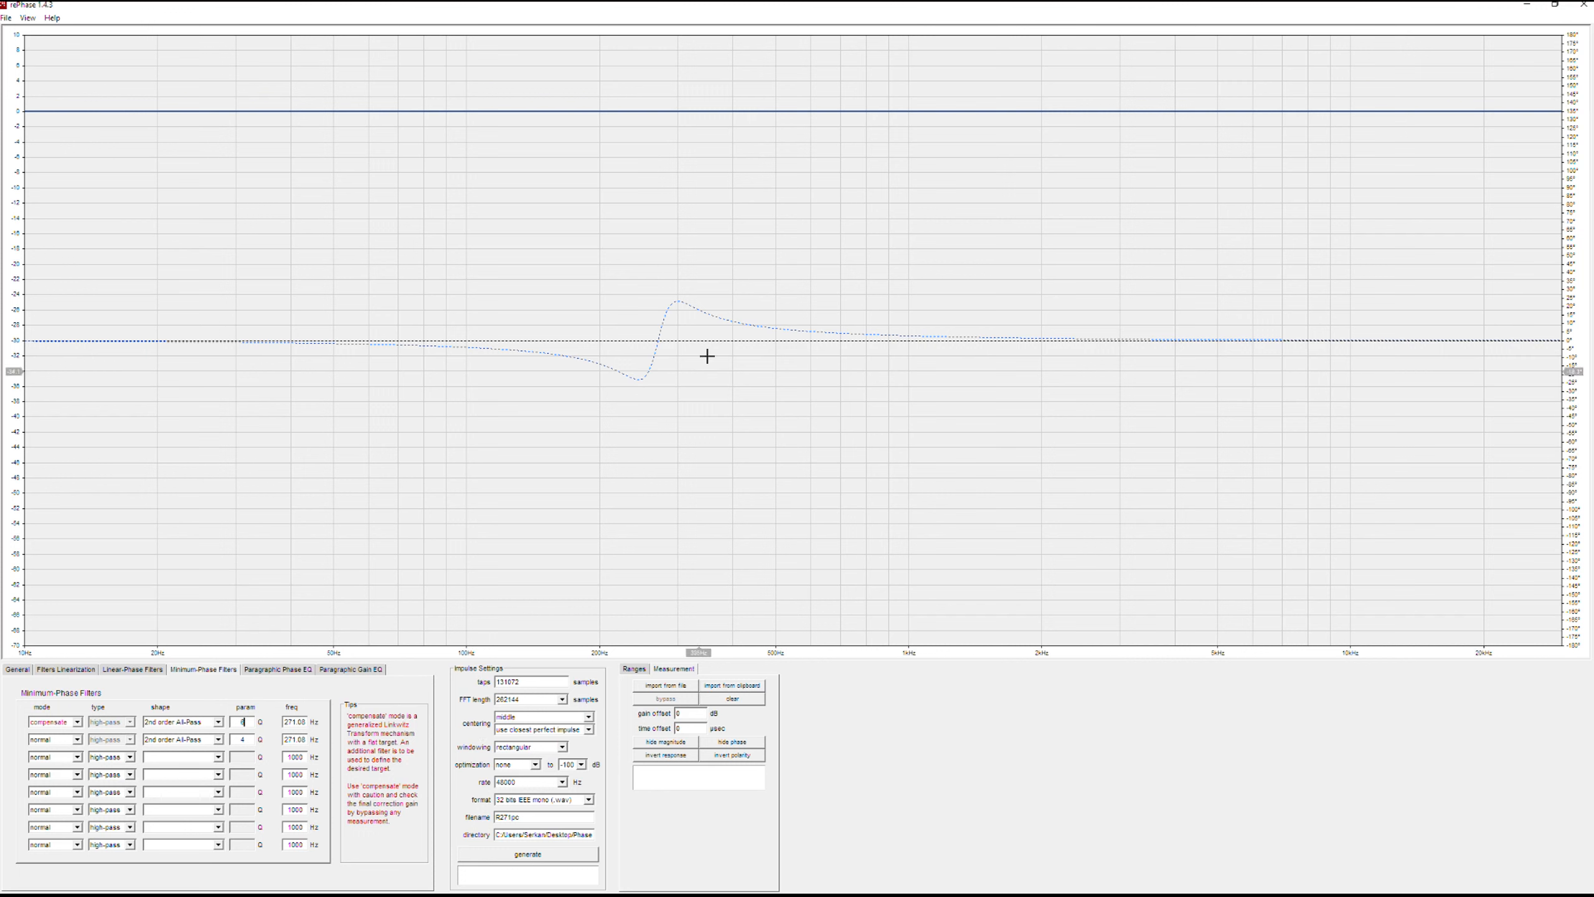
- Remove the second filter's shape and vary the compensating all-pass filter's Q to examine its phase curve alone
click(209, 745)
click(182, 808)
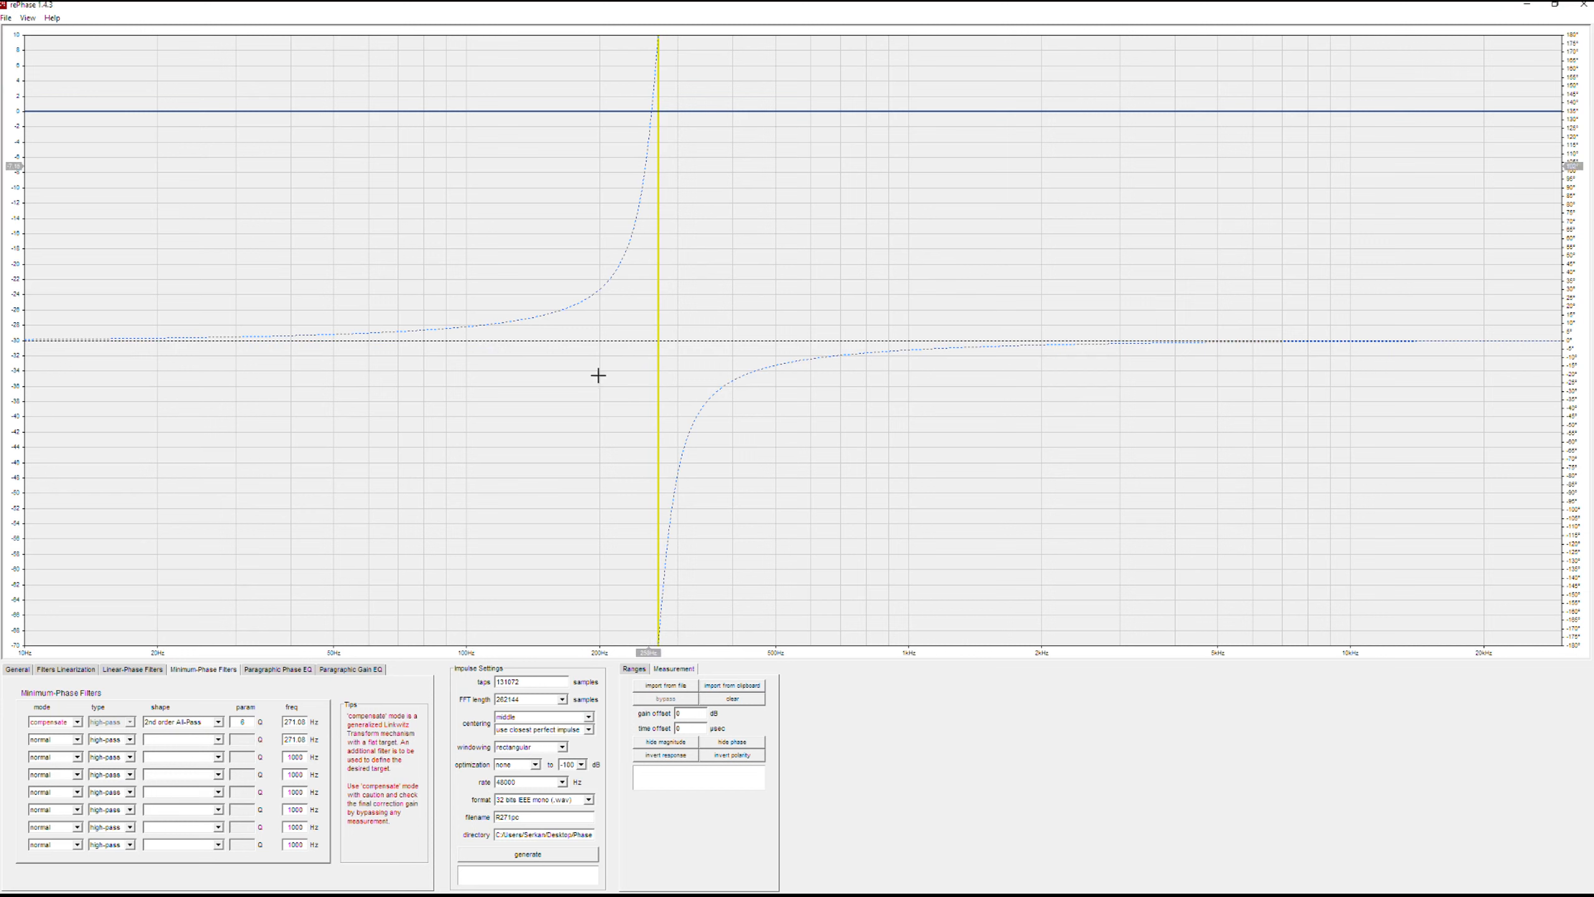
scroll(250, 722, up, 10)
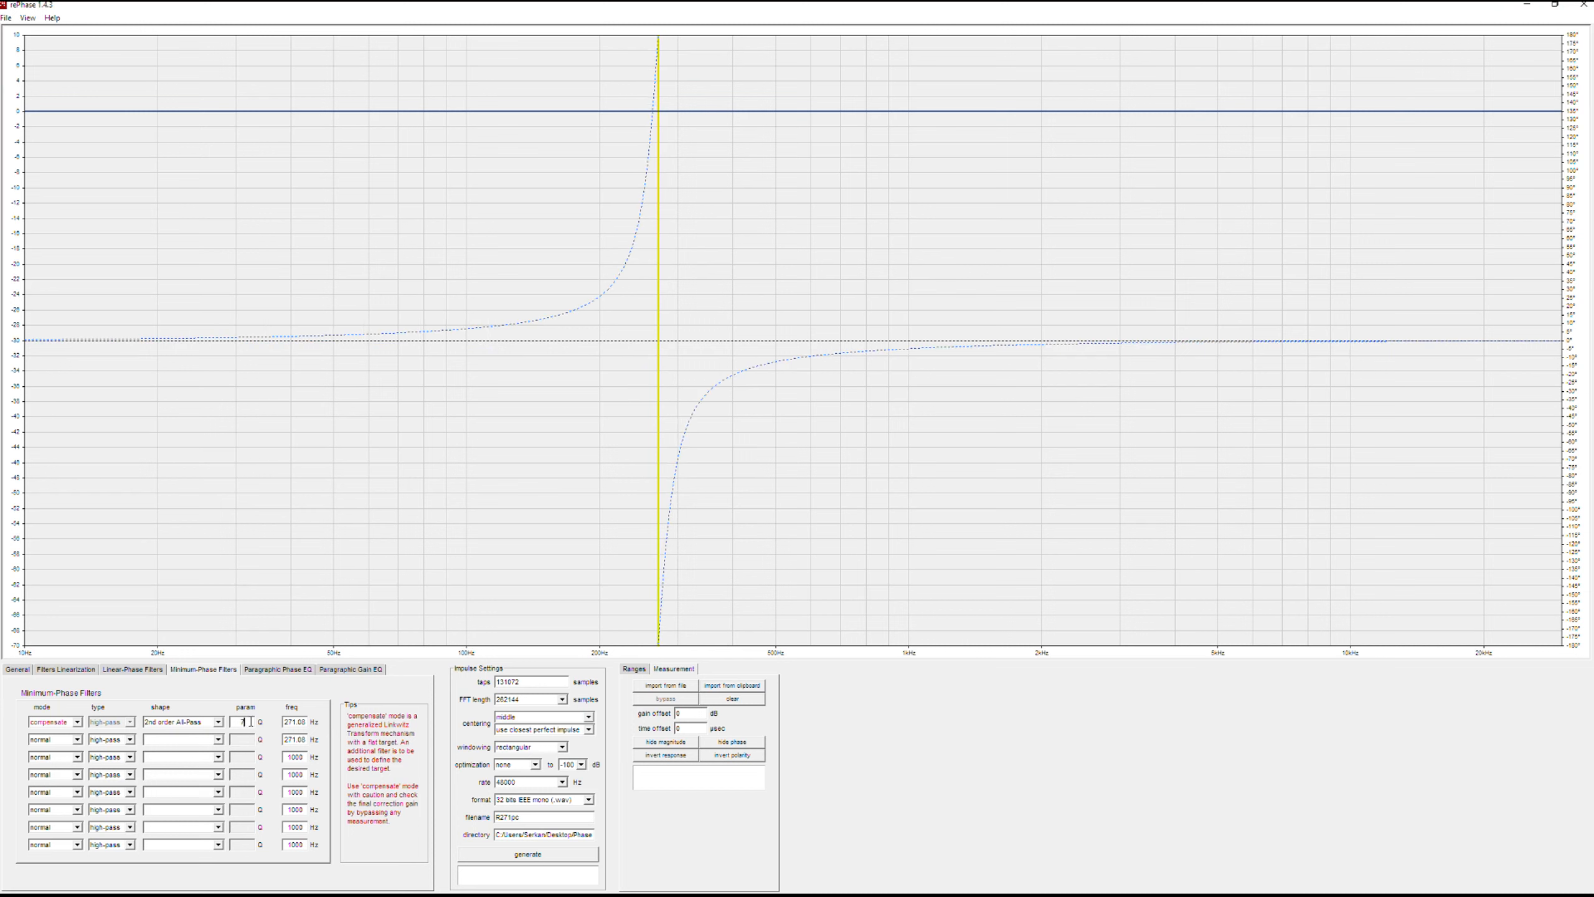
scroll(250, 722, up, 3)
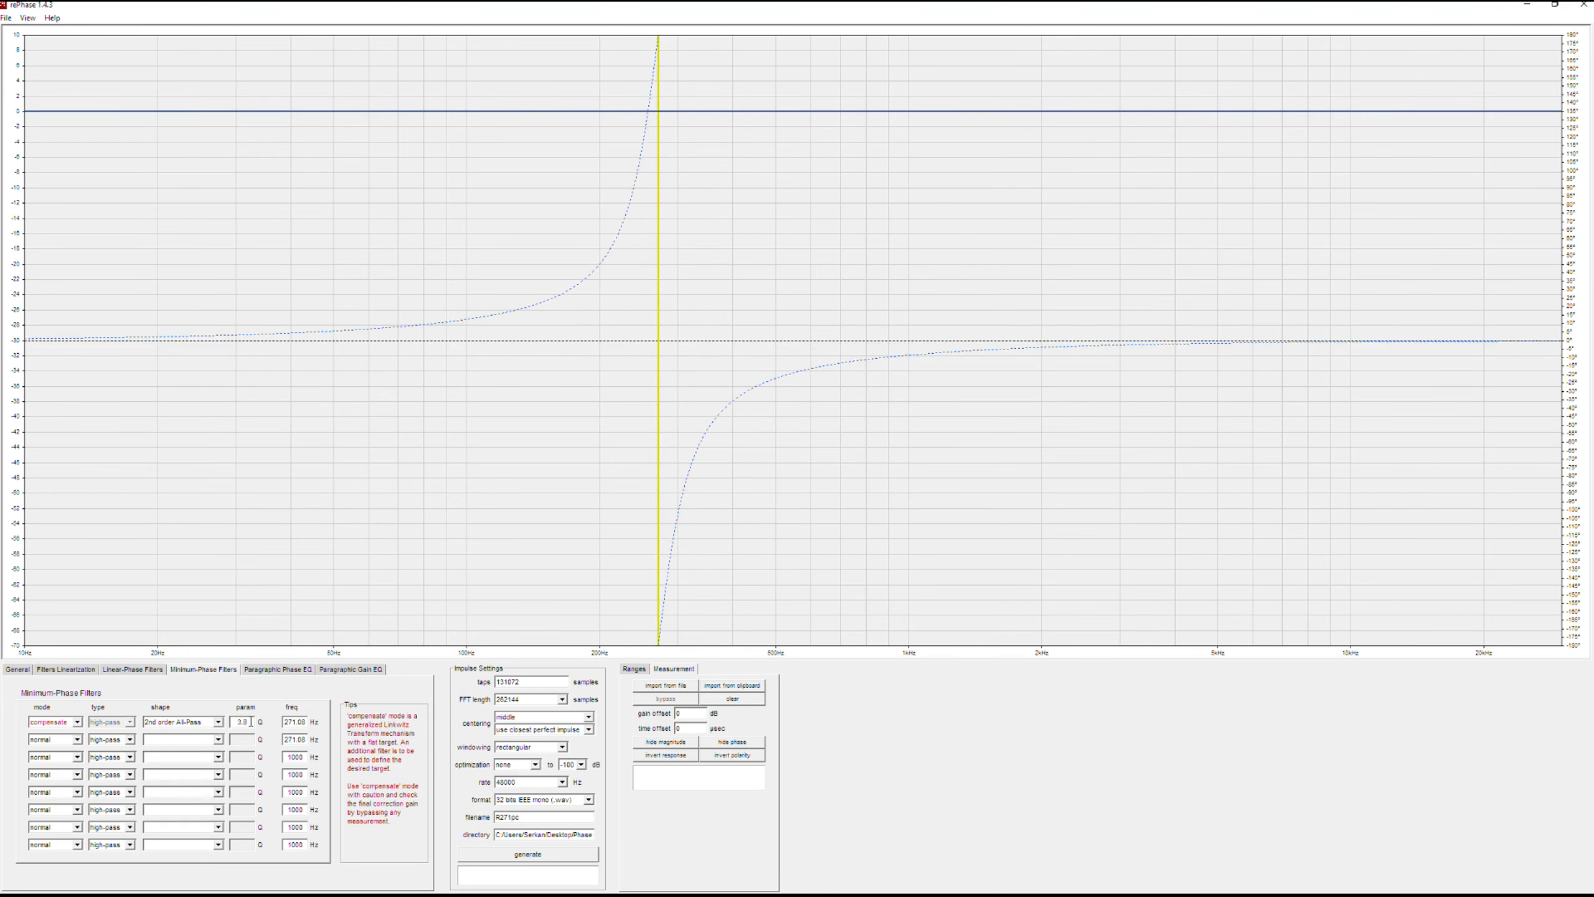
scroll(250, 722, up, 2)
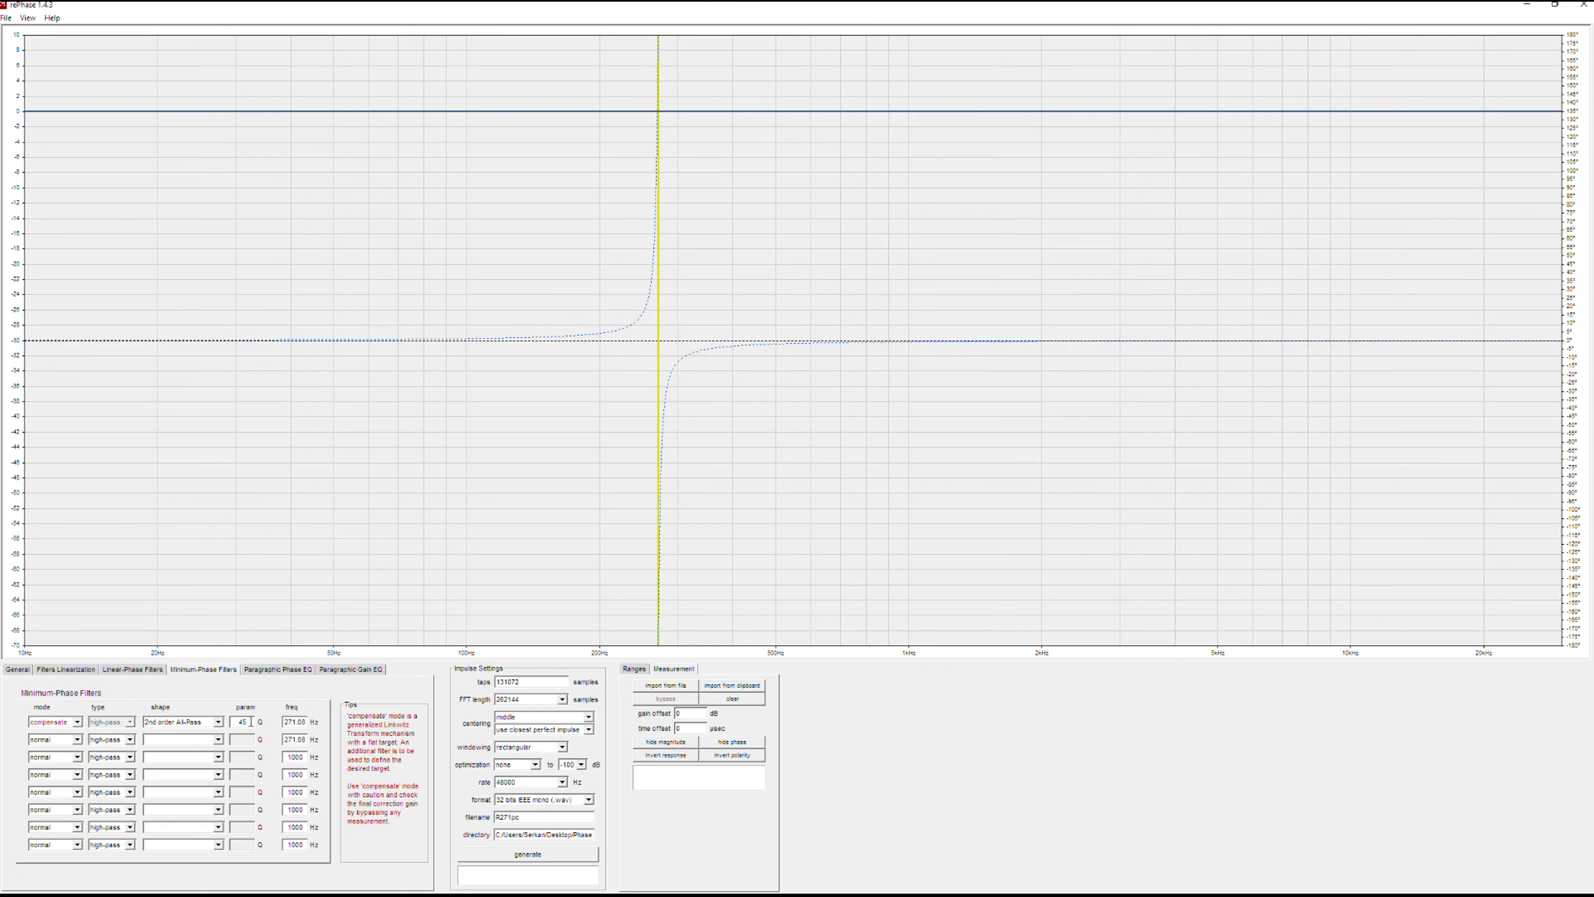
- Reapply the 2nd order All-Pass shape to the second filter with the compensating filter's Q at 12, and raise the second filter's Q
click(216, 740)
click(198, 798)
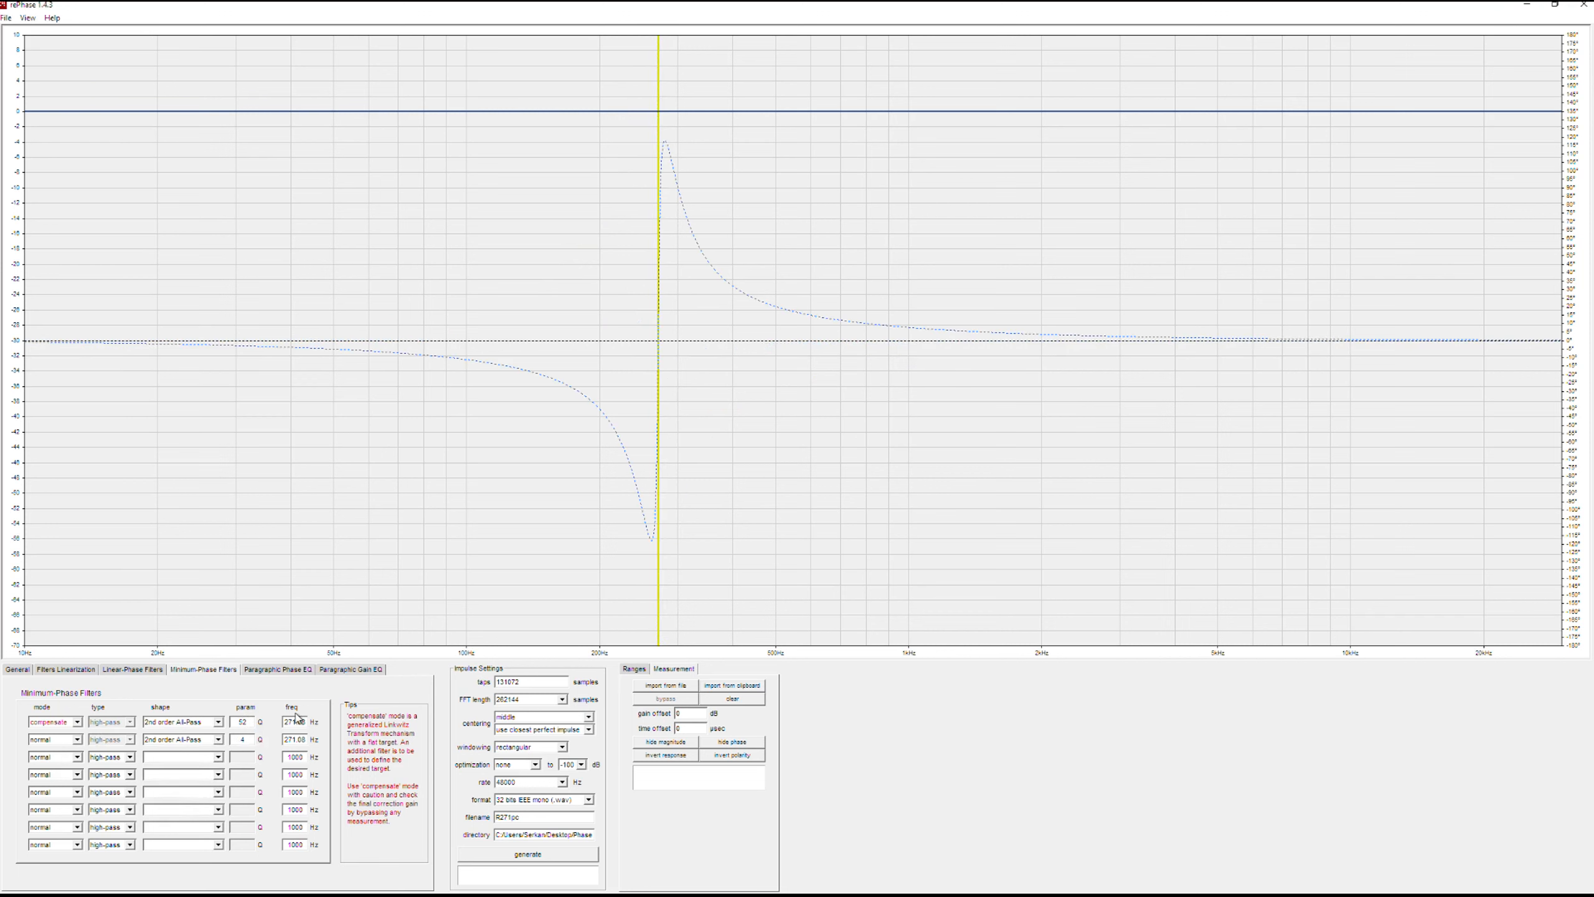
scroll(242, 739, up, 10)
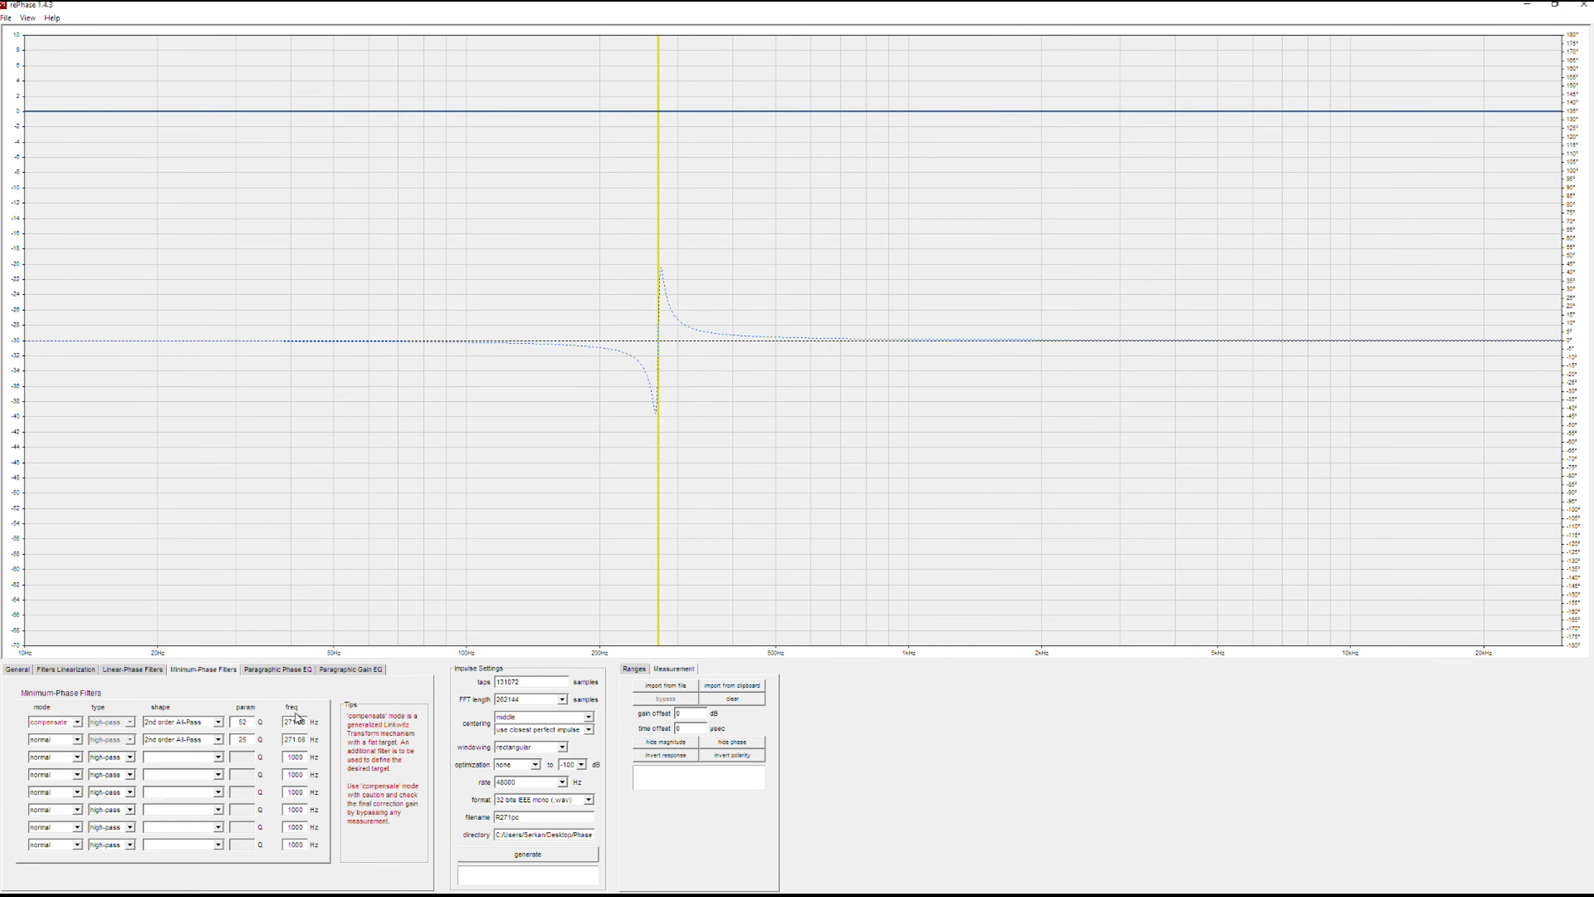
scroll(242, 739, up, 3)
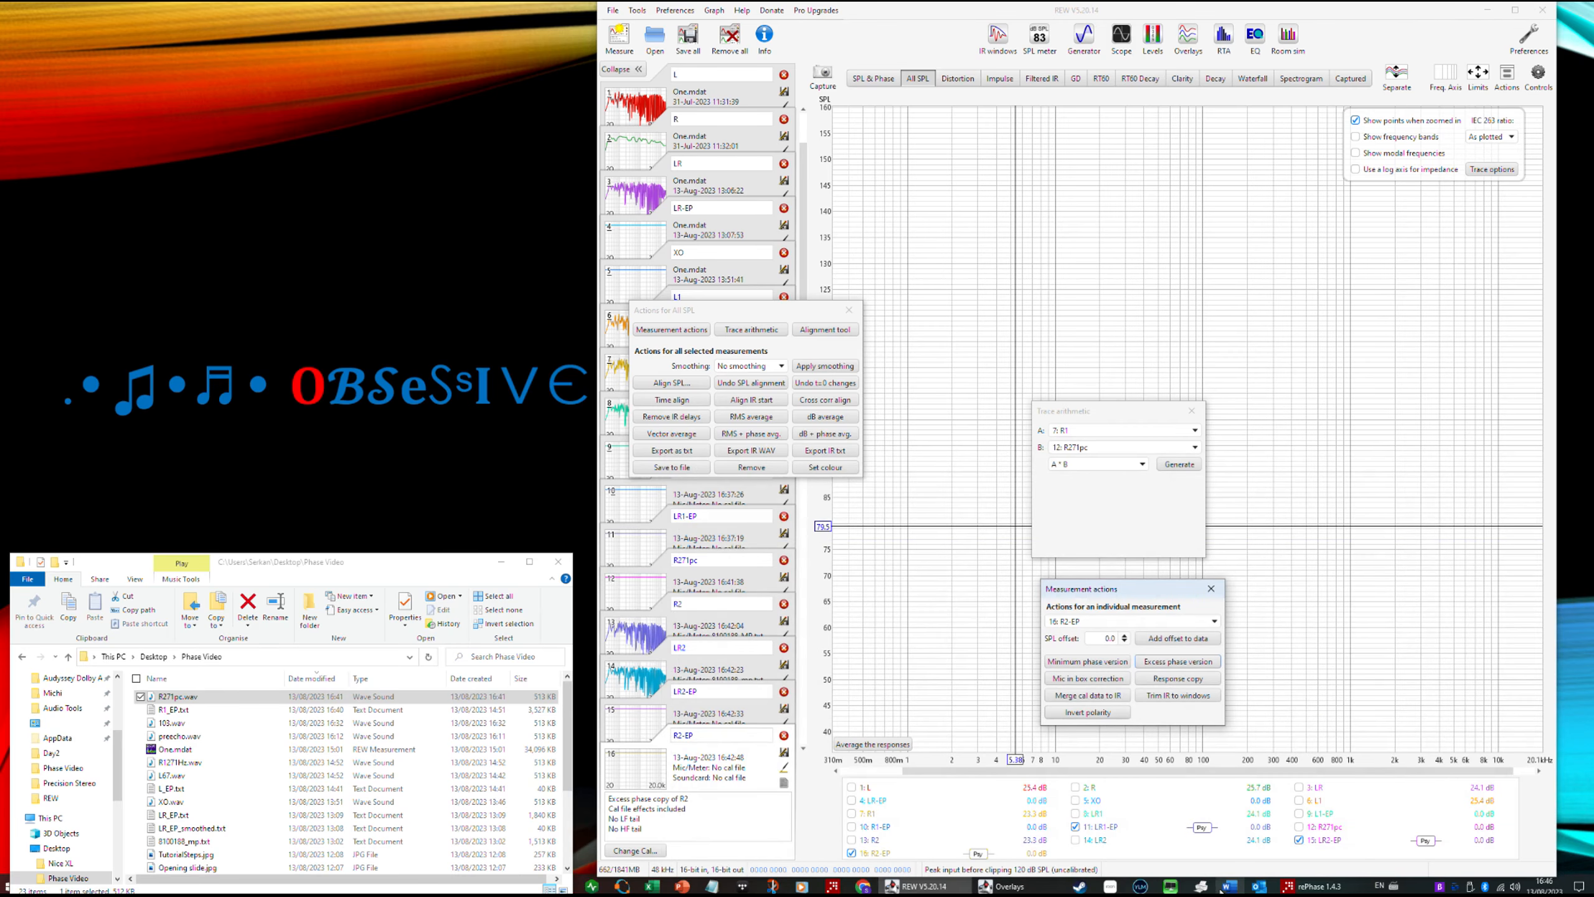
- Launch Roon in the background and show the R271pc measurement's spectrogram in a maximised REW window
click(1111, 887)
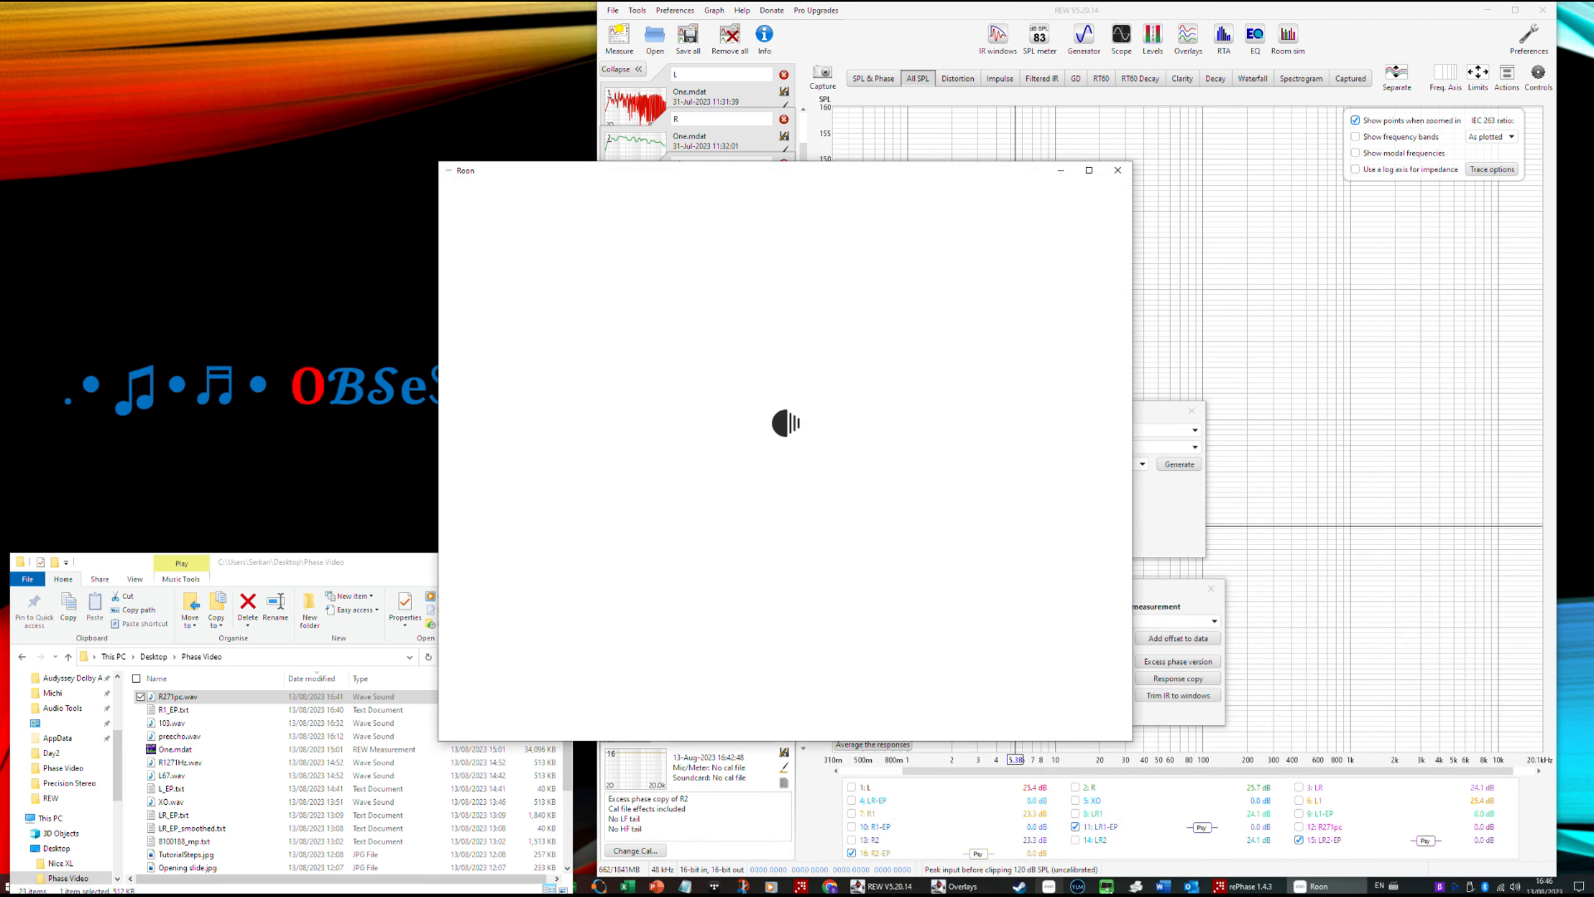
click(1063, 171)
click(712, 582)
click(1301, 78)
click(1515, 10)
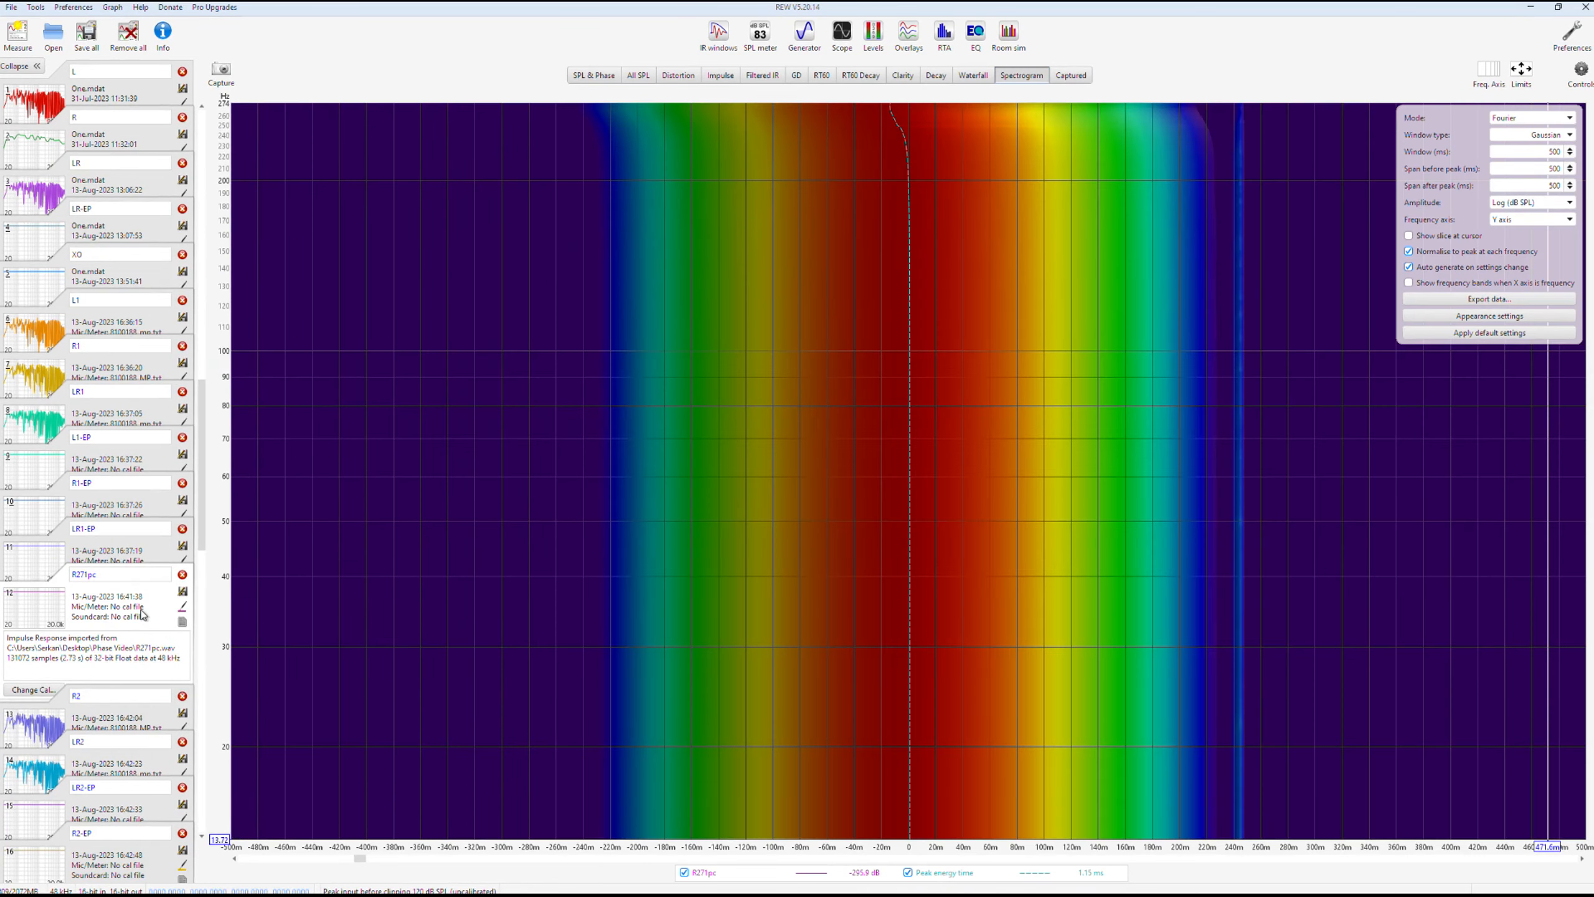
- Set the R271pc spectrogram's mode to Airy CWT with a frequency resolution of 1/3
click(1559, 119)
click(1536, 165)
click(1570, 135)
click(1556, 160)
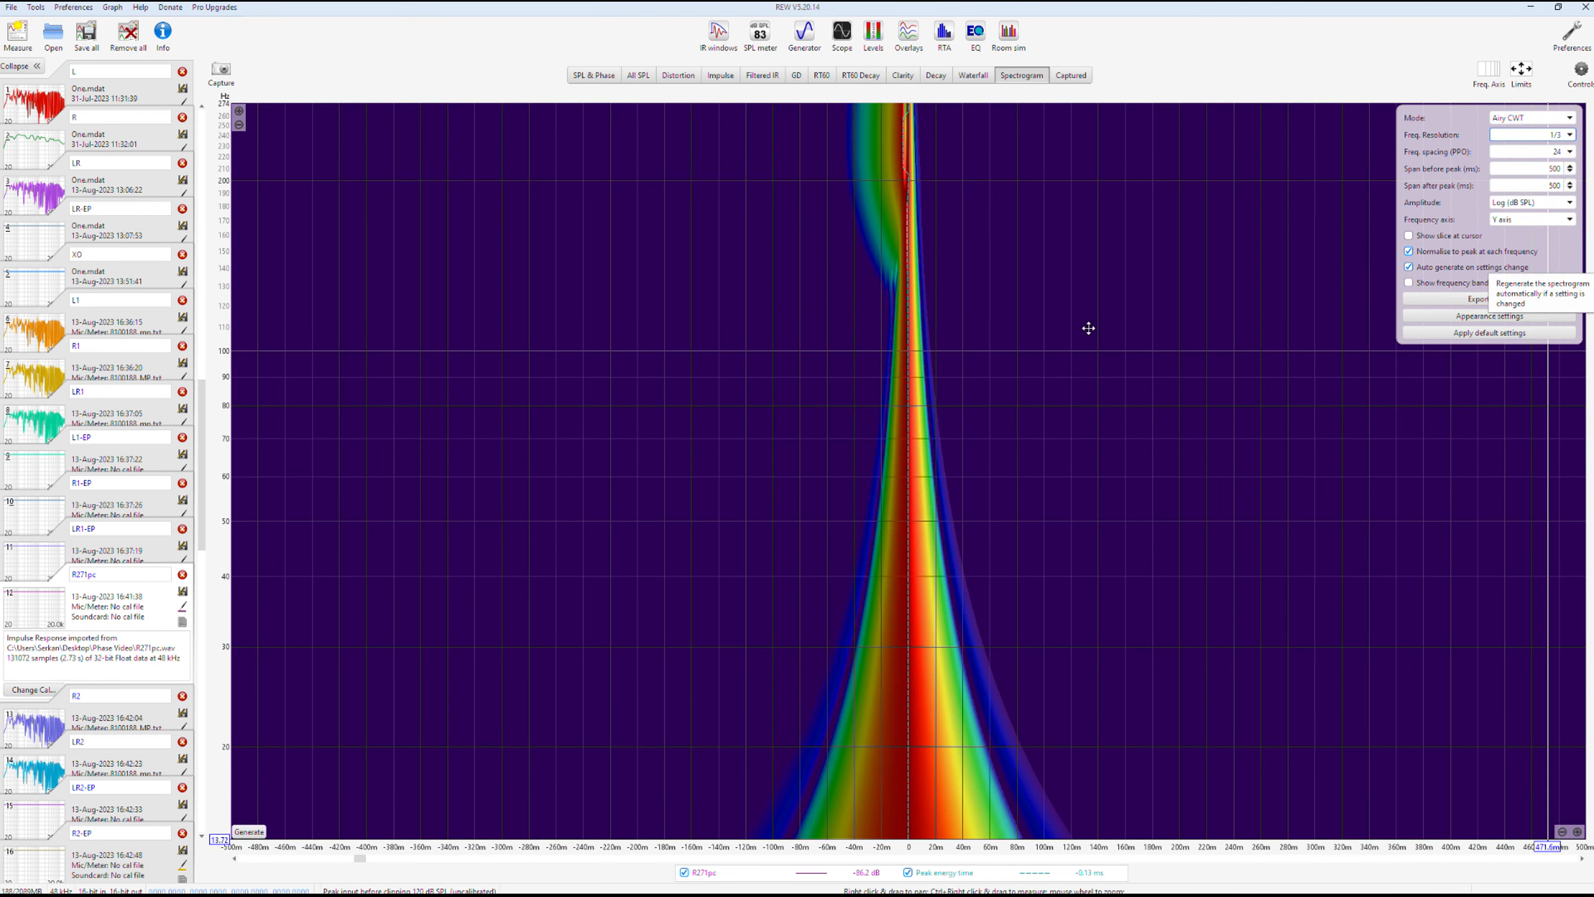
scroll(1088, 328, down, 3)
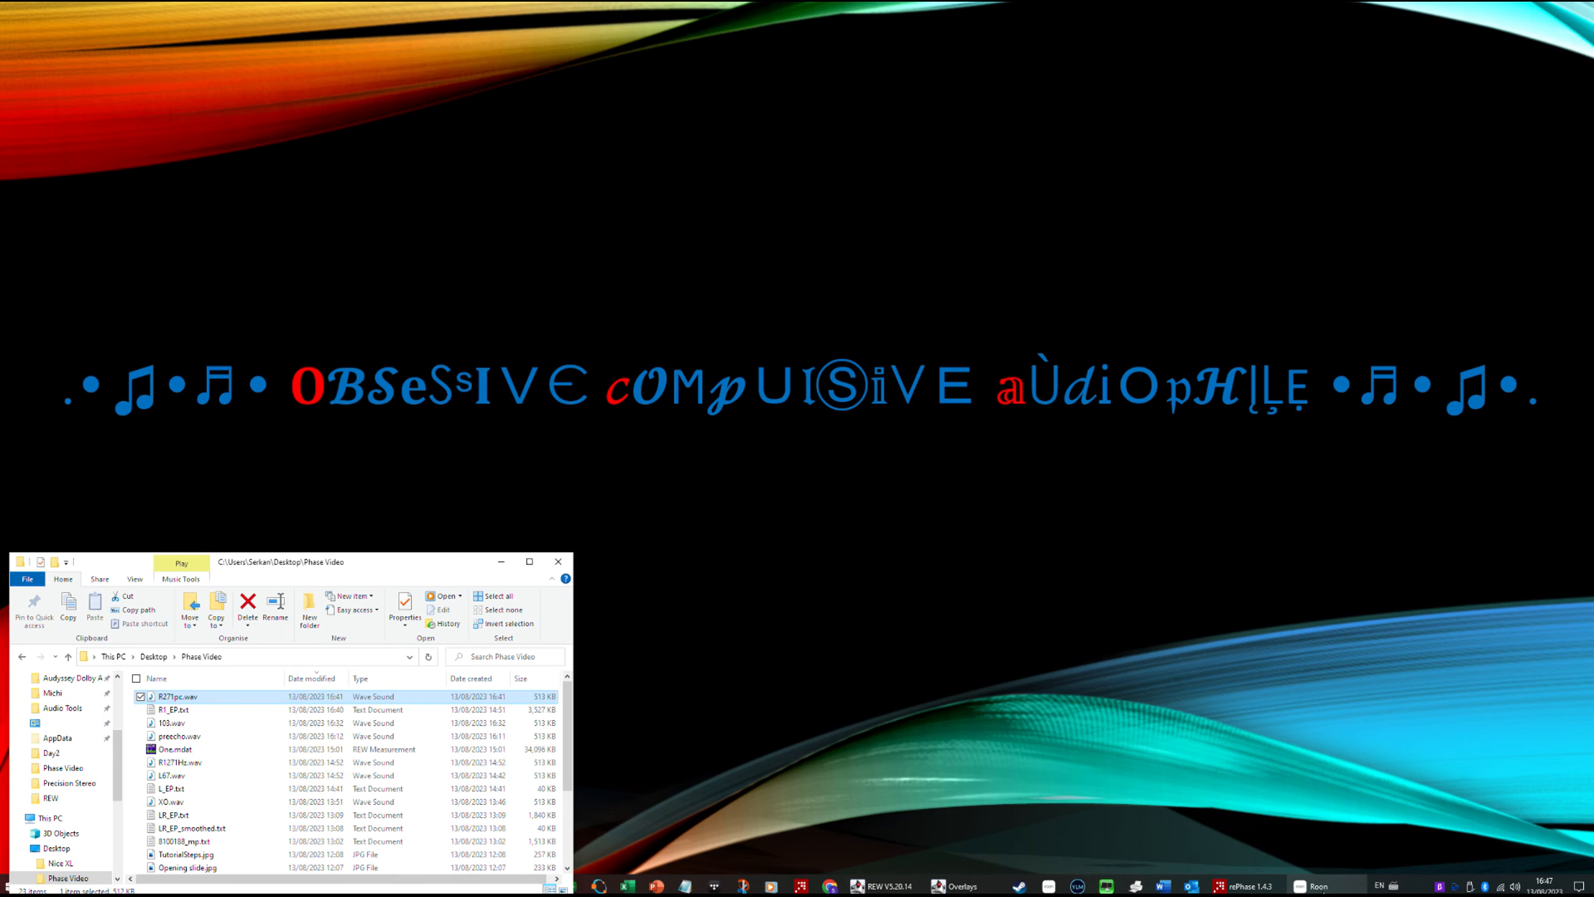
- Switch to Roon and open the Procedural EQ filter in the MUSE settings of the Oppo 205 Java EXCL zone
click(1312, 885)
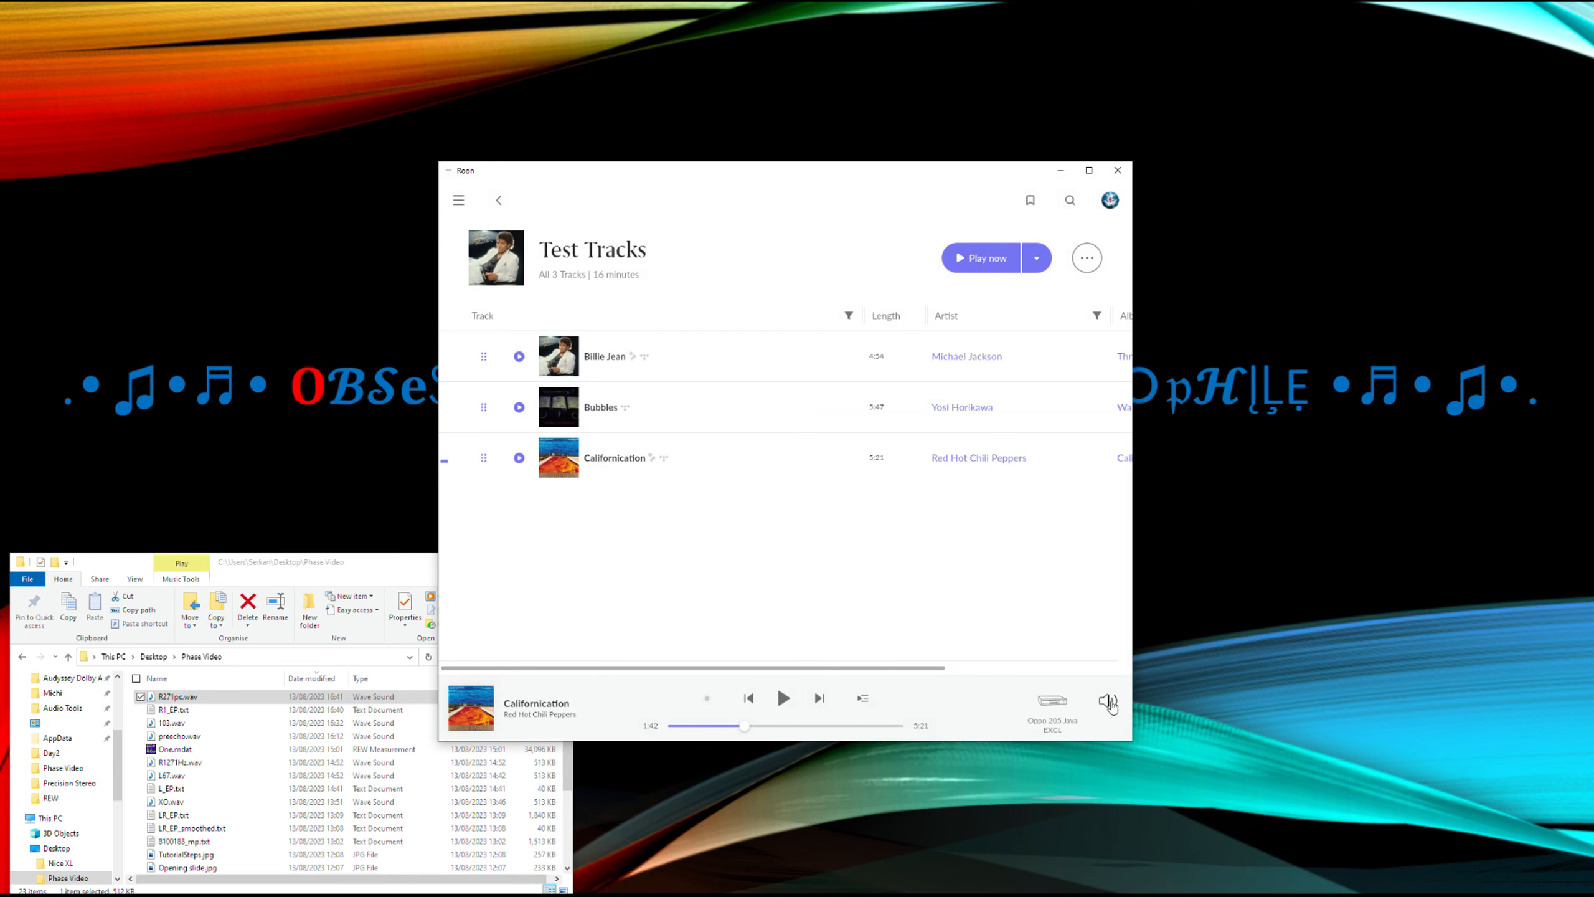
click(1108, 702)
click(891, 622)
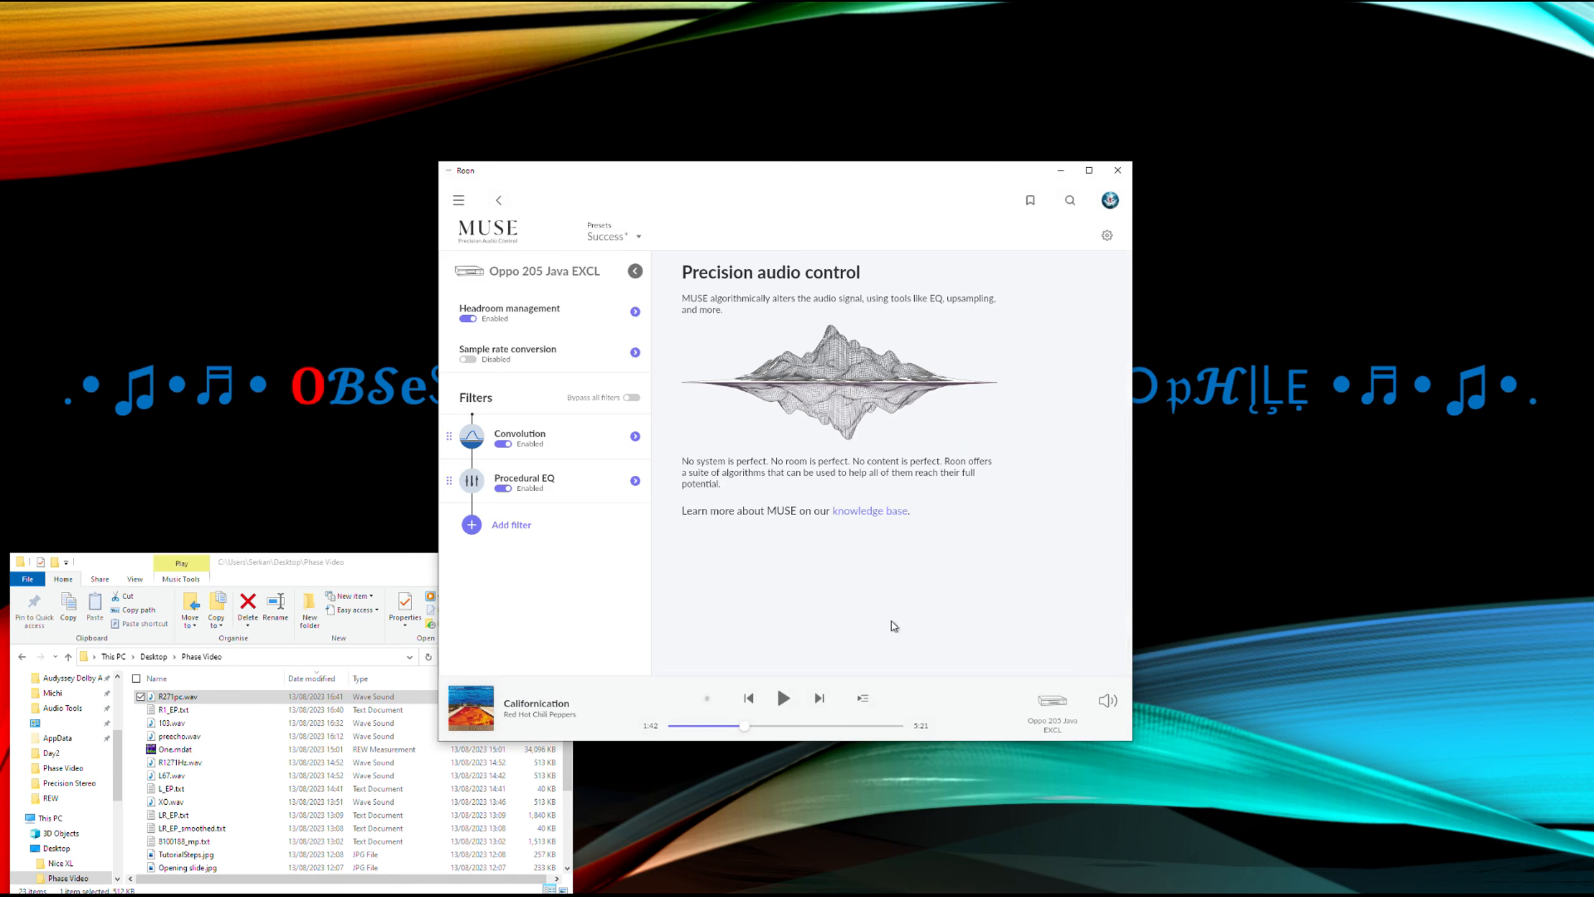
click(535, 483)
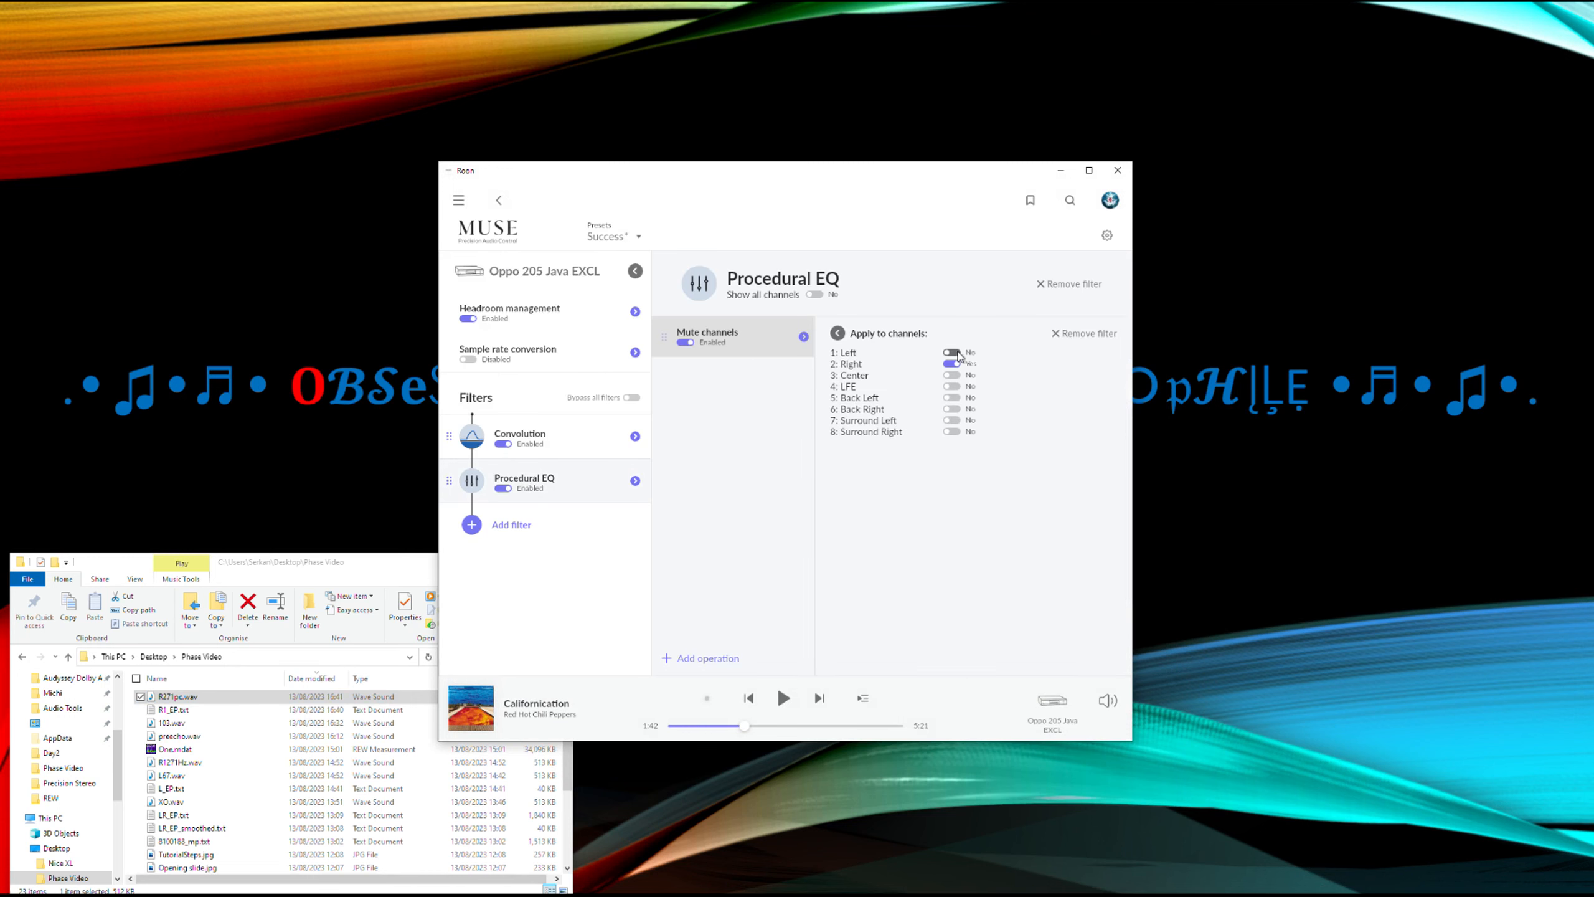
- Load R271pc.wav from the Desktop's Phase Video folder as the Convolution filter of the Oppo 205 Java EXCL zone
click(535, 438)
click(728, 352)
scroll(857, 512, down, 15)
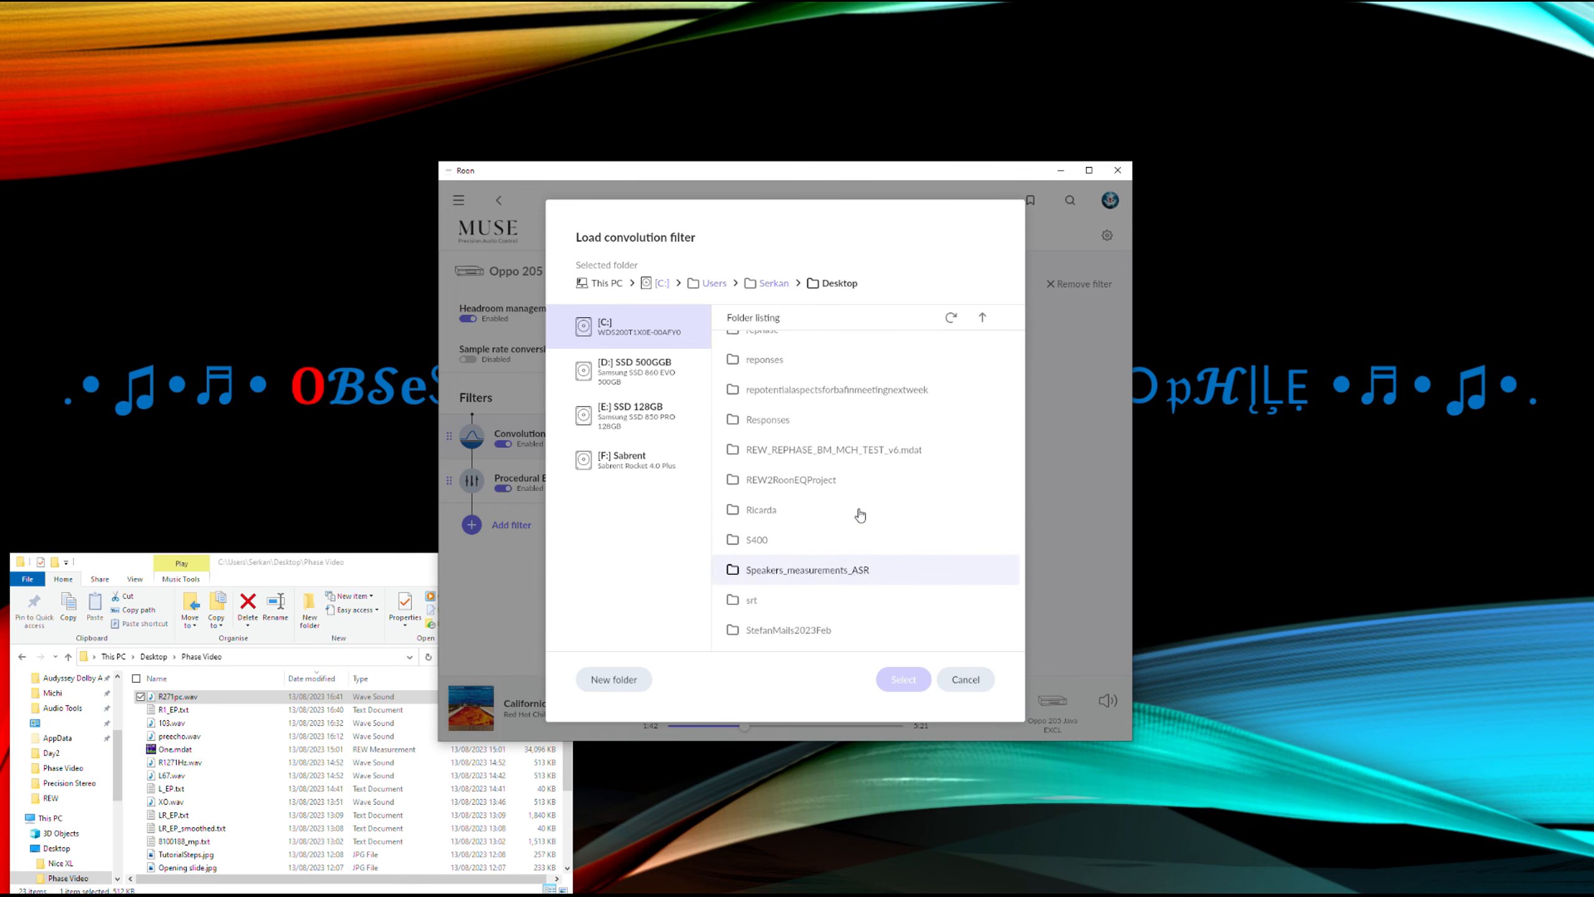
scroll(829, 550, up, 1)
scroll(831, 555, up, 3)
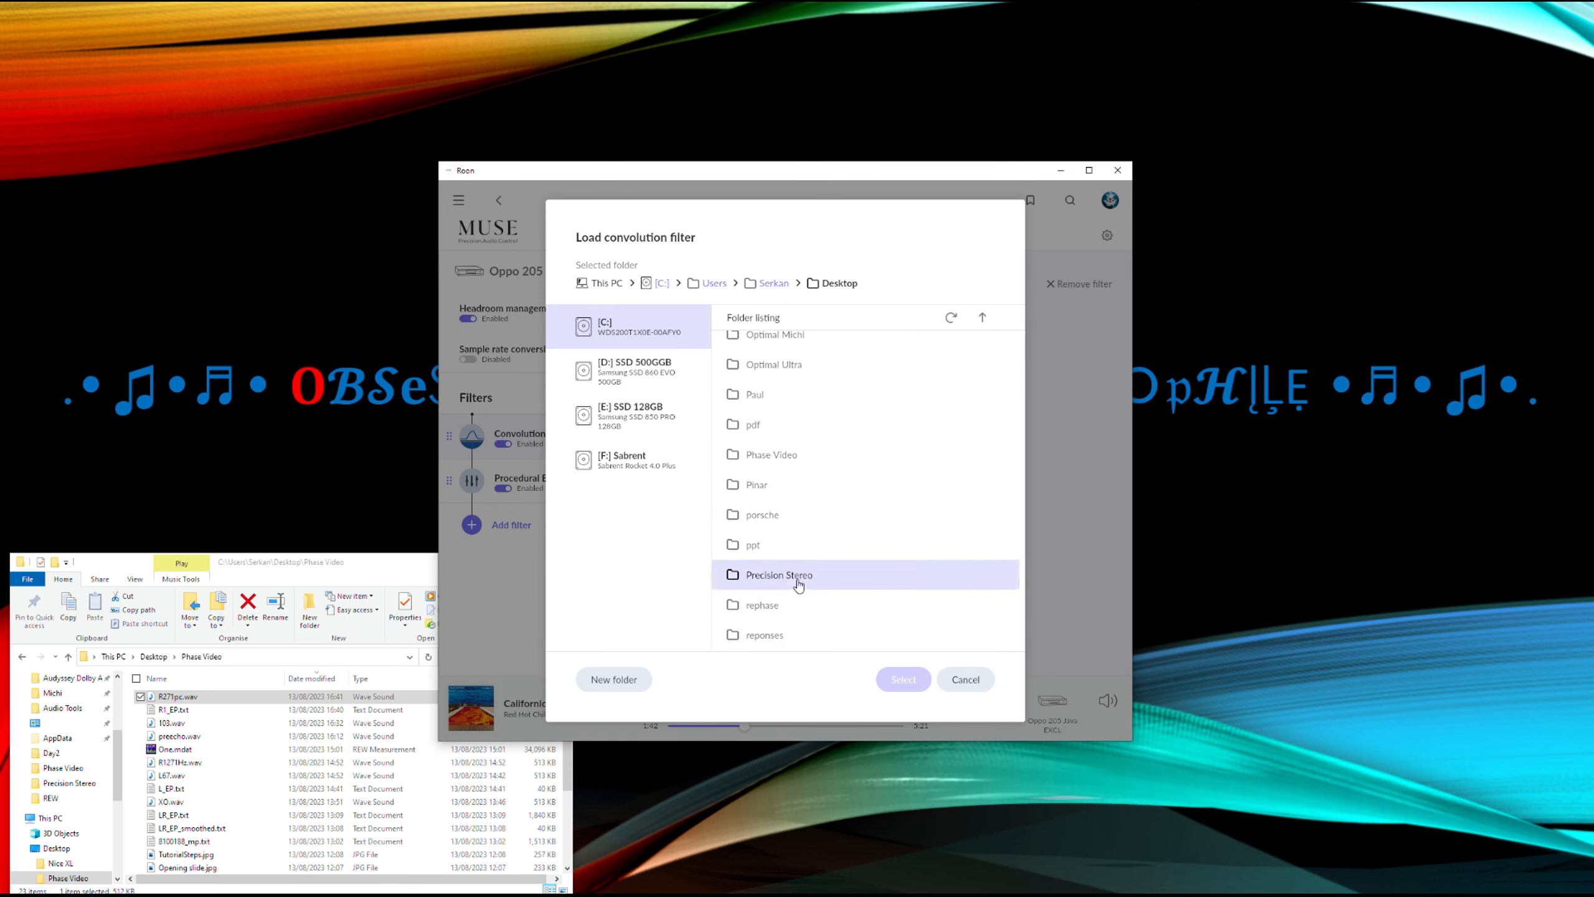
click(799, 570)
scroll(874, 456, up, 9)
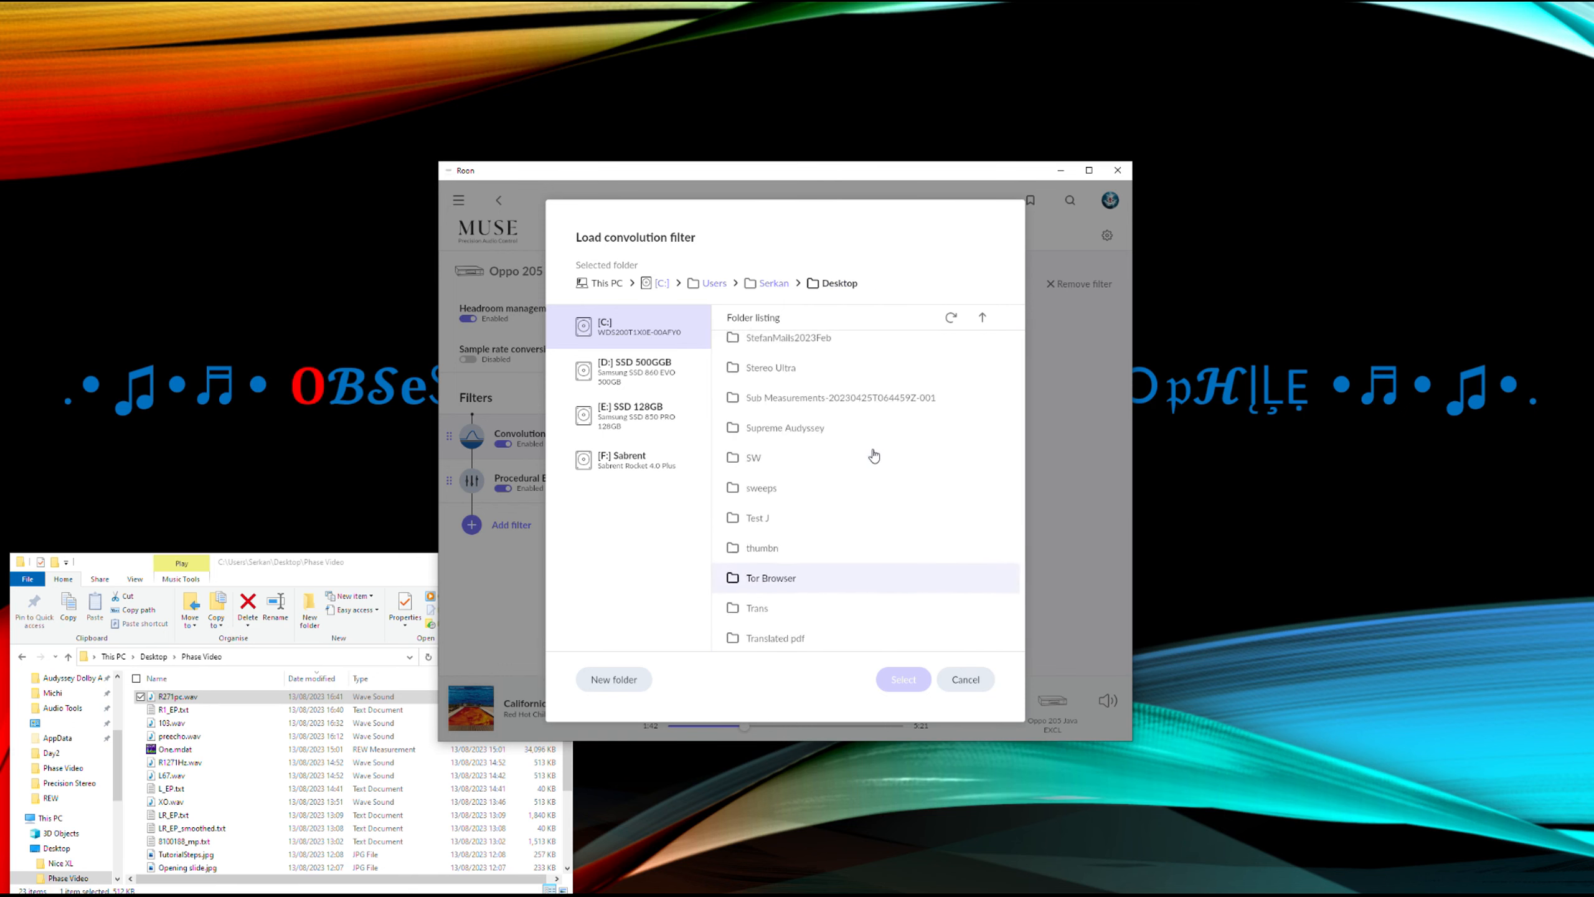
click(816, 572)
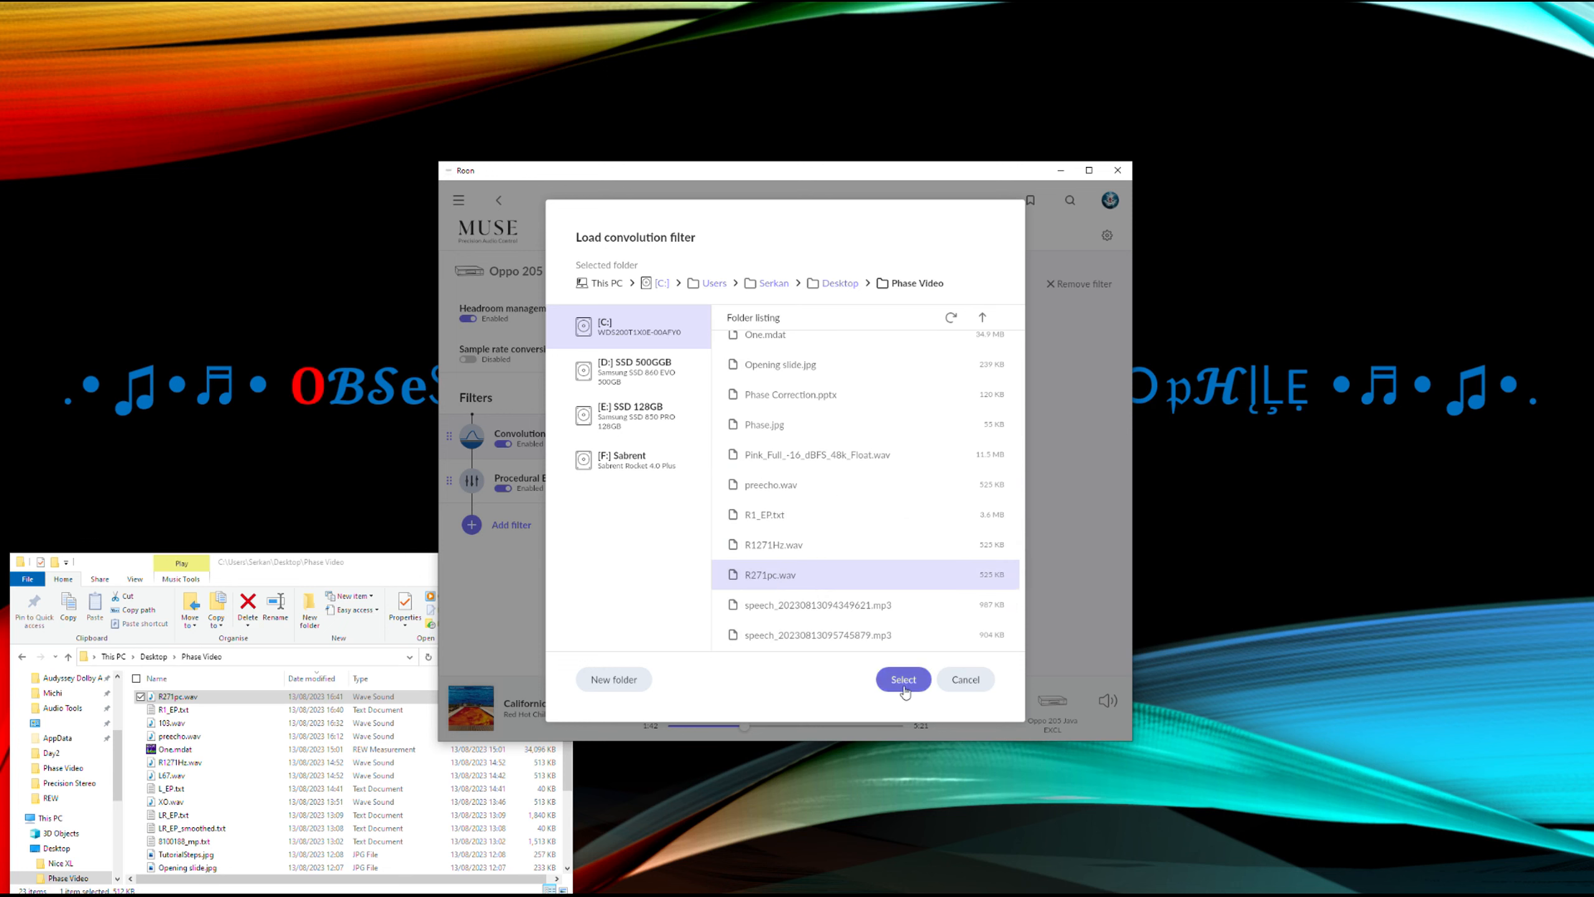
click(903, 679)
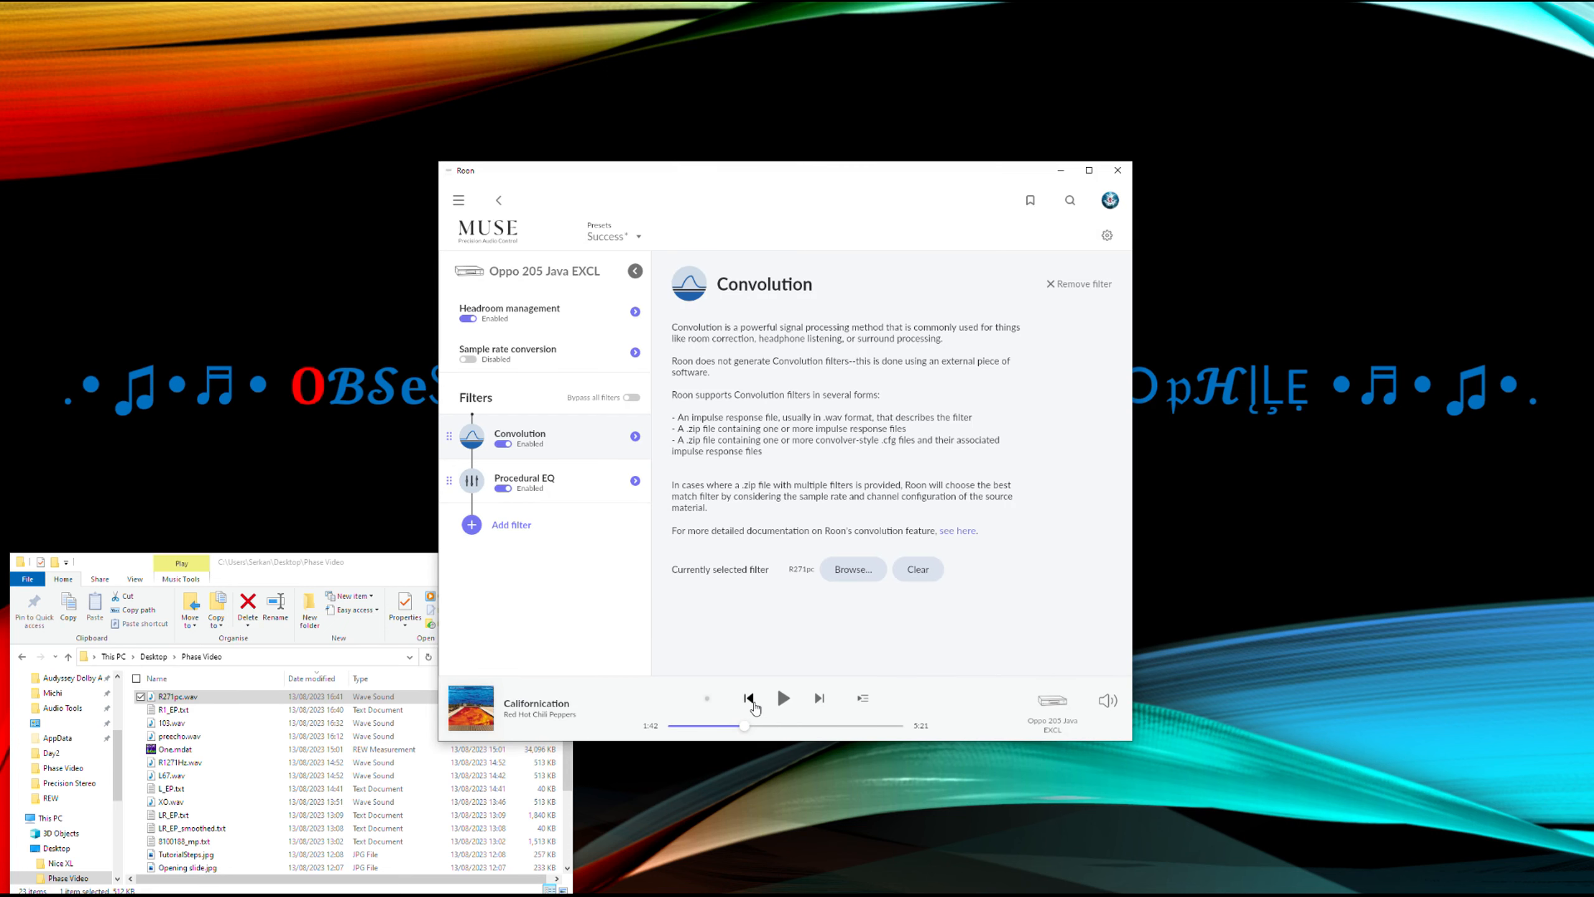
- Go back to the track Billie Jean and play it from the start as a listening test of the convolution filter
click(751, 701)
click(750, 701)
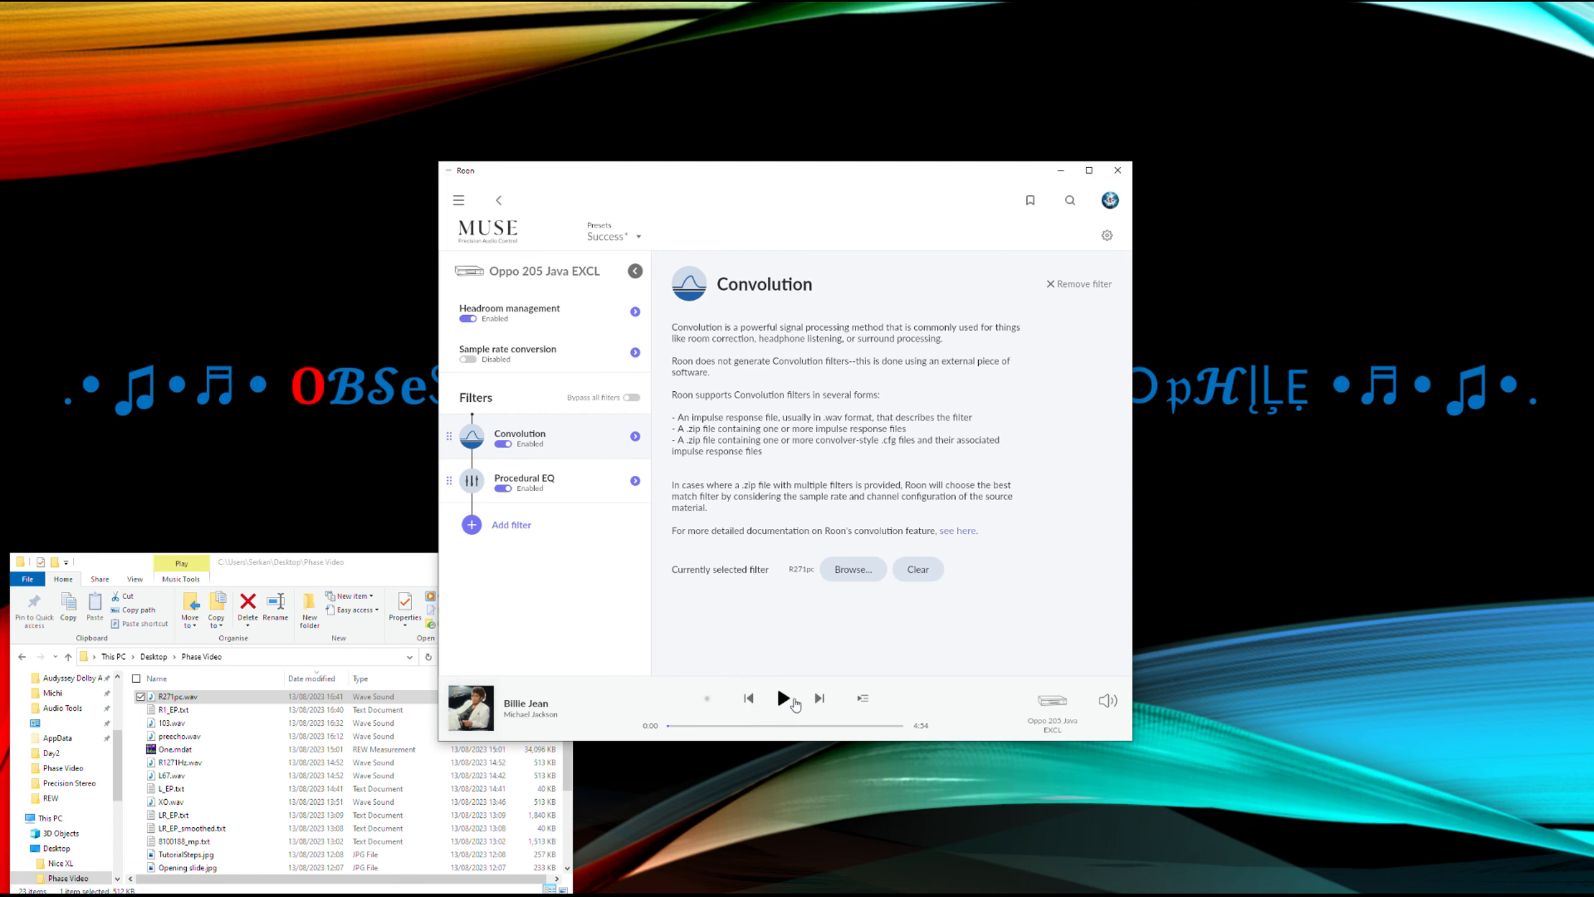
click(785, 700)
click(784, 698)
- Leave Roon, return to REW and show the All SPL graph
click(1128, 172)
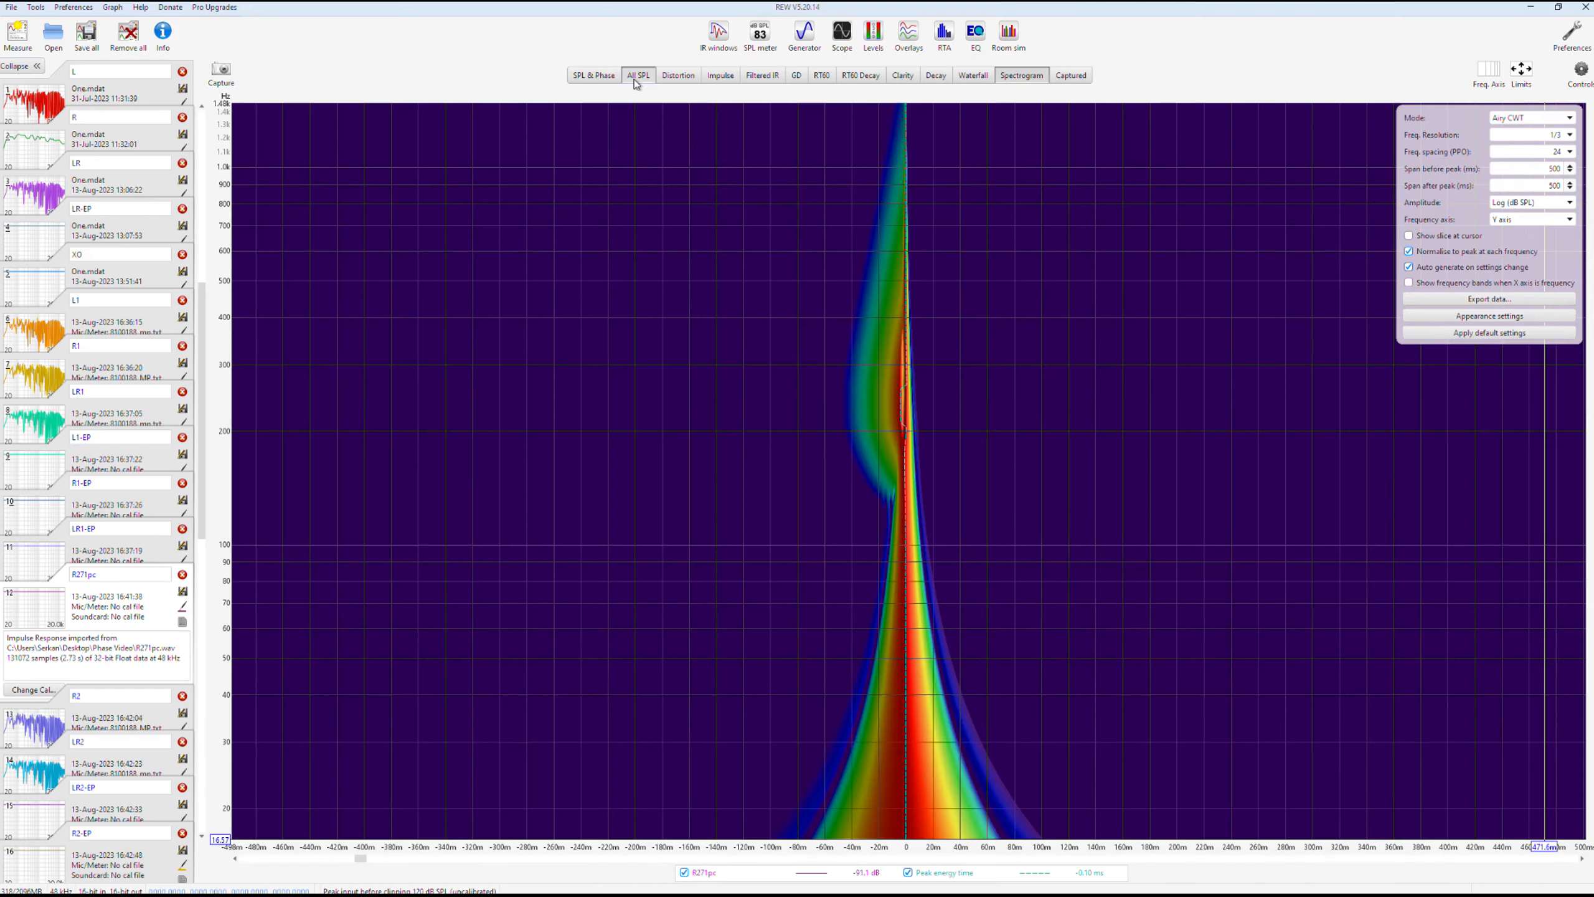
click(638, 75)
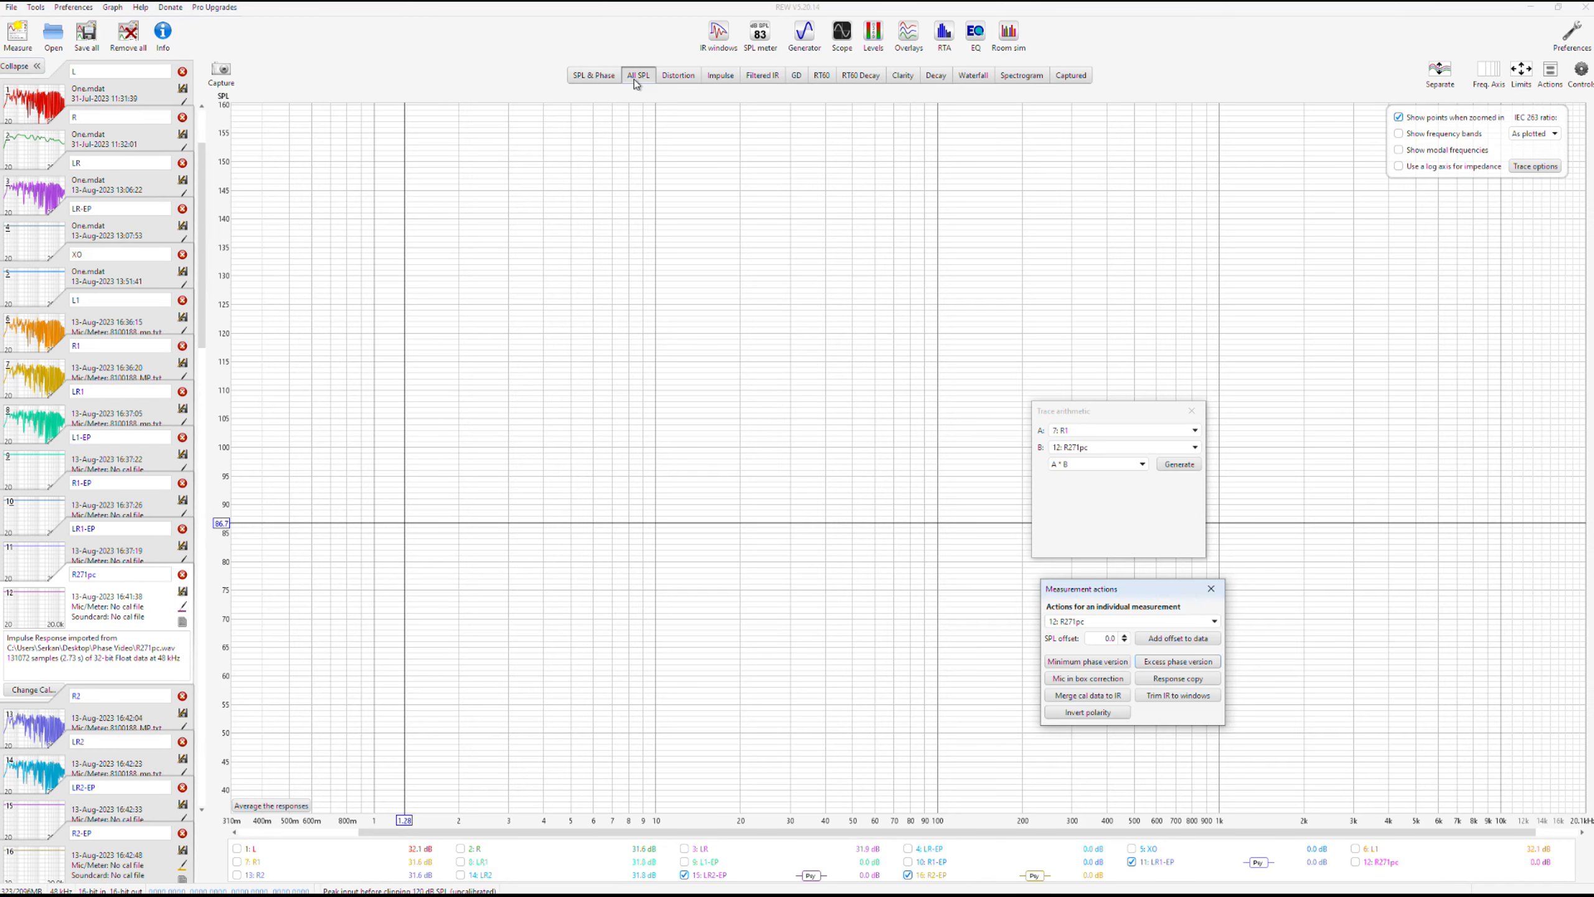